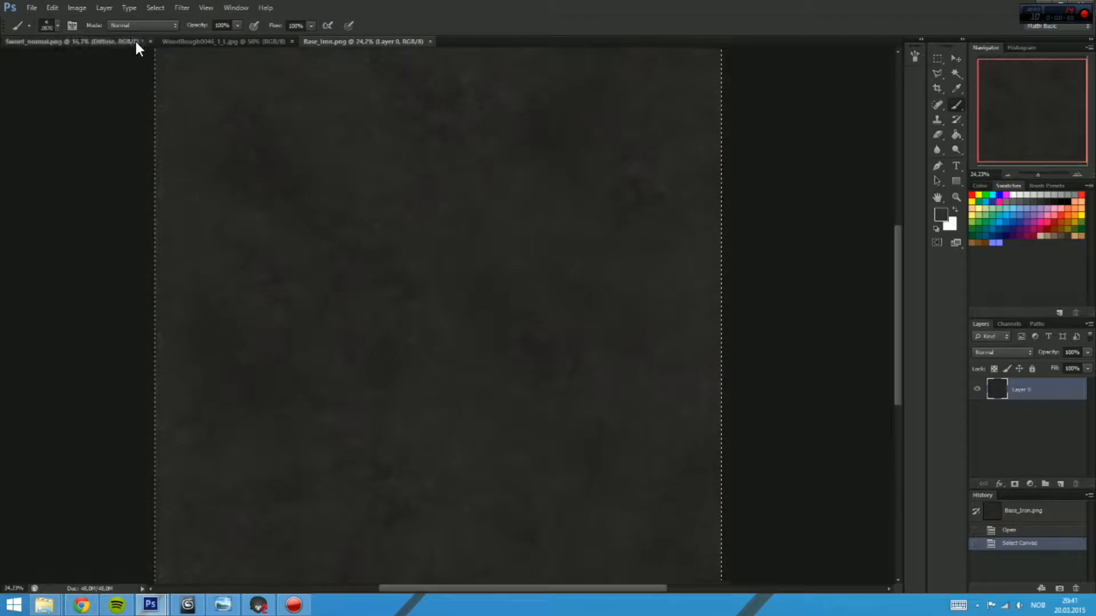
Step: Close the old Sword_normal.png document without saving, then open Sword_normal and Sword_occlusion from the desktop's Export folder
click(147, 42)
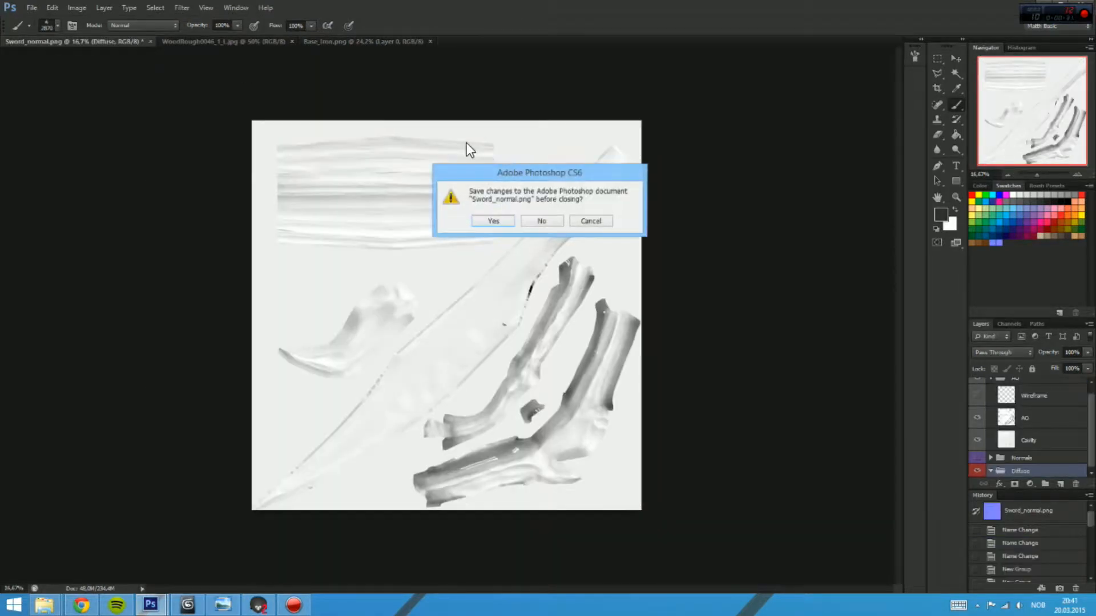
click(547, 221)
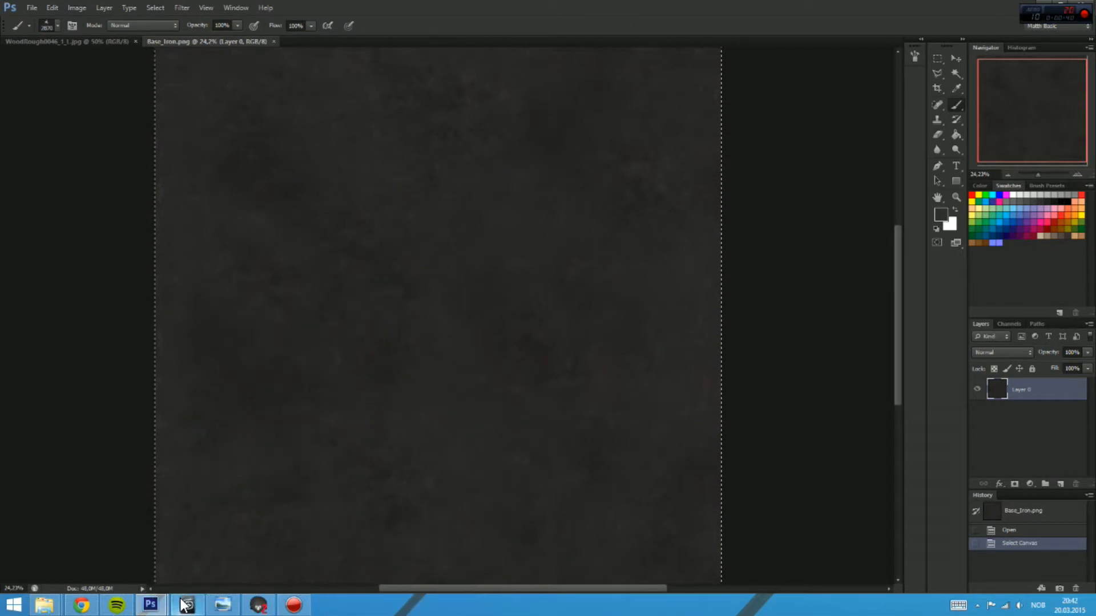
key(ctrl+o)
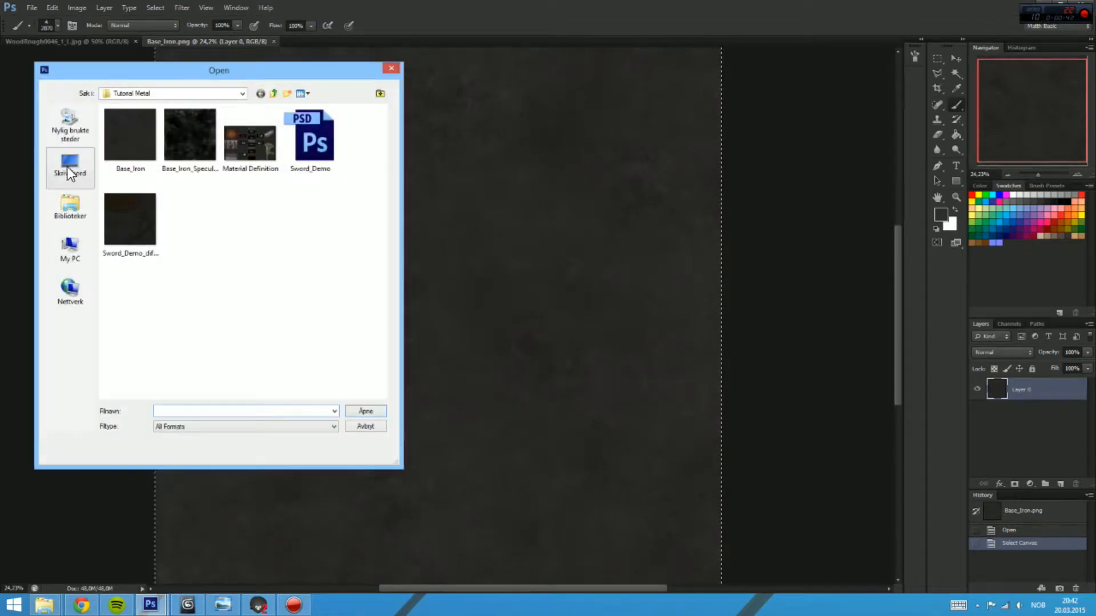
click(276, 93)
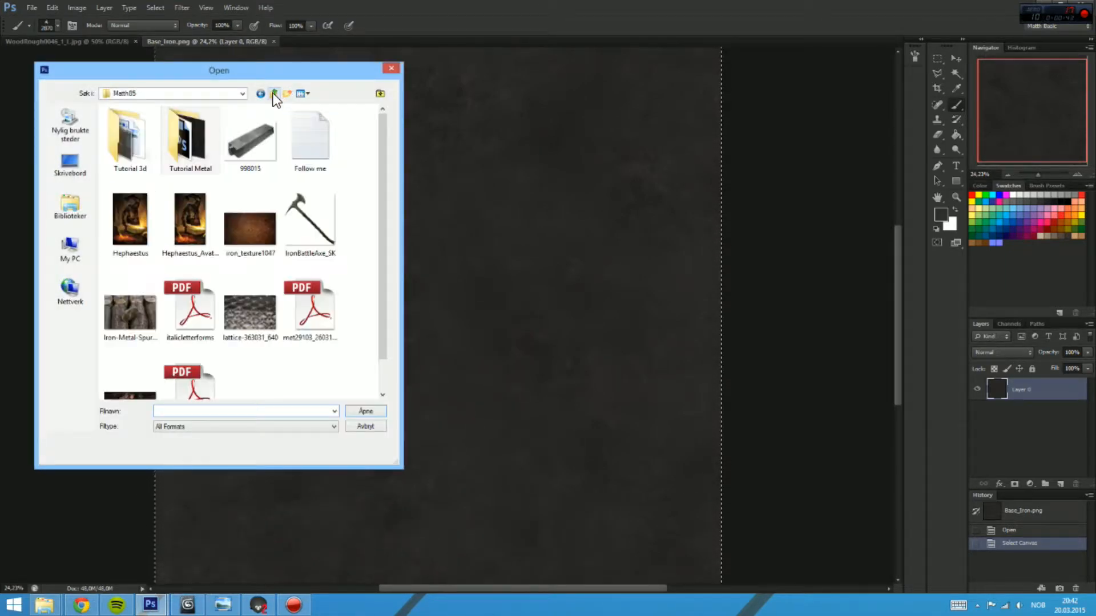
click(89, 165)
double_click(303, 354)
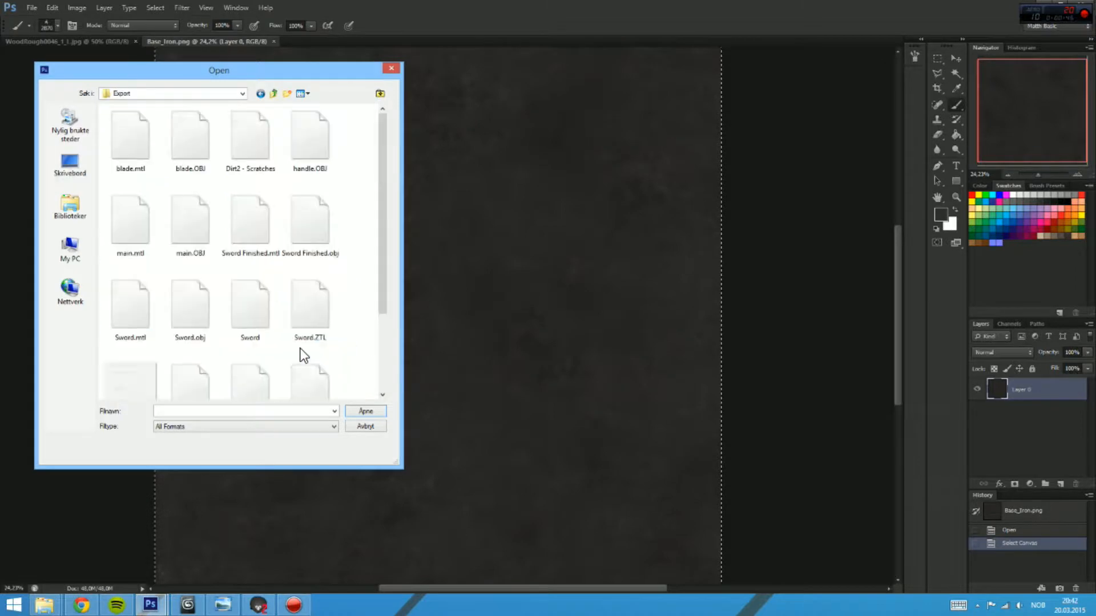
scroll(254, 265, down, 2)
click(191, 361)
ctrl+click(146, 360)
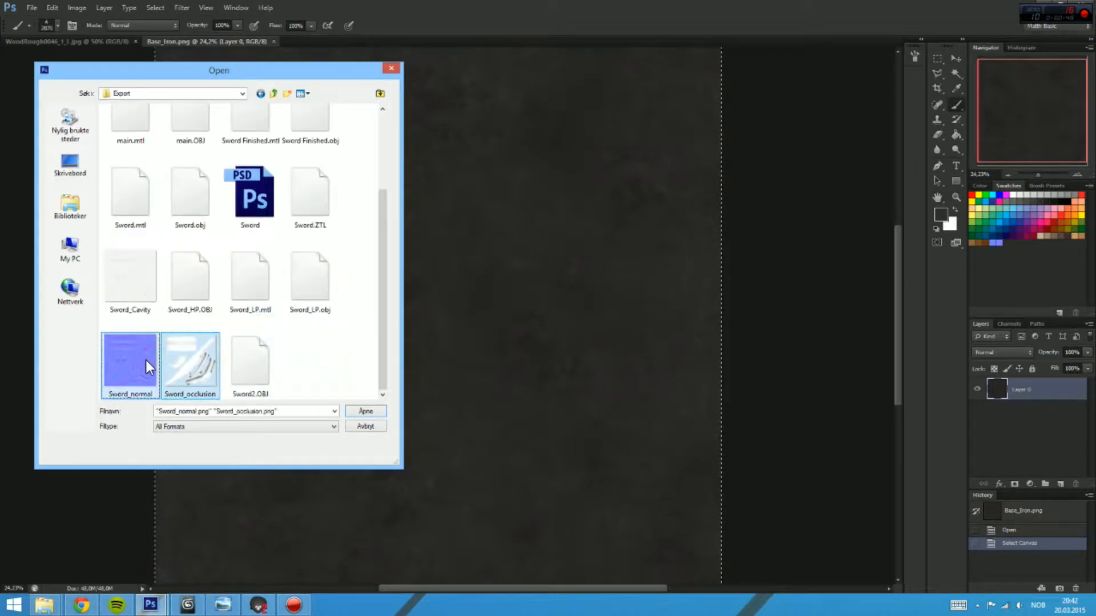
key(Return)
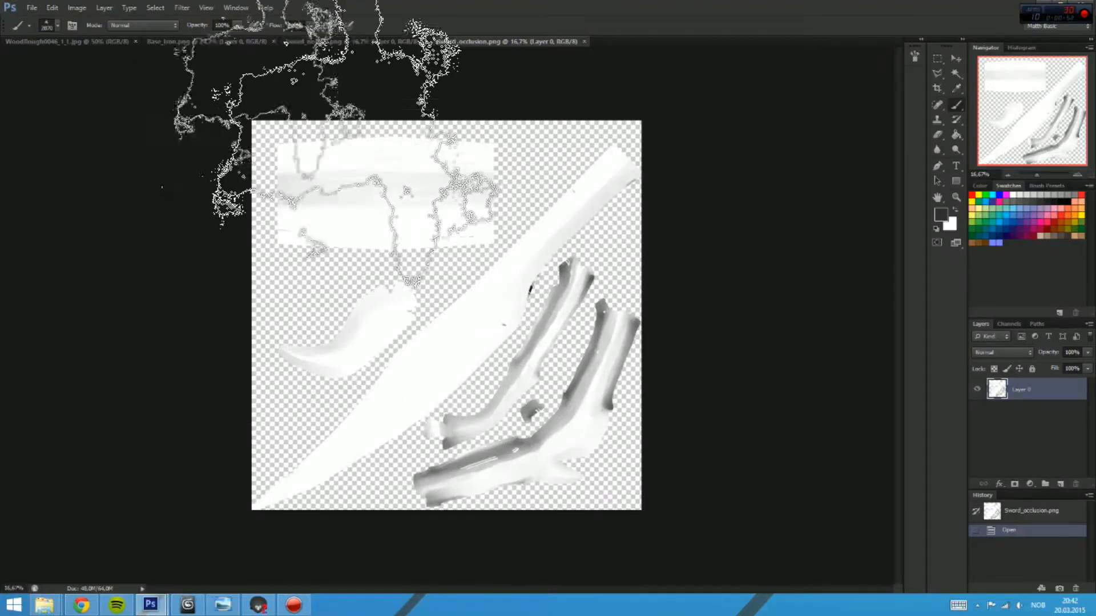
Step: Open Sword_Wireframe from the desktop and Sword_Cavity from the Export folder
click(352, 41)
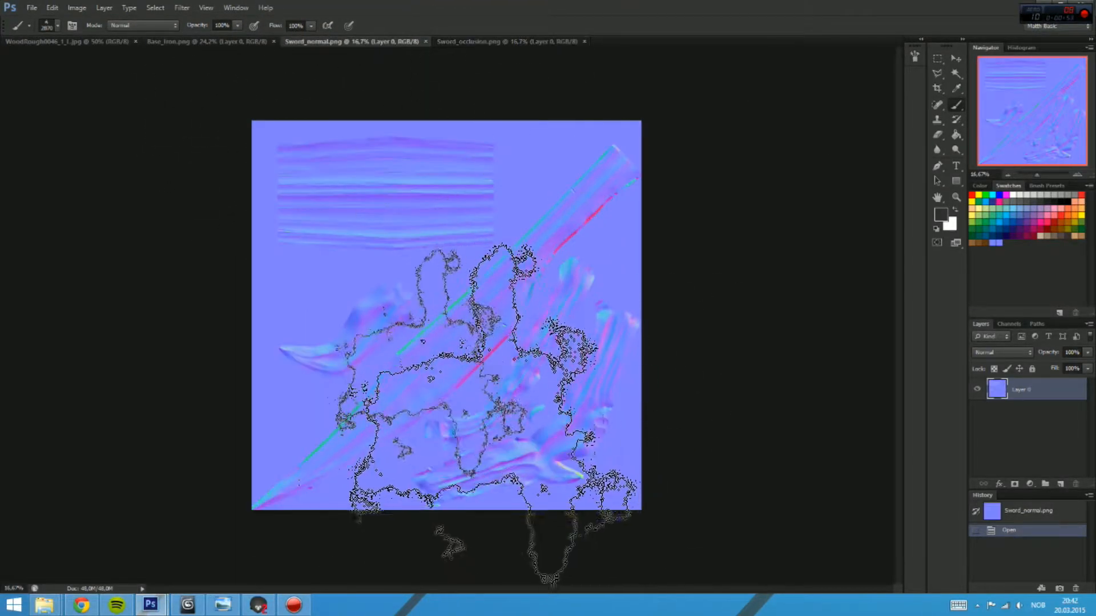
key(ctrl+o)
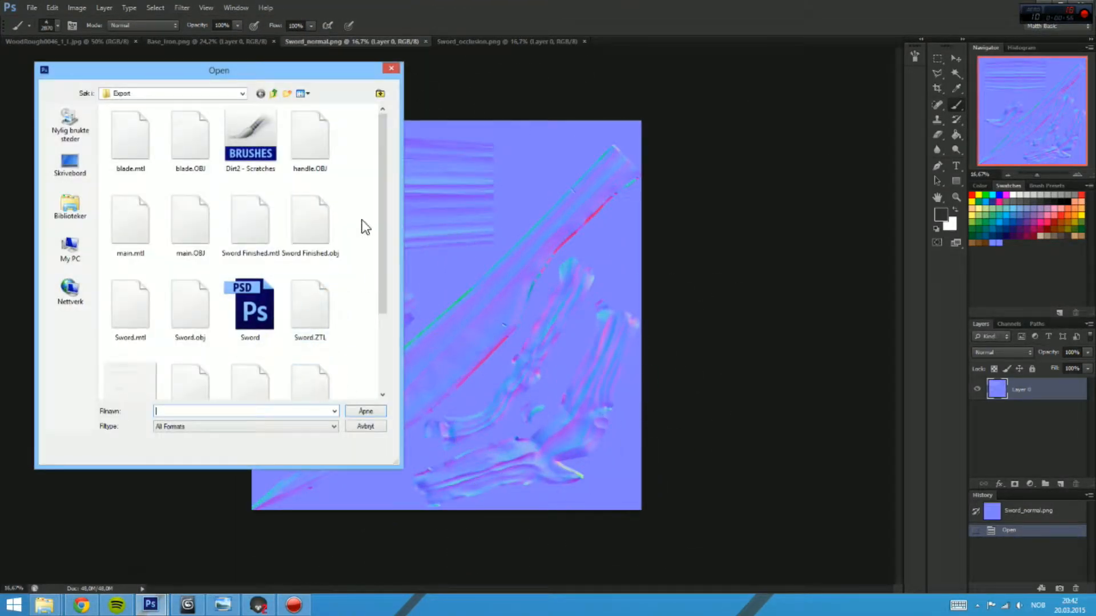
click(89, 167)
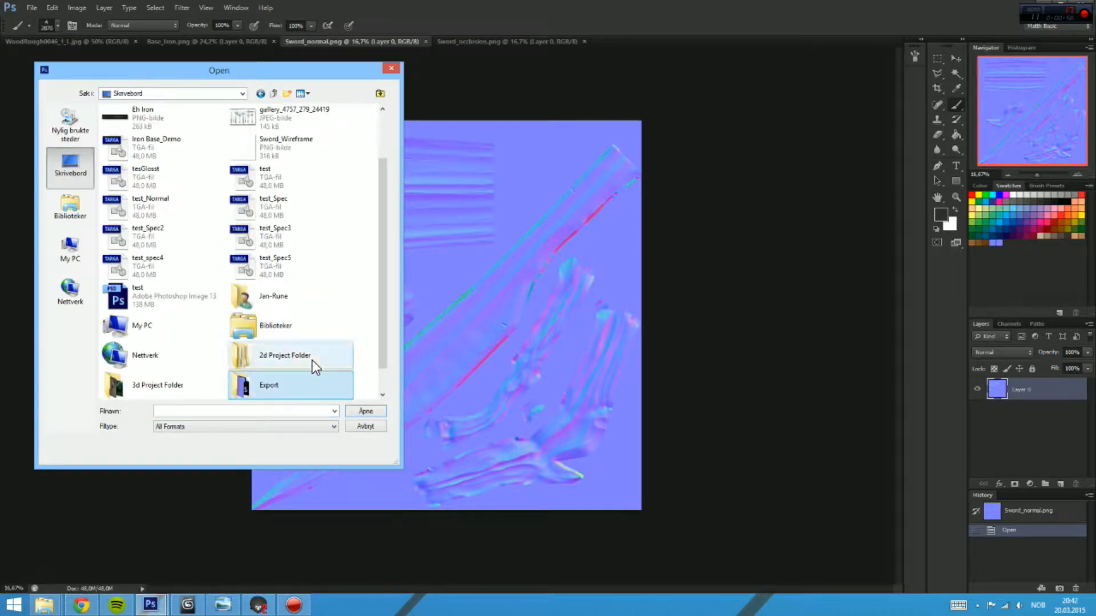
double_click(294, 384)
double_click(252, 297)
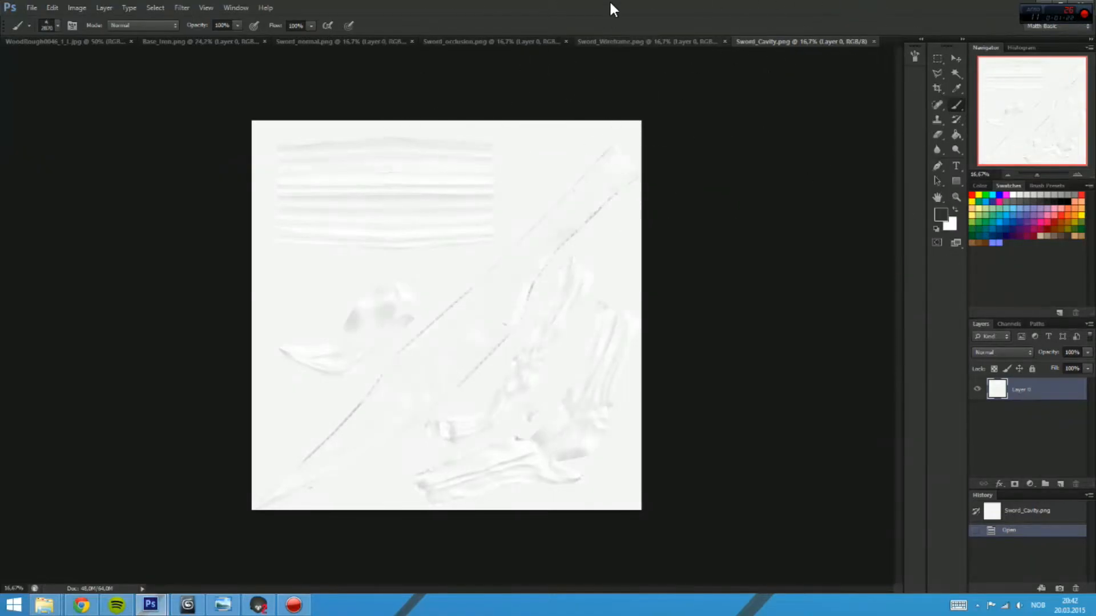
Step: Invert the Sword_Wireframe image, copy its whole canvas and paste it in place into Sword_normal.png
click(619, 40)
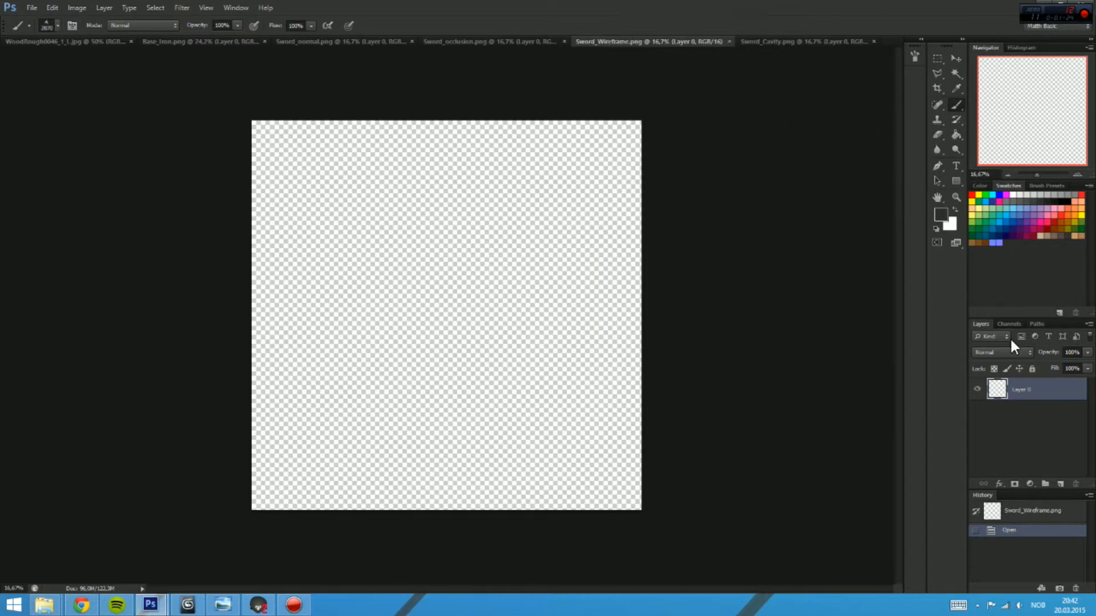
key(ctrl+i)
drag(433, 308, 607, 272)
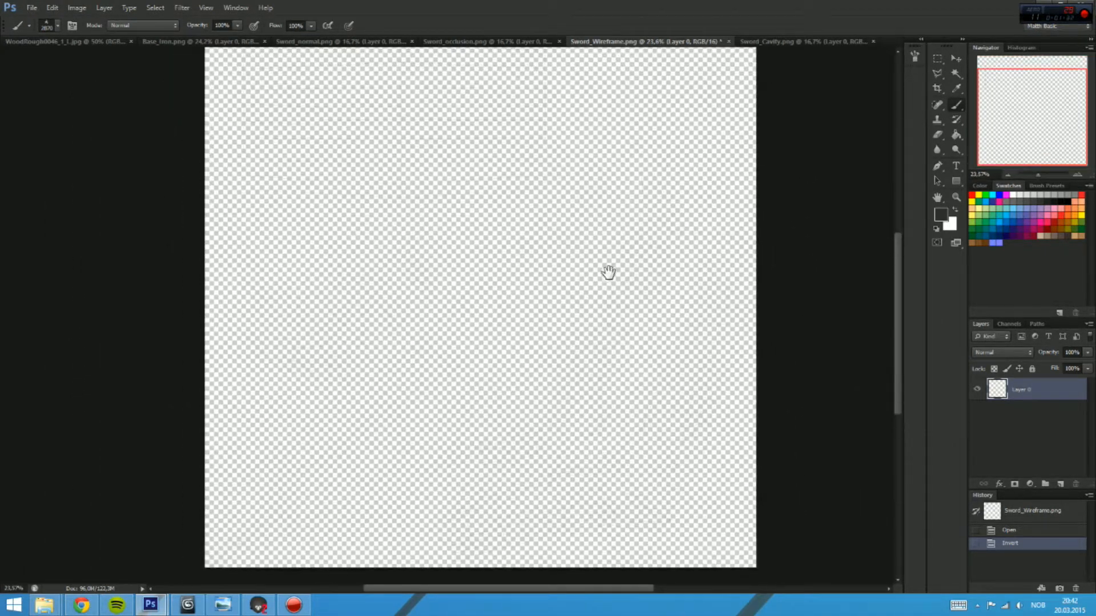
key(ctrl+a)
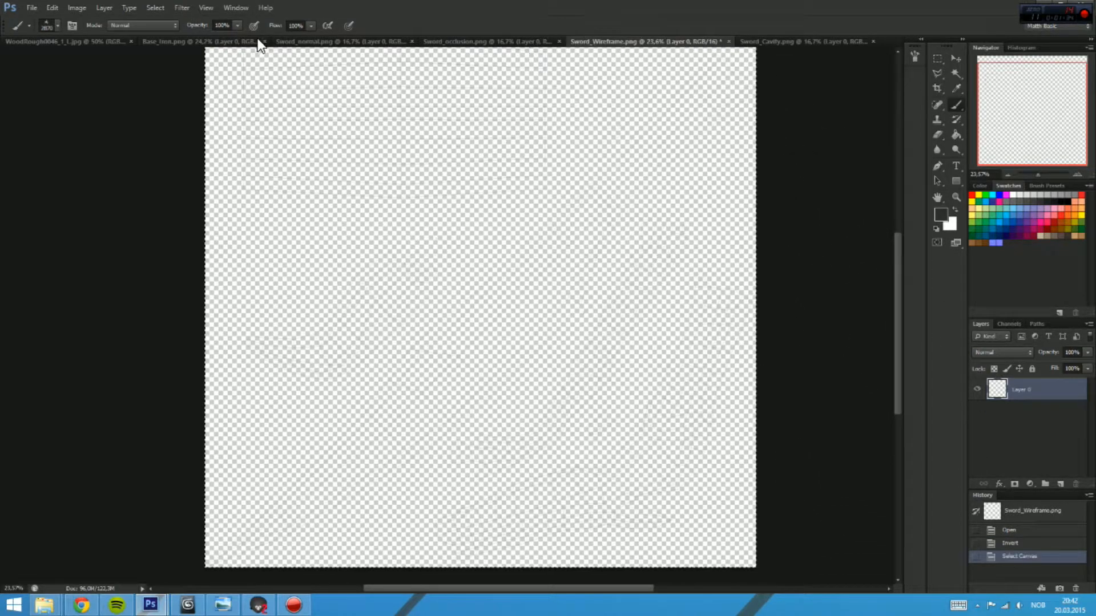
click(297, 41)
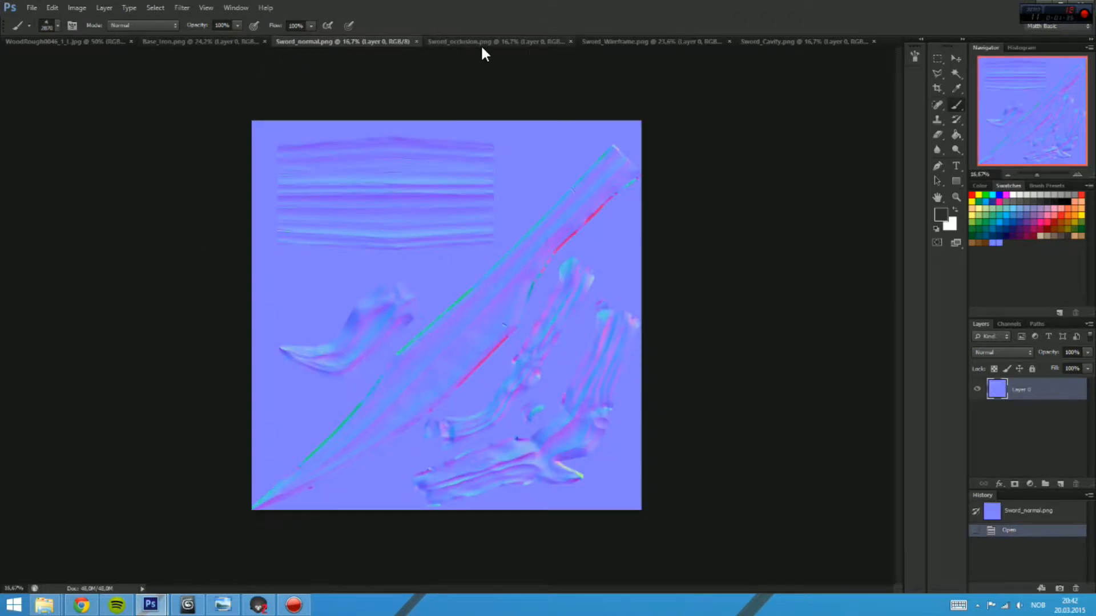
key(ctrl+v)
Step: Copy the Sword_Cavity map and paste it in place as a new layer in Sword_normal.png
click(706, 41)
click(770, 42)
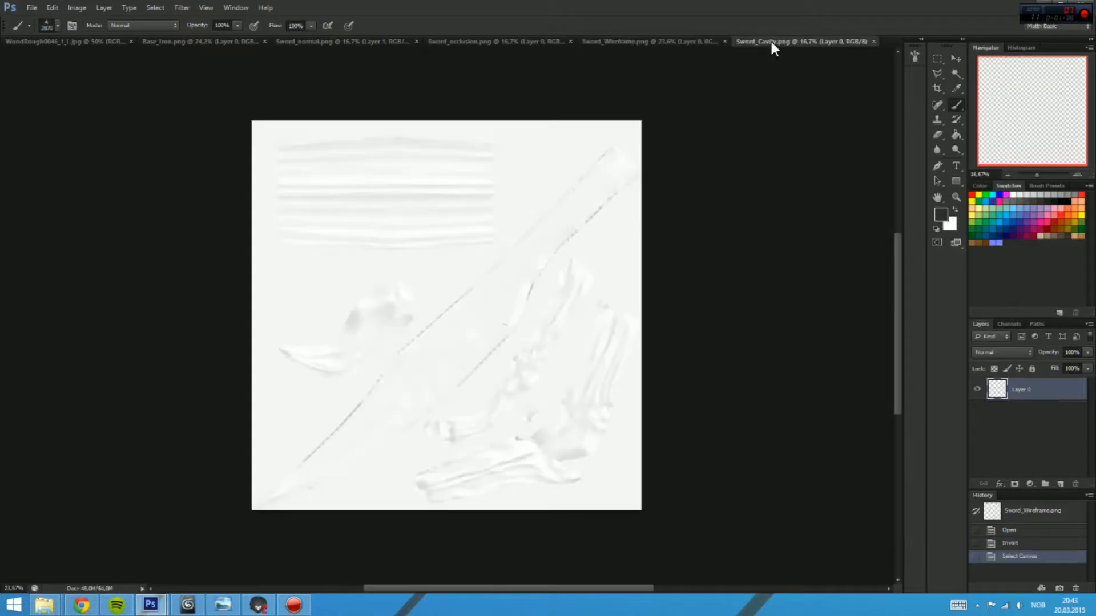
click(317, 42)
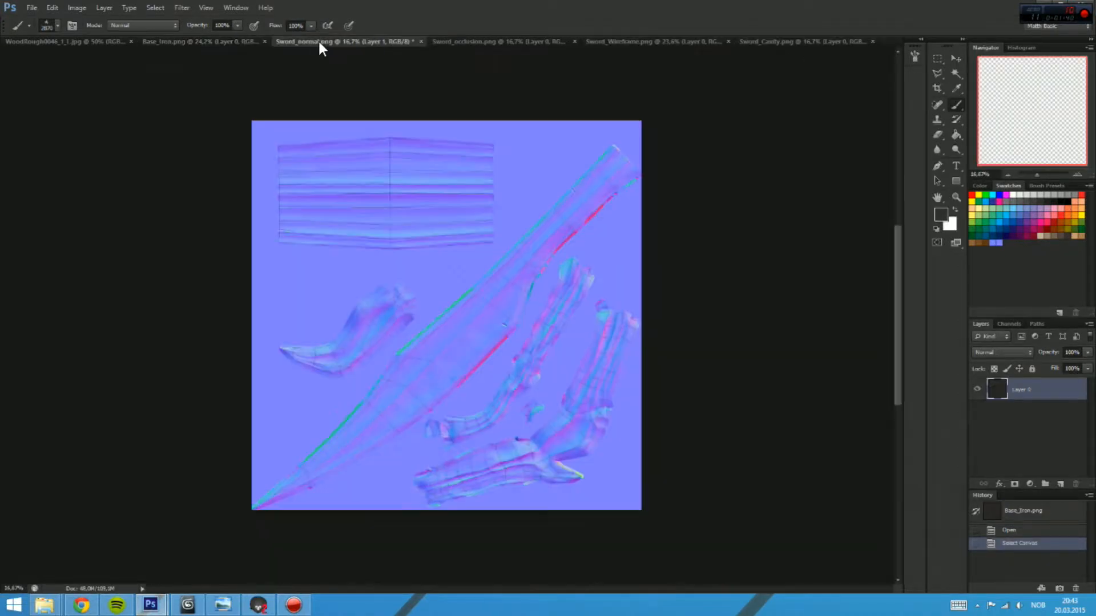
key(ctrl+v)
Step: Copy the Sword_occlusion map and paste it in place as the top layer of Sword_normal.png
click(519, 42)
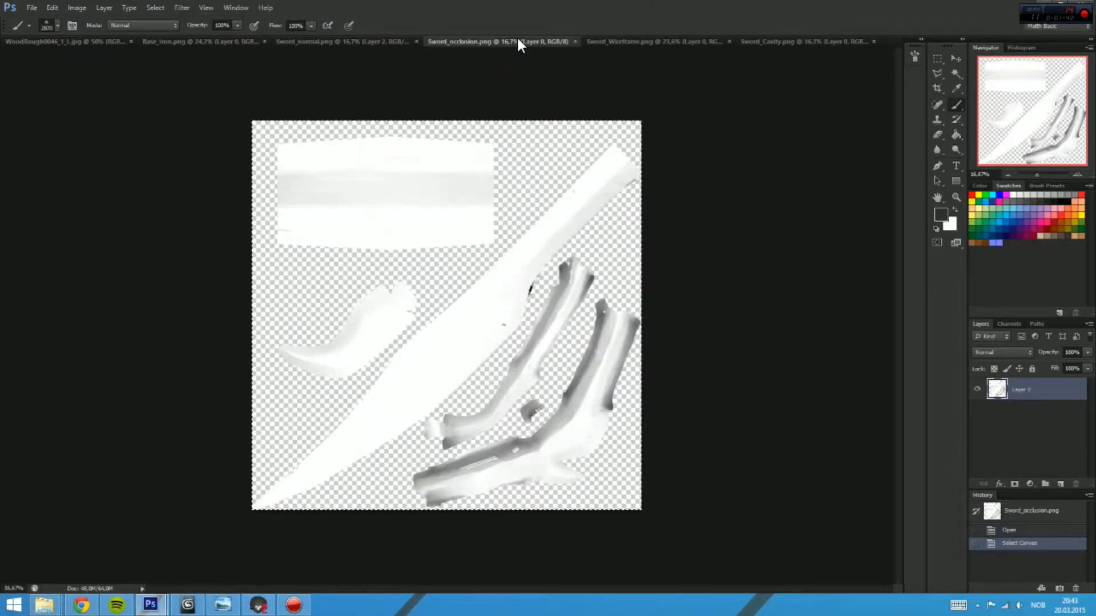
key(ctrl+c)
click(317, 41)
key(ctrl+shift+v)
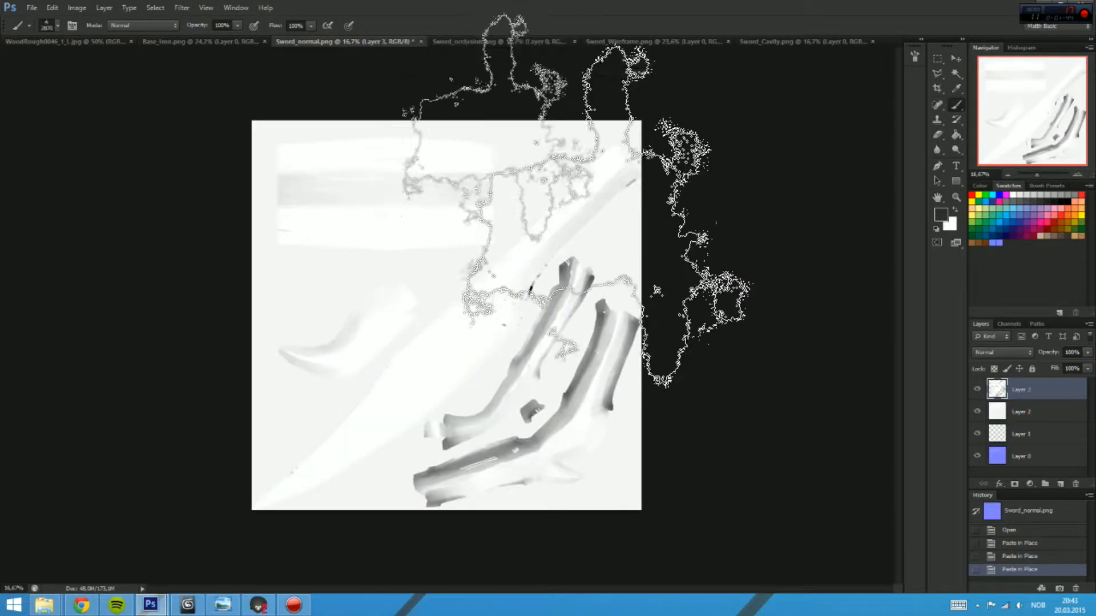
Step: Close the Sword_occlusion, Sword_Wireframe and Sword_Cavity documents, discarding the wireframe file's changes
click(574, 42)
click(595, 42)
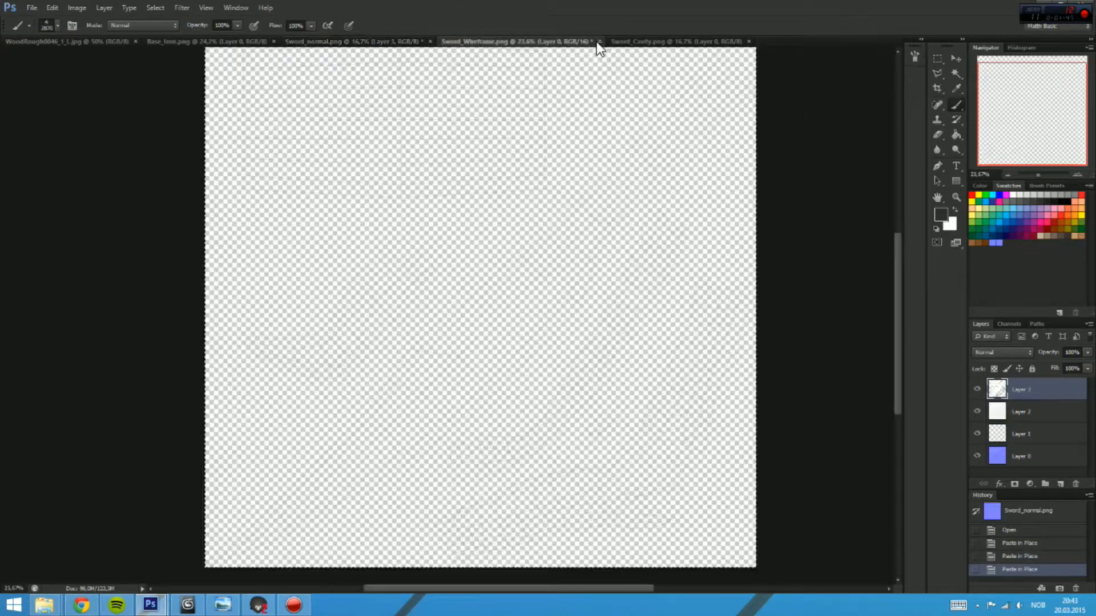
click(599, 42)
click(541, 218)
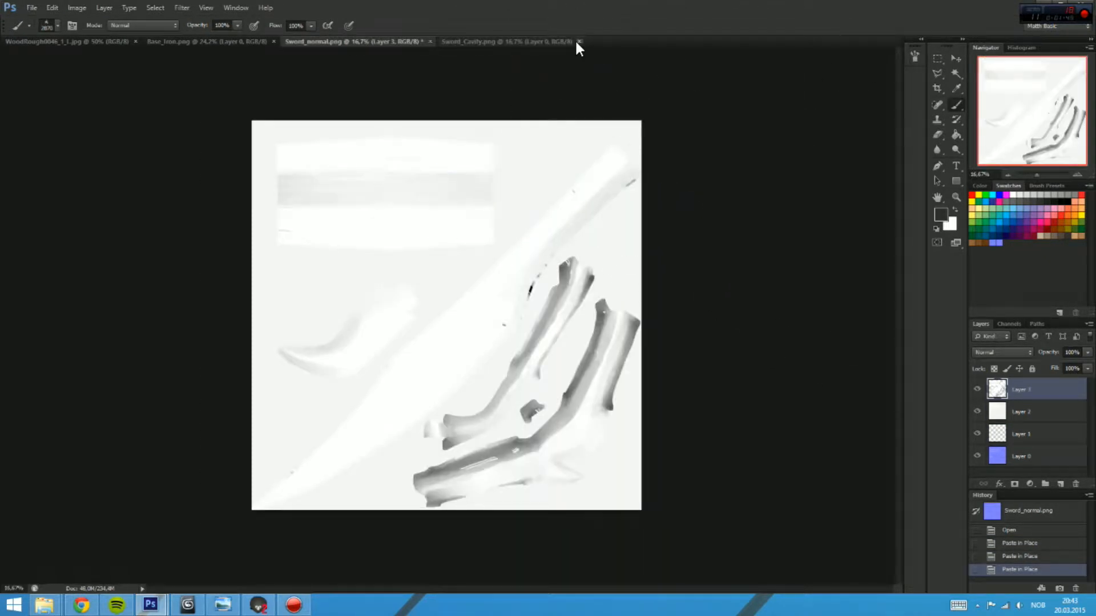
click(579, 42)
Step: Rename the pasted occlusion layer as AO and the cavity layer as Cav
drag(1022, 420, 1028, 397)
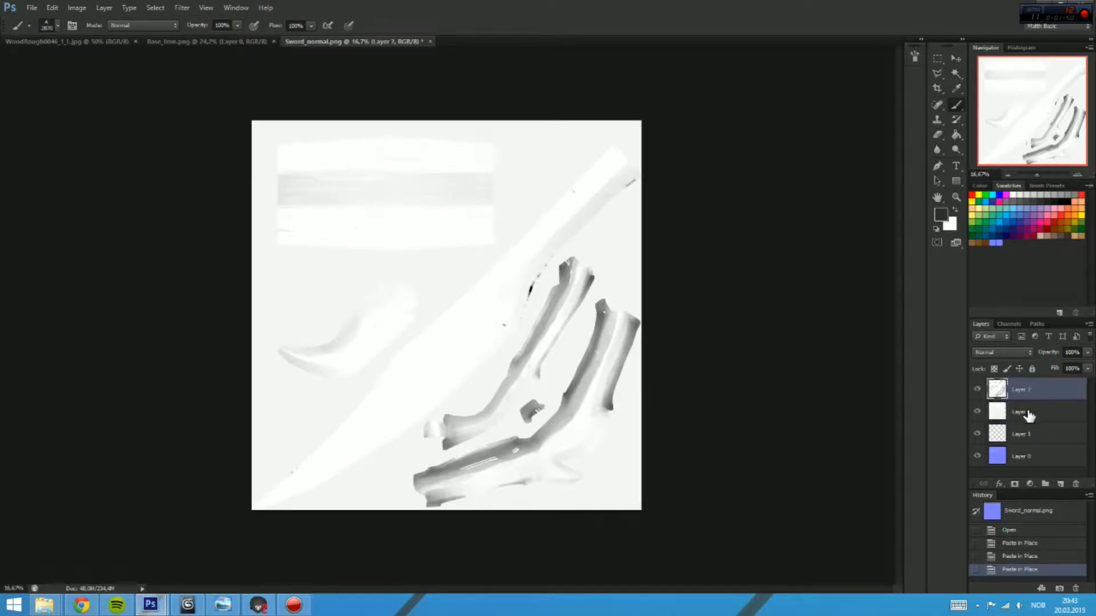
double_click(1022, 389)
text(AO)
key(Return)
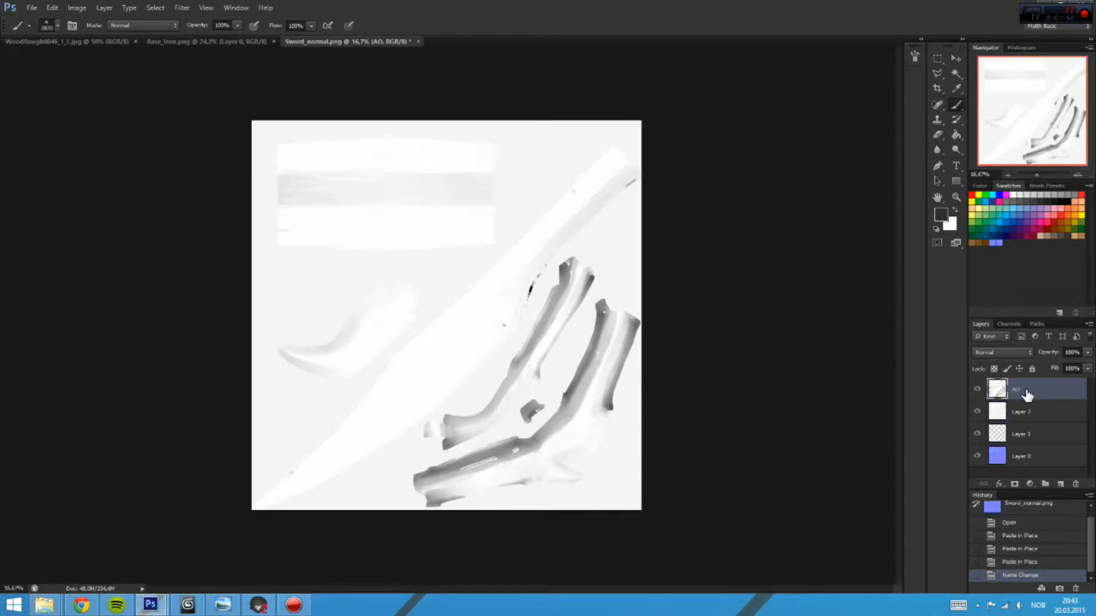
double_click(1029, 412)
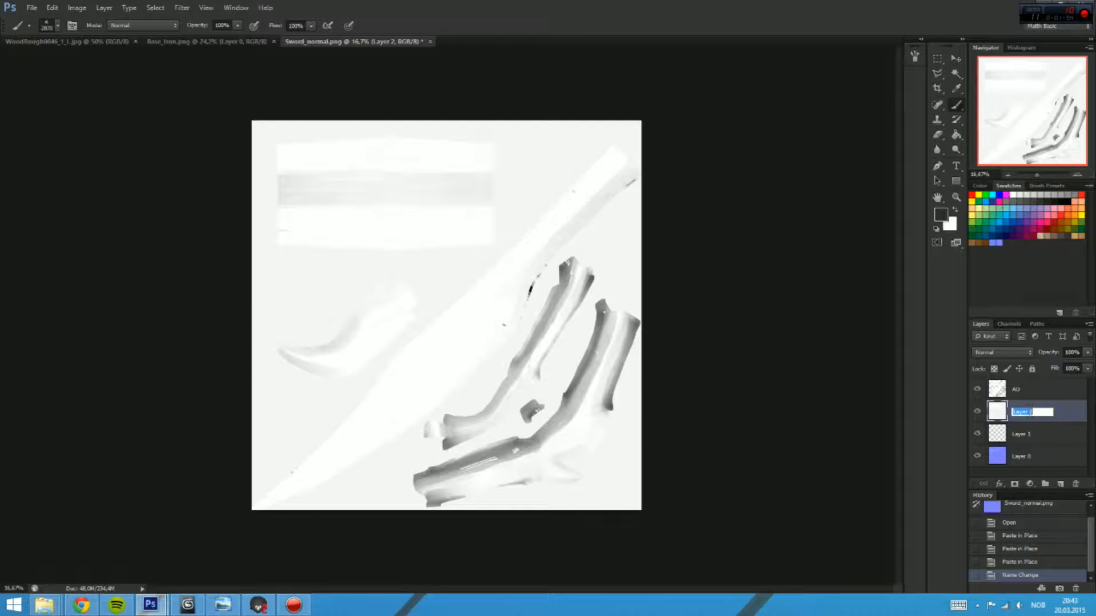
text(Cav)
key(Return)
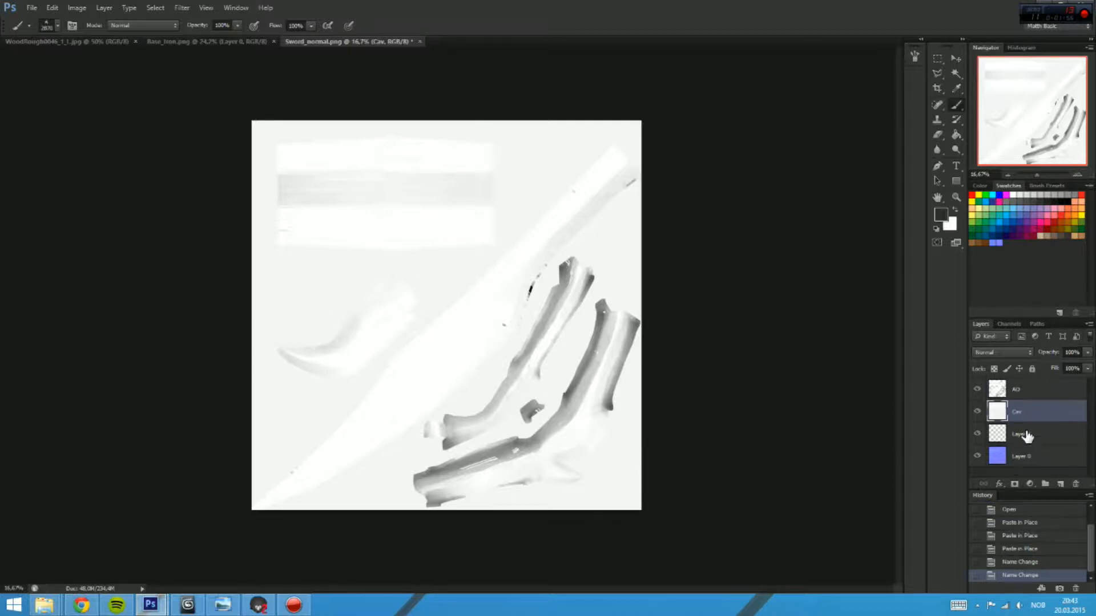
Step: Rename the pasted wireframe layer as Wireframe and the bottom normal-map layer as Normals
double_click(1026, 435)
text(Wirefram)
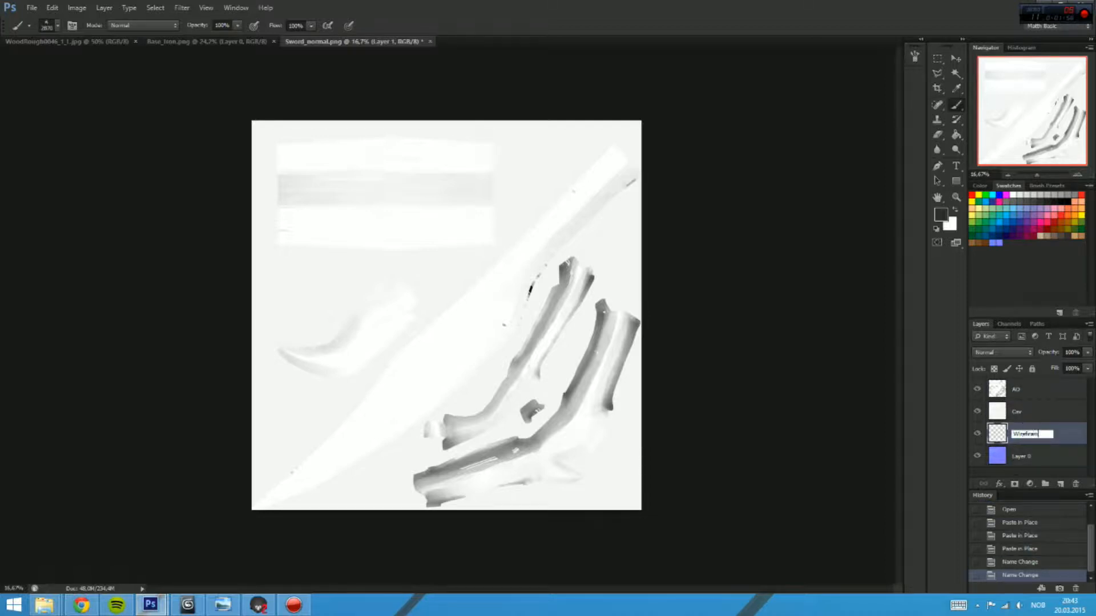
text(e)
key(Return)
double_click(1029, 456)
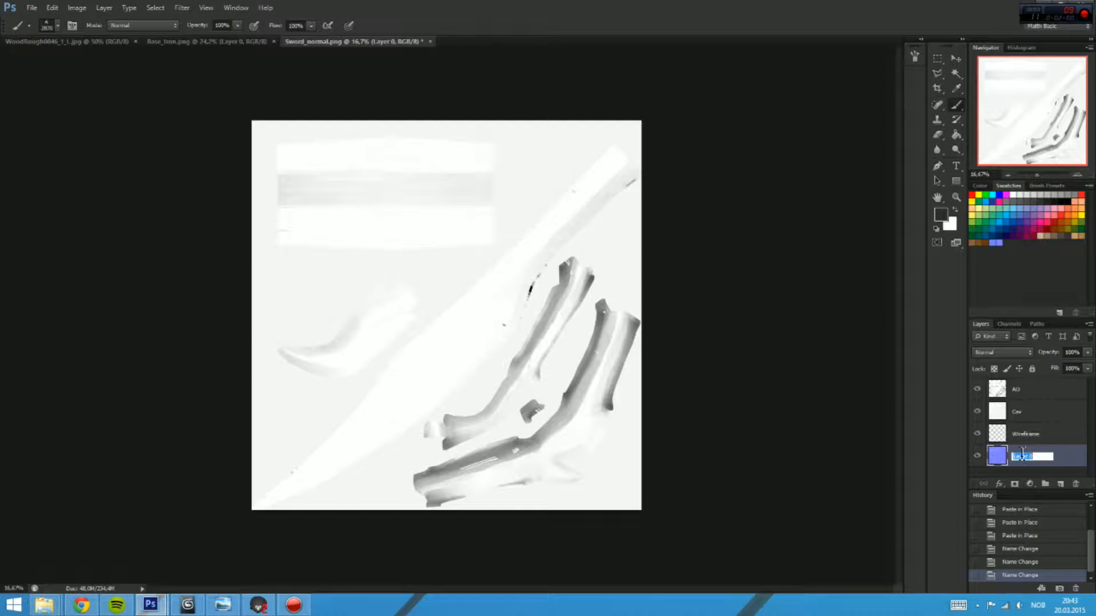
text(Normals)
key(Return)
Step: Set the blending mode of the AO and Cav layers to Multiply
click(1017, 393)
shift+click(1056, 409)
click(1015, 350)
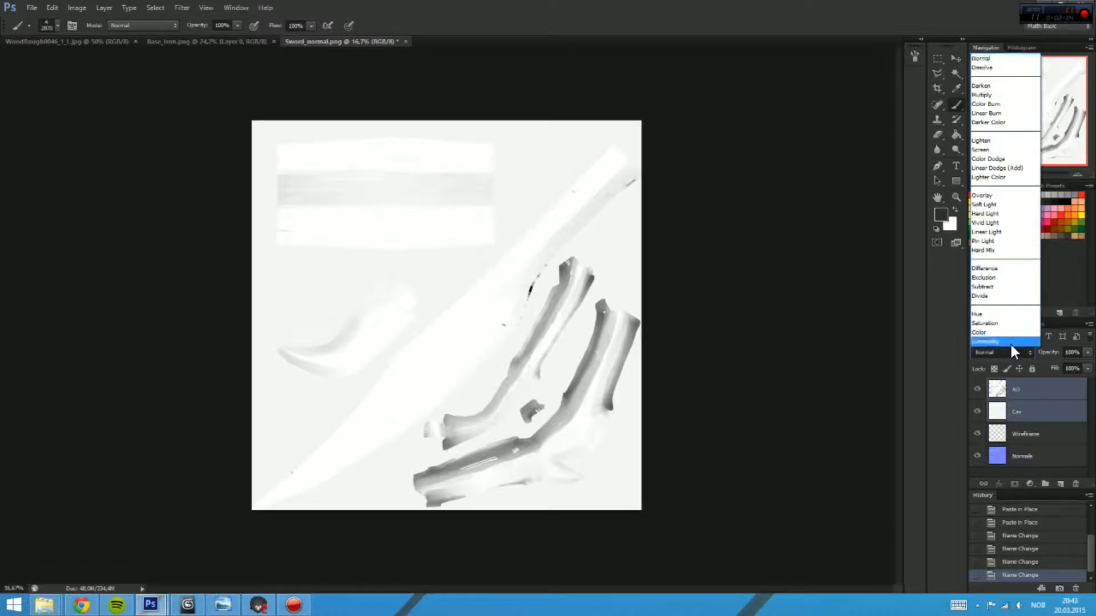
click(1004, 195)
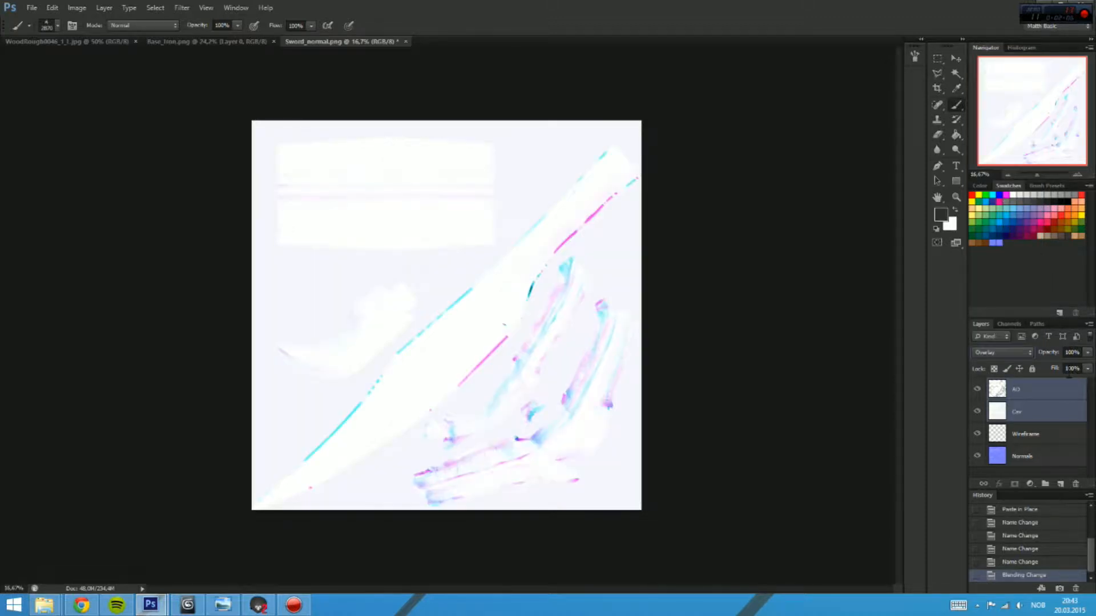
click(1030, 354)
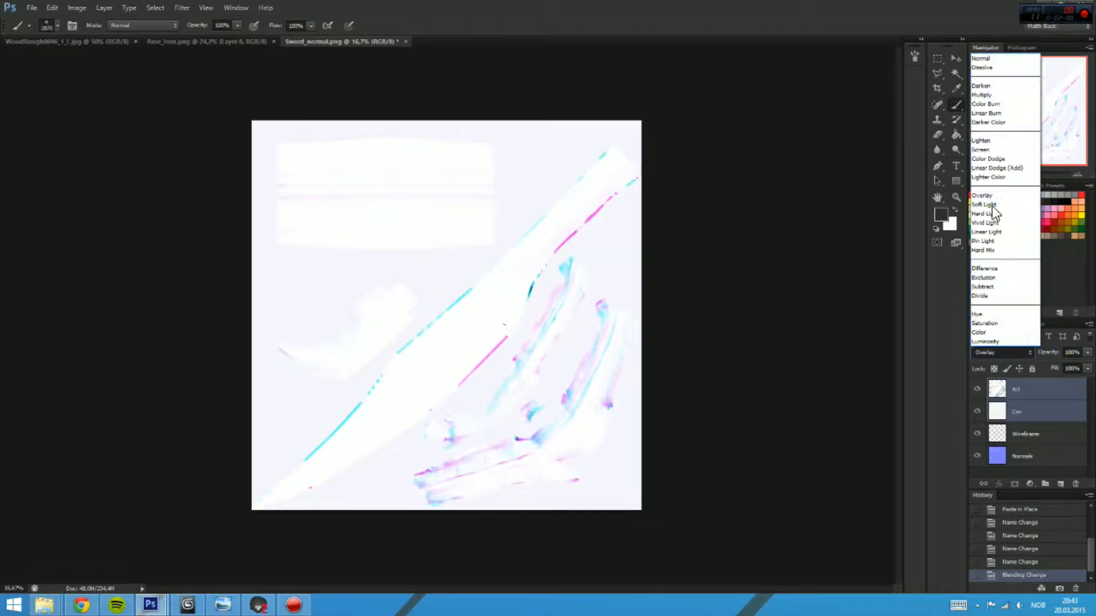
click(1000, 95)
Step: Darken the Cav layer with Levels by raising the black input level to 60
click(1025, 411)
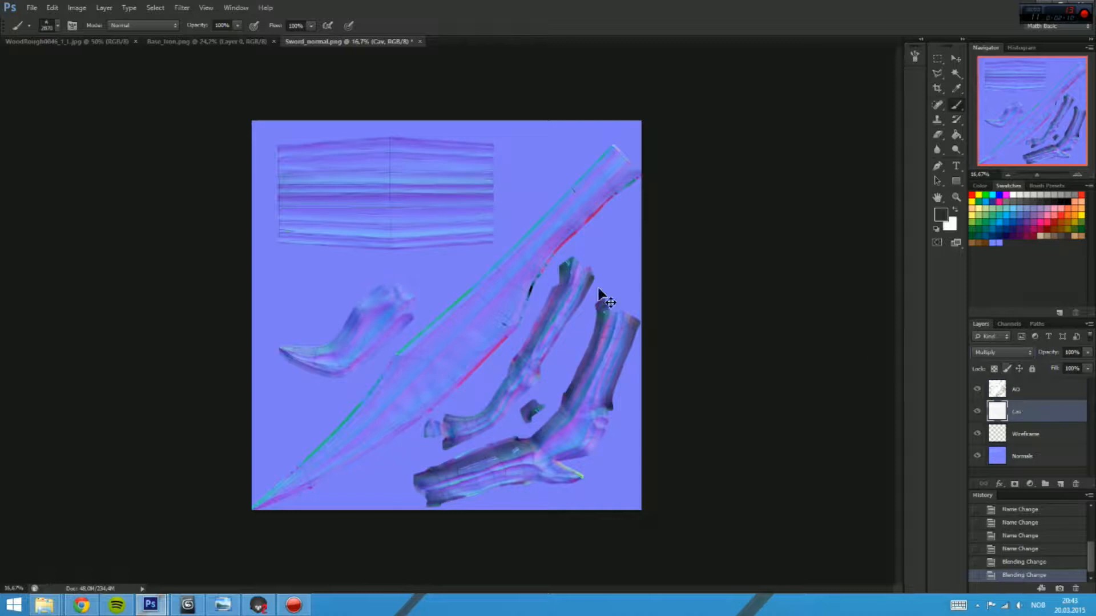
key(ctrl+l)
drag(449, 259, 484, 263)
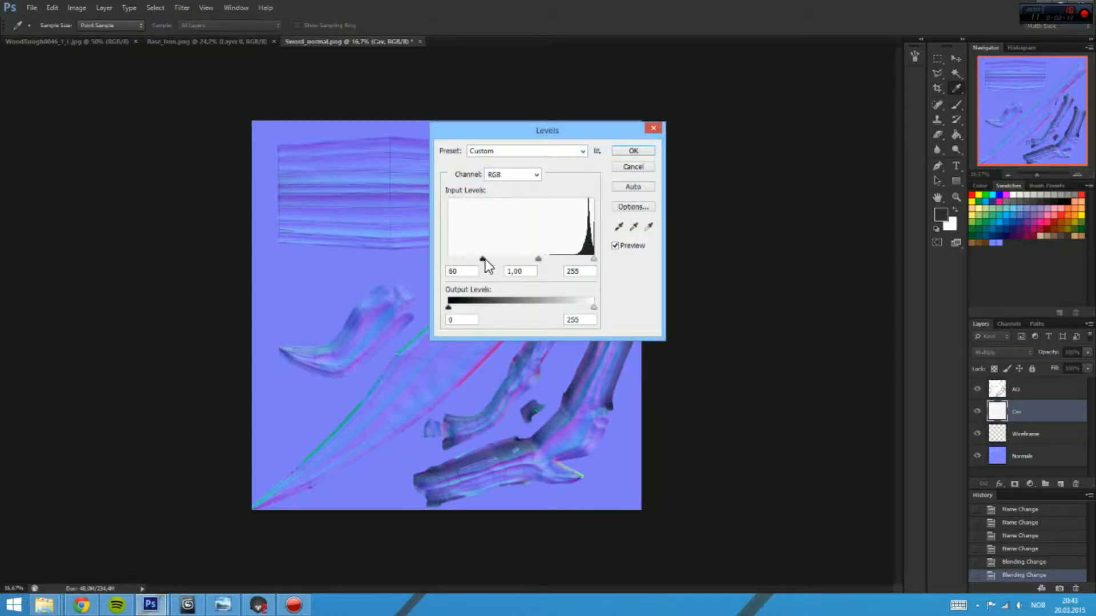
click(634, 151)
key(b)
Step: Move the Wireframe layer to the top of the stack in Overlay blending mode and hide it
drag(1027, 433, 1018, 388)
click(1002, 352)
click(997, 206)
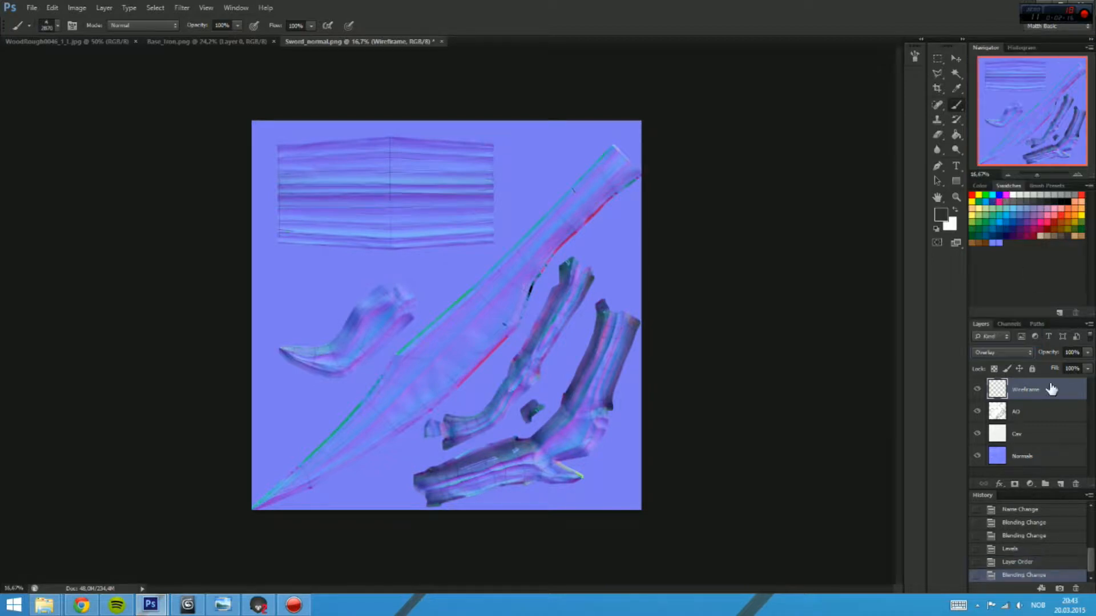
click(978, 389)
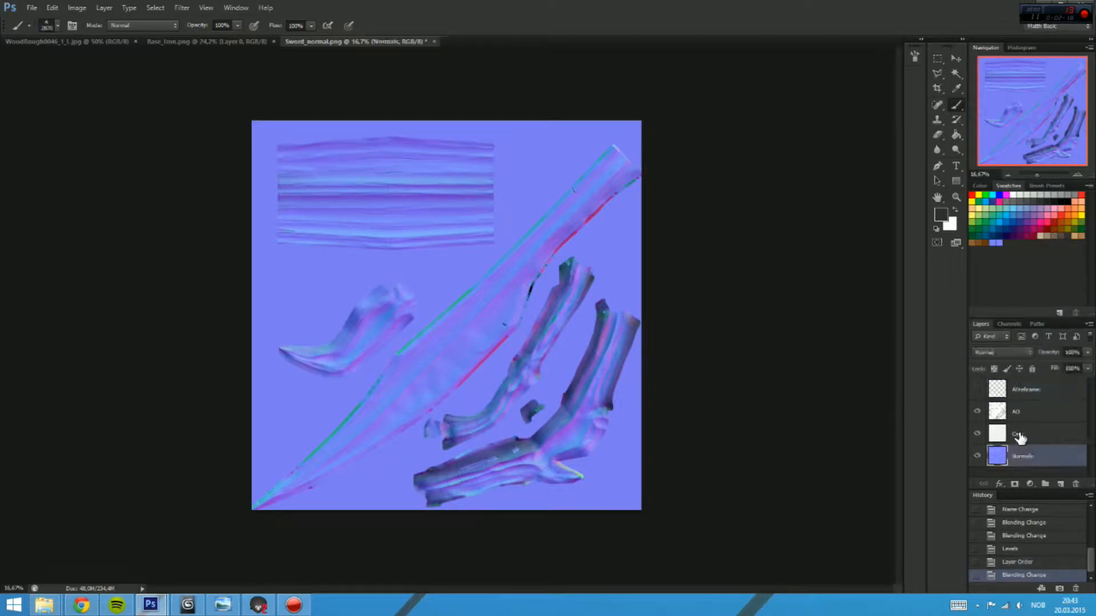
Step: Create three new layer groups above the Wireframe layer
click(1045, 484)
click(1045, 484)
click(1045, 484)
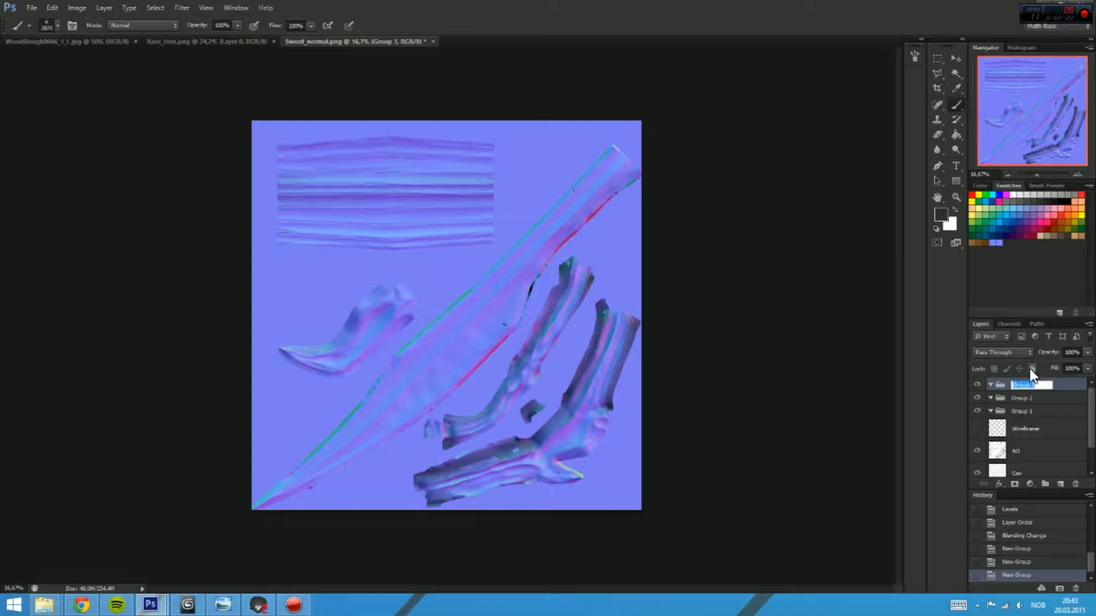
Step: Rename the three new groups, from the uppermost down, as AO, Normals and Diffuse
text(AO)
key(Return)
double_click(1020, 398)
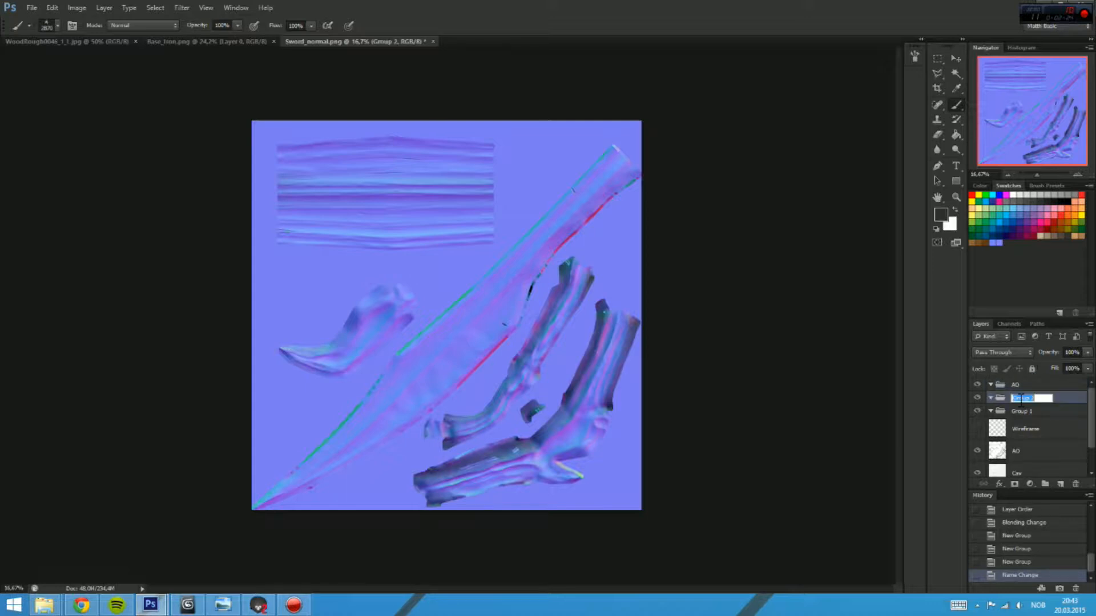
text(Normals)
key(Return)
double_click(1022, 411)
text(Di)
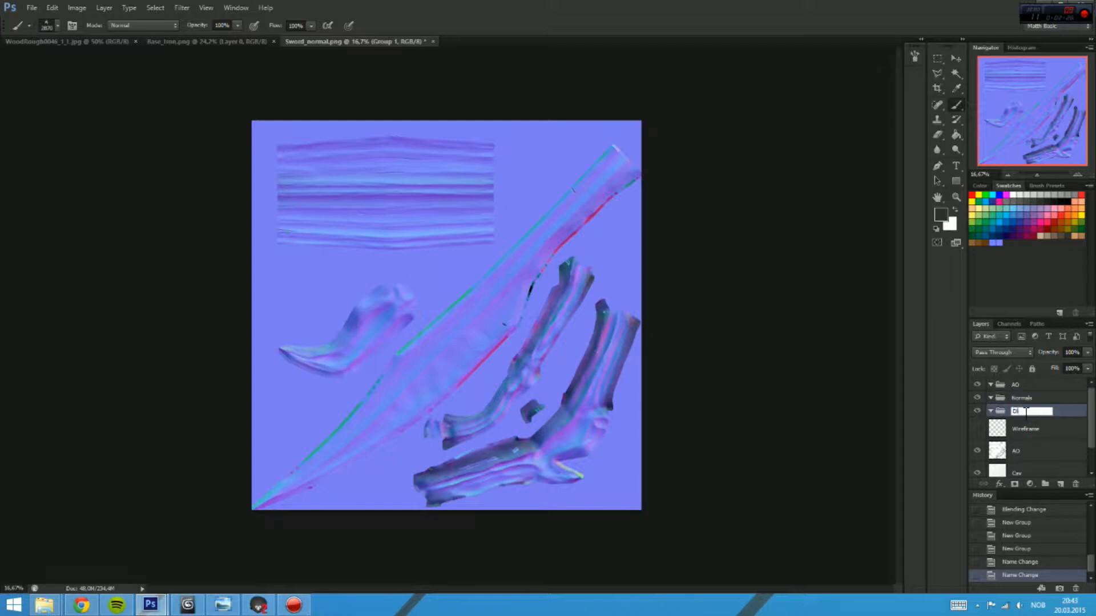
text(ffuse)
key(Return)
Step: Colour-code the groups: Diffuse red, Normals violet and AO gray
right_click(982, 413)
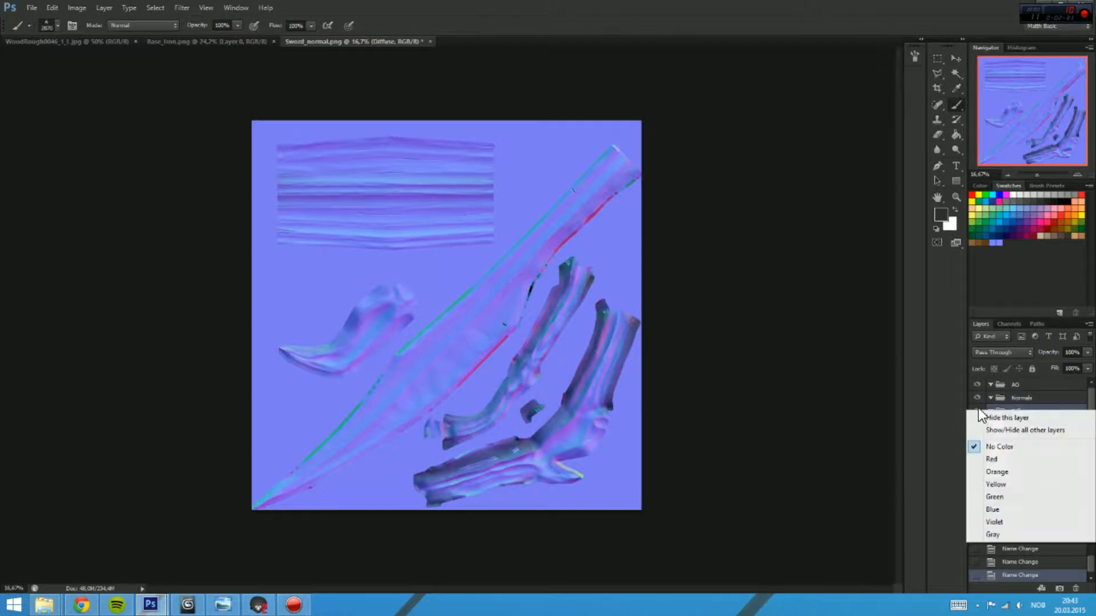
click(1016, 459)
right_click(982, 395)
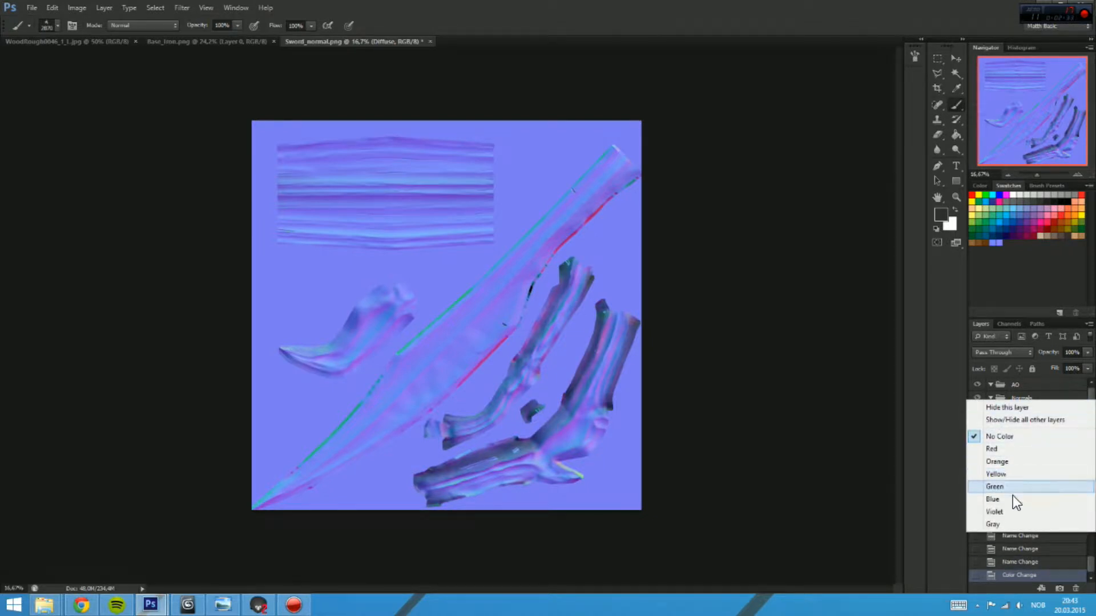
click(1023, 398)
right_click(977, 398)
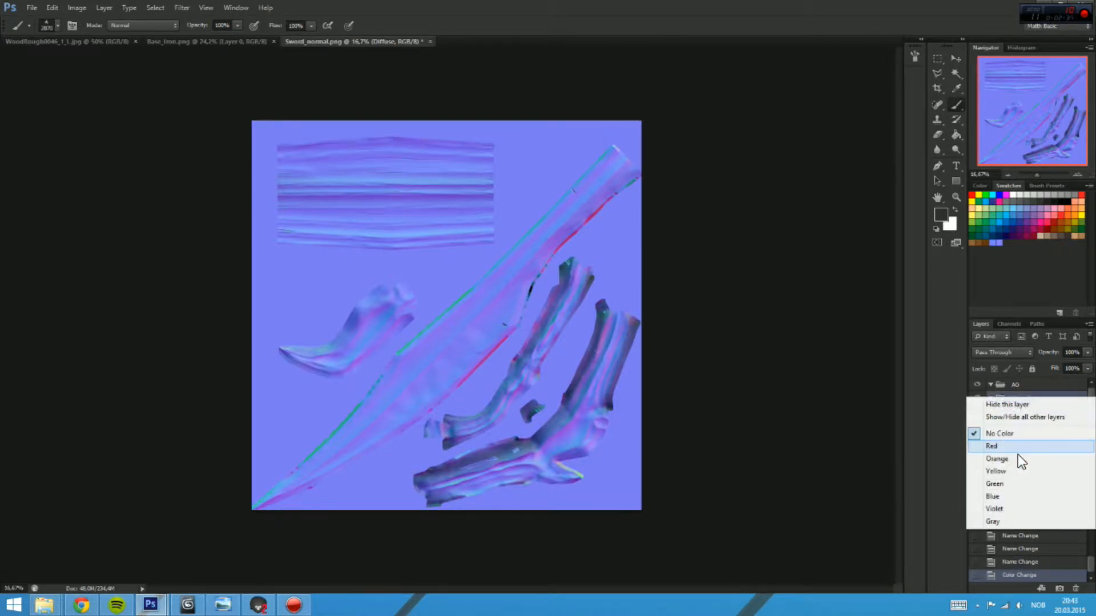
click(1034, 394)
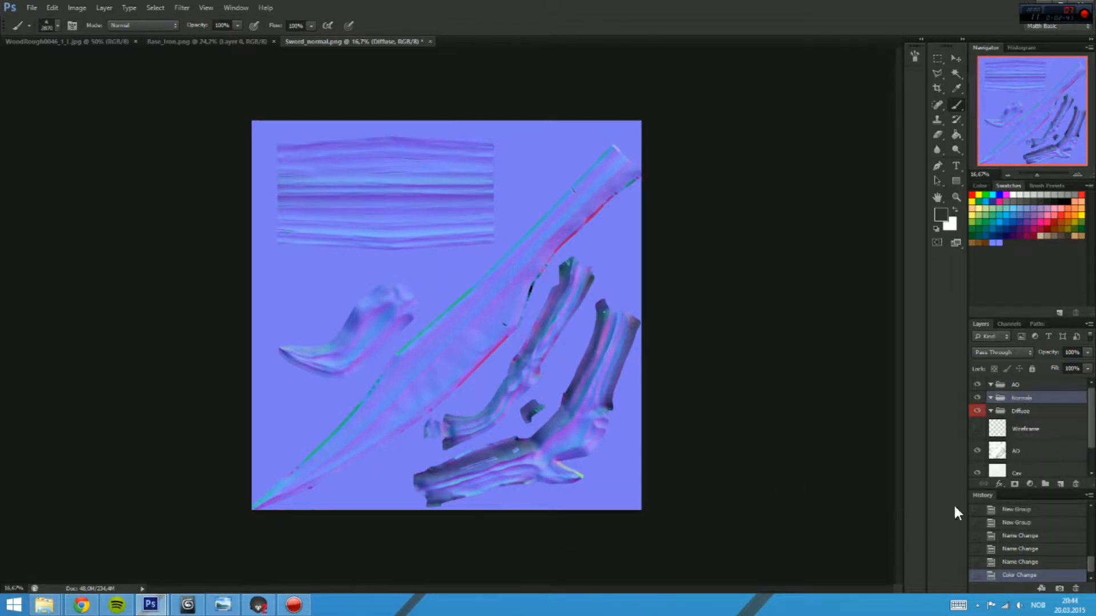
right_click(975, 399)
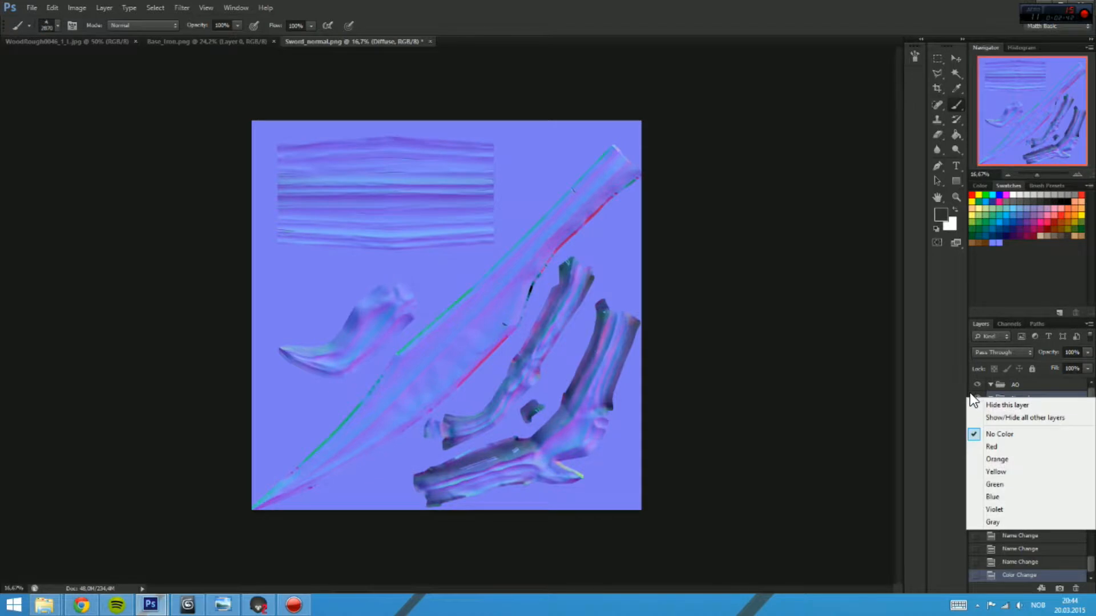
click(1010, 394)
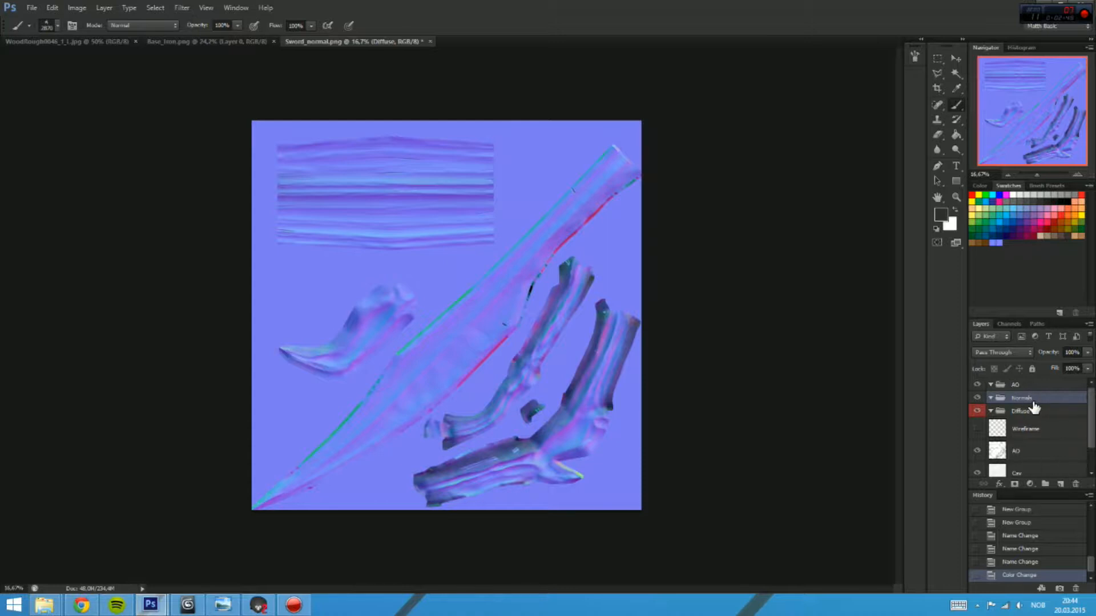
right_click(977, 399)
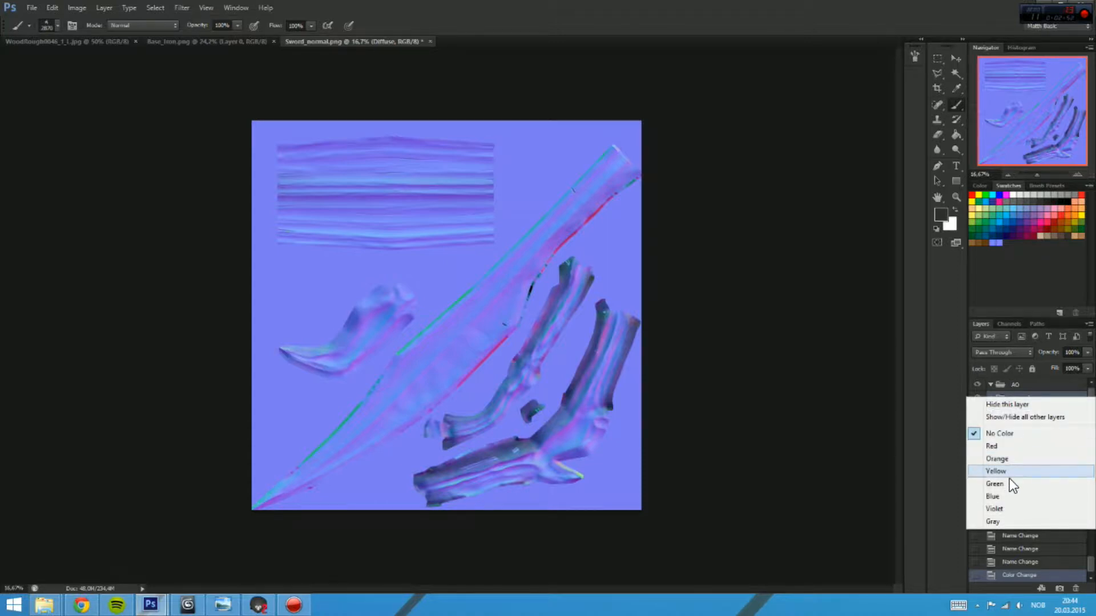
click(1008, 509)
right_click(977, 389)
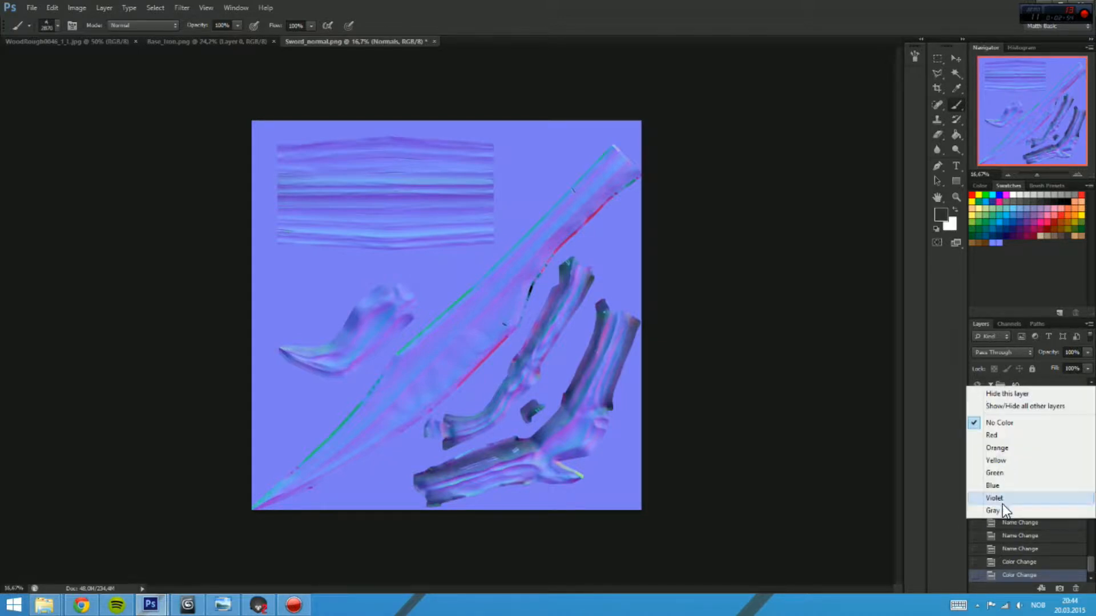
click(1002, 508)
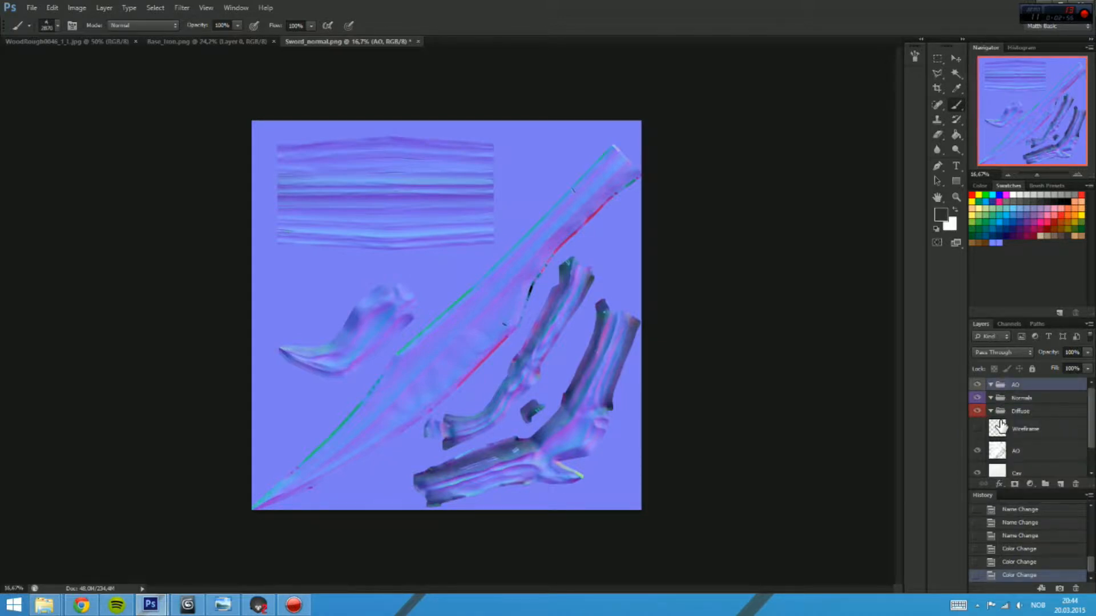
Step: Move the Wireframe, AO and Cav layers into the AO group and collapse the group
click(1002, 423)
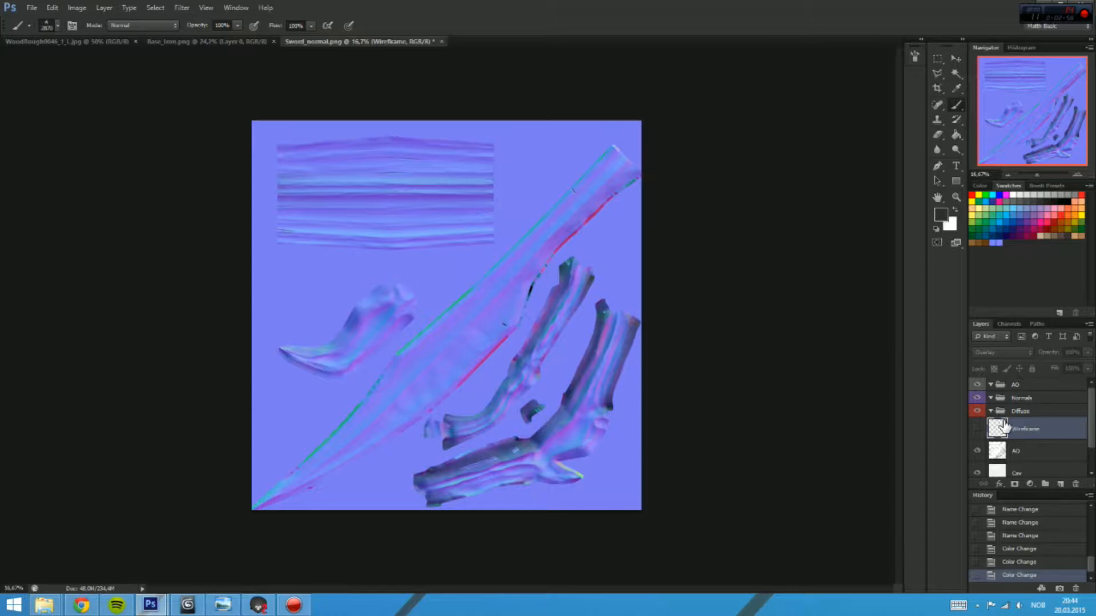
scroll(1013, 432, down, 1)
click(1029, 426)
shift+click(1032, 445)
scroll(1034, 446, up, 1)
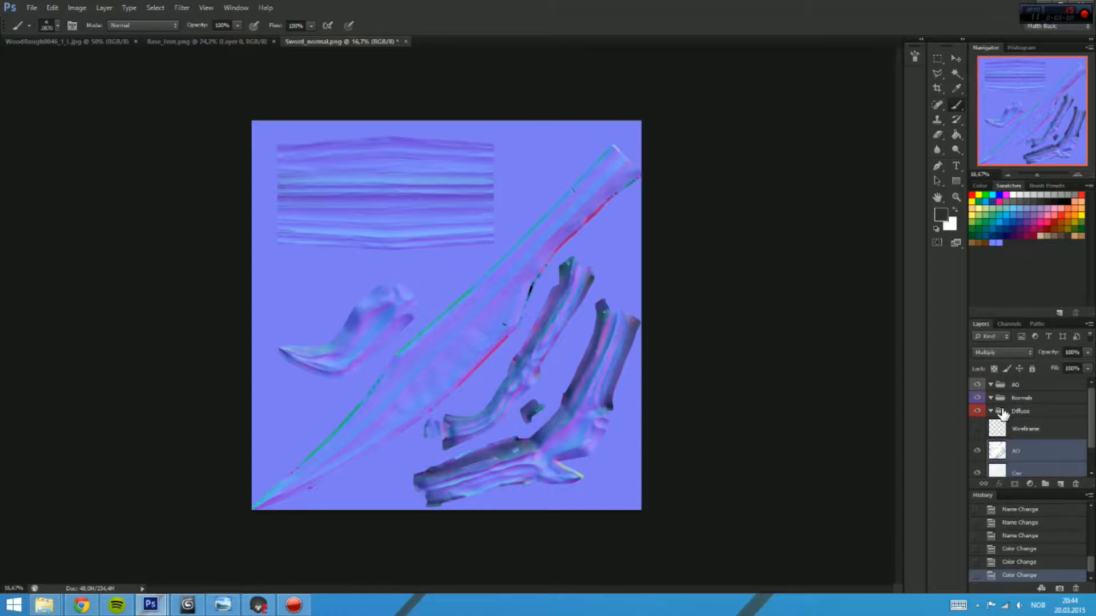
scroll(1008, 430, down, 1)
shift+click(1005, 395)
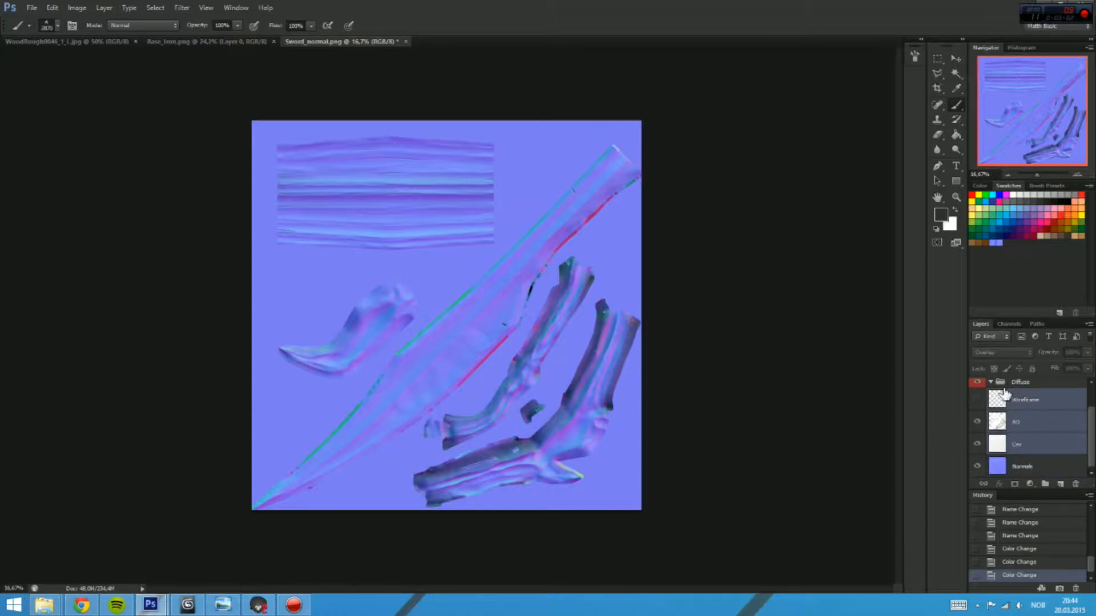
drag(1048, 452, 993, 393)
click(992, 388)
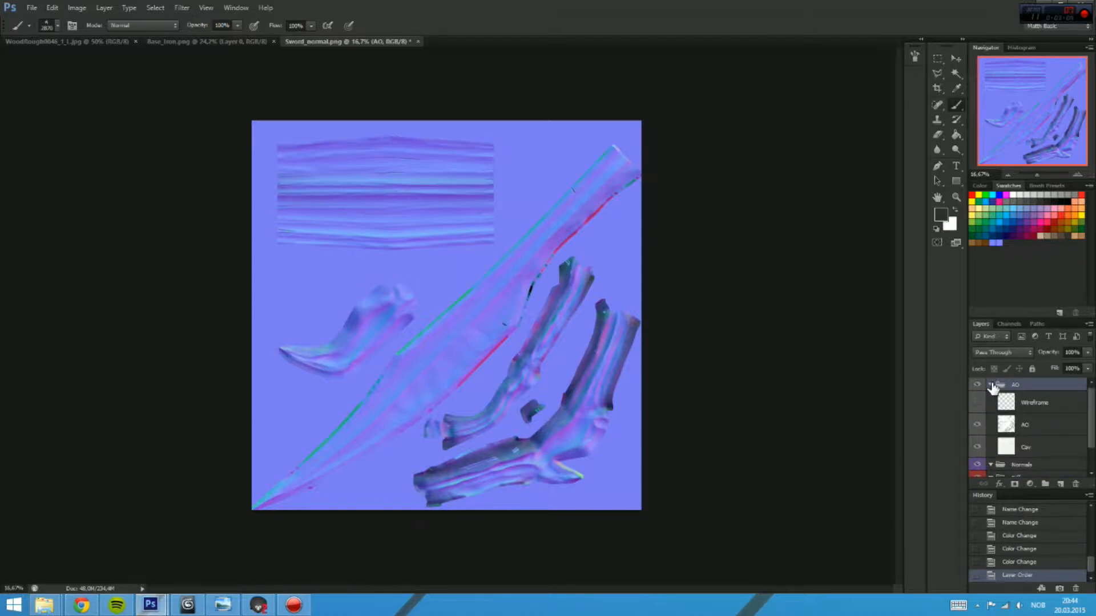
click(991, 386)
Step: Move the Normals layer into the Normals group, hide the group and collapse it
drag(1023, 432, 1029, 400)
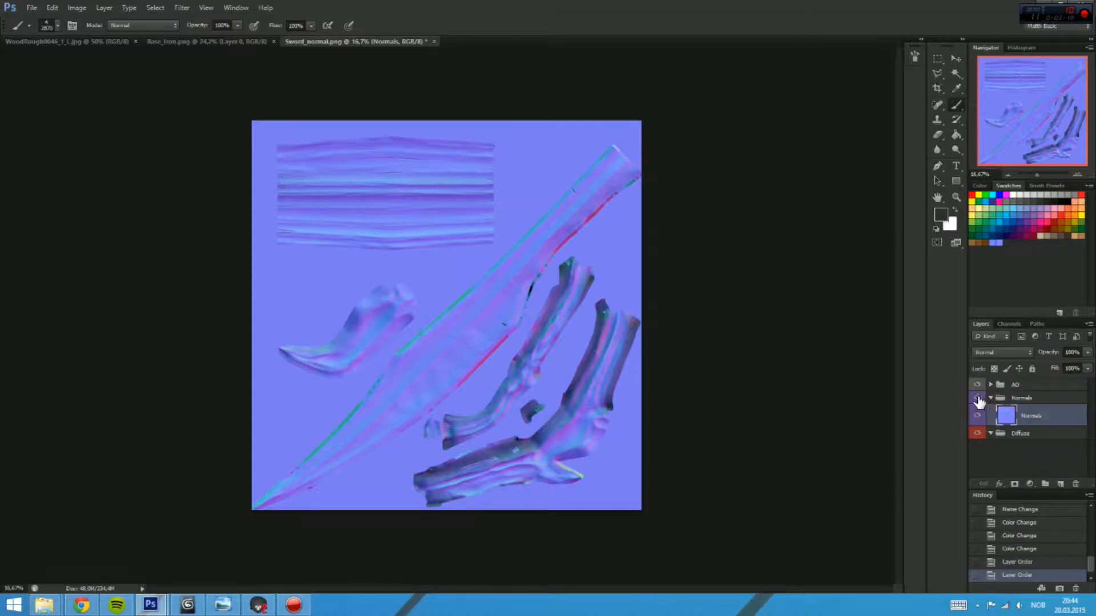
click(978, 399)
click(1013, 399)
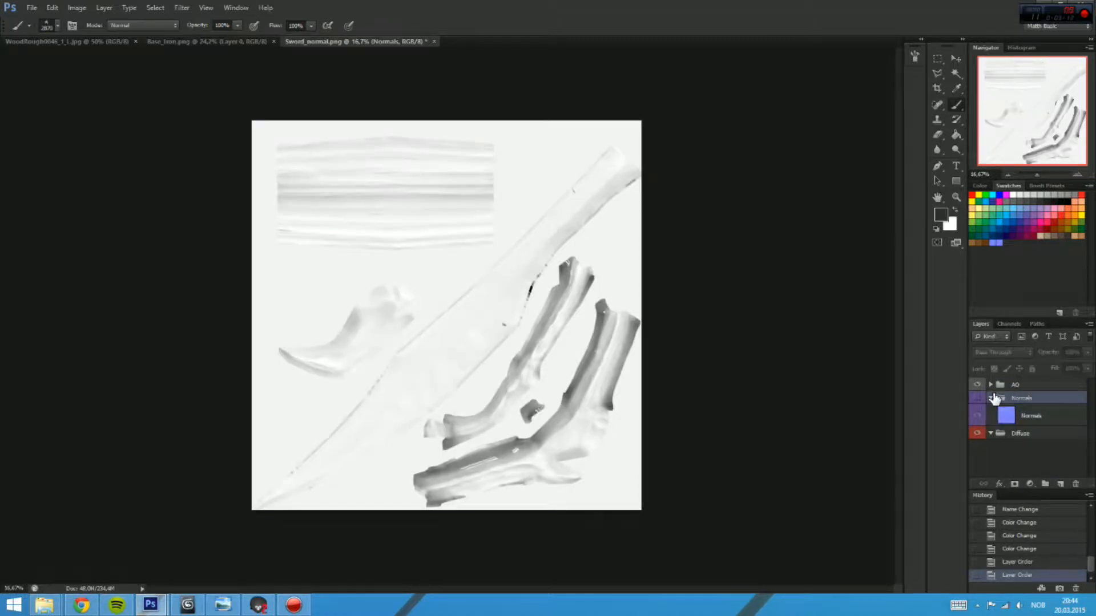
click(991, 399)
click(978, 398)
Step: Make the Diffuse group the active group
click(1020, 412)
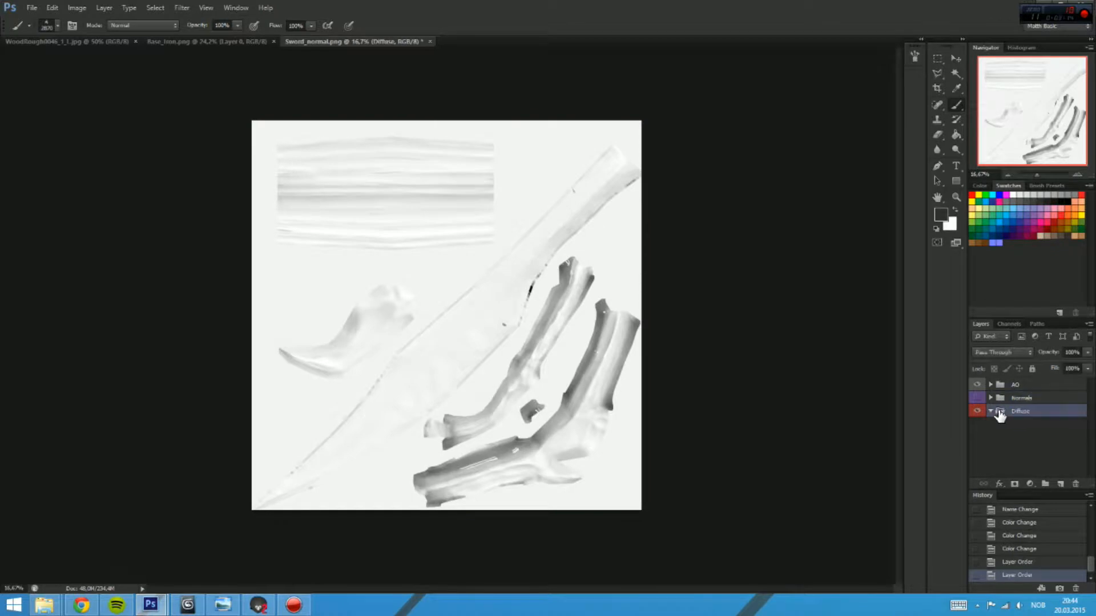
click(98, 49)
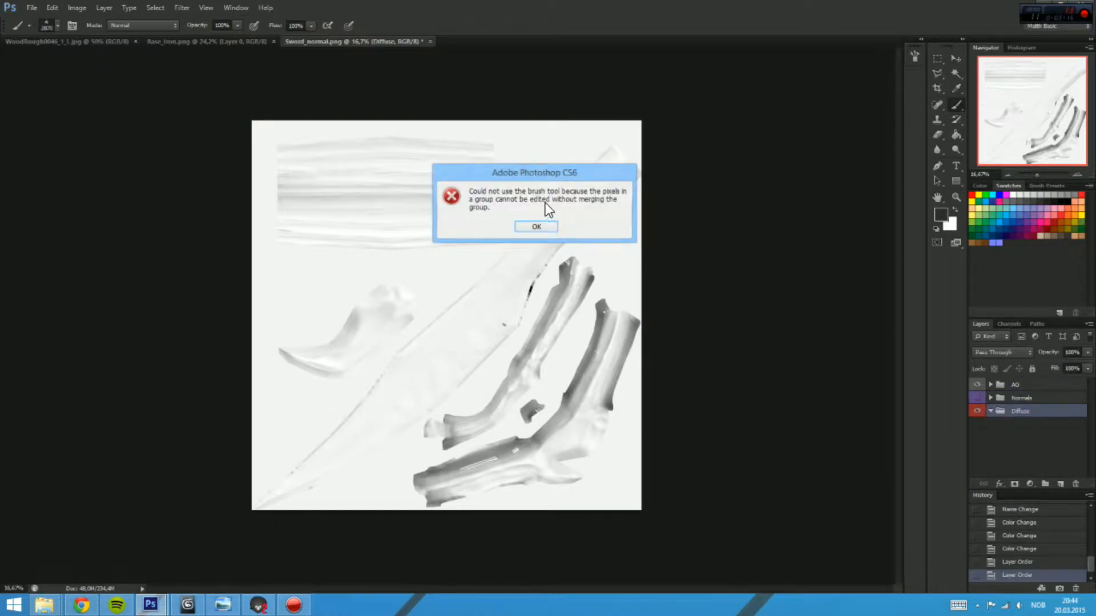
key(Return)
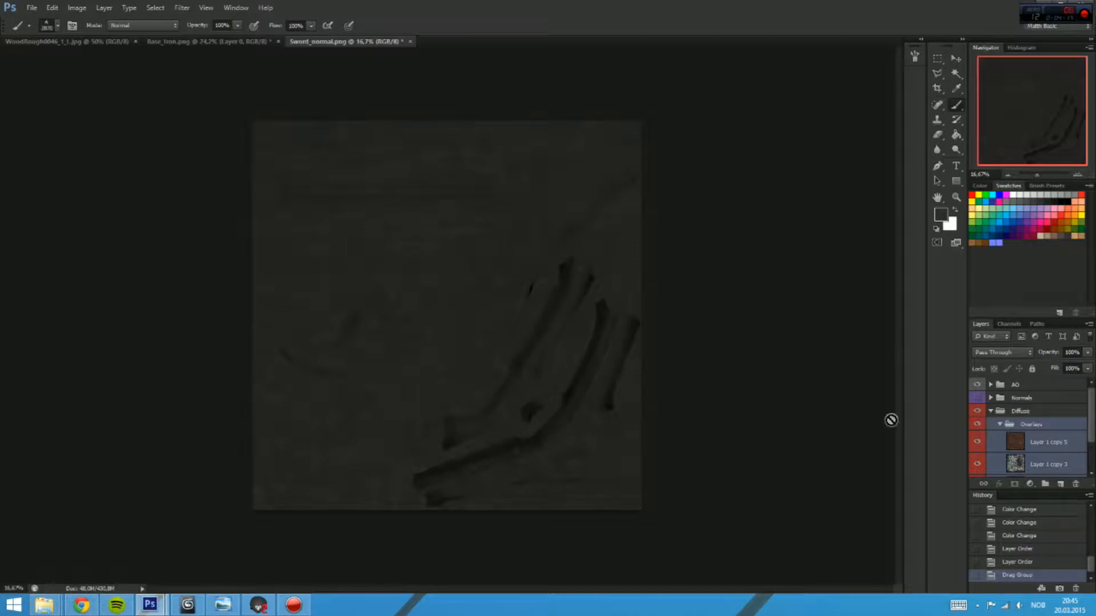
Step: Create two new groups inside Diffuse, directly above the Overlays group
scroll(1052, 435, down, 2)
click(1038, 469)
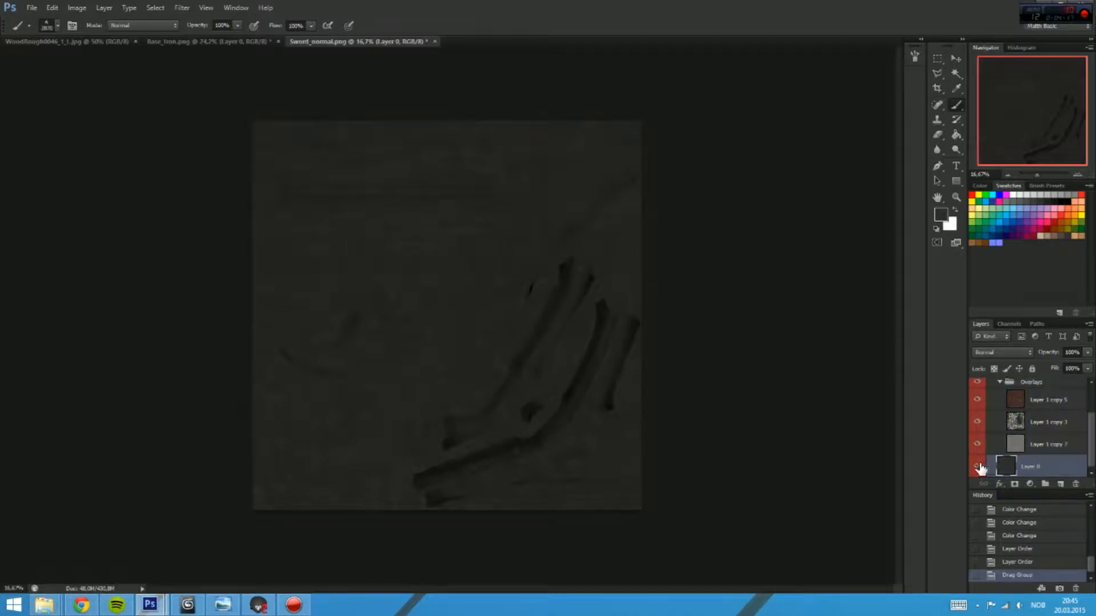
mouse_move(563, 370)
mouse_down()
mouse_move(594, 370)
mouse_move(569, 371)
mouse_move(611, 386)
mouse_move(626, 438)
mouse_move(716, 481)
mouse_move(704, 423)
mouse_move(692, 430)
mouse_up()
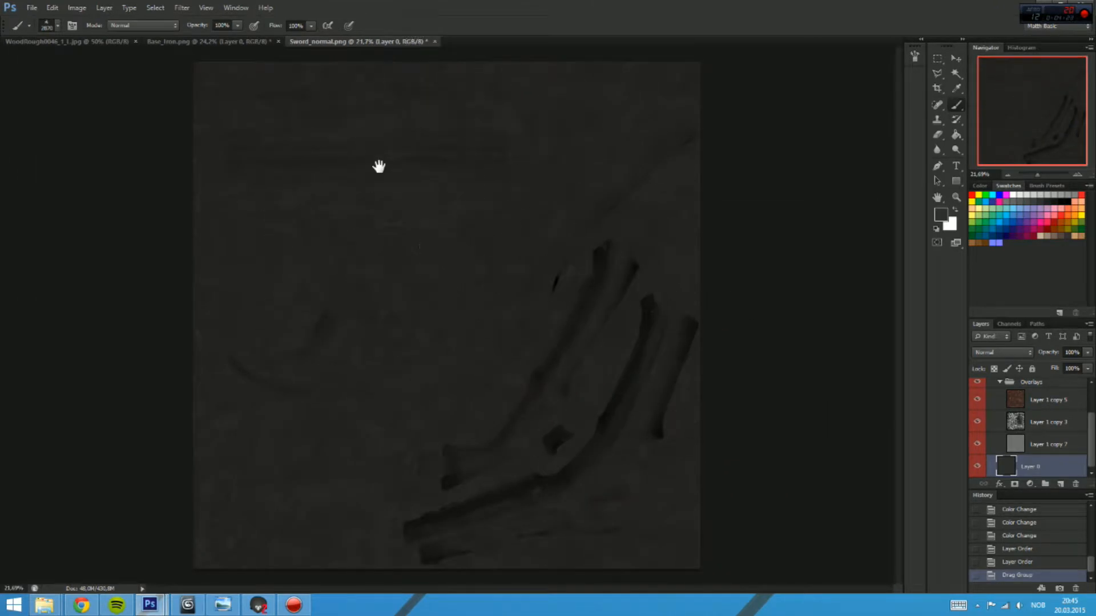
scroll(1033, 440, up, 3)
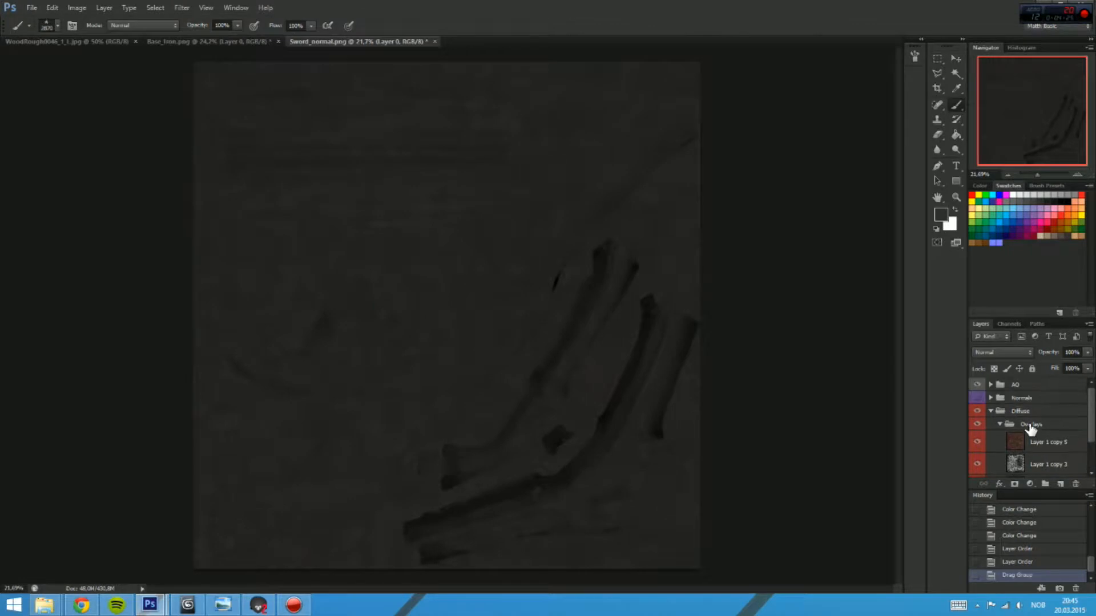
click(1031, 425)
click(1046, 484)
click(1046, 484)
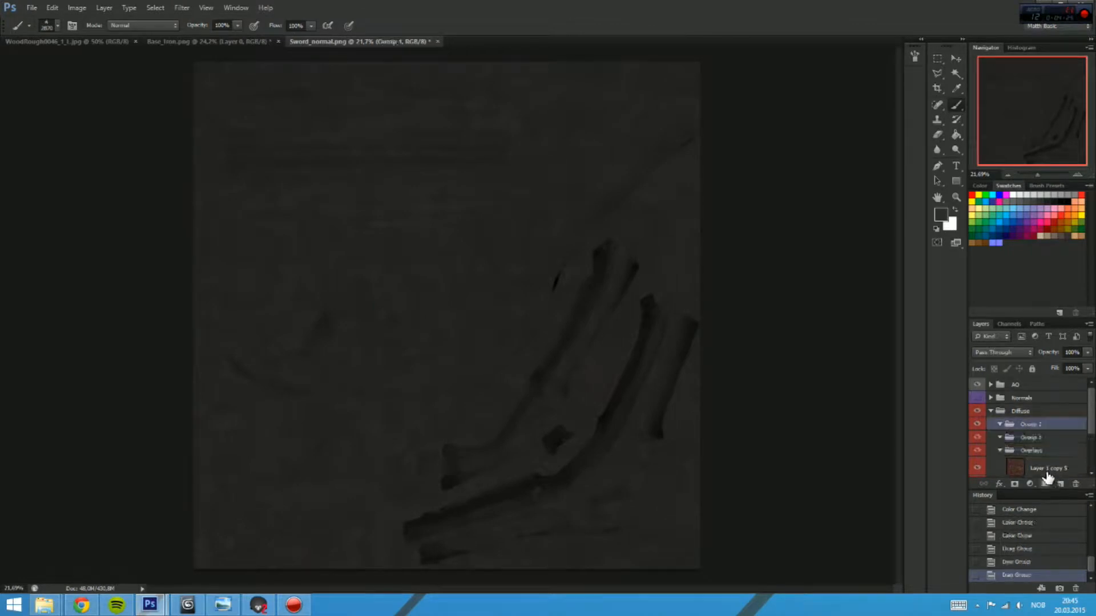
Step: Rename the lower new group as Metal and the upper one as Wood
double_click(1038, 439)
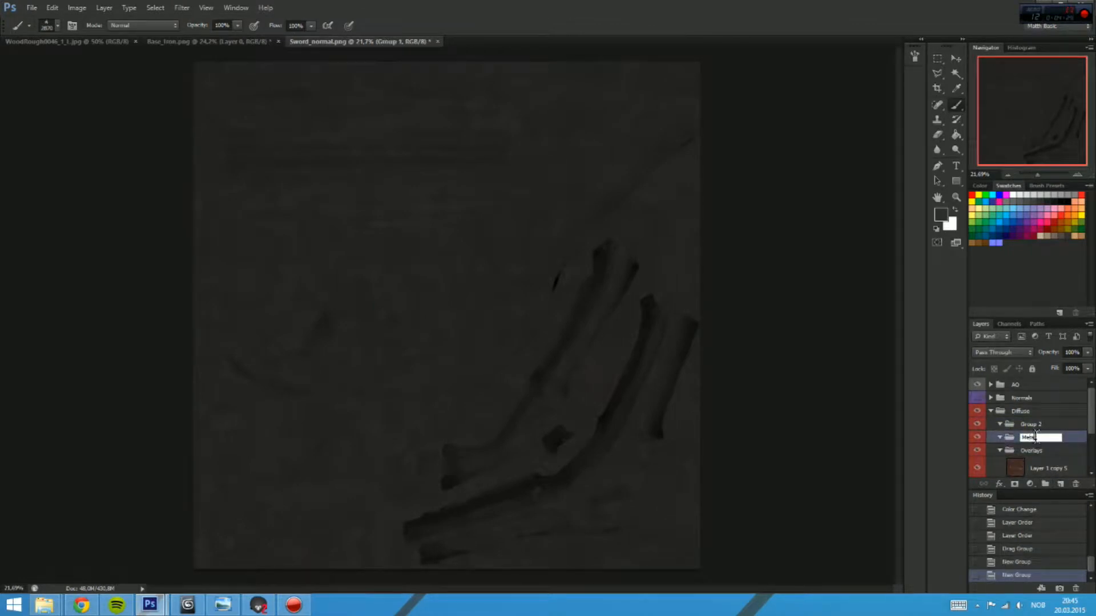
text(Metal)
key(Return)
double_click(1039, 424)
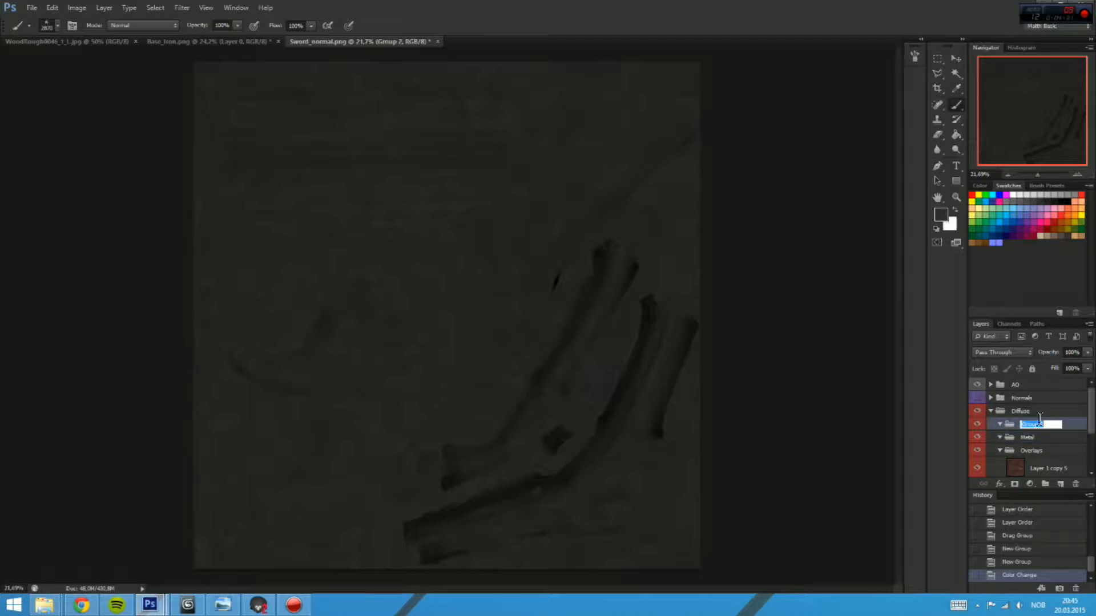
text(Woo)
key(Return)
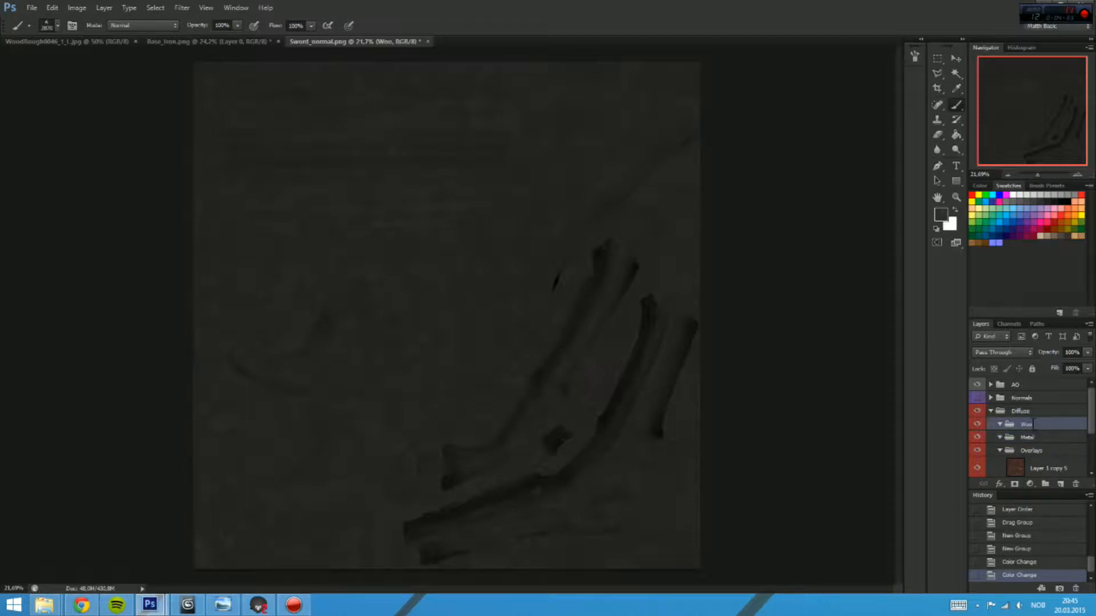
Step: Move the Overlays group and Layer 0 into the Metal group and collapse it
click(1030, 450)
scroll(1040, 453, down, 2)
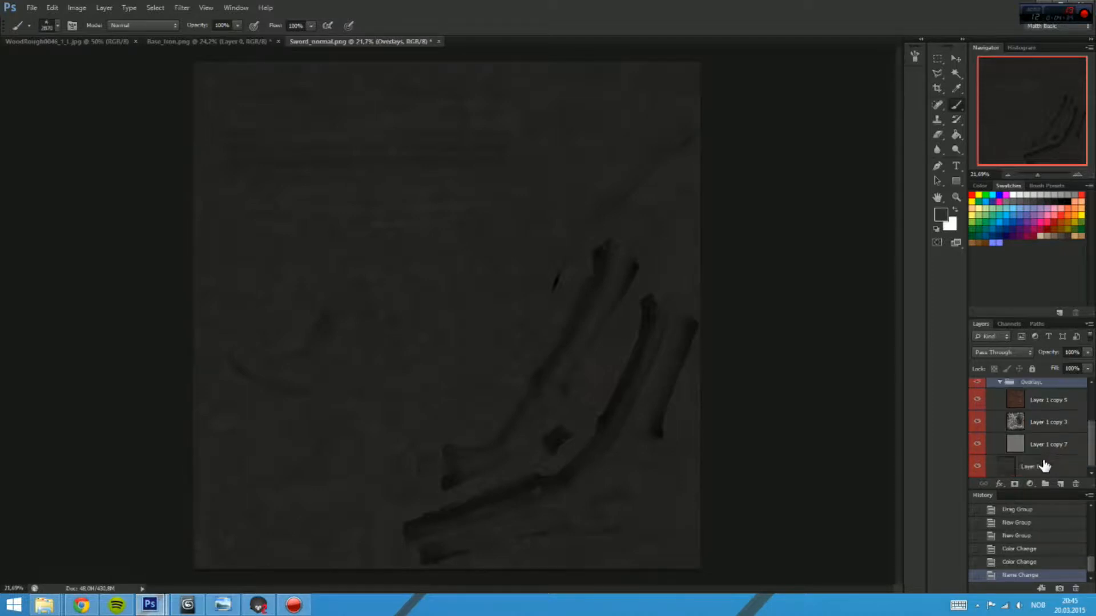
shift+click(1039, 448)
scroll(1034, 430, up, 1)
drag(1032, 423, 1027, 411)
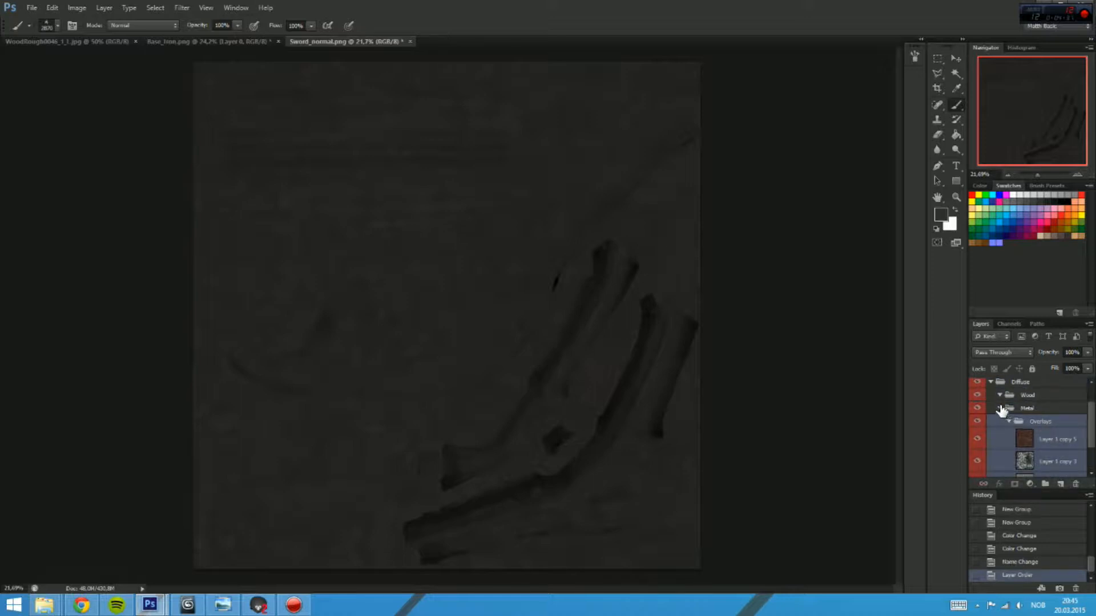
click(1000, 409)
Step: Add a new layer named Wood Base inside the Wood group
click(1060, 484)
double_click(1036, 443)
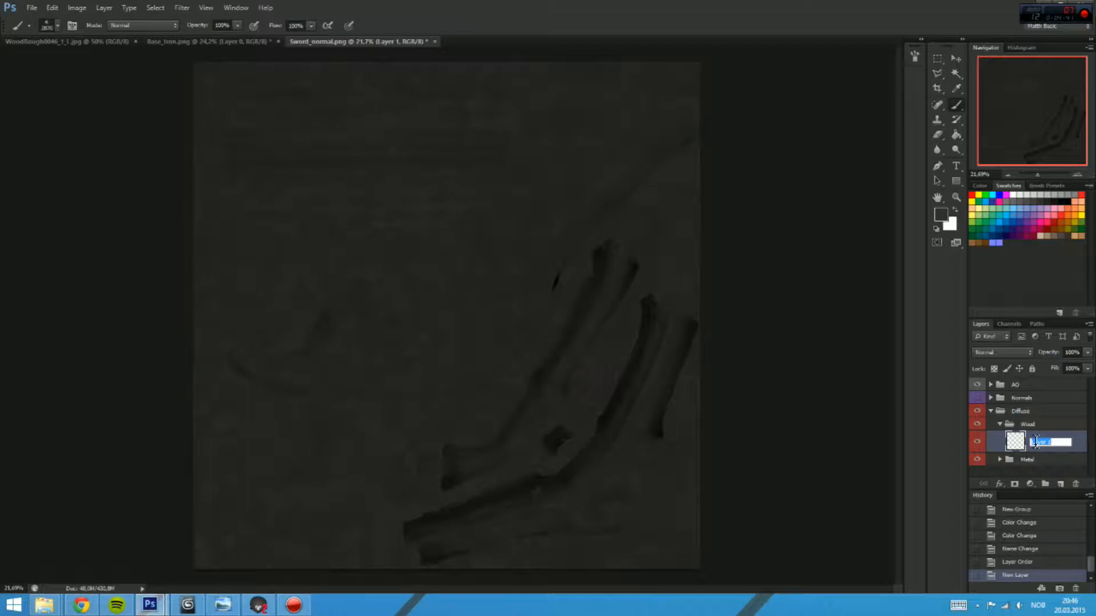
text(Wood Base)
key(Return)
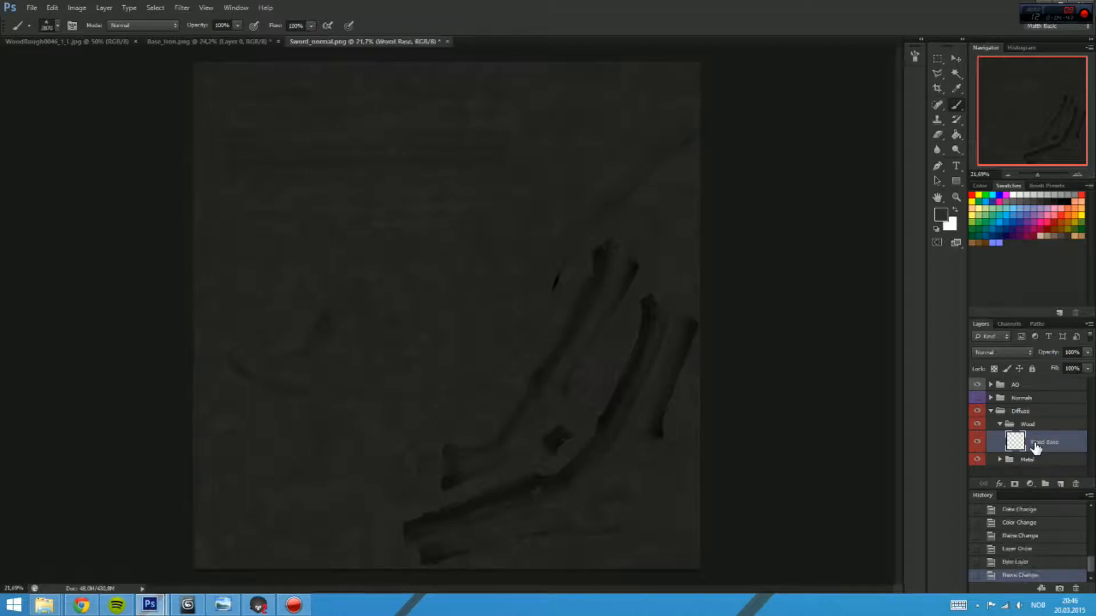
Step: Select the area around the striped wood piece in the texture's upper-left corner with the Polygonal Lasso
key(l)
mouse_move(543, 70)
mouse_down()
mouse_move(535, 189)
mouse_move(519, 223)
mouse_move(456, 244)
mouse_move(189, 246)
mouse_move(136, 175)
mouse_move(162, 75)
mouse_move(206, 55)
mouse_move(305, 53)
mouse_up()
double_click(305, 53)
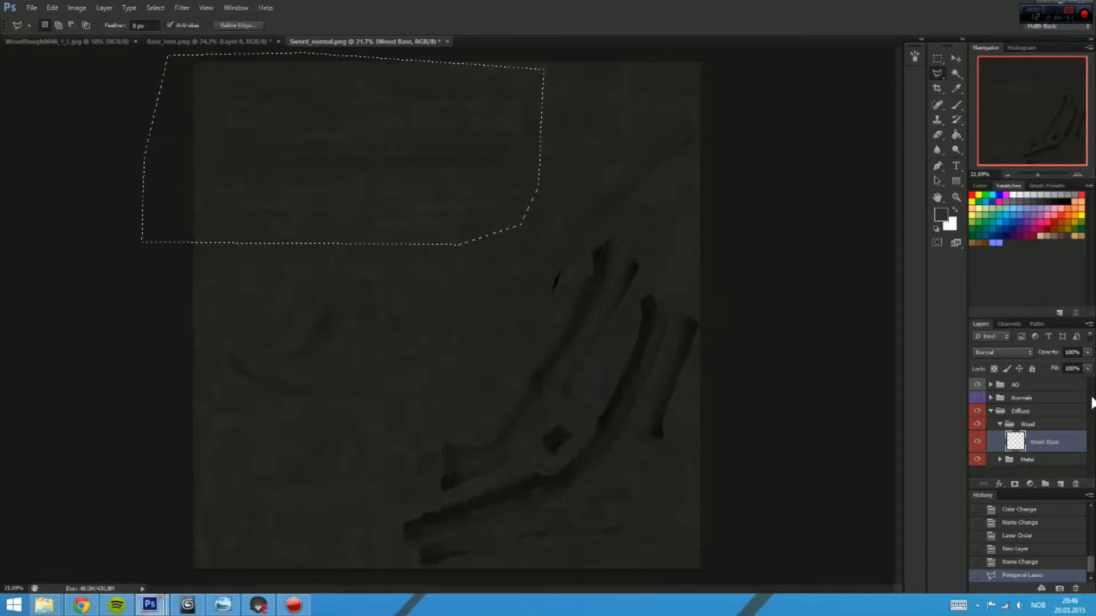
Step: Choose a dark brown foreground colour and fill the selected wood area on the Wood Base layer with it
click(938, 216)
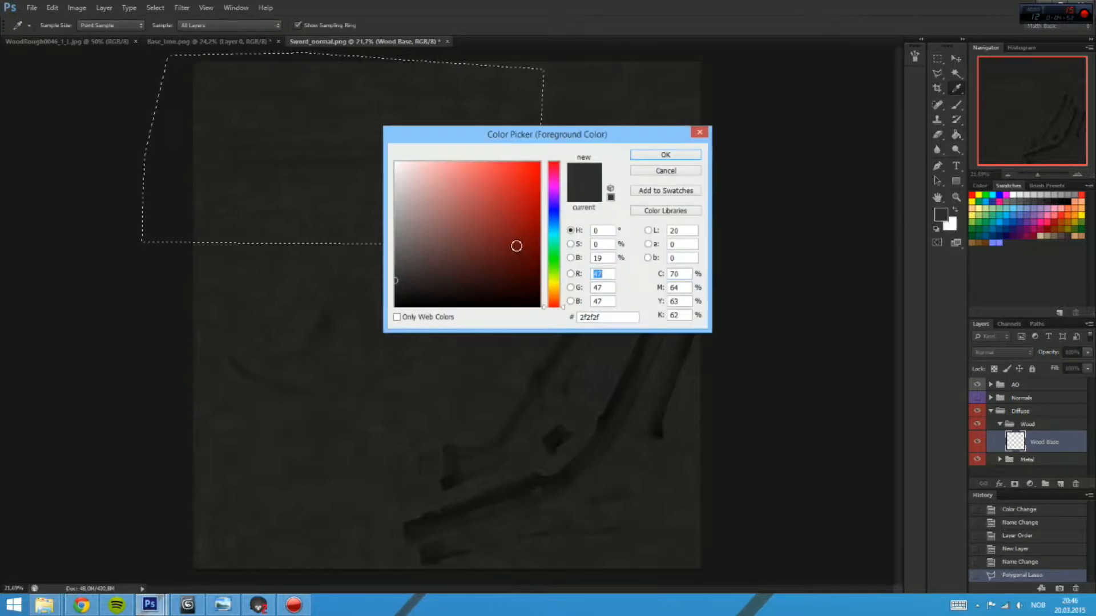
drag(552, 297, 551, 294)
drag(453, 263, 429, 273)
click(638, 155)
key(g)
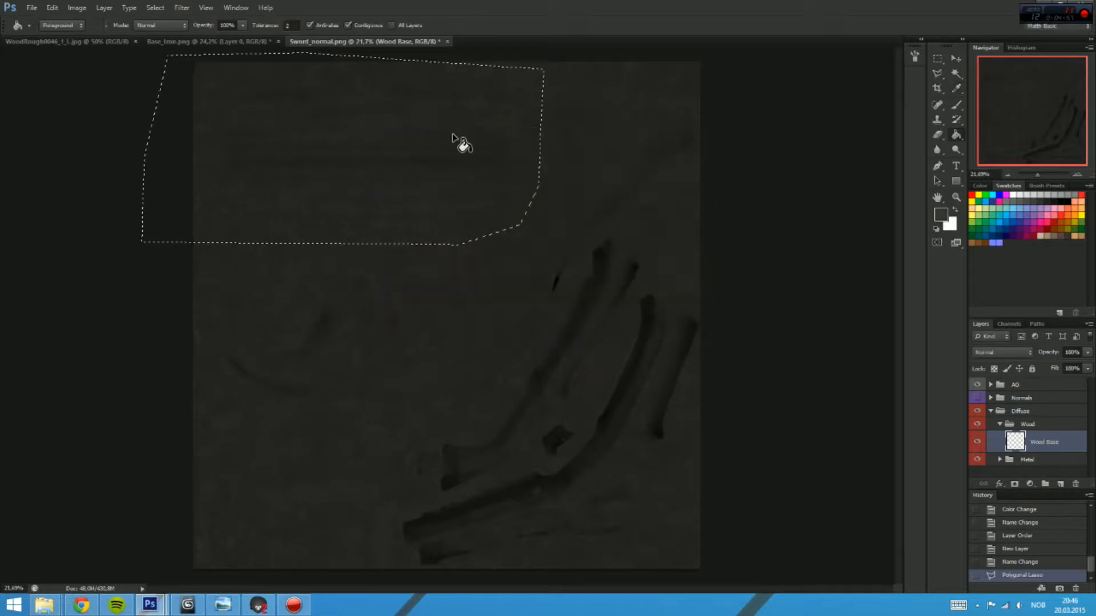
click(457, 140)
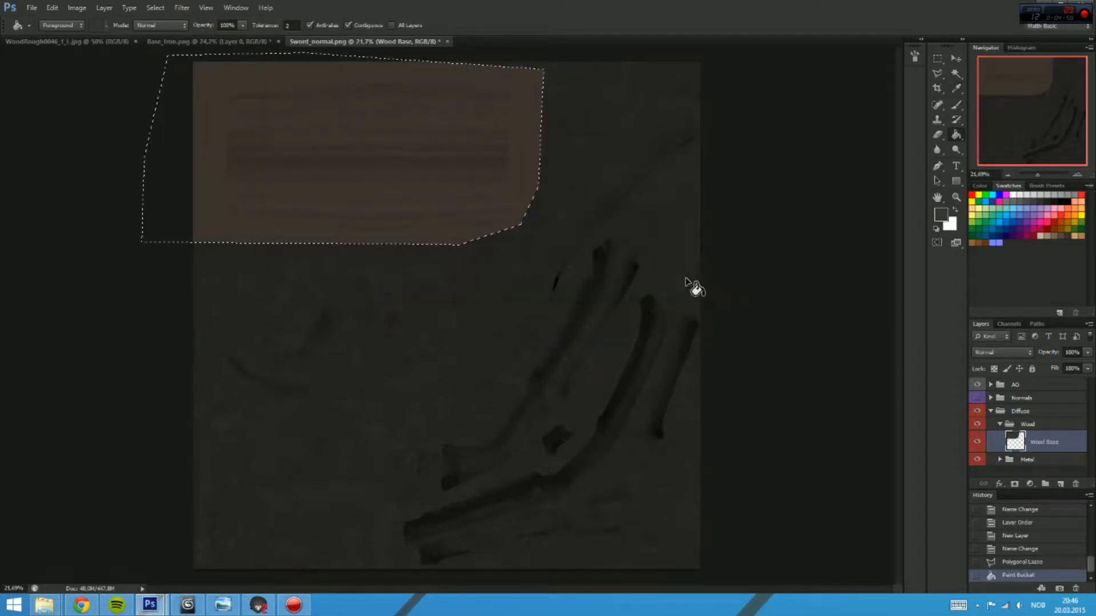
Step: Darken the brown fill on the Wood Base layer with a Hue/Saturation lightness reduction and clear the selection
key(ctrl+u)
drag(118, 186, 100, 197)
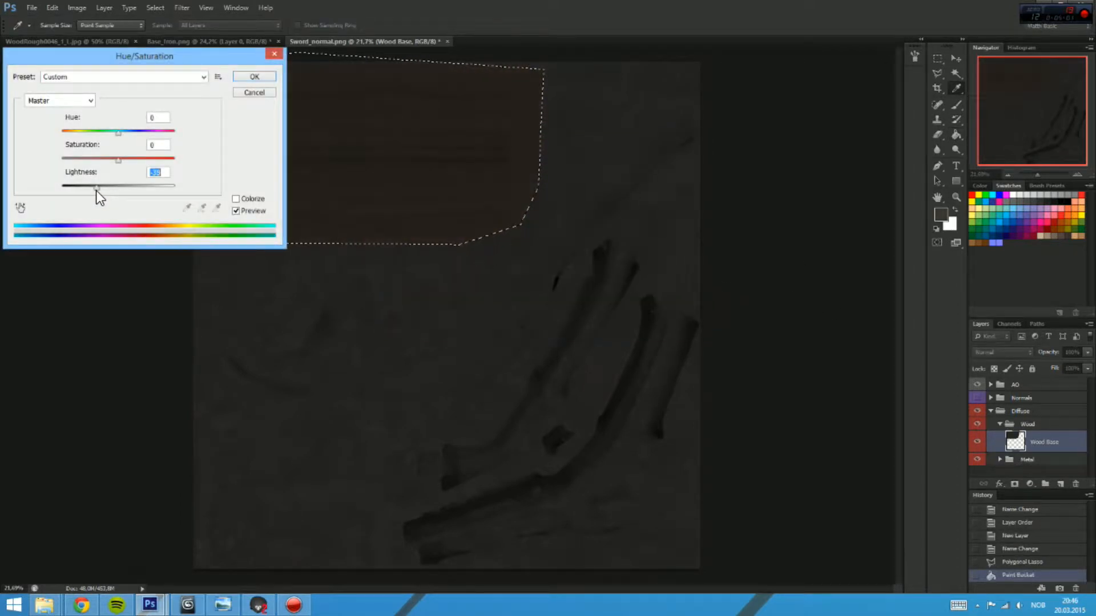
click(251, 76)
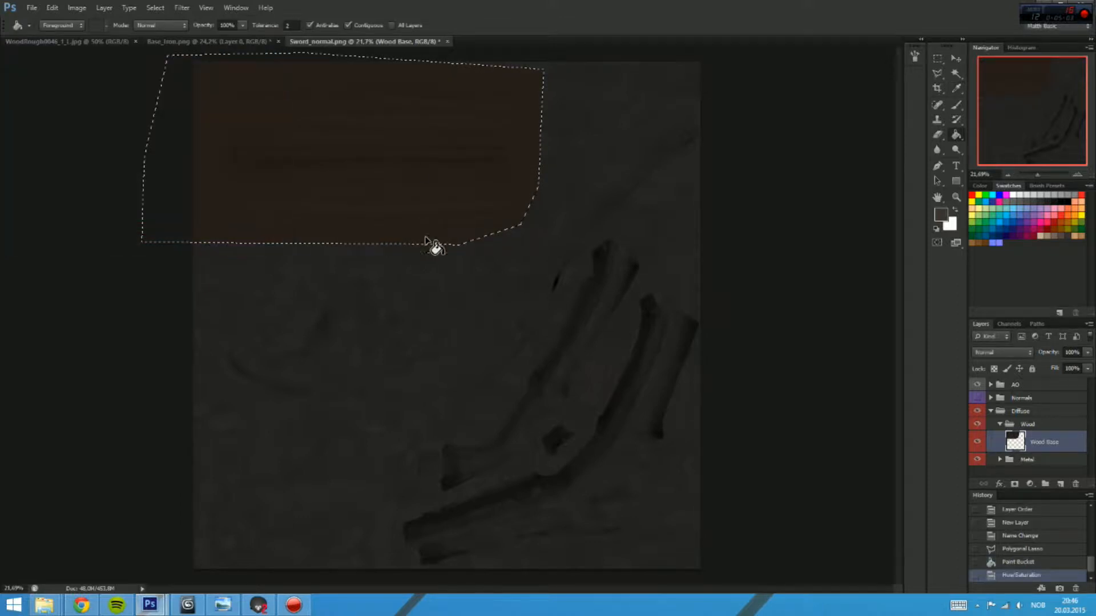
key(ctrl+d)
Step: Paste the copied section of the WoodRough photo into Sword_normal.png above Wood Base and place it over the dark brown area
click(82, 44)
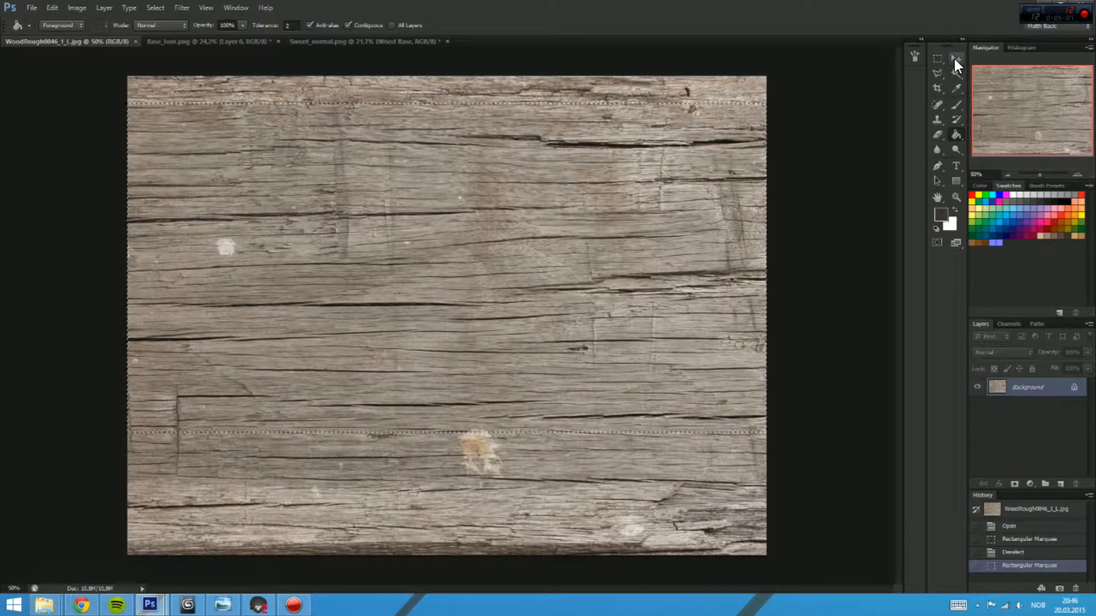
click(314, 37)
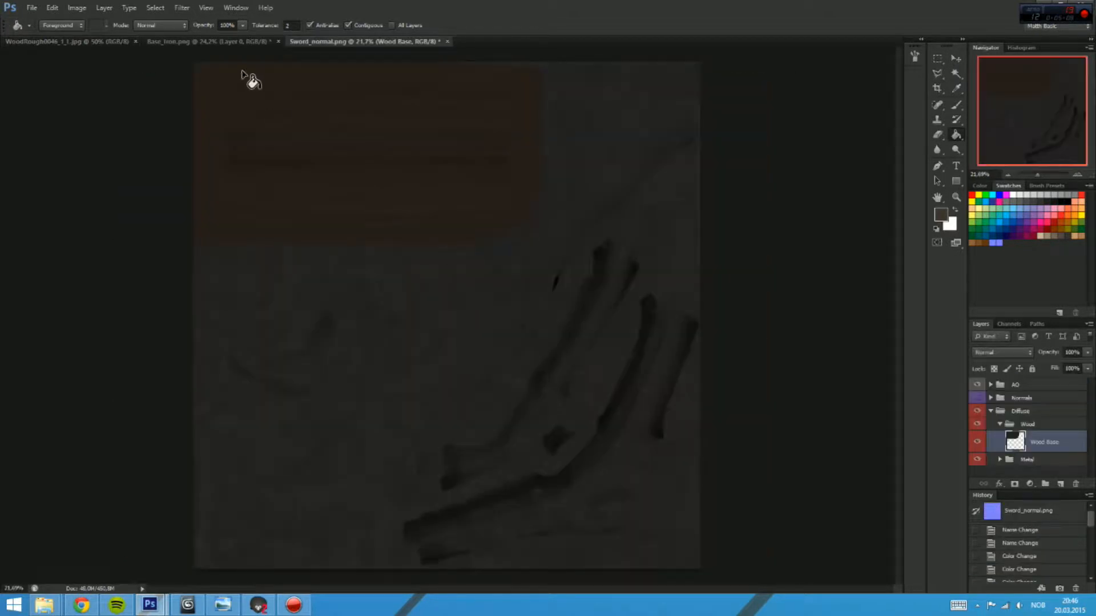
key(ctrl+b)
click(656, 195)
key(ctrl+v)
click(956, 59)
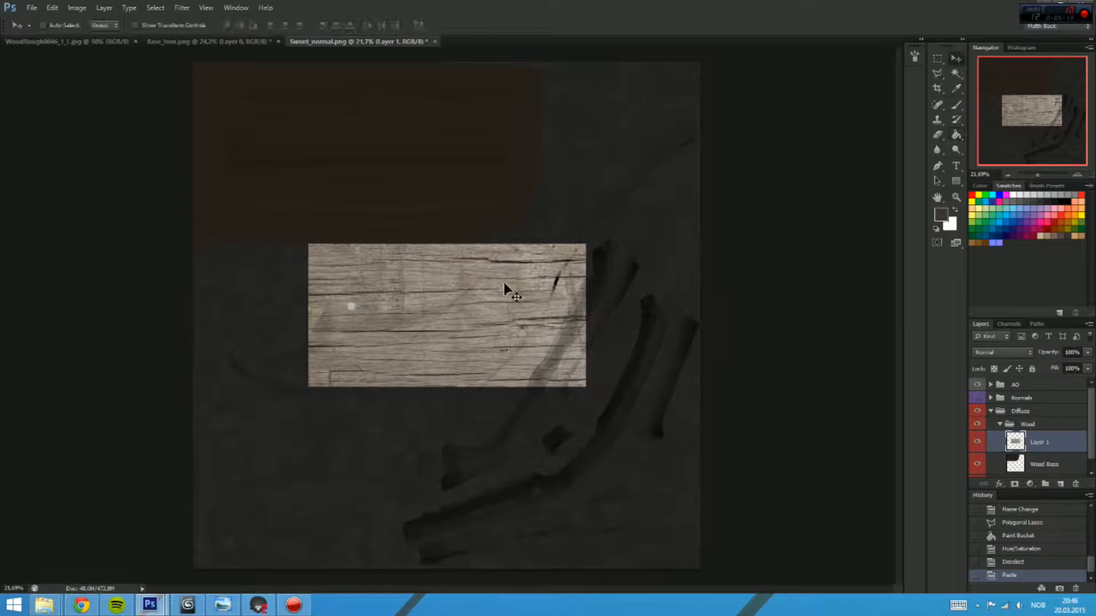
drag(504, 282, 403, 112)
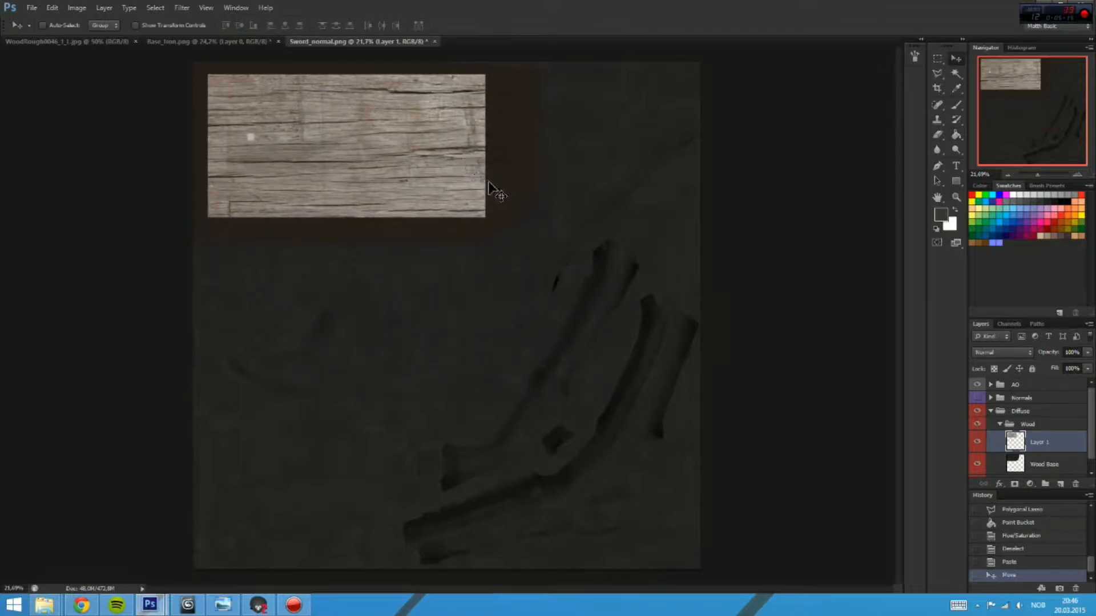
Step: Free-transform the pasted wood texture to about 115% width and shift it slightly down within the brown area
key(ctrl+t)
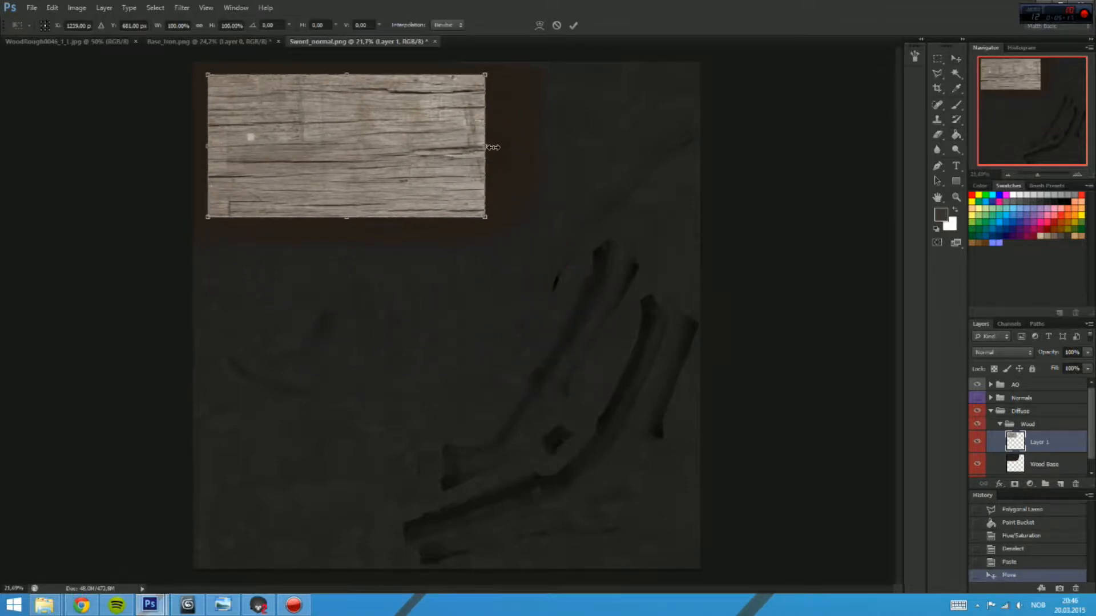
drag(493, 147, 534, 128)
drag(373, 215, 367, 222)
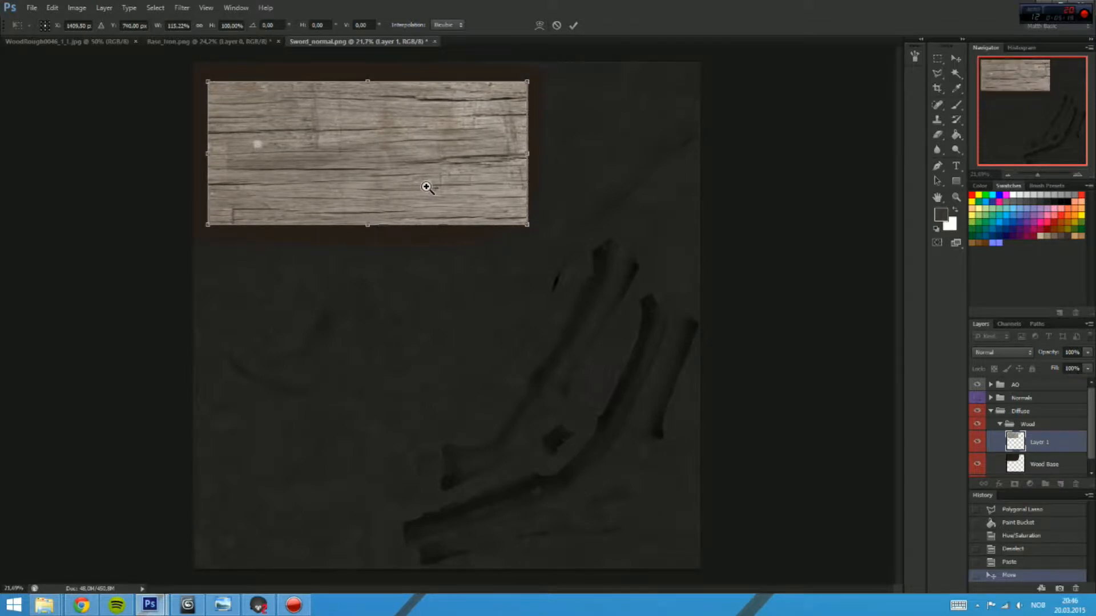
drag(426, 187, 494, 190)
drag(460, 201, 505, 247)
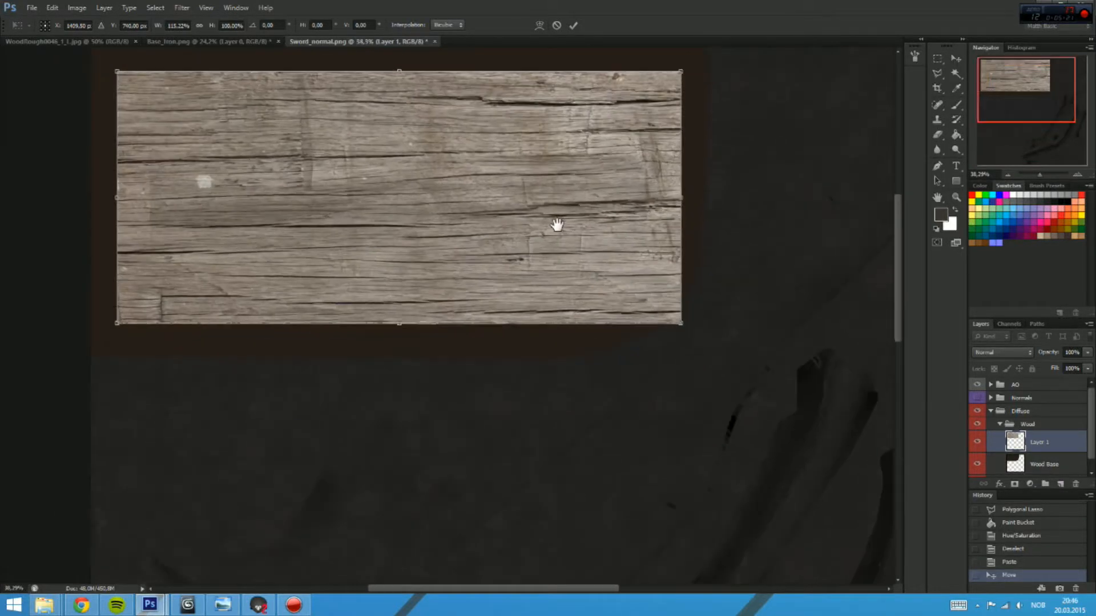
drag(557, 225, 547, 291)
Step: Try to stretch the pasted wood texture to about 243% width
drag(674, 265, 377, 269)
drag(90, 414, 679, 442)
drag(98, 438, 343, 465)
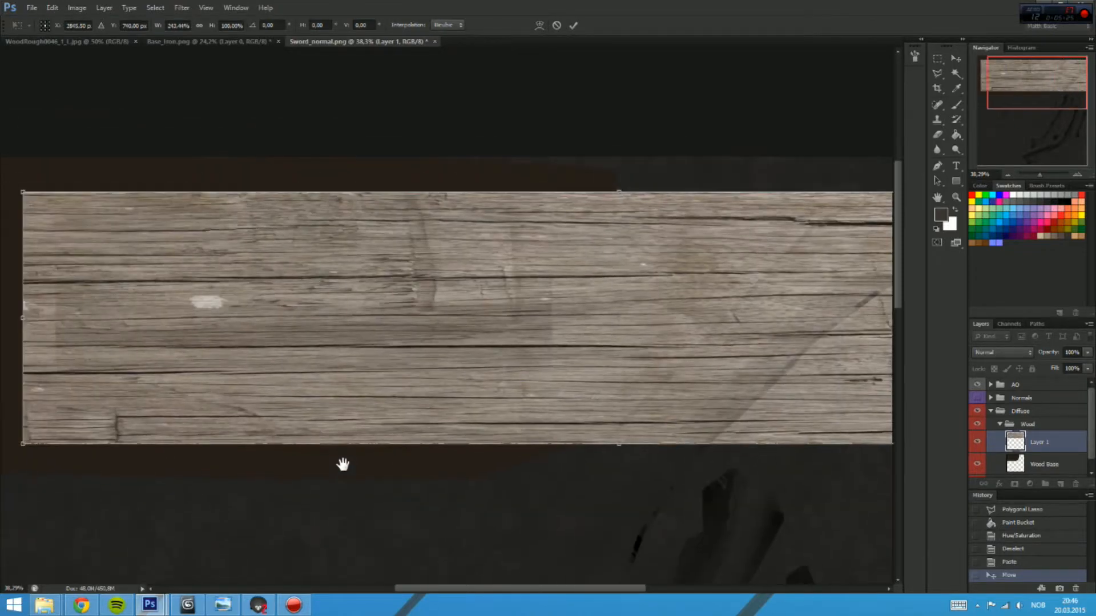
key(ctrl+z)
Step: Enlarge the wood texture on all sides to about 117% width and 104% height and apply the transform
drag(388, 291, 610, 320)
drag(532, 221, 536, 218)
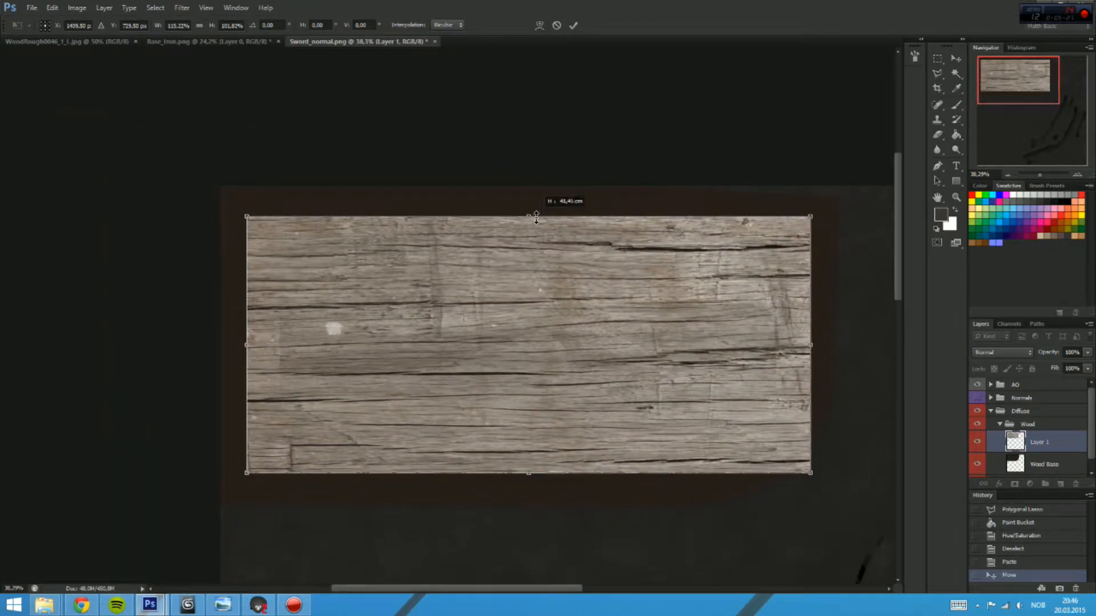
drag(534, 475, 528, 482)
drag(238, 345, 243, 347)
drag(810, 347, 815, 348)
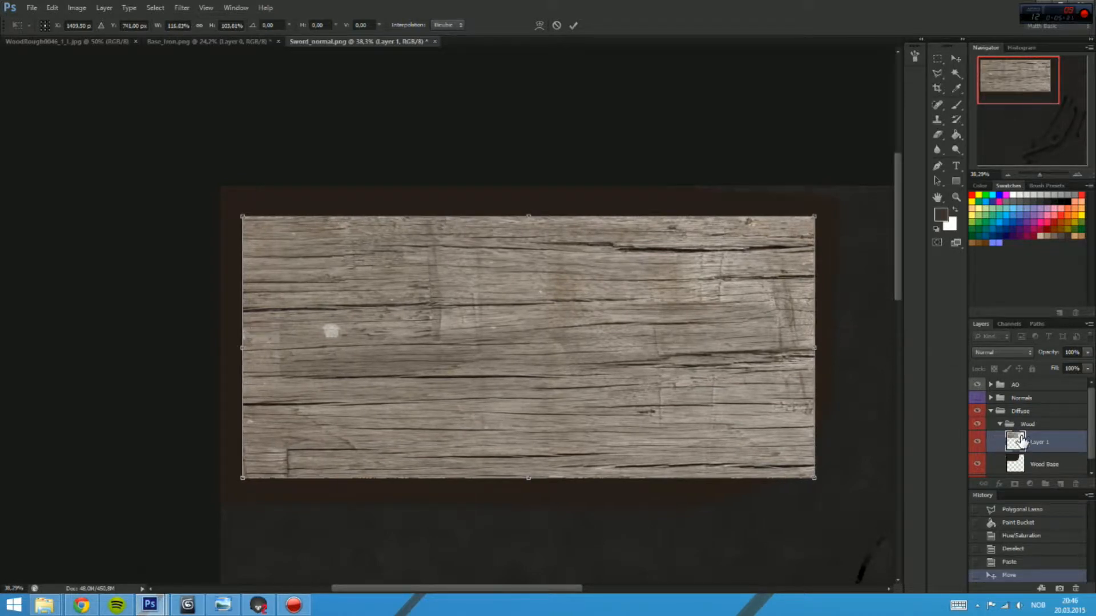
key(Return)
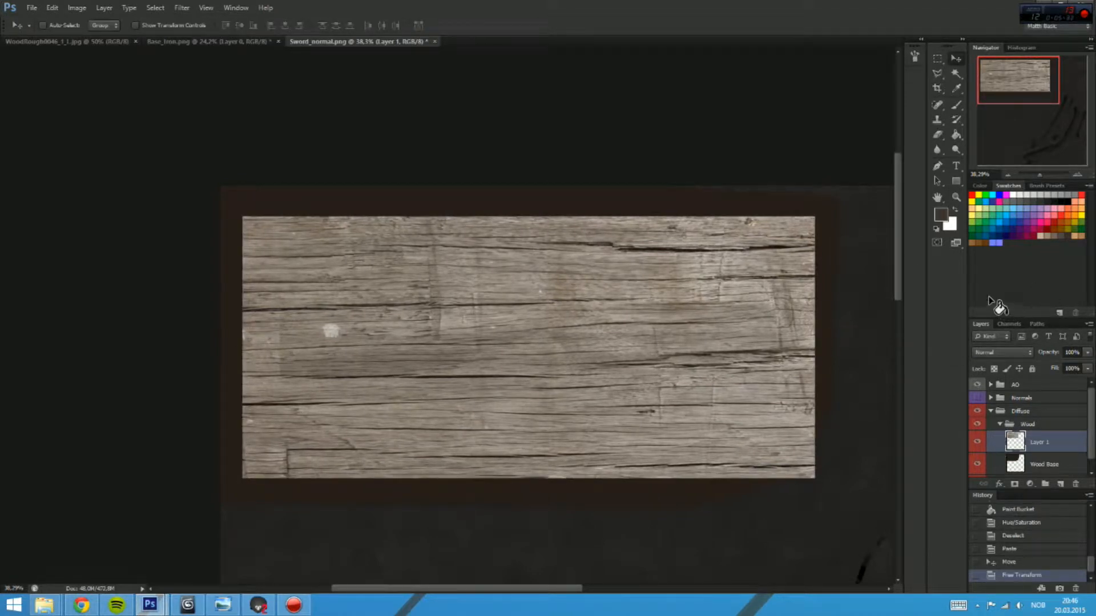
Step: Desaturate the wood texture layer completely with Hue/Saturation at saturation -100
key(ctrl+u)
drag(118, 161, 61, 160)
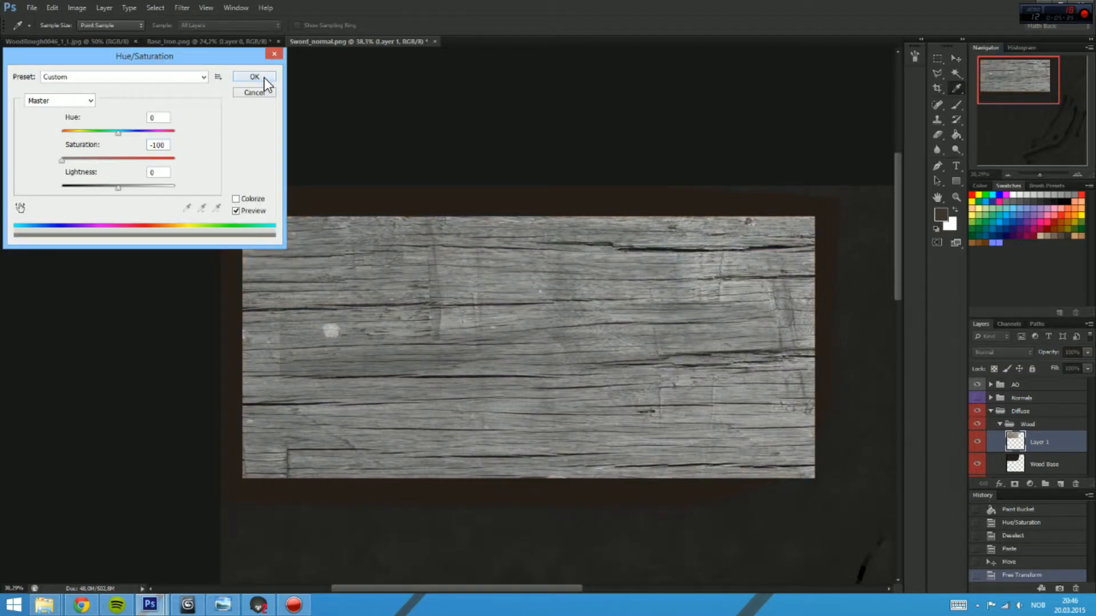
click(255, 76)
Step: Set the wood texture layer's blending mode to Overlay and its opacity to 65%
click(1004, 348)
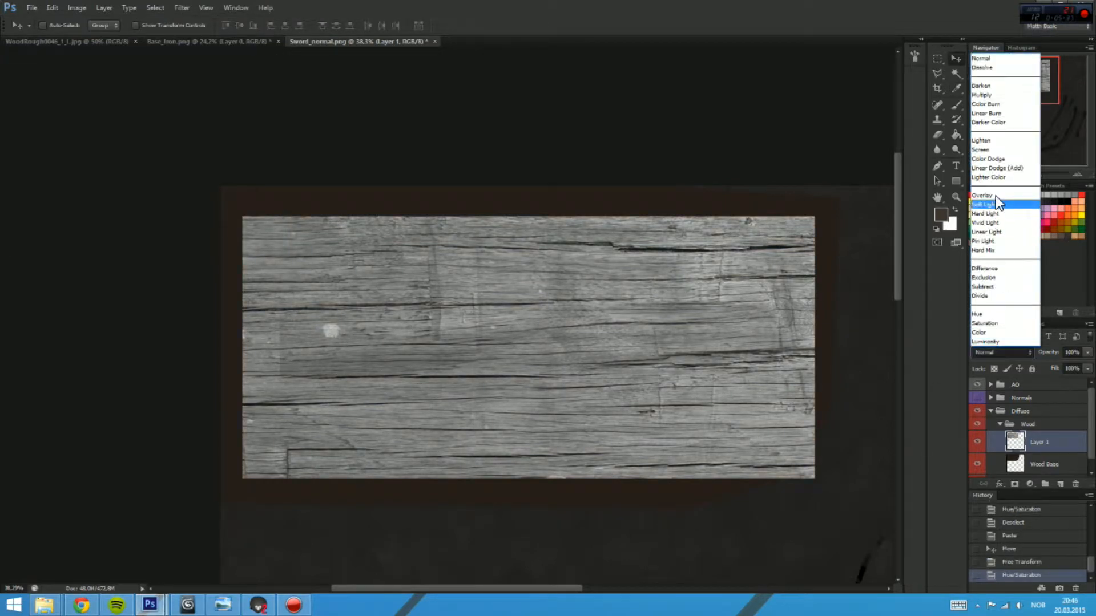
click(995, 197)
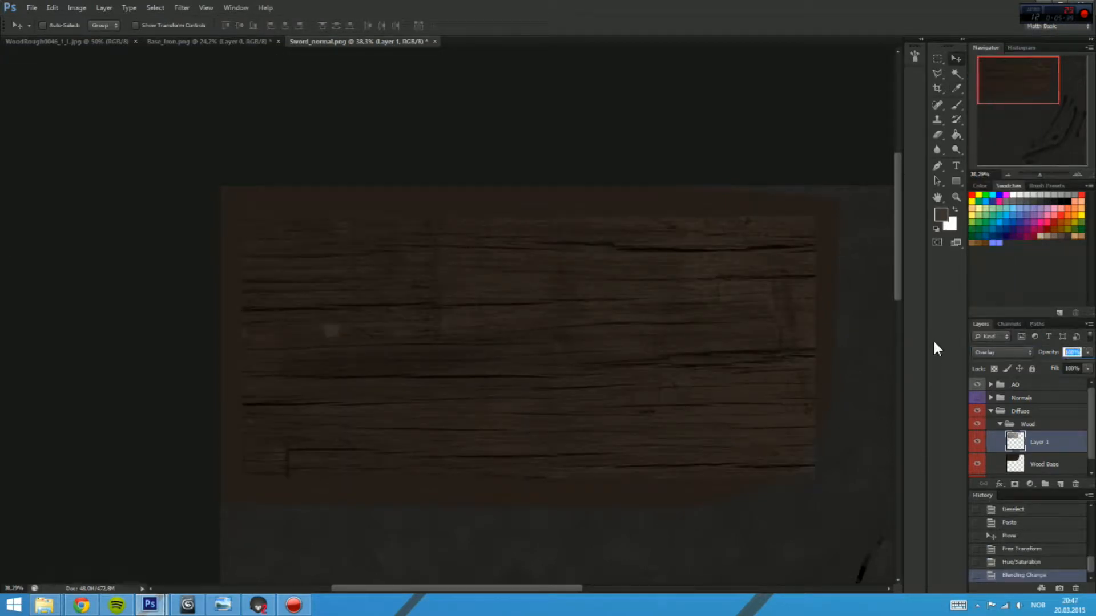
text(65)
key(Return)
drag(684, 467, 661, 355)
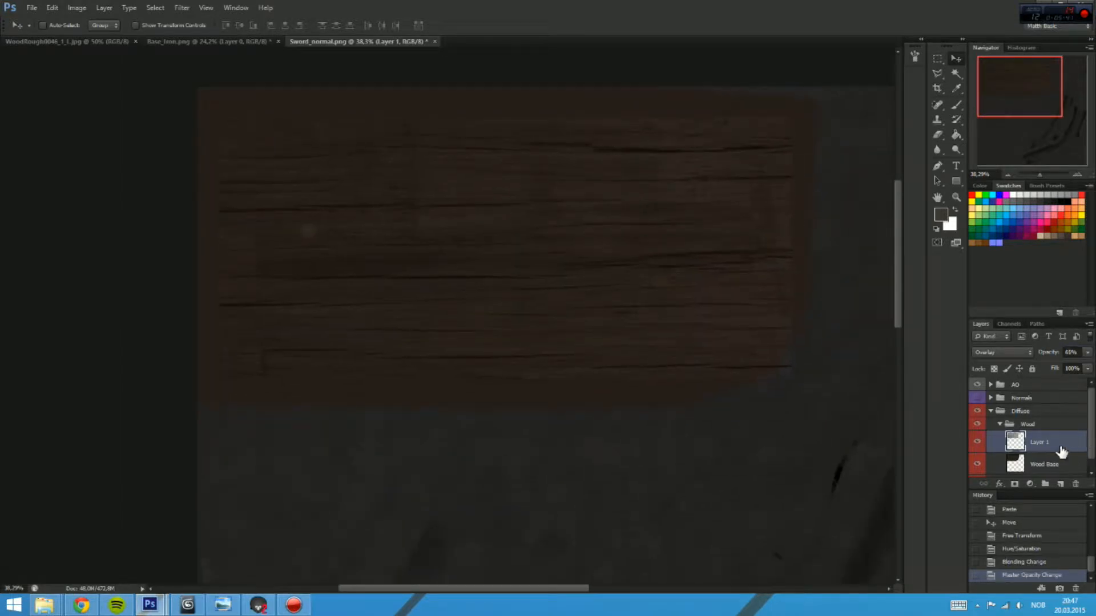
Step: Darken the Wood Base layer with Hue/Saturation at lightness -19
click(1059, 455)
key(ctrl+u)
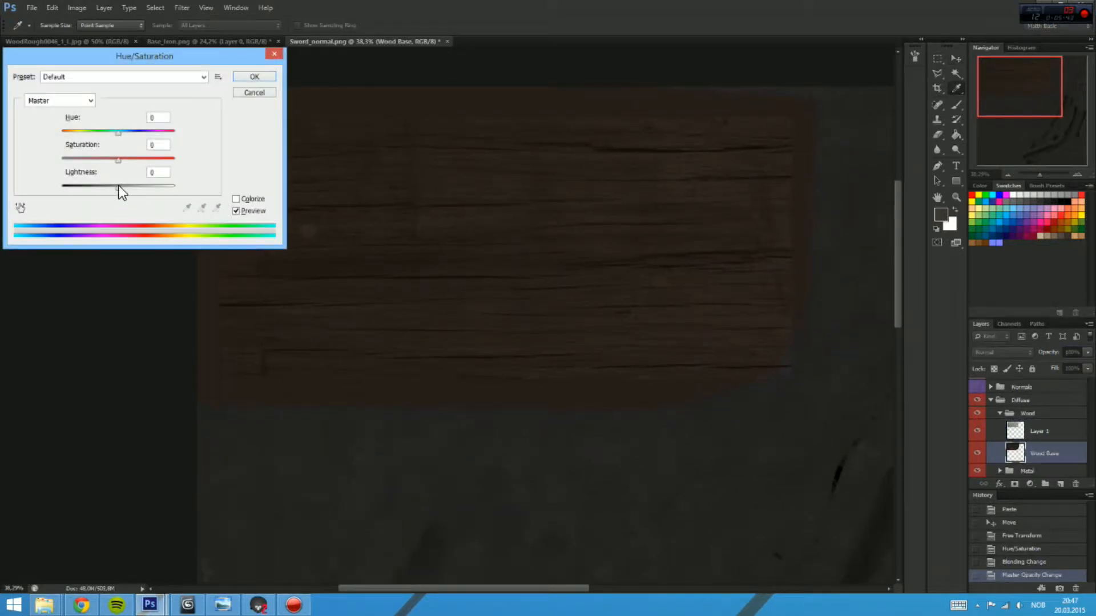
drag(118, 186, 112, 187)
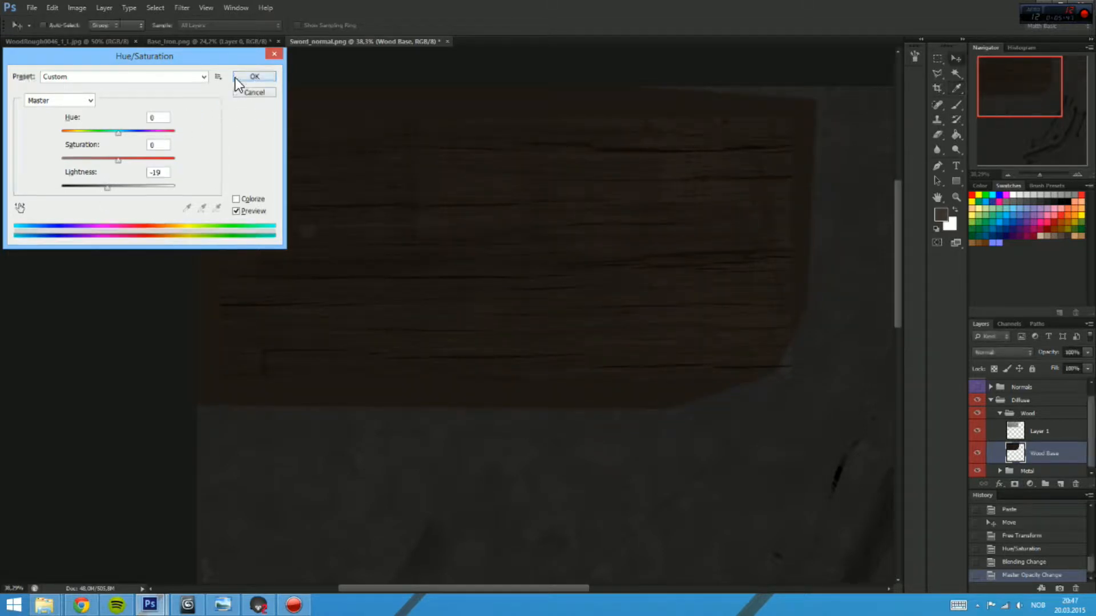
click(255, 77)
Step: Lower the opacity of the wood texture layer, Layer 1, above Wood Base
click(1052, 430)
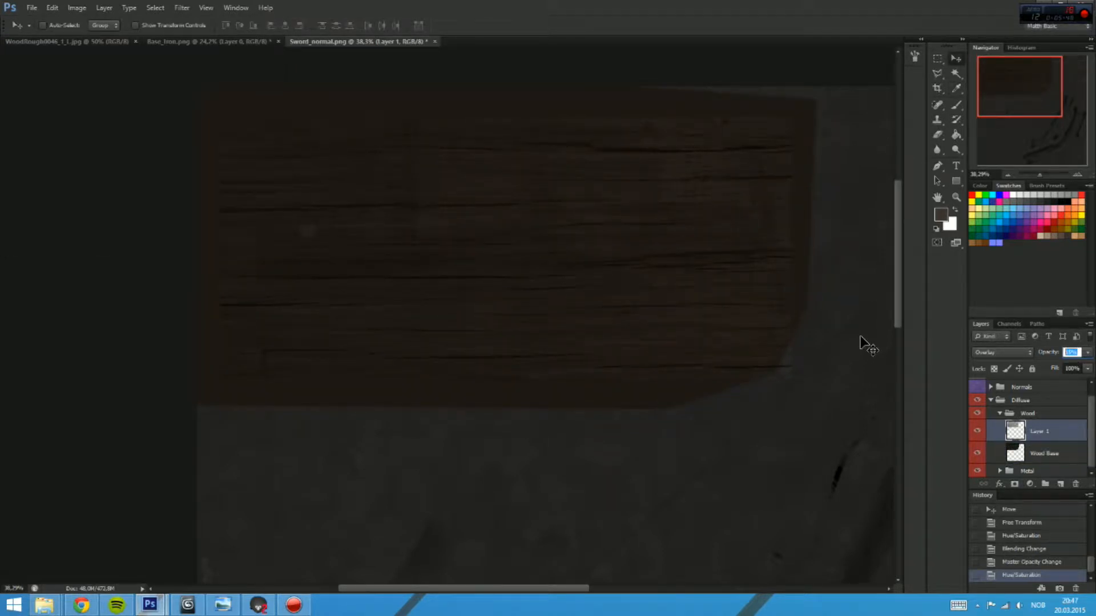
key(Return)
drag(613, 297, 591, 325)
drag(479, 283, 514, 338)
drag(558, 456, 533, 340)
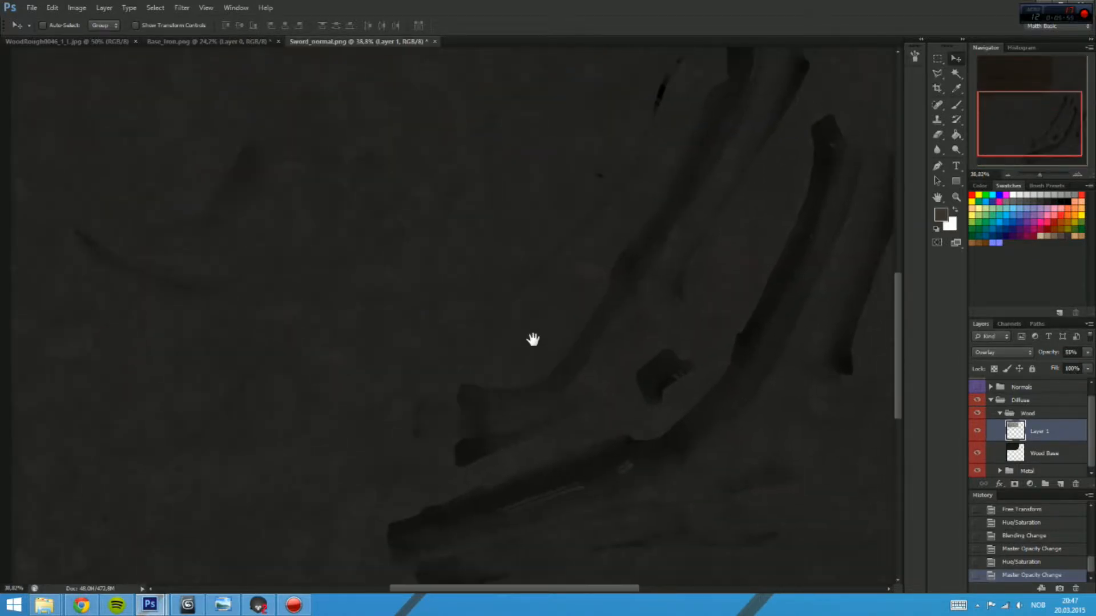
Step: Expand the Metal group and collapse the Wood group
click(1025, 472)
click(999, 471)
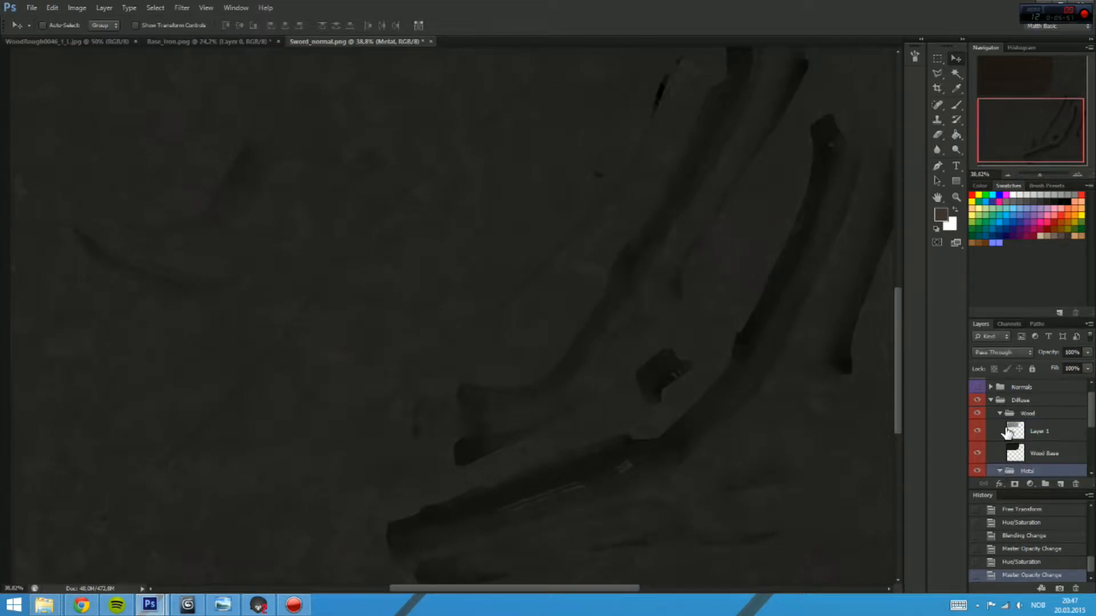
click(1000, 414)
scroll(1031, 430, down, 3)
scroll(1032, 431, down, 1)
Step: Darken the metal base on Layer 0 with Hue/Saturation at lightness -9
click(1036, 469)
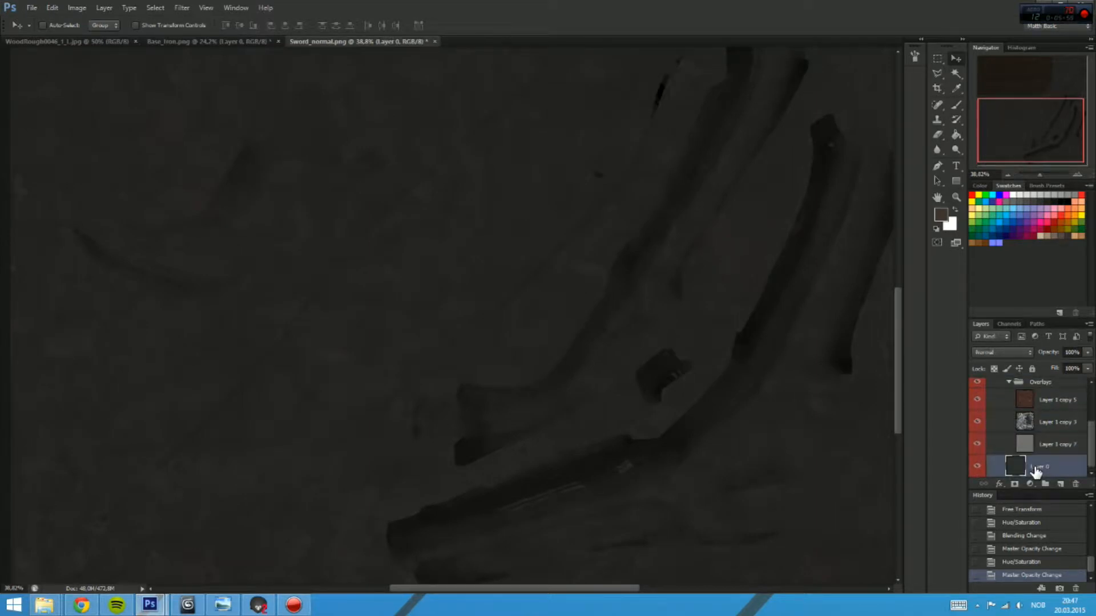
key(ctrl+u)
drag(118, 185, 112, 185)
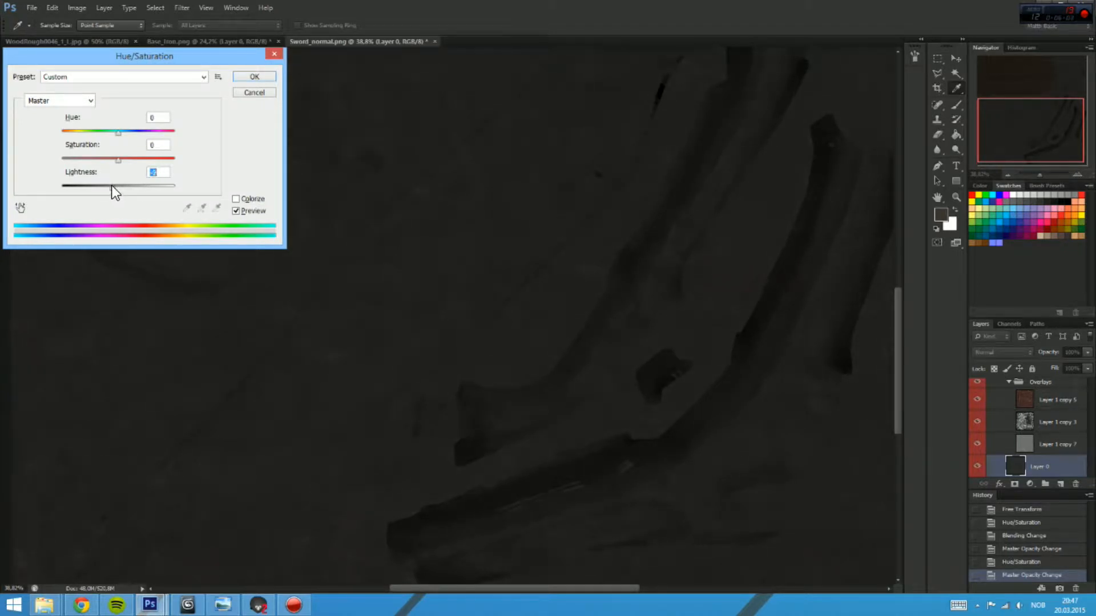
click(253, 75)
Step: Raise the opacity of the reddish Layer 1 copy 5 overlay in the Metal group
click(1055, 400)
scroll(1050, 411, up, 1)
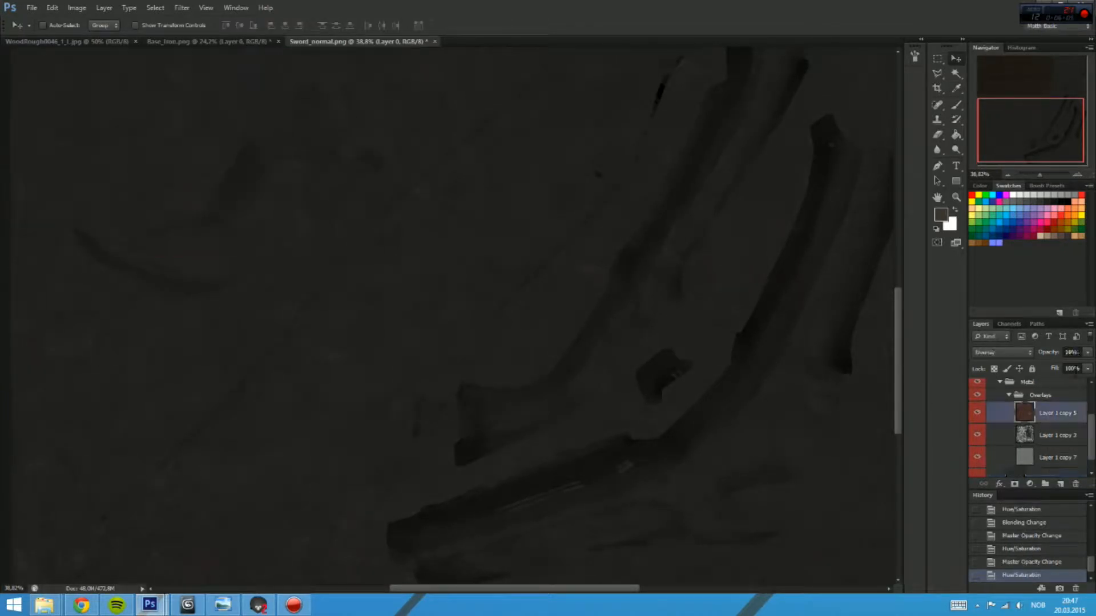
click(1088, 352)
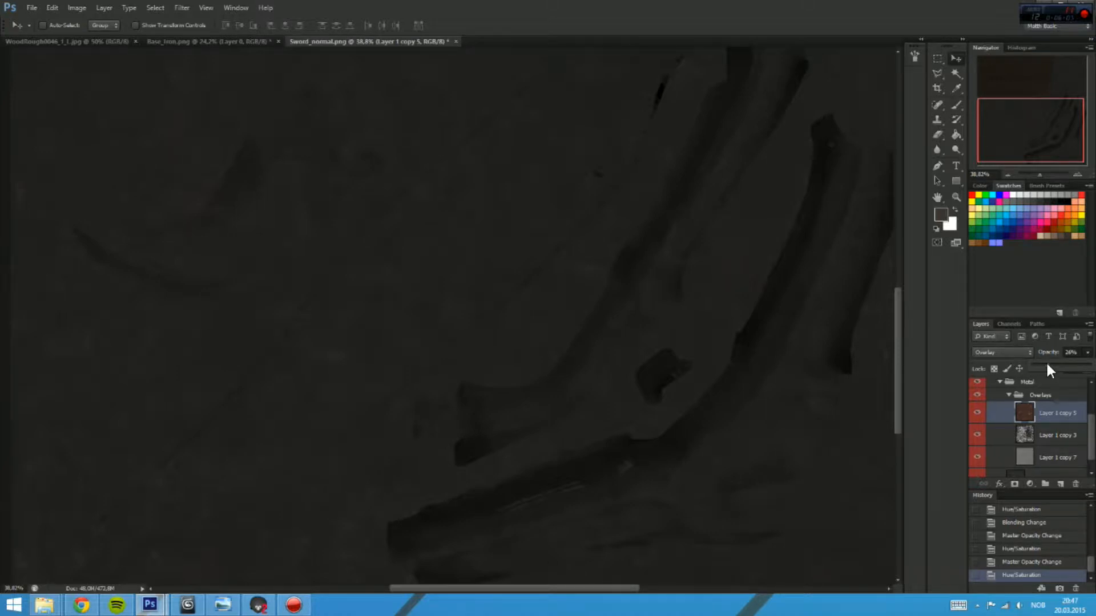
drag(660, 130, 719, 358)
Step: Lower the opacity of the grey Layer 1 copy 7 overlay in the Metal group
click(1042, 442)
click(978, 436)
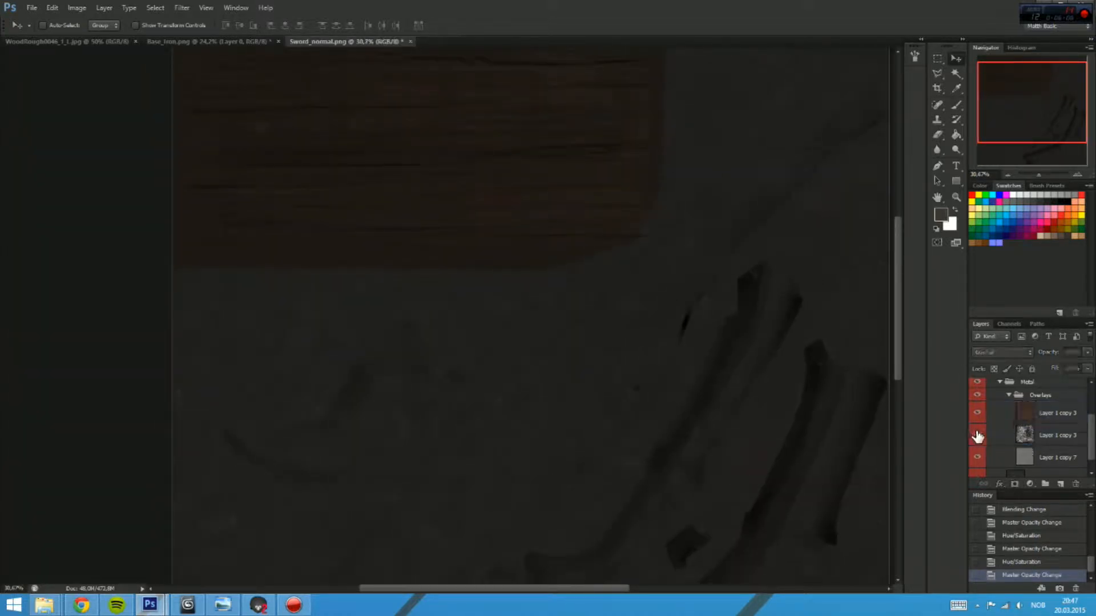
click(1049, 452)
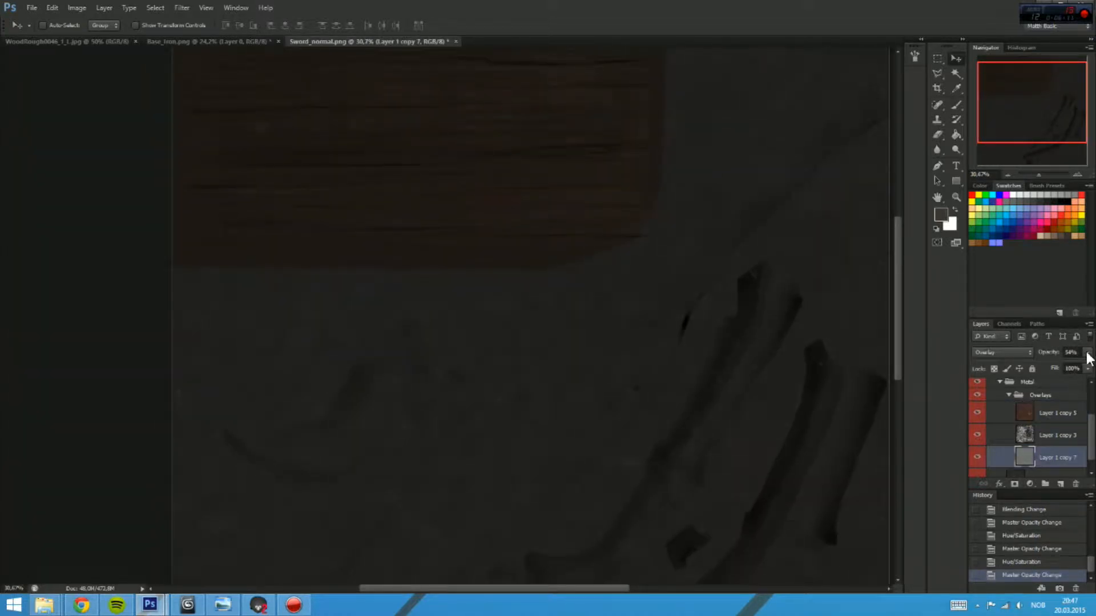
drag(1088, 358, 1044, 370)
Step: Set the opacity of the Layer 1 copy 5 overlay to 22% and of Layer 1 copy 3 to 10%
click(1062, 412)
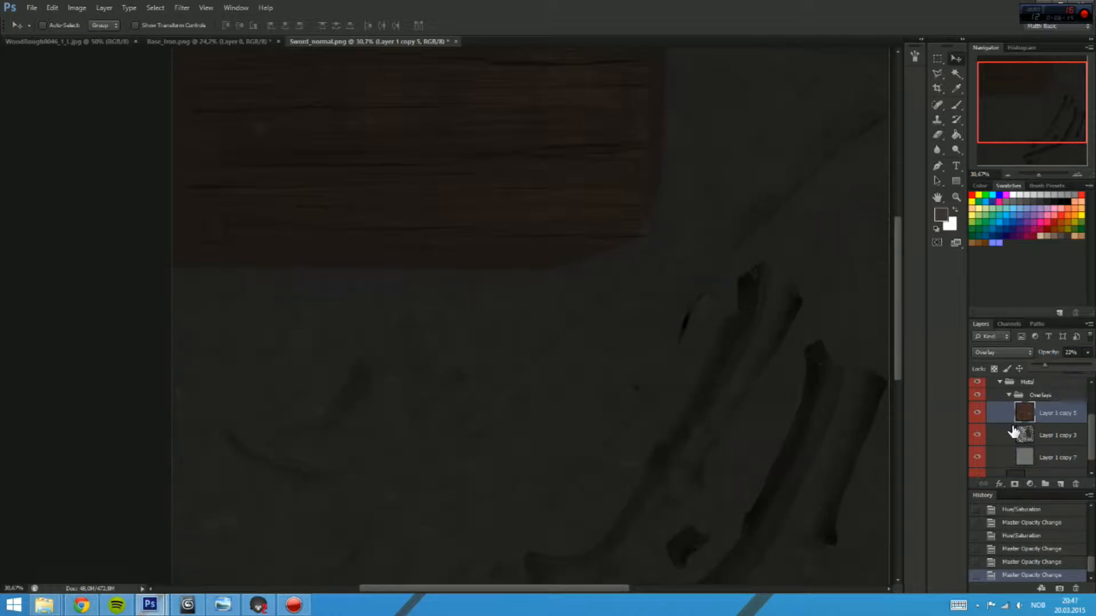
click(1049, 435)
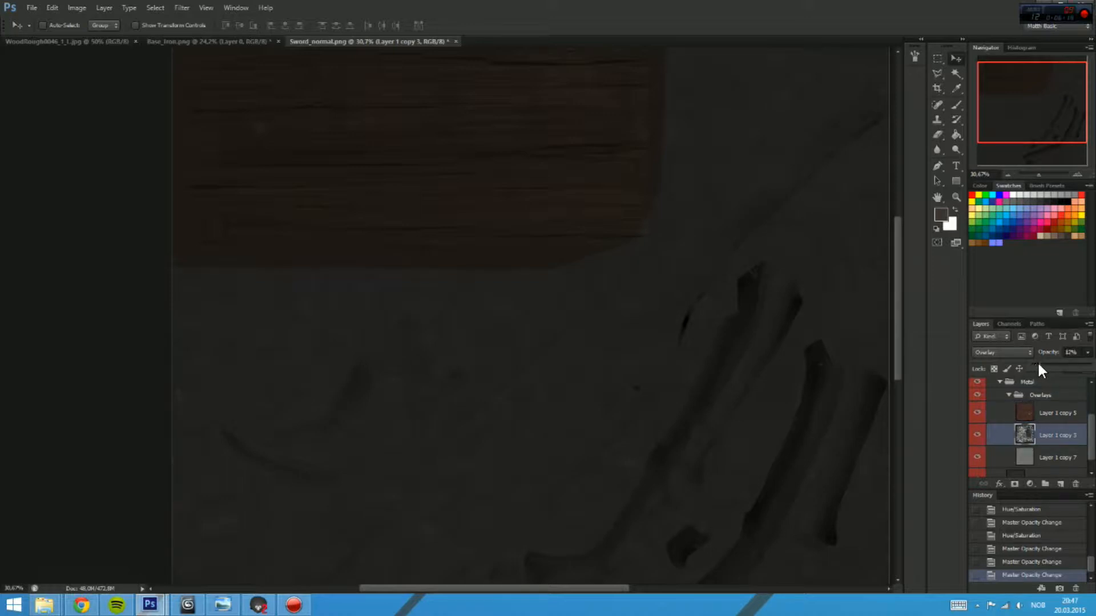
drag(1037, 365, 1038, 366)
drag(787, 440, 732, 264)
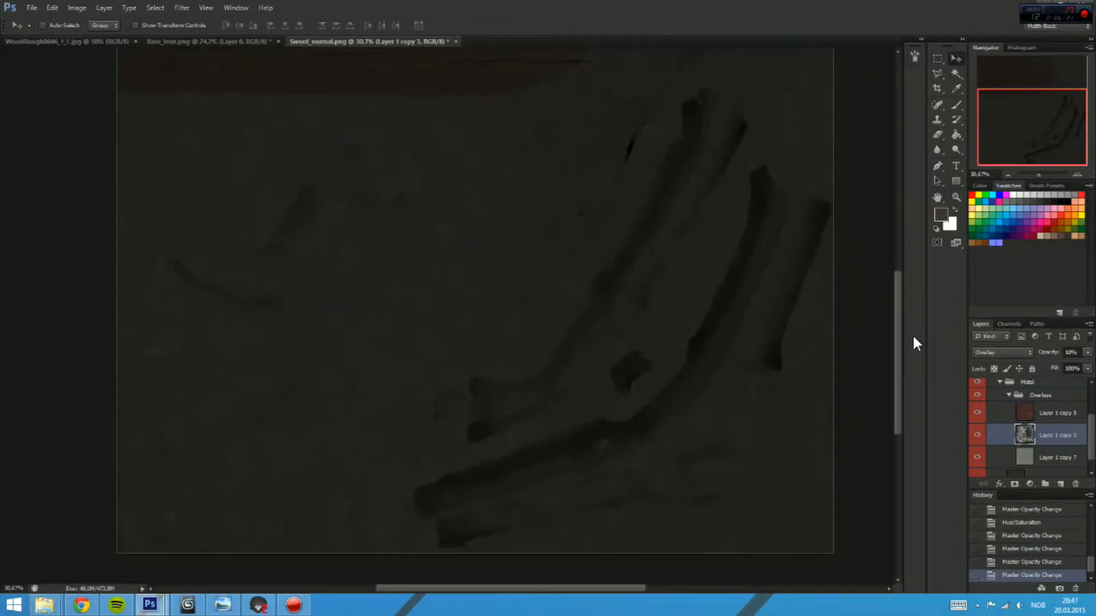
Step: Set the reddish Layer 1 copy 5 overlay's opacity to 20% after checking the metal detail up close
click(1066, 413)
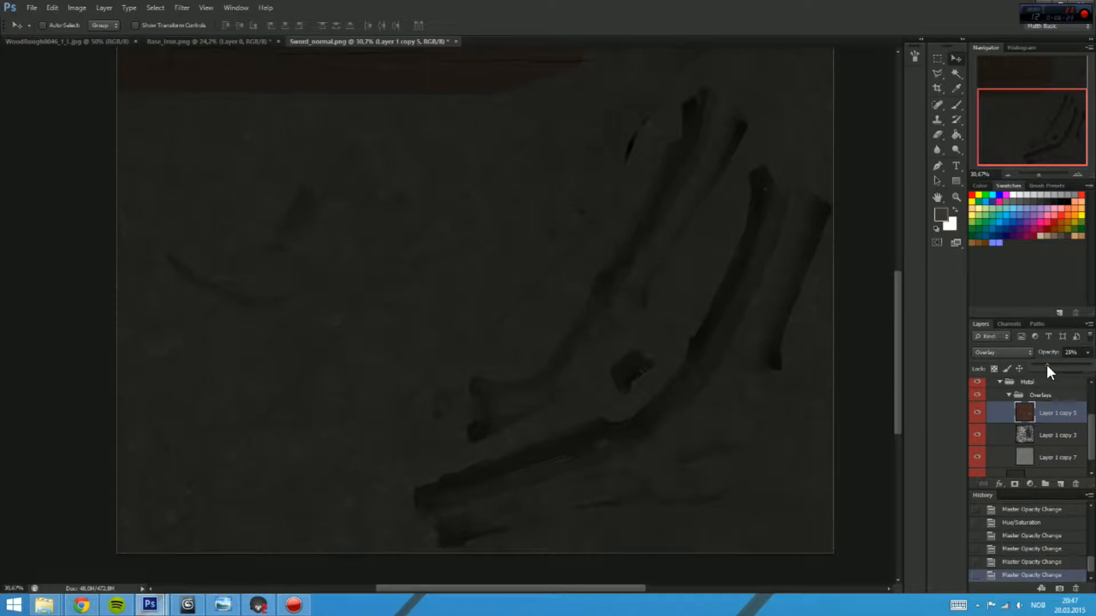
drag(740, 300, 587, 215)
drag(562, 411, 629, 321)
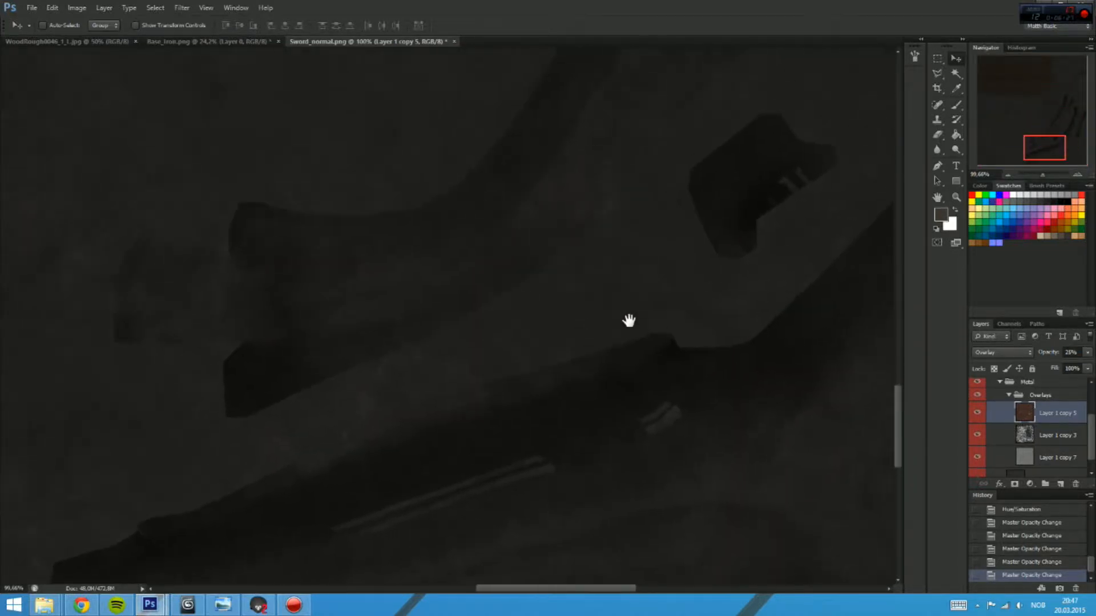
key(2)
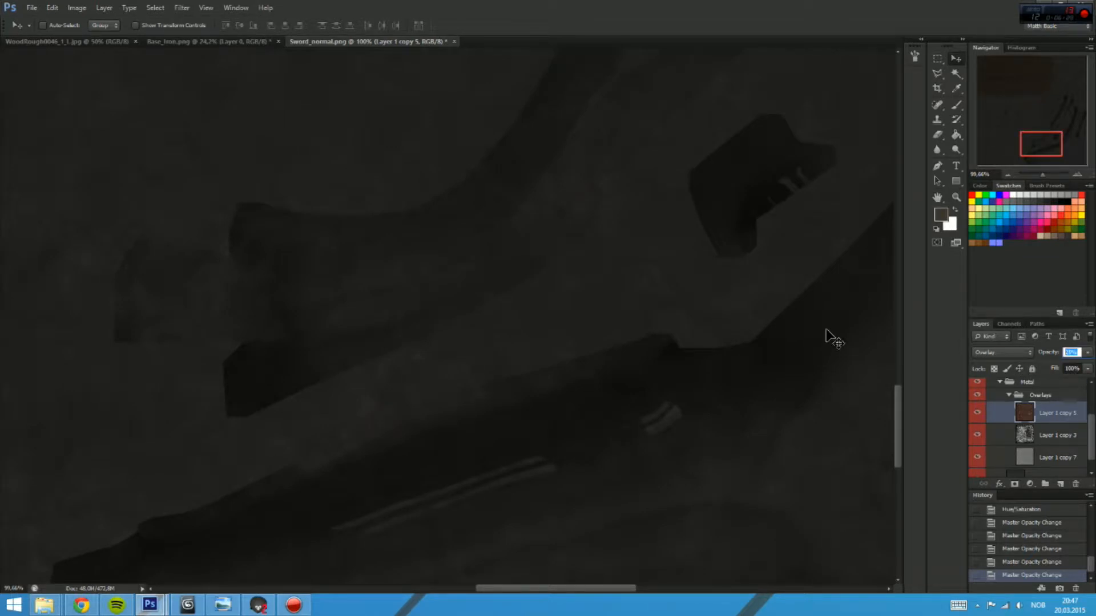
drag(660, 430, 579, 334)
drag(531, 166, 642, 314)
drag(753, 435, 511, 284)
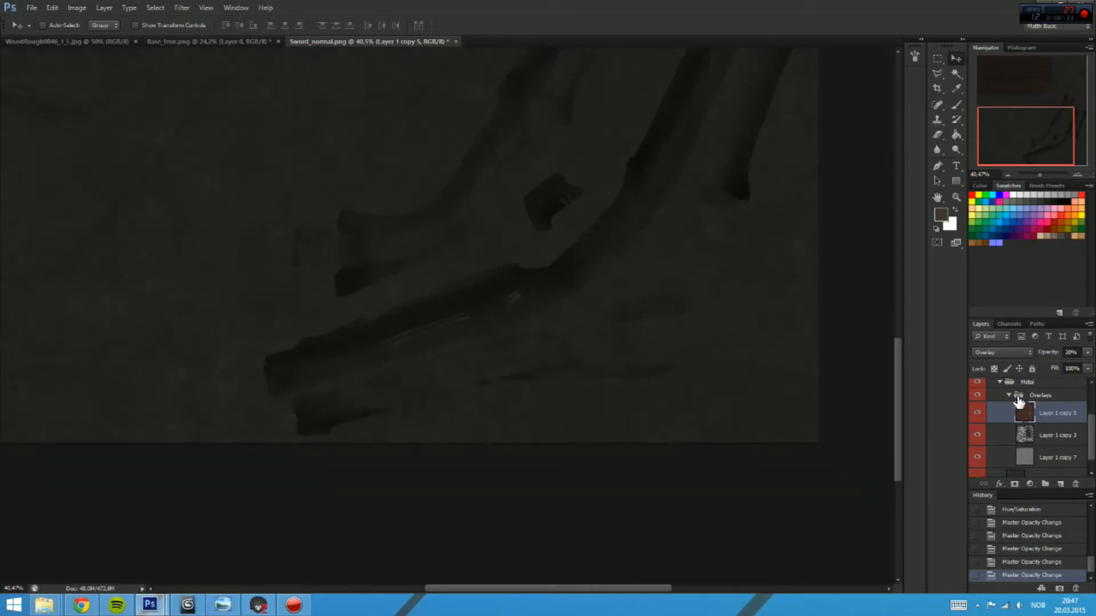
Step: Apply Brightness/Contrast to the Layer 1 copy 3 overlay with brightness -11 and contrast -50
scroll(1050, 465, down, 1)
drag(711, 278, 695, 374)
drag(596, 222, 621, 401)
drag(574, 283, 639, 346)
click(1023, 421)
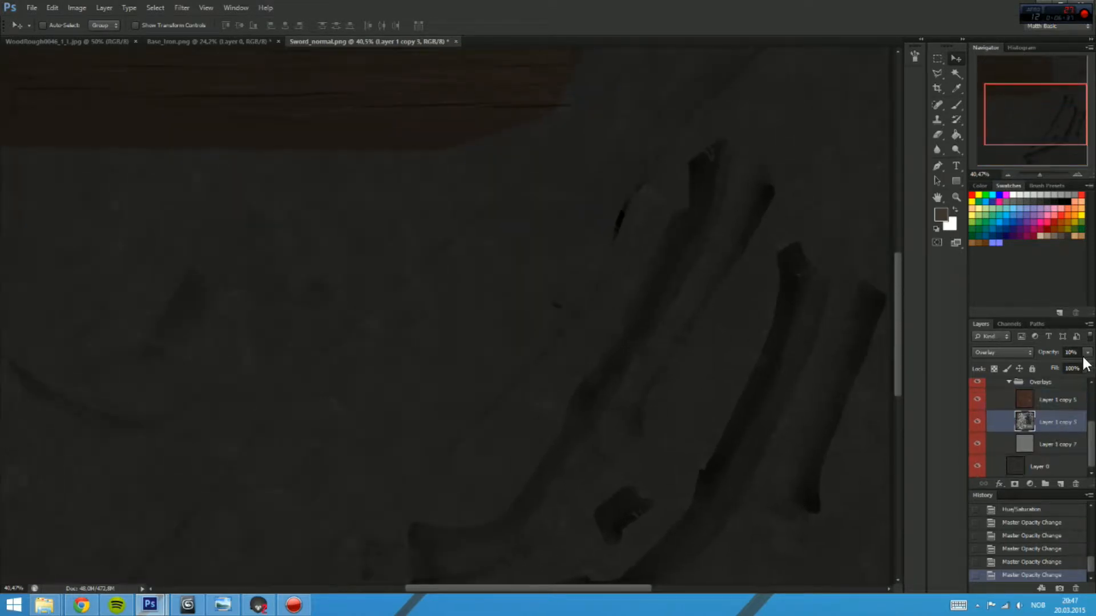
click(77, 8)
mouse_move(120, 40)
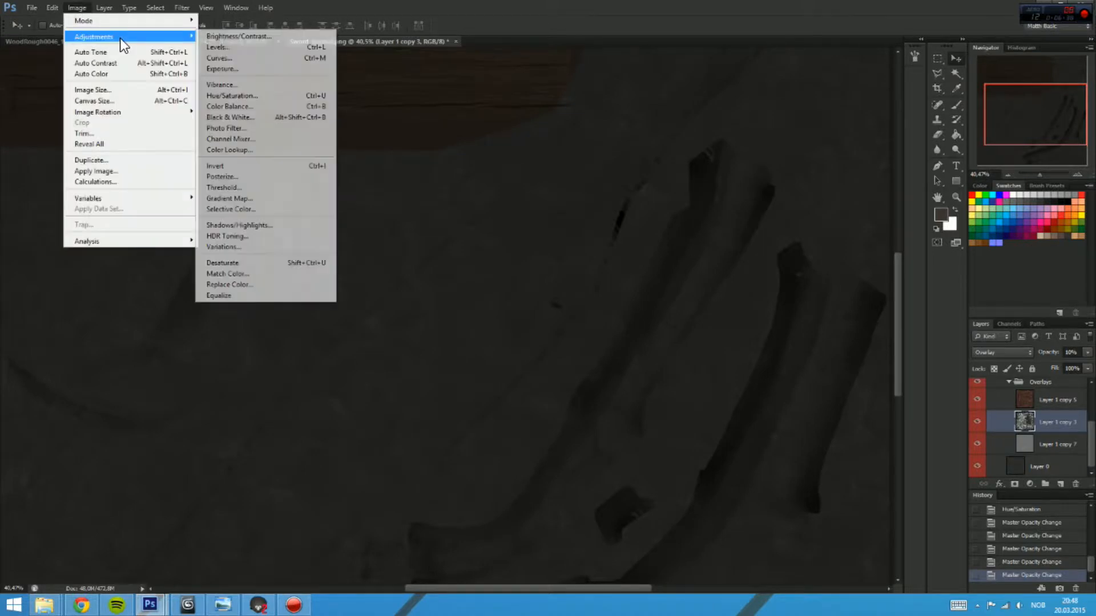
click(219, 36)
drag(680, 208, 676, 205)
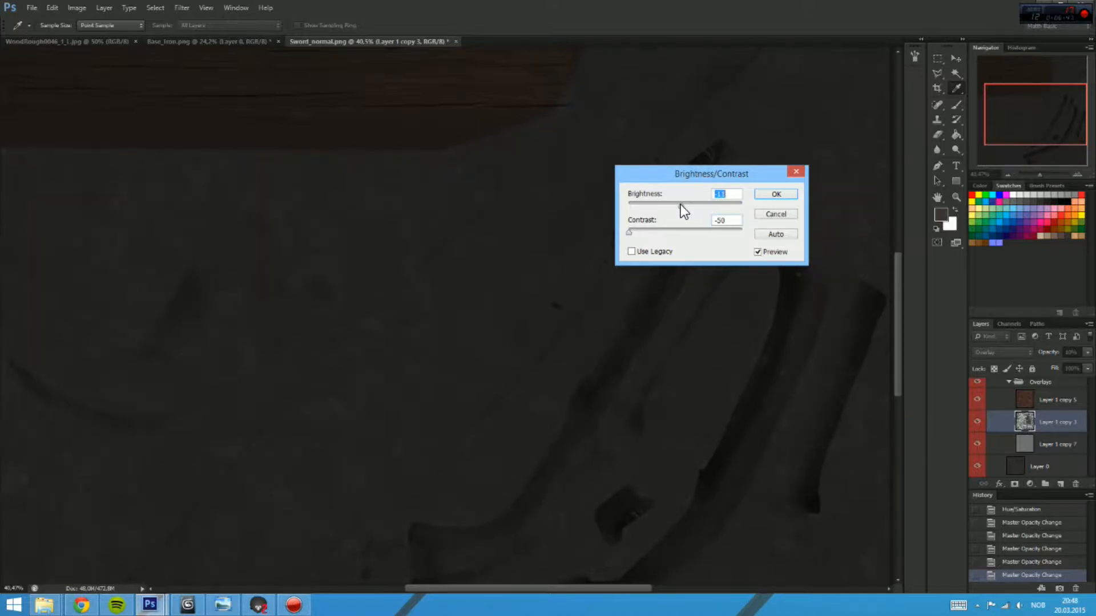
click(768, 197)
drag(642, 435, 653, 259)
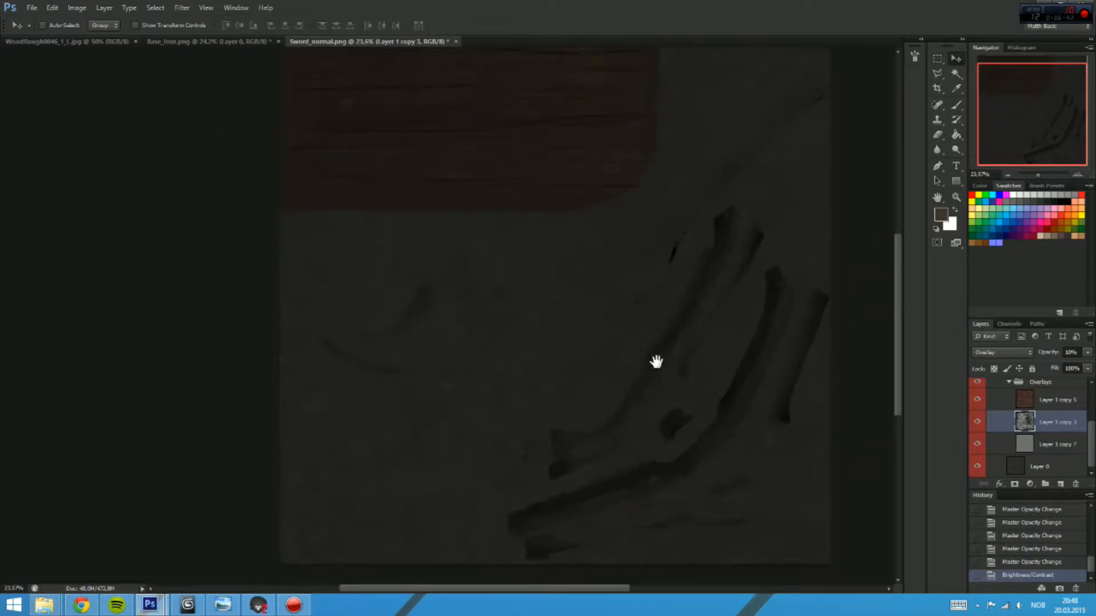
drag(656, 362, 626, 348)
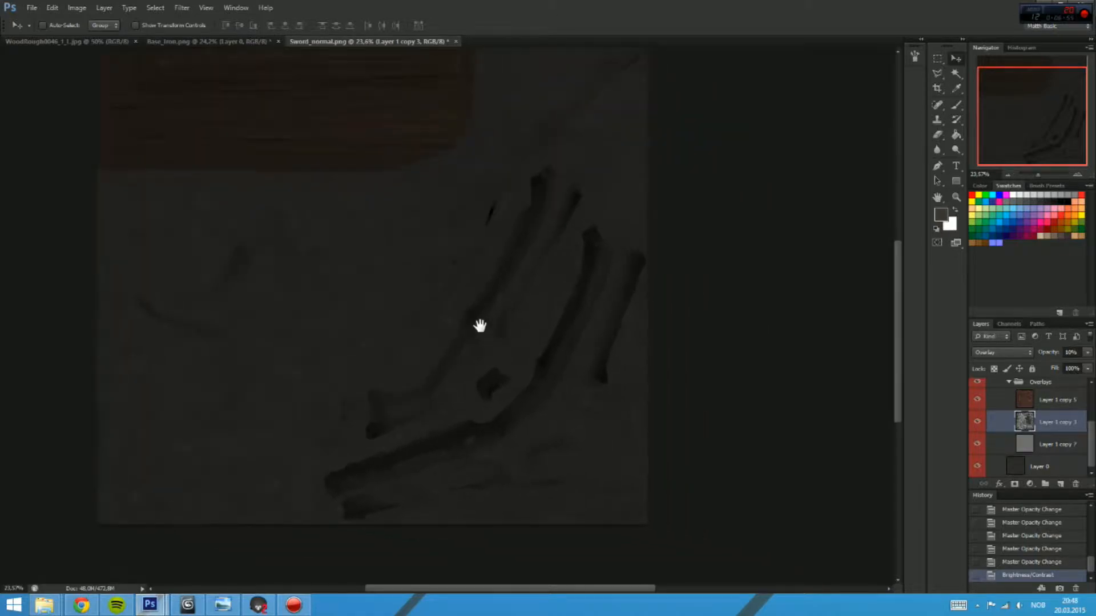
Step: Switch to 3ds Max and highlight the sword's guard and pommel elements to check which parts they cover
click(188, 605)
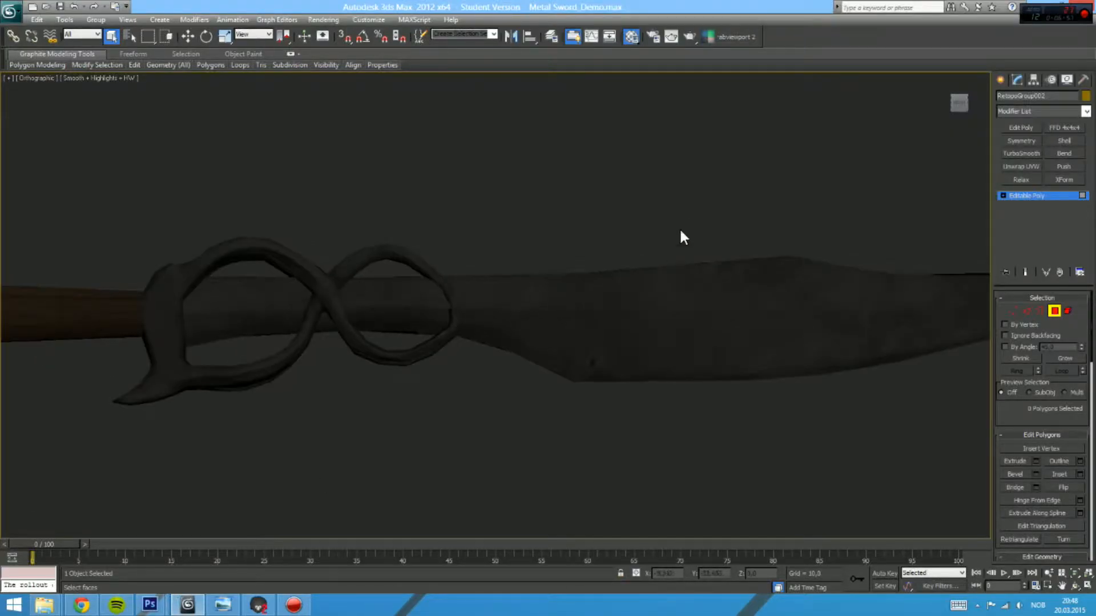
drag(680, 231, 634, 291)
drag(438, 217, 632, 211)
drag(706, 184, 402, 245)
drag(210, 216, 258, 246)
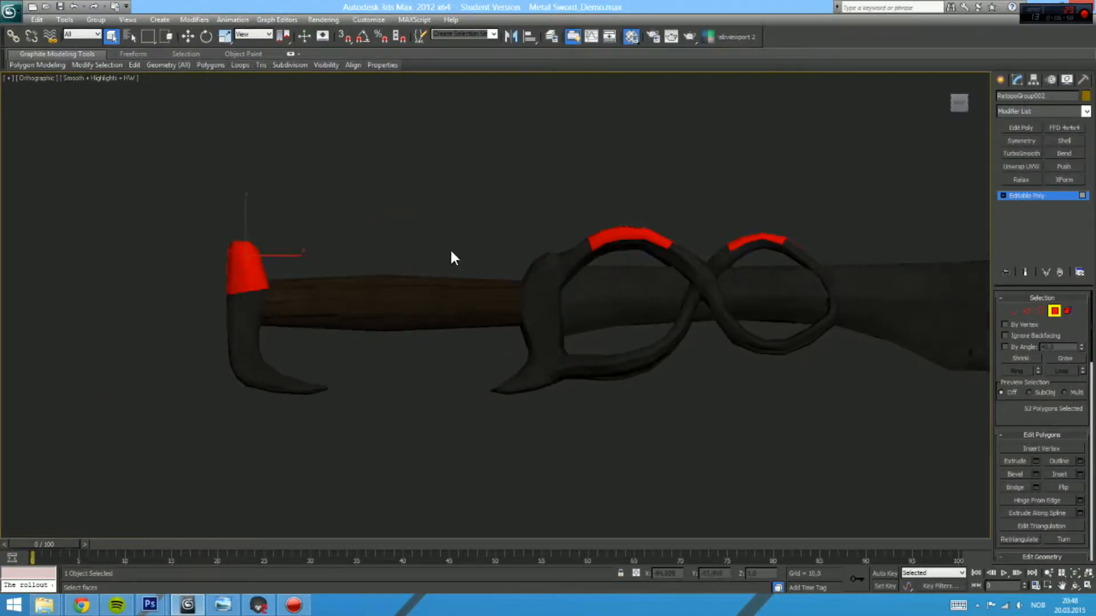
key(5)
click(702, 242)
ctrl+click(262, 247)
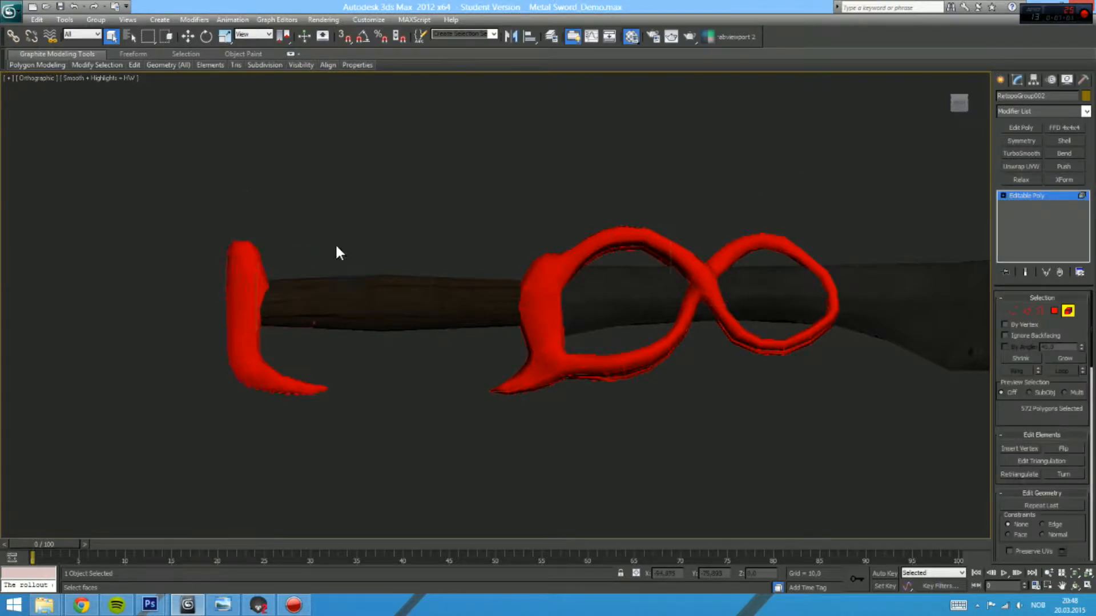
Step: Highlight the blade element to see its full extent, and clear the selection after viewing the whole sword
drag(336, 246, 178, 240)
drag(523, 200, 408, 208)
drag(614, 189, 668, 368)
scroll(672, 364, down, 3)
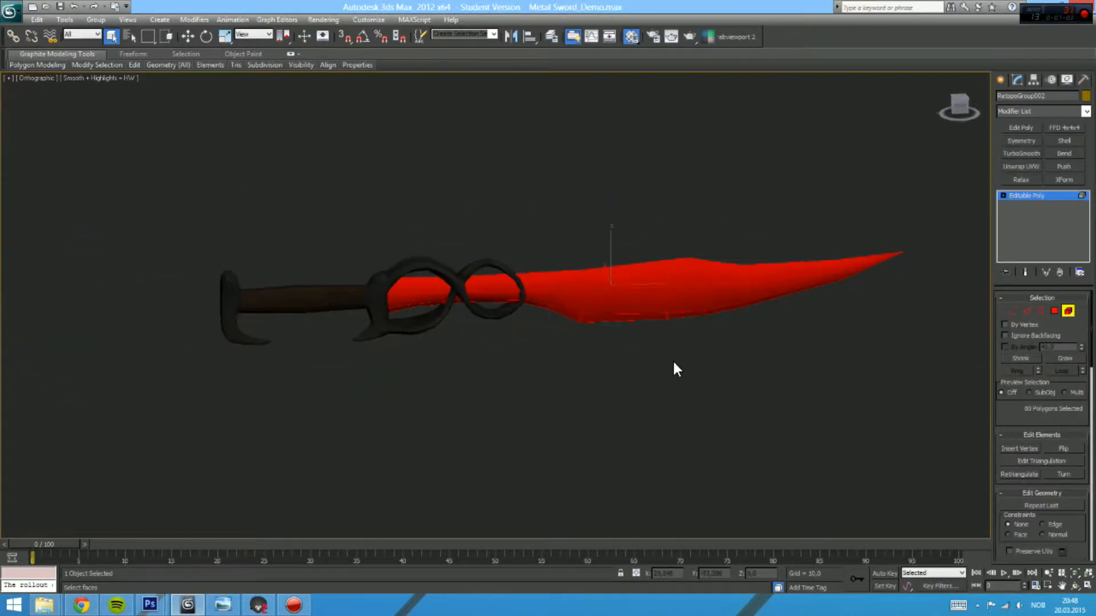
click(677, 369)
drag(982, 307, 978, 391)
click(170, 215)
click(807, 359)
click(761, 286)
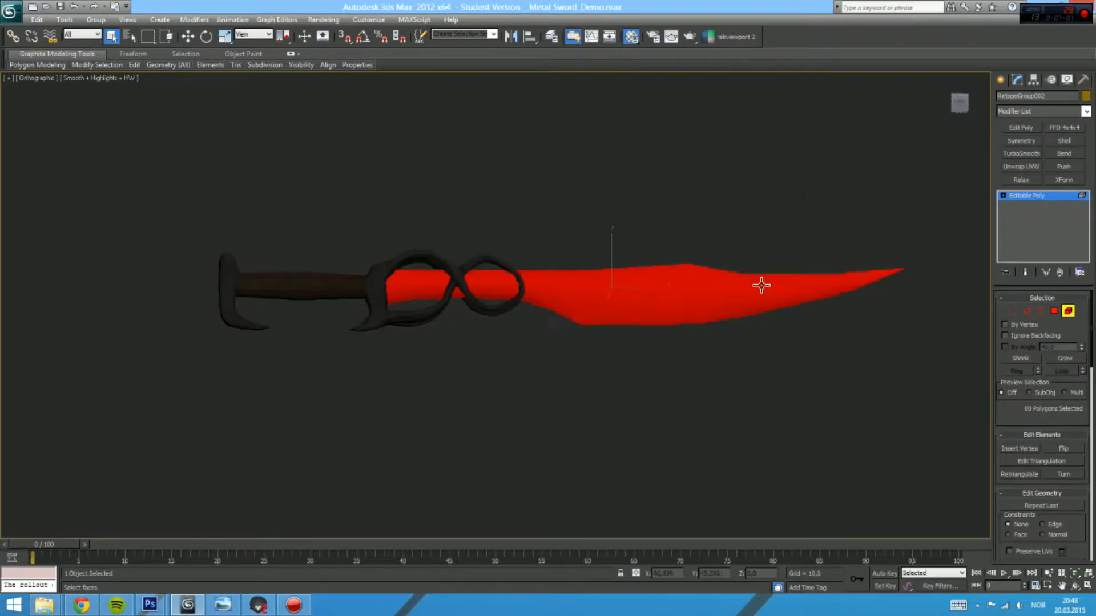
click(222, 528)
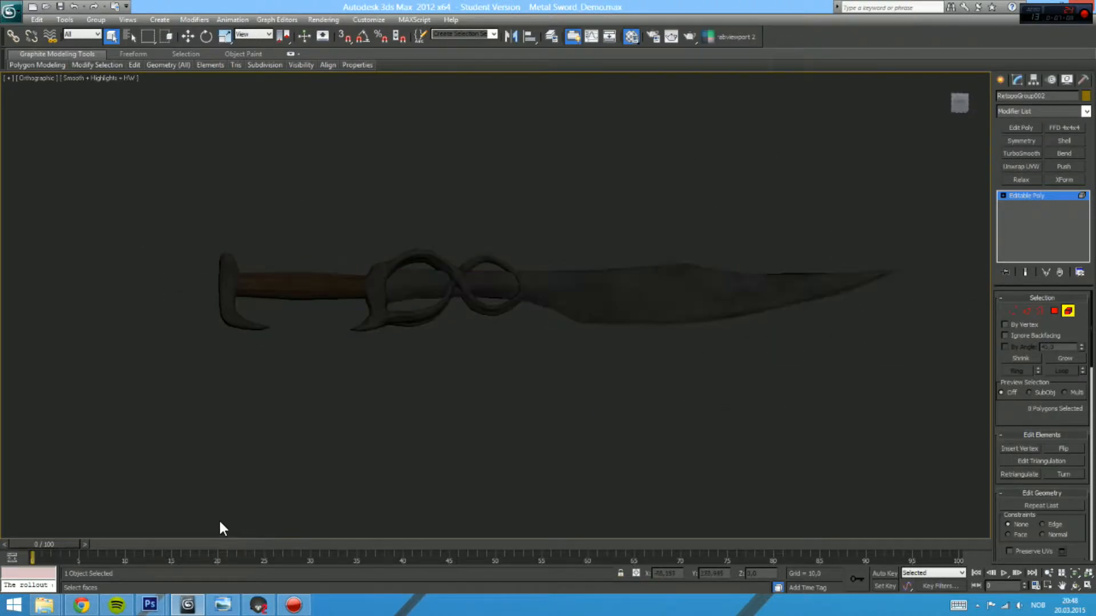
Step: Switch back to Photoshop and close the separate test.psd document
mouse_move(162, 606)
click(112, 555)
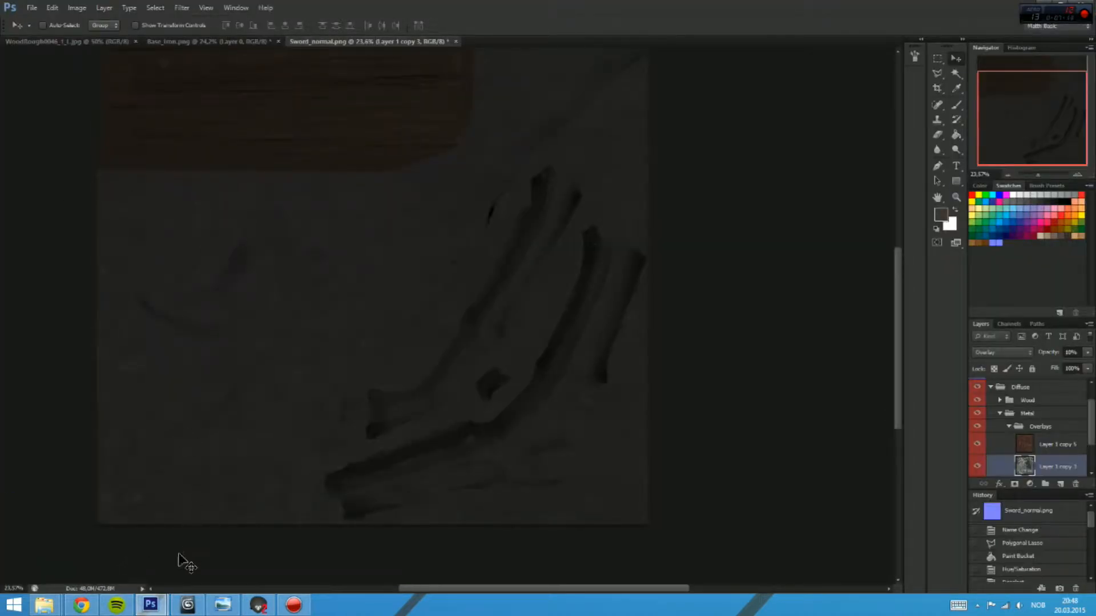
mouse_move(160, 610)
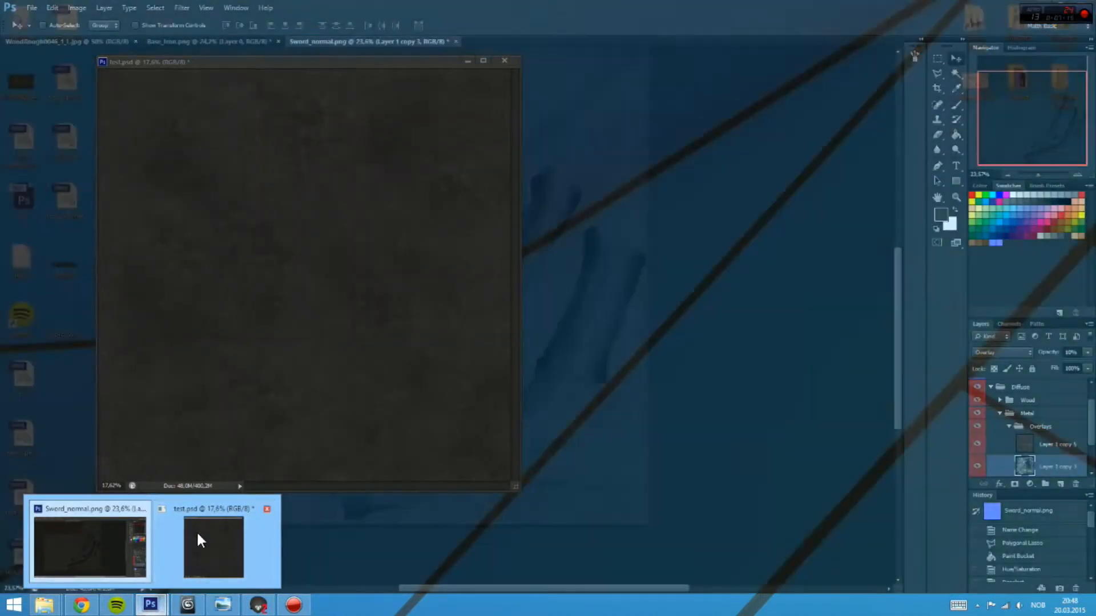
click(196, 531)
click(504, 60)
click(547, 220)
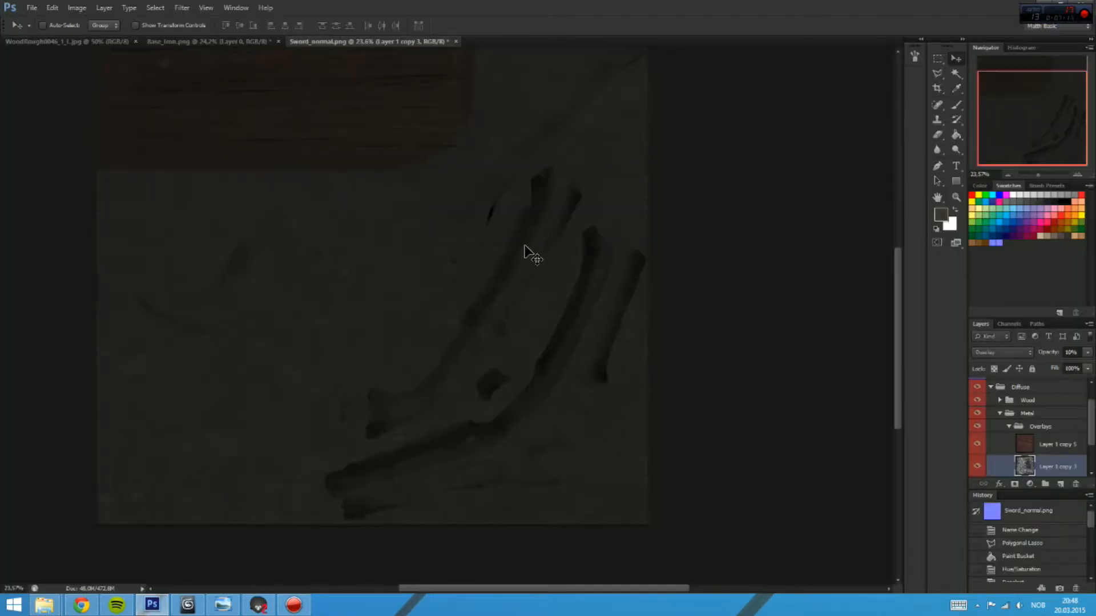
Step: Add a new empty layer directly above Layer 0 in the Metal group
drag(528, 268, 539, 267)
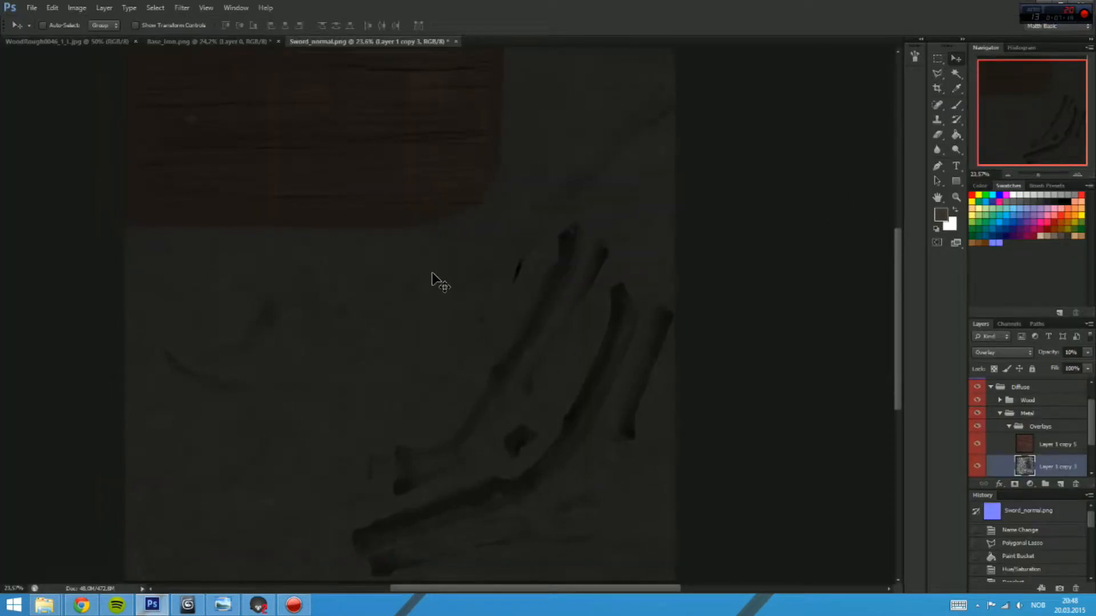
key(l)
scroll(995, 428, down, 2)
click(1050, 466)
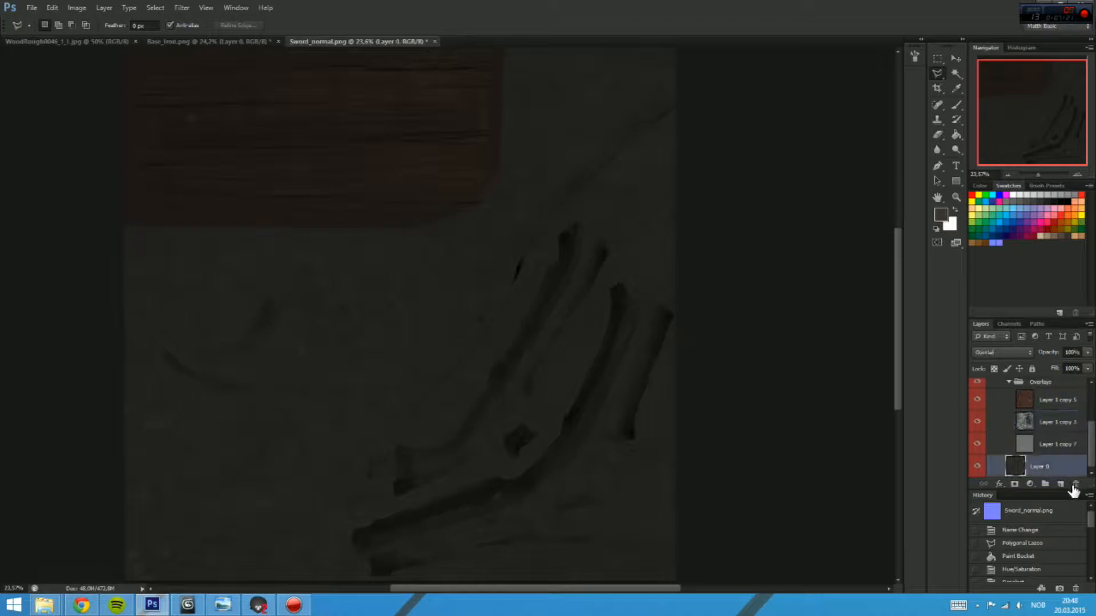
click(1063, 484)
drag(406, 434, 492, 369)
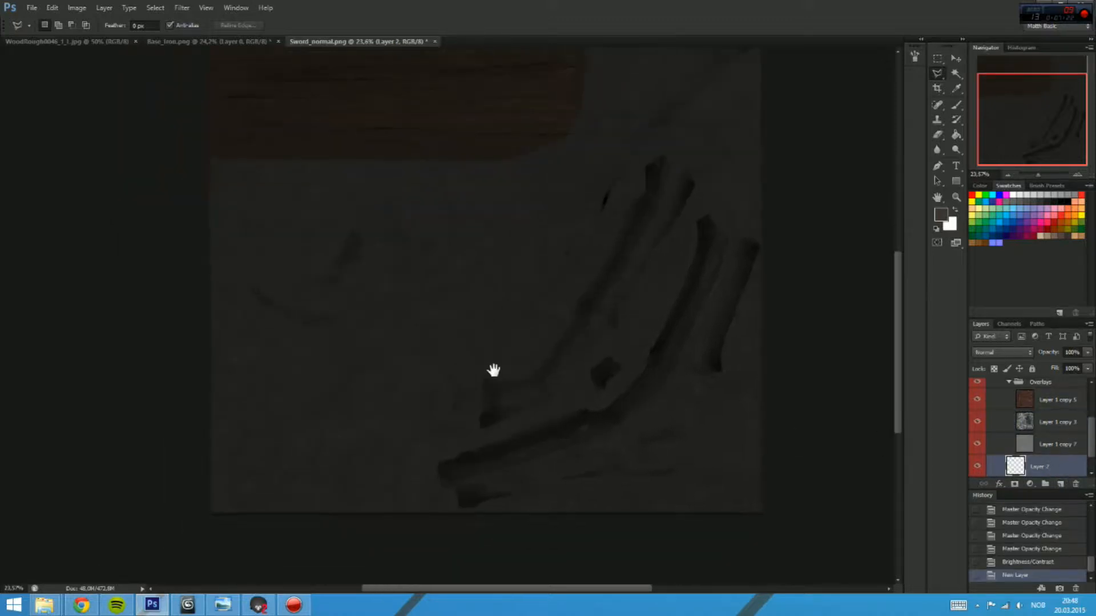
Step: Outline the diagonal blade area of the texture with a closed Polygonal Lasso selection, extending past the canvas edges
click(151, 506)
click(329, 331)
click(394, 292)
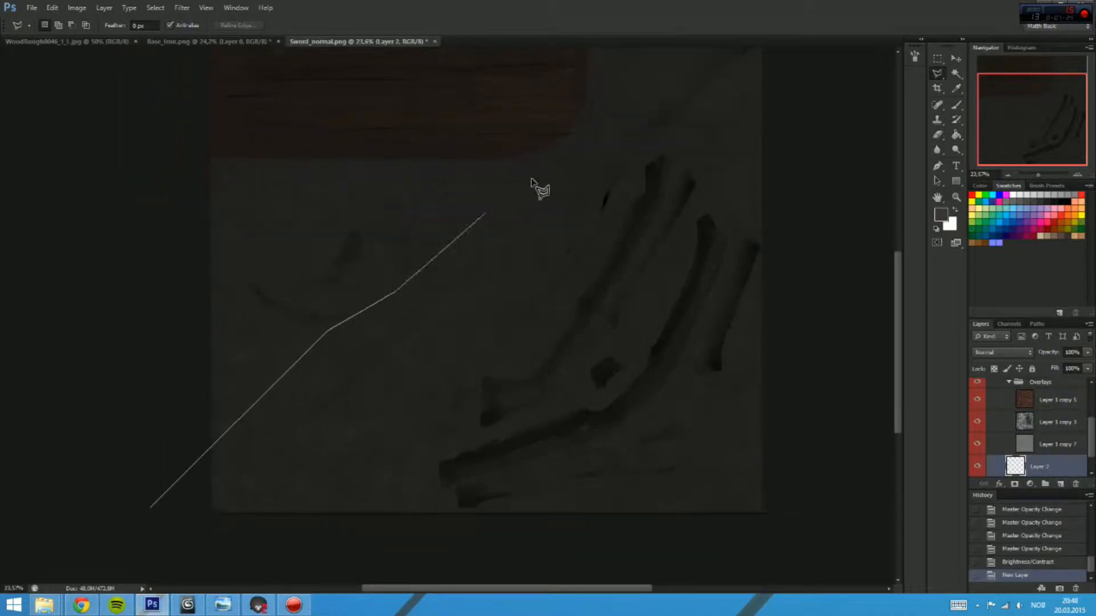
click(547, 158)
click(594, 233)
click(759, 55)
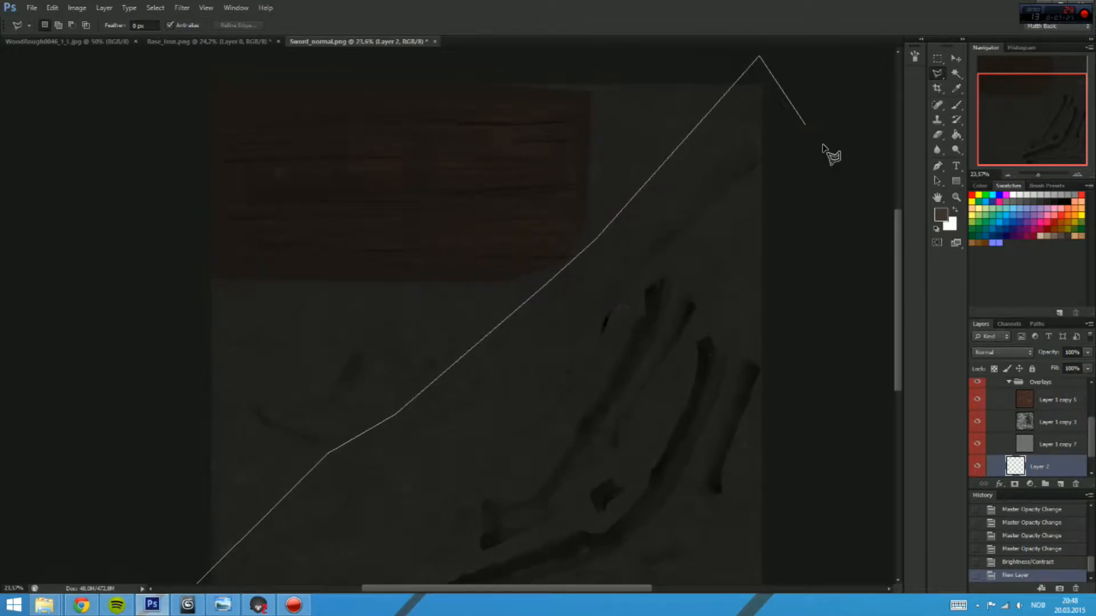
click(819, 147)
click(702, 222)
click(652, 280)
scroll(628, 326, down, 3)
click(523, 389)
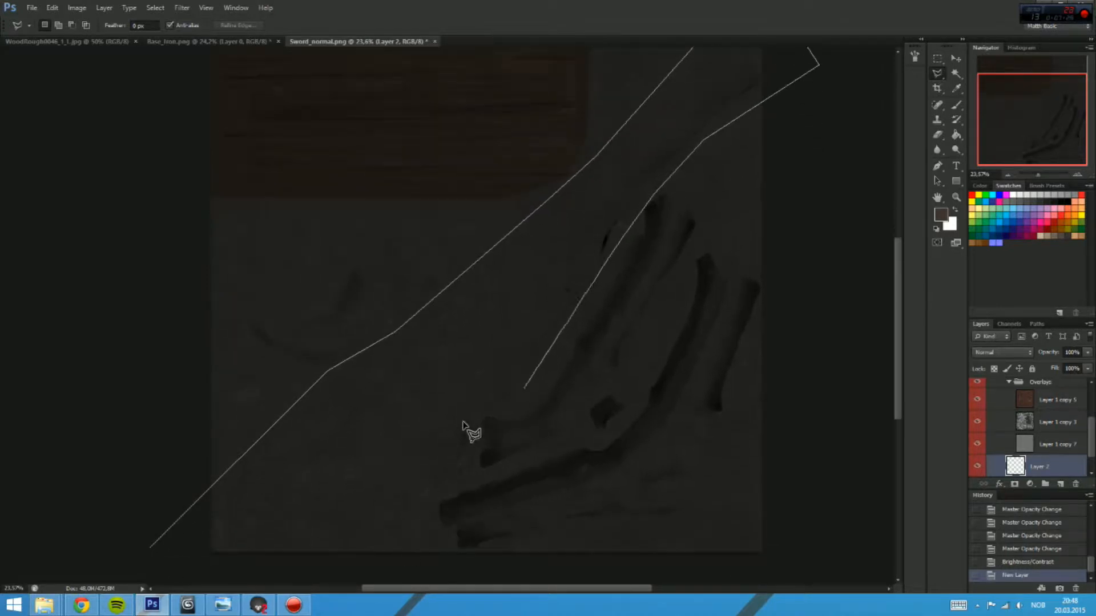
click(473, 420)
click(411, 540)
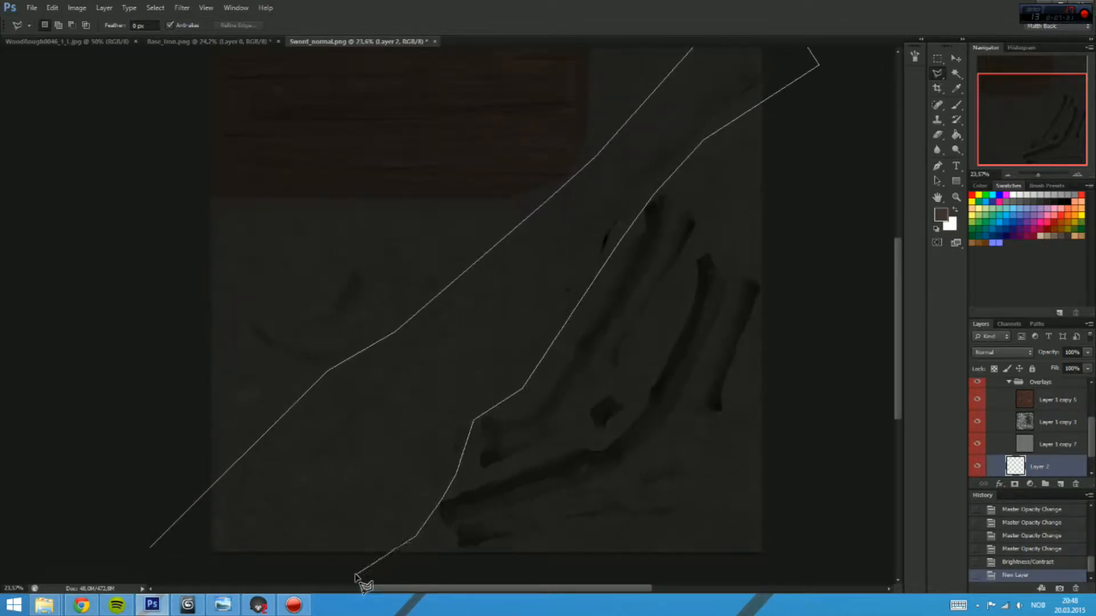
click(357, 573)
click(248, 565)
click(183, 568)
double_click(130, 533)
Step: Sample the base metal grey #2b2b2b from Layer 0 and fill the blade selection with it on Layer 2
drag(428, 403, 492, 391)
drag(562, 396, 649, 271)
scroll(1052, 459, down, 1)
click(977, 445)
click(976, 467)
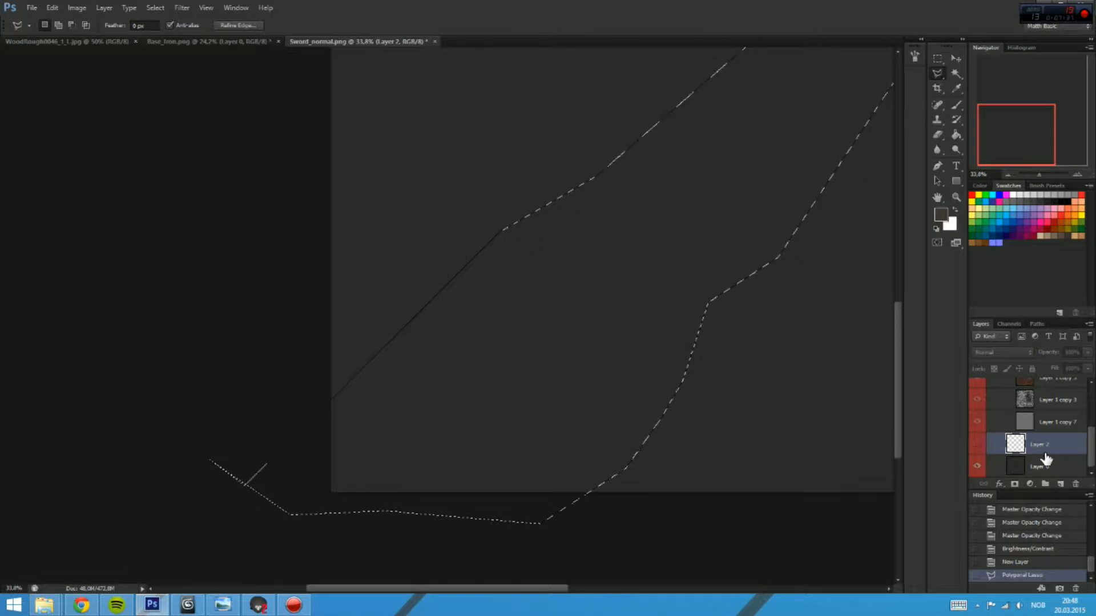
key(b)
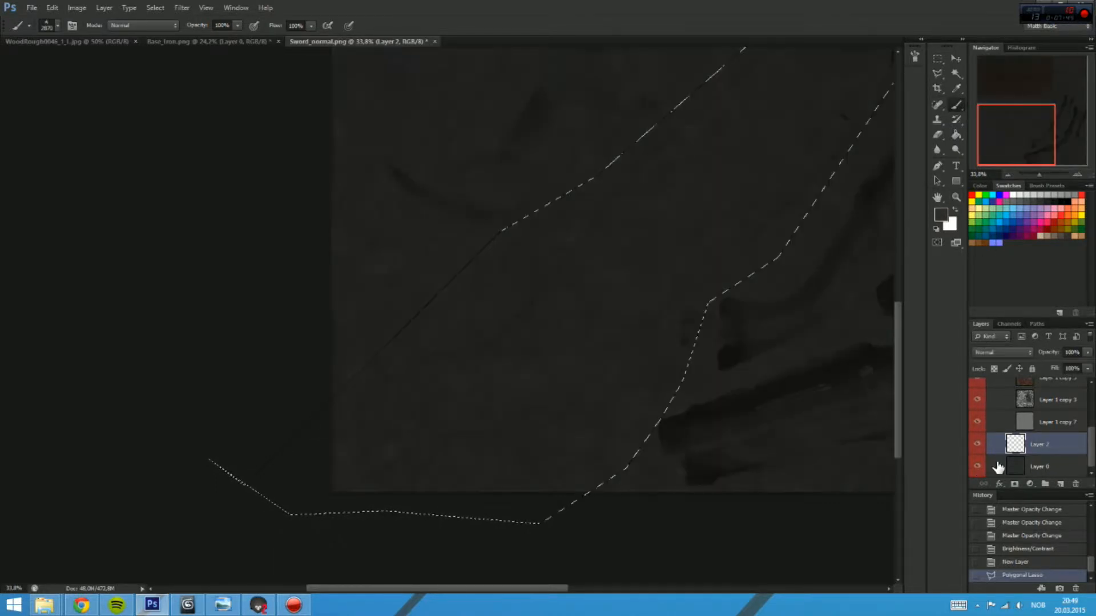
click(980, 468)
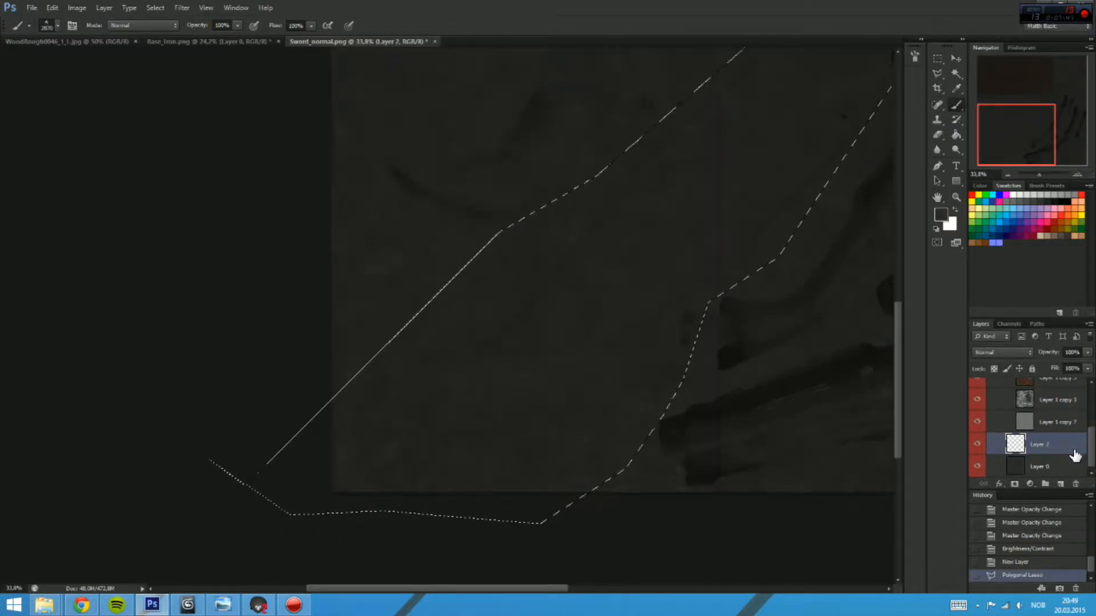
click(940, 215)
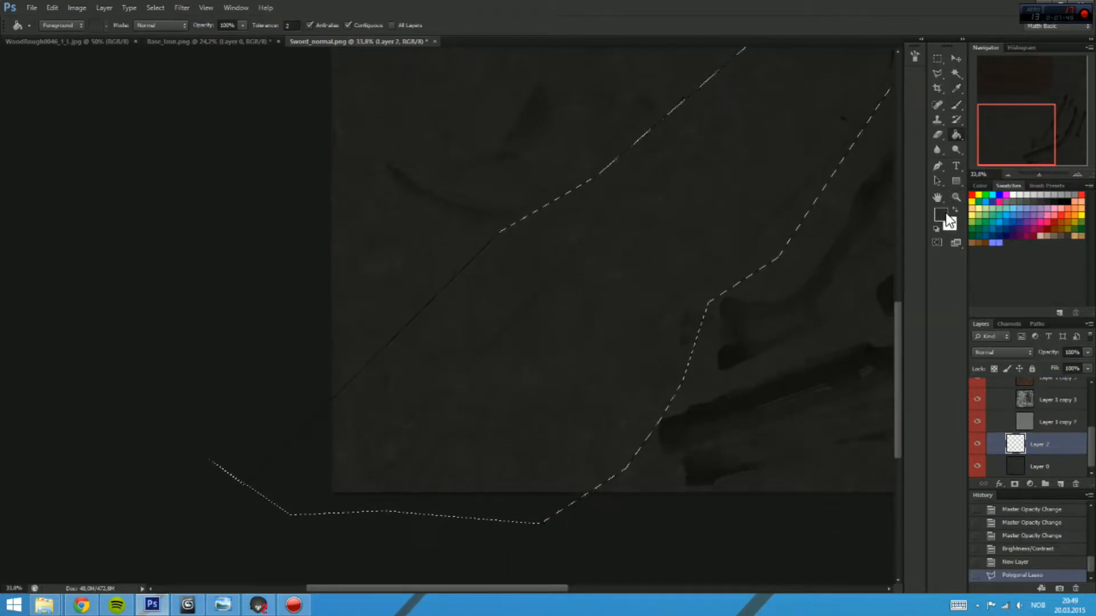
click(697, 152)
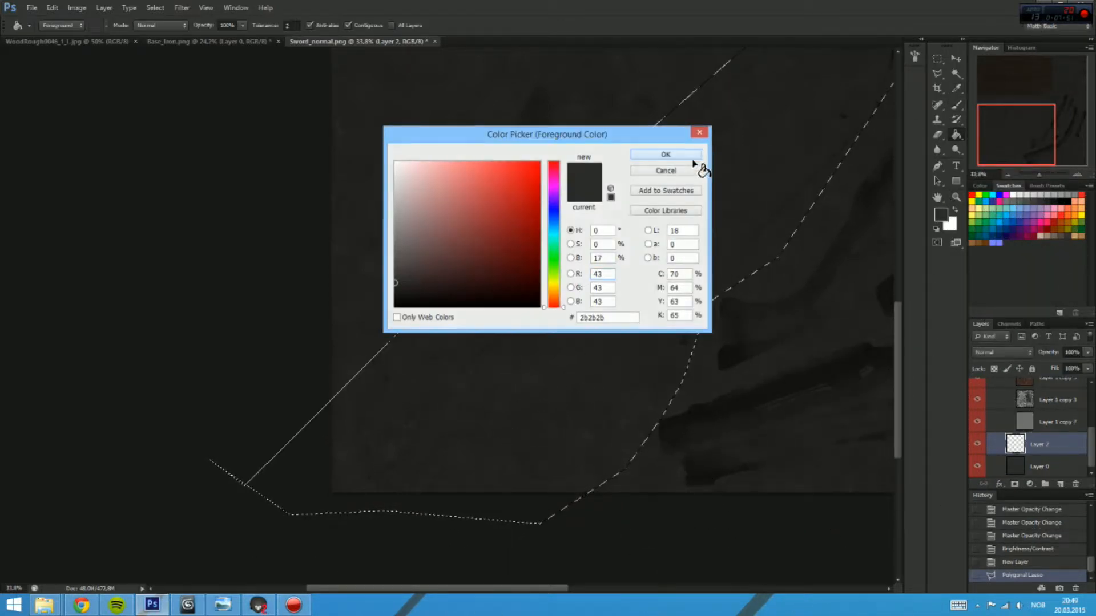
click(873, 347)
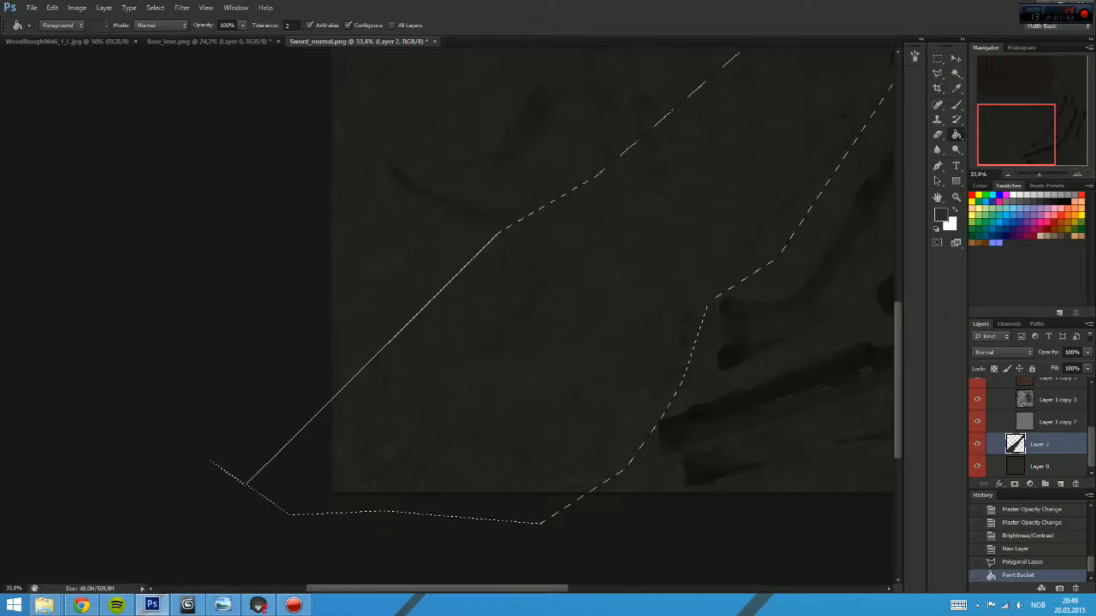
Step: Darken the blade fill by lowering its lightness slightly with Hue/Saturation, and deselect the area
key(ctrl+u)
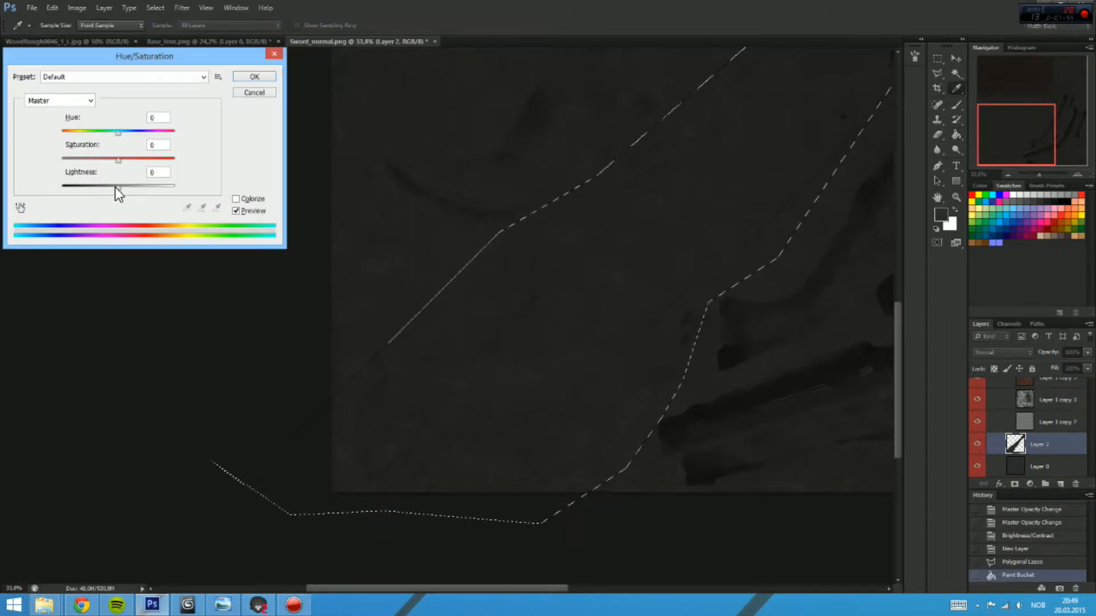
drag(114, 187, 108, 186)
click(256, 77)
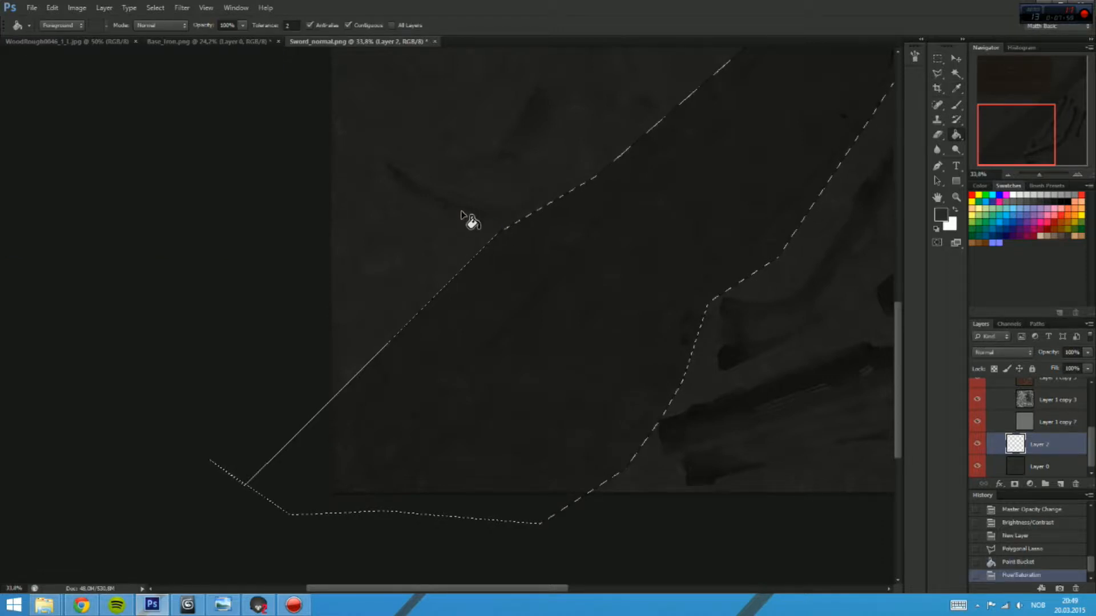
key(ctrl+d)
drag(565, 335, 690, 237)
drag(750, 375, 729, 373)
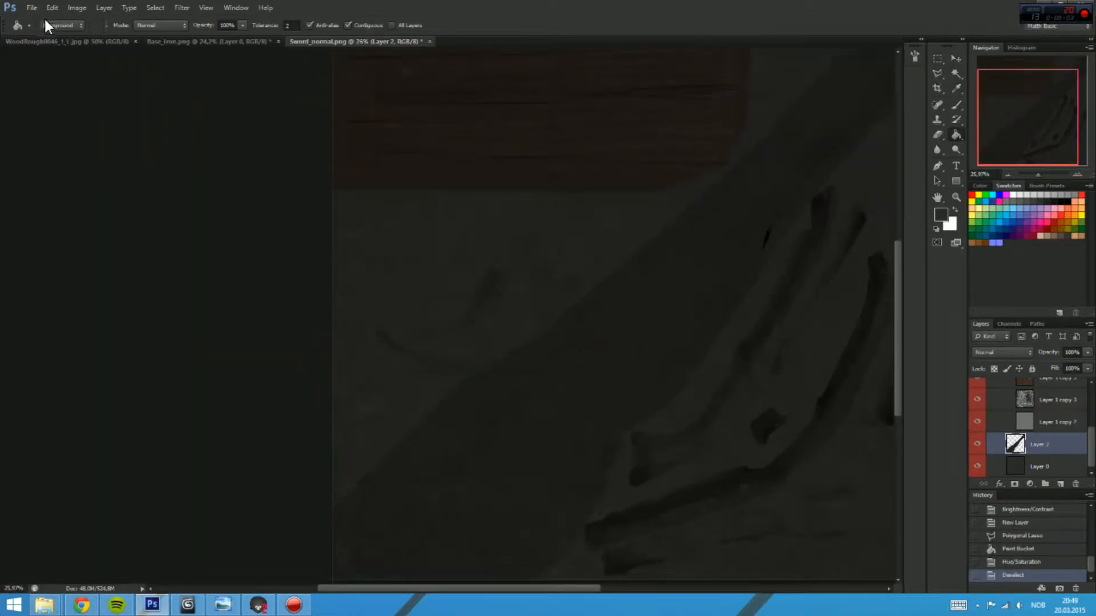
Step: Save the document as Sword_Demo.psd in the Tutorial Metal folder, replacing the existing file
click(32, 7)
click(78, 149)
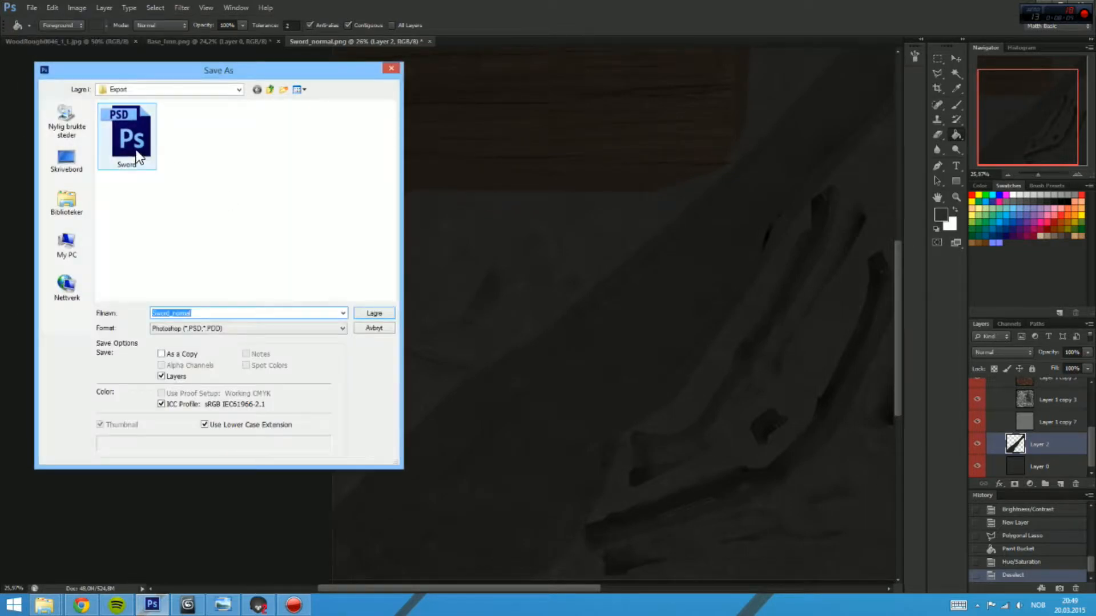
click(66, 163)
double_click(262, 247)
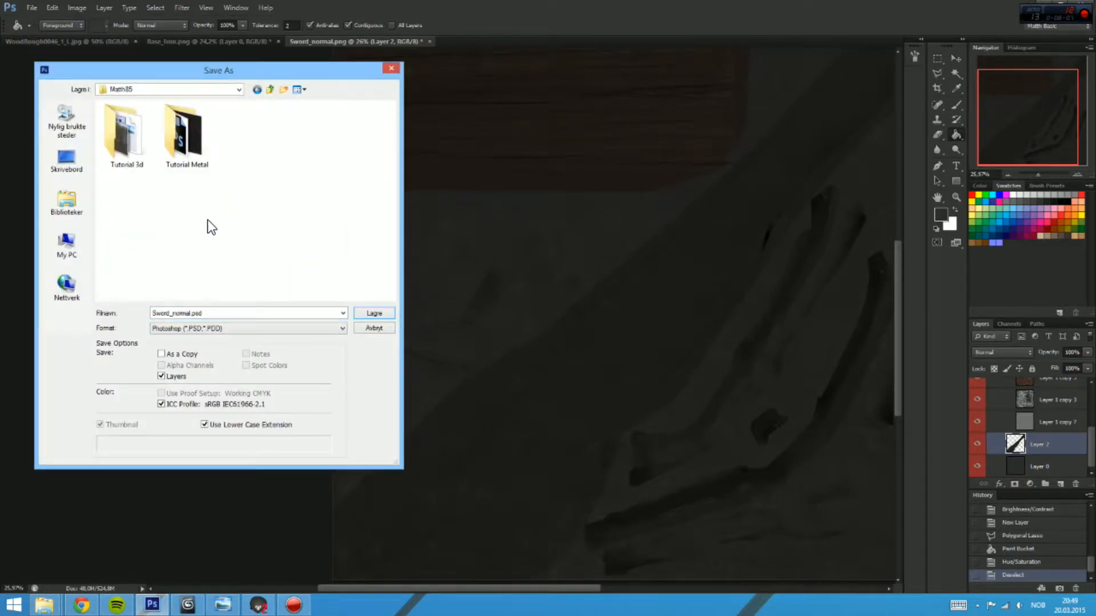
double_click(201, 159)
double_click(137, 151)
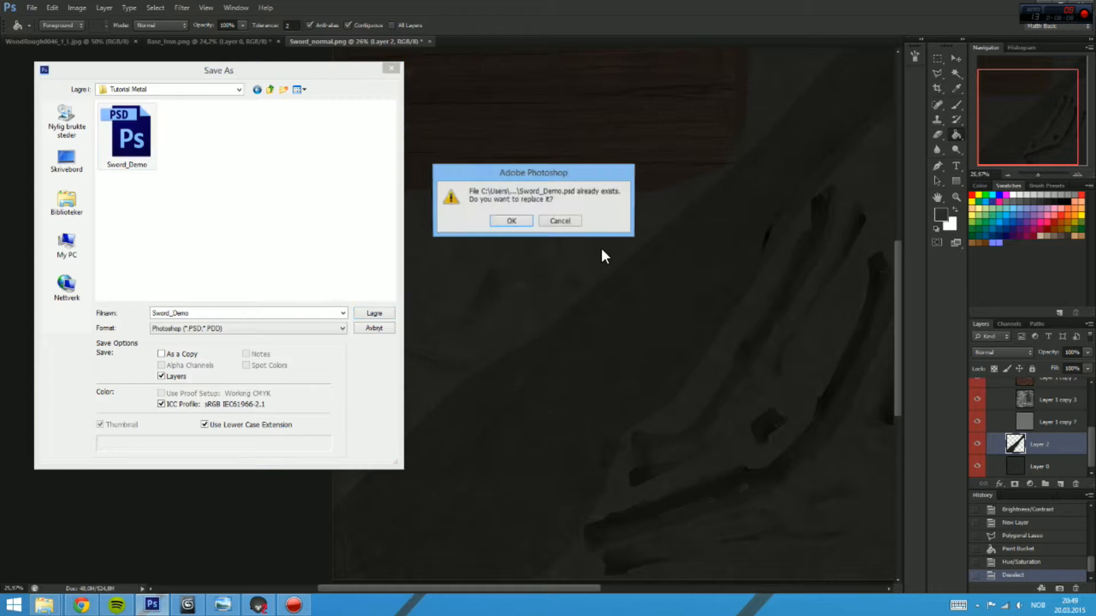
click(516, 221)
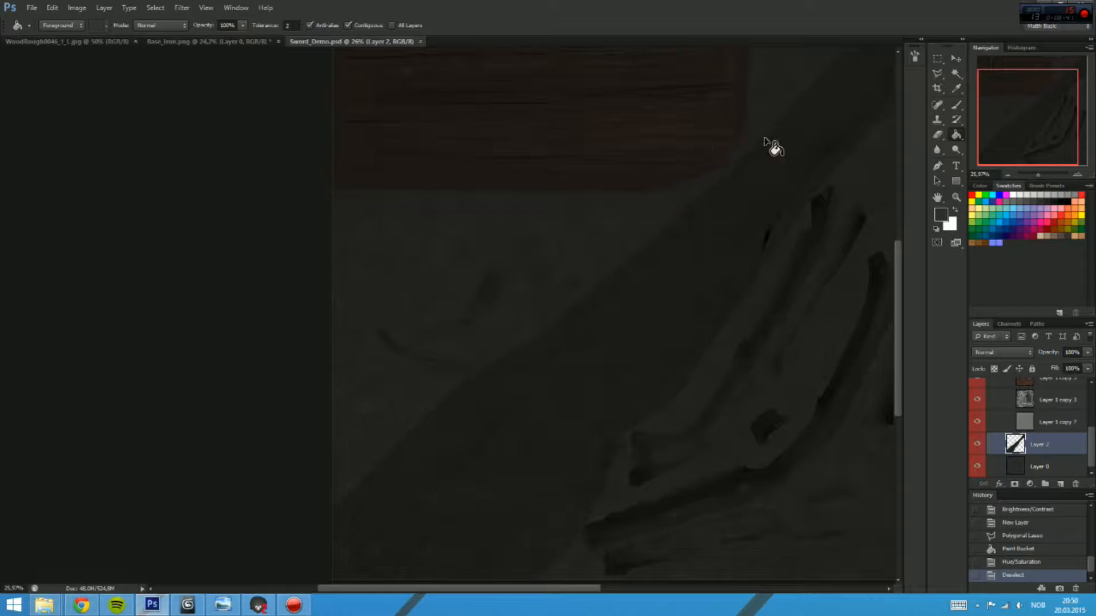
scroll(1022, 443, up, 3)
scroll(1011, 435, up, 1)
drag(710, 165, 605, 250)
drag(774, 464, 733, 392)
scroll(1013, 400, up, 2)
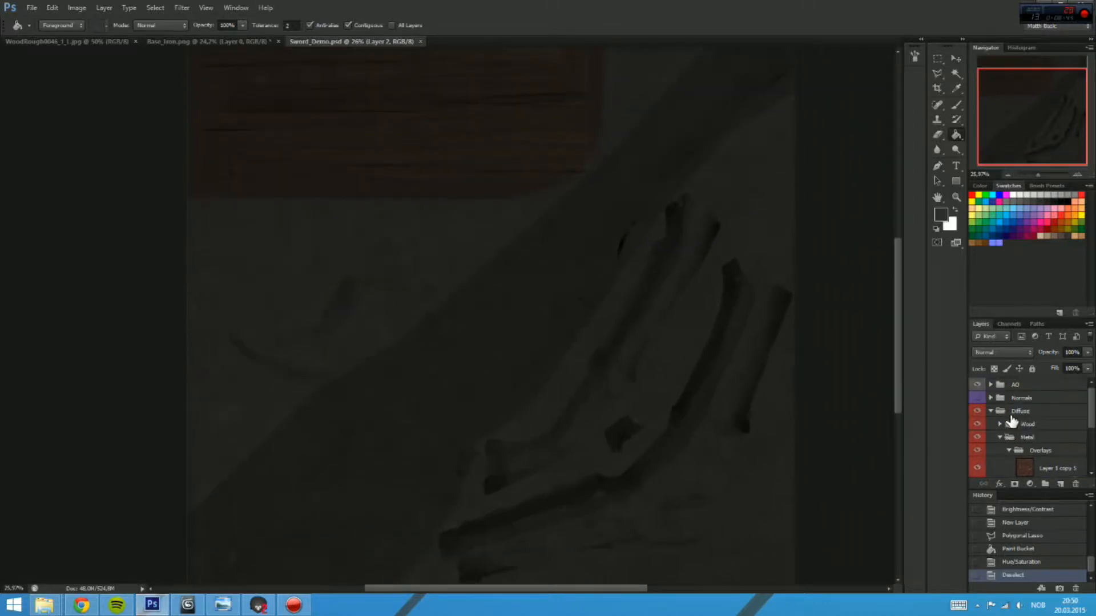
Step: Check the normal map and ambient occlusion against the diffuse texture by toggling the Diffuse and Normals groups' visibility
click(976, 412)
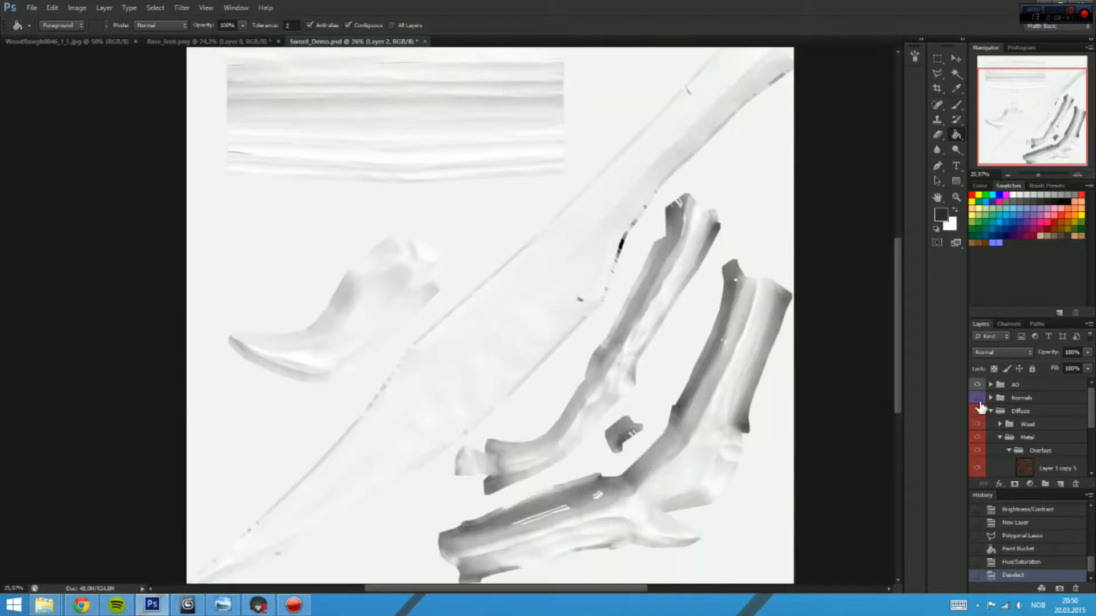
click(978, 399)
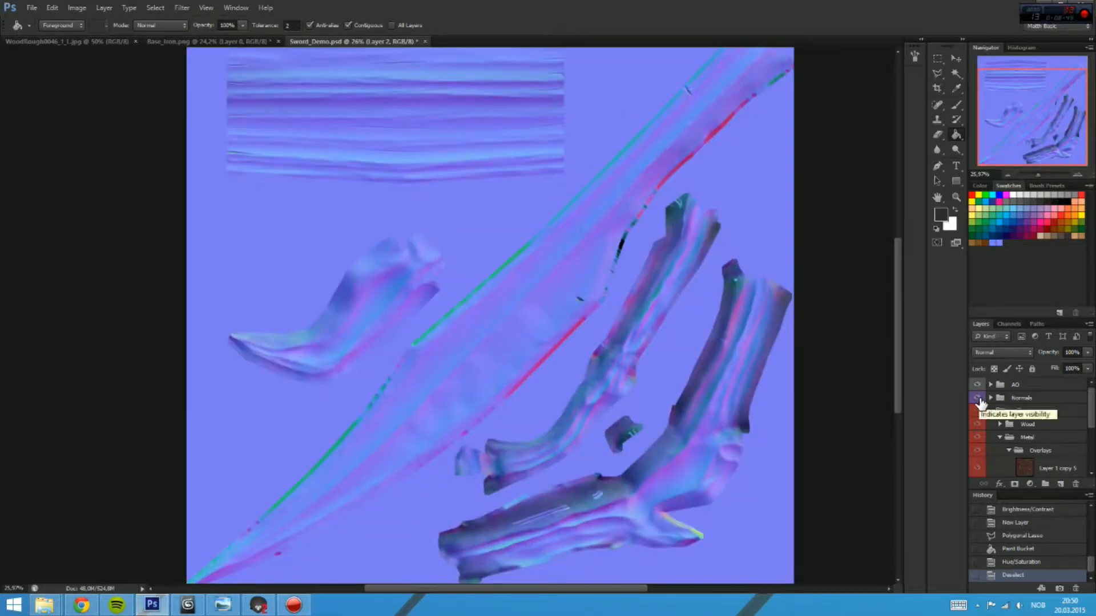
click(977, 398)
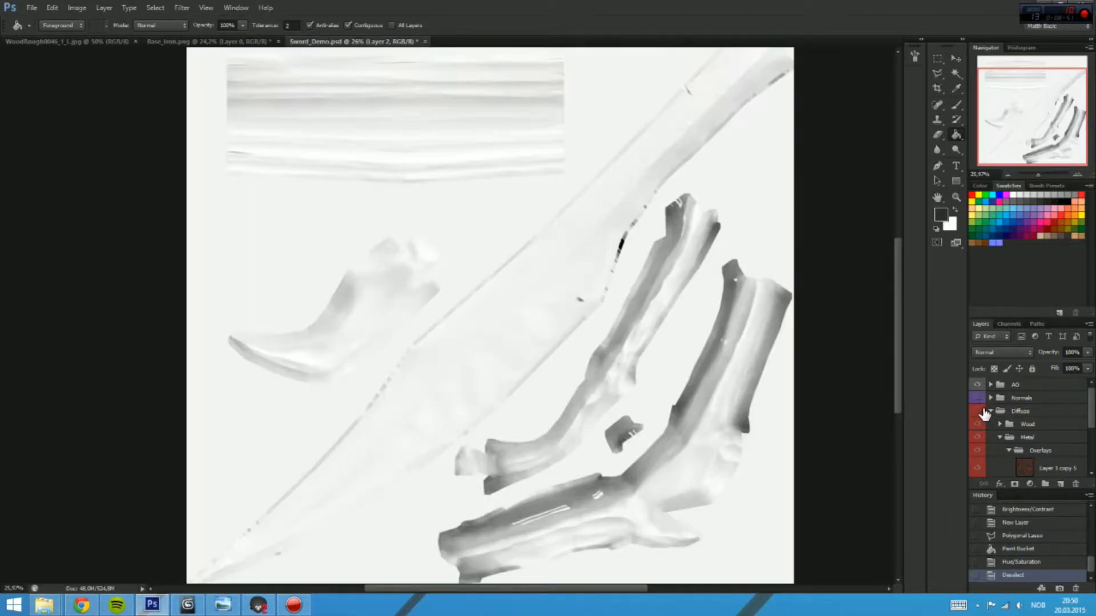
click(977, 411)
drag(628, 211, 407, 539)
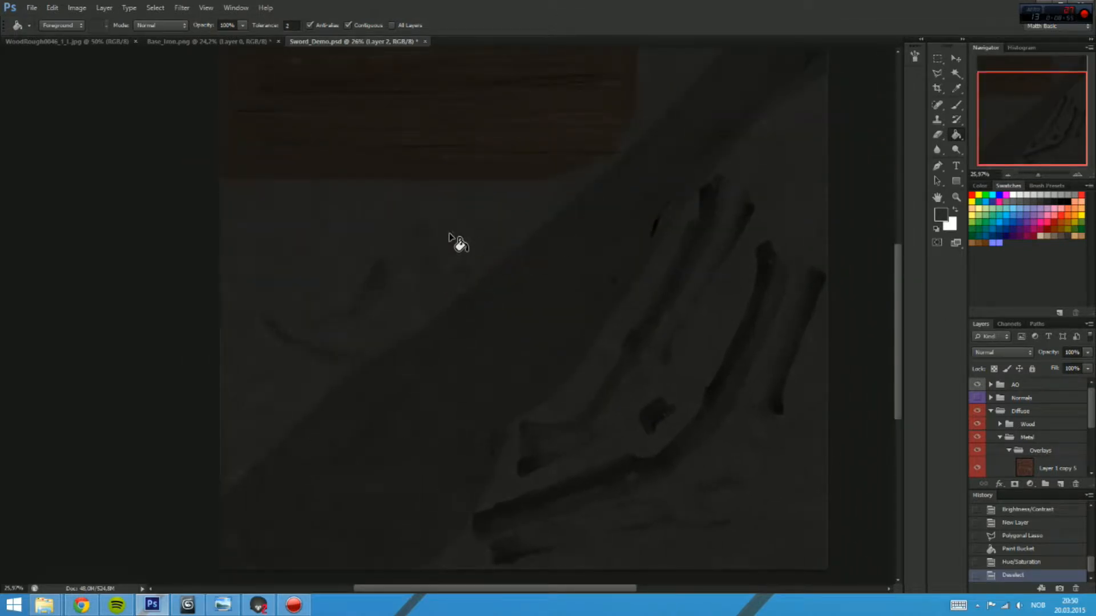
drag(457, 209, 444, 284)
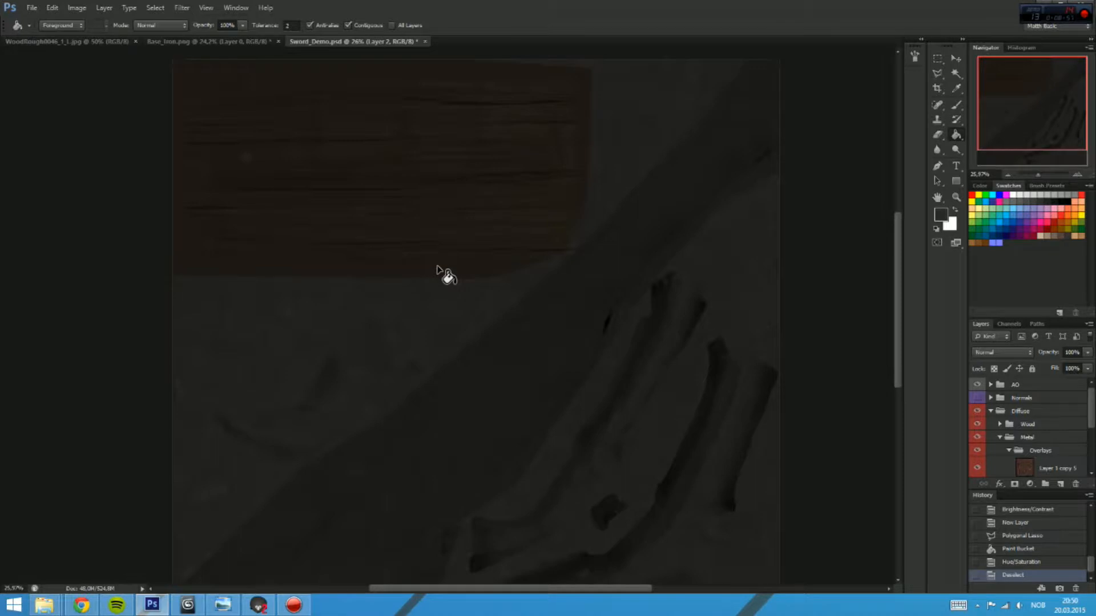
Step: Start saving a copy of the document with Targa as the file format
click(31, 7)
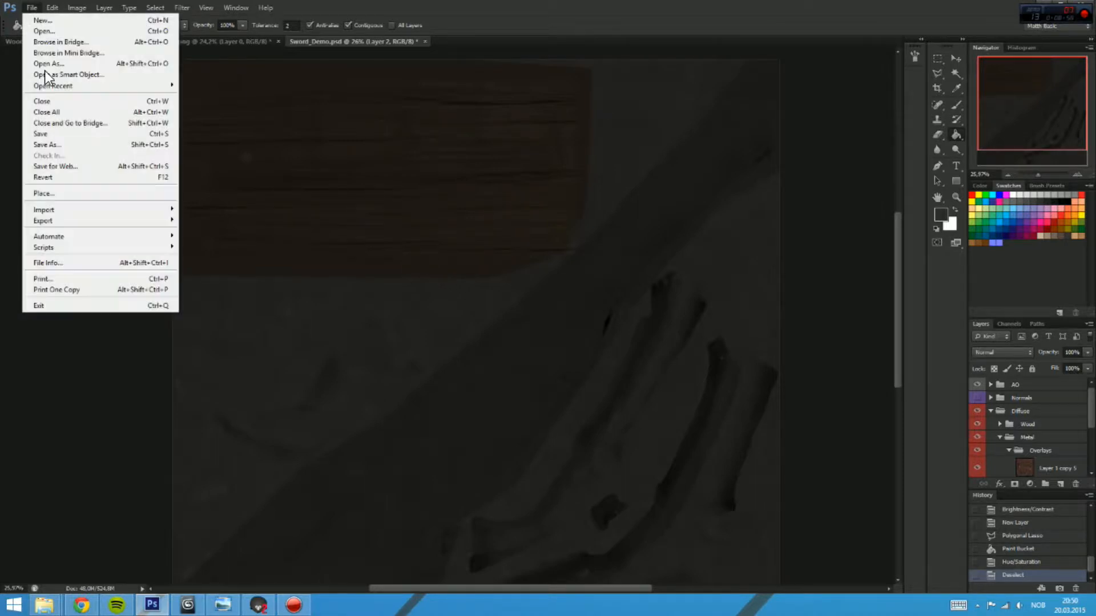
click(92, 146)
click(238, 327)
click(238, 327)
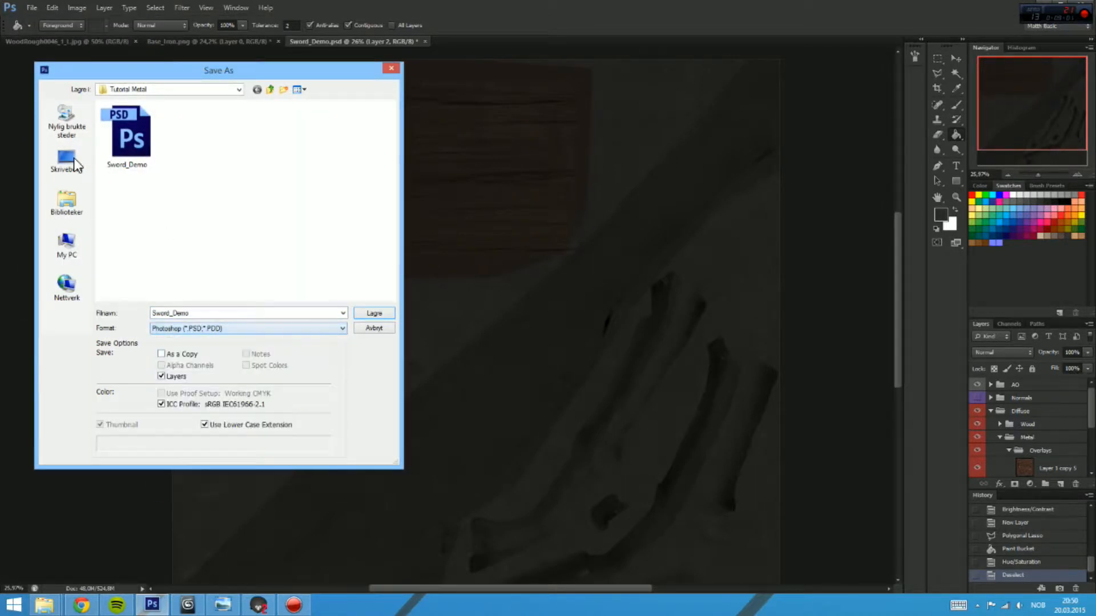
click(67, 160)
click(234, 329)
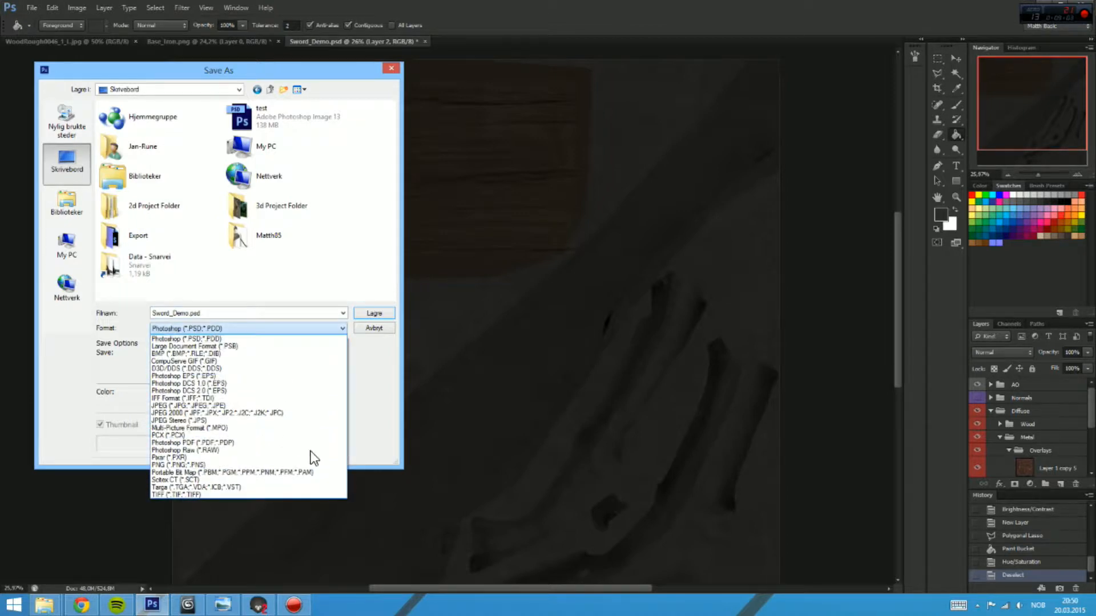
click(282, 486)
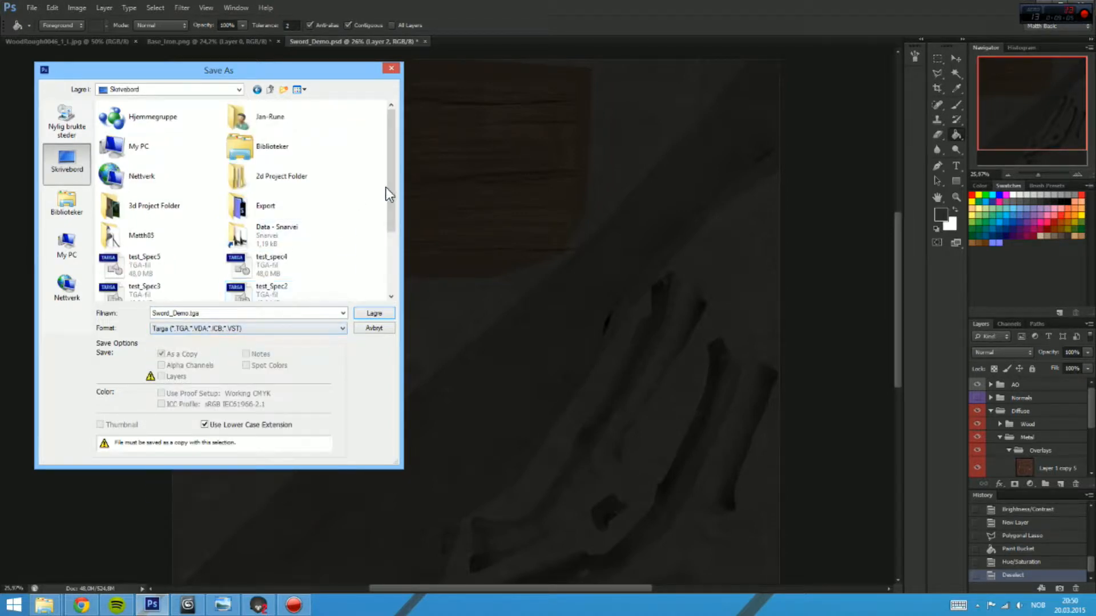
Step: Save the copy as Sword_Demo_Diffuse.tga in the Tutorial Metal folder at 24 bits/pixel
double_click(170, 229)
click(200, 145)
double_click(200, 146)
key(BackSpace)
double_click(126, 140)
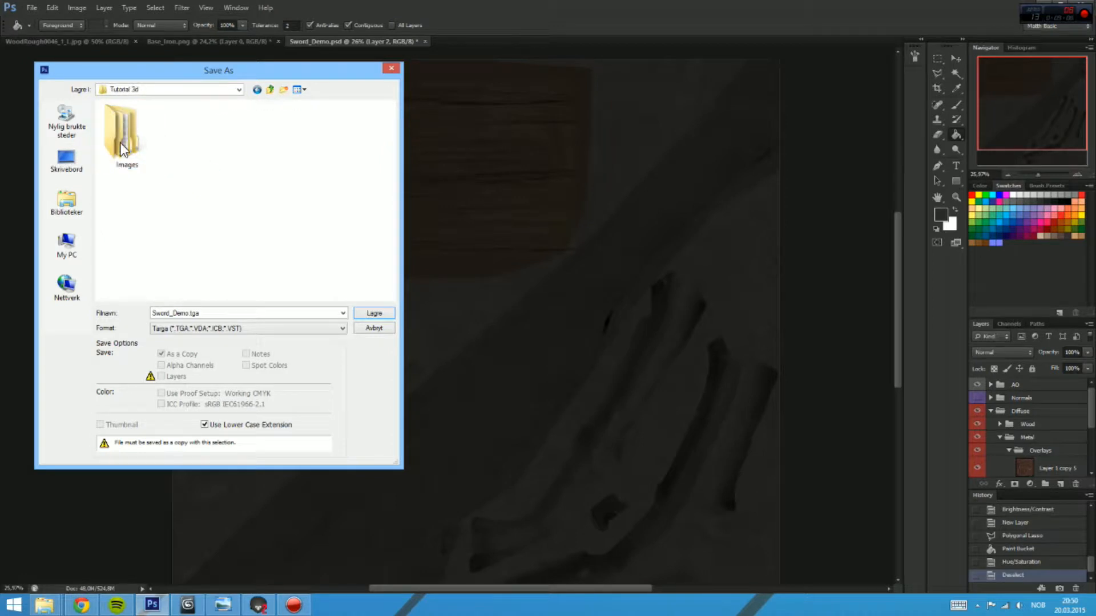
key(BackSpace)
double_click(186, 140)
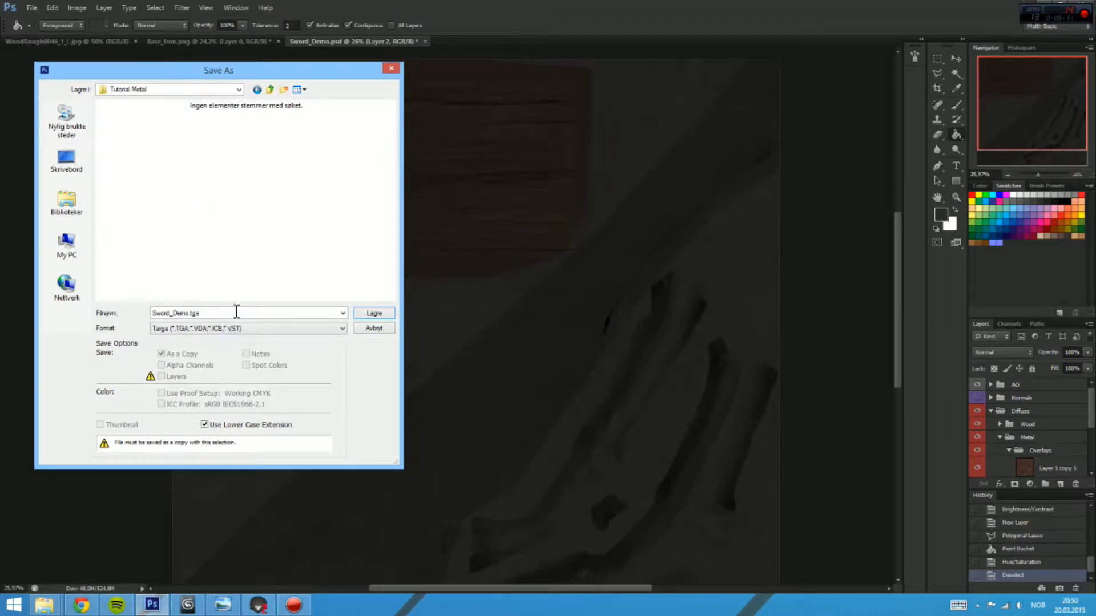
click(195, 314)
key(Return)
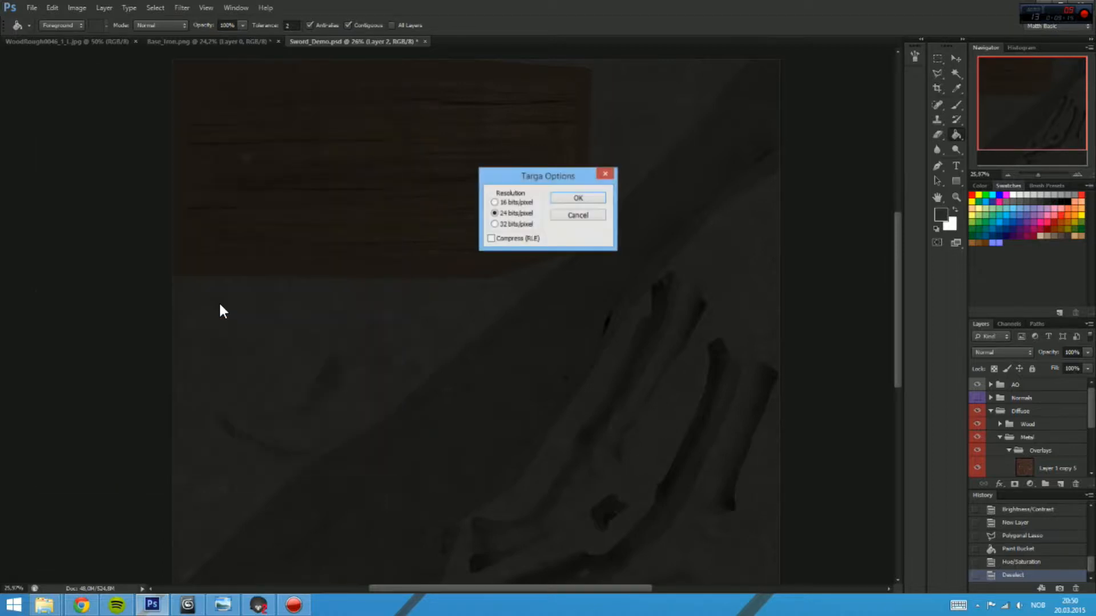
click(564, 197)
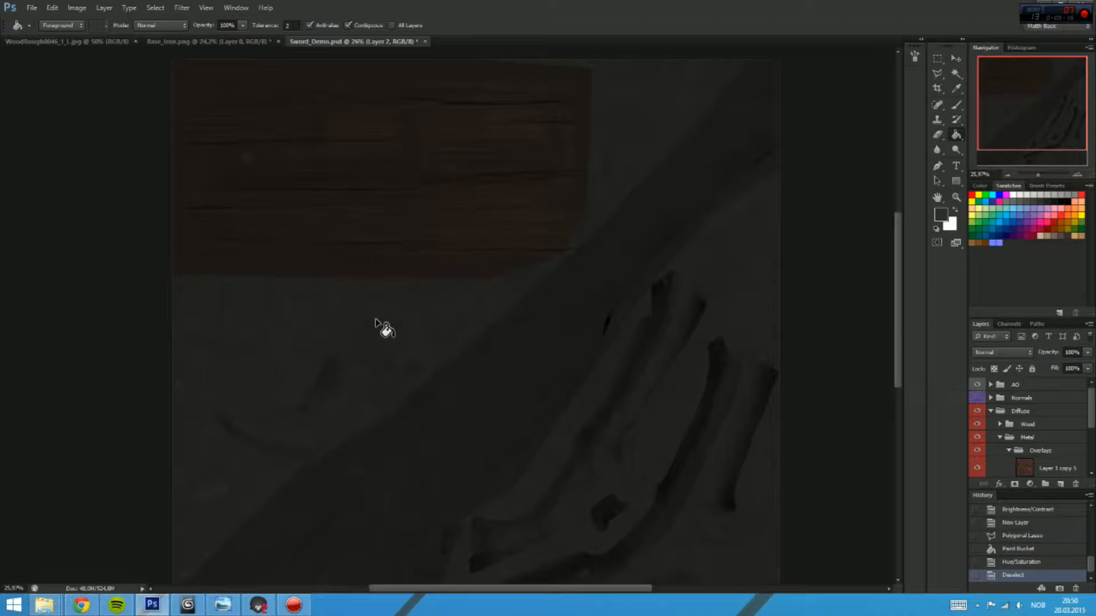
Step: Switch to 3ds Max, load Sword_Demo_Diffuse.tga as the sword material's diffuse map, and inspect the textured model
click(202, 607)
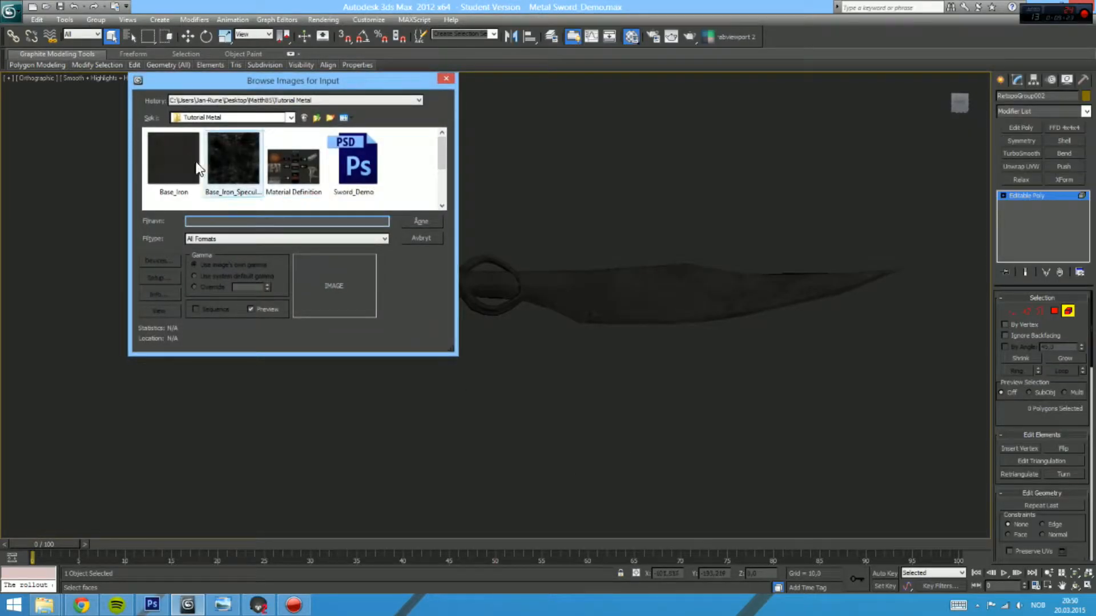
click(355, 170)
scroll(355, 178, down, 1)
scroll(260, 185, down, 1)
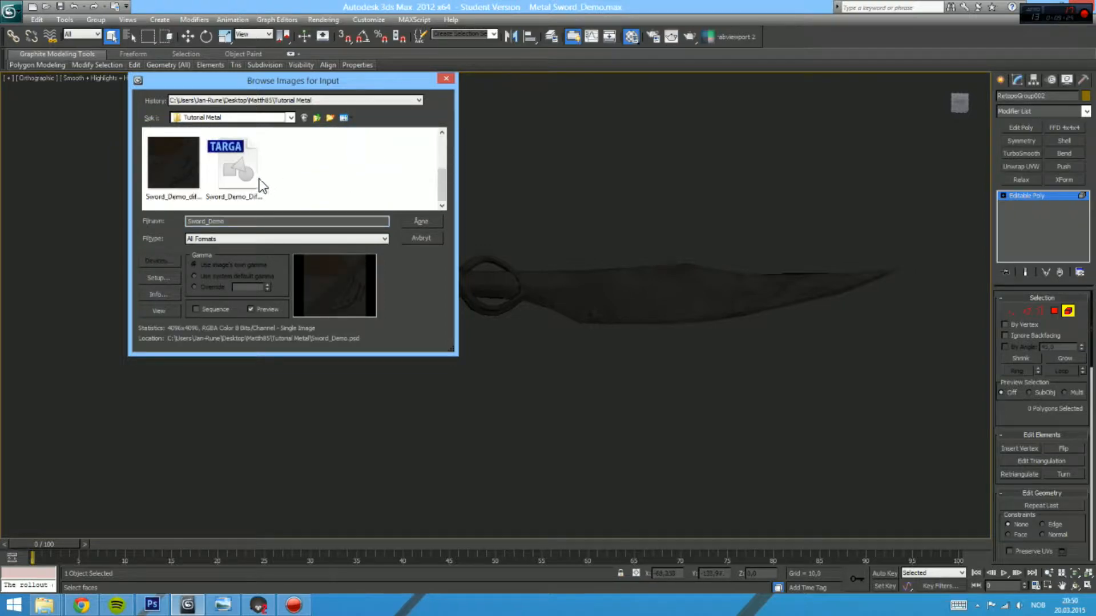
double_click(259, 186)
scroll(538, 289, down, 2)
scroll(490, 300, up, 5)
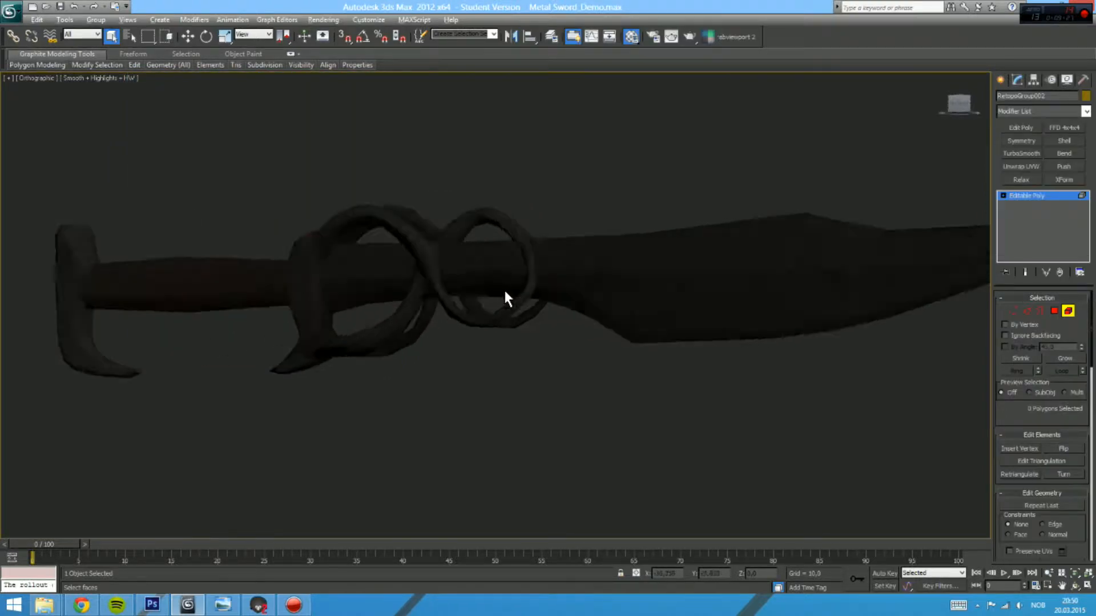
drag(504, 291, 560, 296)
scroll(440, 297, down, 2)
drag(423, 298, 393, 350)
scroll(404, 284, up, 3)
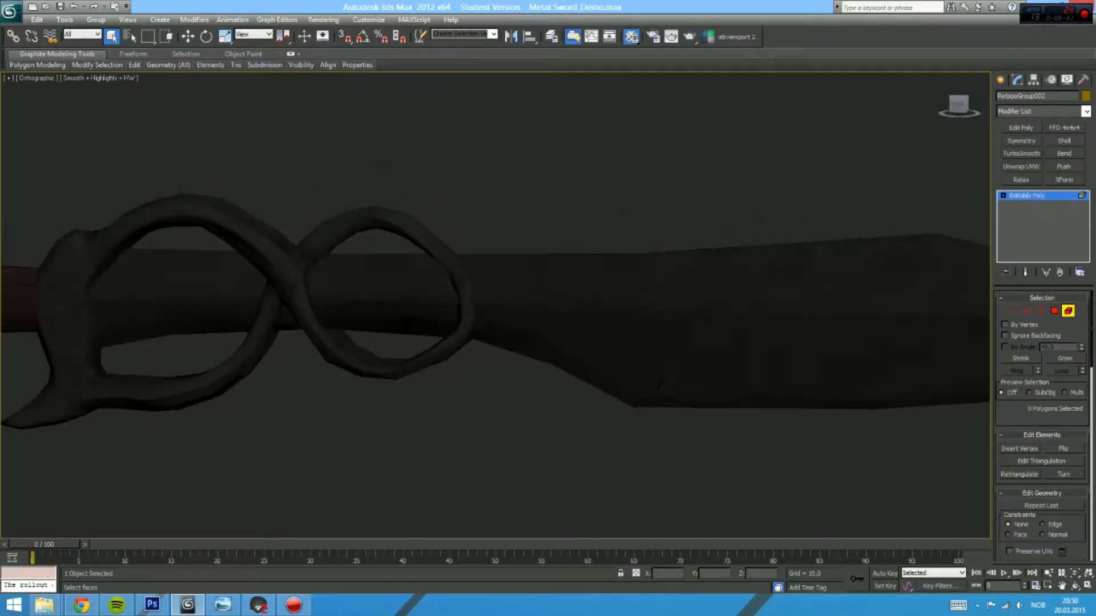
Step: Try a specular strength of 1 on the sword's material and reset it
key(m)
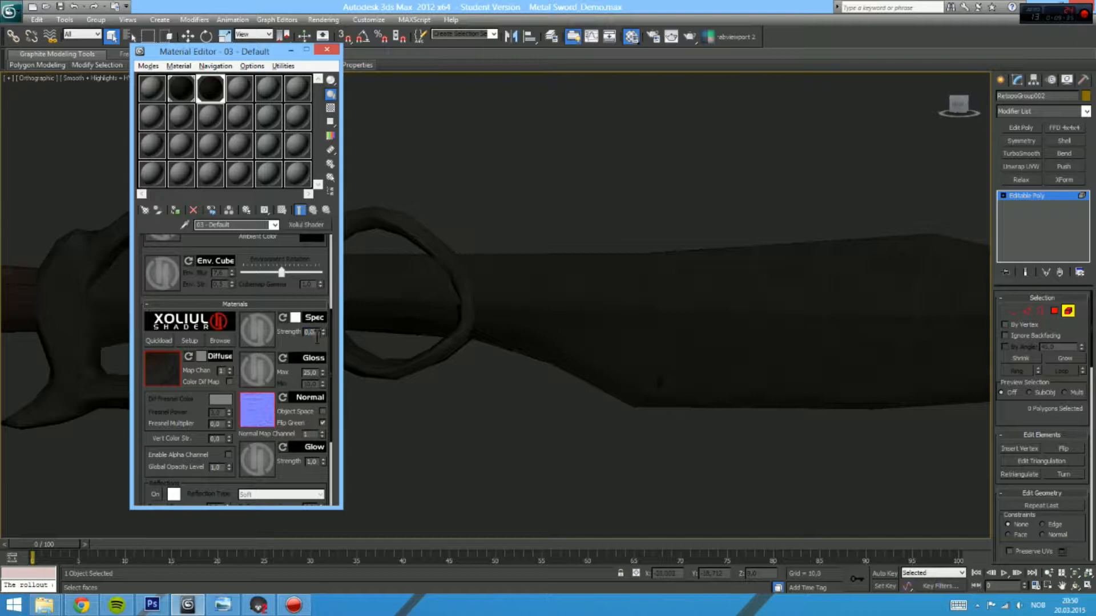
text(1)
key(Tab)
scroll(636, 308, down, 3)
mouse_move(636, 308)
mouse_down()
mouse_move(641, 281)
mouse_move(641, 308)
mouse_move(631, 302)
mouse_up()
right_click(323, 332)
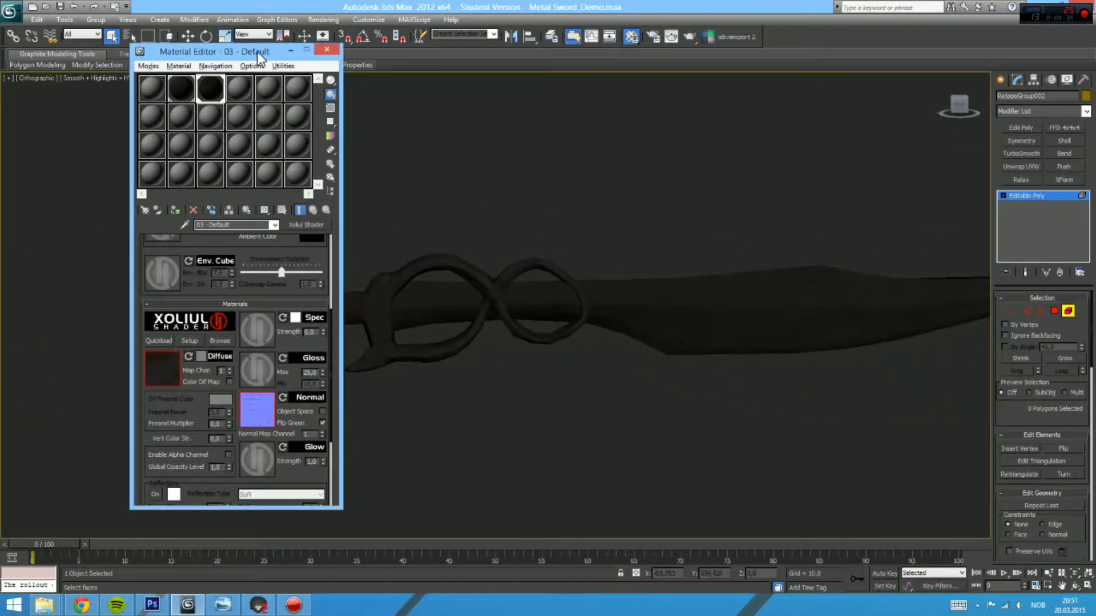
drag(257, 53, 258, 57)
key(m)
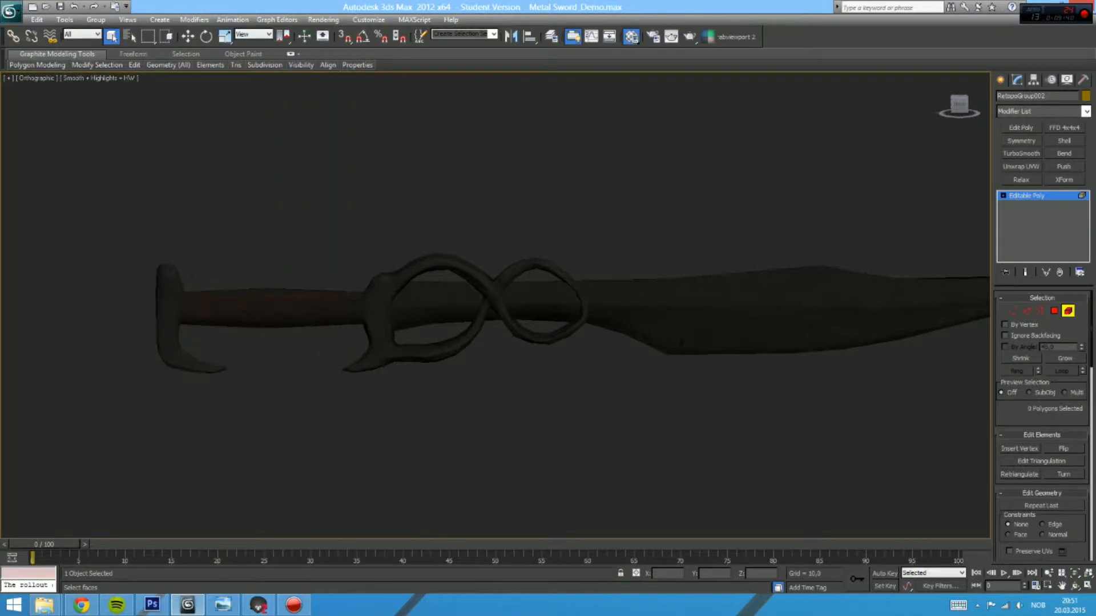
Step: Switch to Marmoset Toolbag, remove the material's specular map, and load Sword_Demo_Diffuse.tga as the albedo map
click(259, 607)
click(477, 356)
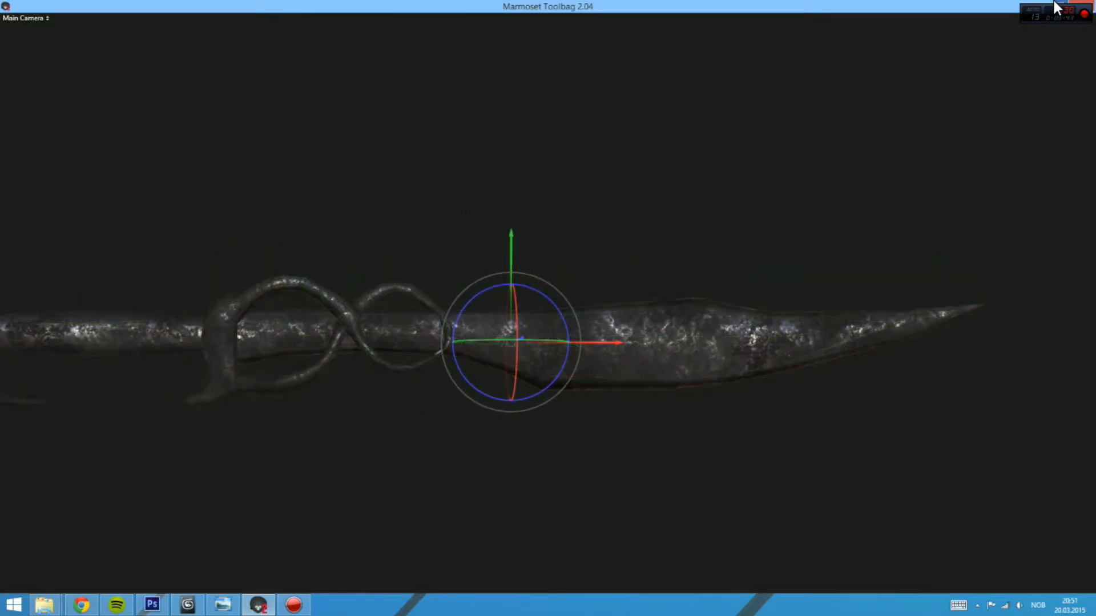
key(Escape)
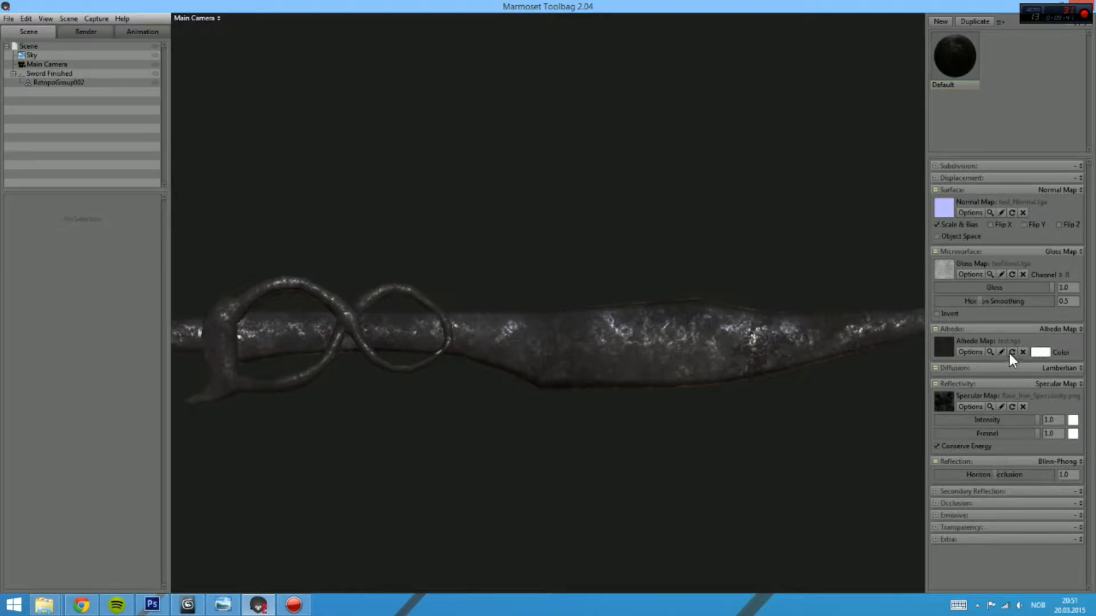
click(1022, 406)
click(943, 346)
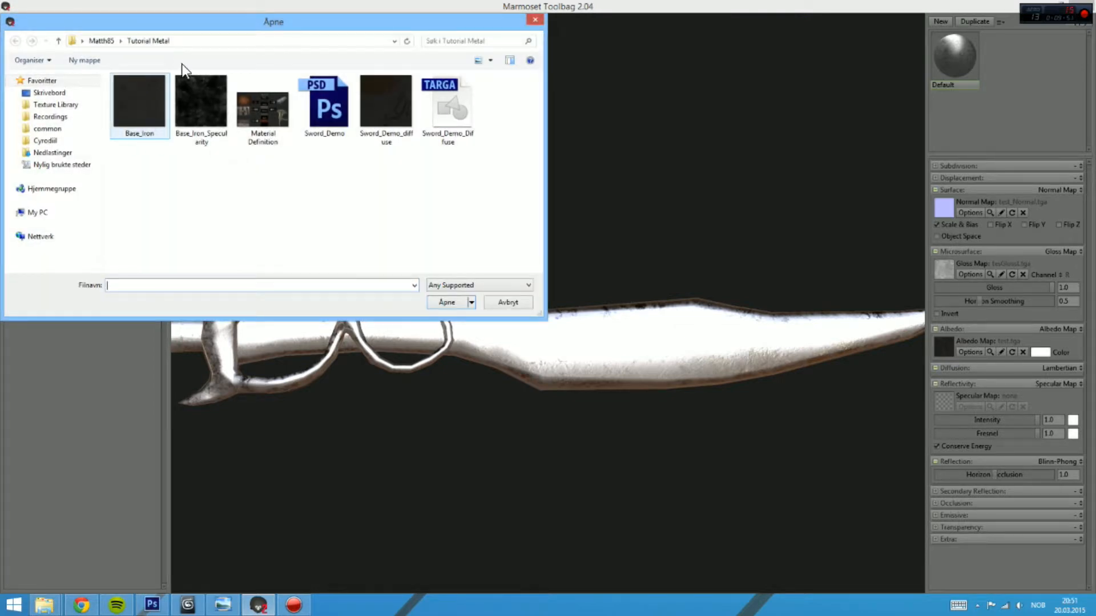
double_click(454, 111)
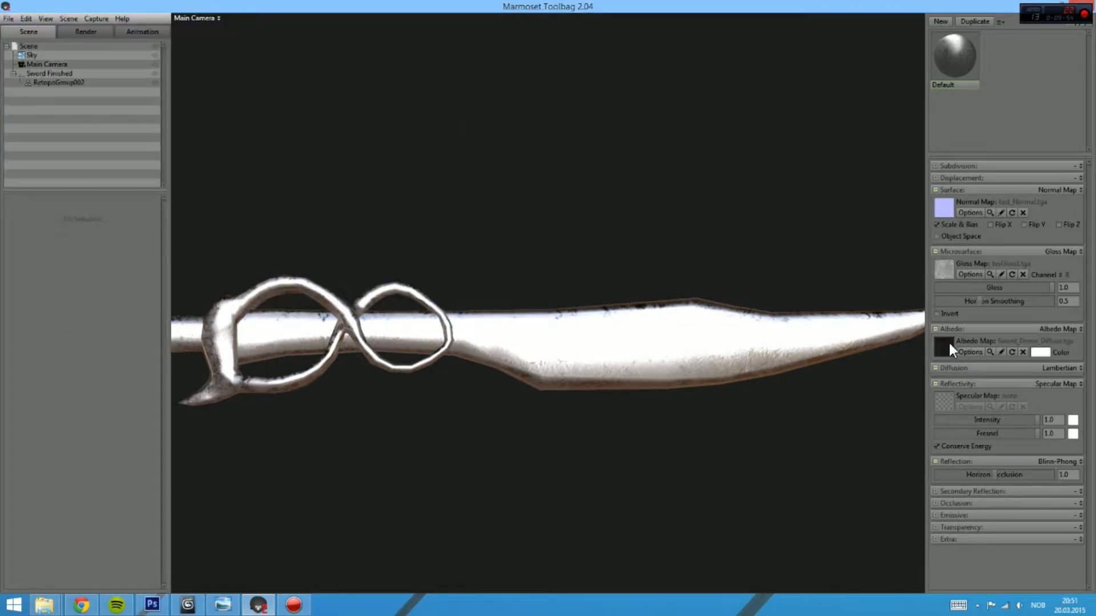
Step: Remove the gloss map, lower gloss and specular intensity to their minimum, and inspect the sword without the interface
click(1022, 275)
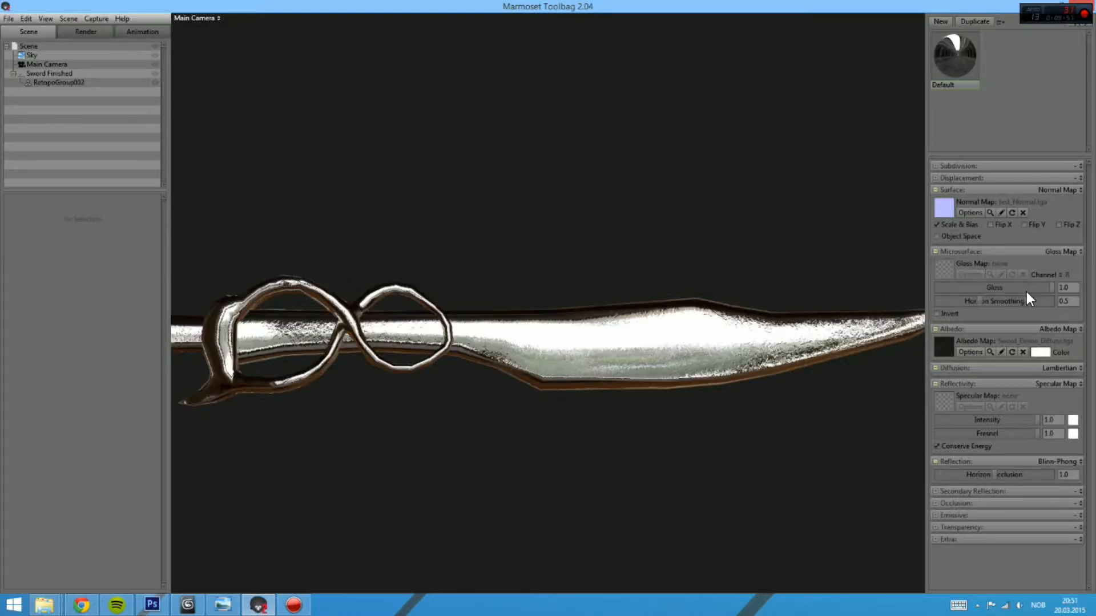
drag(1027, 289, 932, 289)
drag(987, 420, 940, 244)
key(Tab)
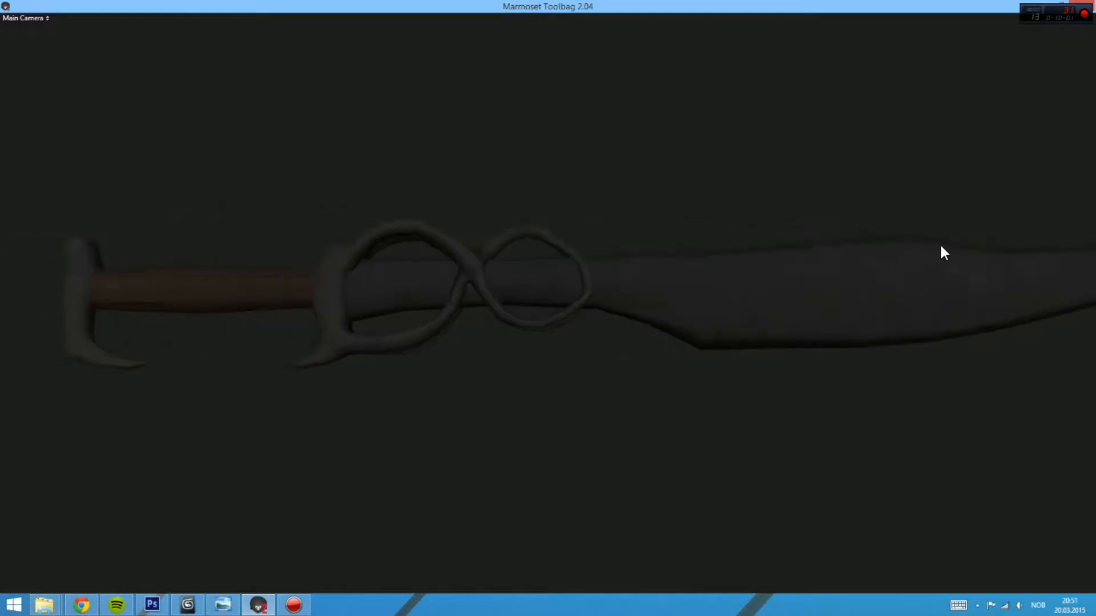
scroll(856, 243, up, 4)
drag(755, 235, 577, 255)
scroll(906, 311, up, 5)
Step: Switch to 3ds Max and examine the diffuse texture on the blade and ring guard
click(187, 605)
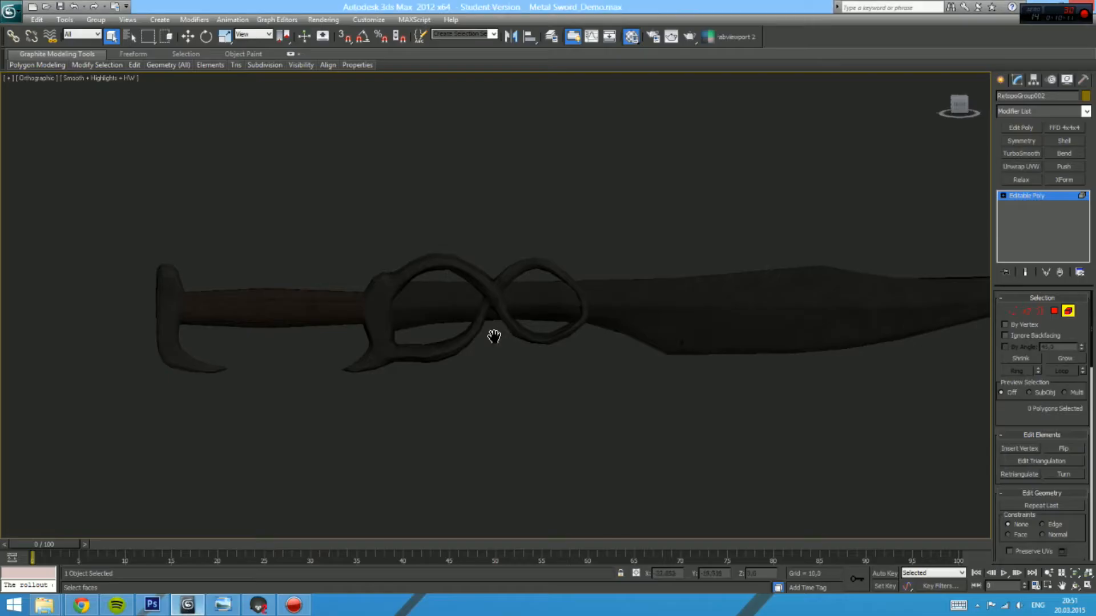
scroll(507, 328, up, 5)
drag(494, 337, 675, 311)
scroll(675, 310, down, 2)
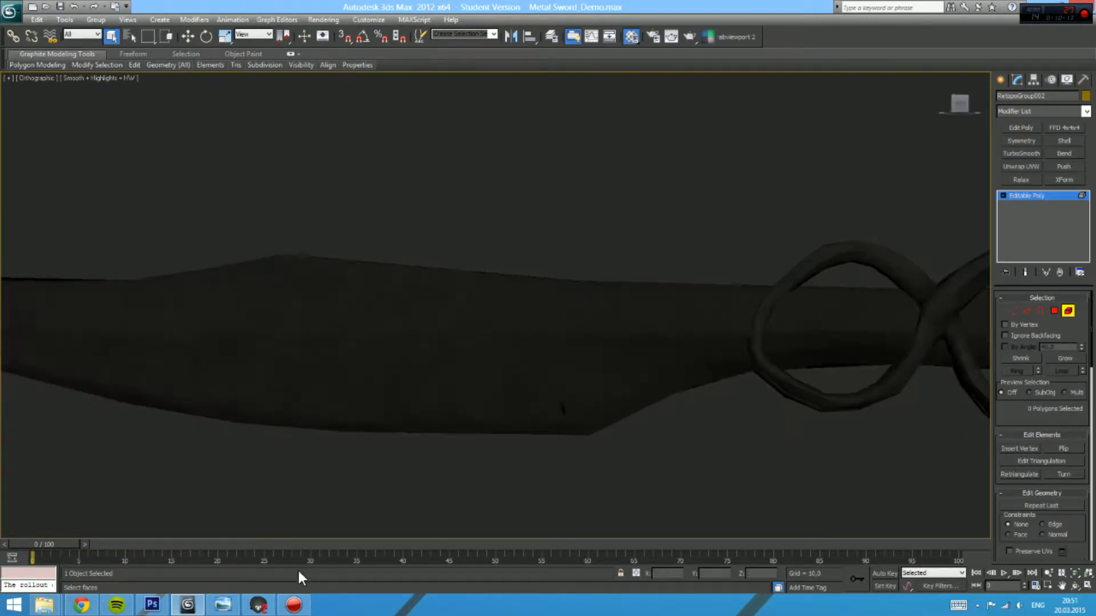
Step: Switch to Photoshop and show the Wireframe layer in the AO group over the texture
click(152, 605)
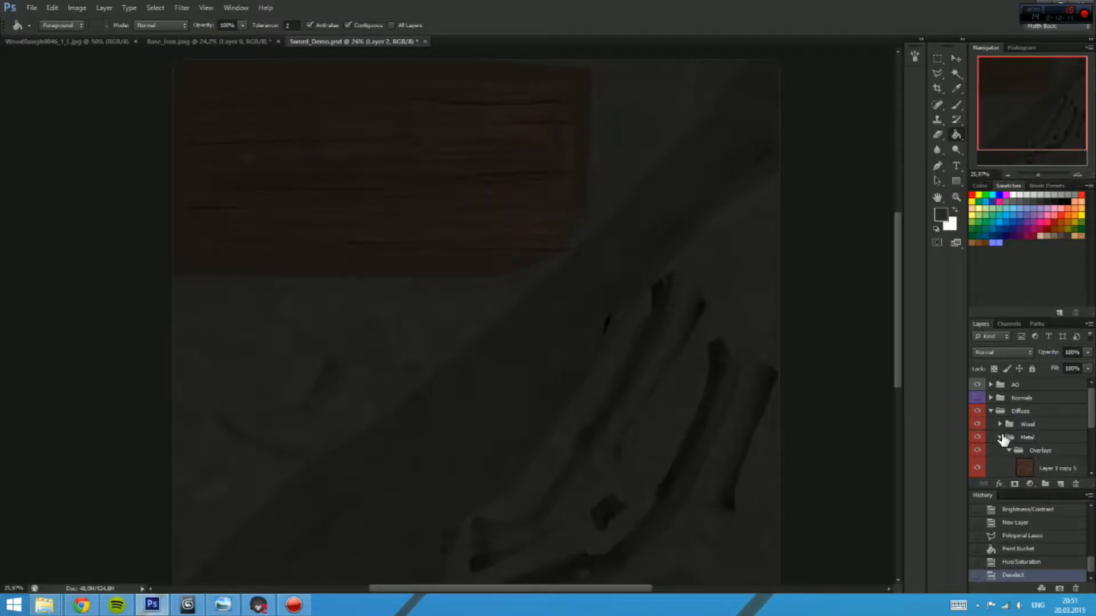
click(992, 385)
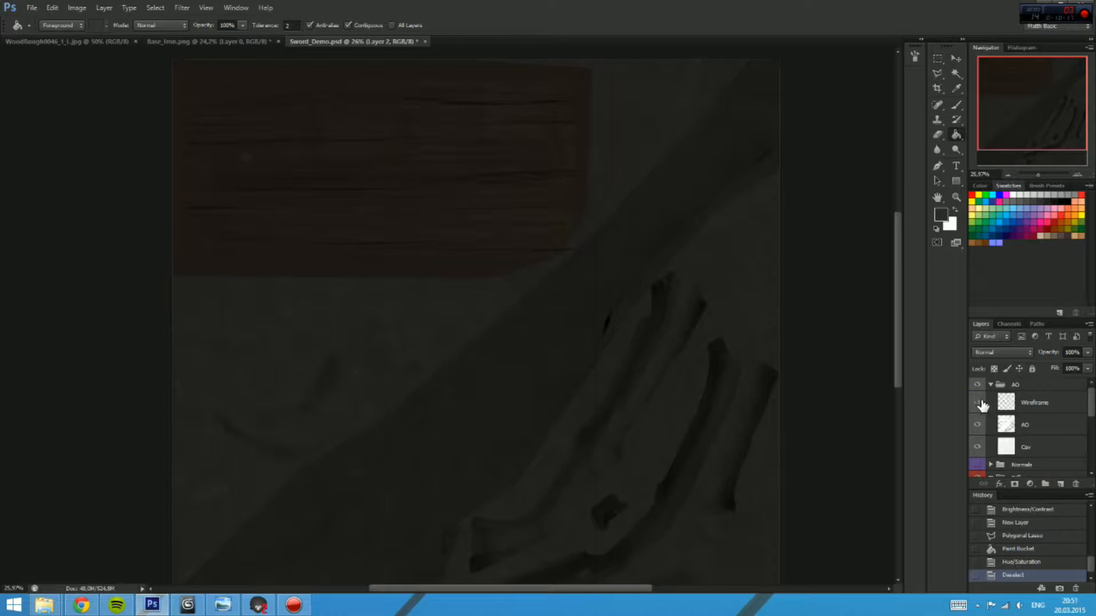
drag(446, 484, 512, 359)
drag(425, 362, 487, 366)
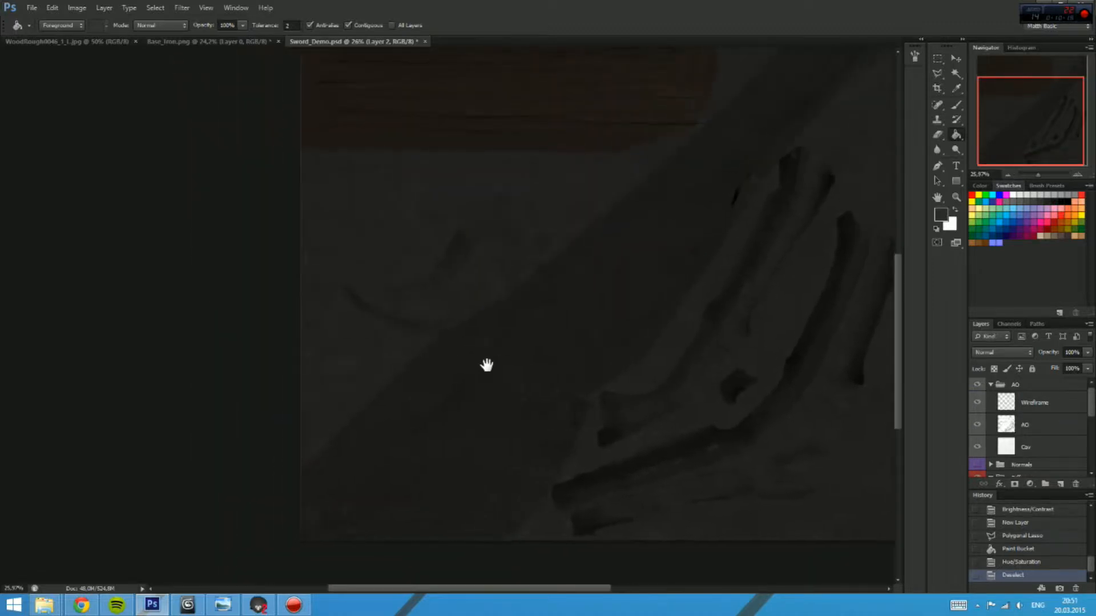
drag(574, 413, 529, 383)
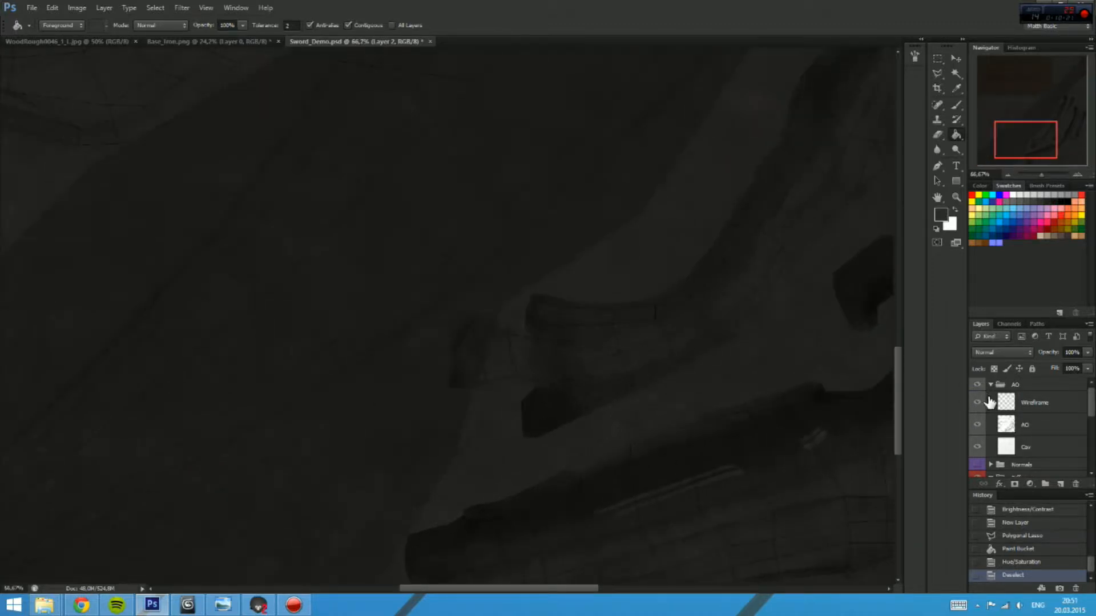
click(991, 385)
Step: Outline the small guard UV piece overlapped by the blade fill with the Polygonal Lasso and clear that area from Layer 2
scroll(1066, 445, down, 10)
key(l)
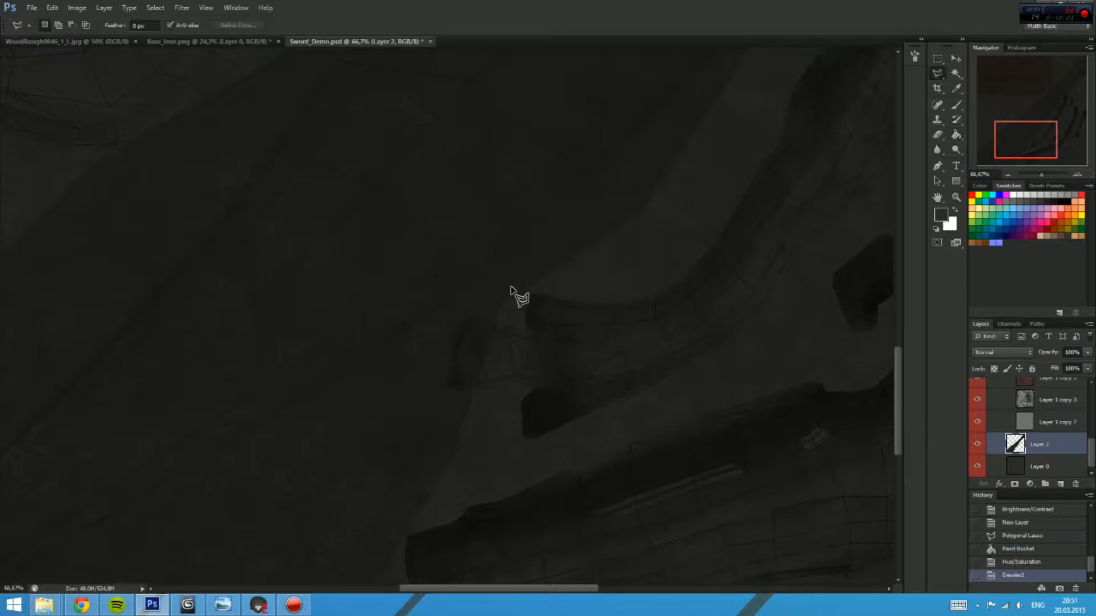
click(506, 294)
click(435, 321)
click(401, 408)
click(495, 438)
drag(532, 360, 539, 251)
double_click(534, 239)
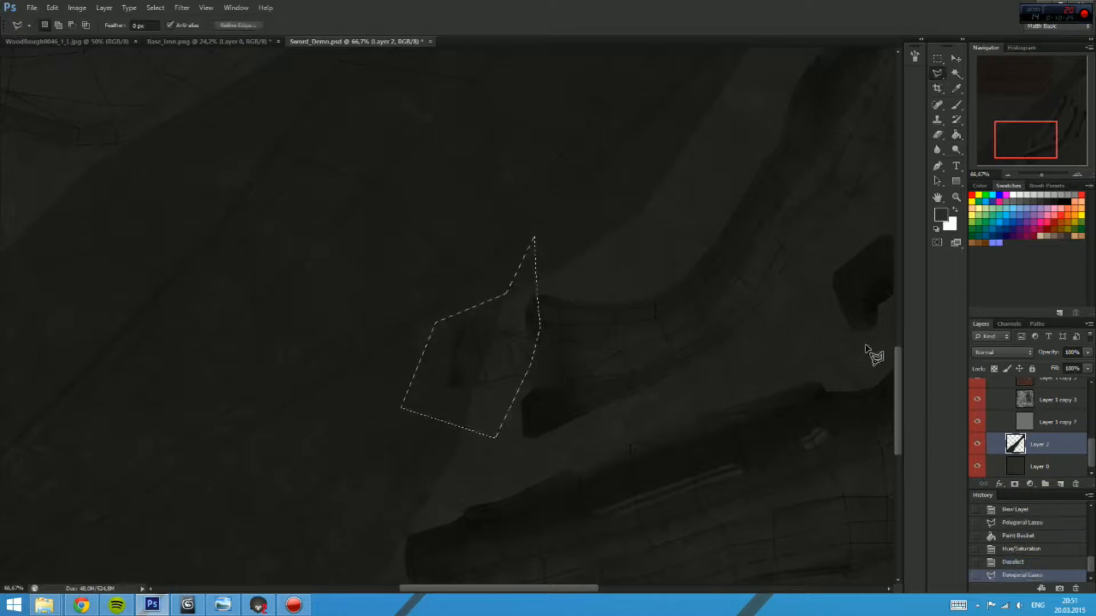
key(Delete)
key(Delete)
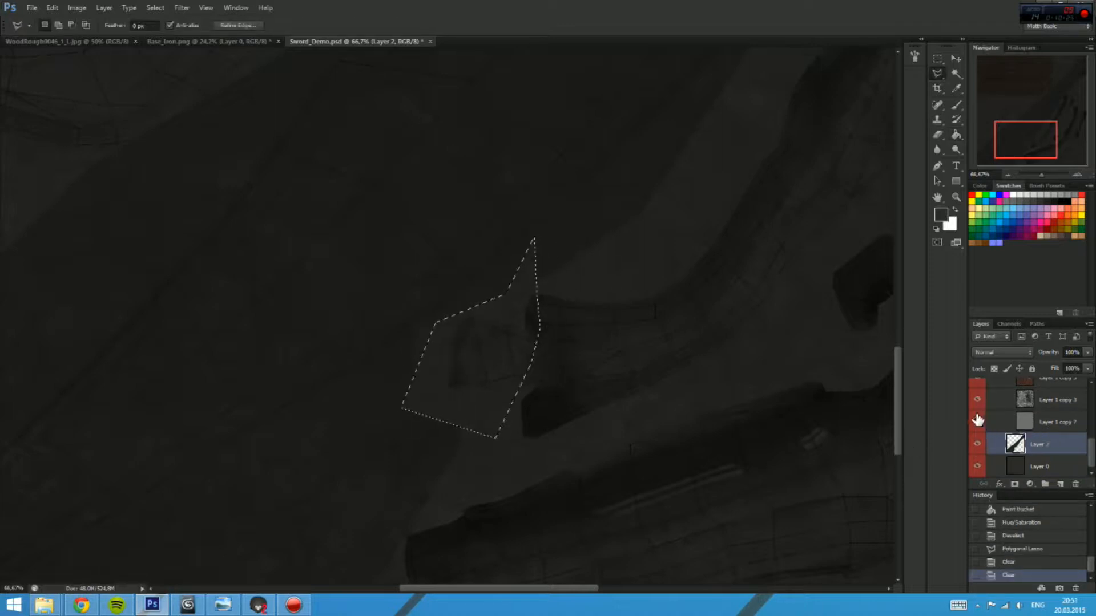
Step: Clear the selection around the small guard UV piece and look over the texture around it
key(ctrl+d)
drag(650, 318, 600, 313)
mouse_move(741, 232)
mouse_down()
mouse_move(607, 318)
mouse_move(699, 274)
mouse_move(785, 272)
mouse_up()
Step: Switch to 3ds Max and examine the wood texture and shading along the sword's handle
click(190, 605)
scroll(841, 308, down, 4)
drag(842, 308, 942, 286)
scroll(513, 265, up, 5)
drag(514, 265, 492, 263)
scroll(492, 263, up, 6)
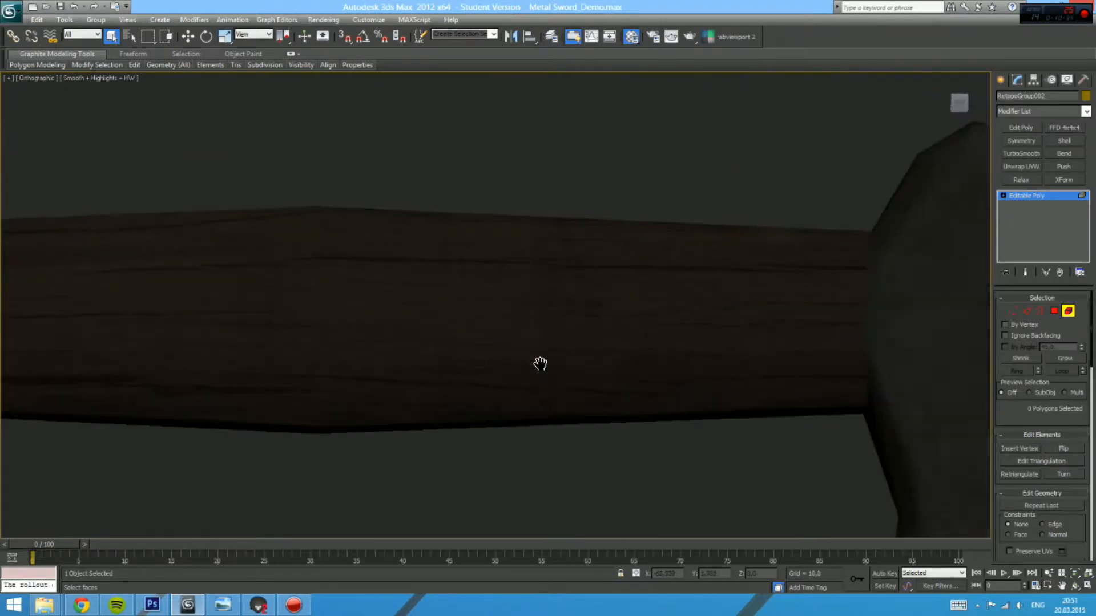
drag(609, 323, 428, 330)
scroll(428, 329, down, 4)
click(607, 257)
drag(607, 257, 587, 277)
scroll(492, 284, up, 3)
drag(493, 284, 508, 284)
Step: Select the whole handle element, assign it to smoothing group 2, and deselect it
key(r)
drag(443, 270, 570, 234)
key(4)
scroll(474, 245, down, 2)
click(582, 200)
key(5)
click(529, 252)
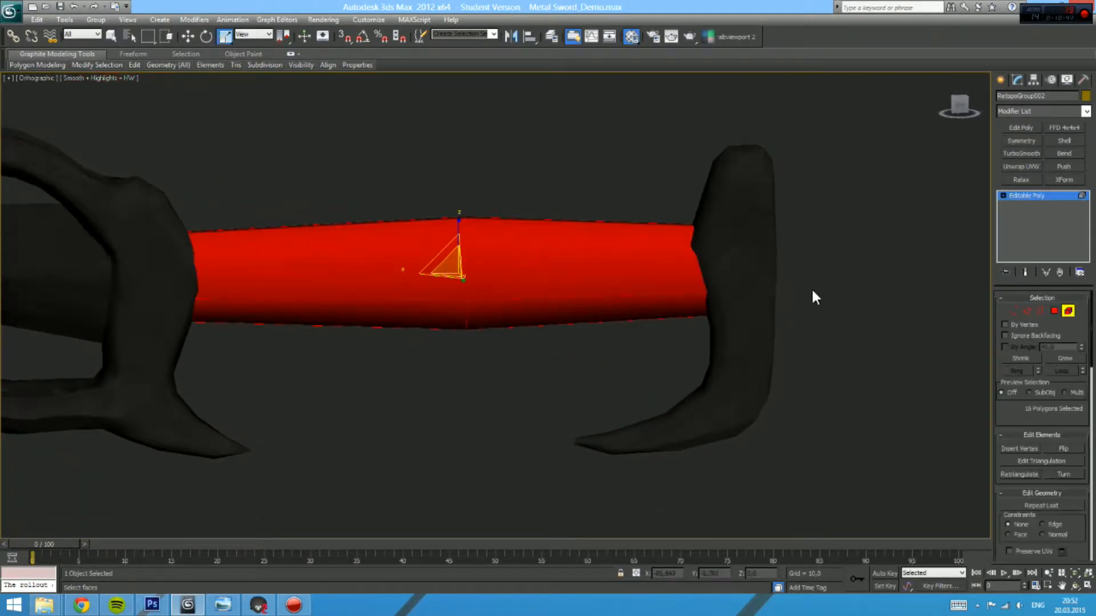
drag(1090, 337, 1092, 490)
click(1014, 492)
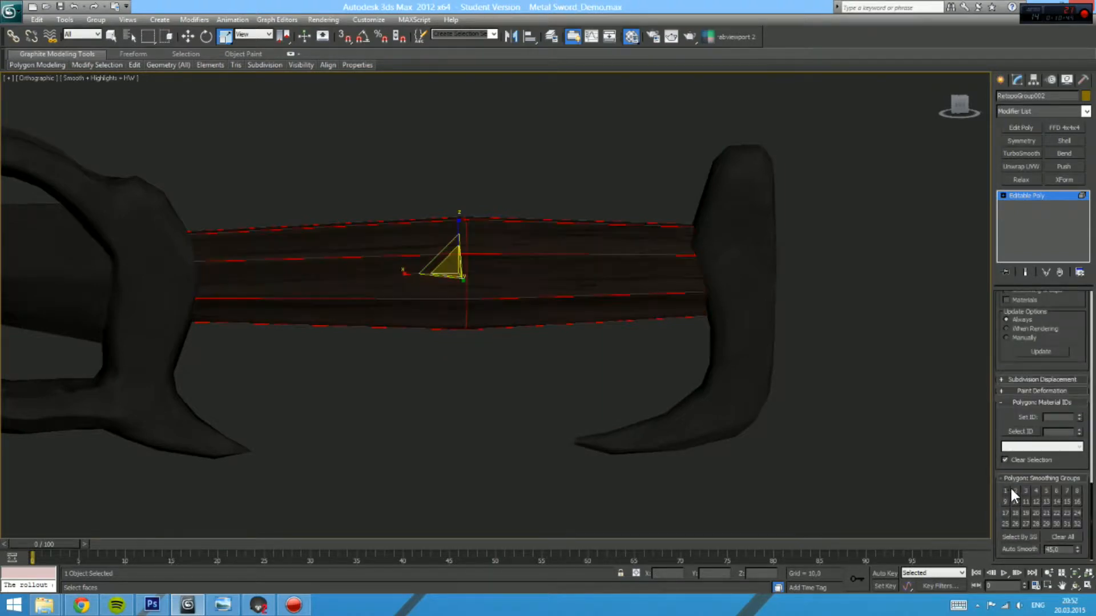
click(880, 359)
drag(613, 225, 624, 281)
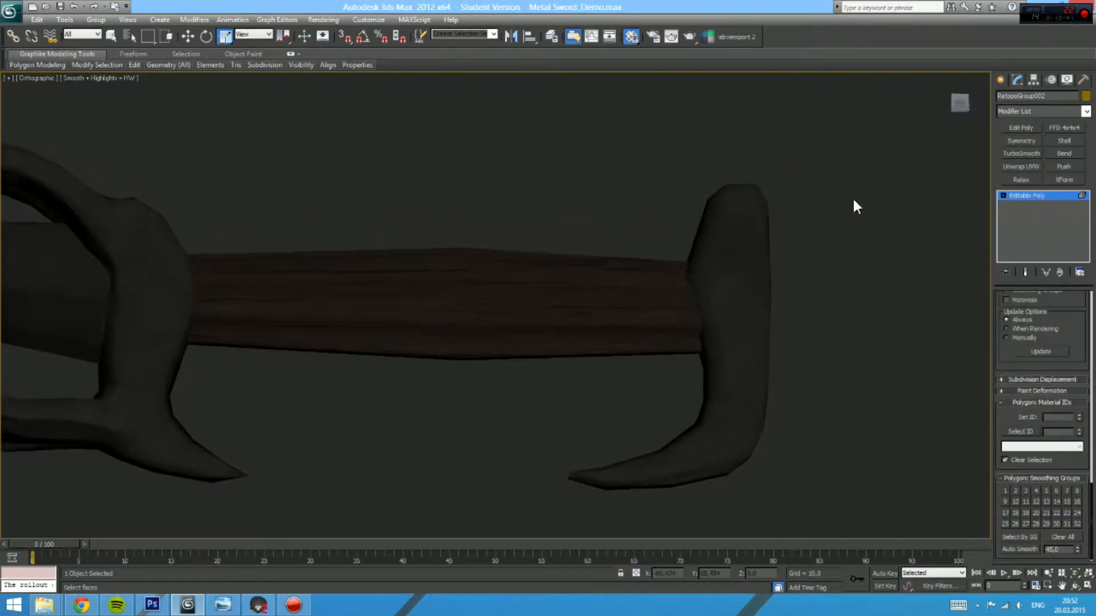
Step: Examine the handle in wireframe and shaded display, picking one polygon on it as a close-up focus
click(1043, 197)
key(F3)
key(F3)
mouse_move(587, 335)
mouse_down()
mouse_move(552, 316)
mouse_move(535, 392)
mouse_move(639, 323)
mouse_move(709, 245)
mouse_move(495, 252)
mouse_up()
key(4)
click(536, 392)
key(z)
scroll(709, 245, down, 5)
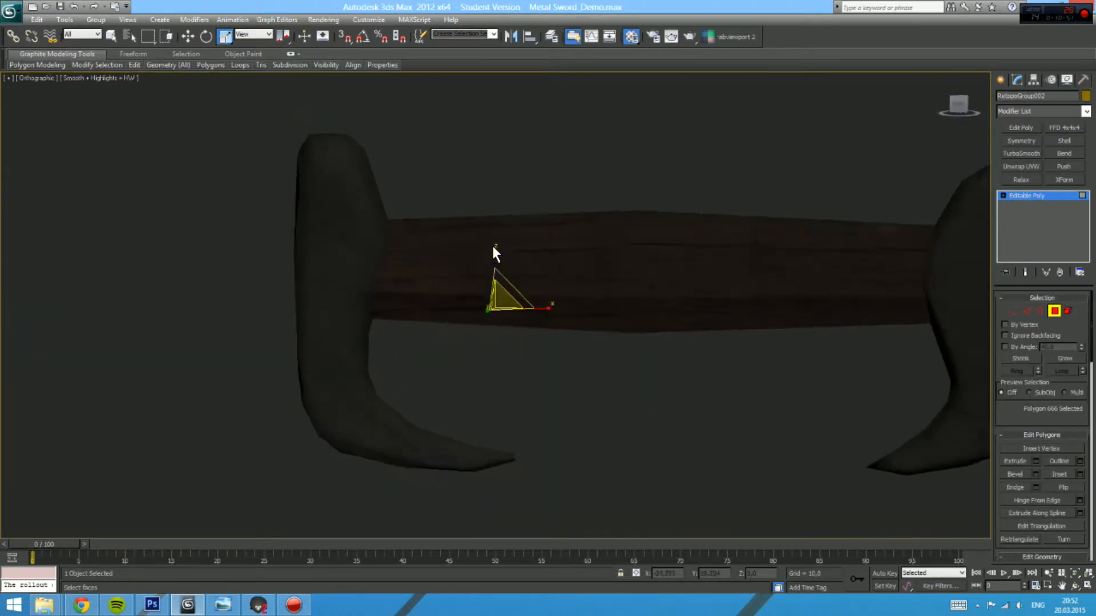
drag(572, 185, 1067, 313)
drag(645, 308, 697, 325)
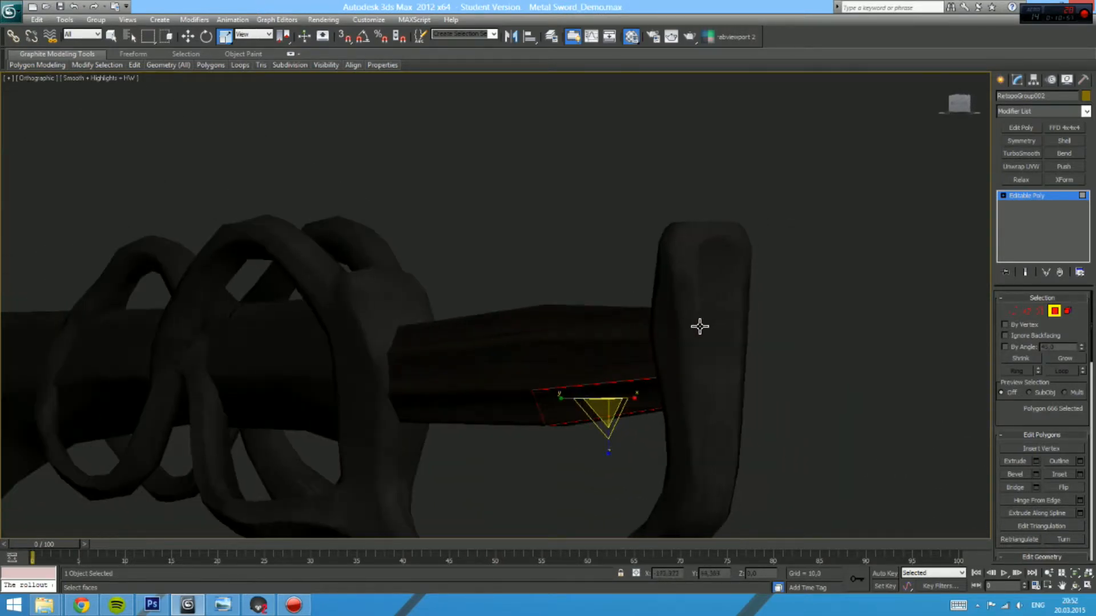
Step: Leave sub-object editing and examine the whole sword from handle to blade
key(5)
click(716, 311)
click(1067, 313)
drag(428, 345, 590, 325)
scroll(644, 257, up, 6)
scroll(589, 326, down, 2)
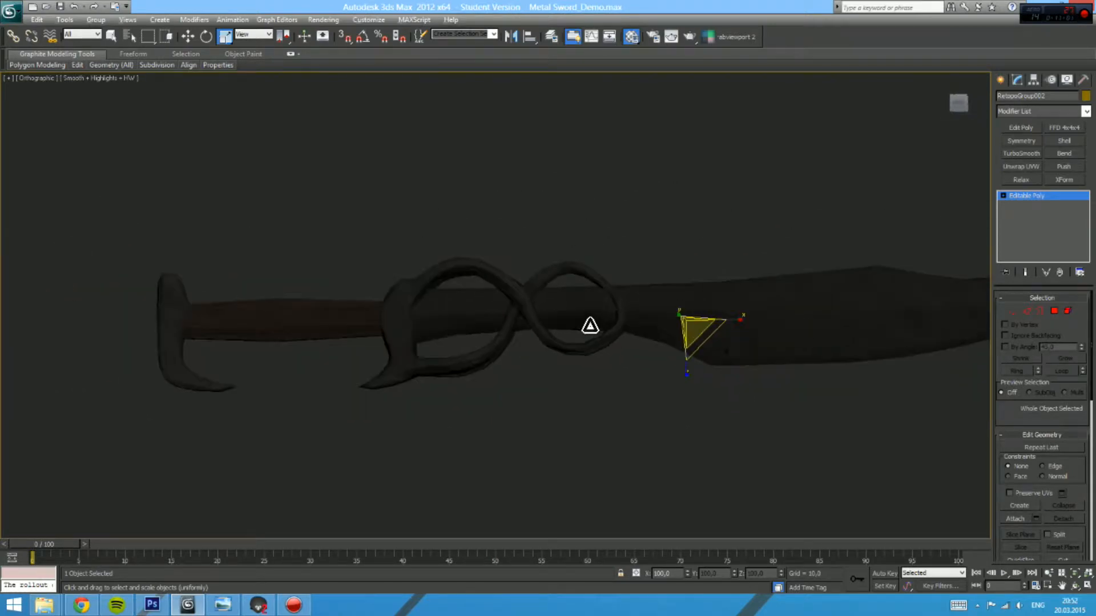
scroll(589, 325, up, 2)
Step: Switch to Photoshop, collapse the Overlays group, and create a group named Base inside the Metal group
click(156, 606)
drag(450, 349, 502, 268)
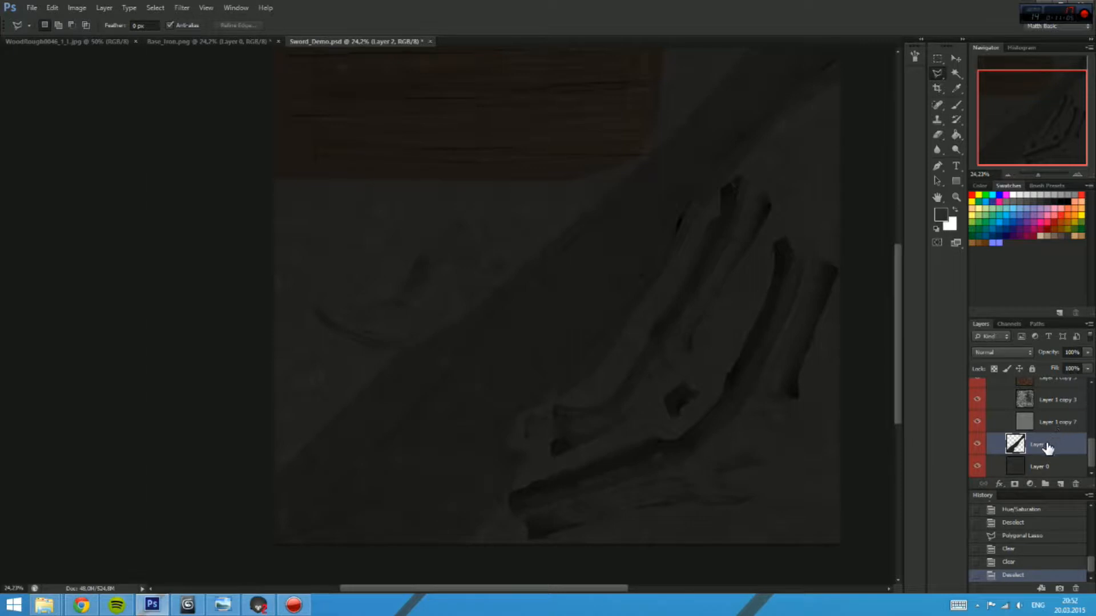
scroll(1007, 434, up, 3)
click(1009, 426)
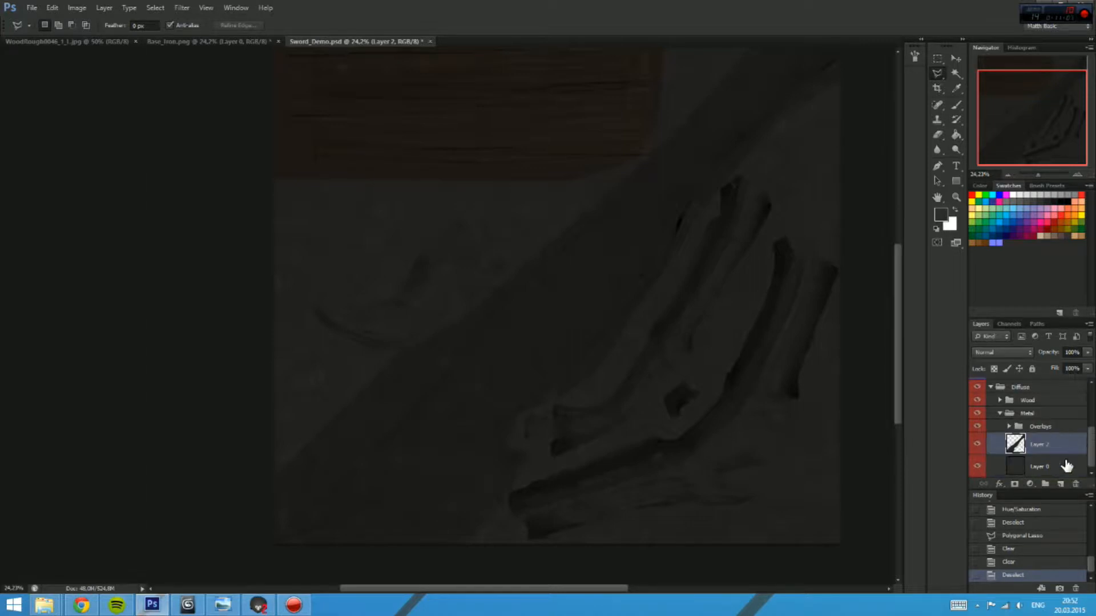
click(1045, 483)
double_click(1045, 440)
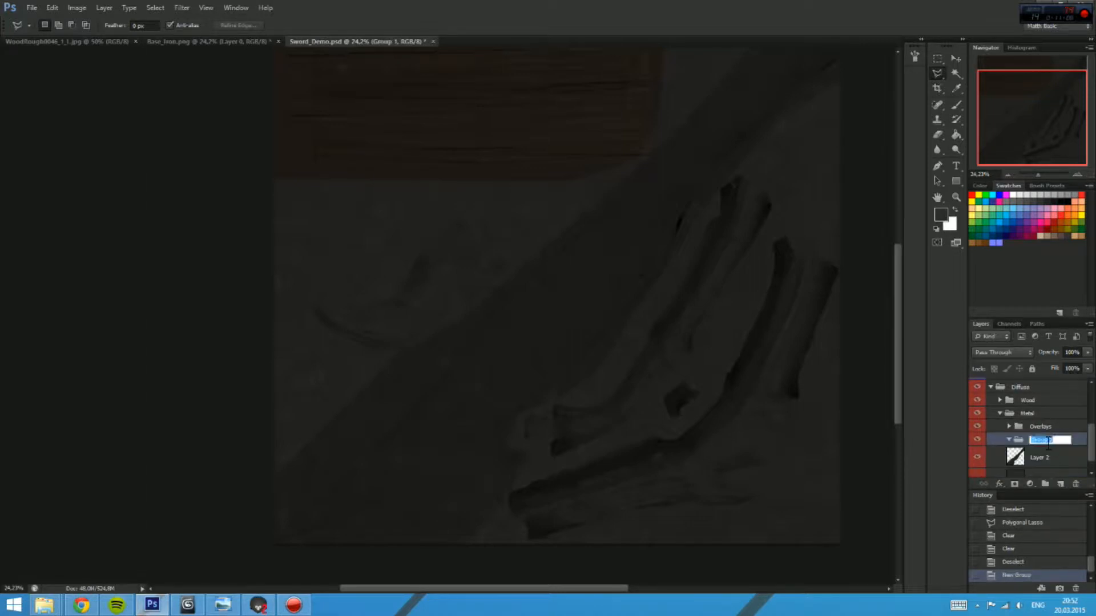
text(Base)
key(Return)
scroll(1046, 446, down, 1)
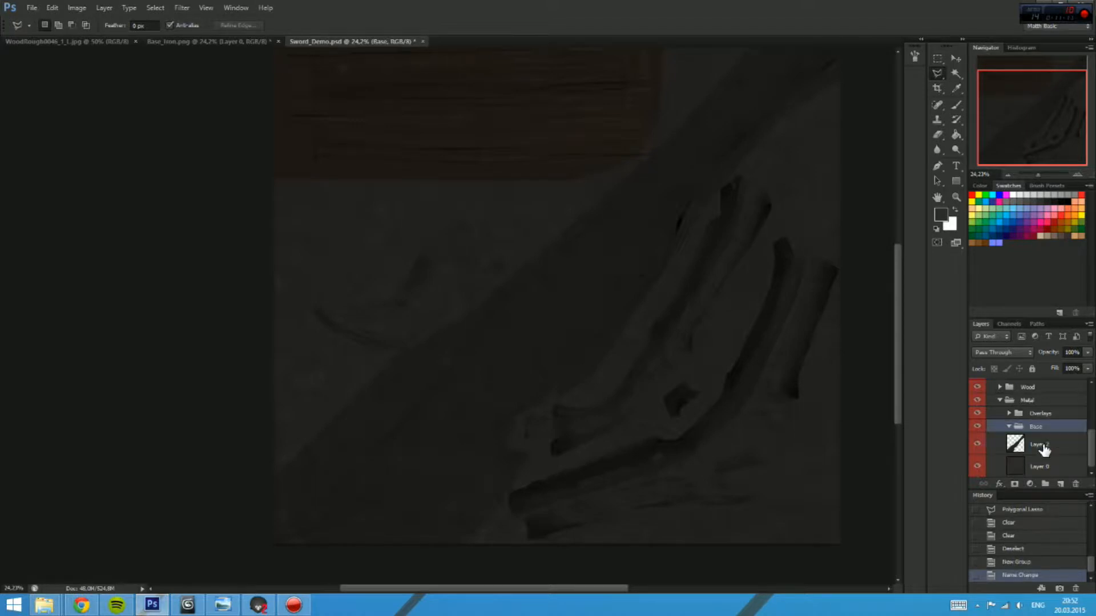
Step: Move Layer 2 and Layer 0 into the Base group and collapse it
click(1041, 466)
shift+click(1042, 446)
drag(1042, 445, 1043, 425)
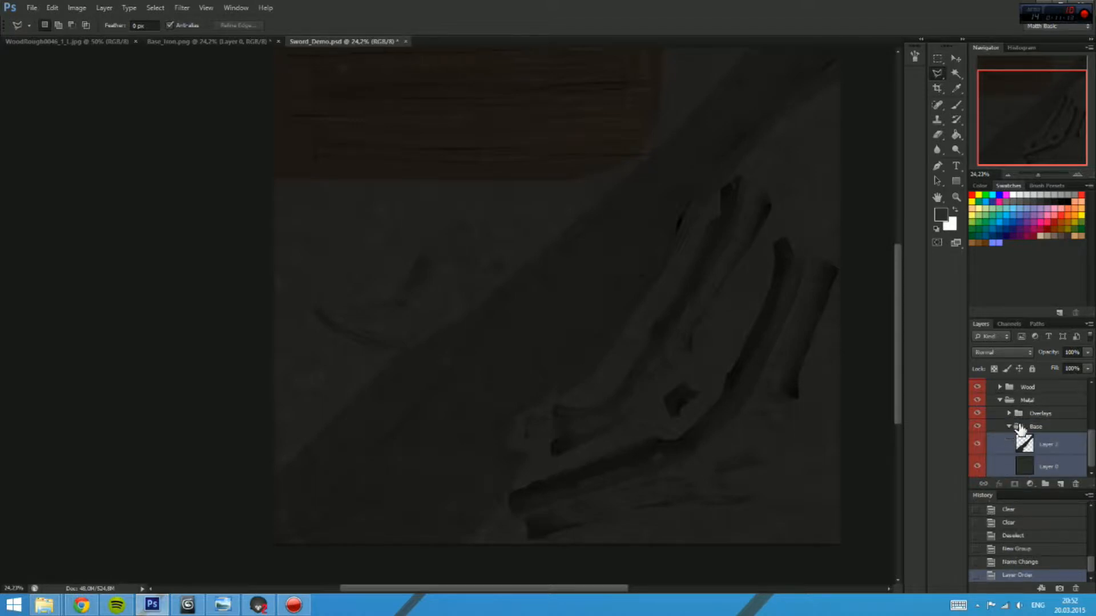
click(1009, 427)
Step: Create a group named Values between the Overlays and Base groups
click(1045, 483)
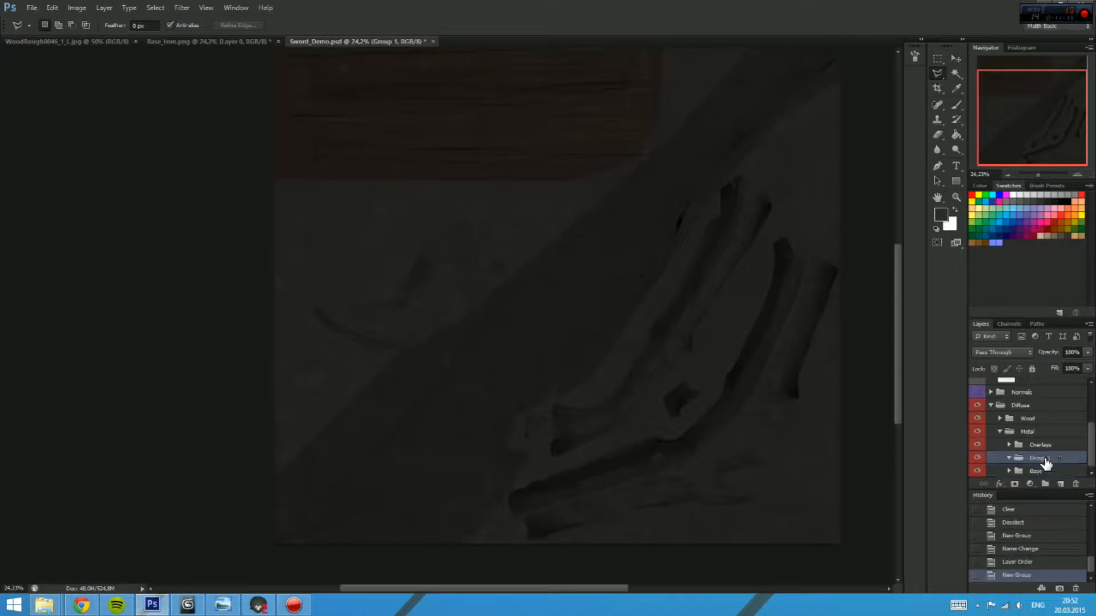
double_click(1047, 458)
text(Value)
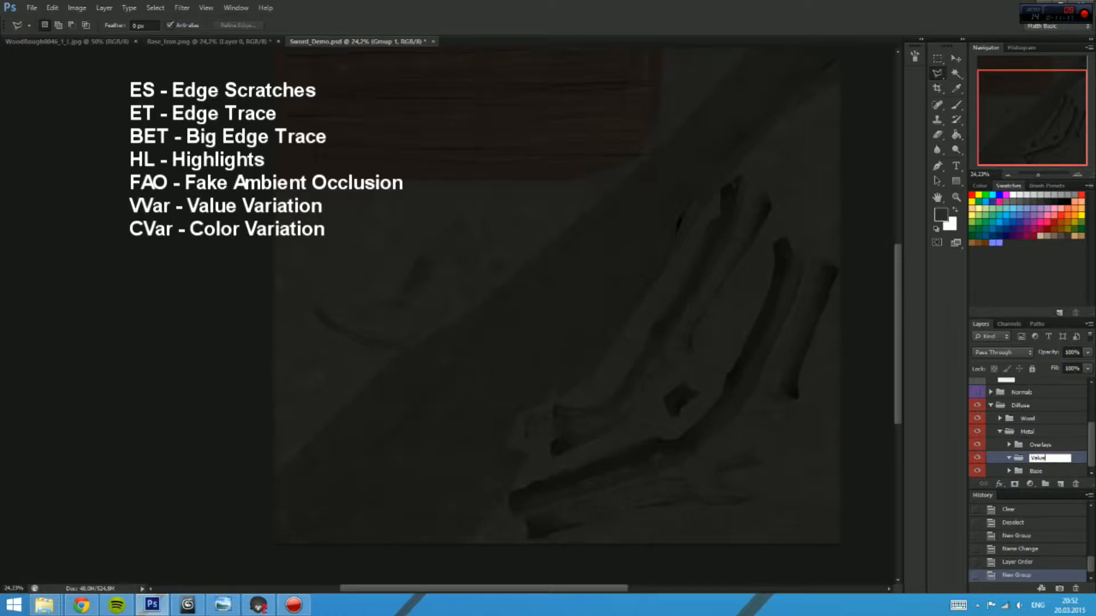
key(Return)
Step: Add four empty layers inside the Values group
click(1059, 485)
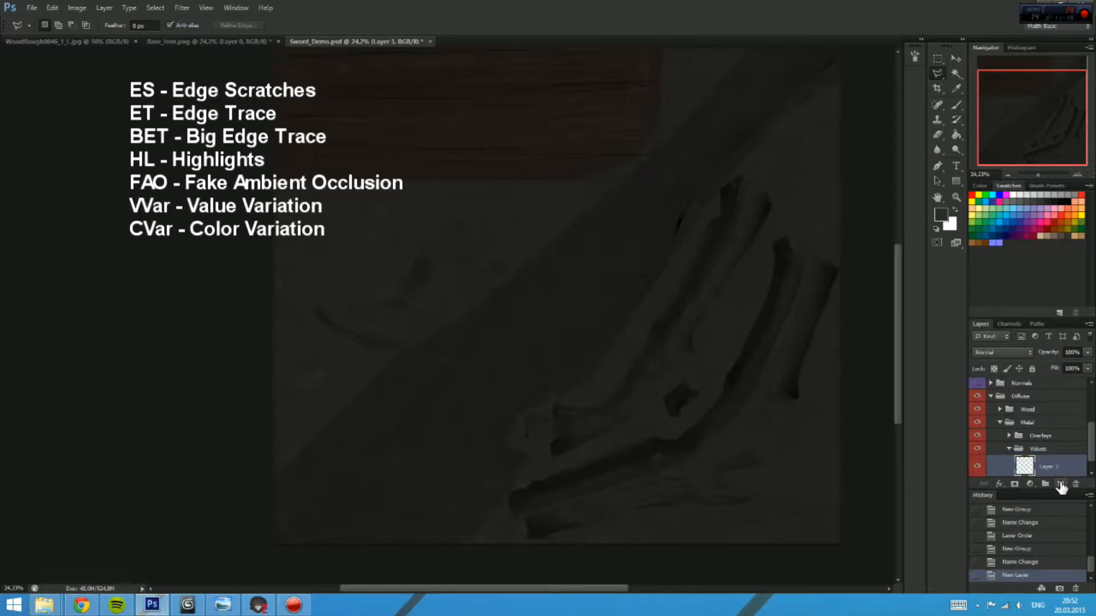
click(1060, 485)
scroll(1059, 451, down, 3)
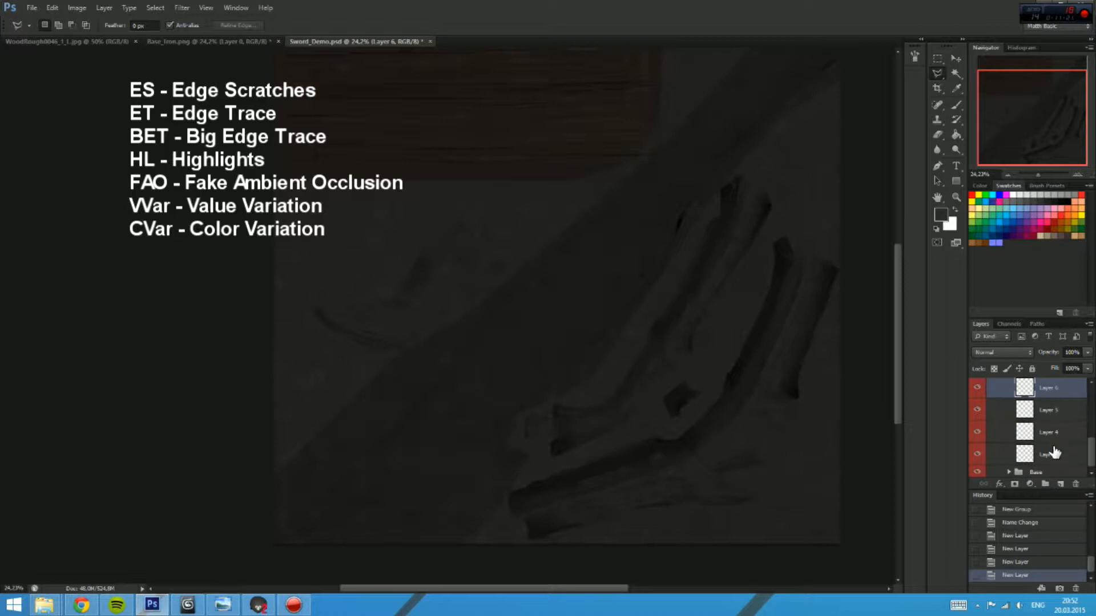
Step: Rename the four empty layers, from lowest to highest, as FAO, HL, ET and BET
double_click(1054, 453)
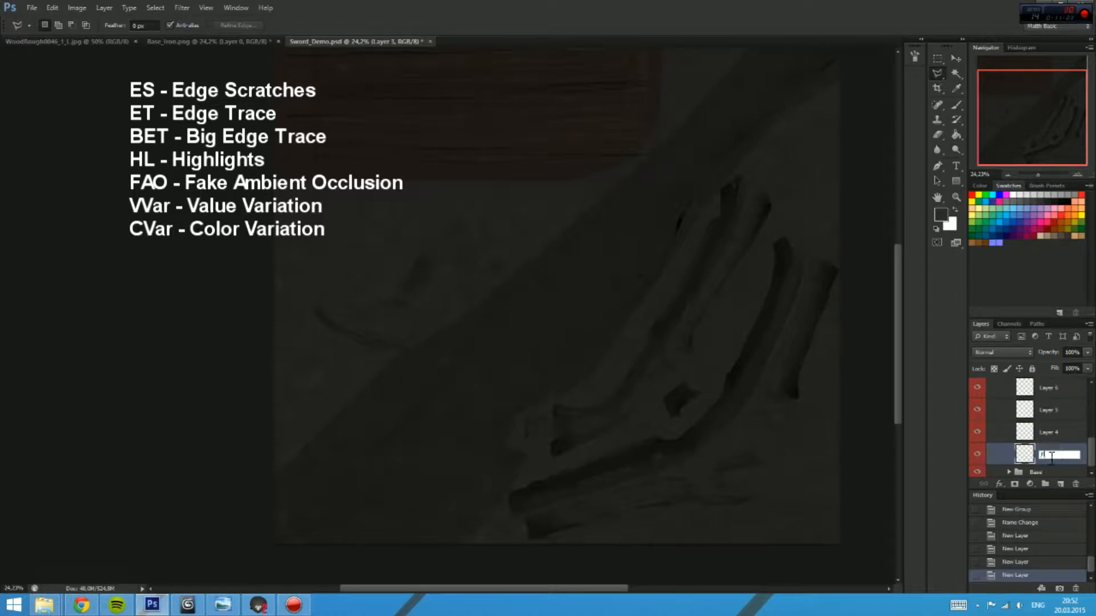
key(Return)
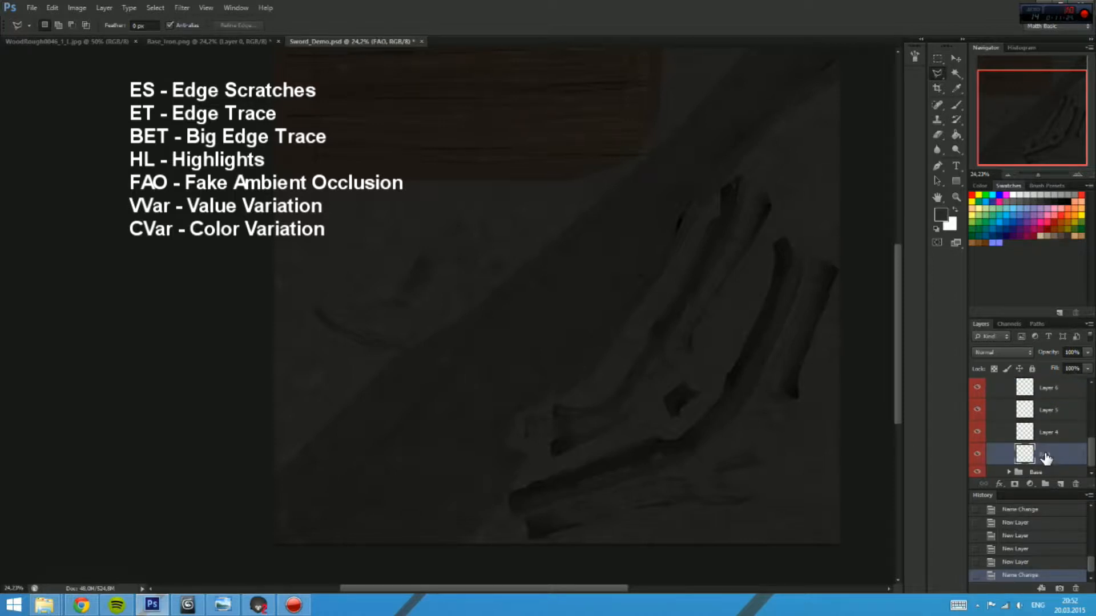
double_click(1056, 434)
text(HL)
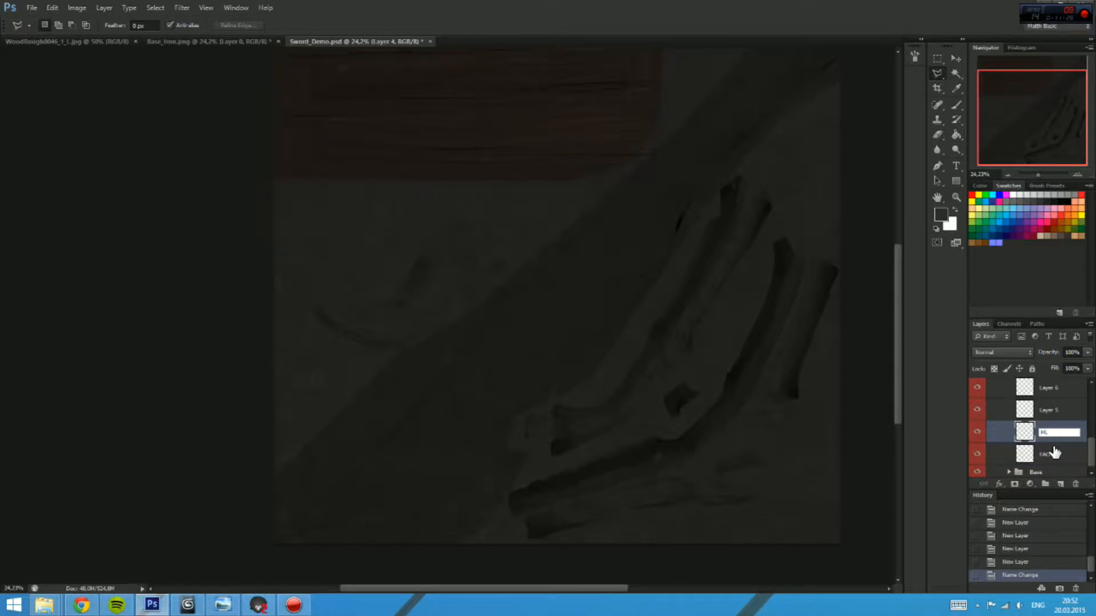
click(1054, 452)
double_click(1050, 410)
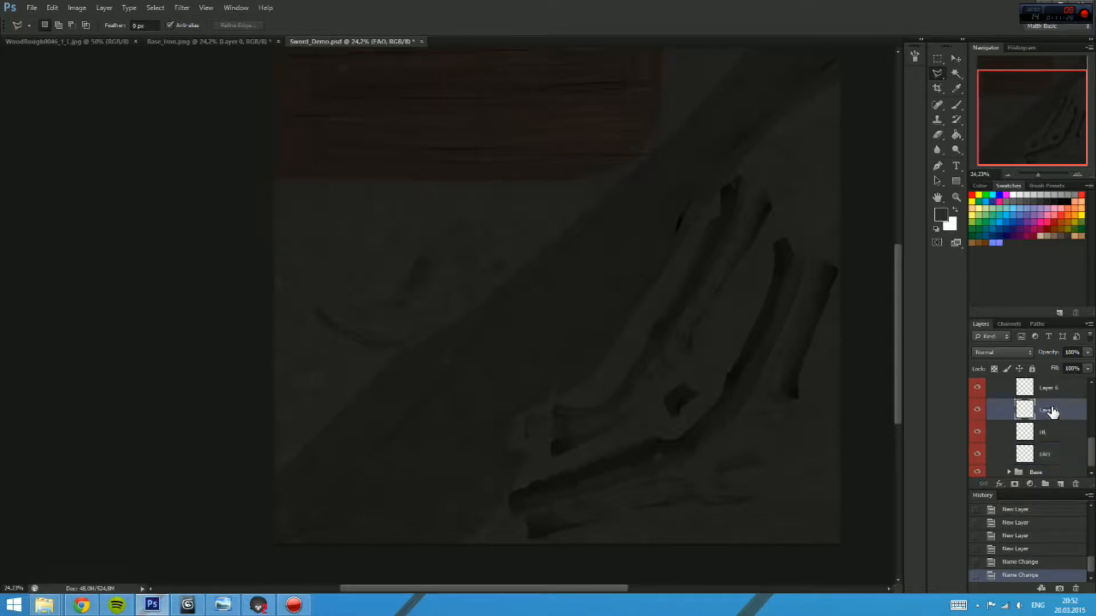
text(FT)
key(Return)
scroll(1030, 435, up, 1)
double_click(1050, 402)
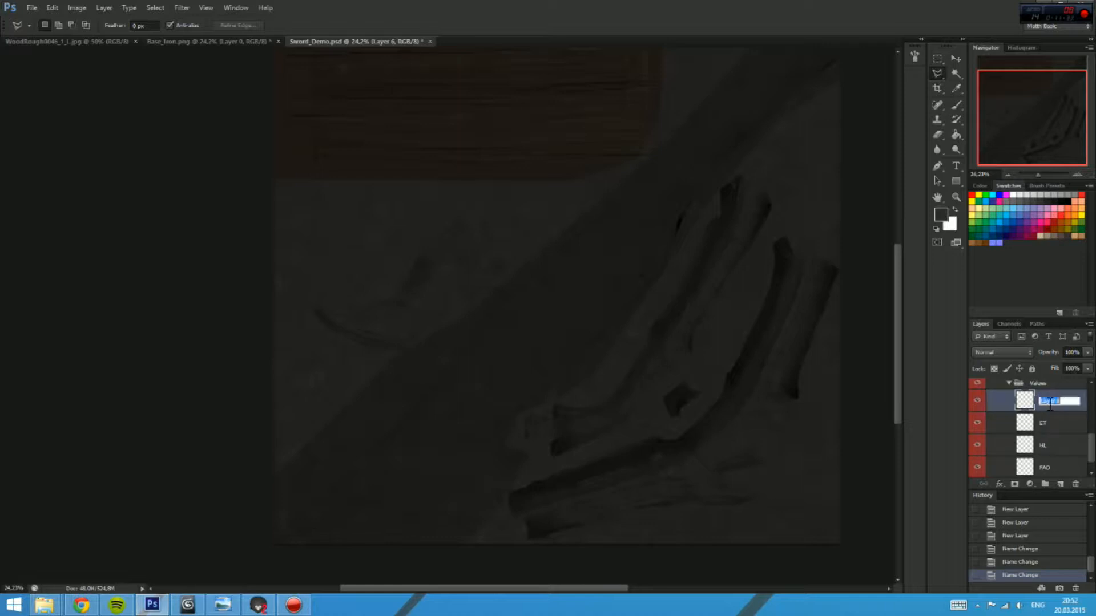
text(BET)
key(Return)
Step: Add another empty layer above BET and name it VVar
click(1060, 484)
double_click(1047, 401)
text(VVa)
key(Return)
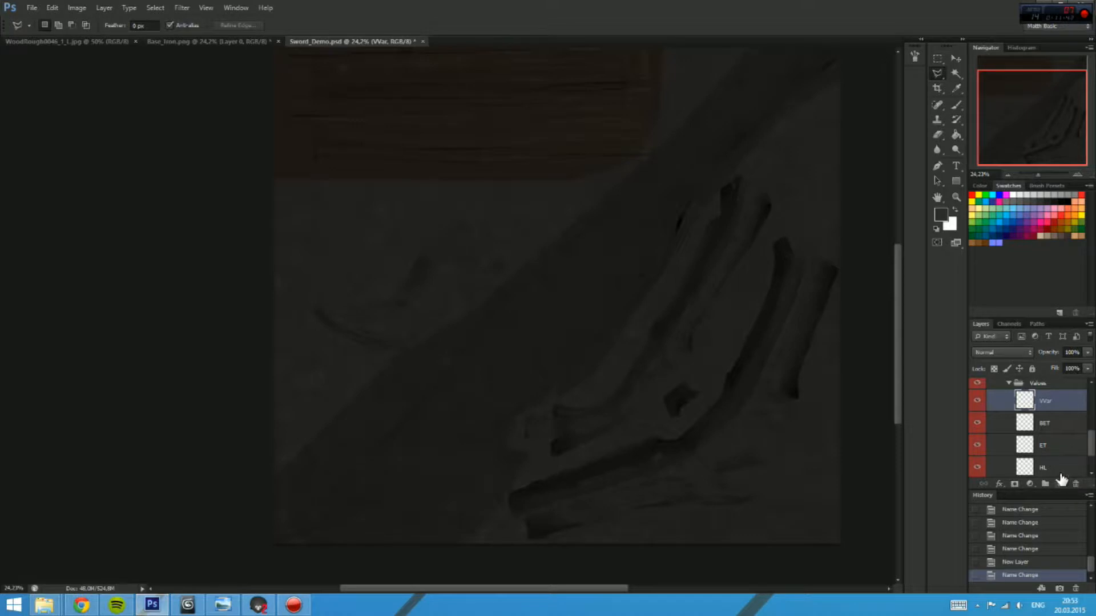
Step: Set the ET layer's blend mode to Overlay, with white as the foreground color
scroll(1060, 462, up, 3)
drag(644, 363, 617, 359)
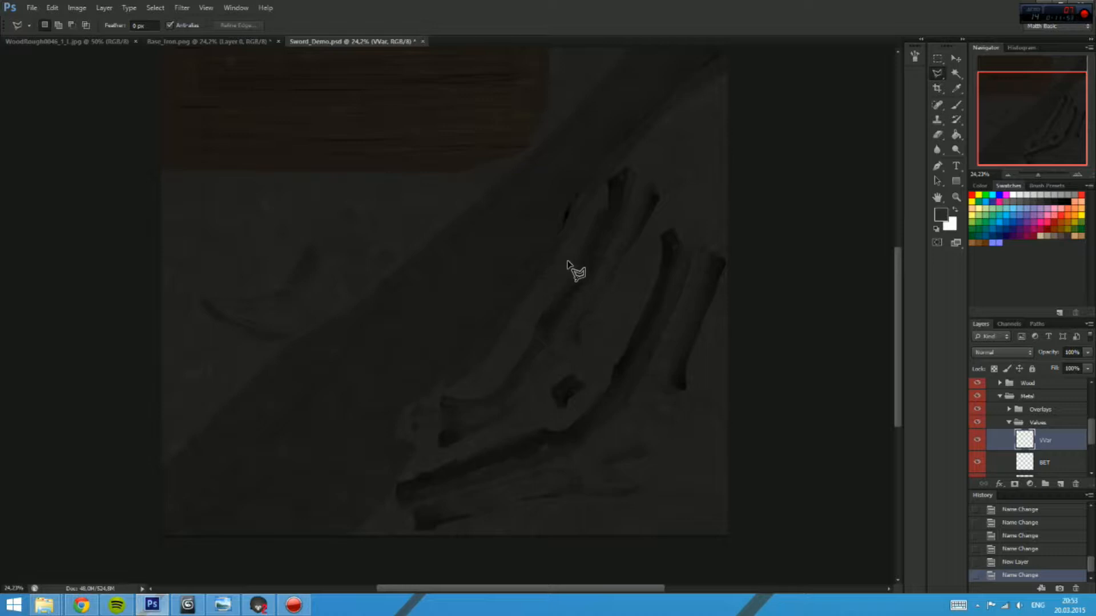
drag(543, 305, 584, 365)
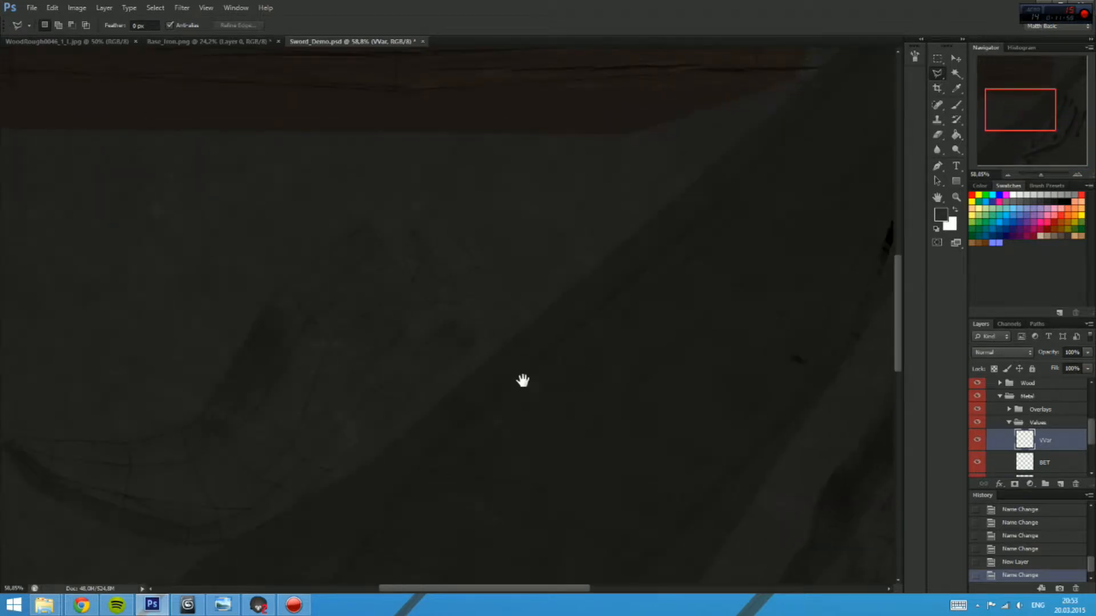
drag(523, 382, 502, 448)
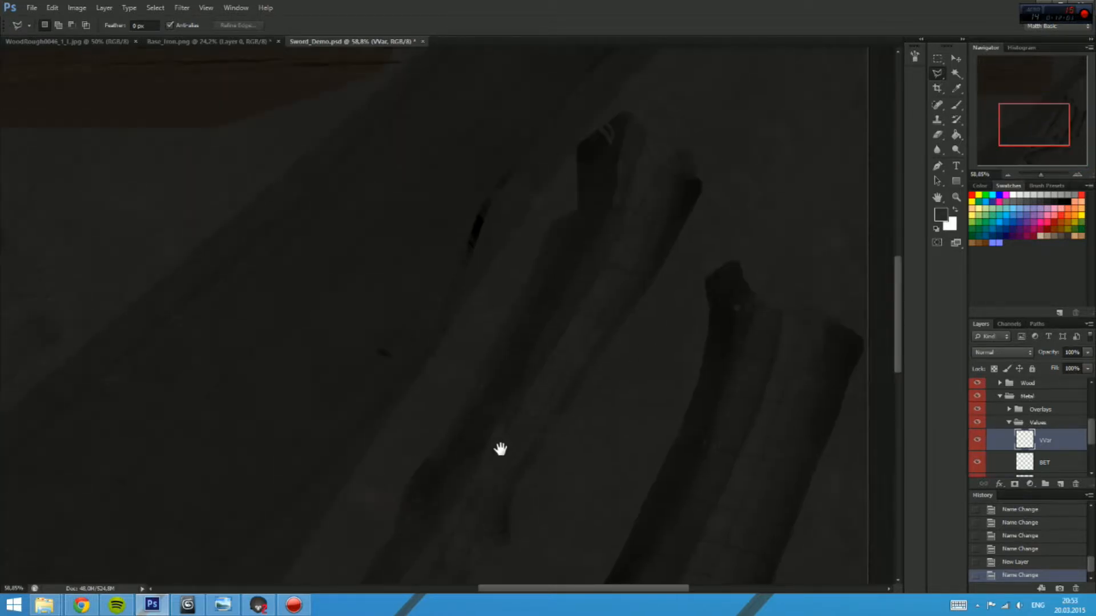
scroll(1063, 440, down, 2)
scroll(1053, 419, down, 1)
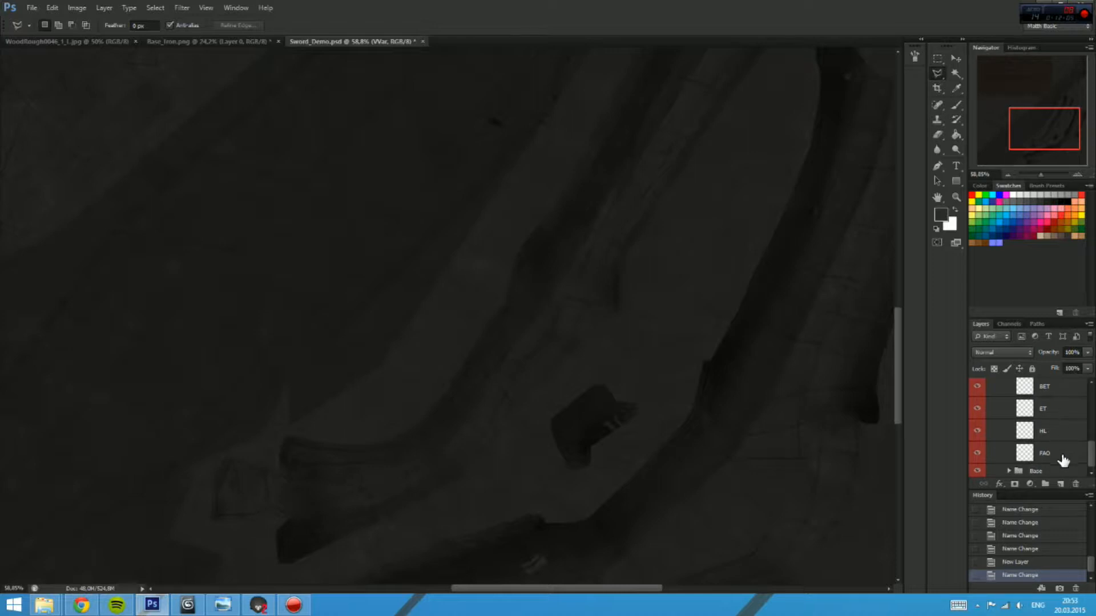
scroll(1061, 445, up, 1)
click(1046, 425)
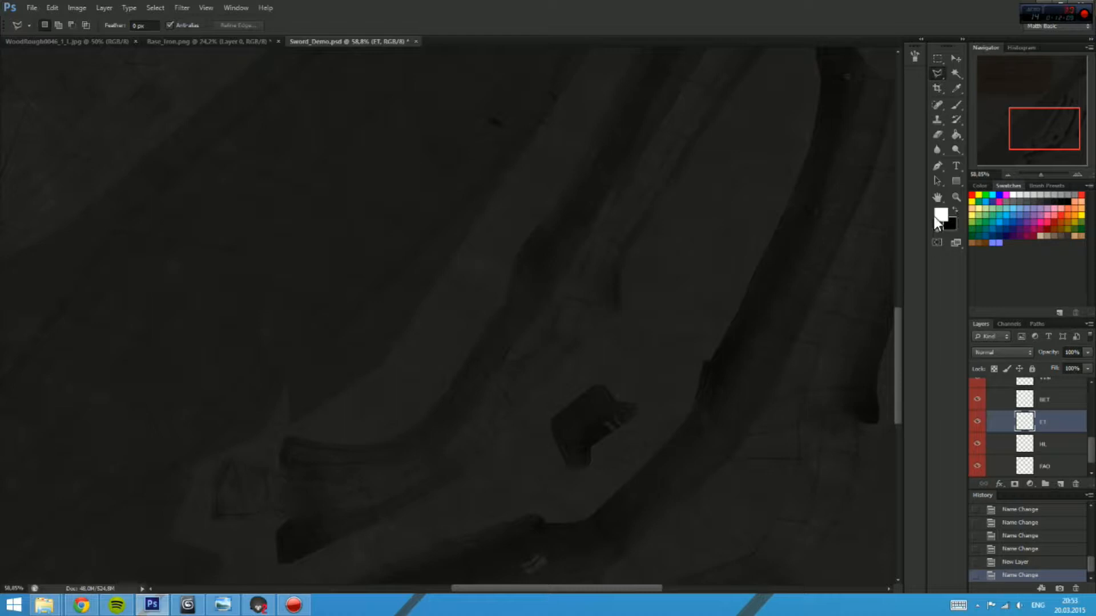
click(1018, 349)
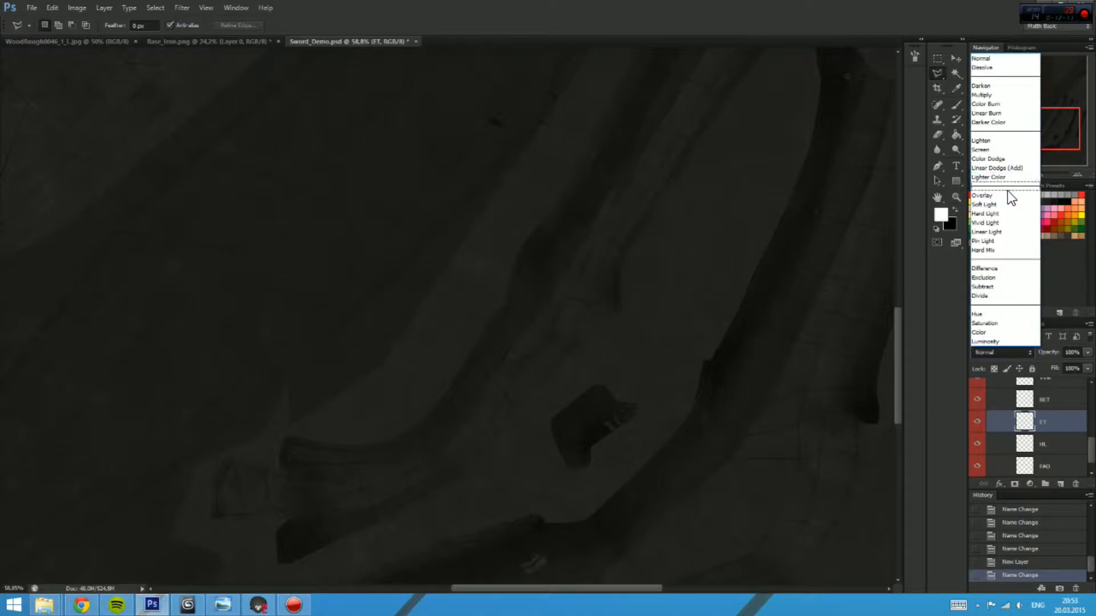
click(1007, 190)
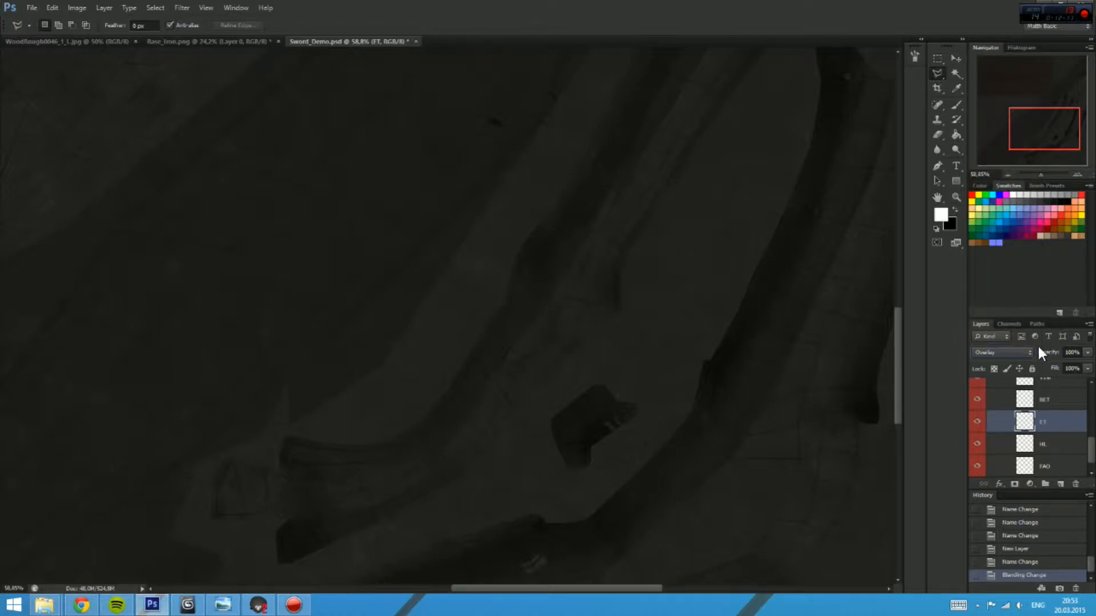
Step: Activate the Brush tool and choose the 89 px square brush preset
click(1034, 187)
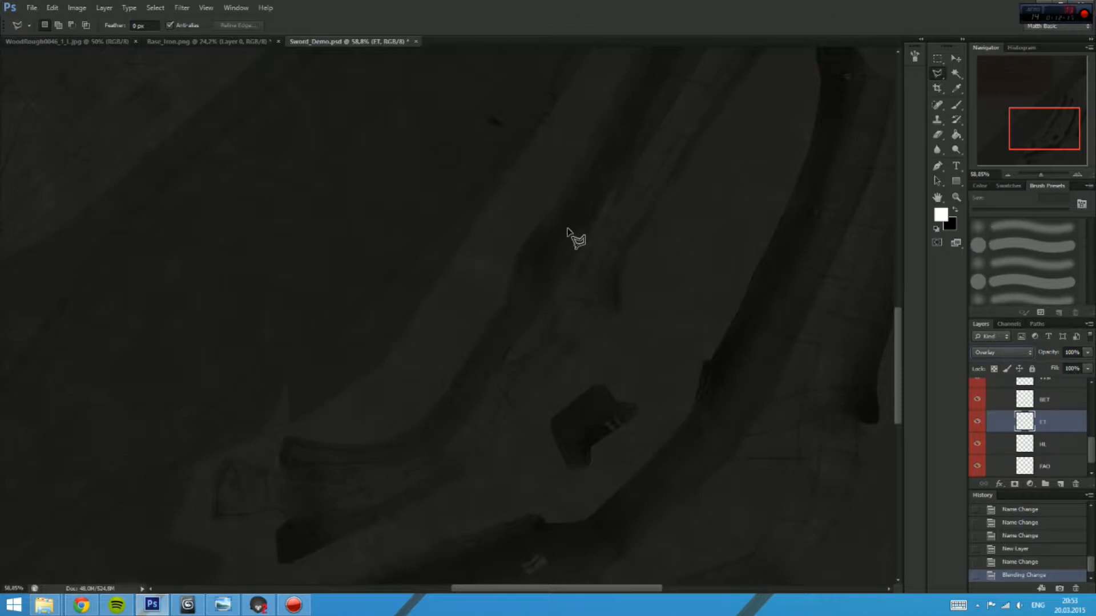
key(b)
drag(1090, 240, 1090, 282)
click(1056, 290)
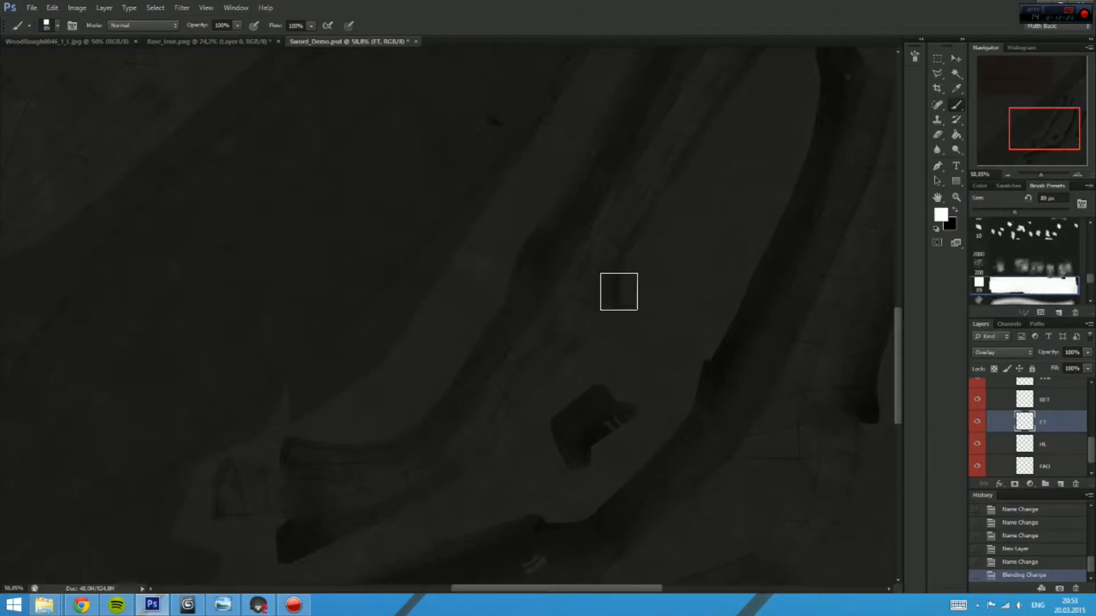
Step: Examine the brush preset picker's options for loading brushes and the list of available brush sets
click(36, 7)
click(59, 23)
click(57, 25)
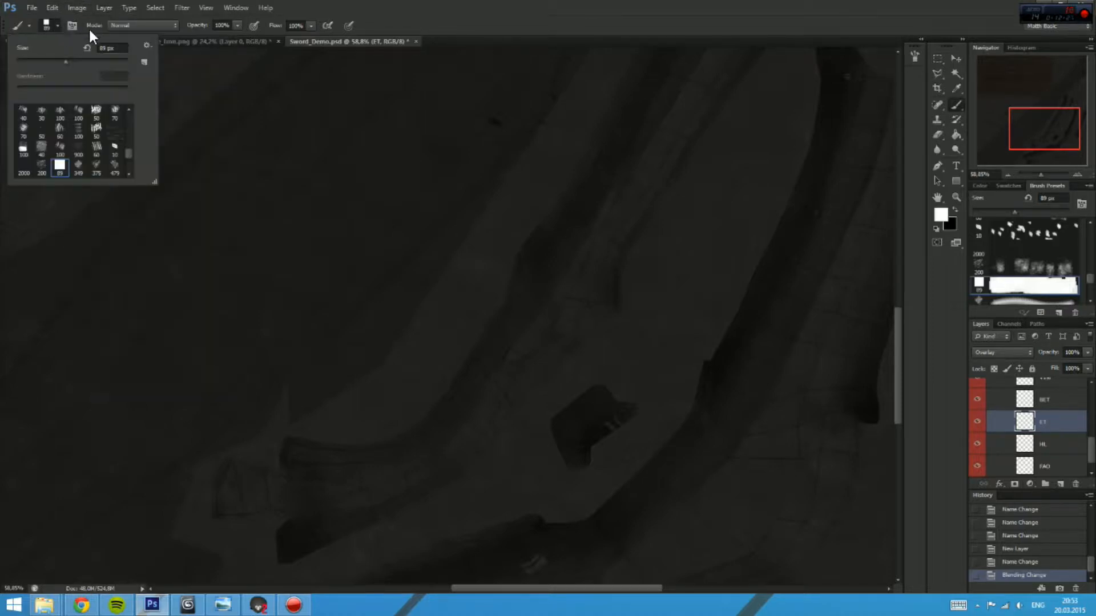
click(146, 47)
click(145, 41)
click(145, 45)
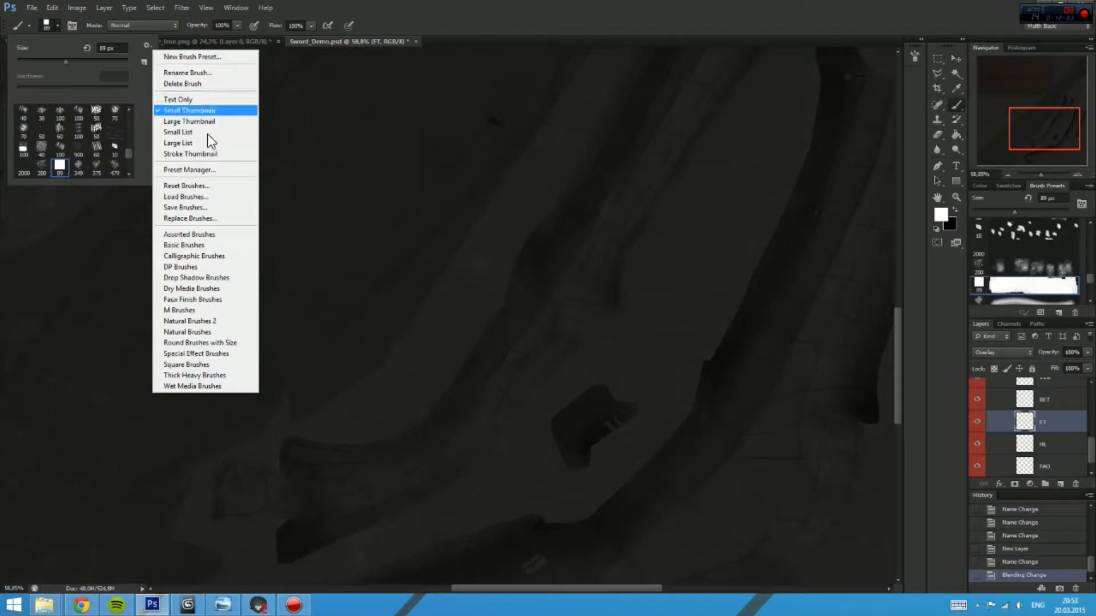
click(216, 196)
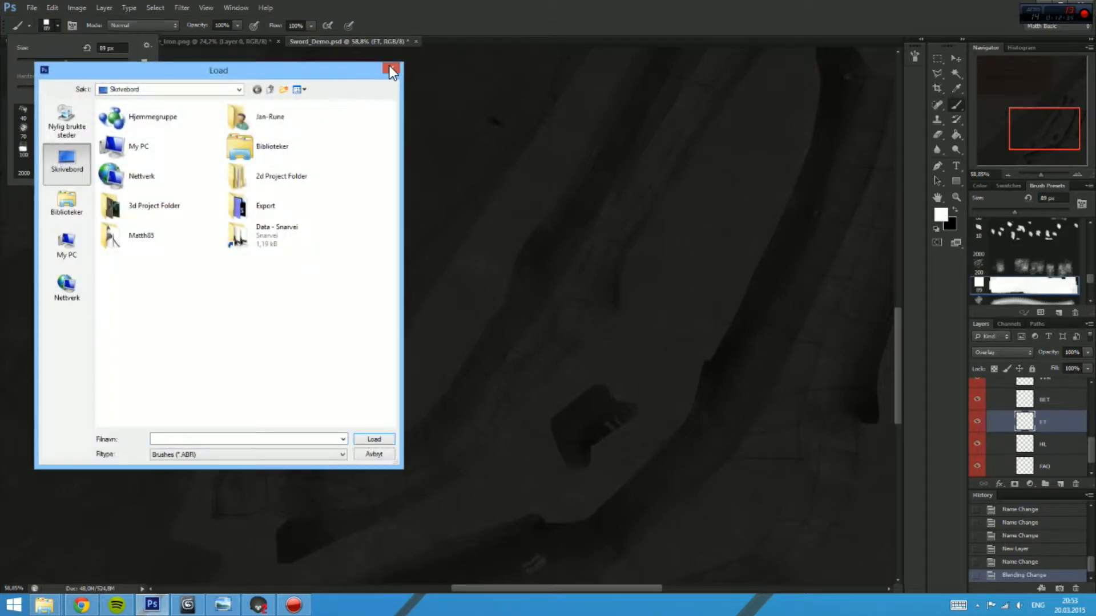
click(390, 69)
click(147, 44)
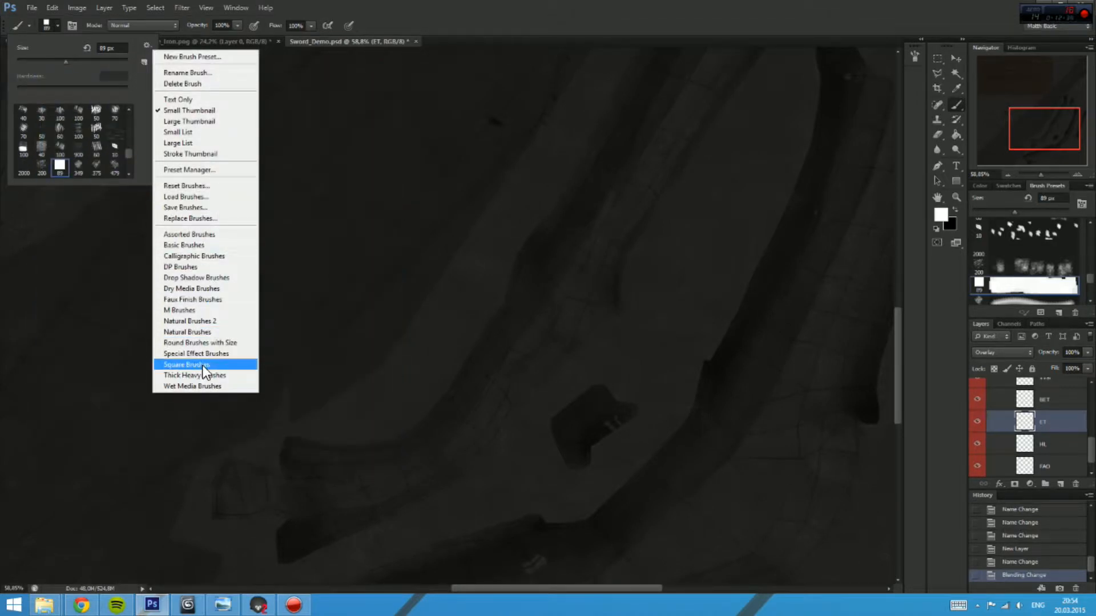
click(780, 328)
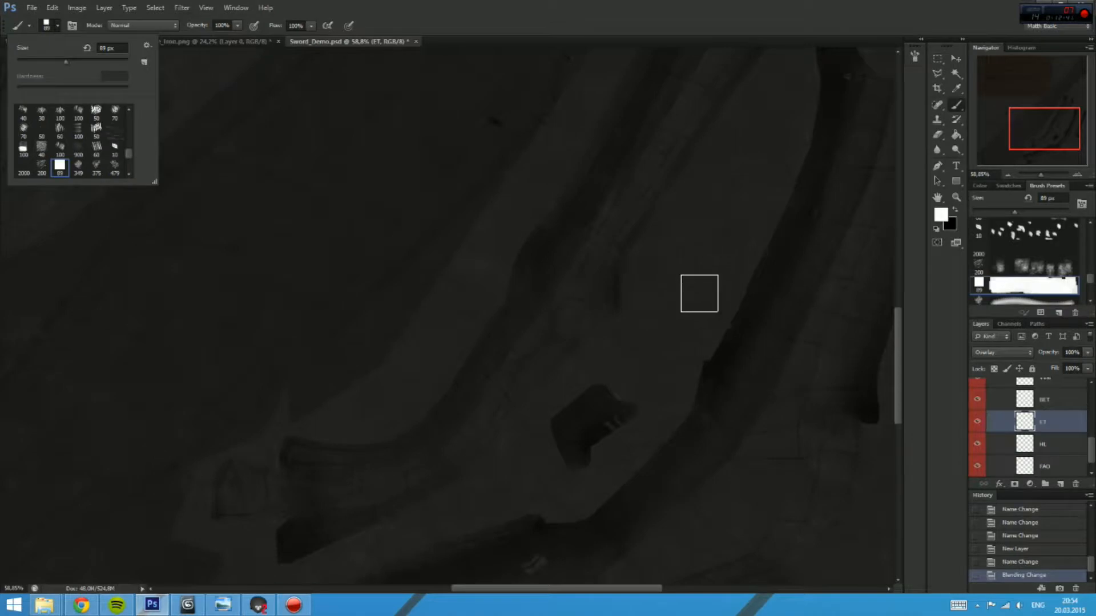
Step: Review the square brush's Scattering, Shape Dynamics and Transfer settings
key(F5)
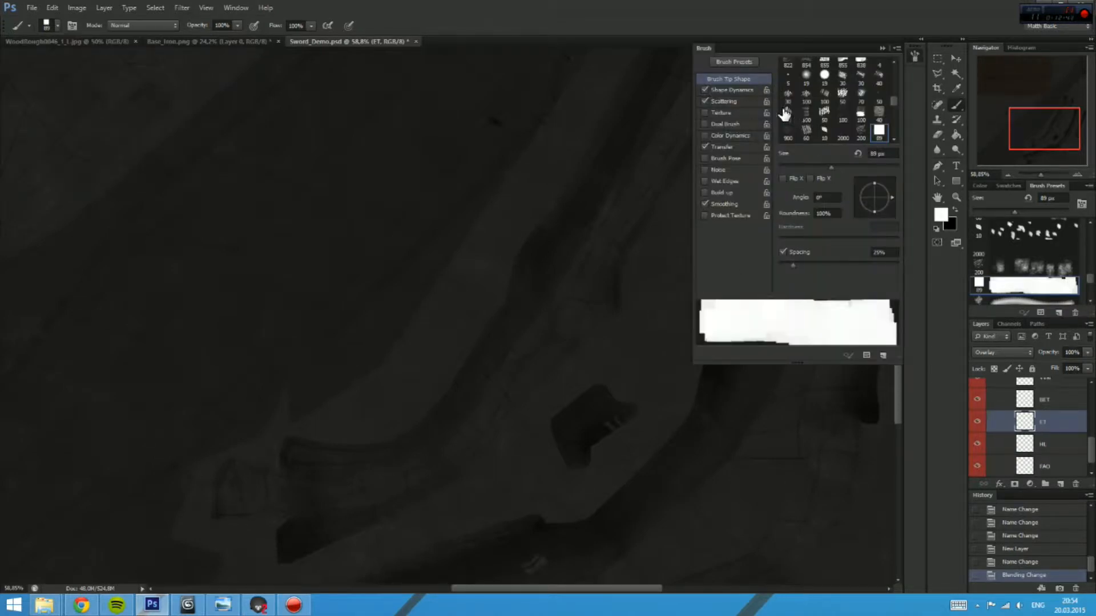
click(731, 101)
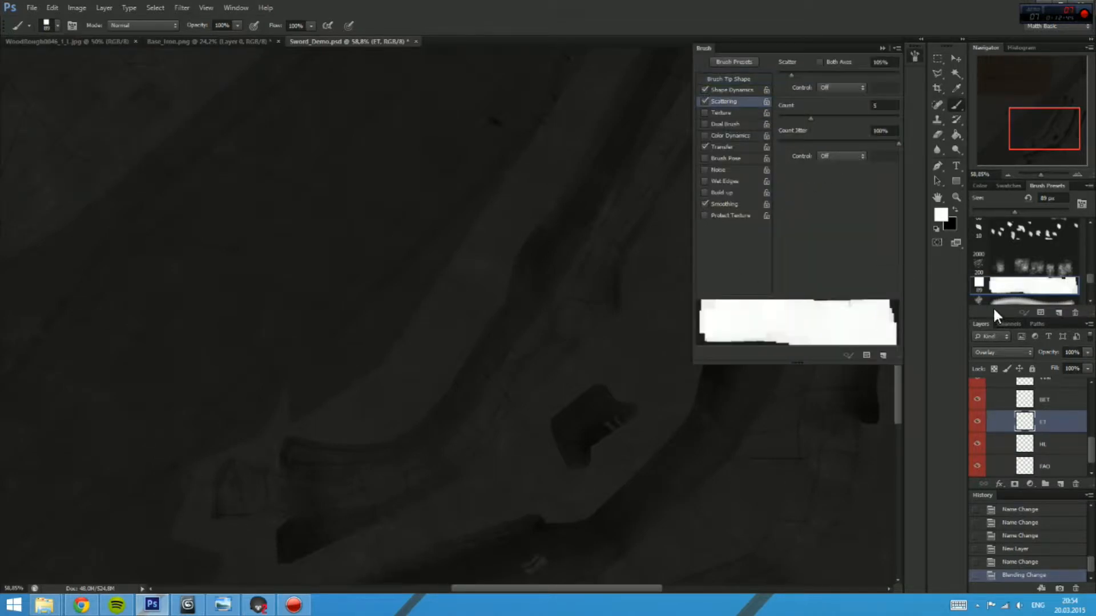
click(727, 90)
click(733, 101)
click(730, 146)
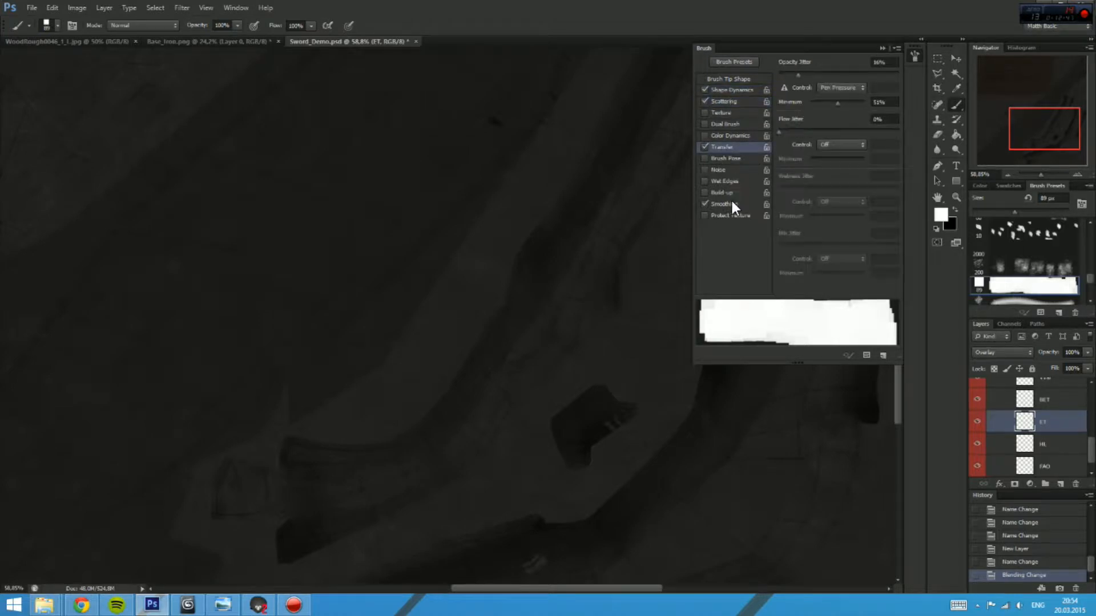
click(731, 90)
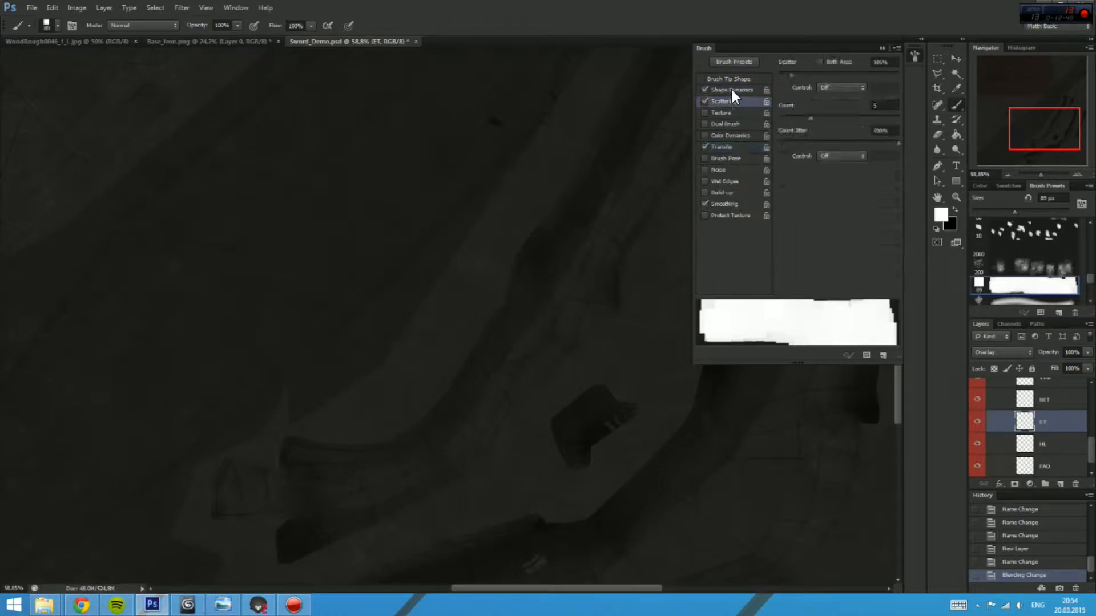
click(730, 146)
click(735, 102)
click(733, 90)
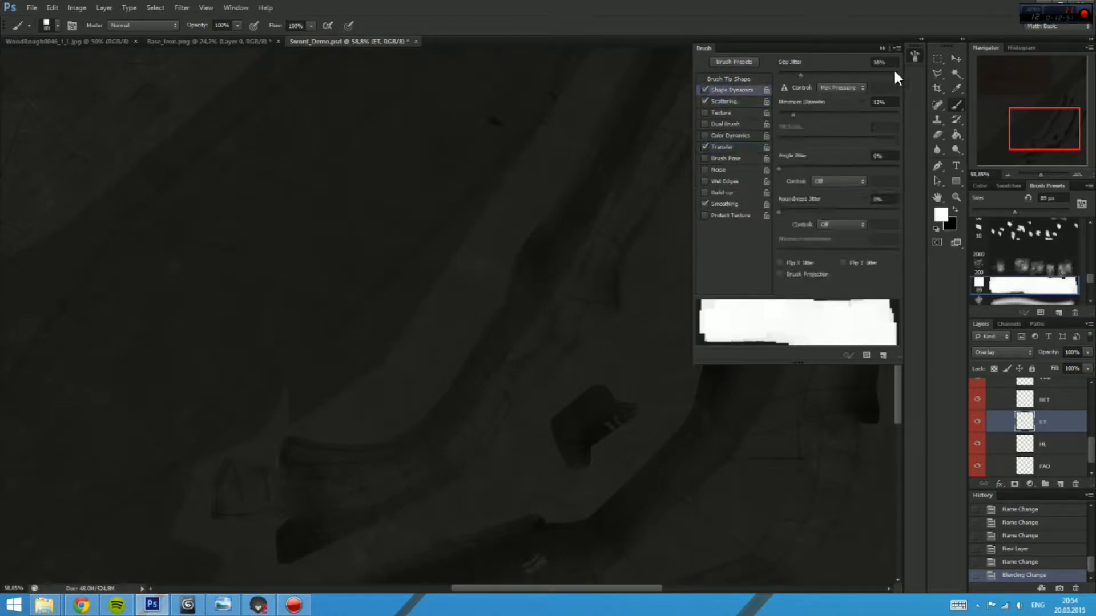
click(882, 48)
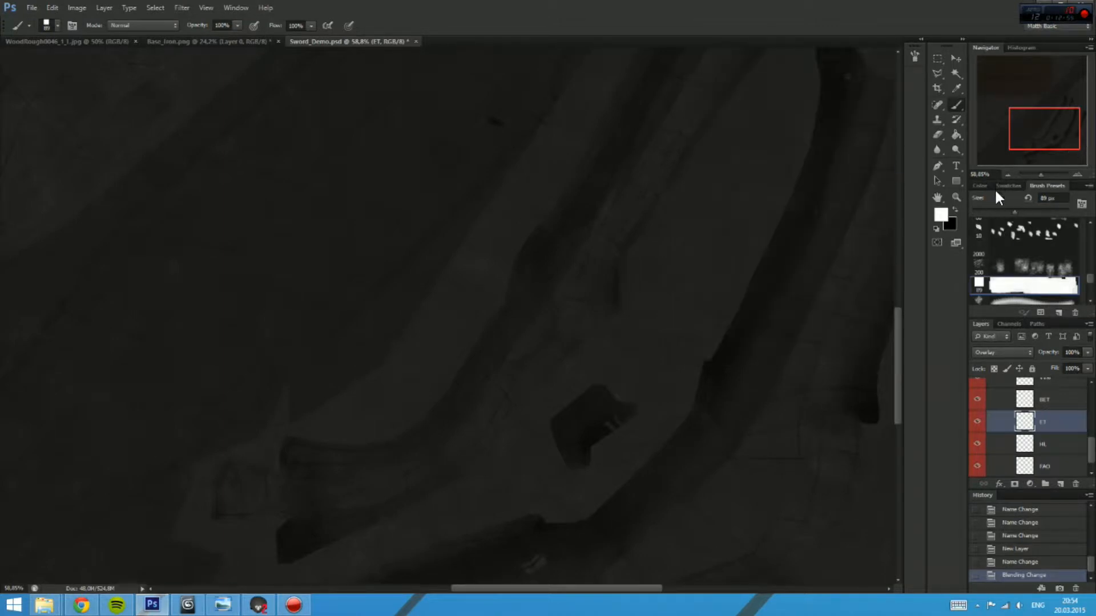
Step: Try a white stroke with the square brush at 8 px beside the wireframe lines on the ET layer
drag(974, 210, 970, 208)
scroll(559, 206, up, 3)
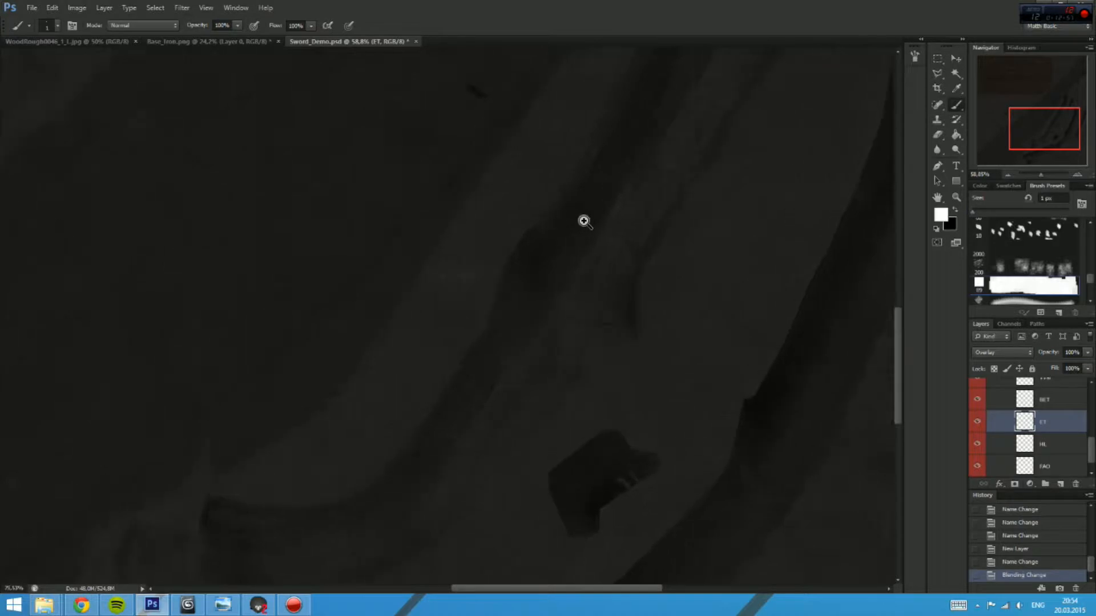
key([)
key([)
key([)
key([)
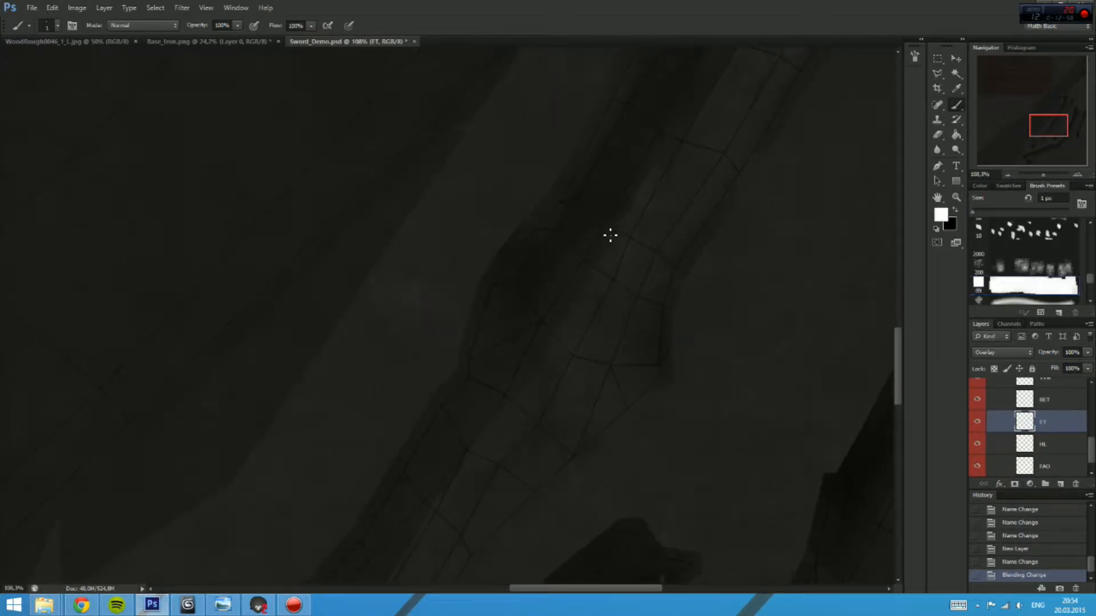
mouse_move(568, 256)
mouse_down()
mouse_move(631, 176)
mouse_move(645, 137)
mouse_move(555, 301)
mouse_move(523, 333)
mouse_up()
ctrl+click(581, 255)
drag(645, 186, 460, 329)
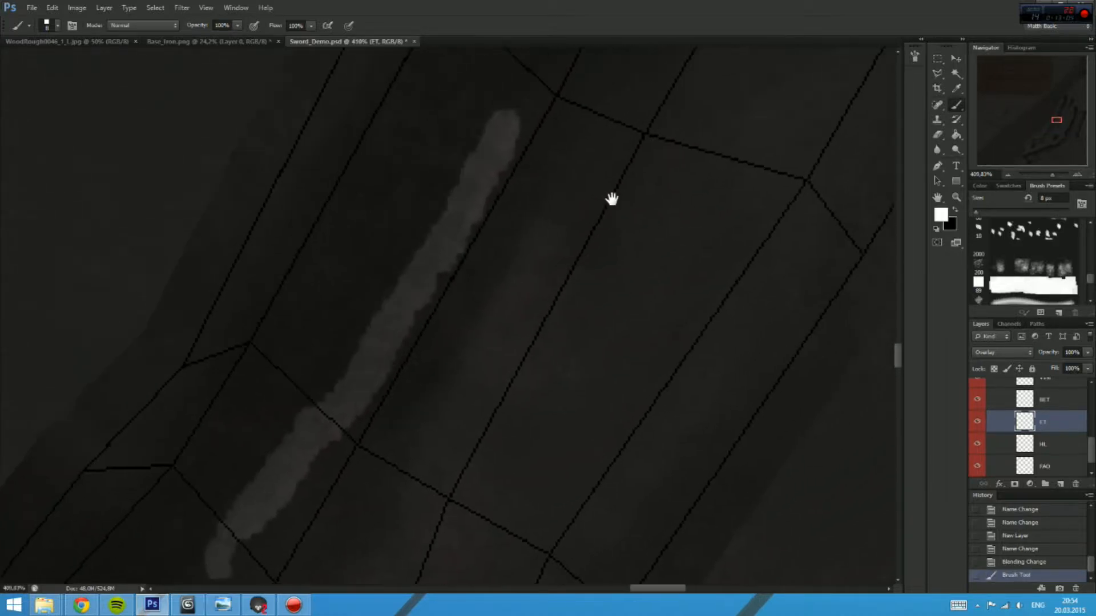
drag(612, 199, 594, 205)
drag(639, 198, 584, 216)
drag(536, 303, 619, 168)
key(ctrl+z)
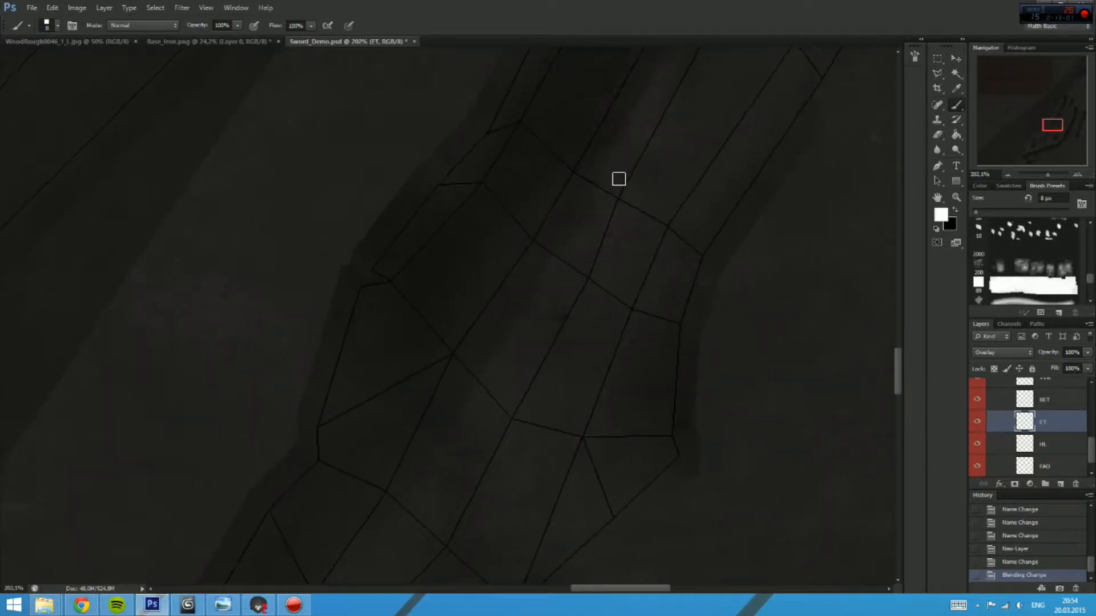
Step: Set the Wireframe layer's opacity to 50%
scroll(1049, 433, up, 5)
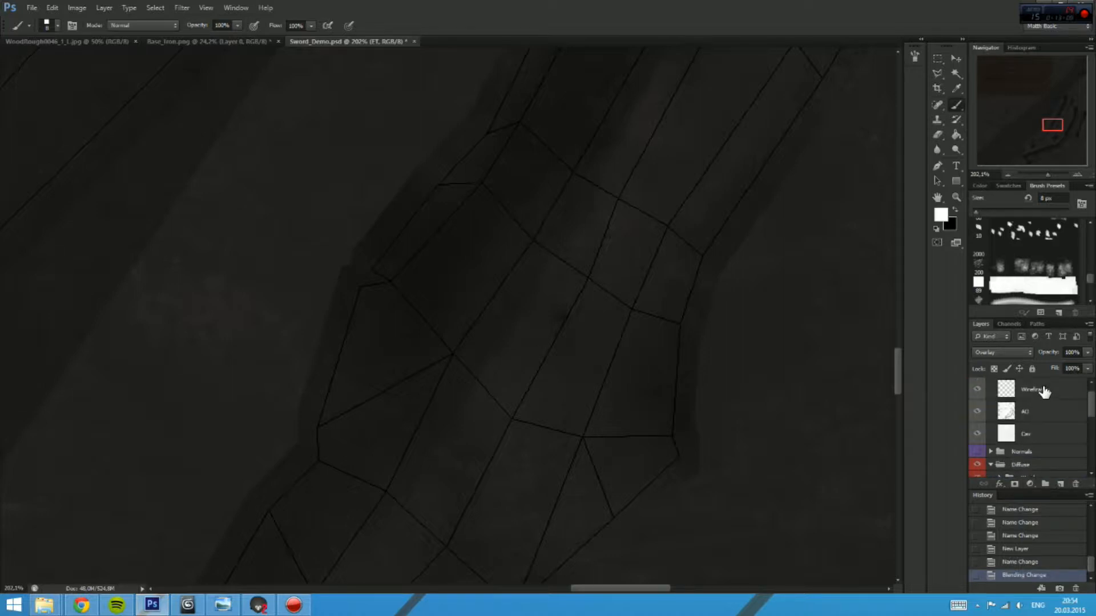
click(1042, 391)
drag(1082, 355, 1001, 357)
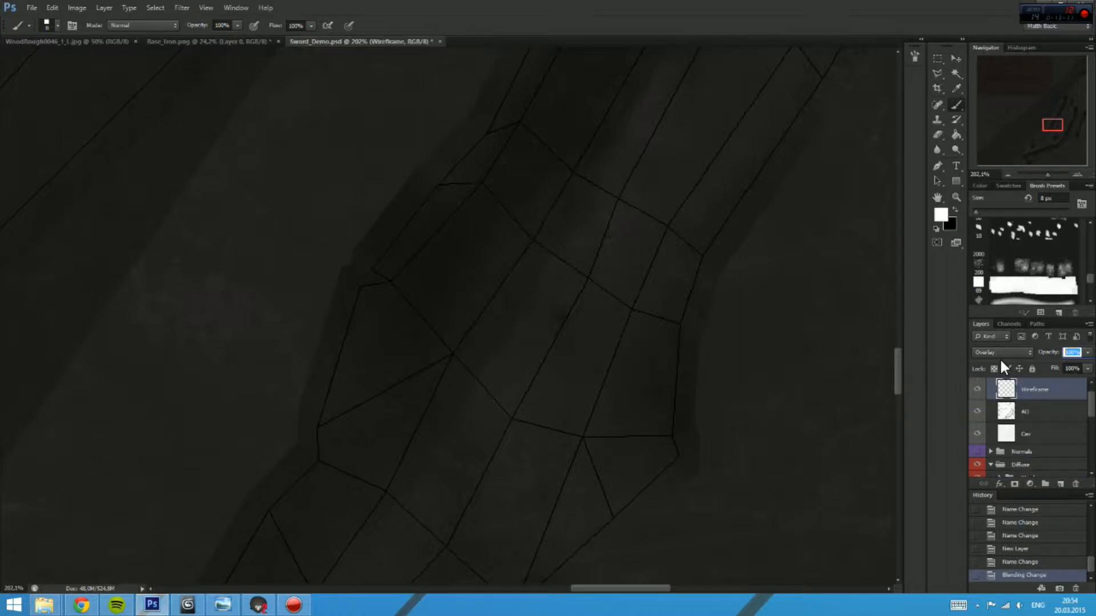
text(50)
key(Return)
Step: Make the ET layer active again and set the brush size to 2 px
scroll(1053, 439, down, 5)
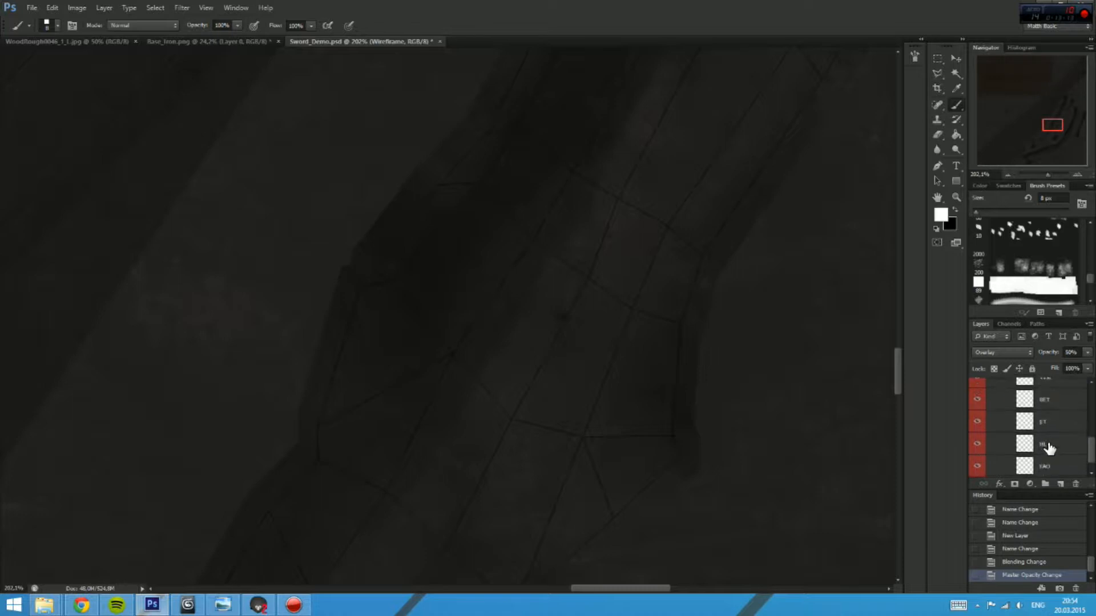
click(1034, 455)
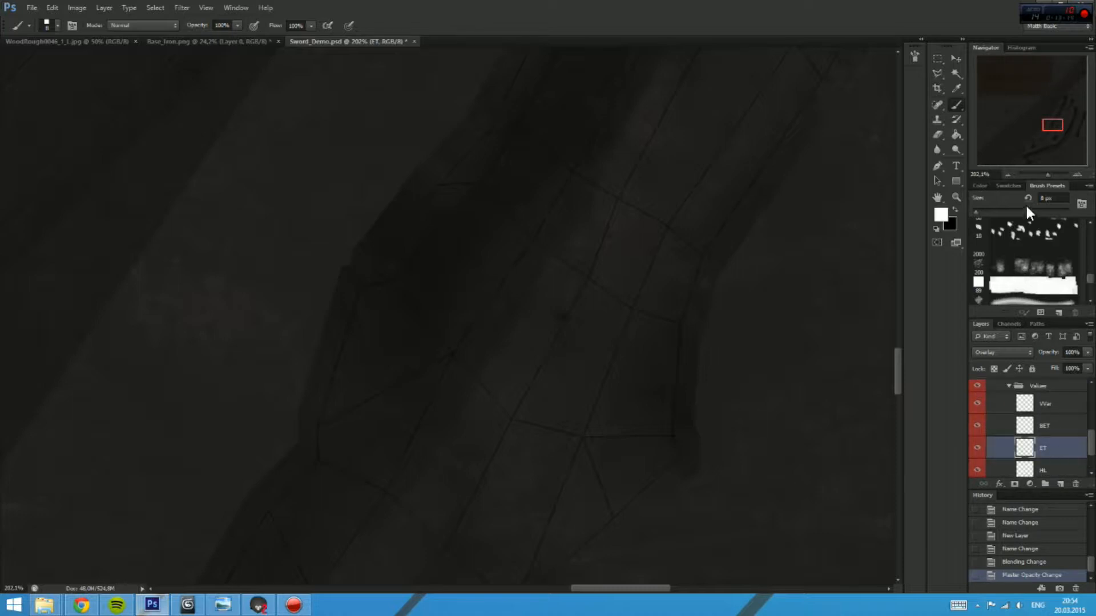
click(1040, 199)
text(2)
key(Return)
Step: Try a 2 px white stroke along the wireframe edge near the texture's lower-left corner at full flow
drag(496, 350, 553, 303)
drag(535, 267, 595, 217)
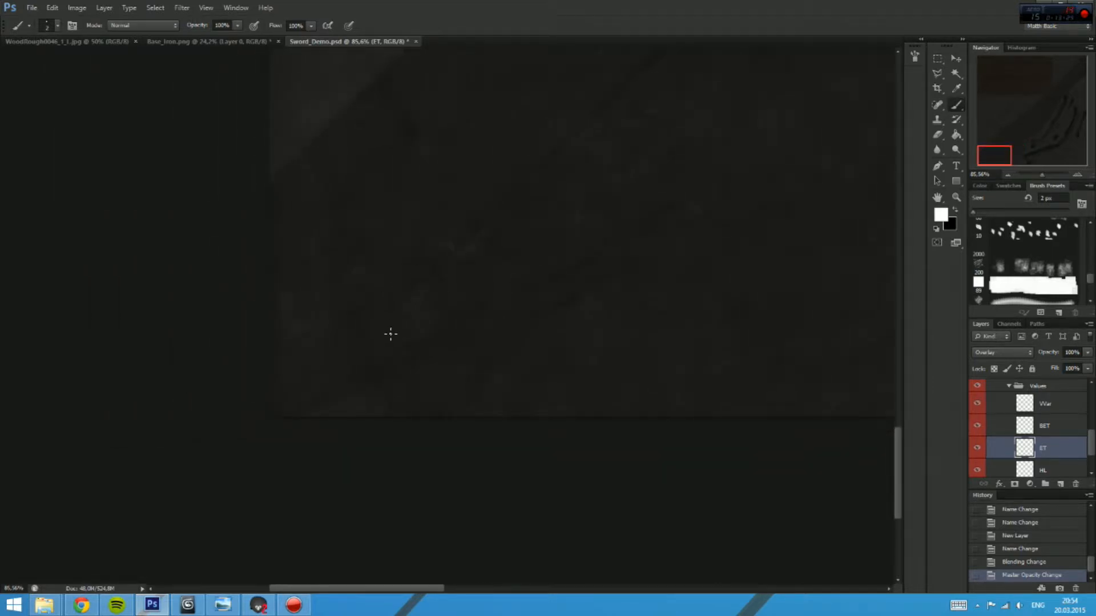
scroll(390, 333, up, 5)
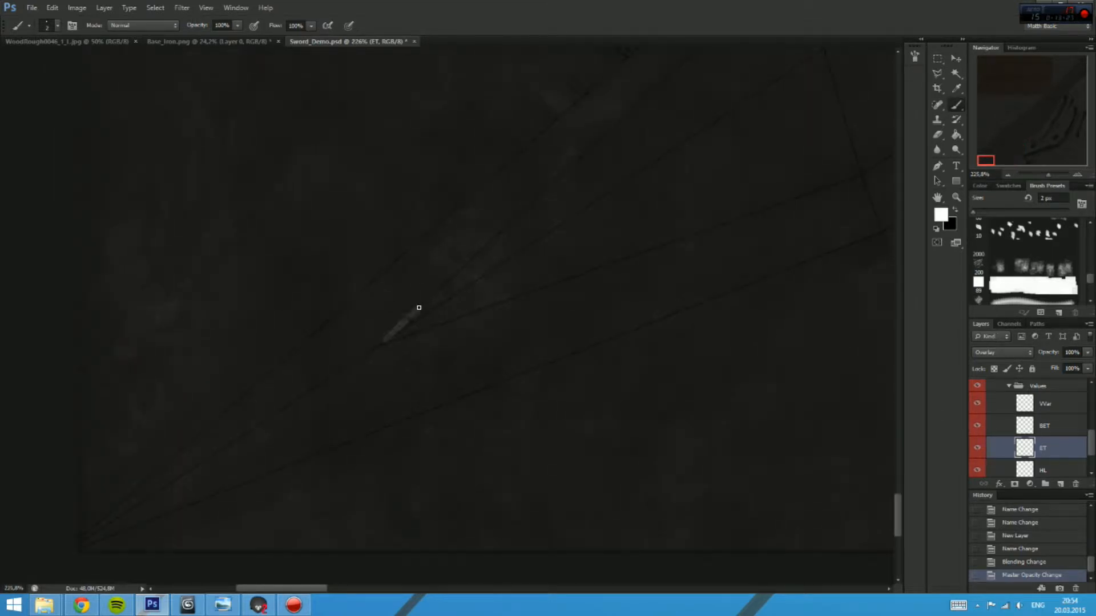
drag(438, 292, 475, 258)
key(ctrl+z)
Step: Set the brush flow to 25%
drag(303, 25, 177, 11)
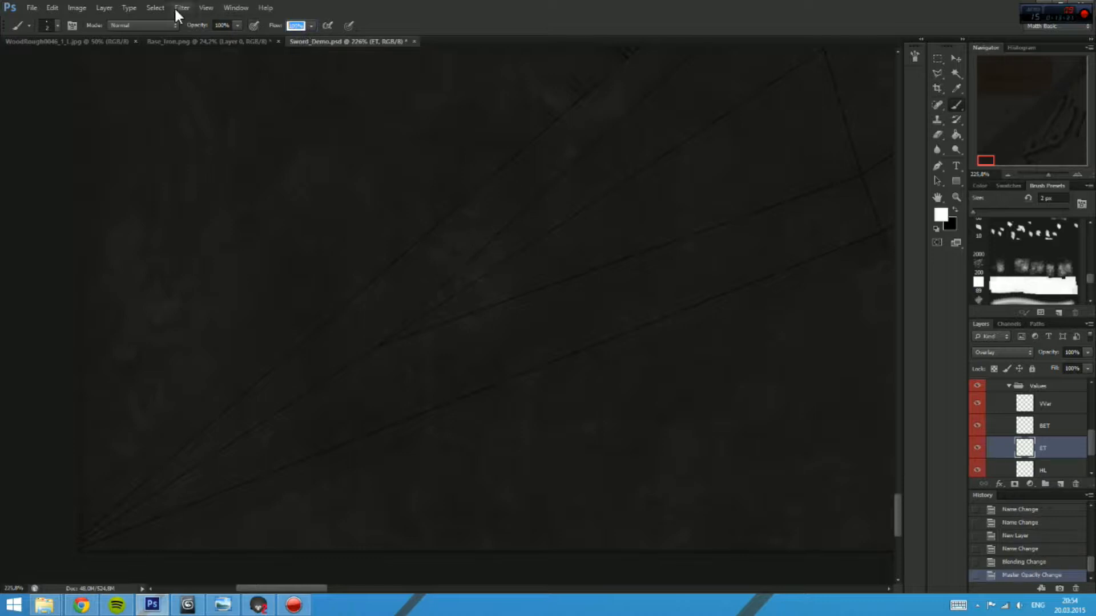
text(25)
key(Return)
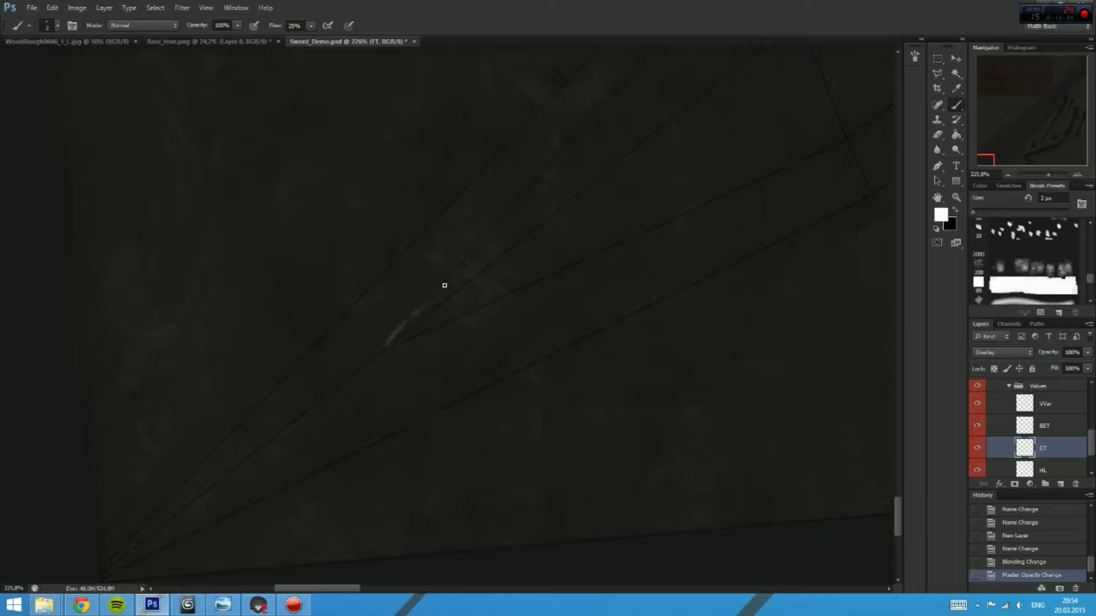
Step: Paint a thin white edge trace on the ET layer along the diagonal wireframe edge near the texture's lower-left corner
drag(445, 285, 423, 302)
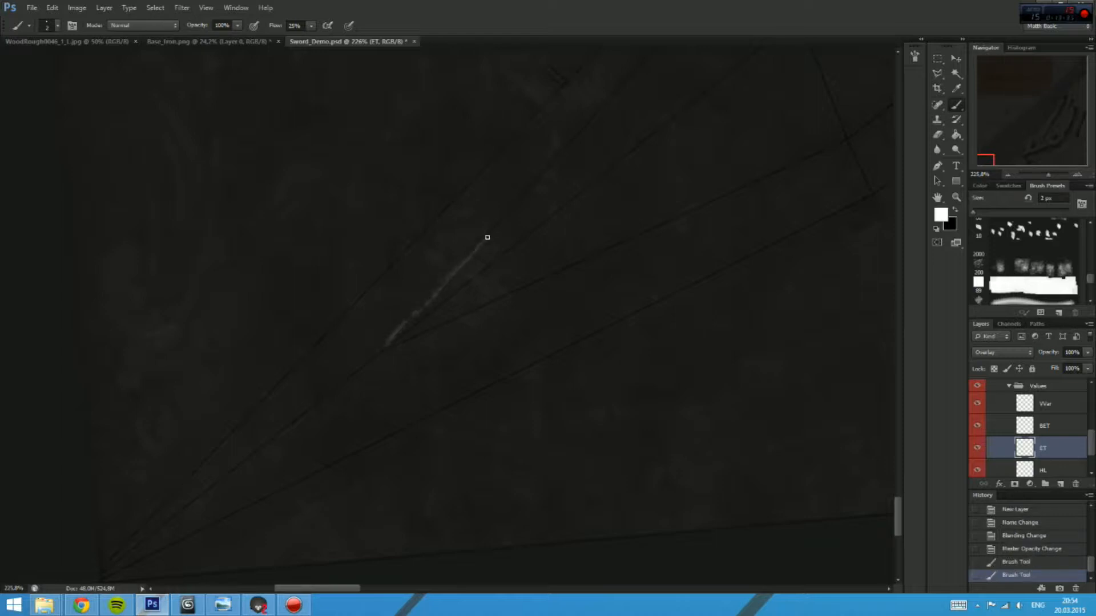
drag(545, 170, 568, 154)
drag(567, 155, 461, 244)
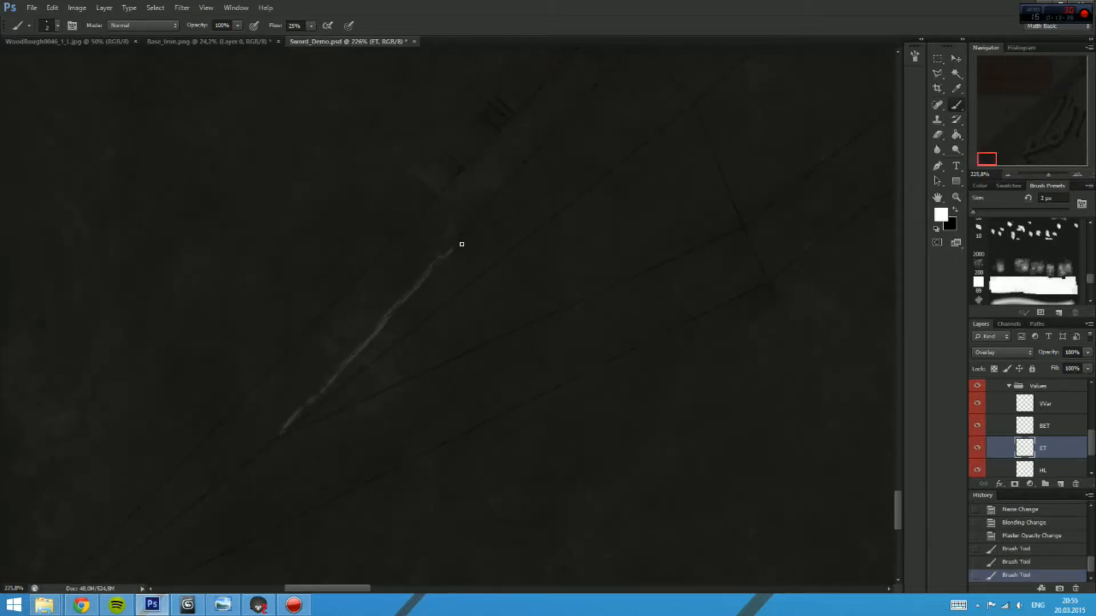
click(540, 150)
drag(540, 150, 446, 243)
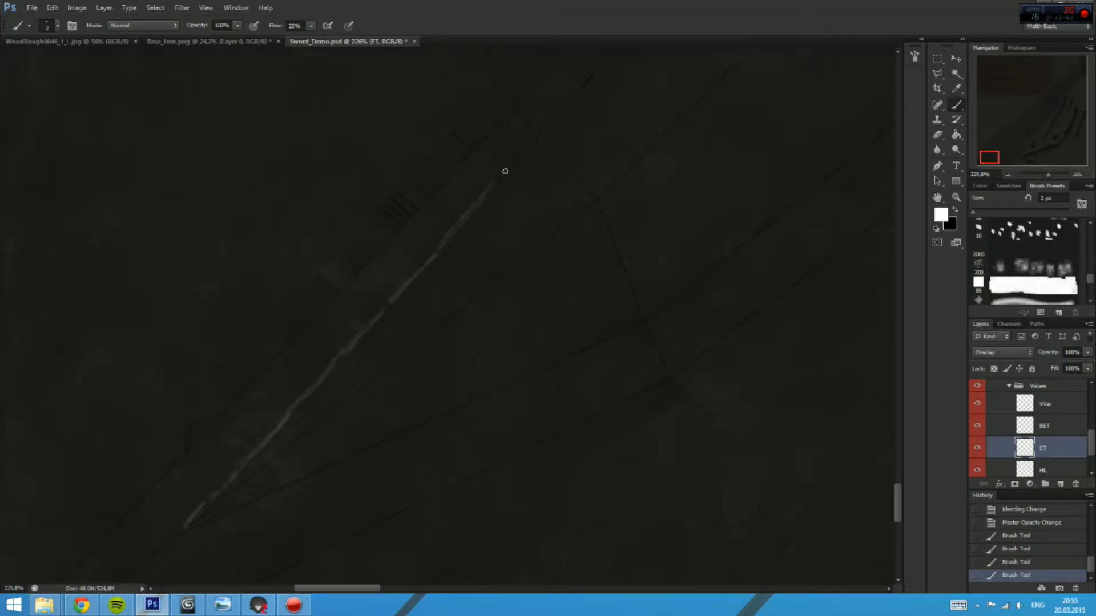
drag(547, 121, 549, 119)
drag(585, 86, 482, 198)
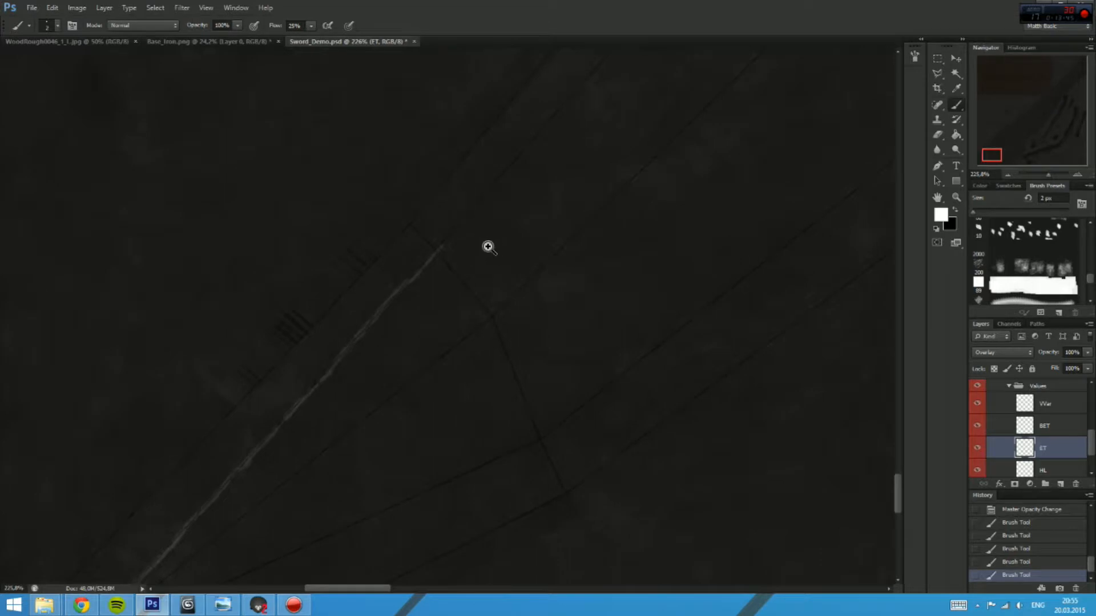
mouse_move(486, 248)
mouse_down()
mouse_move(425, 259)
mouse_move(482, 237)
mouse_up()
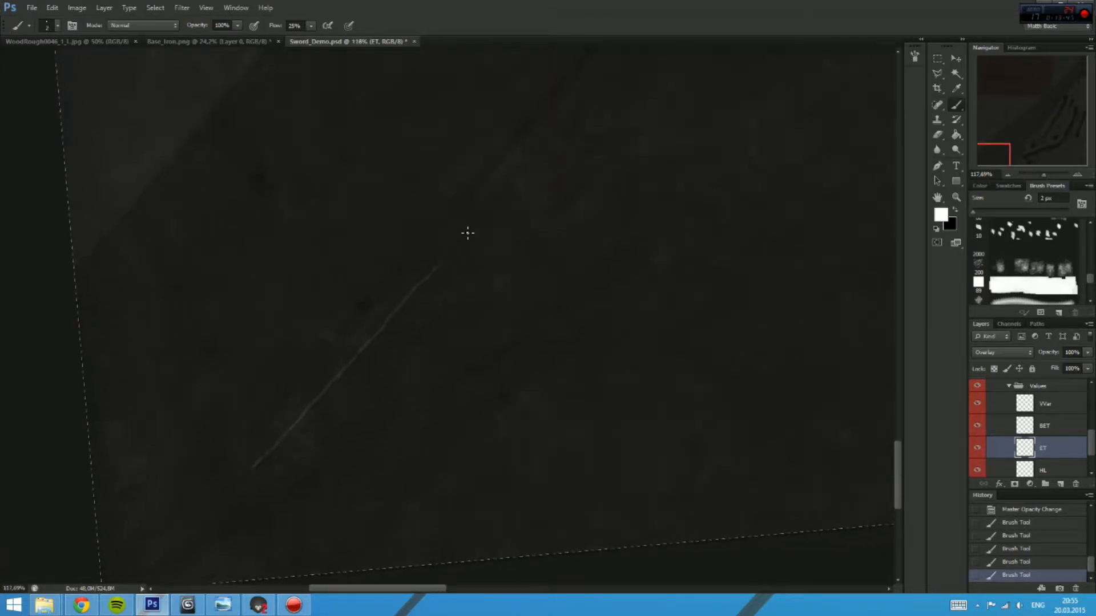
Step: Switch to 3ds Max and examine the polygons and edges along the blade's upper bevel with edged faces shown
click(187, 605)
drag(923, 405, 524, 406)
scroll(519, 348, up, 2)
scroll(524, 406, up, 2)
key(4)
click(556, 292)
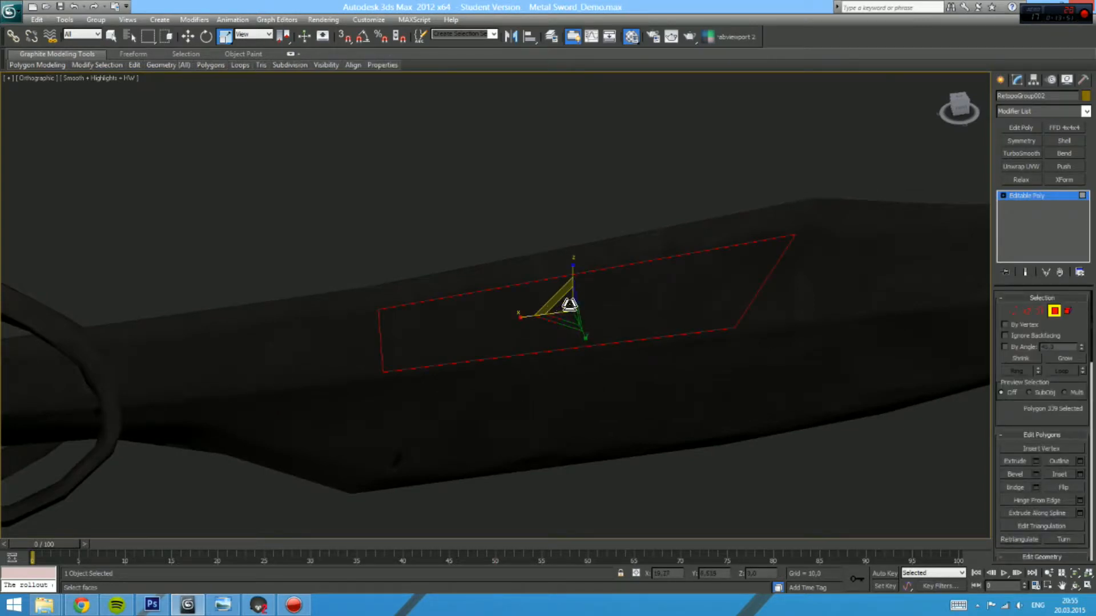
key(F4)
click(582, 250)
scroll(495, 292, up, 2)
key(2)
mouse_move(826, 246)
mouse_down()
mouse_move(640, 254)
mouse_move(580, 276)
mouse_up()
click(634, 234)
key(F3)
key(F3)
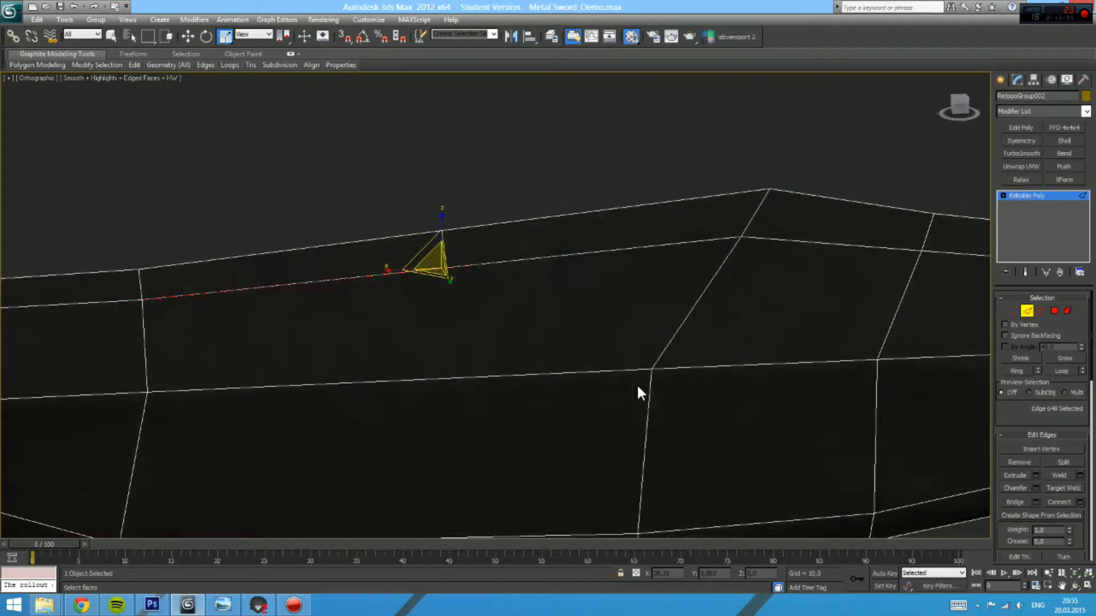
Step: Examine the blade element and the narrow polygons along its lower edge
key(F4)
mouse_move(637, 384)
mouse_down()
mouse_move(579, 234)
mouse_move(606, 303)
mouse_move(576, 295)
mouse_move(570, 279)
mouse_move(568, 287)
mouse_up()
scroll(626, 348, down, 2)
key(5)
click(510, 374)
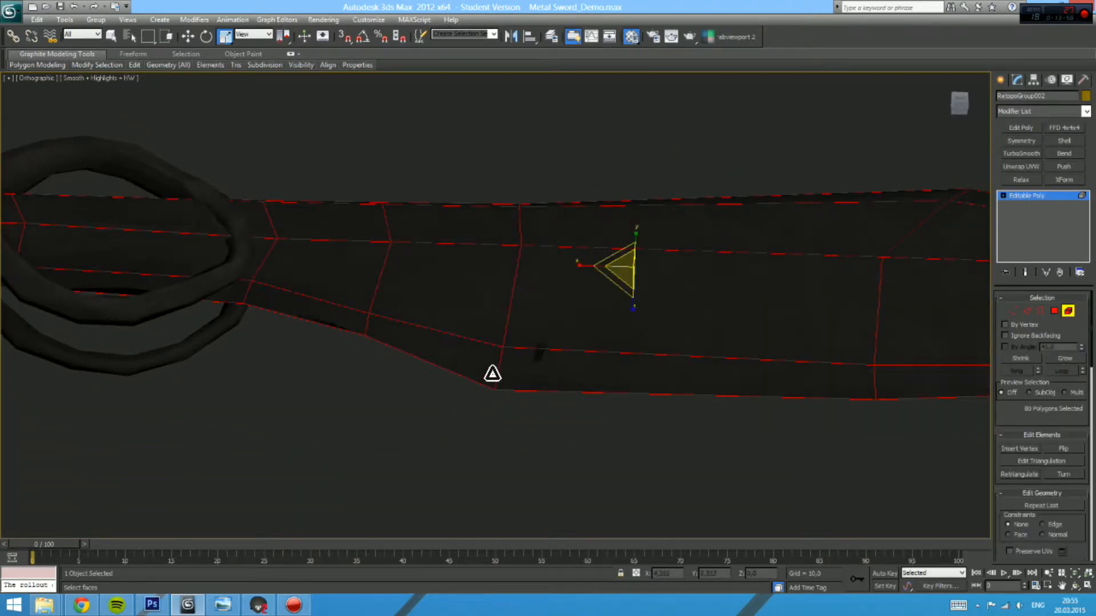
key(4)
click(492, 375)
shift+click(559, 379)
drag(1091, 327, 1036, 524)
drag(725, 423, 665, 422)
click(701, 444)
Step: Switch back to Photoshop and undo the edge-trace brush strokes on the ET layer
click(177, 606)
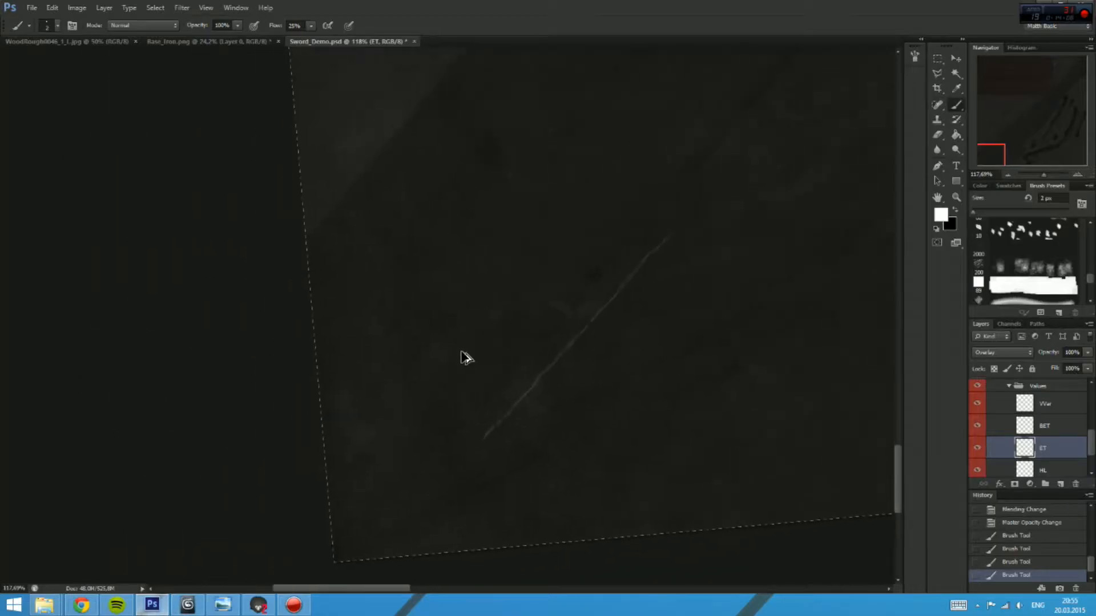
key(ctrl+alt+z)
key(ctrl+alt+z)
key(ctrl+alt+z)
key(ctrl+alt+z)
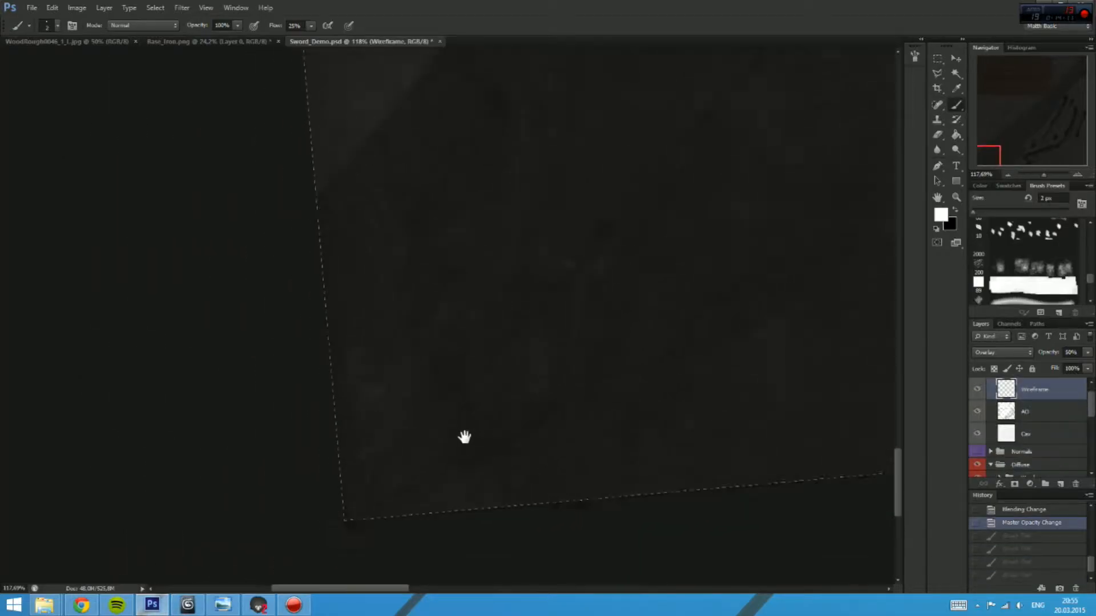
Step: Reselect the ET layer in the Values group for painting the blade's edges
drag(464, 436, 492, 324)
scroll(1077, 420, down, 3)
click(1053, 465)
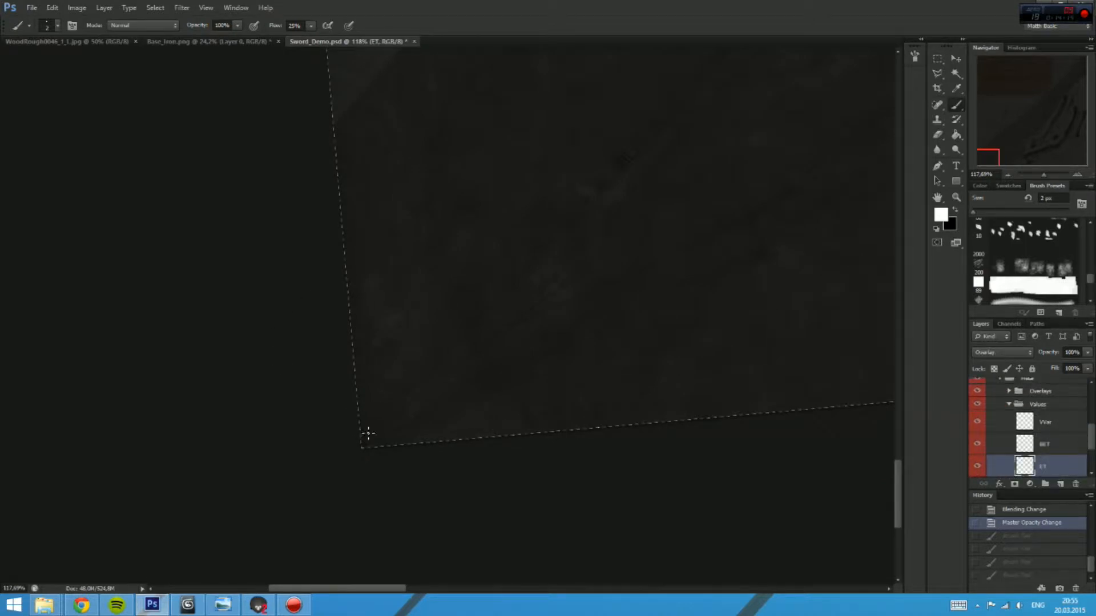
drag(645, 169, 191, 453)
drag(261, 405, 452, 276)
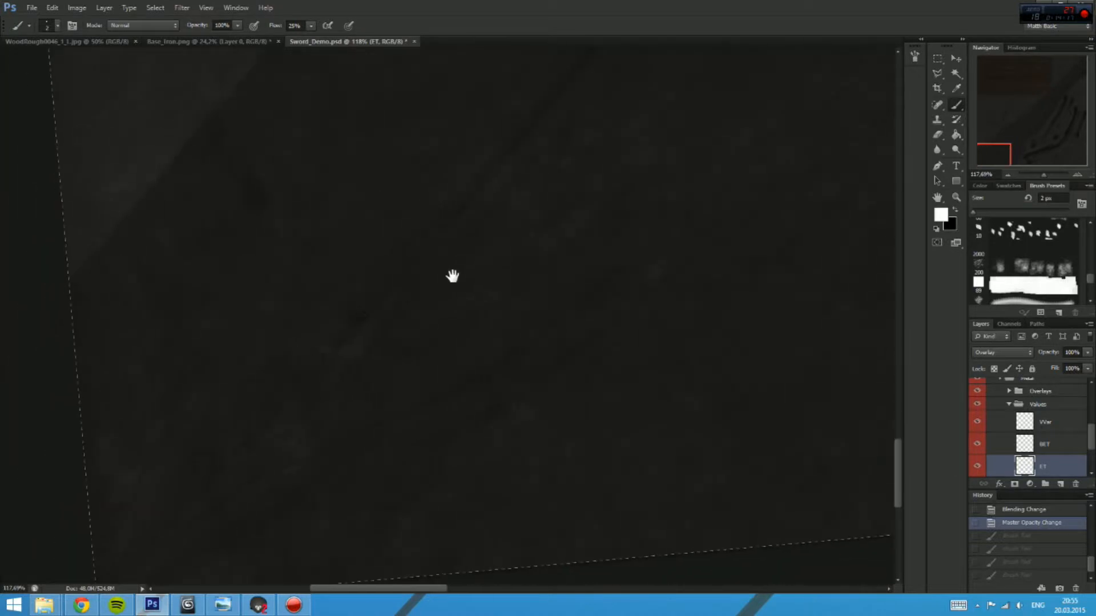
Step: Paint a thin white edge trace on the ET layer with the 2 px brush, starting where the blade's wireframe edge meets the right canvas border
drag(547, 213, 137, 462)
drag(492, 263, 383, 275)
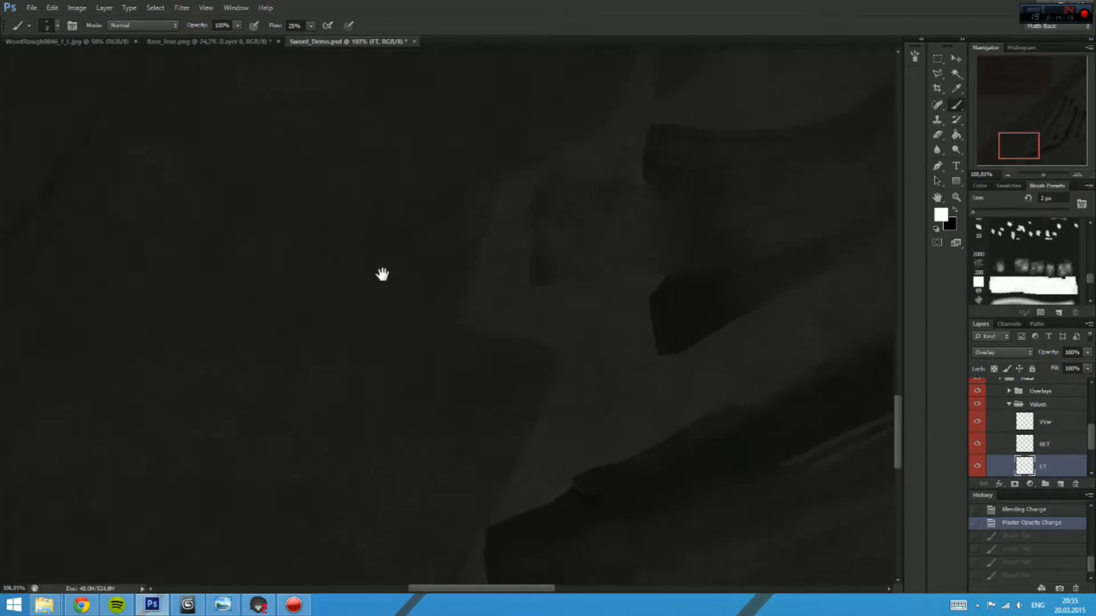
drag(418, 235, 421, 304)
mouse_move(460, 267)
mouse_down()
mouse_move(393, 318)
mouse_move(502, 286)
mouse_move(425, 365)
mouse_up()
mouse_move(406, 149)
mouse_down()
mouse_move(385, 165)
mouse_move(446, 168)
mouse_up()
click(405, 166)
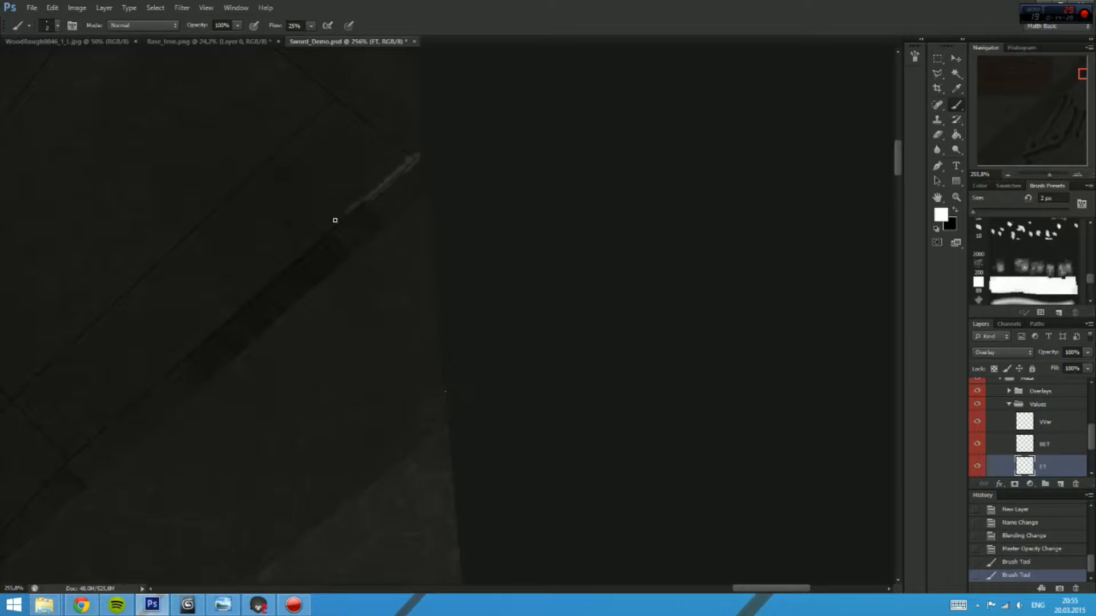
drag(303, 256, 300, 259)
drag(337, 246, 433, 151)
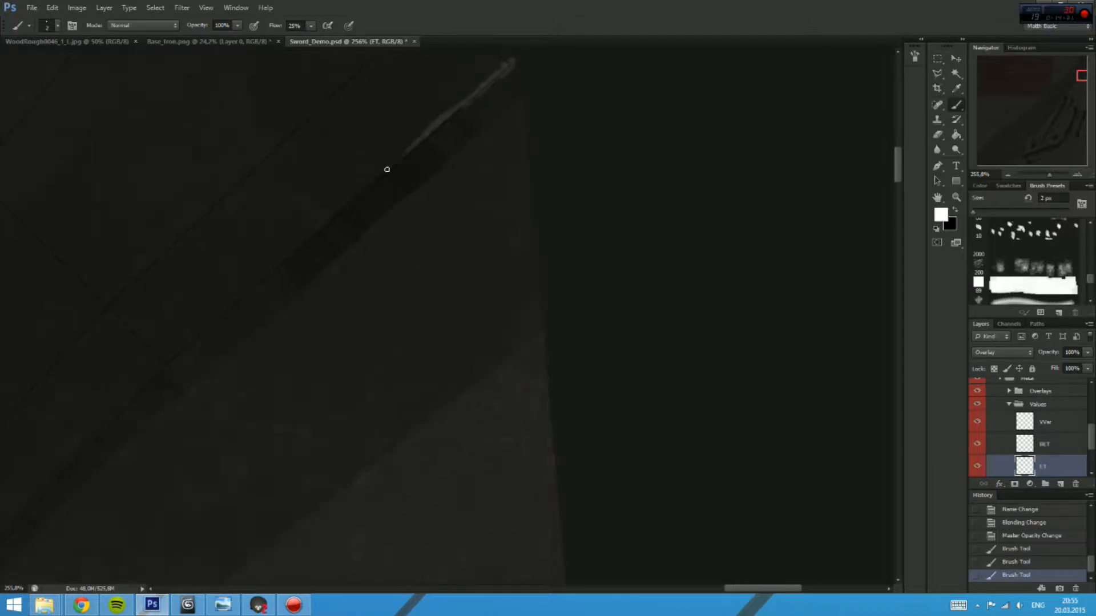
drag(360, 197, 319, 227)
drag(312, 243, 389, 179)
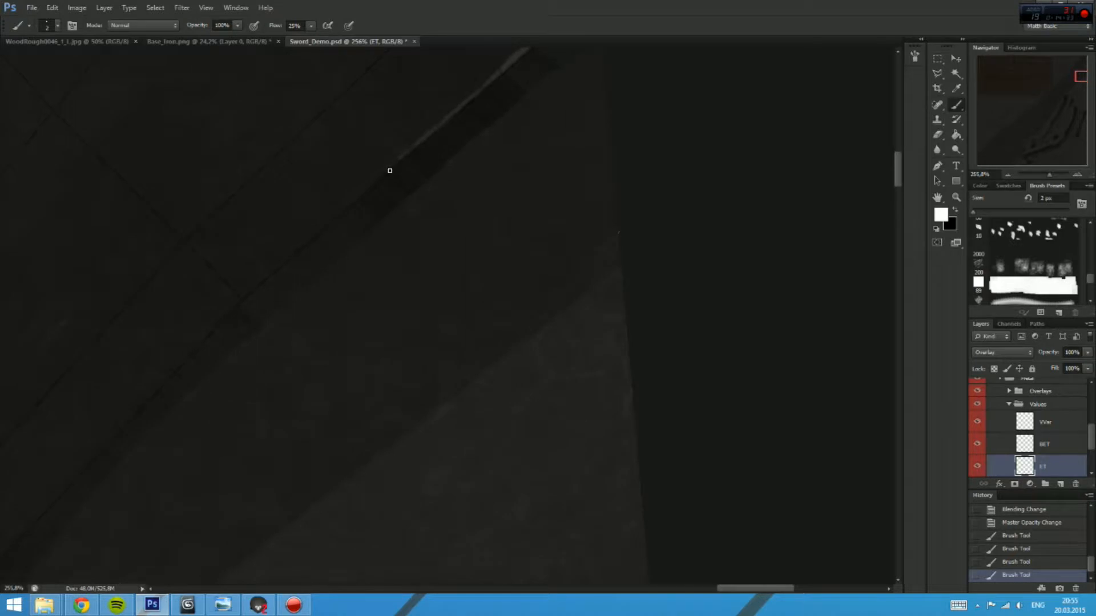
drag(325, 222, 323, 223)
drag(381, 180, 462, 126)
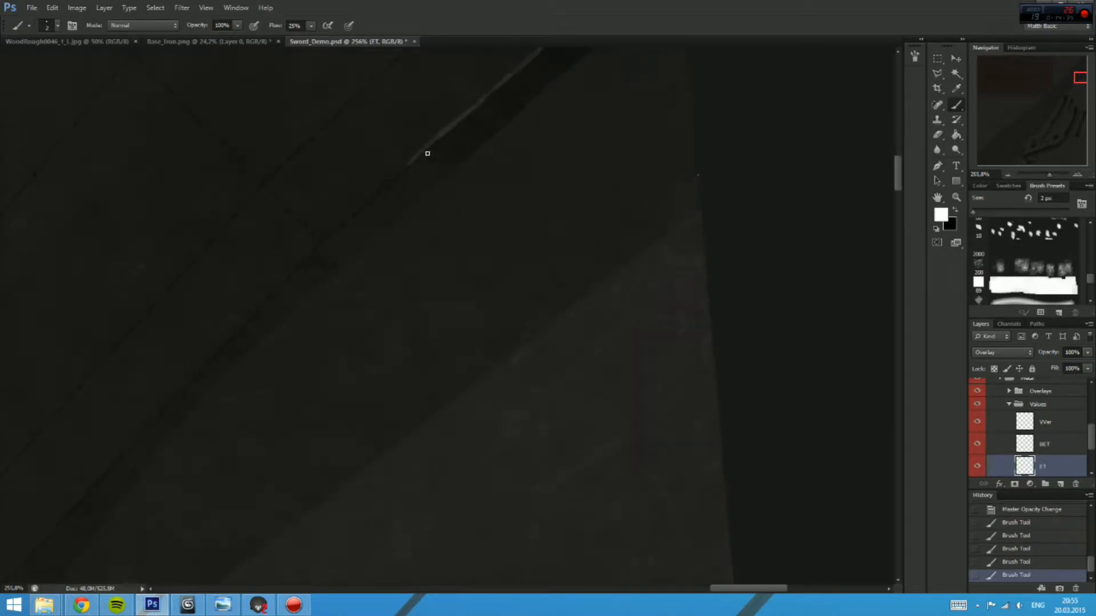
click(332, 230)
drag(332, 230, 445, 145)
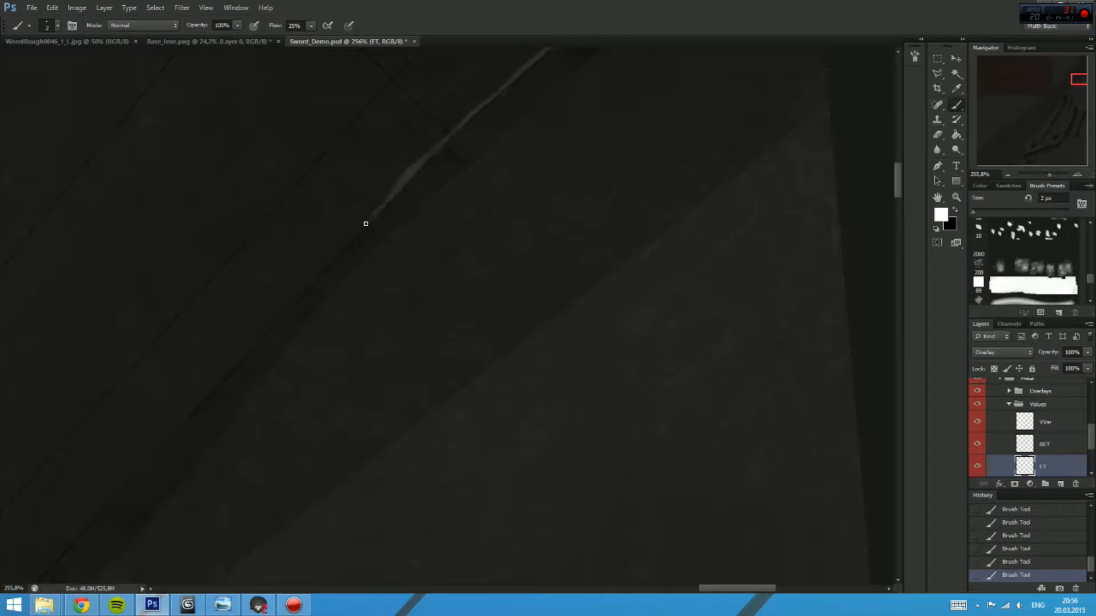
Step: Extend the white edge trace along the blade's diagonal wireframe edge, down to beside the dark pointed ornament
drag(328, 267, 445, 157)
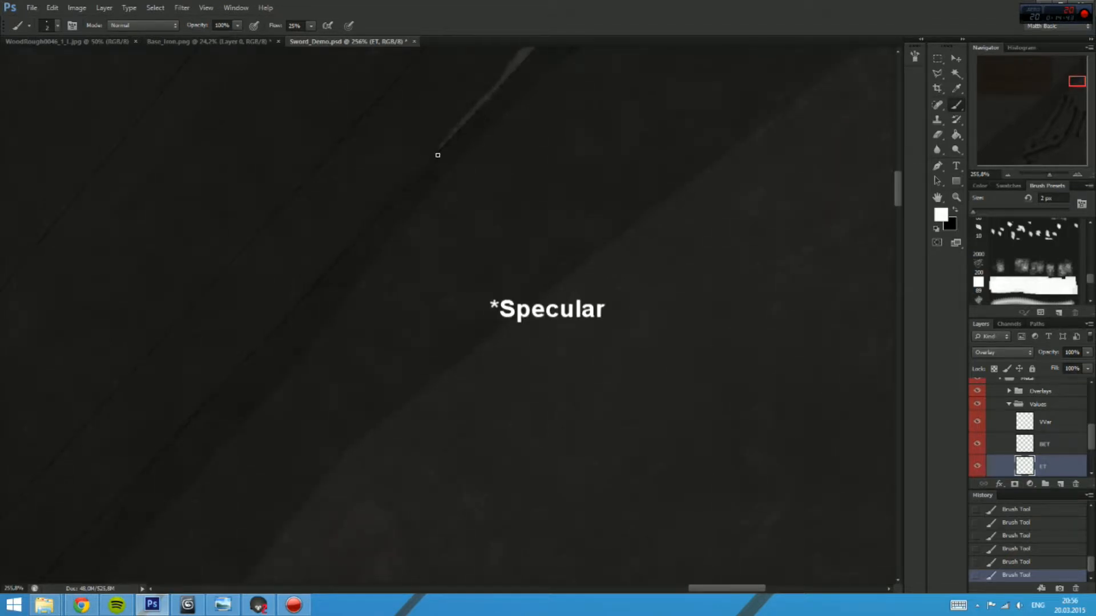
drag(372, 222, 478, 121)
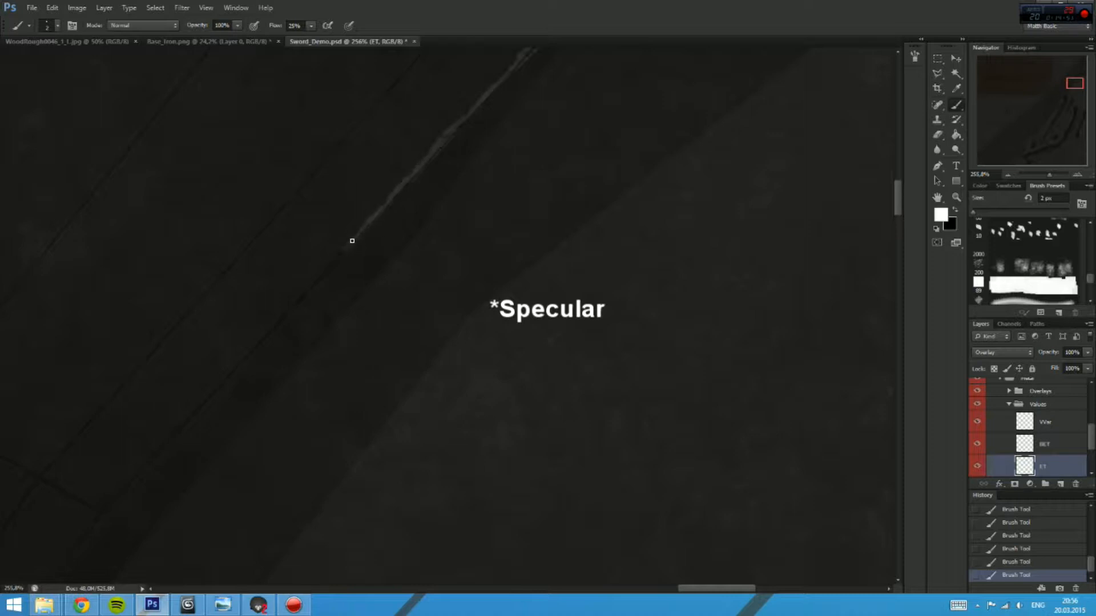
mouse_move(352, 240)
mouse_down()
mouse_move(413, 164)
mouse_move(388, 190)
mouse_up()
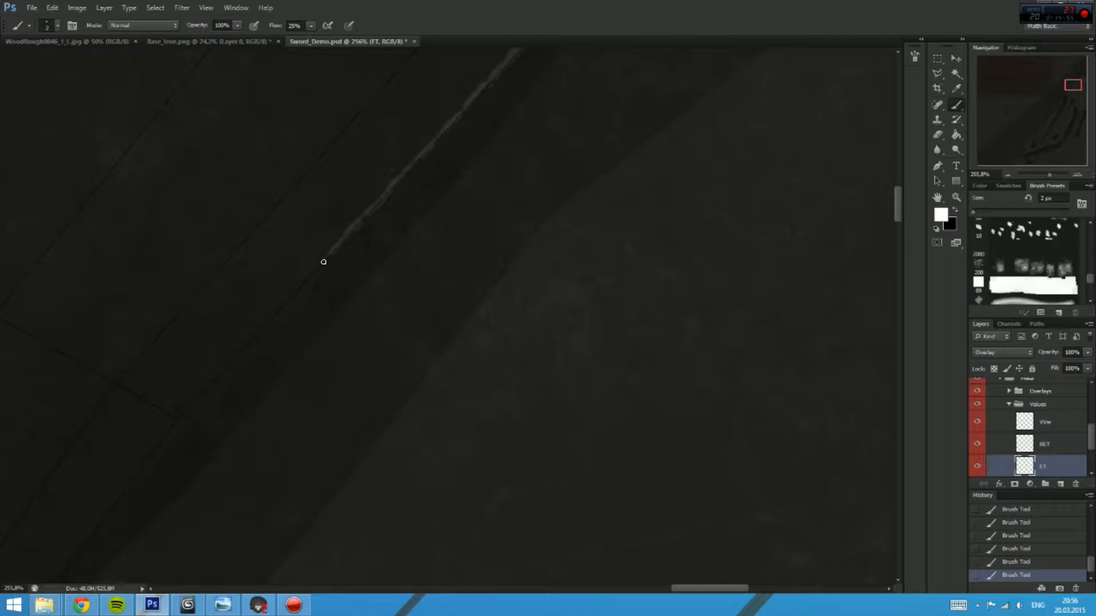
drag(329, 265, 412, 175)
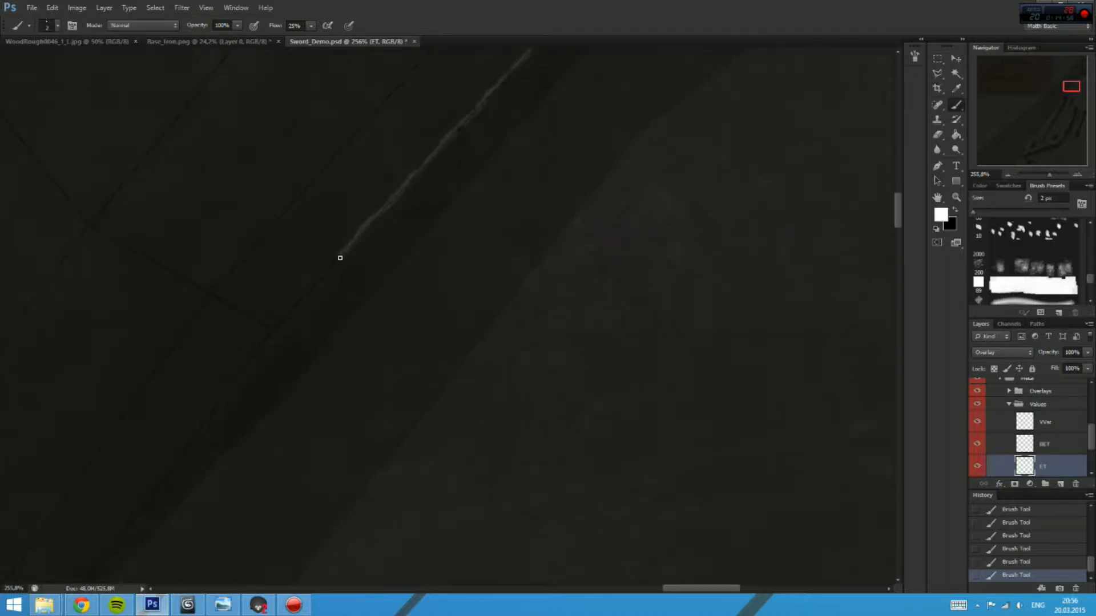
drag(309, 290, 393, 205)
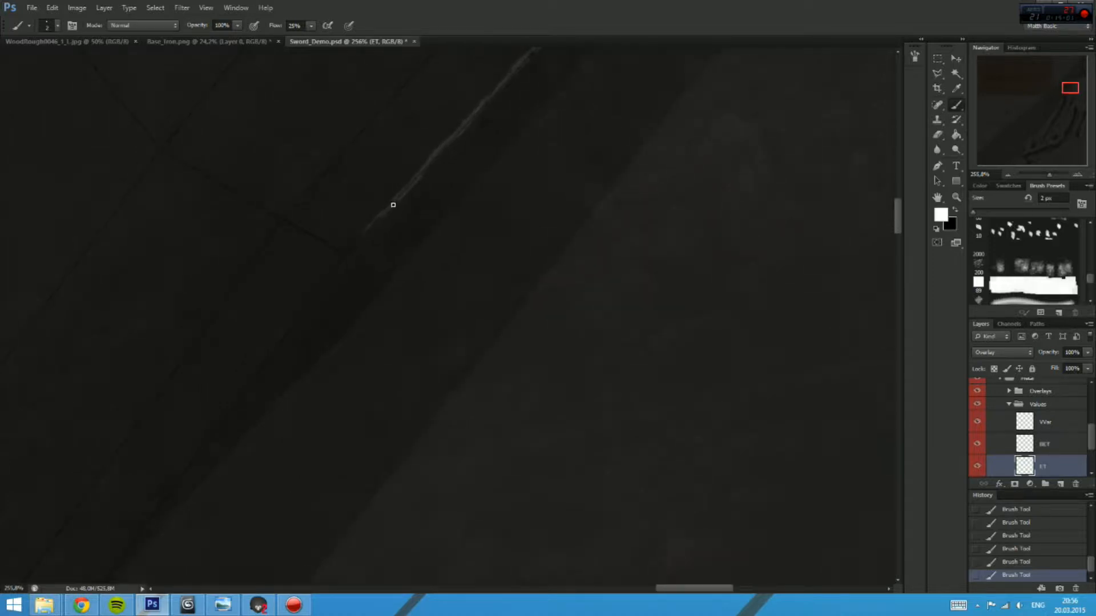
drag(323, 278, 400, 162)
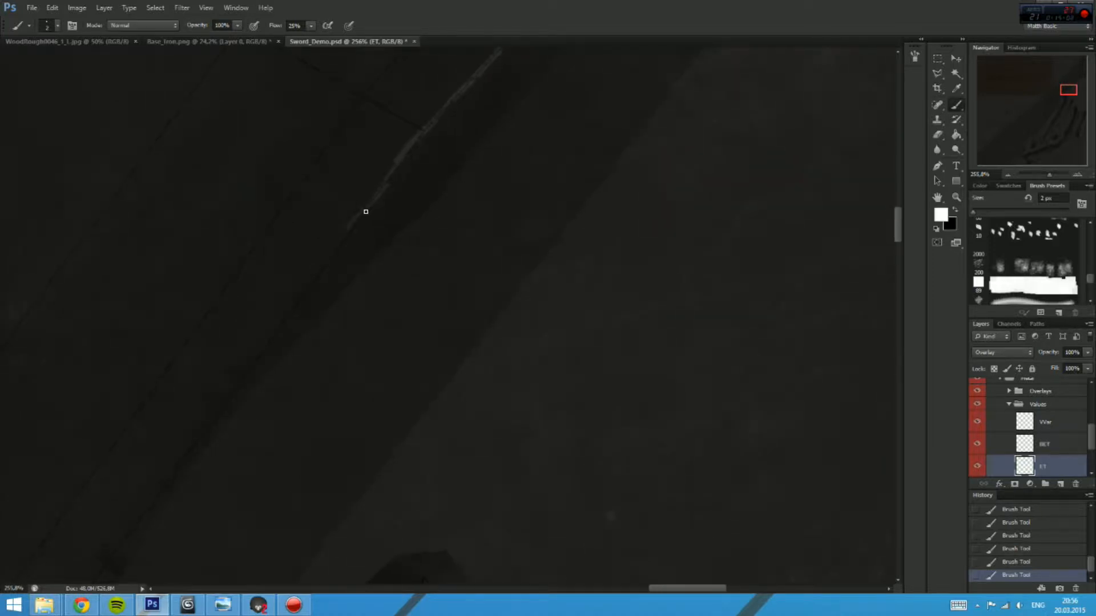
drag(310, 283, 279, 330)
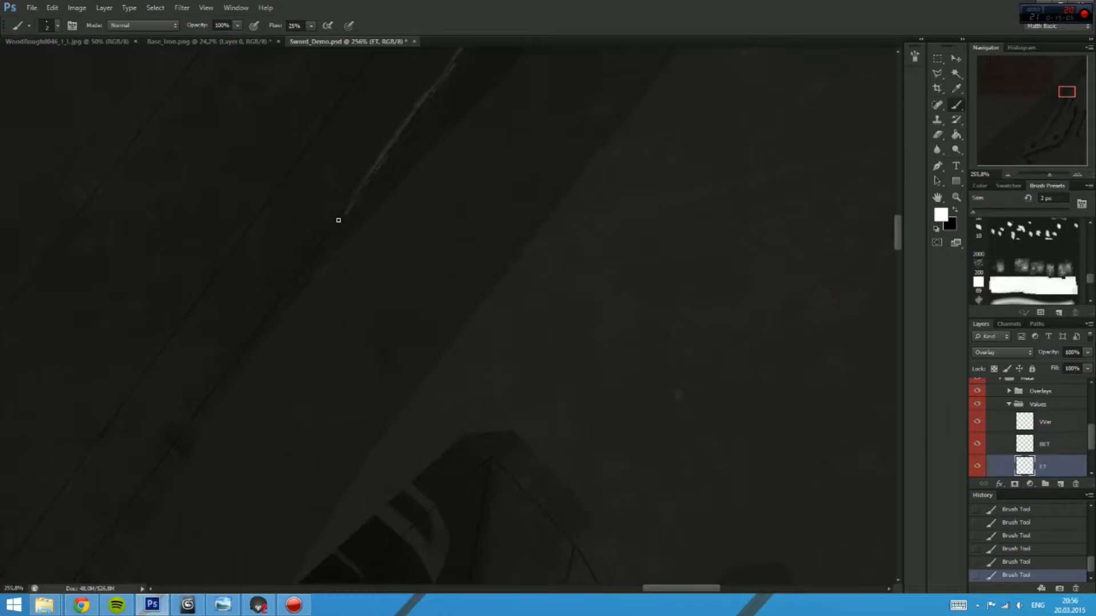
Step: Trace the blade edge in white past the striped dark marks and alongside the solid black shadow patch
scroll(338, 220, down, 5)
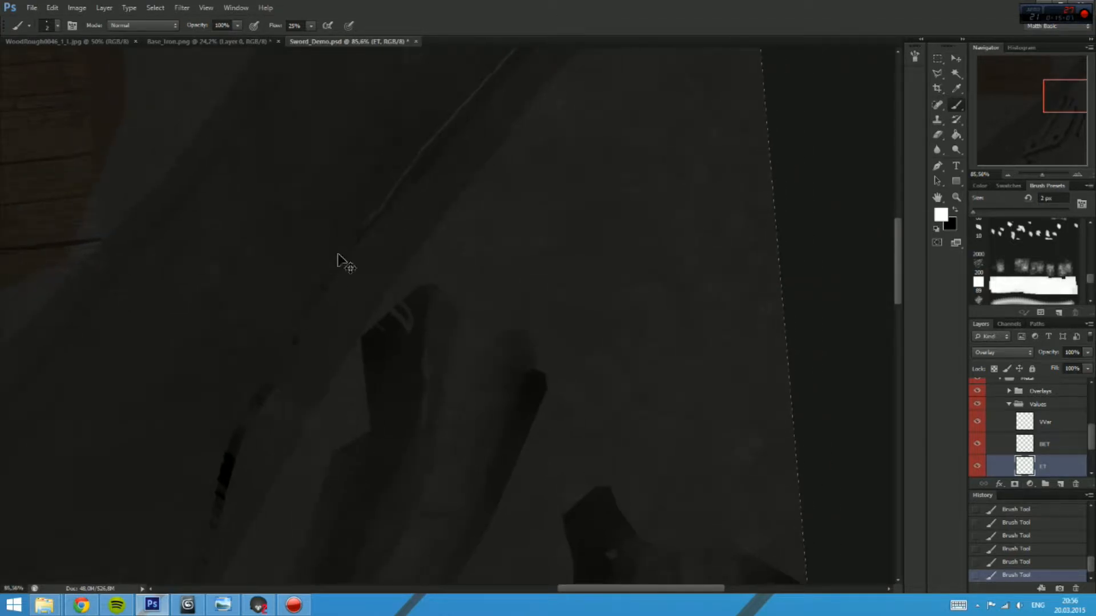
scroll(411, 204, up, 5)
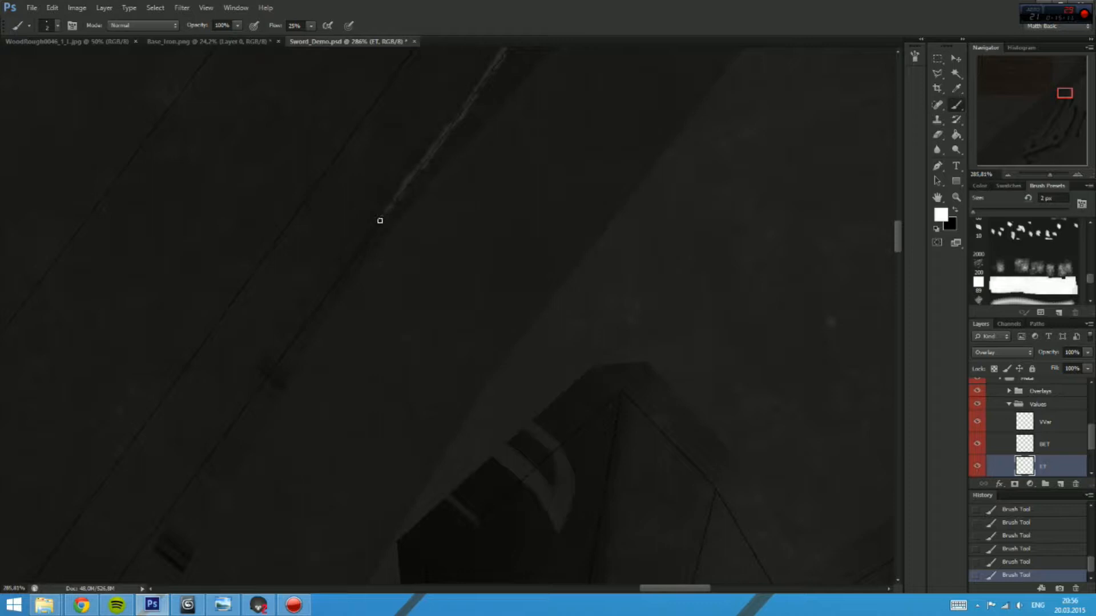
drag(370, 235, 442, 120)
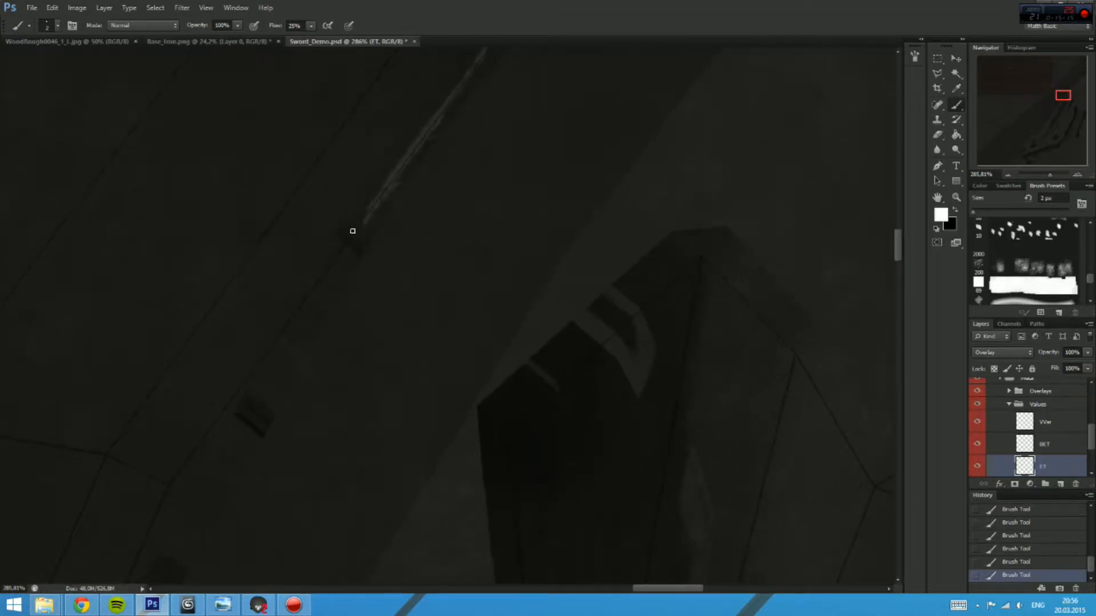
drag(315, 285, 445, 125)
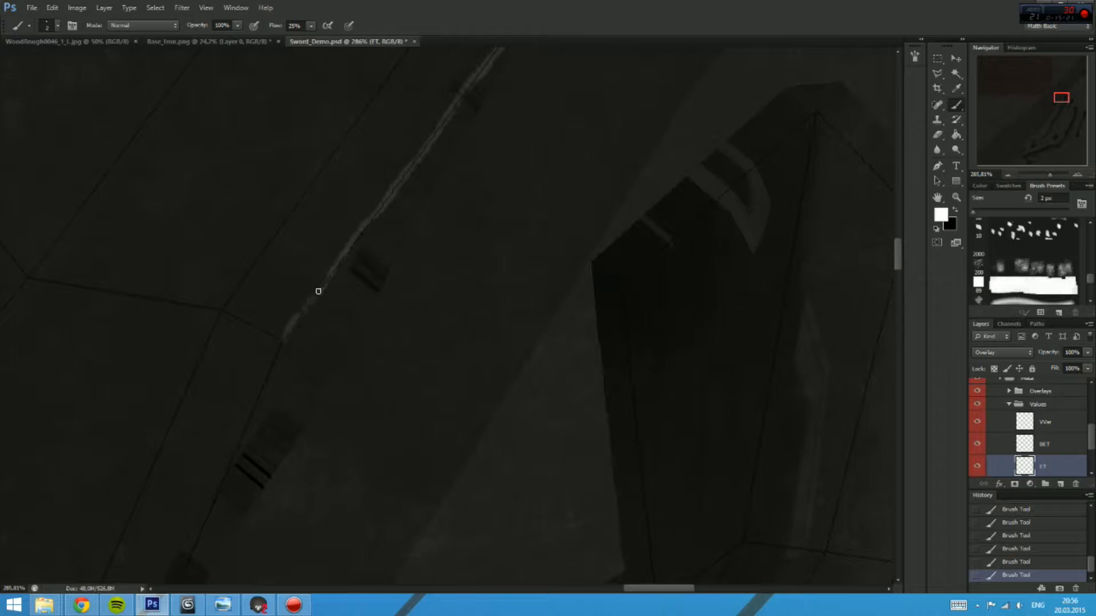
drag(385, 209, 399, 176)
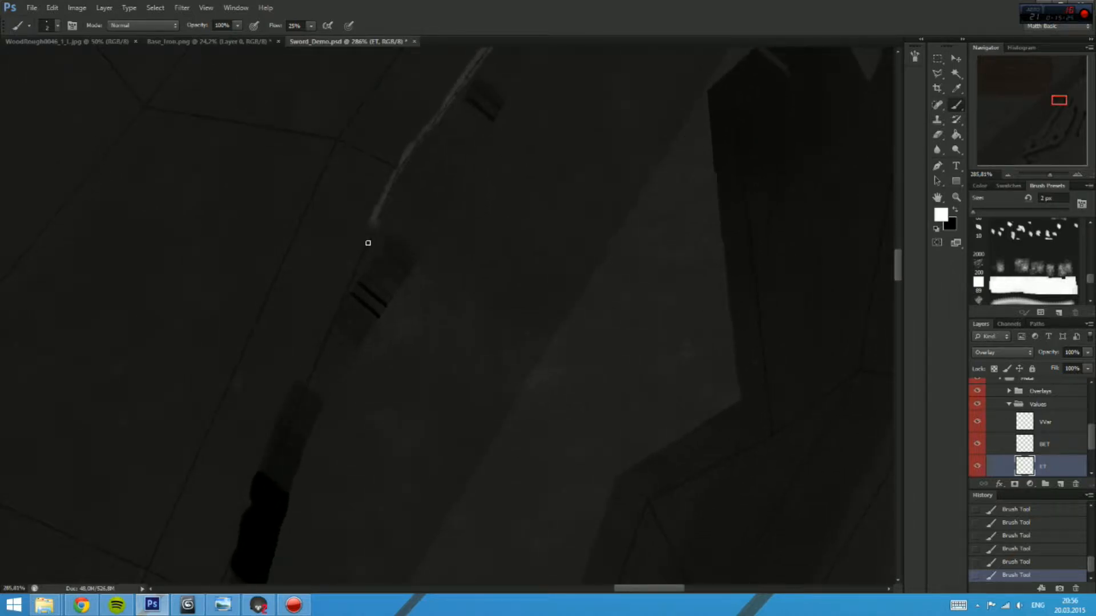
drag(351, 279, 391, 163)
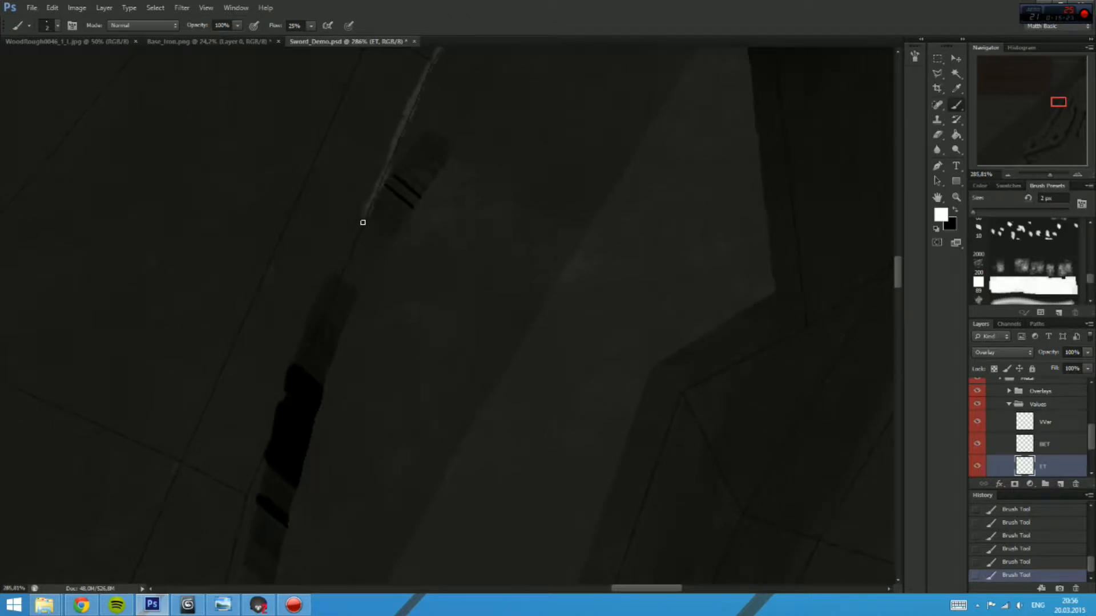
drag(348, 269, 385, 153)
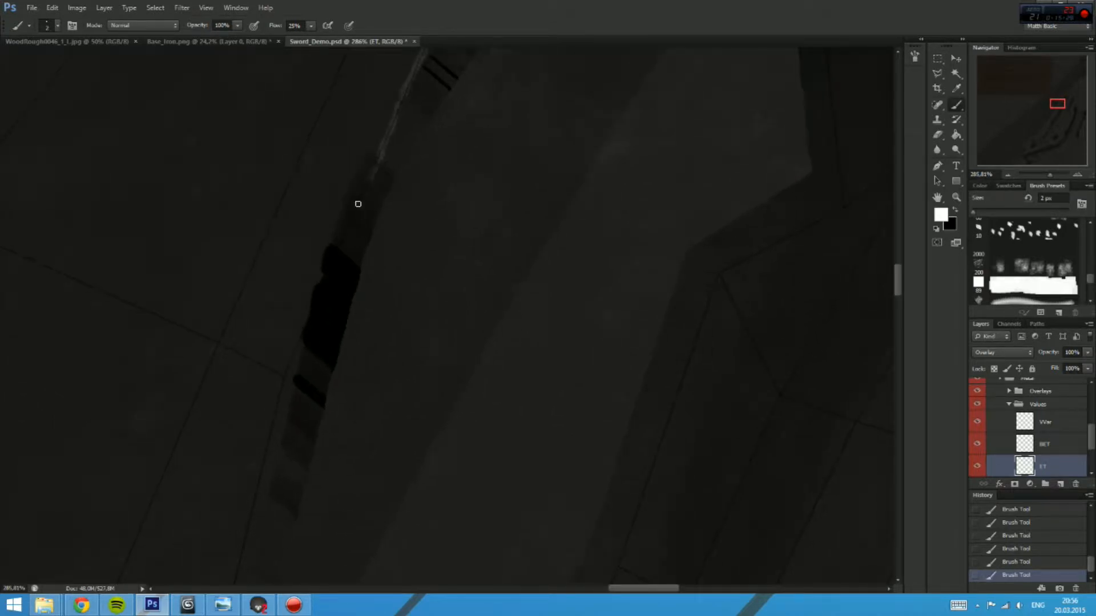
drag(333, 264, 351, 190)
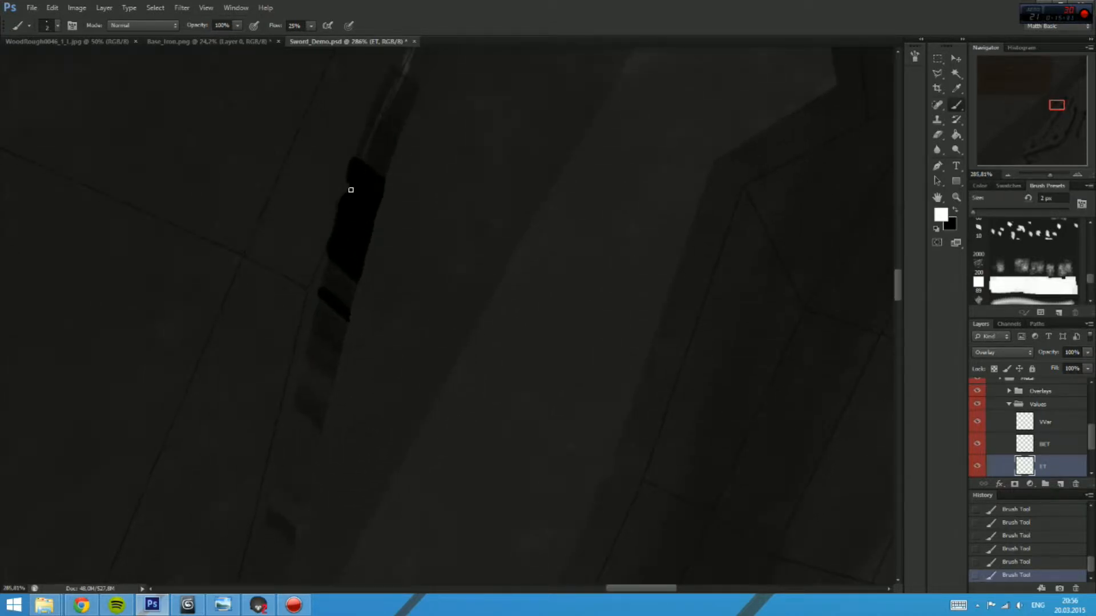
Step: Carry the white trace from below the black shadow patch to the wireframe corner where the blade edge bends
drag(309, 277, 354, 139)
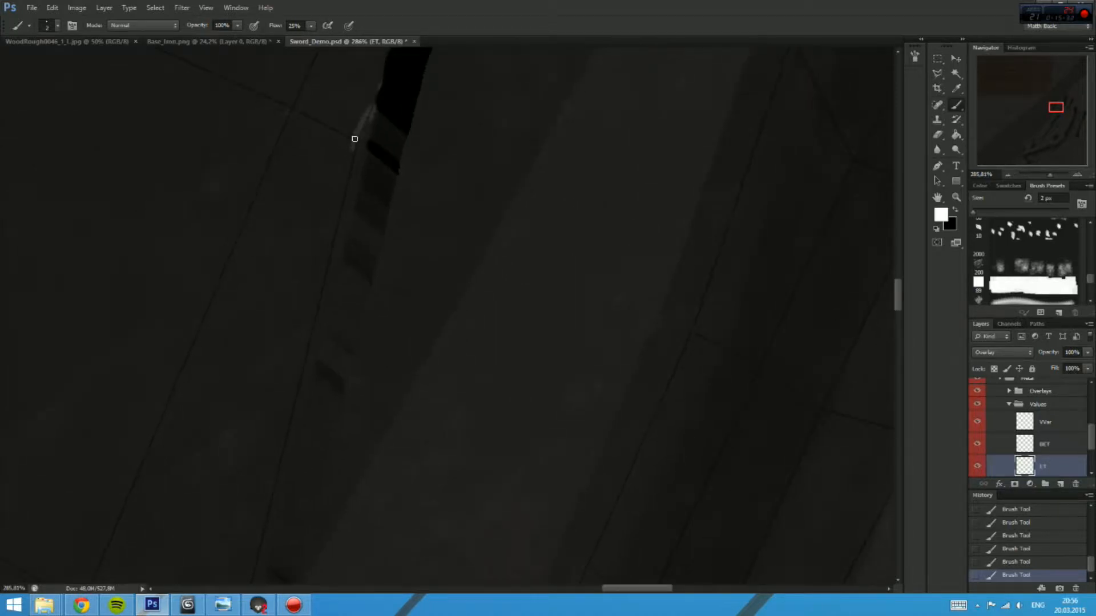
drag(352, 179, 368, 94)
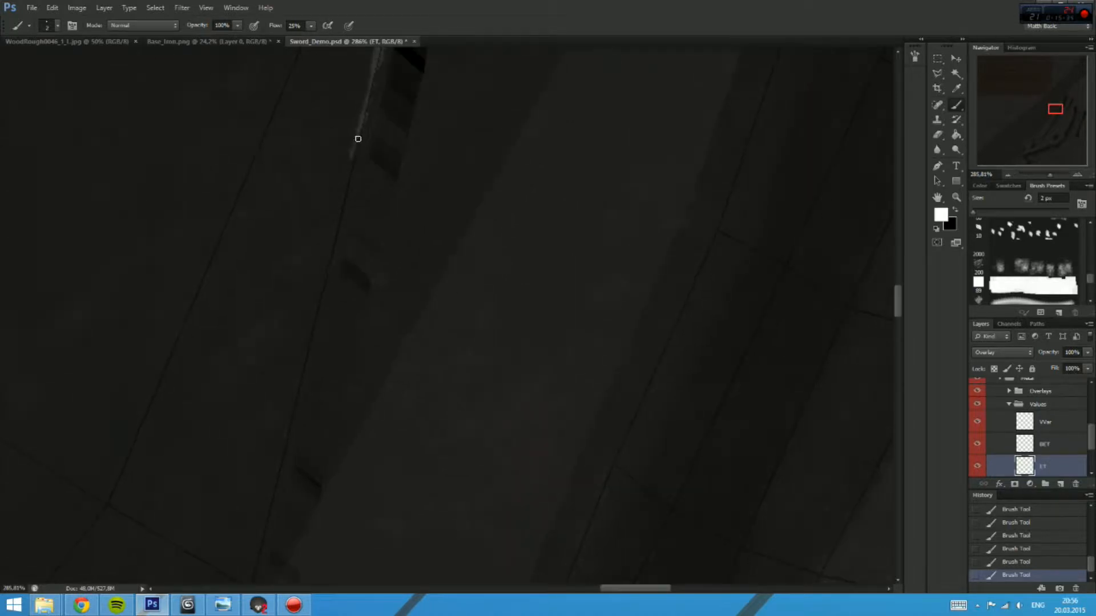
drag(343, 229, 358, 165)
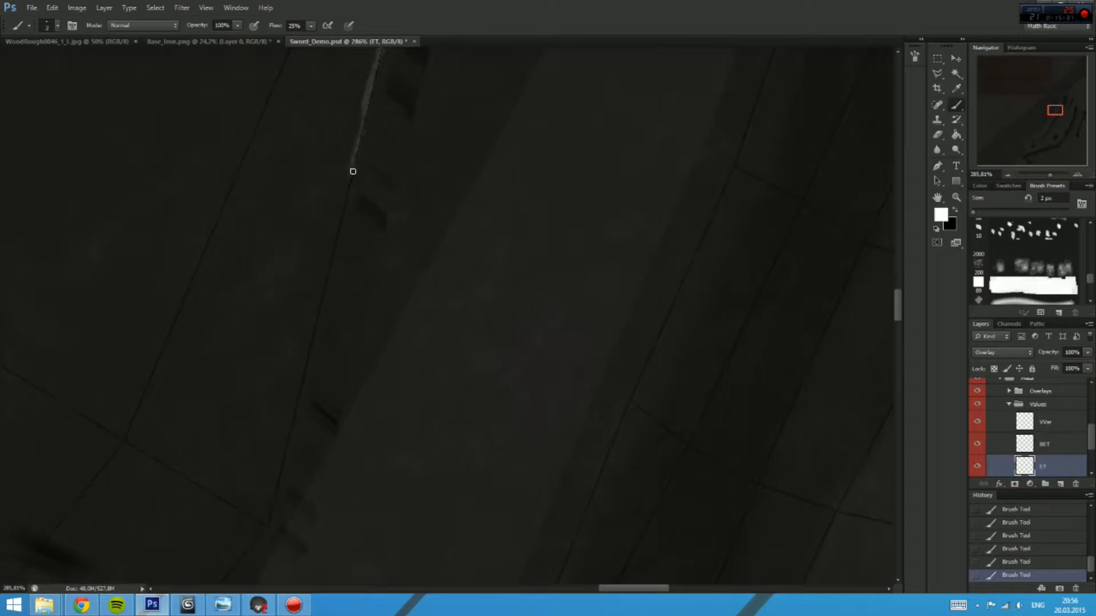
drag(333, 252, 348, 177)
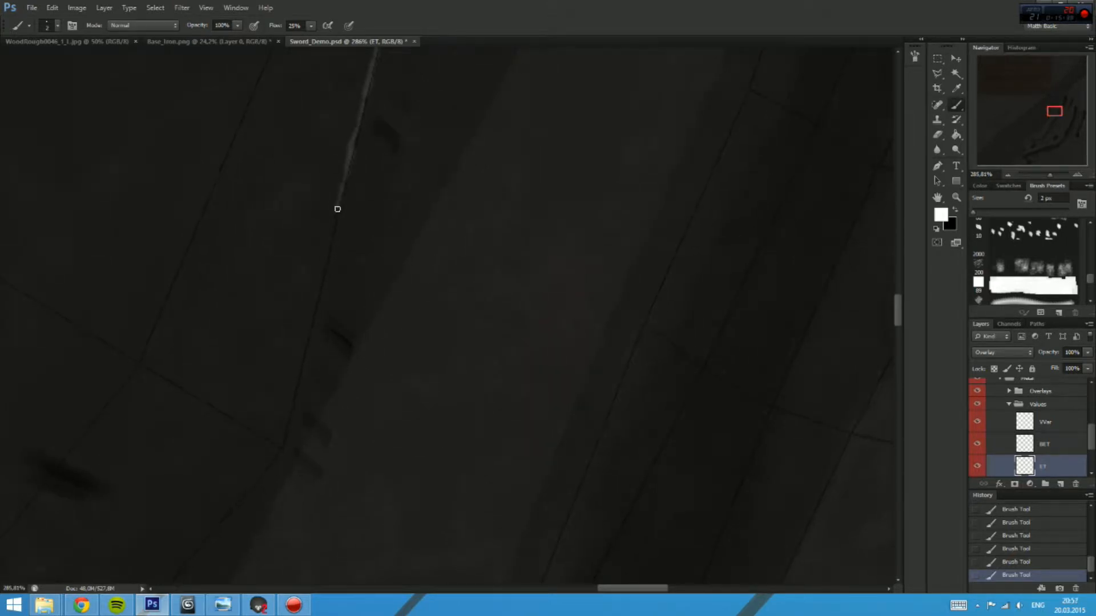
drag(309, 315, 347, 164)
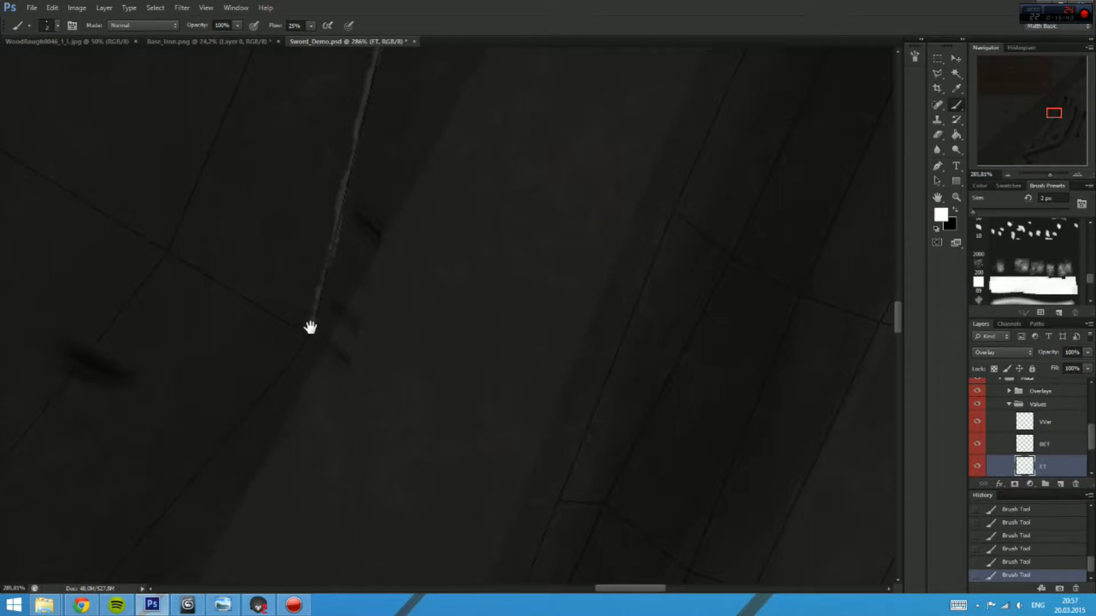
Step: Paint the white trace around the wireframe corner and onto the diagonal blade edge below it
scroll(349, 276, down, 3)
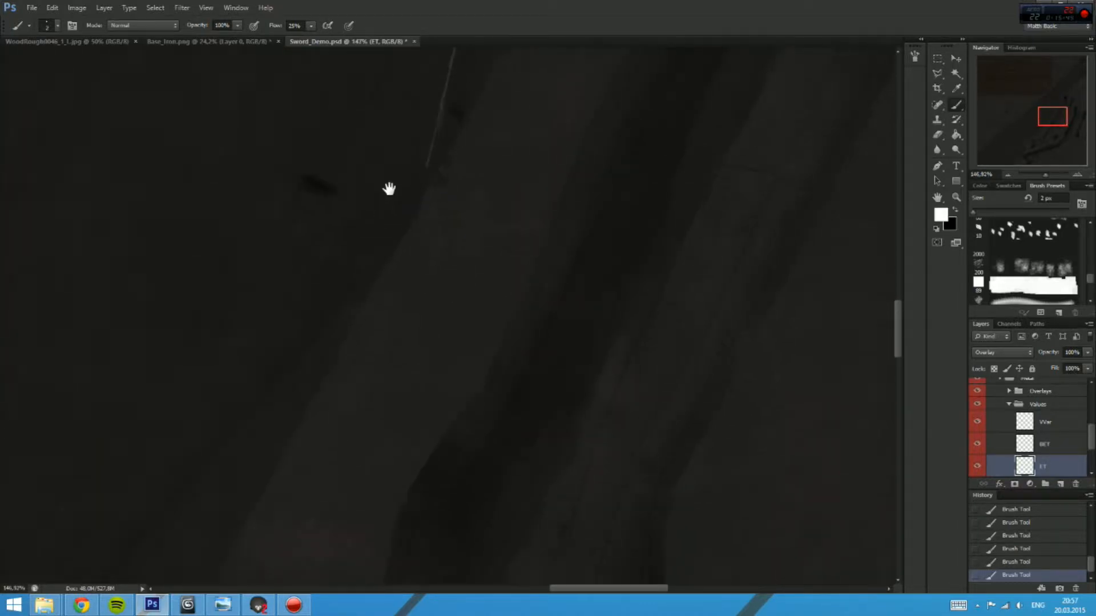
scroll(399, 192, up, 3)
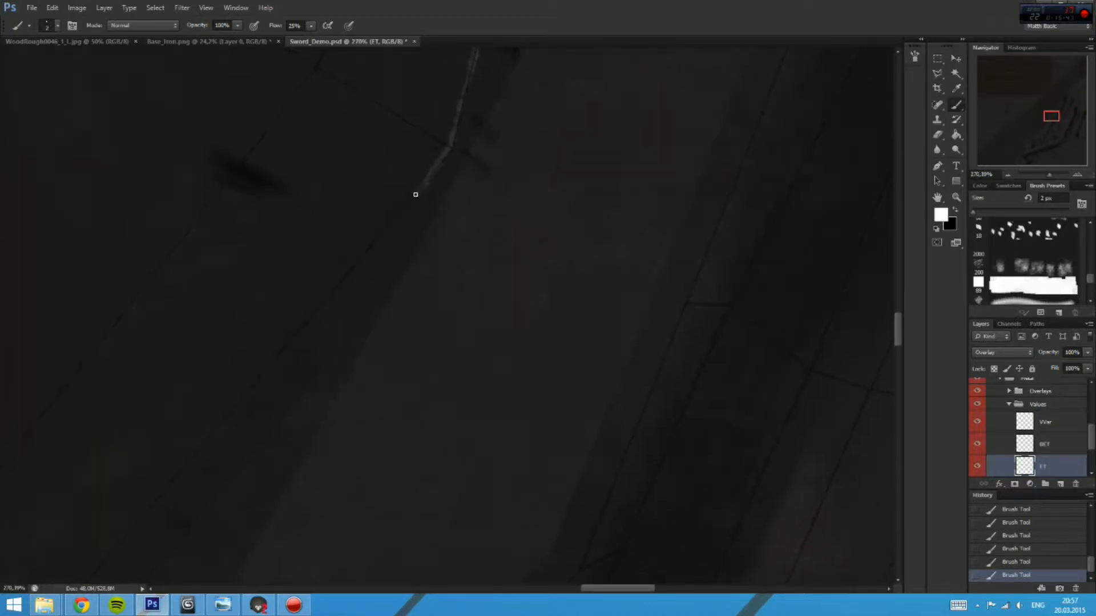
drag(359, 257, 456, 91)
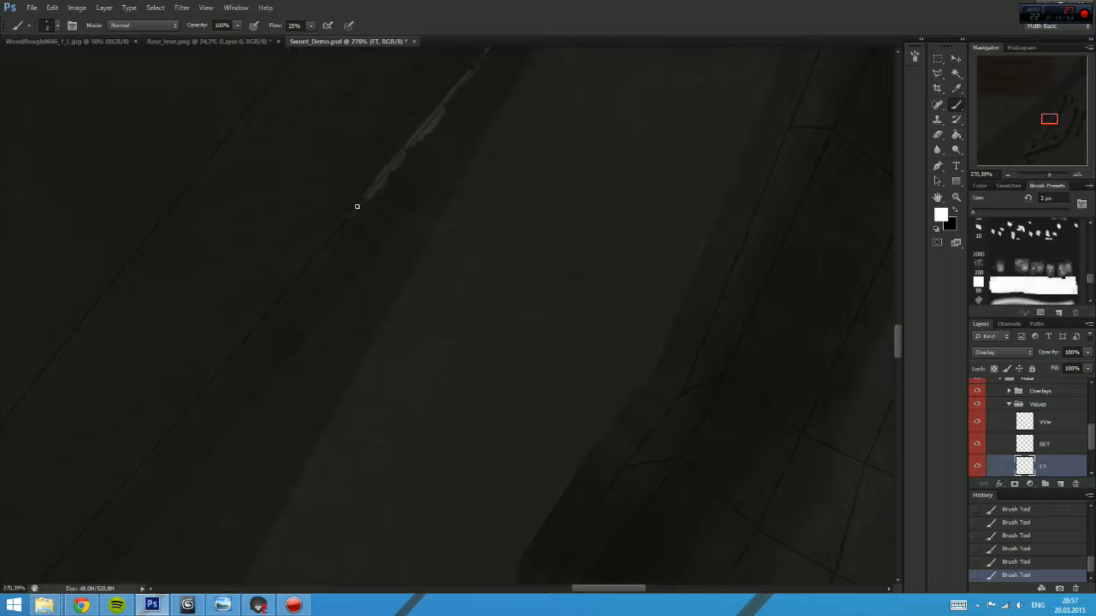
scroll(413, 207, down, 7)
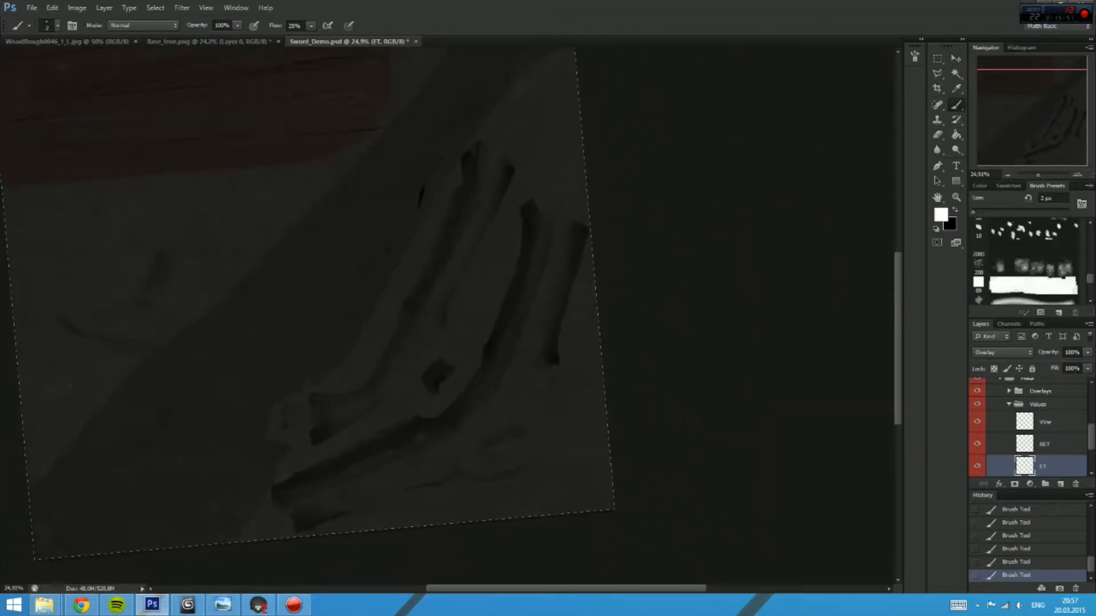
key(F9)
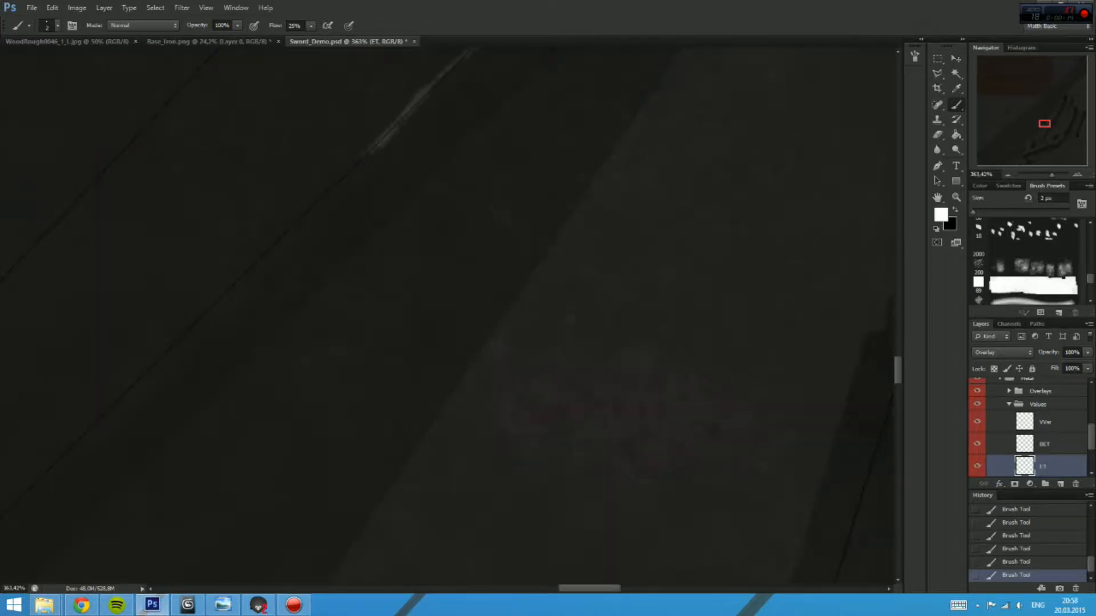
Step: Trace the long straight stretch of the blade edge in white, working toward the texture's lower-left area
mouse_move(434, 50)
mouse_down()
mouse_move(379, 100)
mouse_move(244, 269)
mouse_move(305, 176)
mouse_move(365, 123)
mouse_move(237, 274)
mouse_move(378, 134)
mouse_up()
drag(377, 133, 253, 281)
drag(253, 282, 368, 164)
drag(368, 164, 274, 286)
drag(274, 287, 398, 146)
drag(353, 190, 301, 247)
drag(302, 247, 402, 155)
mouse_move(402, 154)
mouse_down()
mouse_move(350, 207)
mouse_move(392, 166)
mouse_up()
drag(429, 105, 290, 258)
drag(291, 257, 428, 143)
mouse_move(428, 143)
mouse_down()
mouse_move(380, 177)
mouse_move(533, 52)
mouse_up()
mouse_move(534, 52)
mouse_down()
mouse_move(335, 225)
mouse_move(530, 85)
mouse_up()
drag(530, 85, 341, 229)
mouse_move(342, 229)
mouse_down()
mouse_move(490, 103)
mouse_move(318, 267)
mouse_move(519, 93)
mouse_up()
drag(519, 93, 377, 211)
drag(377, 211, 522, 81)
drag(523, 81, 361, 202)
mouse_move(361, 202)
mouse_down()
mouse_move(533, 76)
mouse_move(354, 207)
mouse_move(486, 119)
mouse_up()
drag(486, 119, 362, 216)
mouse_move(362, 215)
mouse_down()
mouse_move(444, 154)
mouse_move(381, 201)
mouse_up()
mouse_move(381, 201)
mouse_down()
mouse_move(447, 151)
mouse_move(389, 190)
mouse_up()
mouse_move(389, 190)
mouse_down()
mouse_move(500, 121)
mouse_move(377, 212)
mouse_move(490, 125)
mouse_up()
drag(490, 126, 365, 214)
drag(365, 214, 494, 122)
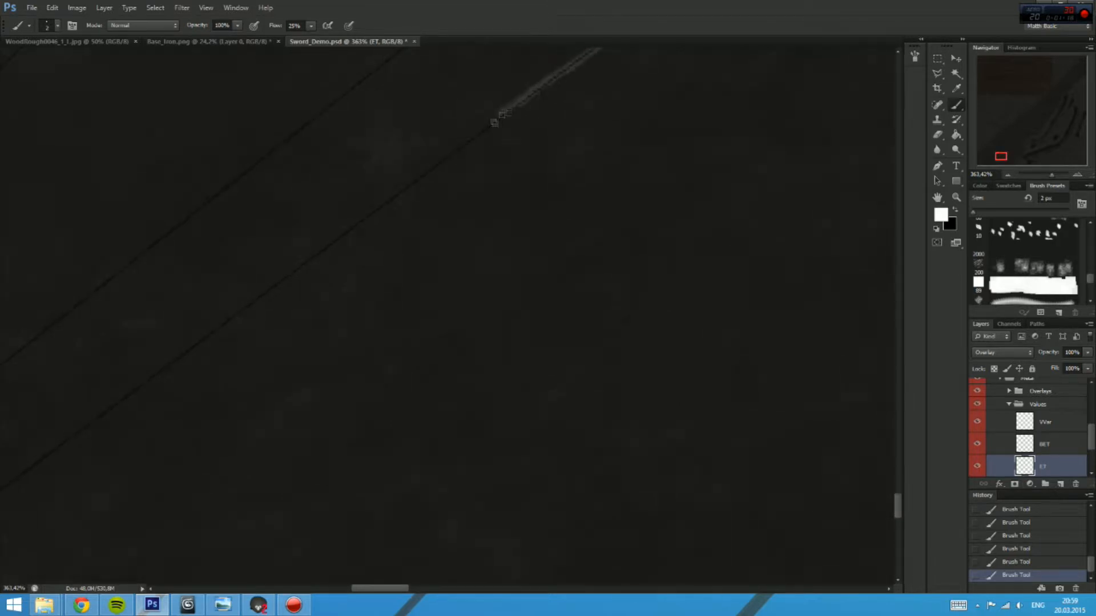
Step: Complete the white trace along the last stretch of this edge to the blade's tip in the lower-left corner
drag(372, 216, 471, 142)
mouse_move(471, 141)
mouse_down()
mouse_move(377, 215)
mouse_move(479, 139)
mouse_up()
mouse_move(478, 139)
mouse_down()
mouse_move(386, 211)
mouse_move(503, 124)
mouse_up()
drag(503, 124, 370, 218)
mouse_move(370, 218)
mouse_down()
mouse_move(474, 142)
mouse_move(366, 226)
mouse_up()
mouse_move(365, 225)
mouse_down()
mouse_move(511, 128)
mouse_move(428, 171)
mouse_up()
mouse_move(428, 172)
mouse_down()
mouse_move(539, 124)
mouse_move(496, 147)
mouse_up()
drag(497, 147, 562, 121)
mouse_move(562, 121)
mouse_down()
mouse_move(489, 163)
mouse_move(565, 124)
mouse_up()
drag(565, 124, 477, 164)
drag(477, 164, 562, 117)
drag(562, 117, 487, 168)
drag(487, 167, 562, 115)
drag(562, 115, 431, 196)
drag(431, 195, 514, 151)
drag(514, 151, 420, 197)
drag(419, 197, 574, 112)
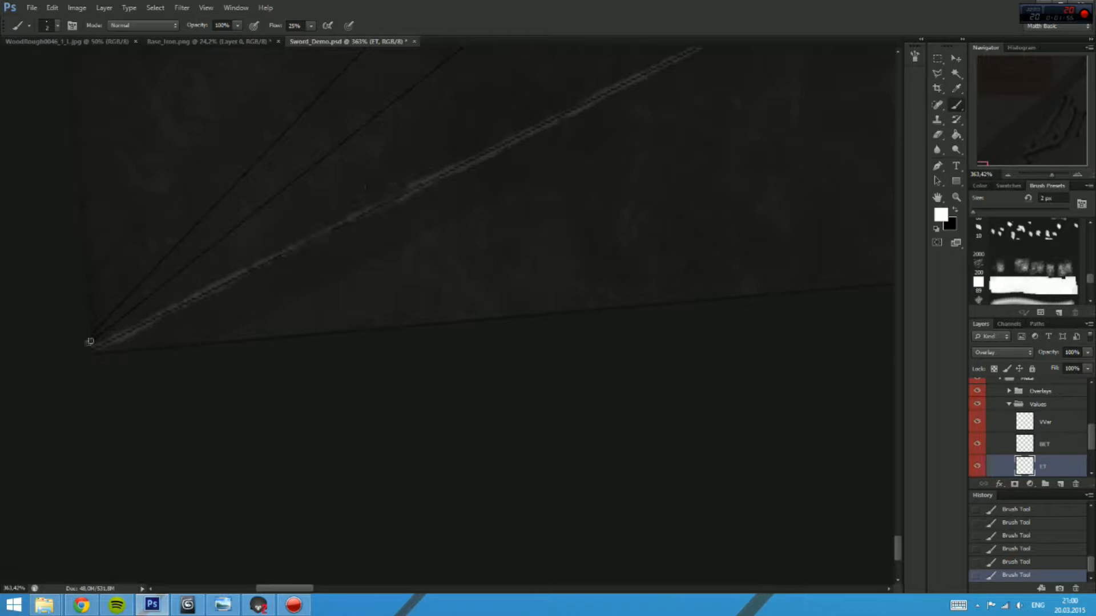
Step: Paint a white edge trace along the blade's opposite outer wireframe edge, starting from the lower-left tip
drag(236, 186, 308, 112)
mouse_move(308, 112)
mouse_down()
mouse_move(176, 228)
mouse_move(233, 163)
mouse_up()
drag(234, 163, 136, 270)
drag(136, 269, 337, 64)
mouse_move(336, 64)
mouse_down()
mouse_move(210, 193)
mouse_move(274, 122)
mouse_up()
mouse_move(274, 123)
mouse_down()
mouse_move(195, 200)
mouse_move(271, 125)
mouse_up()
mouse_move(271, 125)
mouse_down()
mouse_move(183, 215)
mouse_move(305, 96)
mouse_up()
mouse_move(305, 96)
mouse_down()
mouse_move(210, 183)
mouse_move(265, 124)
mouse_up()
mouse_move(266, 124)
mouse_down()
mouse_move(138, 251)
mouse_move(263, 111)
mouse_up()
mouse_move(263, 112)
mouse_down()
mouse_move(178, 218)
mouse_move(282, 98)
mouse_up()
drag(282, 98, 195, 200)
mouse_move(195, 200)
mouse_down()
mouse_move(255, 128)
mouse_move(142, 260)
mouse_up()
drag(142, 260, 274, 118)
drag(314, 68, 184, 242)
drag(128, 302, 183, 232)
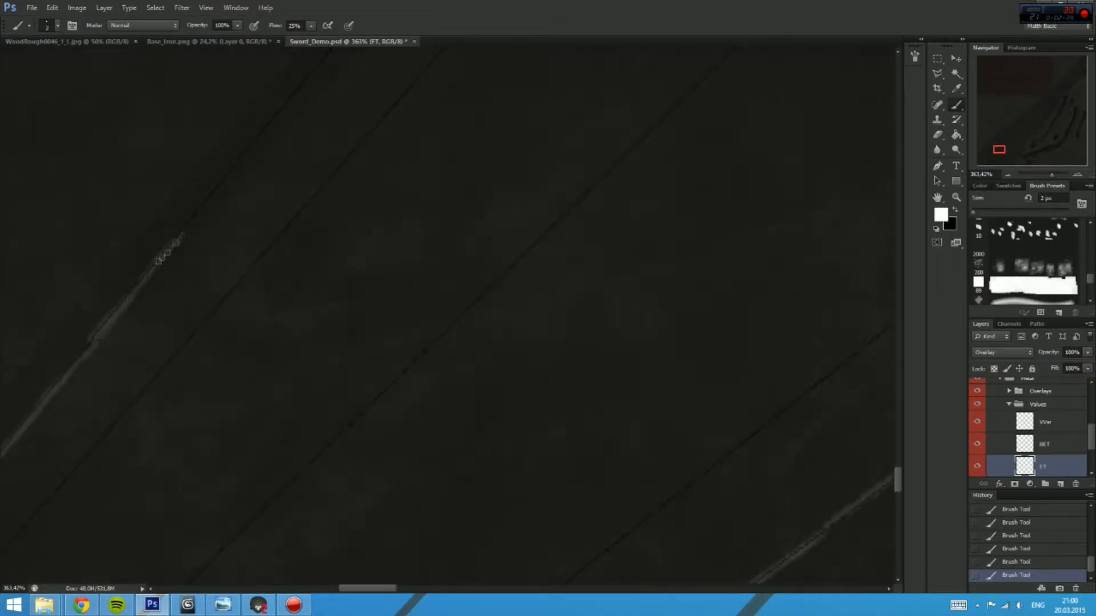
Step: Continue the white trace along the blade's outer wireframe edge, from the texture's lower-left area toward its middle
key(r)
mouse_move(228, 199)
mouse_down()
mouse_move(519, 301)
mouse_move(516, 348)
mouse_up()
drag(655, 58, 577, 185)
drag(493, 312, 540, 202)
drag(539, 202, 485, 288)
mouse_move(485, 288)
mouse_down()
mouse_move(542, 166)
mouse_move(471, 298)
mouse_move(537, 197)
mouse_up()
mouse_move(531, 201)
mouse_down()
mouse_move(491, 265)
mouse_move(570, 134)
mouse_up()
drag(571, 134, 484, 288)
mouse_move(483, 288)
mouse_down()
mouse_move(539, 176)
mouse_move(518, 225)
mouse_move(479, 271)
mouse_up()
drag(479, 271, 536, 192)
drag(532, 197, 477, 275)
drag(477, 275, 534, 193)
drag(506, 231, 477, 282)
mouse_move(477, 282)
mouse_down()
mouse_move(514, 199)
mouse_move(470, 284)
mouse_up()
drag(469, 284, 531, 162)
drag(530, 162, 479, 271)
drag(483, 275, 522, 177)
mouse_move(508, 200)
mouse_down()
mouse_move(485, 238)
mouse_move(525, 165)
mouse_up()
mouse_move(514, 186)
mouse_down()
mouse_move(473, 268)
mouse_move(530, 155)
mouse_up()
mouse_move(525, 165)
mouse_down()
mouse_move(480, 266)
mouse_move(525, 177)
mouse_up()
mouse_move(522, 185)
mouse_down()
mouse_move(482, 277)
mouse_move(532, 157)
mouse_up()
mouse_move(524, 183)
mouse_down()
mouse_move(489, 266)
mouse_move(514, 175)
mouse_up()
mouse_move(510, 220)
mouse_down()
mouse_move(479, 308)
mouse_move(529, 188)
mouse_up()
drag(526, 197, 443, 305)
mouse_move(491, 256)
mouse_down()
mouse_move(601, 129)
mouse_move(519, 220)
mouse_up()
drag(514, 246, 587, 152)
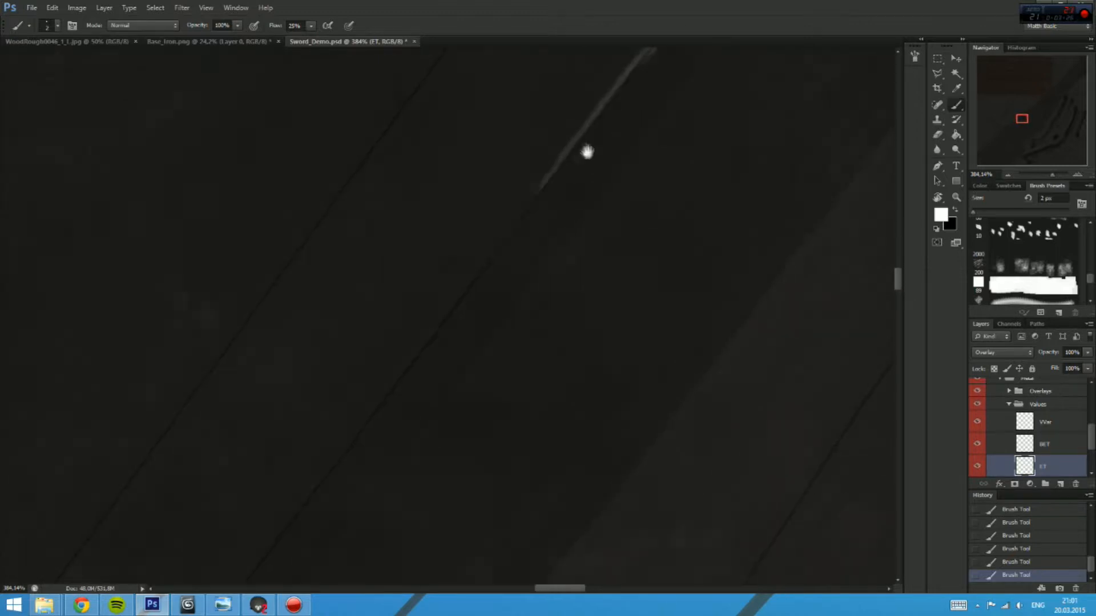
Step: Paint the white trace along the middle stretch of the same outer blade edge, working toward the texture's upper right
mouse_move(536, 191)
mouse_down()
mouse_move(453, 308)
mouse_move(579, 114)
mouse_up()
drag(576, 120, 445, 297)
drag(454, 283, 501, 210)
mouse_move(496, 219)
mouse_down()
mouse_move(469, 261)
mouse_move(506, 181)
mouse_up()
drag(502, 186, 422, 293)
drag(471, 214, 419, 277)
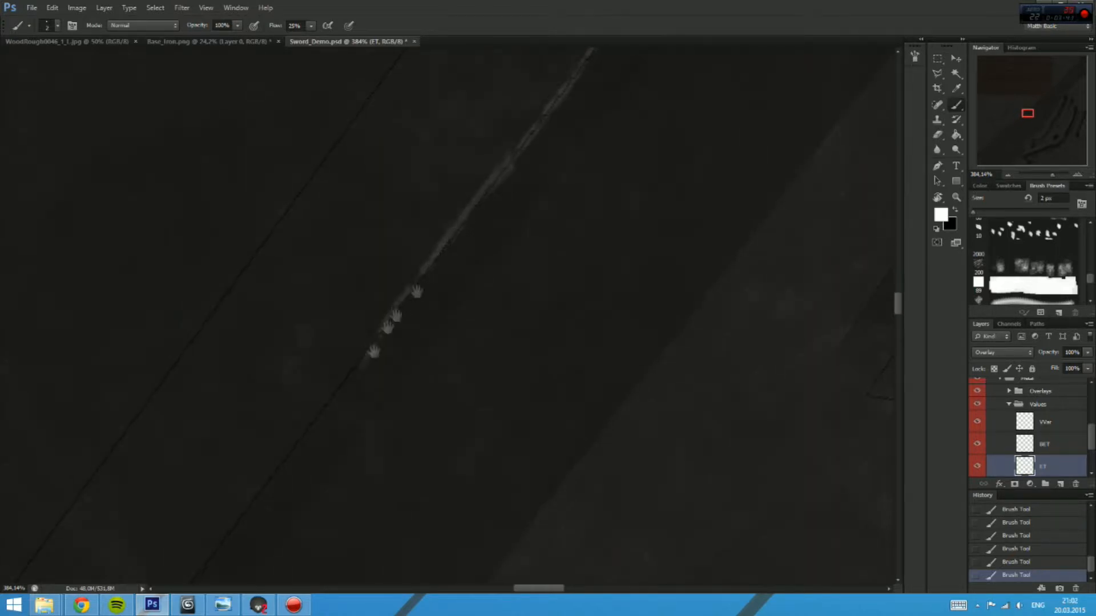
drag(374, 349, 492, 183)
drag(478, 201, 432, 262)
mouse_move(371, 348)
mouse_down()
mouse_move(478, 207)
mouse_move(378, 351)
mouse_up()
mouse_move(378, 350)
mouse_down()
mouse_move(464, 210)
mouse_move(373, 326)
mouse_move(511, 77)
mouse_up()
mouse_move(509, 78)
mouse_down()
mouse_move(384, 260)
mouse_move(442, 183)
mouse_up()
mouse_move(441, 182)
mouse_down()
mouse_move(379, 260)
mouse_move(433, 191)
mouse_up()
mouse_move(443, 173)
mouse_down()
mouse_move(384, 256)
mouse_move(465, 136)
mouse_up()
drag(451, 149, 326, 329)
drag(362, 289, 470, 144)
drag(433, 182, 382, 249)
drag(361, 287, 490, 90)
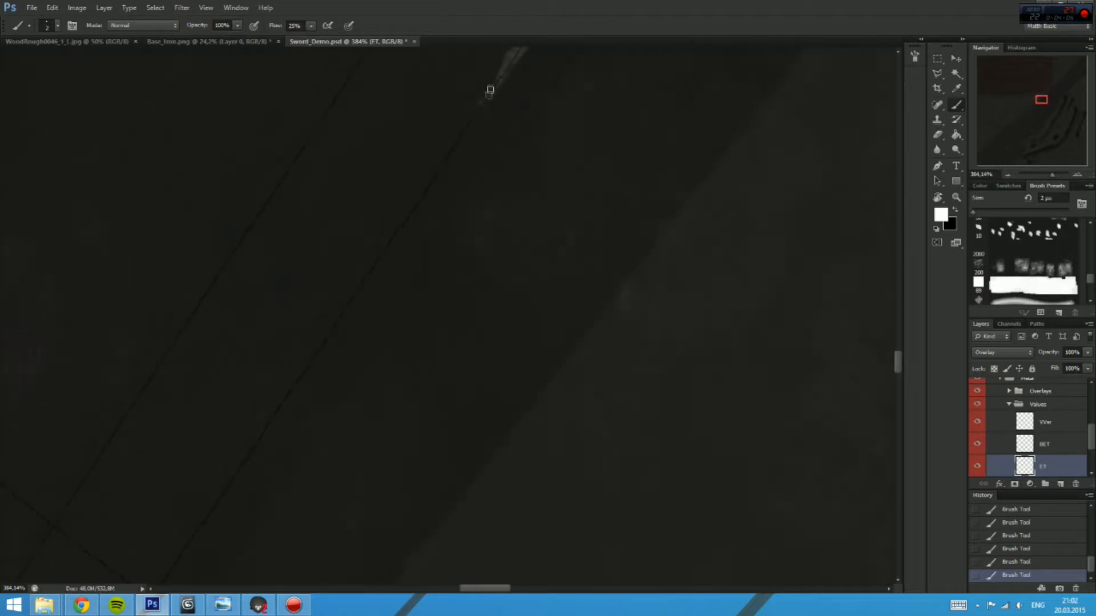
Step: Complete the outer edge's white trace along its last straight stretch to the blade's end in the texture's upper-right corner
mouse_move(419, 196)
mouse_down()
mouse_move(369, 267)
mouse_move(454, 121)
mouse_up()
mouse_move(443, 162)
mouse_down()
mouse_move(363, 264)
mouse_move(468, 115)
mouse_up()
mouse_move(442, 147)
mouse_down()
mouse_move(337, 308)
mouse_move(401, 171)
mouse_up()
drag(401, 171, 313, 306)
mouse_move(313, 306)
mouse_down()
mouse_move(386, 176)
mouse_move(323, 272)
mouse_up()
mouse_move(323, 272)
mouse_down()
mouse_move(434, 192)
mouse_move(413, 247)
mouse_move(464, 132)
mouse_up()
drag(451, 161, 408, 220)
mouse_move(336, 333)
mouse_down()
mouse_move(481, 78)
mouse_move(346, 283)
mouse_up()
drag(333, 324, 391, 227)
drag(410, 175, 346, 294)
drag(343, 303, 419, 157)
drag(406, 161, 338, 252)
mouse_move(333, 263)
mouse_down()
mouse_move(406, 135)
mouse_move(380, 181)
mouse_up()
mouse_move(376, 200)
mouse_down()
mouse_move(413, 147)
mouse_move(344, 236)
mouse_up()
drag(344, 236, 419, 111)
drag(348, 214, 420, 103)
mouse_move(417, 117)
mouse_down()
mouse_move(312, 292)
mouse_move(388, 174)
mouse_up()
mouse_move(386, 180)
mouse_down()
mouse_move(274, 342)
mouse_move(394, 163)
mouse_move(348, 242)
mouse_up()
drag(348, 242, 399, 160)
mouse_move(388, 174)
mouse_down()
mouse_move(355, 225)
mouse_move(417, 137)
mouse_up()
mouse_move(410, 140)
mouse_down()
mouse_move(345, 238)
mouse_move(418, 98)
mouse_up()
mouse_move(415, 111)
mouse_down()
mouse_move(344, 239)
mouse_move(408, 118)
mouse_up()
mouse_move(408, 125)
mouse_down()
mouse_move(361, 204)
mouse_move(396, 159)
mouse_up()
mouse_move(388, 154)
mouse_down()
mouse_move(319, 262)
mouse_move(405, 129)
mouse_up()
mouse_move(402, 131)
mouse_down()
mouse_move(324, 260)
mouse_move(408, 111)
mouse_up()
drag(406, 117, 302, 280)
mouse_move(303, 280)
mouse_down()
mouse_move(394, 116)
mouse_move(351, 178)
mouse_up()
mouse_move(352, 178)
mouse_down()
mouse_move(375, 146)
mouse_move(307, 254)
mouse_up()
drag(307, 254, 376, 157)
drag(376, 157, 300, 296)
ctrl+drag(300, 296, 350, 237)
scroll(349, 237, up, 10)
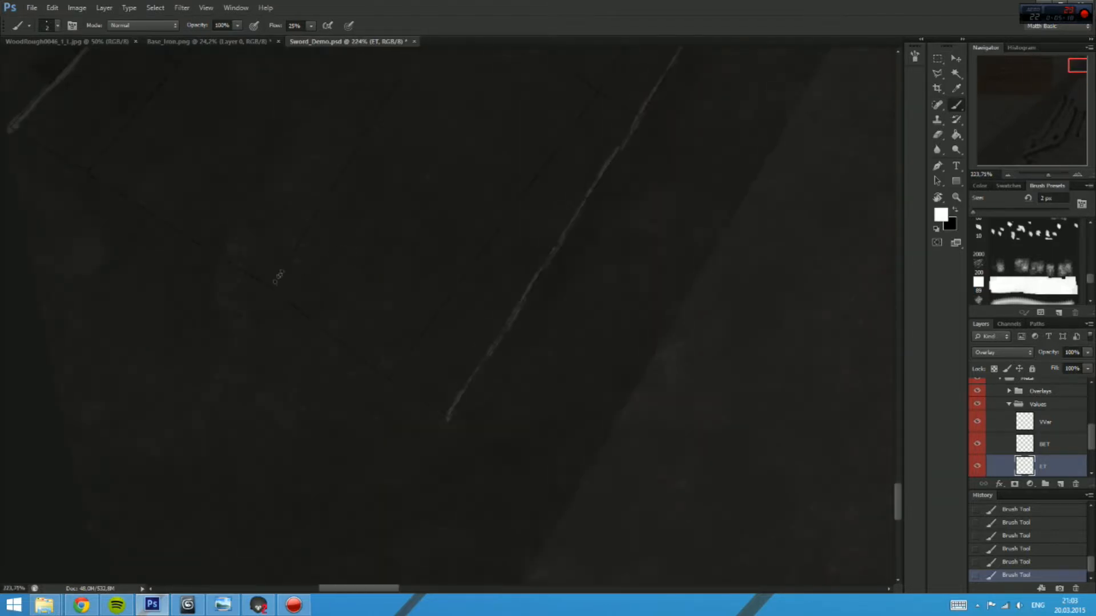
Step: Start a white trace along the inner wireframe edge between the two outer traces, beginning at the blade's upper-right end
mouse_move(269, 290)
mouse_down()
mouse_move(300, 243)
mouse_move(257, 325)
mouse_up()
drag(250, 335, 320, 220)
drag(363, 157, 276, 301)
drag(240, 354, 391, 109)
mouse_move(388, 111)
mouse_down()
mouse_move(314, 239)
mouse_move(374, 140)
mouse_up()
mouse_move(374, 140)
mouse_down()
mouse_move(306, 247)
mouse_move(365, 152)
mouse_up()
mouse_move(365, 151)
mouse_down()
mouse_move(302, 239)
mouse_move(351, 164)
mouse_up()
drag(351, 164, 314, 231)
drag(336, 188, 400, 83)
drag(399, 82, 369, 147)
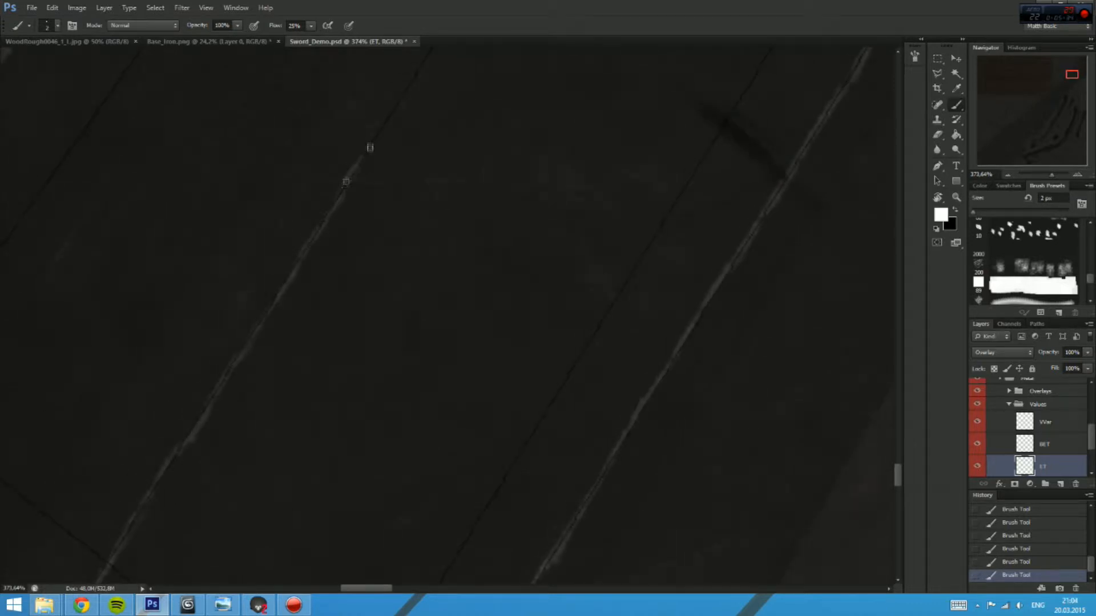
drag(212, 400, 297, 194)
drag(240, 300, 266, 257)
drag(297, 197, 211, 377)
drag(371, 112, 284, 293)
drag(377, 146, 337, 210)
mouse_move(335, 211)
mouse_down()
mouse_move(394, 149)
mouse_move(288, 270)
mouse_up()
mouse_move(285, 268)
mouse_down()
mouse_move(337, 196)
mouse_move(255, 354)
mouse_up()
drag(257, 345, 399, 88)
drag(399, 88, 302, 278)
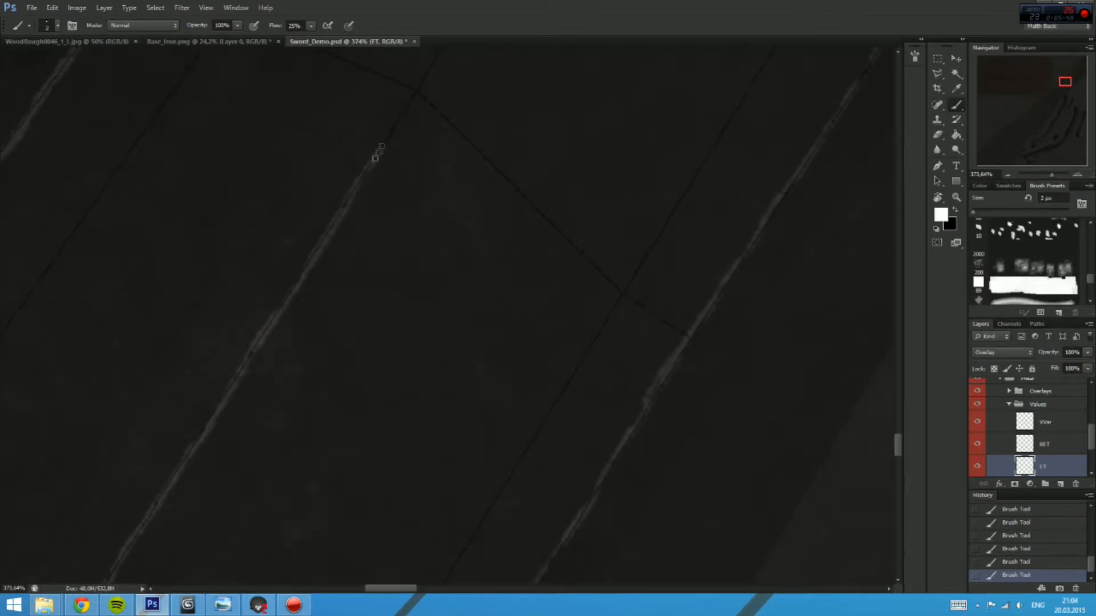
Step: Extend the inner edge's white trace past the wireframe crossing near the blade's upper-right end
drag(380, 150, 302, 286)
mouse_move(294, 298)
mouse_down()
mouse_move(352, 210)
mouse_move(278, 335)
mouse_up()
mouse_move(274, 342)
mouse_down()
mouse_move(335, 240)
mouse_move(255, 401)
mouse_up()
drag(257, 396, 351, 234)
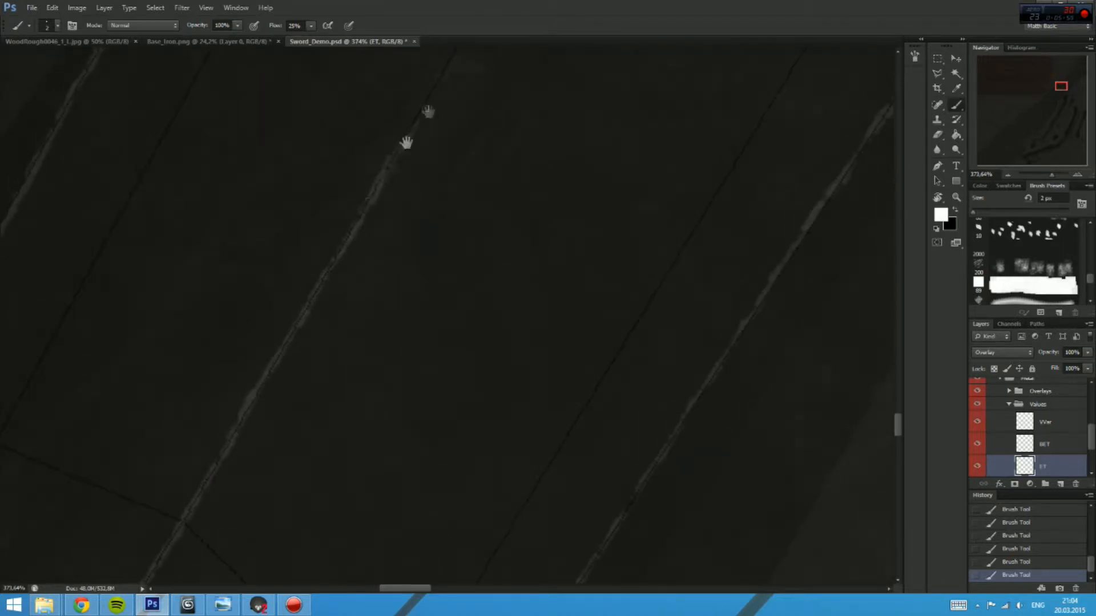
drag(406, 142, 311, 293)
drag(289, 308, 374, 148)
mouse_move(377, 145)
mouse_down()
mouse_move(306, 269)
mouse_move(368, 171)
mouse_up()
drag(371, 171, 312, 286)
drag(316, 277, 379, 179)
drag(378, 178, 316, 280)
mouse_move(327, 255)
mouse_down()
mouse_move(344, 217)
mouse_move(258, 375)
mouse_up()
mouse_move(308, 291)
mouse_down()
mouse_move(359, 208)
mouse_move(283, 333)
mouse_up()
mouse_move(285, 331)
mouse_down()
mouse_move(335, 250)
mouse_move(241, 389)
mouse_up()
drag(251, 394, 349, 231)
Step: Trace the long straight middle stretch of the inner blade edge in white up to the next wireframe vertex
mouse_move(452, 74)
mouse_down()
mouse_move(323, 245)
mouse_move(431, 89)
mouse_up()
mouse_move(439, 74)
mouse_down()
mouse_move(352, 215)
mouse_move(402, 135)
mouse_up()
drag(405, 130, 320, 274)
drag(322, 271, 344, 233)
drag(428, 100, 356, 201)
mouse_move(342, 223)
mouse_down()
mouse_move(420, 118)
mouse_move(286, 274)
mouse_up()
mouse_move(291, 271)
mouse_down()
mouse_move(401, 152)
mouse_move(335, 269)
mouse_up()
mouse_move(337, 266)
mouse_down()
mouse_move(423, 118)
mouse_move(324, 269)
mouse_up()
mouse_move(329, 265)
mouse_down()
mouse_move(408, 138)
mouse_move(287, 317)
mouse_up()
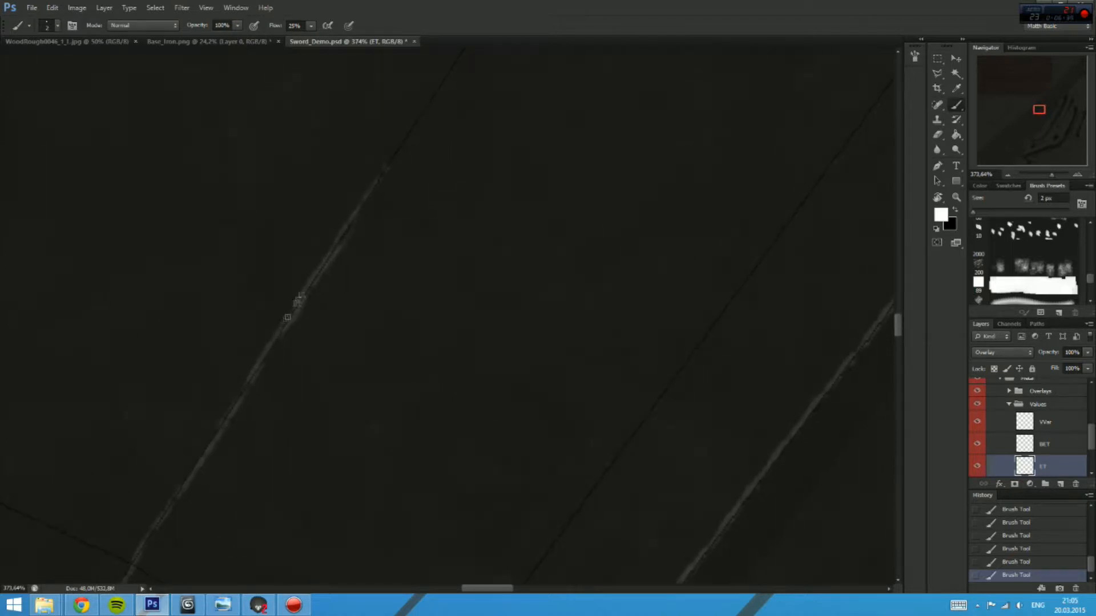
drag(402, 143, 318, 263)
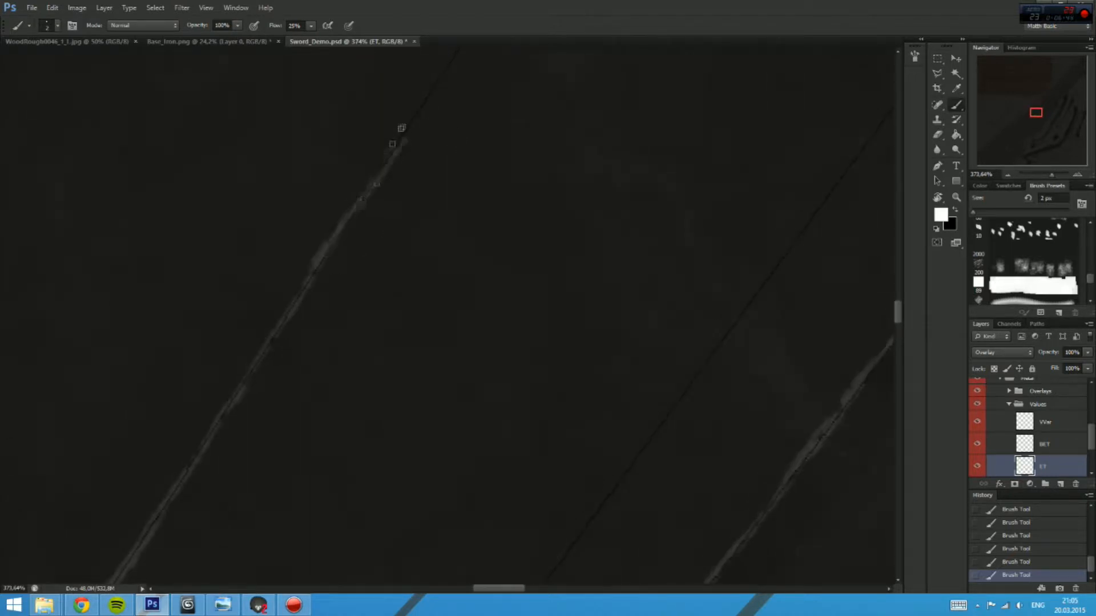
drag(401, 128, 310, 264)
drag(424, 96, 321, 260)
drag(322, 260, 419, 103)
drag(422, 100, 323, 262)
mouse_move(323, 262)
mouse_down()
mouse_move(445, 83)
mouse_move(334, 257)
mouse_up()
mouse_move(334, 257)
mouse_down()
mouse_move(404, 128)
mouse_move(344, 220)
mouse_up()
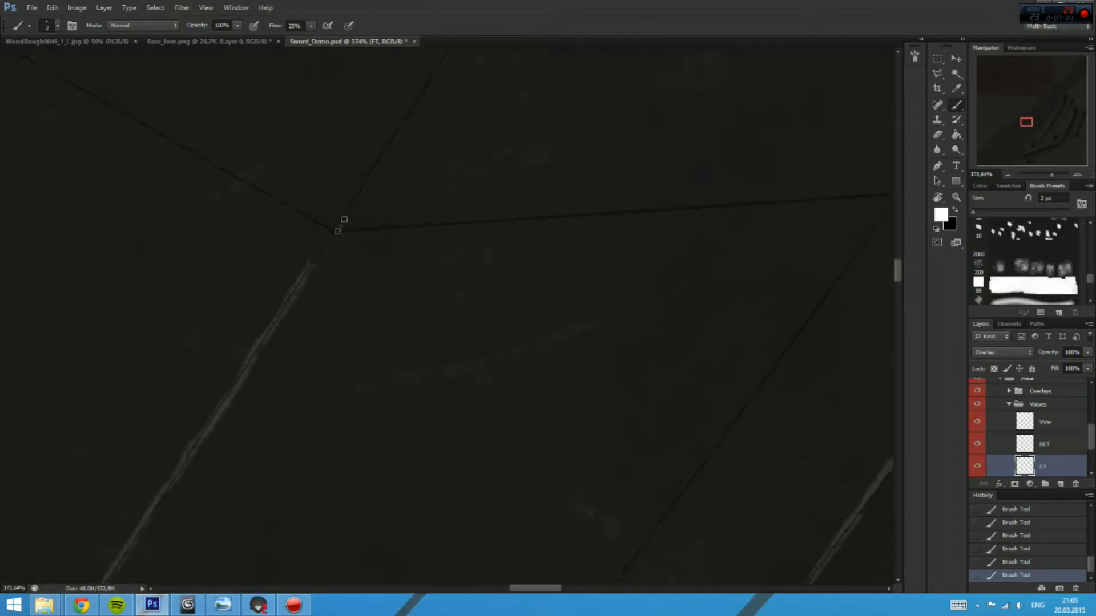
Step: Paint the white trace through the wireframe vertex and along the inner edge segment beyond it
drag(418, 103, 450, 53)
mouse_move(441, 64)
mouse_down()
mouse_move(325, 248)
mouse_move(440, 74)
mouse_move(296, 319)
mouse_up()
mouse_move(297, 314)
mouse_down()
mouse_move(328, 244)
mouse_move(453, 54)
mouse_up()
drag(408, 129, 337, 220)
mouse_move(330, 228)
mouse_down()
mouse_move(388, 86)
mouse_move(344, 192)
mouse_up()
mouse_move(322, 240)
mouse_down()
mouse_move(352, 176)
mouse_move(420, 87)
mouse_up()
mouse_move(420, 88)
mouse_down()
mouse_move(353, 227)
mouse_move(442, 87)
mouse_up()
mouse_move(442, 87)
mouse_down()
mouse_move(362, 185)
mouse_move(435, 60)
mouse_up()
drag(434, 62, 301, 281)
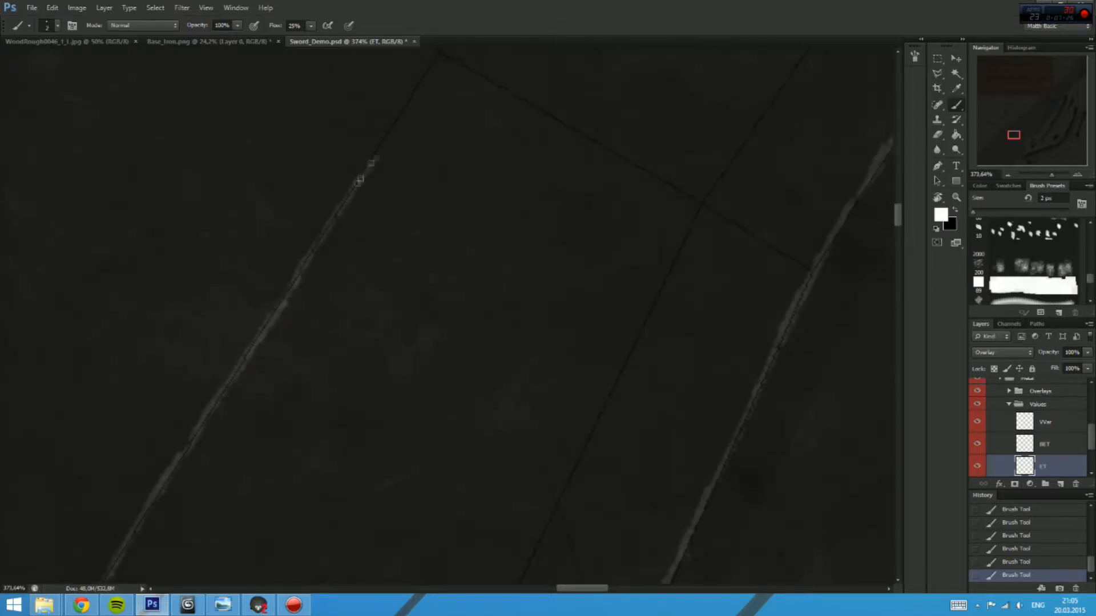
Step: Carry the white trace through the following wireframe corner, where the inner edge bends toward the blade's lower-left tip
drag(371, 163, 439, 52)
drag(437, 56, 329, 280)
drag(332, 276, 495, 77)
drag(515, 45, 325, 272)
drag(474, 30, 481, 13)
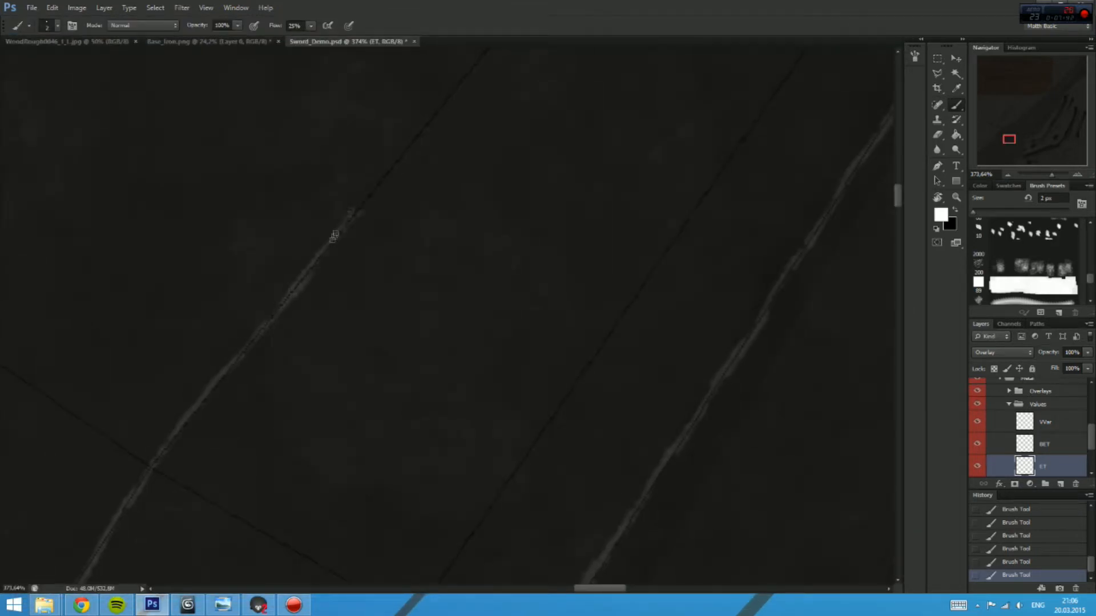
drag(450, 100, 298, 287)
drag(448, 102, 486, 49)
mouse_move(486, 49)
mouse_down()
mouse_move(316, 266)
mouse_move(433, 200)
mouse_move(337, 308)
mouse_up()
Step: Paint the white trace along the remaining inner edge toward the blade's lower-left tip
scroll(316, 267, down, 1)
drag(320, 269, 438, 108)
mouse_move(439, 108)
mouse_down()
mouse_move(379, 190)
mouse_move(491, 49)
mouse_move(373, 225)
mouse_up()
drag(374, 225, 518, 46)
drag(518, 46, 365, 216)
mouse_move(473, 81)
mouse_down()
mouse_move(374, 186)
mouse_move(421, 132)
mouse_up()
mouse_move(421, 132)
mouse_down()
mouse_move(366, 190)
mouse_move(418, 130)
mouse_up()
mouse_move(418, 130)
mouse_down()
mouse_move(386, 169)
mouse_move(418, 149)
mouse_up()
drag(418, 150, 366, 192)
drag(366, 191, 460, 95)
drag(475, 79, 377, 181)
drag(377, 181, 429, 125)
mouse_move(429, 125)
mouse_down()
mouse_move(366, 190)
mouse_move(422, 133)
mouse_up()
drag(422, 133, 348, 203)
drag(348, 204, 434, 118)
drag(434, 118, 291, 256)
drag(339, 211, 280, 286)
scroll(371, 176, down, 10)
drag(371, 177, 363, 245)
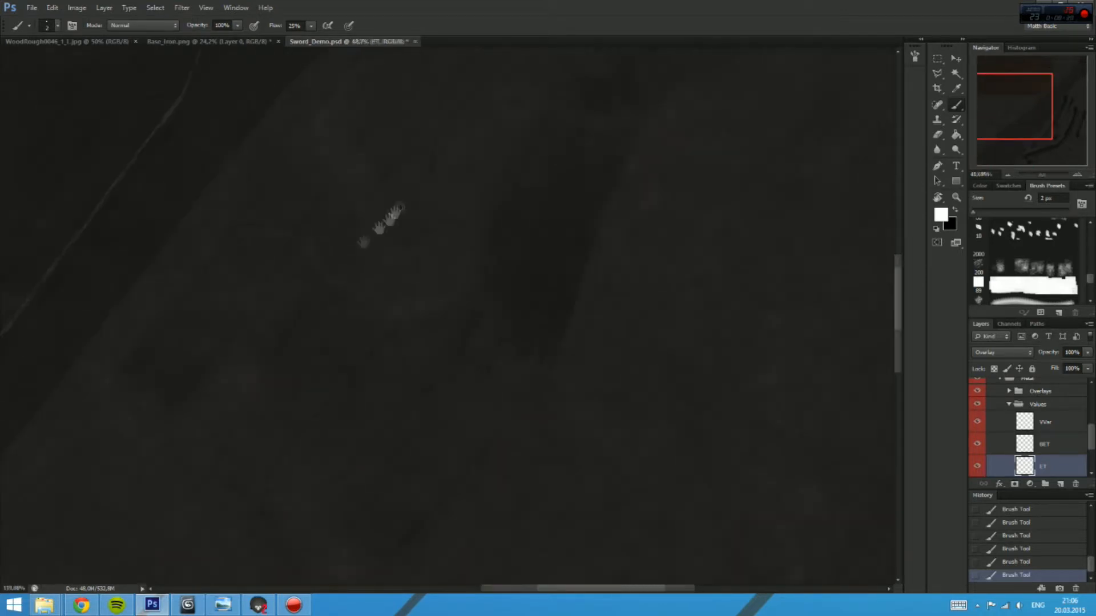
Step: Paint the white trace along the next straight wireframe edge of the metal piece, from its lower vertex upward
scroll(294, 257, up, 5)
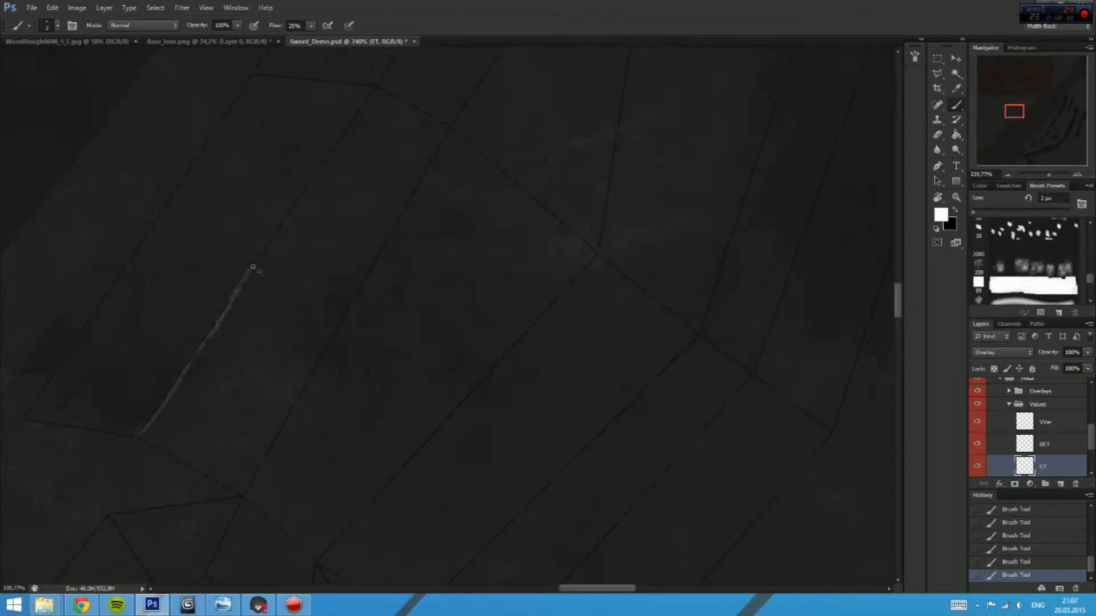
scroll(252, 267, down, 8)
scroll(462, 271, up, 4)
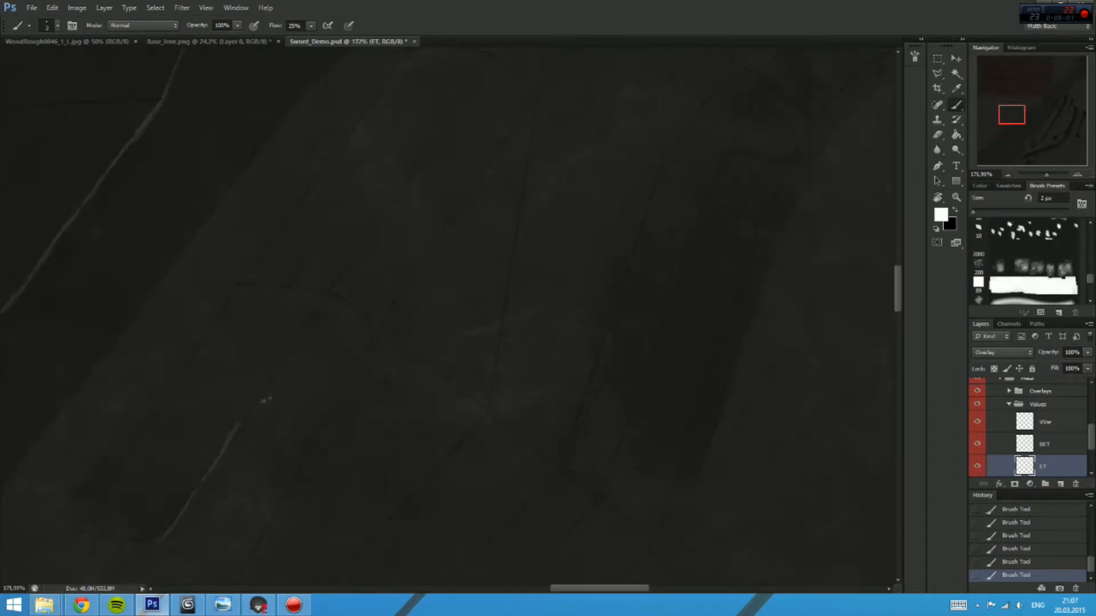
scroll(335, 281, up, 3)
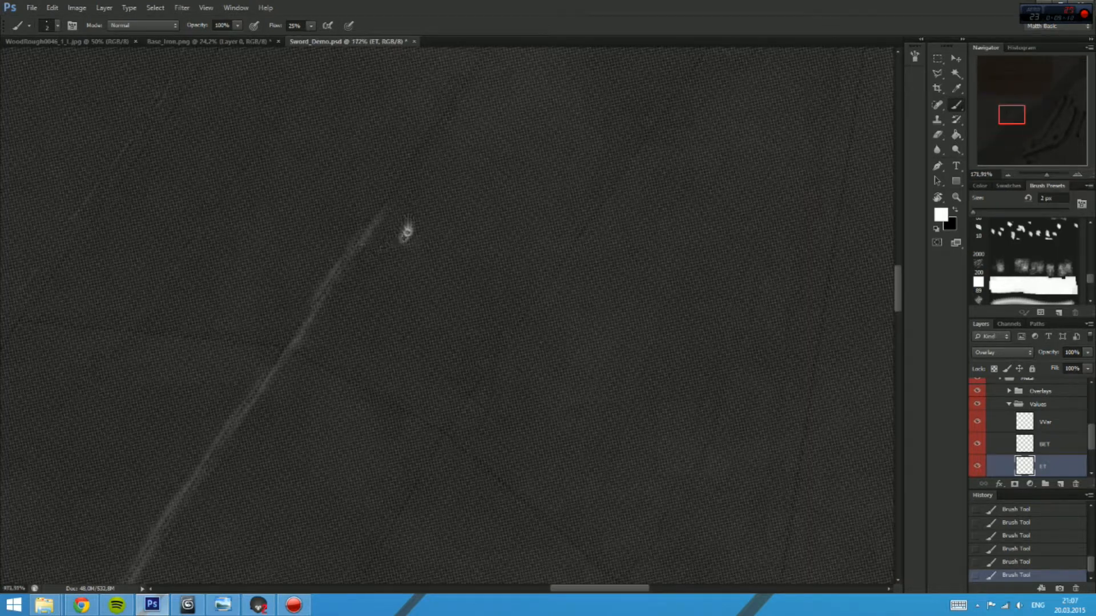
drag(375, 214, 444, 115)
mouse_move(443, 115)
mouse_down()
mouse_move(360, 282)
mouse_move(471, 130)
mouse_up()
mouse_move(459, 140)
mouse_down()
mouse_move(360, 250)
mouse_move(452, 122)
mouse_up()
mouse_move(453, 120)
mouse_down()
mouse_move(345, 301)
mouse_move(268, 364)
mouse_up()
drag(271, 361, 413, 178)
drag(467, 122, 379, 213)
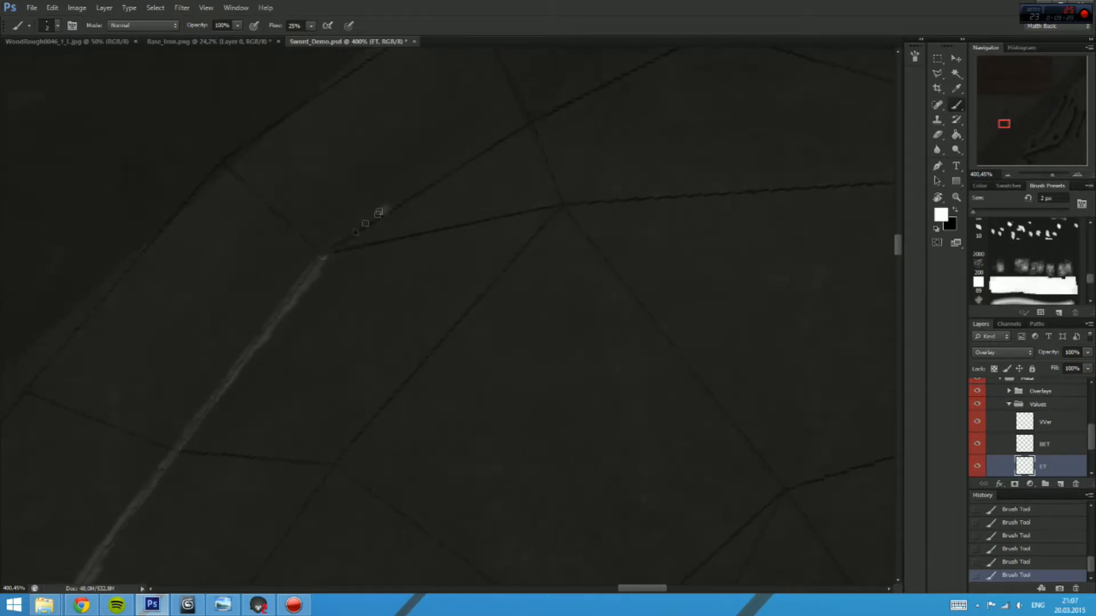
Step: Continue the white trace through the wireframe vertex where several edges meet and along the upper-right segment
mouse_move(333, 252)
mouse_down()
mouse_move(533, 122)
mouse_move(383, 231)
mouse_up()
mouse_move(383, 230)
mouse_down()
mouse_move(348, 277)
mouse_move(433, 100)
mouse_up()
drag(432, 100, 327, 245)
mouse_move(404, 161)
mouse_down()
mouse_move(435, 155)
mouse_move(352, 186)
mouse_up()
mouse_move(314, 300)
mouse_down()
mouse_move(408, 138)
mouse_move(289, 309)
mouse_up()
drag(280, 317, 396, 74)
Step: Carry the white trace around the bend of the inner wireframe edge and up toward the piece's narrow upper end
mouse_move(397, 74)
mouse_down()
mouse_move(284, 277)
mouse_move(368, 130)
mouse_move(276, 270)
mouse_up()
mouse_move(275, 269)
mouse_down()
mouse_move(376, 90)
mouse_move(288, 274)
mouse_up()
drag(289, 274, 372, 132)
drag(372, 132, 316, 205)
mouse_move(316, 205)
mouse_down()
mouse_move(284, 266)
mouse_move(271, 387)
mouse_up()
drag(248, 388, 271, 352)
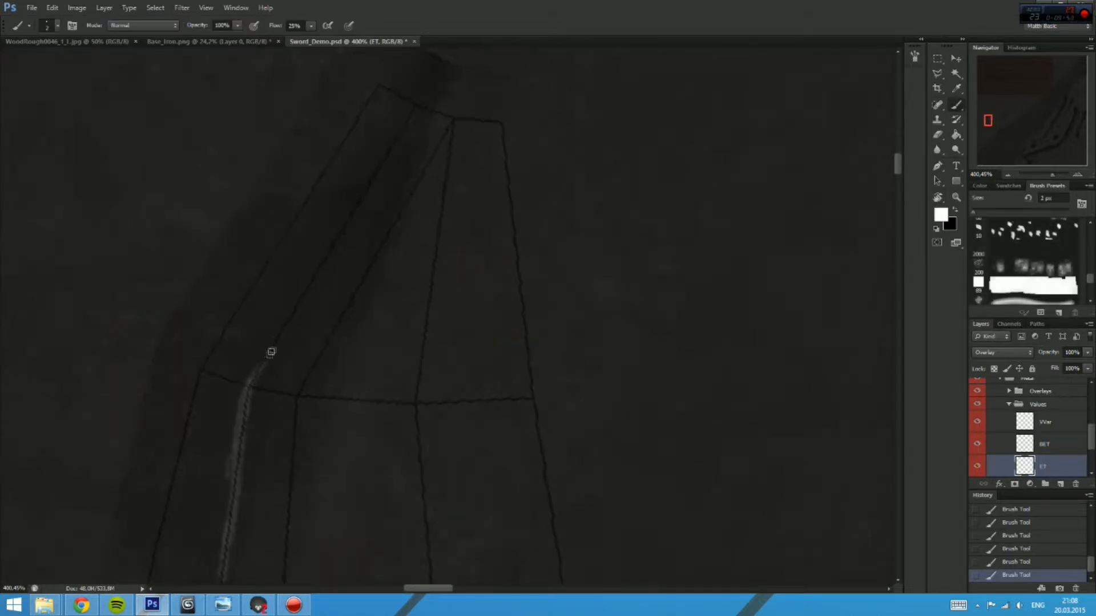
drag(336, 244, 367, 197)
drag(415, 367, 381, 176)
Step: Start a white trace on another inner wireframe edge, from its top vertex down toward the next cross edge
scroll(367, 355, down, 4)
mouse_move(367, 355)
mouse_down()
mouse_move(323, 203)
mouse_move(371, 242)
mouse_move(425, 233)
mouse_up()
scroll(323, 203, down, 4)
key(r)
scroll(431, 198, up, 4)
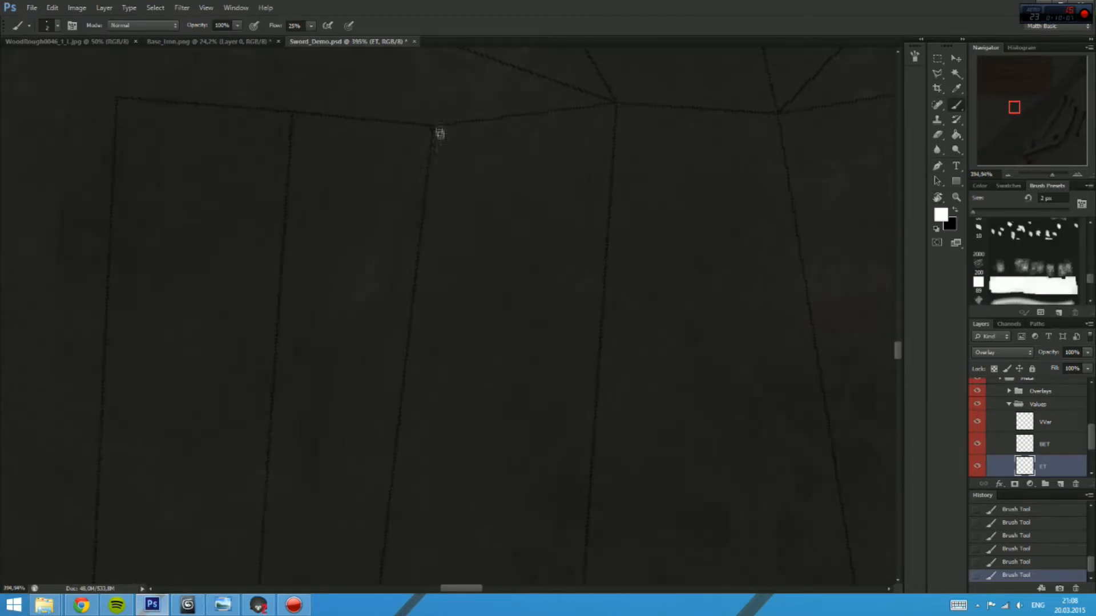
mouse_move(428, 125)
mouse_down()
mouse_move(416, 289)
mouse_move(402, 240)
mouse_up()
drag(415, 146, 421, 121)
drag(416, 153, 396, 309)
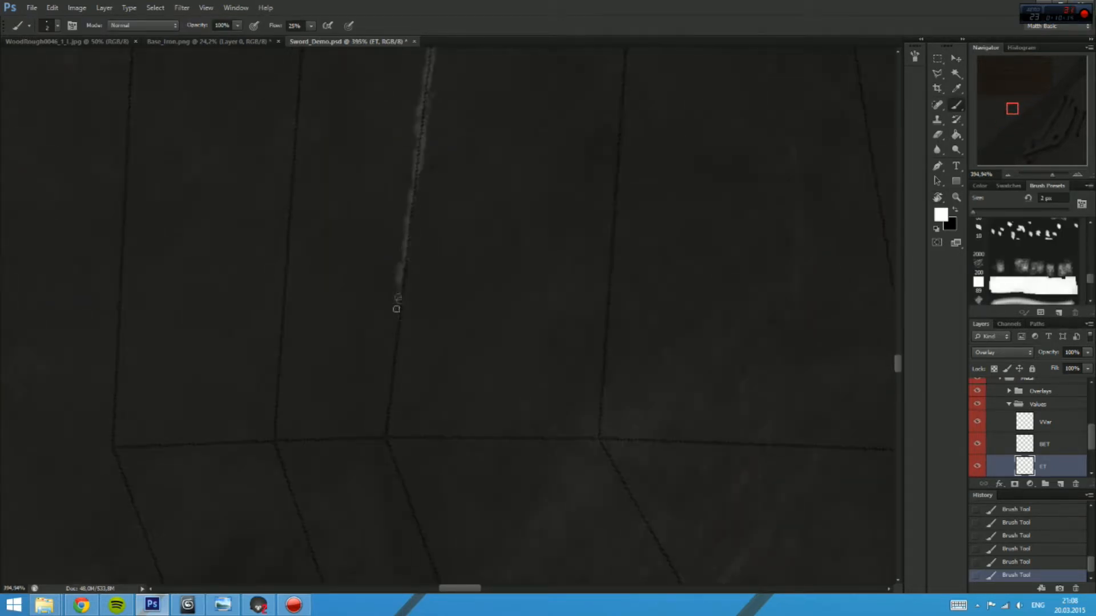
Step: Paint the white trace through the bend in this inner edge and down the segments below it
drag(389, 453, 329, 178)
drag(332, 174, 379, 293)
drag(391, 335, 277, 67)
mouse_move(275, 66)
mouse_down()
mouse_move(384, 368)
mouse_move(297, 183)
mouse_up()
drag(298, 168, 381, 408)
mouse_move(381, 409)
mouse_down()
mouse_move(328, 257)
mouse_move(338, 329)
mouse_up()
drag(336, 321, 327, 110)
drag(326, 107, 329, 151)
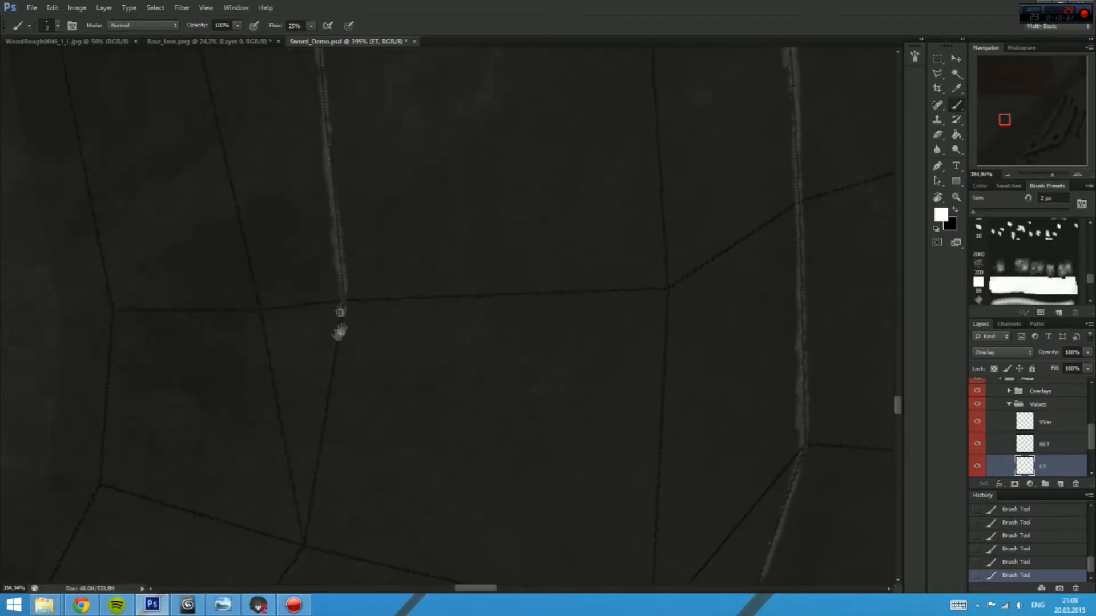
Step: Continue the white trace through the lower wireframe vertex, where the edge turns toward the lower left
drag(340, 331, 340, 231)
drag(341, 231, 304, 451)
mouse_move(318, 432)
mouse_down()
mouse_move(344, 208)
mouse_move(294, 262)
mouse_up()
mouse_move(313, 242)
mouse_down()
mouse_move(386, 122)
mouse_move(270, 328)
mouse_up()
drag(312, 257, 375, 150)
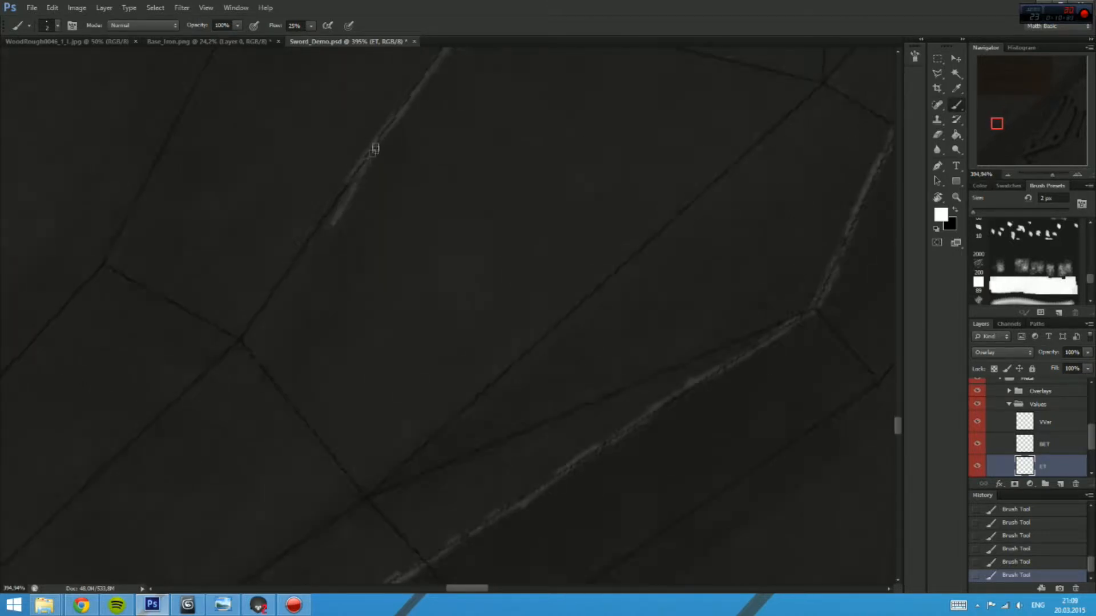
Step: Paint the white trace along the remaining diagonal edge toward the piece's lower-left tip
drag(338, 216, 264, 305)
mouse_move(269, 298)
mouse_down()
mouse_move(360, 187)
mouse_move(307, 260)
mouse_up()
mouse_move(316, 251)
mouse_down()
mouse_move(415, 117)
mouse_move(302, 227)
mouse_up()
mouse_move(304, 225)
mouse_down()
mouse_move(418, 128)
mouse_move(309, 240)
mouse_up()
drag(308, 239, 474, 80)
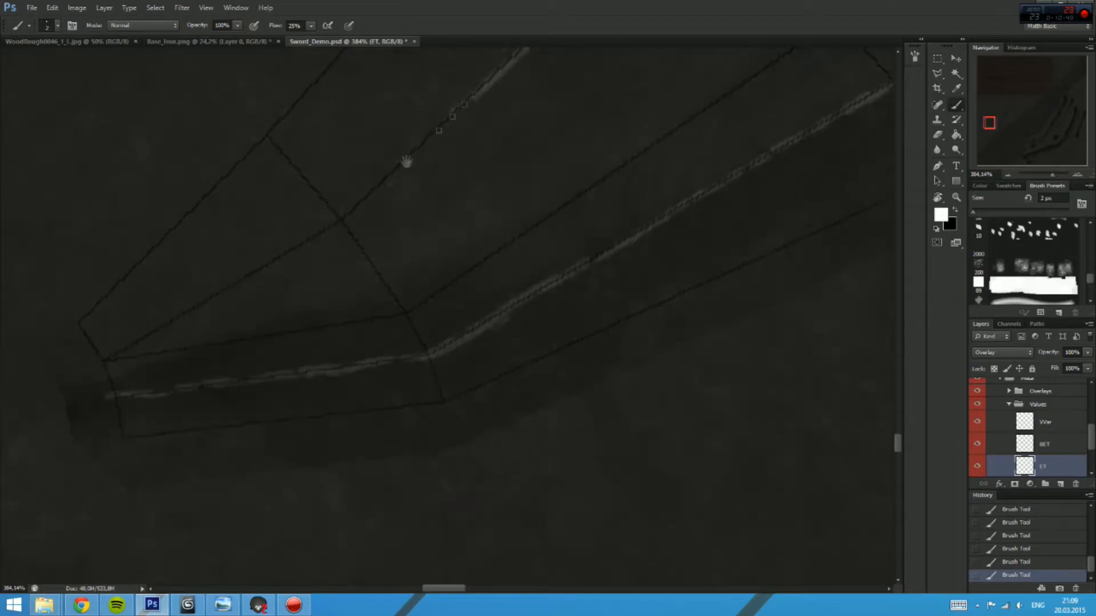
scroll(362, 256, down, 5)
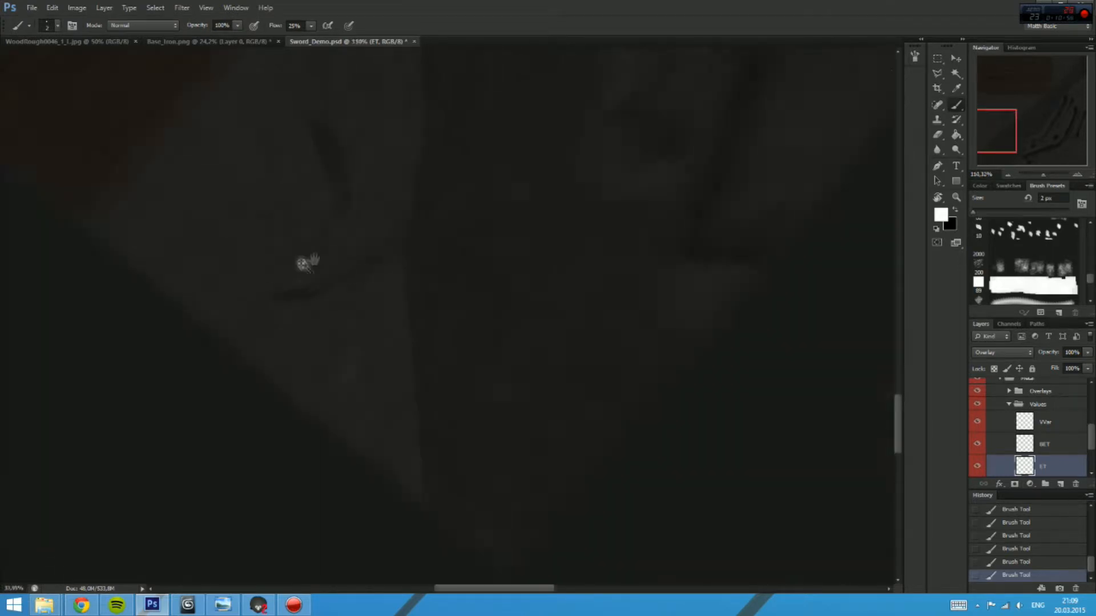
Step: Paint a white trace up the central ridge edge of the dark metal piece near the texture's lower canvas border
drag(303, 262, 377, 211)
drag(261, 460, 274, 426)
drag(283, 398, 295, 357)
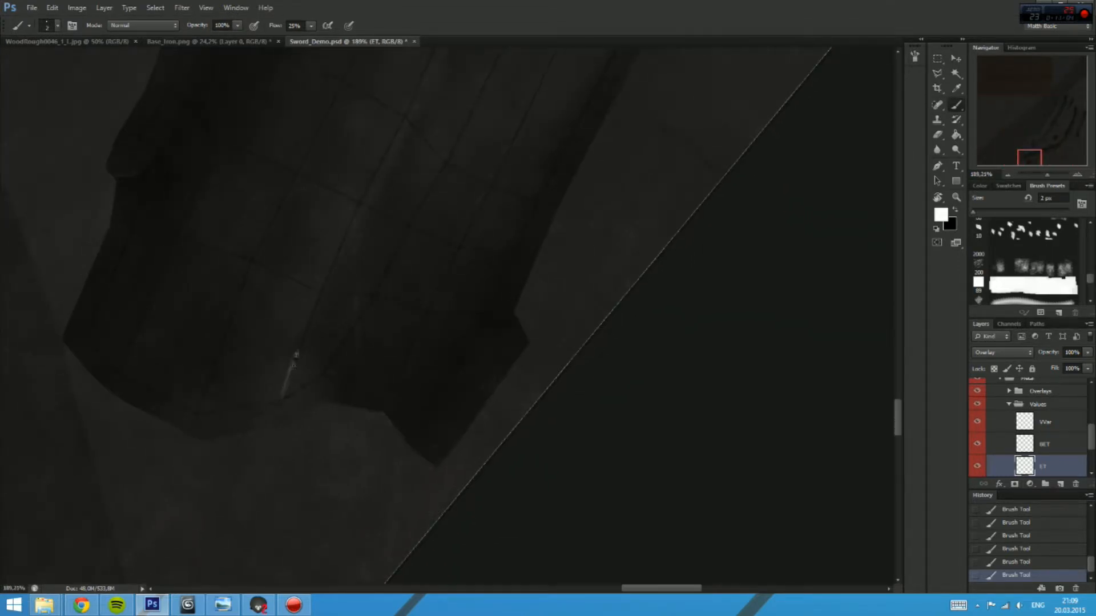
drag(356, 220, 365, 201)
drag(370, 197, 321, 328)
scroll(314, 327, up, 1)
drag(324, 321, 376, 194)
mouse_move(380, 187)
mouse_down()
mouse_move(322, 320)
mouse_move(364, 225)
mouse_up()
Step: Erase the unwanted white traces on the metal ET layer with a large 600 px eraser
scroll(335, 318, down, 6)
key(e)
scroll(354, 308, down, 3)
mouse_move(335, 318)
mouse_down()
mouse_move(356, 286)
mouse_move(354, 251)
mouse_up()
scroll(360, 274, down, 3)
drag(359, 251, 378, 336)
scroll(374, 320, up, 5)
drag(331, 195, 522, 377)
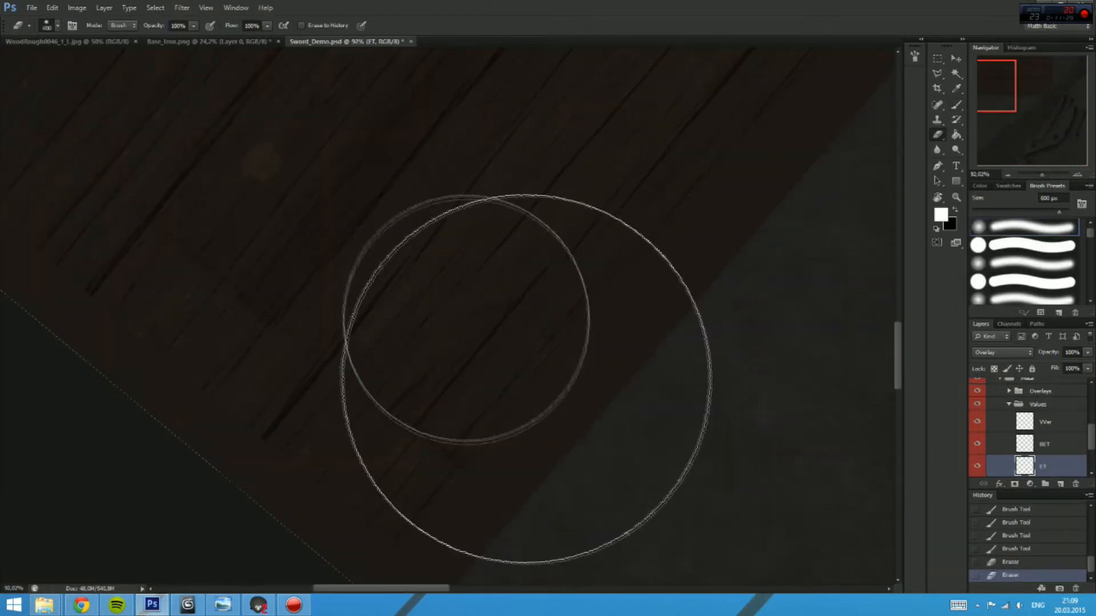
Step: Create a new layer named ET directly above the Wood Base layer
mouse_move(1091, 444)
mouse_down()
mouse_move(1091, 398)
mouse_move(1090, 448)
mouse_move(1090, 432)
mouse_up()
click(1010, 420)
click(1000, 419)
click(1042, 459)
click(1061, 484)
double_click(1040, 458)
text(ET)
key(Return)
Step: Invert the wireframe overlay to light lines and reselect the wood ET layer for painting with the brush
click(1042, 403)
key(ctrl+i)
click(1040, 406)
key(b)
mouse_move(427, 198)
mouse_down()
mouse_move(467, 297)
mouse_move(495, 297)
mouse_move(443, 314)
mouse_move(458, 229)
mouse_up()
Step: Switch to 3ds Max, add an Unwrap UVW modifier to the sword and inspect the wooden handle's edges
key(alt+Tab)
drag(460, 324, 508, 303)
click(1038, 196)
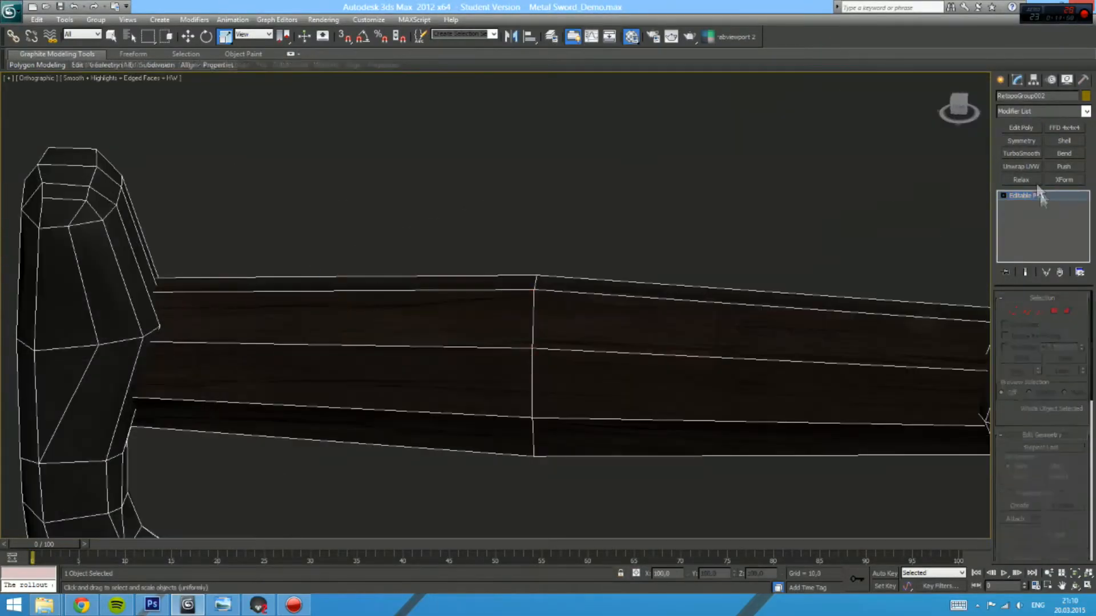
click(1021, 166)
drag(604, 440, 593, 431)
click(1014, 196)
click(1033, 223)
key(q)
scroll(596, 374, up, 5)
drag(601, 381, 598, 283)
Step: Return to Photoshop, set the wood ET layer's blend mode to Overlay and the brush size to 7 px
key(alt+Tab)
drag(248, 341, 323, 348)
key([)
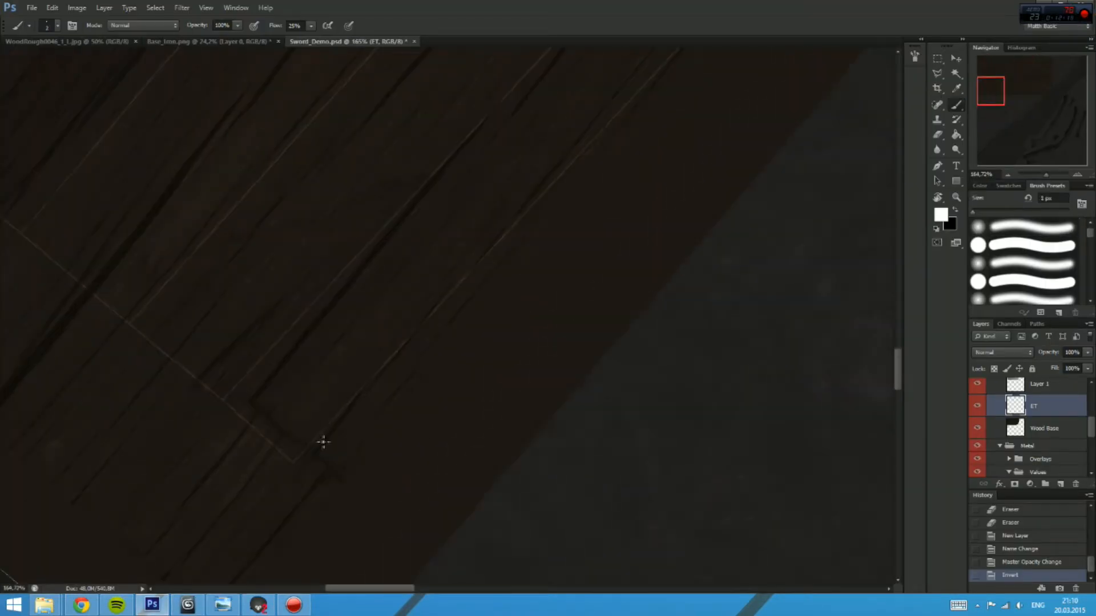
click(1003, 353)
mouse_move(303, 452)
mouse_down()
mouse_move(555, 190)
mouse_move(463, 271)
mouse_up()
click(999, 196)
Step: Paint a white highlight along the wooden grip's outermost wireframe edge, from the lower corner up to the upper vertex
mouse_move(451, 280)
mouse_down()
mouse_move(574, 152)
mouse_move(423, 275)
mouse_up()
drag(423, 273, 562, 123)
mouse_move(563, 124)
mouse_down()
mouse_move(477, 216)
mouse_move(554, 131)
mouse_up()
mouse_move(554, 132)
mouse_down()
mouse_move(475, 221)
mouse_move(548, 146)
mouse_up()
drag(548, 147, 444, 277)
mouse_move(423, 279)
mouse_down()
mouse_move(522, 144)
mouse_move(439, 262)
mouse_up()
mouse_move(440, 262)
mouse_down()
mouse_move(508, 169)
mouse_move(405, 305)
mouse_up()
mouse_move(400, 311)
mouse_down()
mouse_move(471, 216)
mouse_move(462, 242)
mouse_move(524, 147)
mouse_up()
drag(524, 148, 433, 242)
mouse_move(436, 251)
mouse_down()
mouse_move(514, 149)
mouse_move(408, 303)
mouse_up()
mouse_move(419, 297)
mouse_down()
mouse_move(521, 147)
mouse_move(430, 264)
mouse_up()
drag(422, 285, 505, 158)
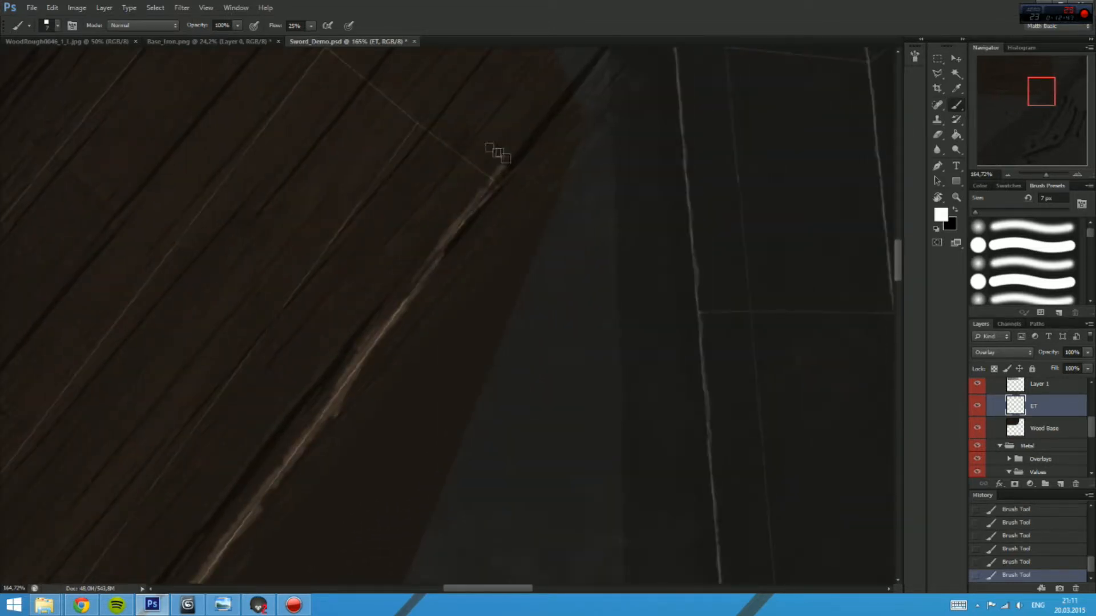
Step: Extend and thicken the white highlight along the upper part of the grip's outermost edge
drag(339, 222, 299, 284)
drag(298, 285, 377, 172)
drag(343, 210, 297, 274)
drag(285, 302, 359, 223)
Step: Start a white highlight on the grip's second wireframe edge, from the lower cross edge upward
drag(306, 366, 488, 193)
drag(488, 193, 398, 289)
drag(403, 277, 466, 208)
mouse_move(502, 240)
mouse_down()
mouse_move(465, 237)
mouse_move(477, 259)
mouse_up()
drag(349, 325, 415, 248)
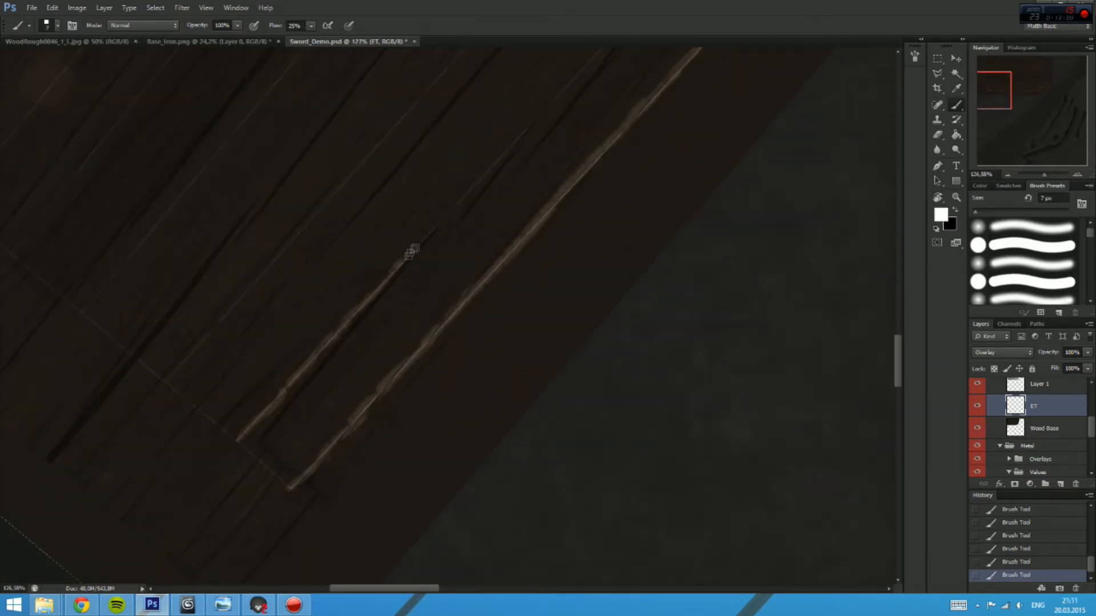
Step: Continue the highlight along the second grip edge past its middle cross edge, widening the brush to 20 px
drag(459, 206, 531, 125)
drag(513, 145, 371, 308)
drag(464, 193, 525, 129)
drag(496, 167, 354, 333)
drag(365, 311, 411, 251)
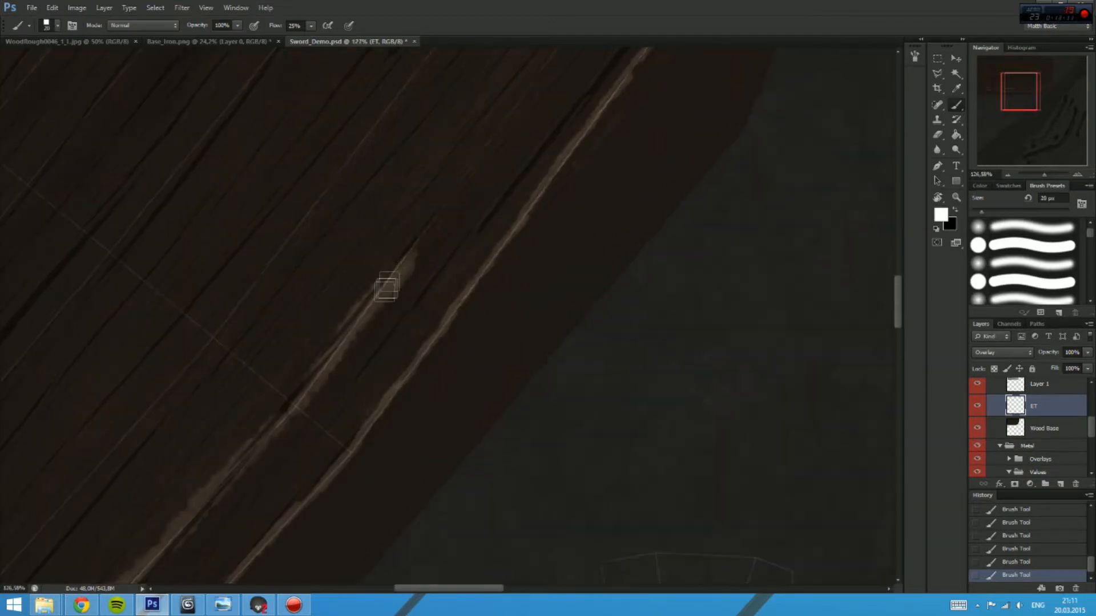
Step: Paint the wide 20 px highlight along the upper half of the grip's second edge
drag(384, 288, 485, 160)
drag(491, 154, 342, 331)
mouse_move(426, 256)
mouse_down()
mouse_move(485, 168)
mouse_move(340, 316)
mouse_up()
drag(365, 286, 526, 105)
Step: Paint a wide 20 px white highlight along the grip's third wireframe edge on the wood's ET layer
drag(456, 245, 423, 246)
drag(454, 77, 291, 291)
drag(286, 297, 391, 171)
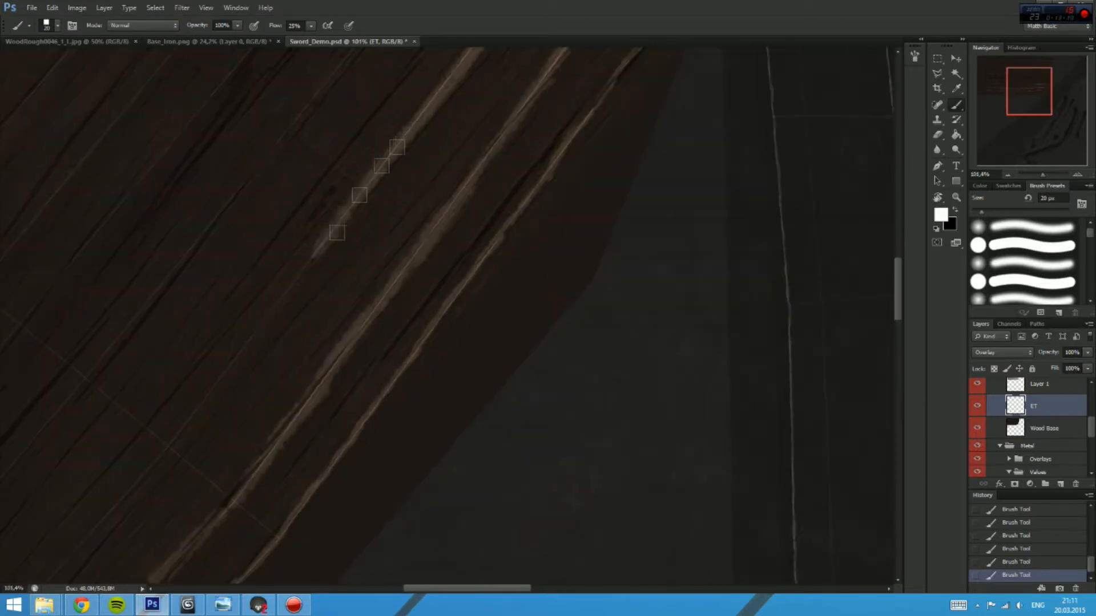
drag(320, 257, 431, 137)
mouse_move(422, 143)
mouse_down()
mouse_move(292, 308)
mouse_move(435, 157)
mouse_up()
drag(209, 425, 465, 106)
drag(188, 468, 387, 201)
Step: Extend and thicken the white highlight on the third grip edge with repeated strokes along its length
drag(197, 388, 426, 147)
drag(124, 344, 271, 173)
drag(274, 170, 247, 240)
drag(193, 303, 311, 164)
drag(313, 163, 305, 211)
drag(386, 114, 336, 231)
mouse_move(320, 251)
mouse_down()
mouse_move(431, 103)
mouse_move(227, 328)
mouse_up()
drag(219, 340, 302, 248)
drag(365, 171, 300, 288)
drag(246, 360, 404, 147)
mouse_move(472, 74)
mouse_down()
mouse_move(396, 198)
mouse_move(511, 69)
mouse_up()
mouse_move(485, 63)
mouse_down()
mouse_move(428, 146)
mouse_move(486, 62)
mouse_up()
Step: Continue the white highlights along the grip's next parallel wireframe edge, undoing the last stroke
drag(499, 52, 388, 183)
drag(328, 260, 440, 123)
drag(436, 129, 286, 308)
drag(251, 354, 462, 83)
drag(372, 193, 420, 136)
mouse_move(419, 140)
mouse_down()
mouse_move(295, 276)
mouse_move(410, 158)
mouse_up()
drag(410, 157, 267, 328)
drag(214, 392, 191, 431)
drag(166, 389, 365, 129)
drag(365, 129, 191, 371)
mouse_move(197, 363)
mouse_down()
mouse_move(352, 183)
mouse_move(291, 267)
mouse_up()
drag(291, 267, 425, 103)
drag(457, 69, 253, 317)
key(ctrl+z)
Step: Repaint the undone stretch of highlight and build it up along the grip edge with overlapping white strokes
mouse_move(299, 265)
mouse_down()
mouse_move(388, 144)
mouse_move(379, 145)
mouse_up()
drag(394, 131, 352, 181)
mouse_move(348, 185)
mouse_down()
mouse_move(440, 90)
mouse_move(459, 118)
mouse_up()
mouse_move(409, 64)
mouse_down()
mouse_move(333, 147)
mouse_move(393, 74)
mouse_up()
mouse_move(344, 171)
mouse_down()
mouse_move(268, 255)
mouse_move(402, 108)
mouse_up()
mouse_move(399, 127)
mouse_down()
mouse_move(330, 205)
mouse_move(393, 128)
mouse_up()
mouse_move(359, 152)
mouse_down()
mouse_move(286, 257)
mouse_move(393, 134)
mouse_up()
mouse_move(355, 192)
mouse_down()
mouse_move(392, 154)
mouse_move(277, 311)
mouse_up()
drag(231, 377, 331, 238)
drag(366, 179, 235, 347)
Step: Paint white highlights along the grip's remaining inner edges with repeated diagonal strokes following the wood grain
drag(172, 287, 269, 170)
drag(259, 188, 172, 359)
drag(182, 339, 295, 160)
drag(268, 209, 171, 340)
drag(192, 319, 320, 165)
drag(354, 125, 223, 297)
mouse_move(250, 251)
mouse_down()
mouse_move(348, 139)
mouse_move(228, 306)
mouse_up()
drag(215, 277, 365, 117)
drag(413, 74, 273, 207)
drag(303, 196, 372, 142)
drag(251, 212, 394, 150)
drag(389, 123, 239, 274)
drag(248, 266, 363, 136)
mouse_move(351, 142)
mouse_down()
mouse_move(232, 281)
mouse_move(374, 121)
mouse_up()
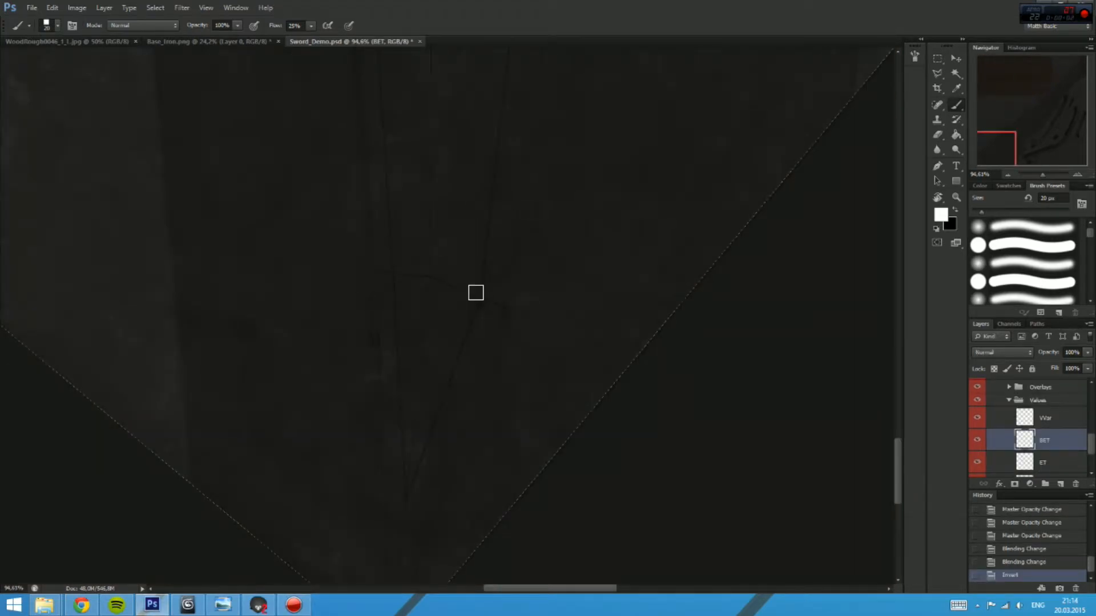
Step: Examine the metal parts and wooden grip across the texture with the metal group's BET layer active
drag(514, 149, 494, 250)
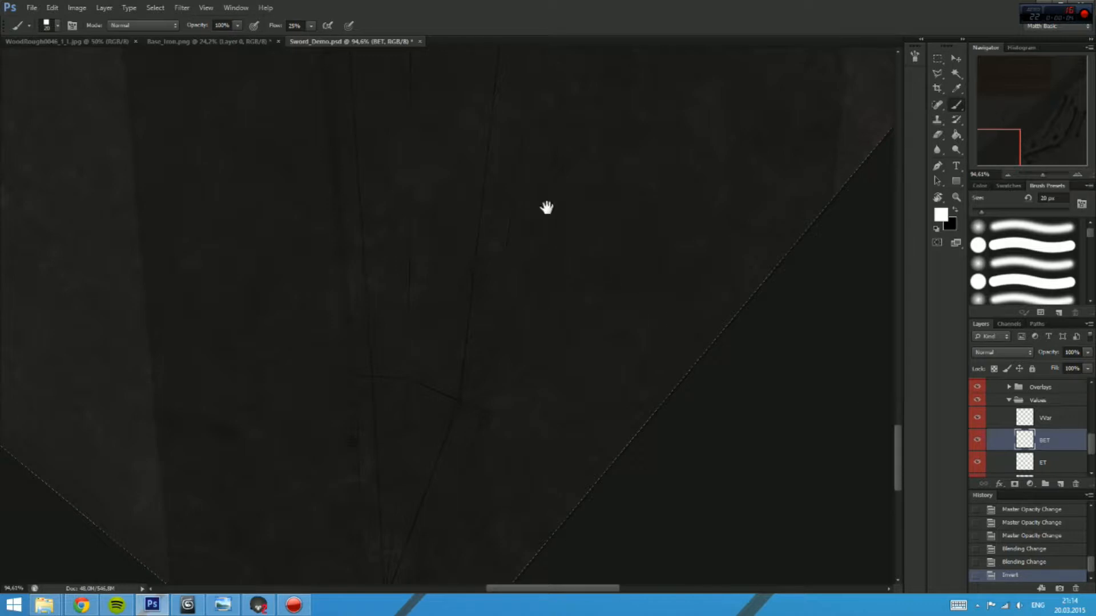
drag(547, 207, 502, 376)
mouse_move(587, 281)
mouse_down()
mouse_move(554, 280)
mouse_move(578, 334)
mouse_up()
mouse_move(576, 260)
mouse_down()
mouse_move(497, 394)
mouse_move(609, 301)
mouse_move(765, 354)
mouse_up()
drag(353, 269, 540, 325)
drag(519, 503, 545, 242)
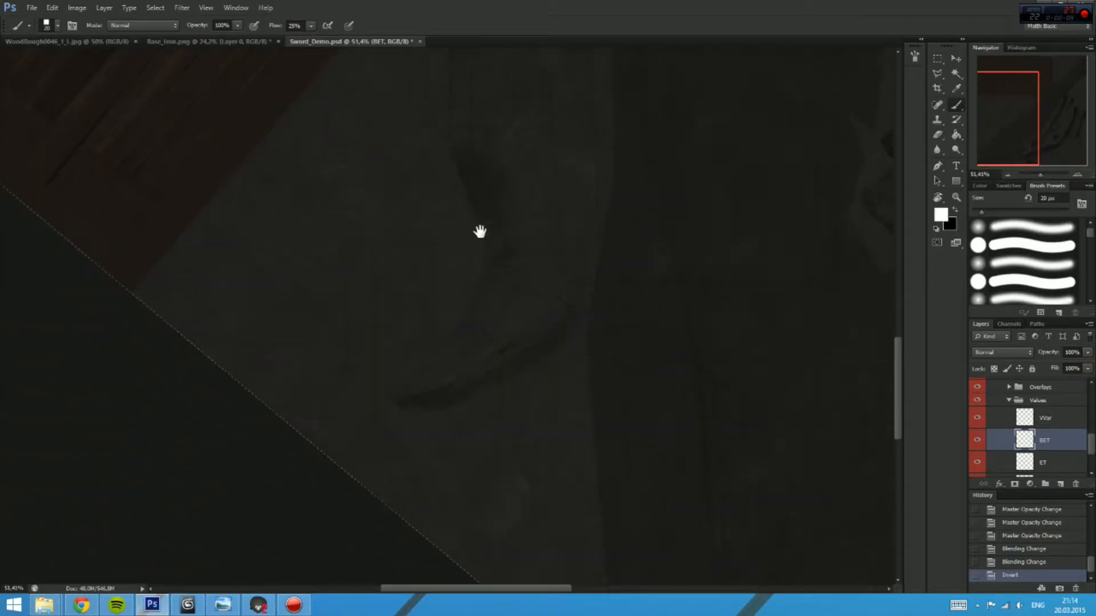
drag(554, 318, 555, 276)
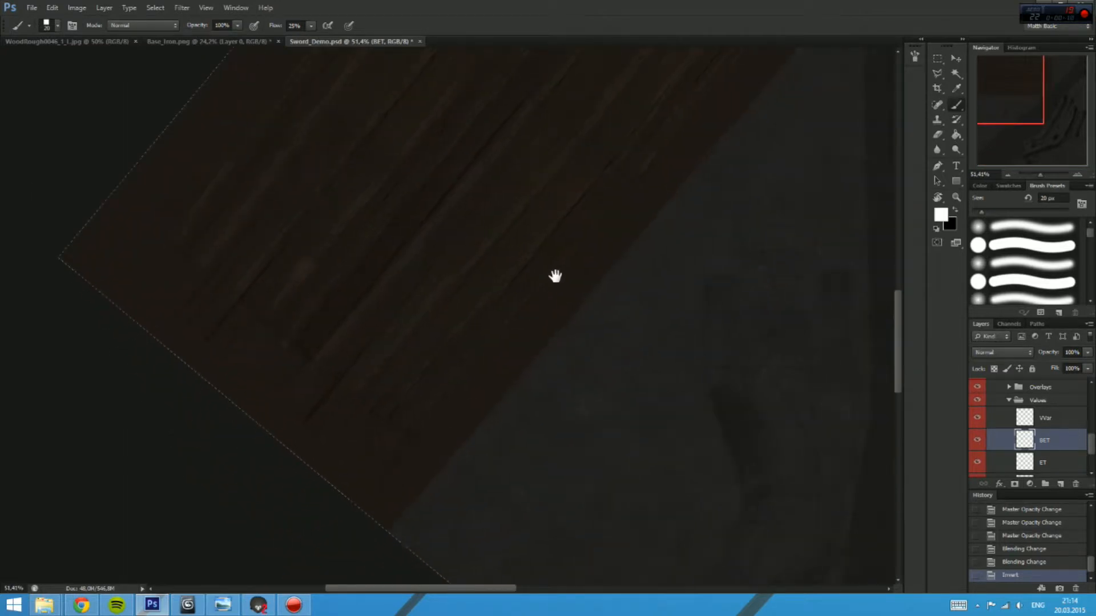
drag(596, 204, 570, 294)
drag(516, 152, 609, 369)
drag(565, 146, 550, 284)
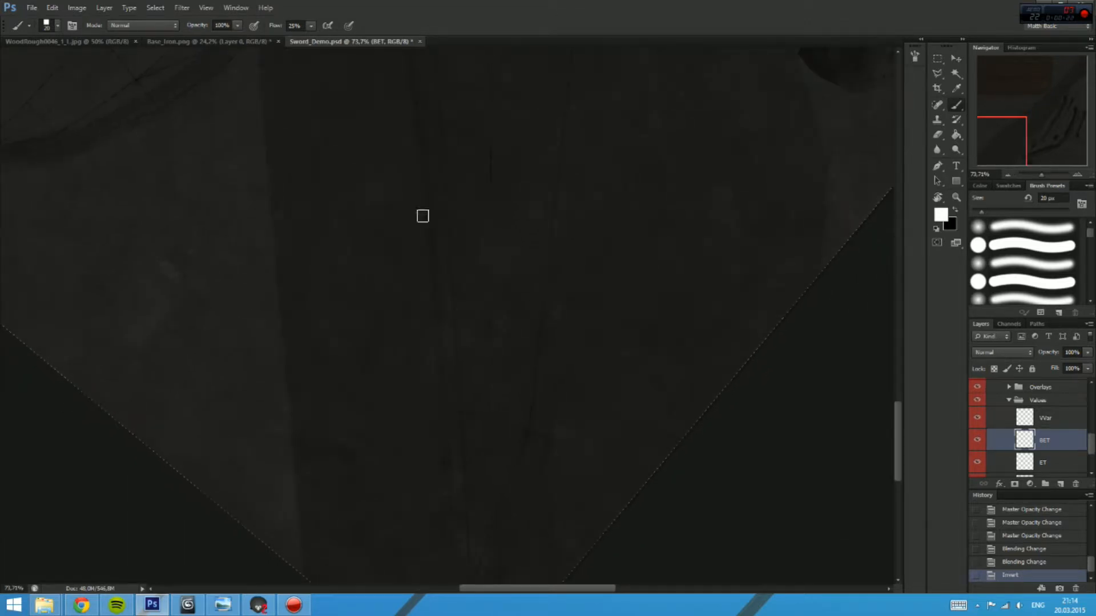
Step: Paint a white stroke over the metal part's edge on the BET layer and set the layer opacity to 10%
click(511, 355)
mouse_move(510, 355)
mouse_down()
mouse_move(507, 316)
mouse_move(459, 221)
mouse_up()
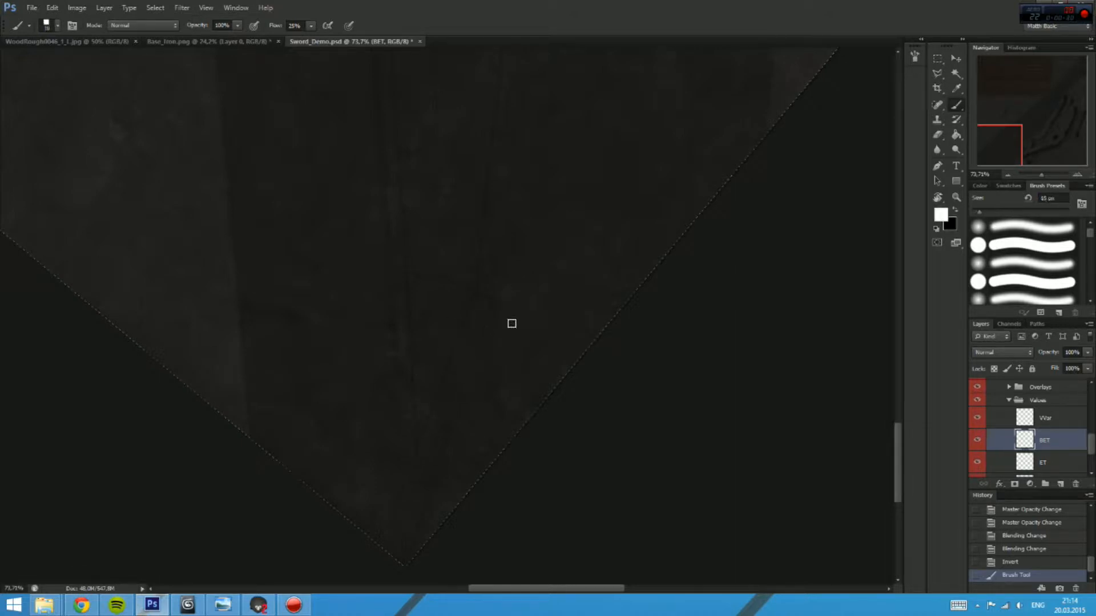
text(10)
key(Return)
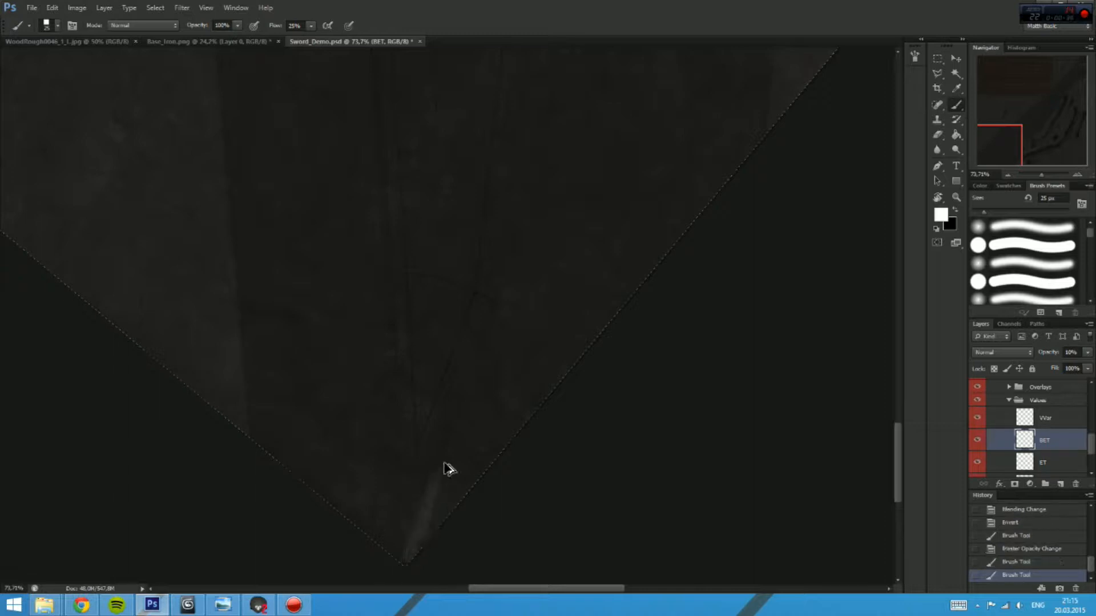
Step: Undo the last two brush strokes on the BET layer and open its blending mode choices
key(ctrl+alt+z)
key(ctrl+alt+z)
click(977, 352)
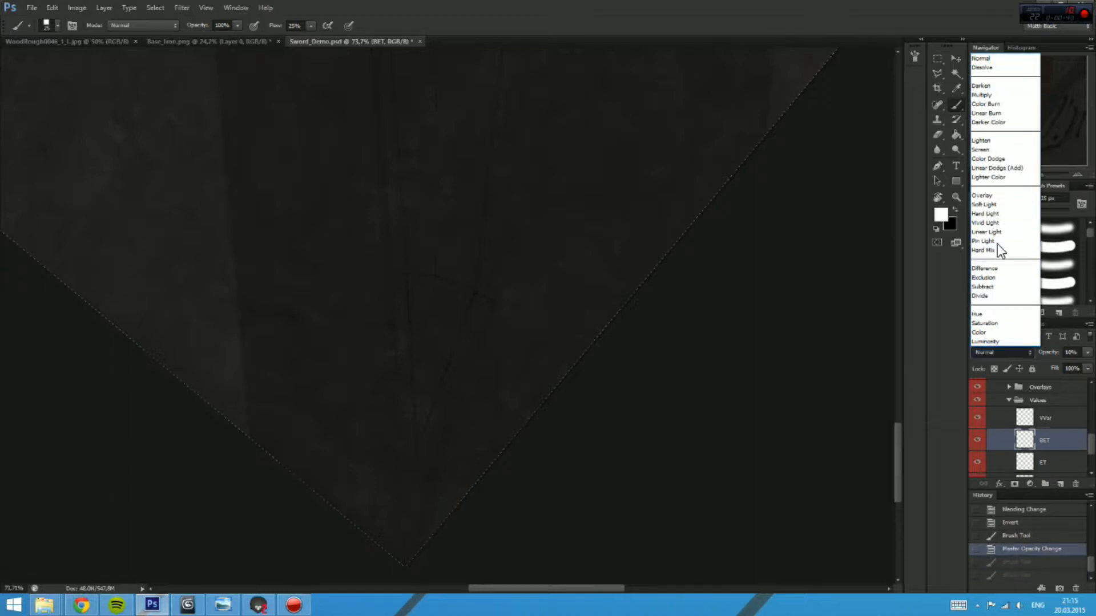
Step: Set the BET layer's blend mode to Overlay and its opacity to 69%
click(994, 193)
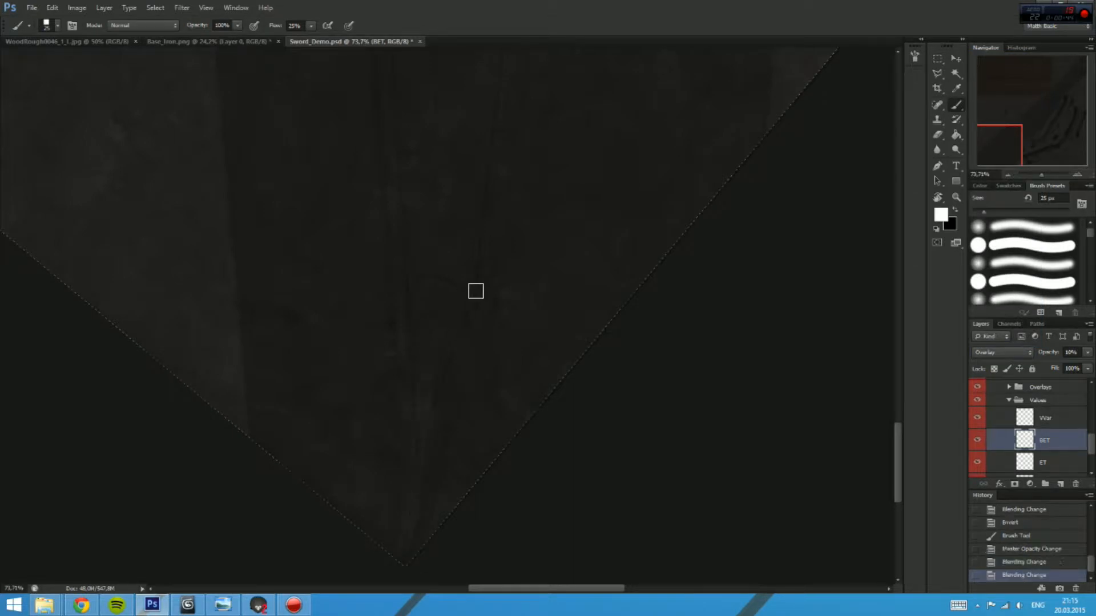
text(15)
key(Return)
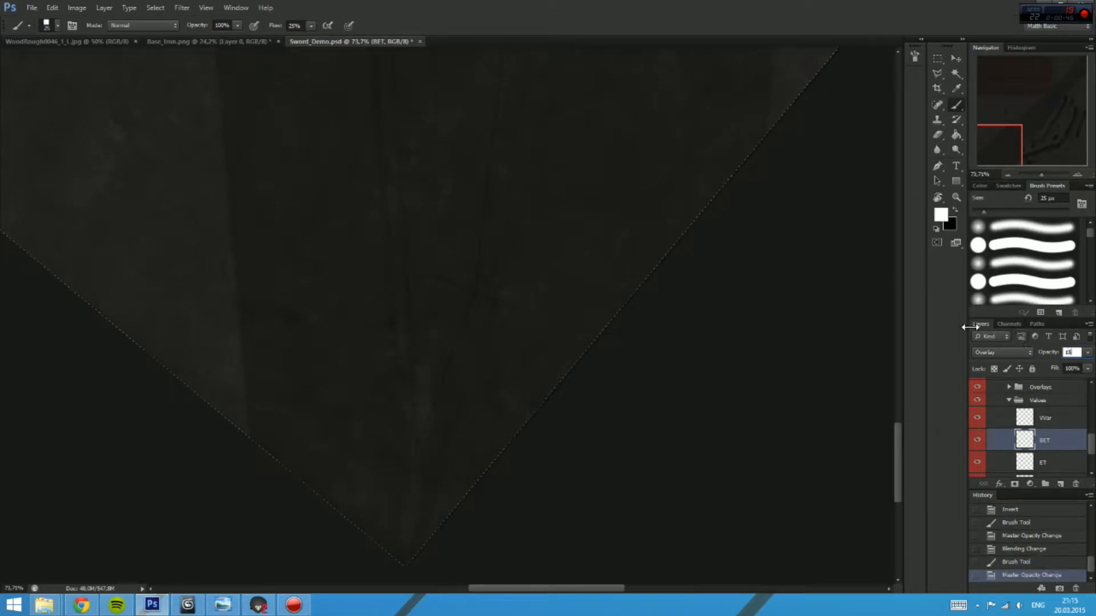
click(1070, 366)
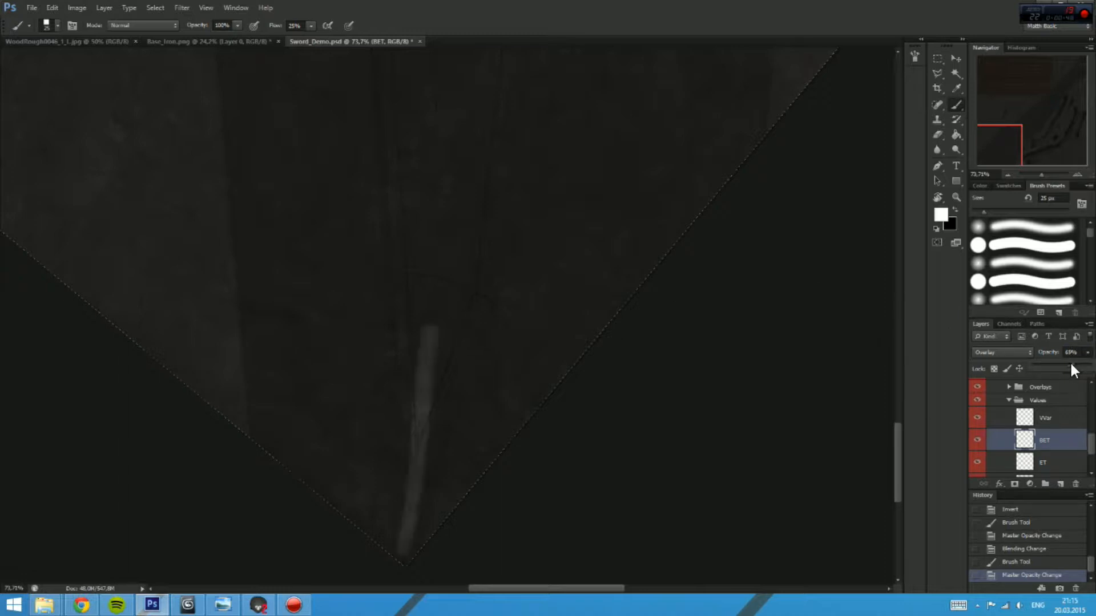
Step: Paint a soft white highlight line on the BET layer from the blade's tip up along its length, enlarging the brush to 40 px
mouse_move(433, 302)
mouse_down()
mouse_move(440, 254)
mouse_move(449, 263)
mouse_up()
drag(449, 269, 399, 448)
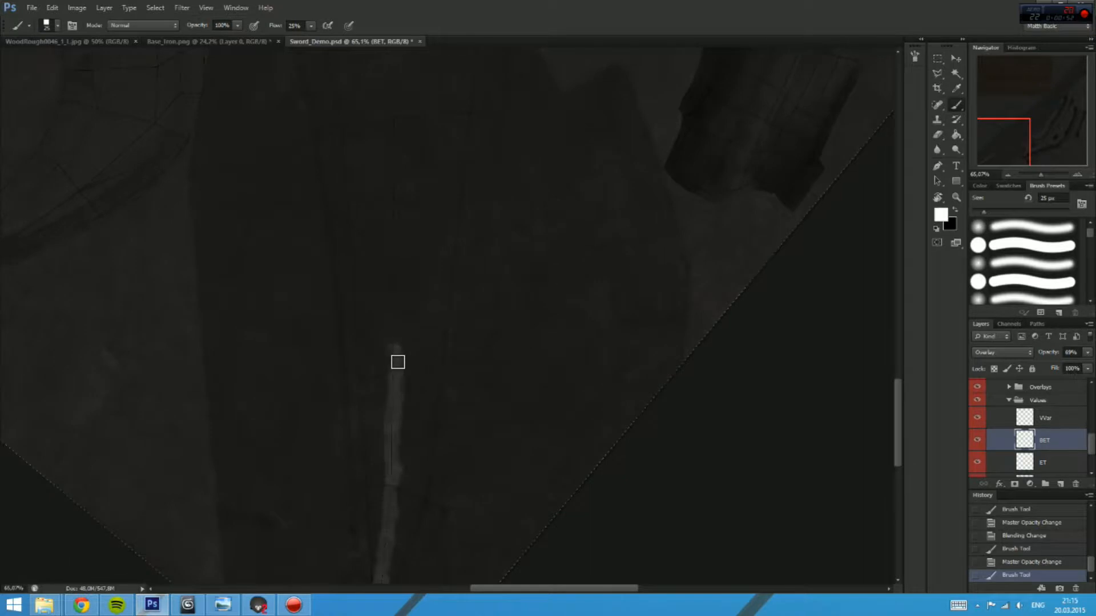
mouse_move(396, 197)
mouse_down()
mouse_move(404, 120)
mouse_move(388, 320)
mouse_up()
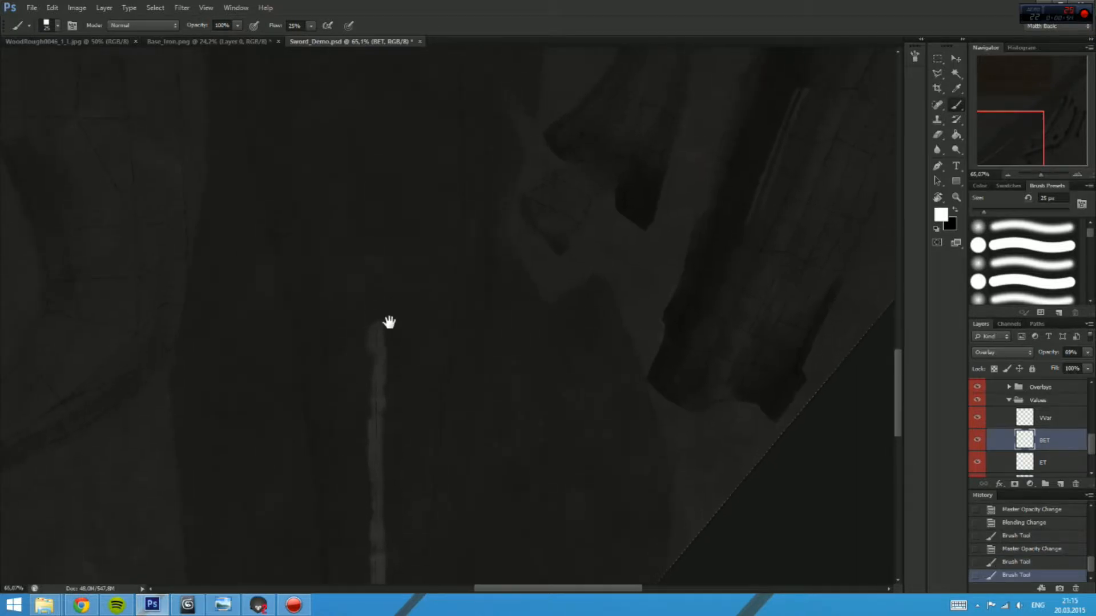
mouse_move(366, 194)
mouse_down()
mouse_move(391, 374)
mouse_move(377, 238)
mouse_up()
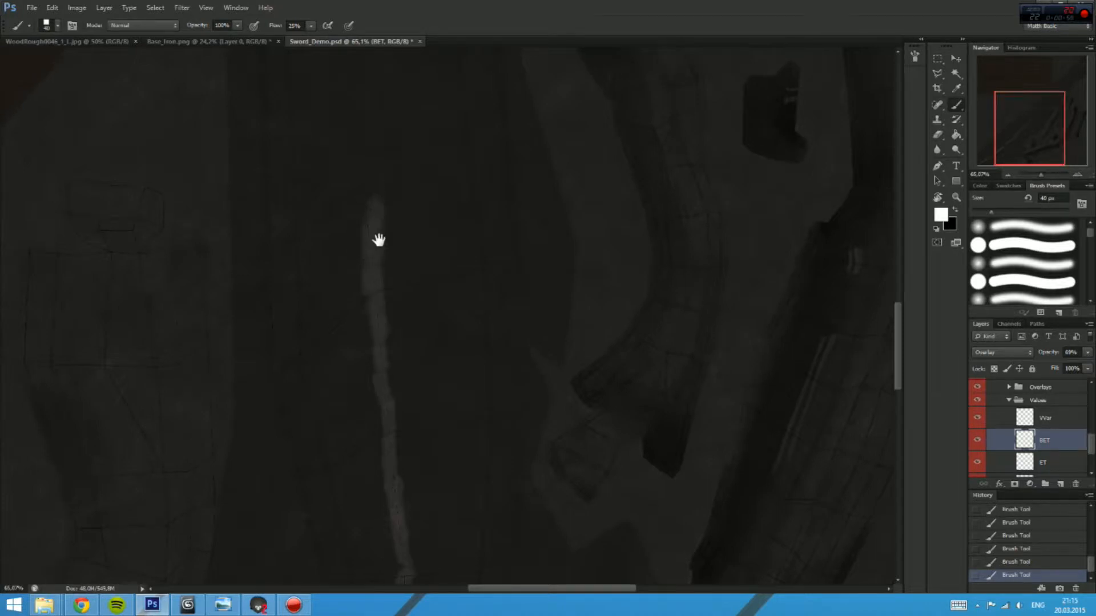
drag(368, 277, 379, 443)
Step: Continue the white highlight line with the 40 px brush along the middle of the blade to its far end
key(r)
mouse_move(460, 188)
mouse_down()
mouse_move(320, 311)
mouse_move(338, 380)
mouse_up()
drag(405, 300, 398, 178)
mouse_move(363, 382)
mouse_down()
mouse_move(464, 214)
mouse_move(376, 307)
mouse_up()
drag(404, 293, 445, 245)
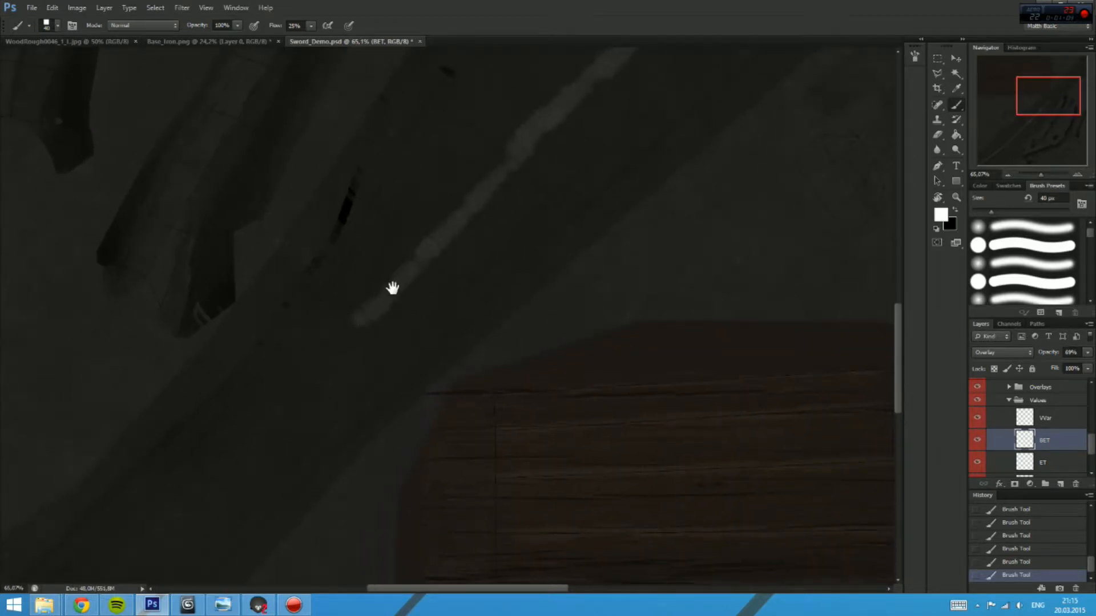
drag(392, 287, 495, 171)
drag(356, 318, 328, 345)
drag(292, 358, 433, 250)
drag(483, 220, 384, 324)
drag(428, 277, 484, 213)
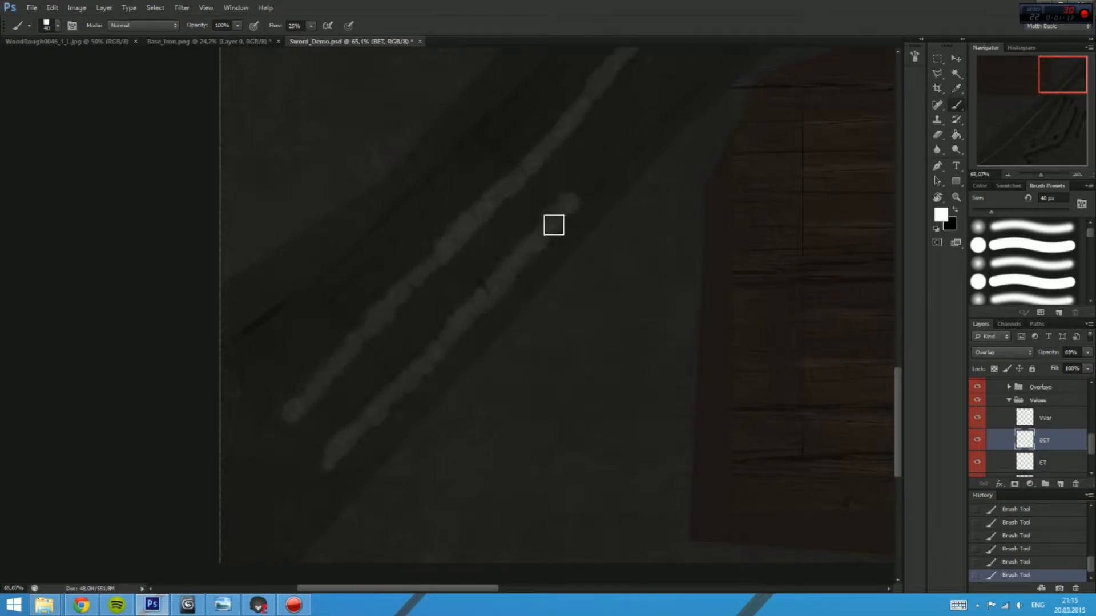
Step: Paint a second highlight line parallel to the first, along the blade side facing the wood texture, back to the tip
drag(554, 225, 472, 297)
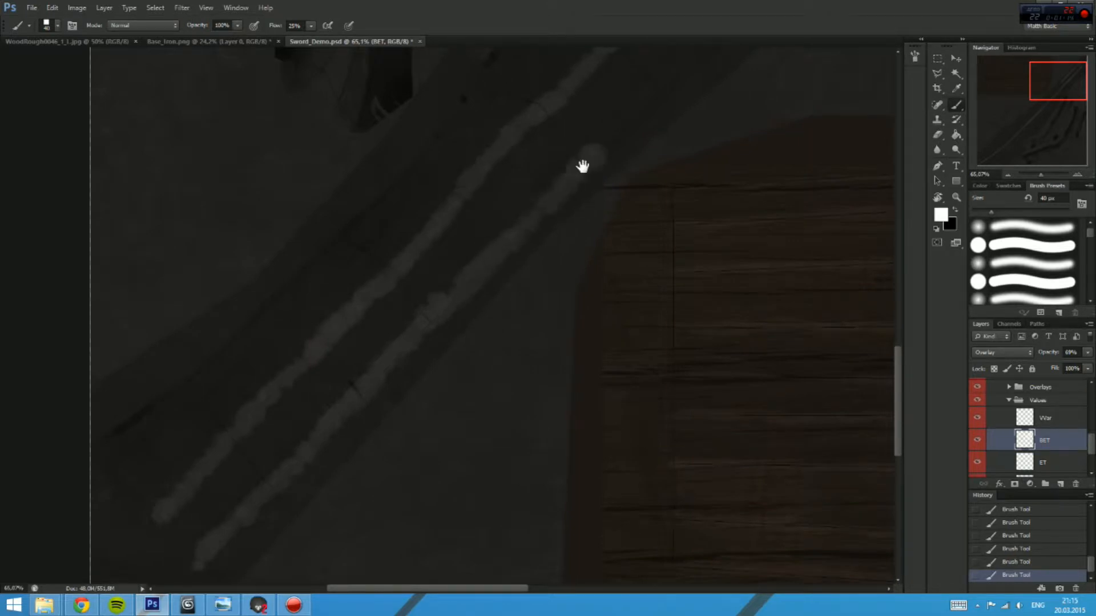
drag(582, 166, 462, 289)
drag(504, 230, 446, 266)
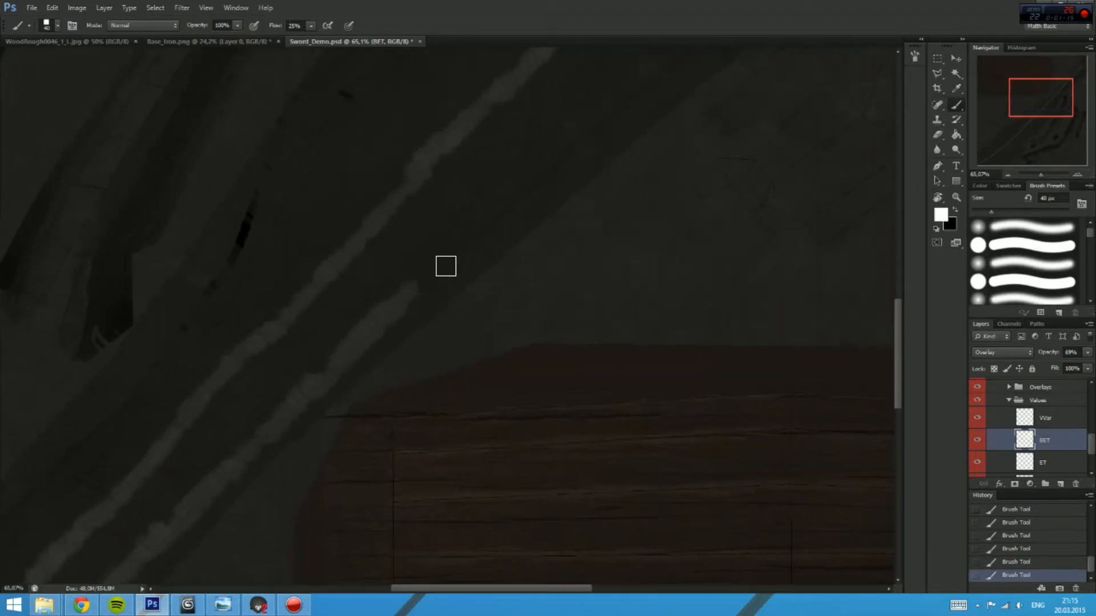
drag(487, 225, 382, 325)
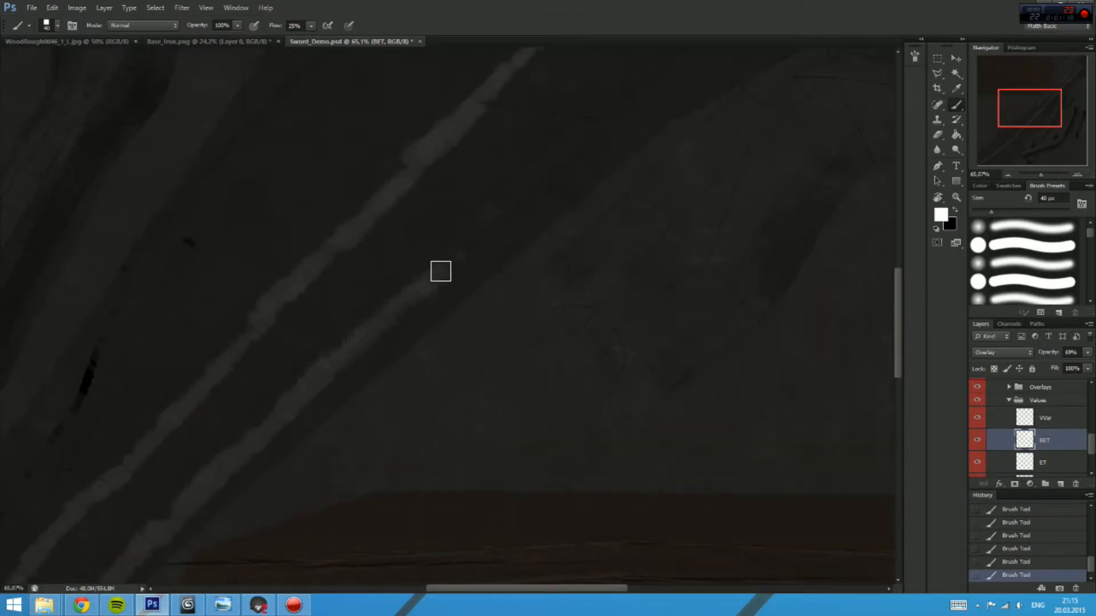
drag(572, 166, 498, 237)
drag(553, 174, 434, 331)
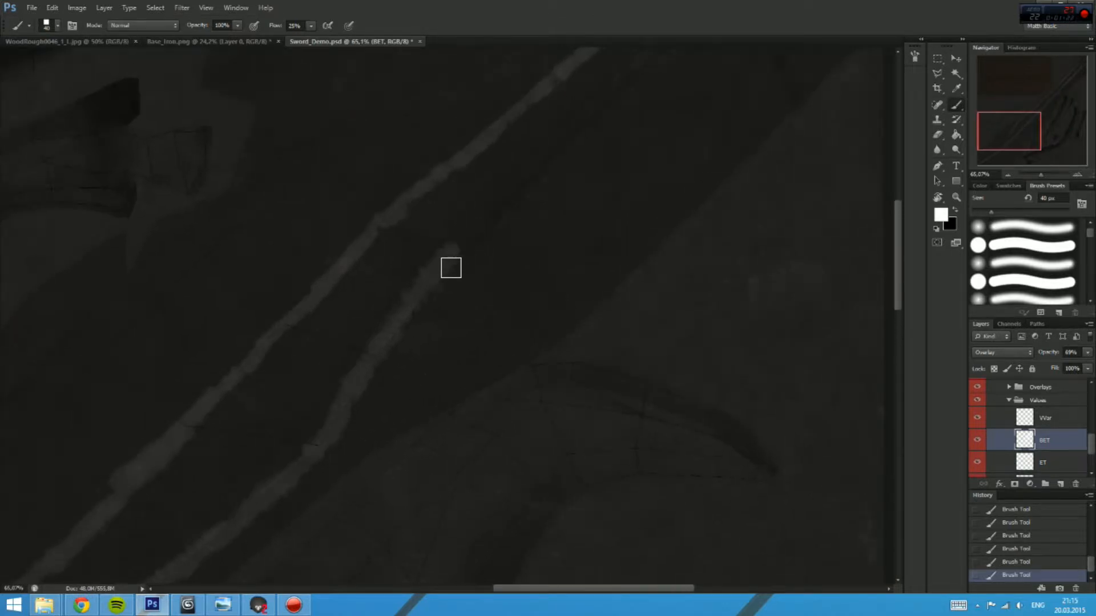
drag(504, 220, 406, 345)
drag(447, 284, 611, 123)
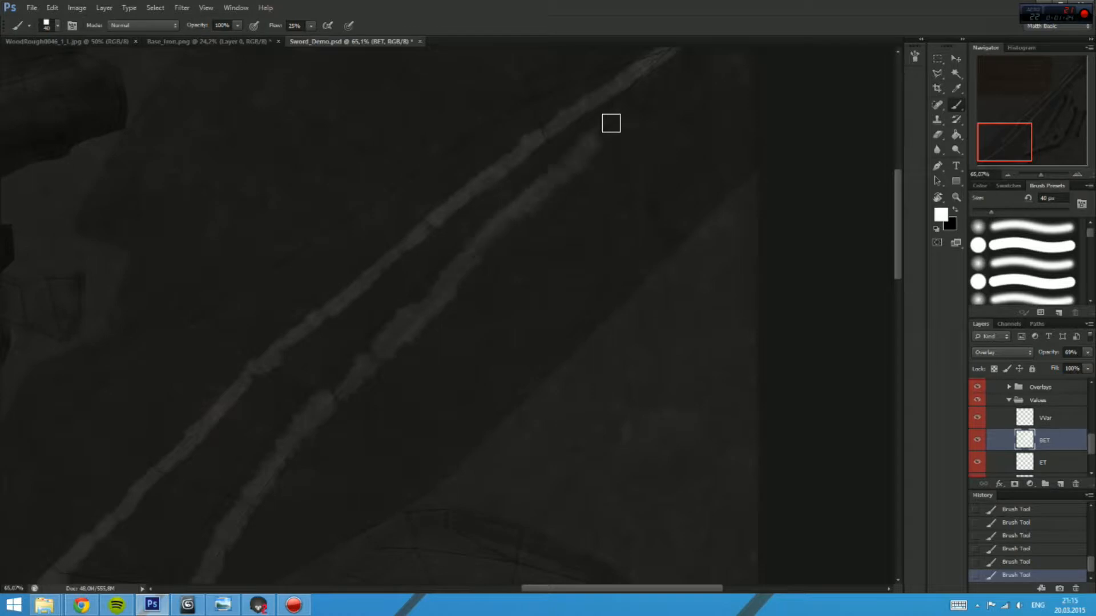
drag(657, 86, 606, 154)
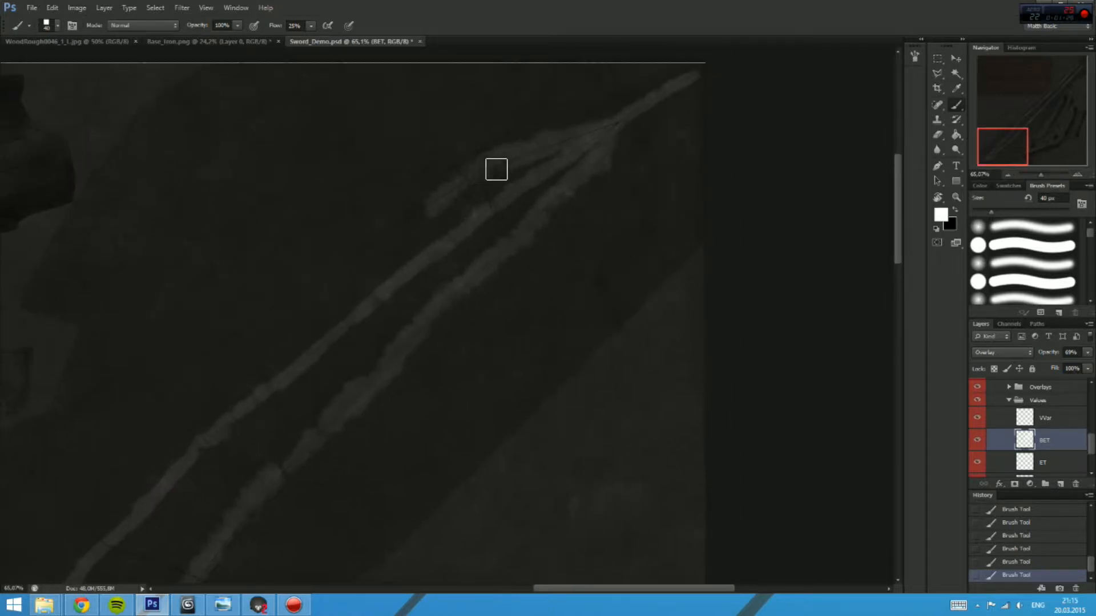
Step: Undo the misplaced stroke and paint a third highlight line along the blade's opposite side, from the tip to the far end
key(ctrl+z)
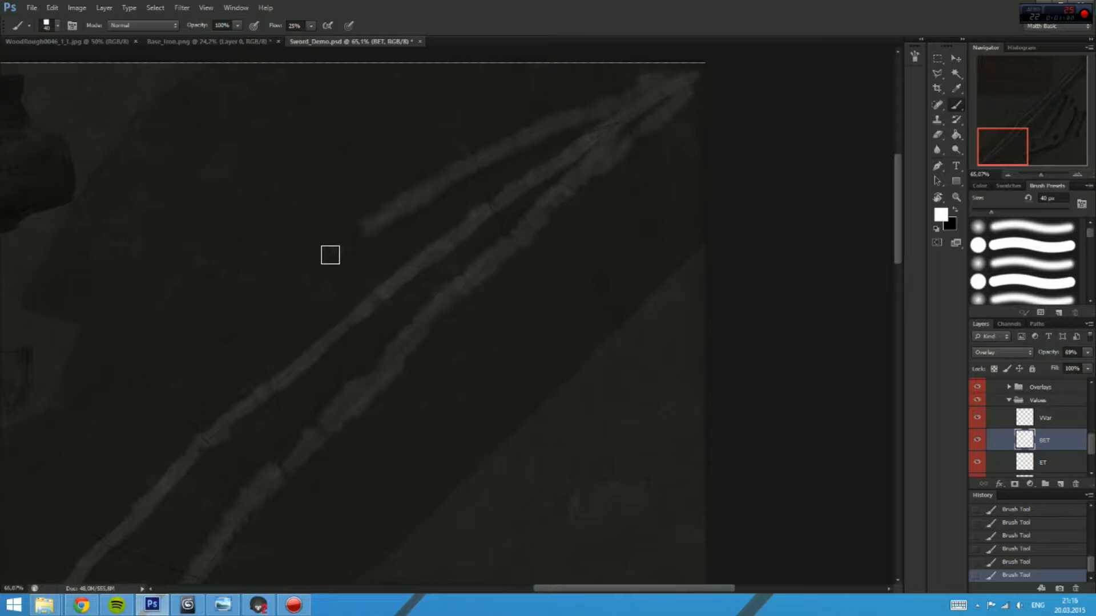
drag(330, 255, 483, 154)
drag(318, 265, 431, 181)
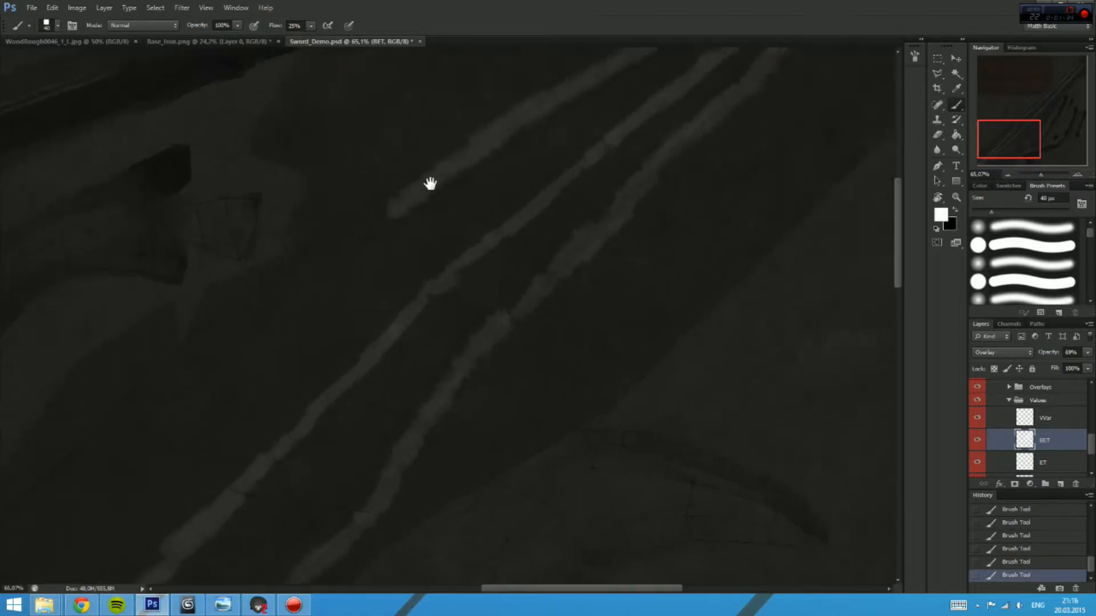
drag(359, 221, 544, 100)
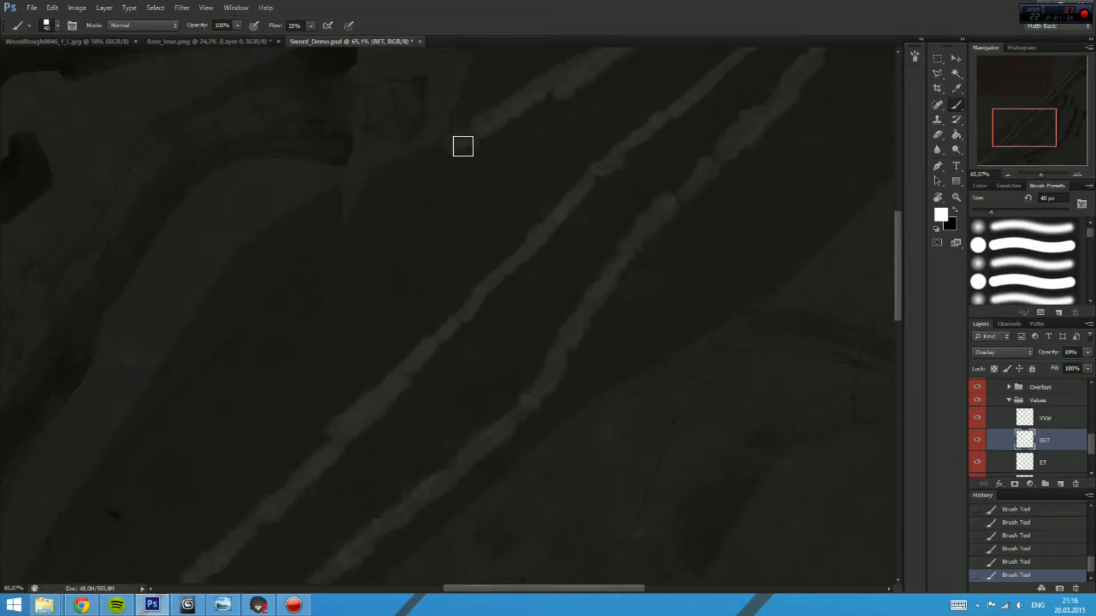
drag(396, 196, 457, 150)
drag(364, 230, 453, 152)
mouse_move(347, 245)
mouse_down()
mouse_move(436, 182)
mouse_move(351, 260)
mouse_up()
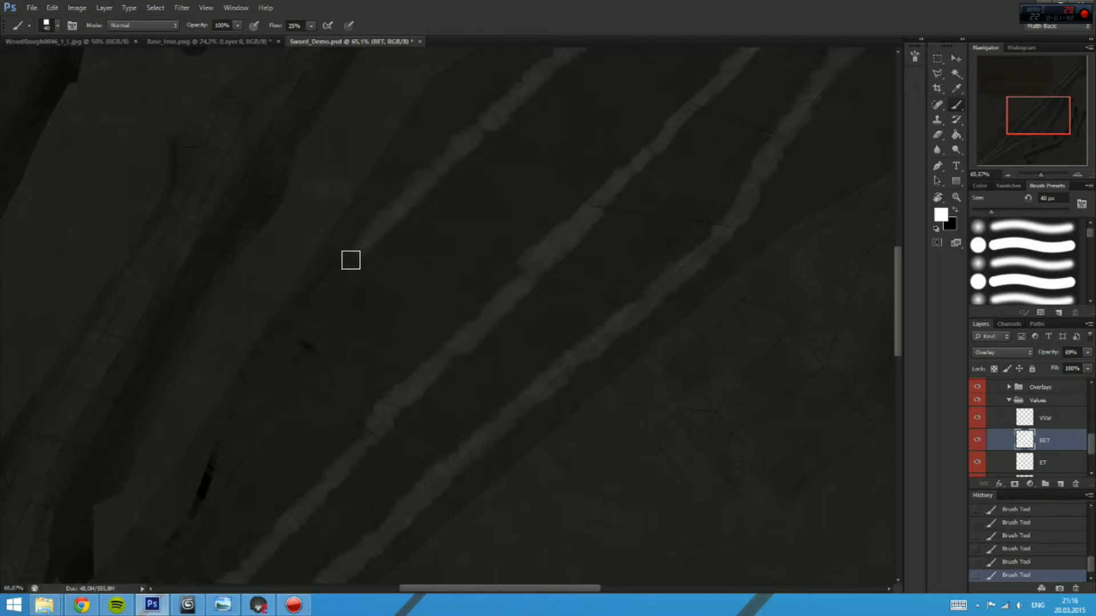
drag(262, 351, 413, 158)
drag(339, 322, 429, 164)
drag(352, 285, 406, 215)
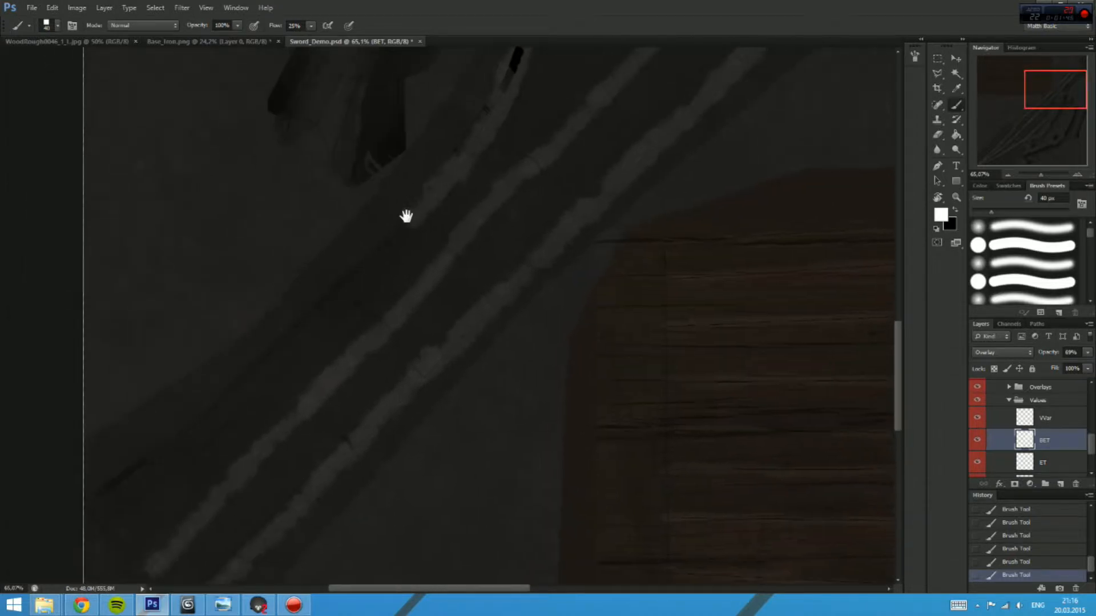
drag(358, 279, 415, 223)
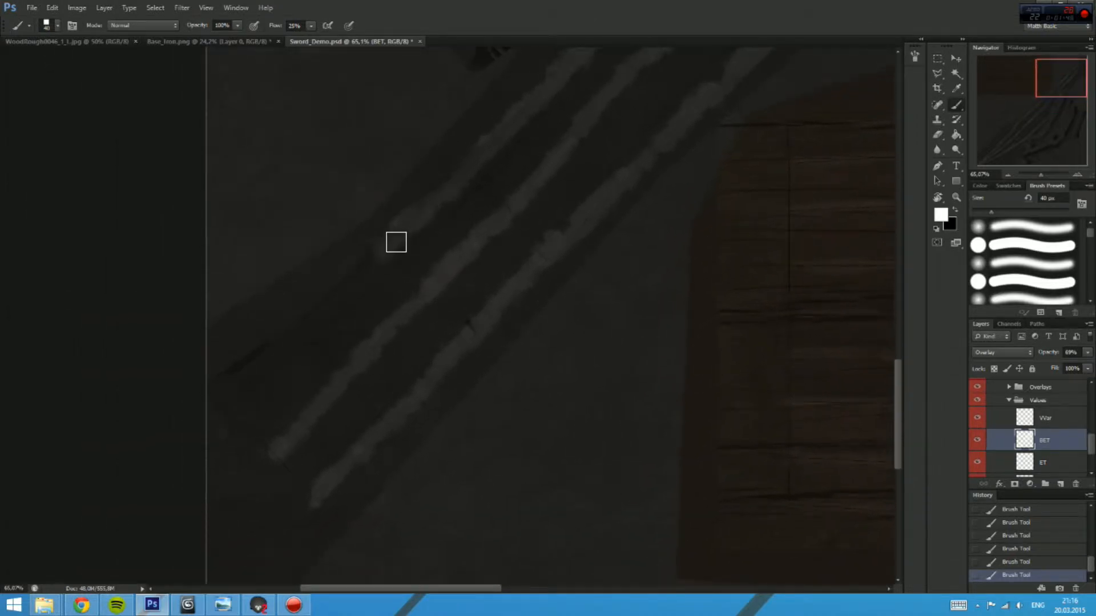
mouse_move(334, 302)
mouse_down()
mouse_move(320, 327)
mouse_move(362, 283)
mouse_move(347, 313)
mouse_move(349, 251)
mouse_move(303, 257)
mouse_up()
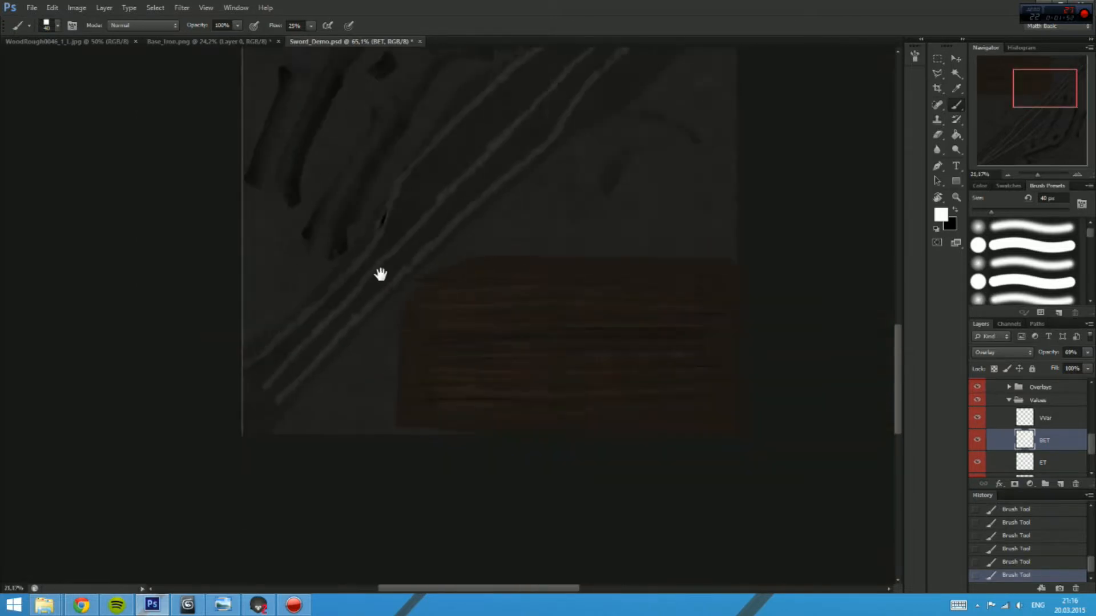
Step: Paint highlight lines along both long edges and the forked end of the small curved piece beside the blade
drag(379, 274, 337, 401)
drag(398, 296, 336, 319)
mouse_move(428, 280)
mouse_down()
mouse_move(411, 281)
mouse_move(456, 282)
mouse_up()
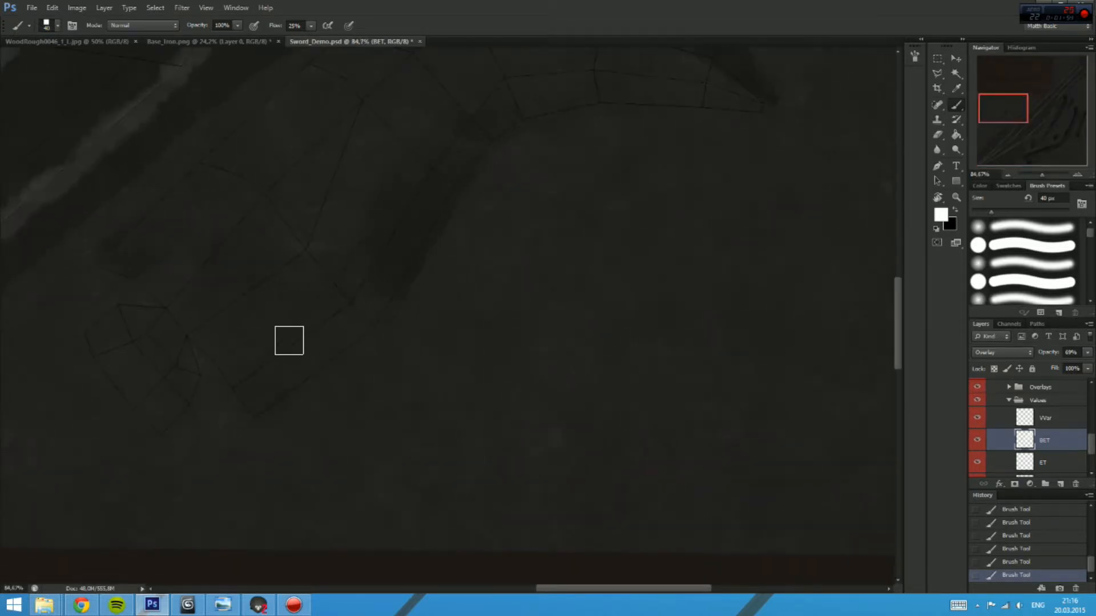
mouse_move(244, 347)
mouse_down()
mouse_move(352, 255)
mouse_move(404, 164)
mouse_move(528, 78)
mouse_move(689, 92)
mouse_up()
drag(274, 244, 299, 280)
drag(184, 346, 121, 371)
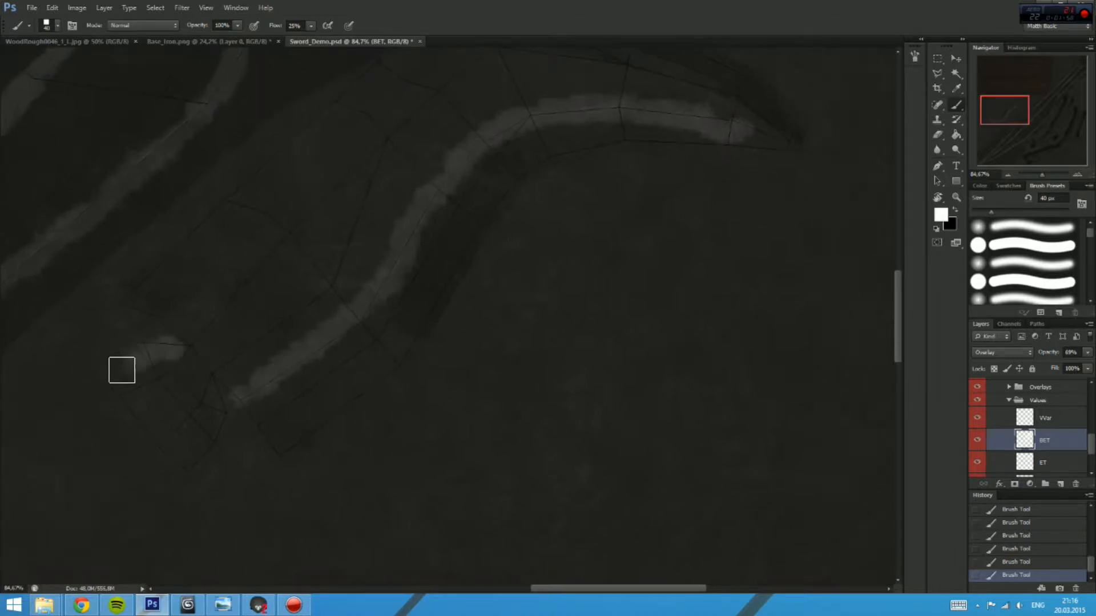
drag(166, 341, 298, 188)
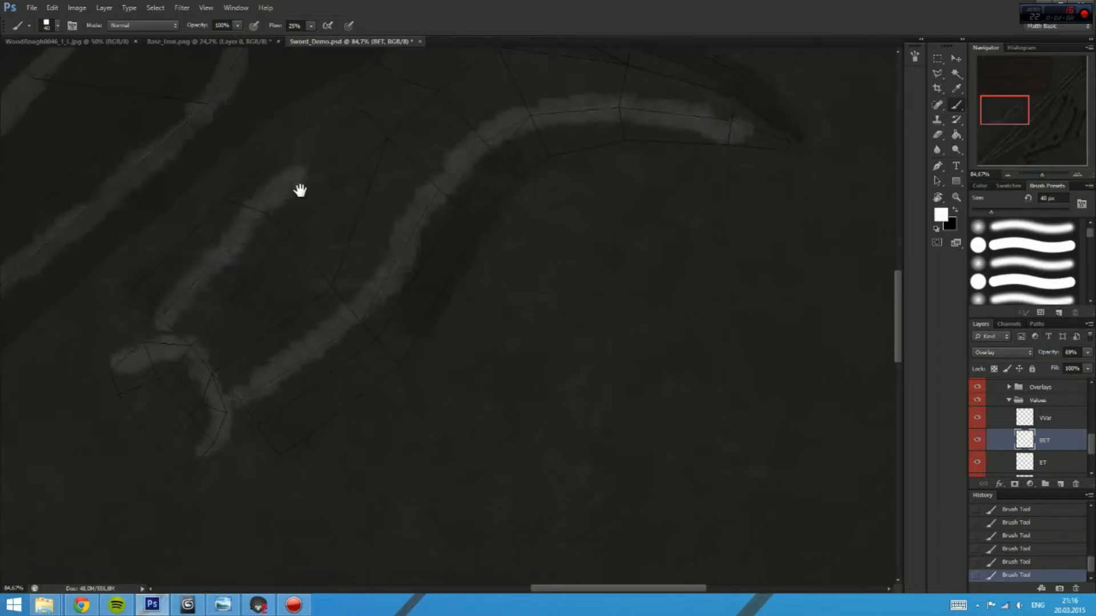
drag(330, 153, 293, 235)
drag(243, 263, 422, 138)
mouse_move(496, 116)
mouse_down()
mouse_move(507, 110)
mouse_move(651, 171)
mouse_move(707, 209)
mouse_up()
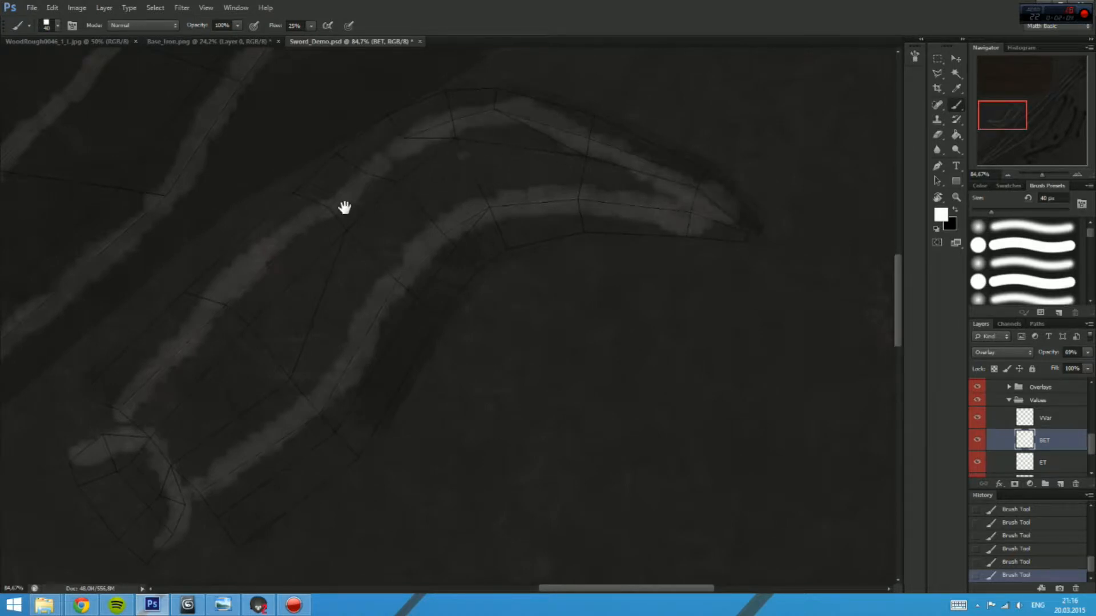
Step: Paint a highlight line with a 45 px brush along the ridge of the narrow dark piece next to the blade
drag(345, 207, 474, 224)
drag(474, 225, 399, 228)
drag(317, 217, 405, 199)
drag(342, 206, 433, 245)
drag(147, 295, 440, 252)
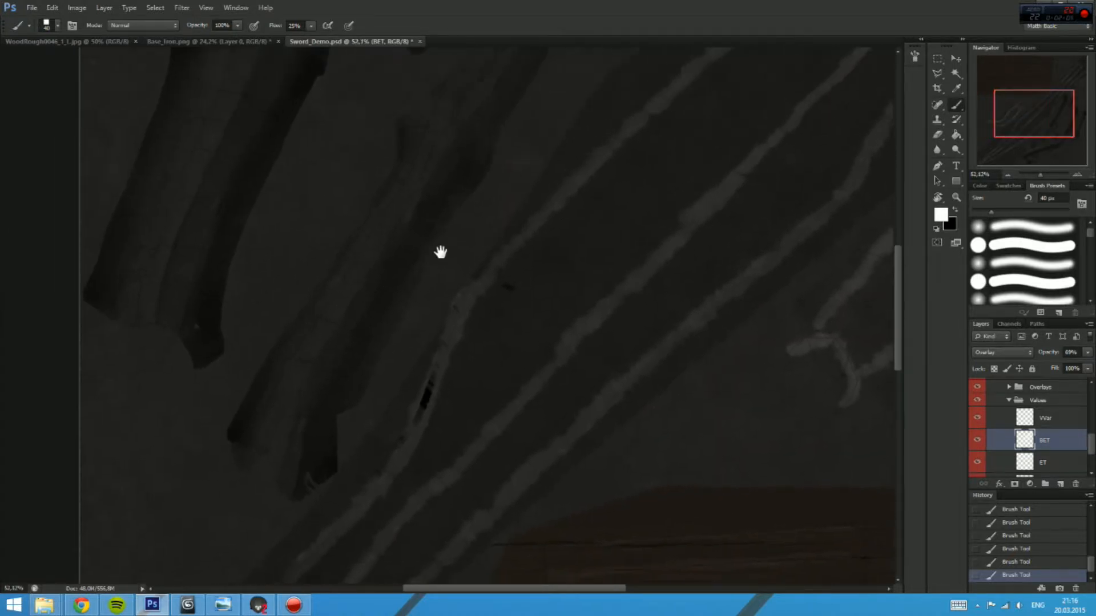
key(bracketleft)
drag(299, 407, 372, 265)
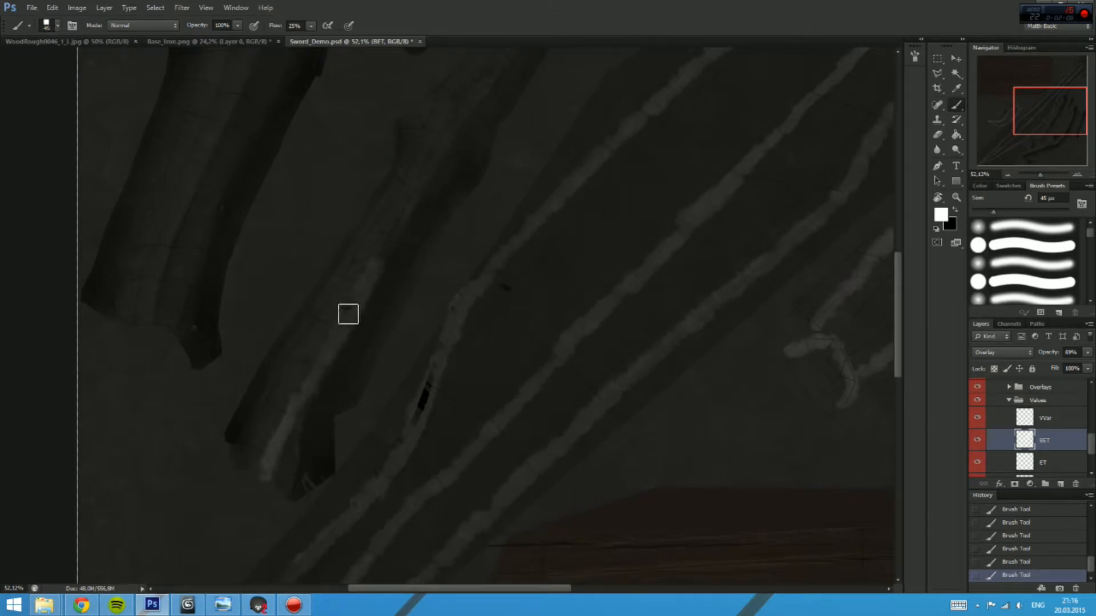
drag(427, 192, 466, 134)
mouse_move(468, 132)
mouse_down()
mouse_move(396, 215)
mouse_move(281, 401)
mouse_move(333, 302)
mouse_up()
mouse_move(334, 300)
mouse_down()
mouse_move(401, 211)
mouse_move(529, 138)
mouse_up()
drag(362, 296, 359, 296)
Step: Paint highlight lines along the large curved dark piece and its upper branch, and undo the extra stroke on its side branch
mouse_move(161, 476)
mouse_down()
mouse_move(179, 359)
mouse_move(259, 188)
mouse_move(282, 166)
mouse_up()
drag(263, 219, 272, 261)
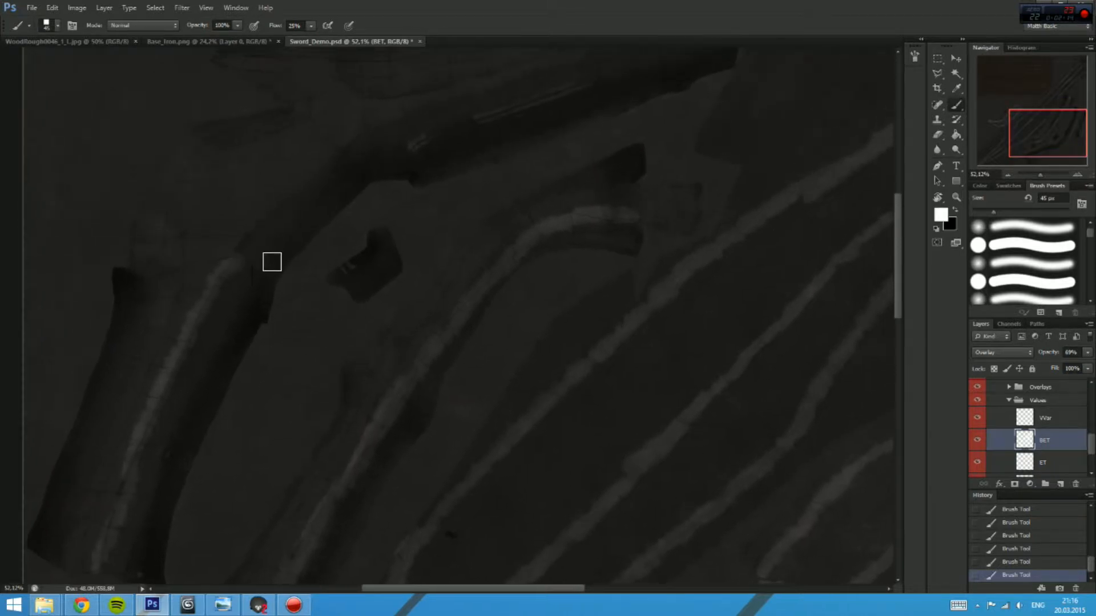
drag(361, 181, 350, 215)
scroll(421, 203, down, 2)
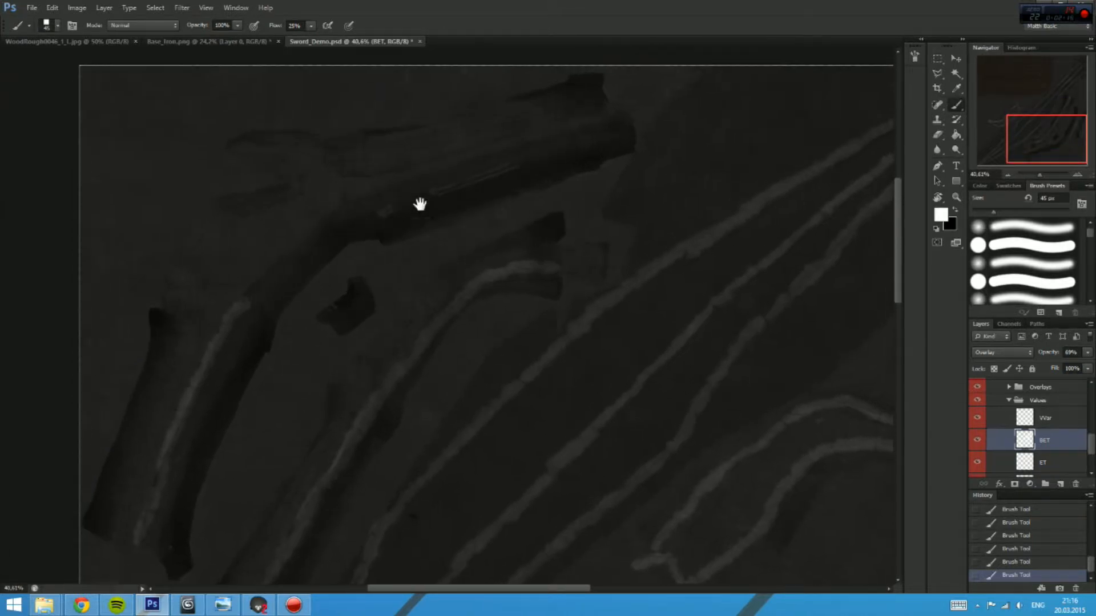
drag(257, 280, 371, 194)
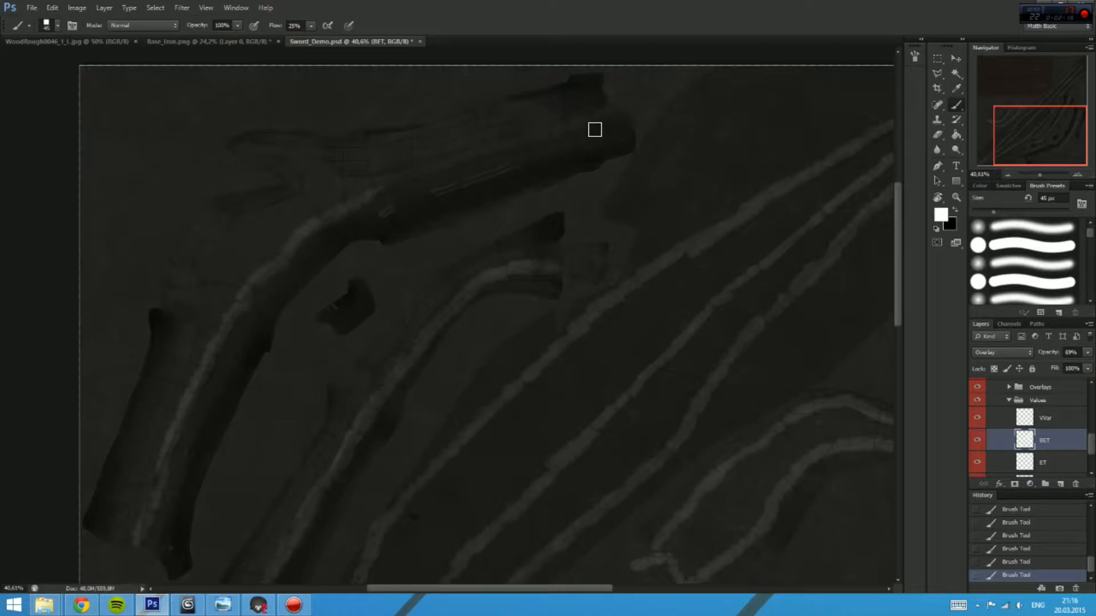
drag(614, 124, 432, 172)
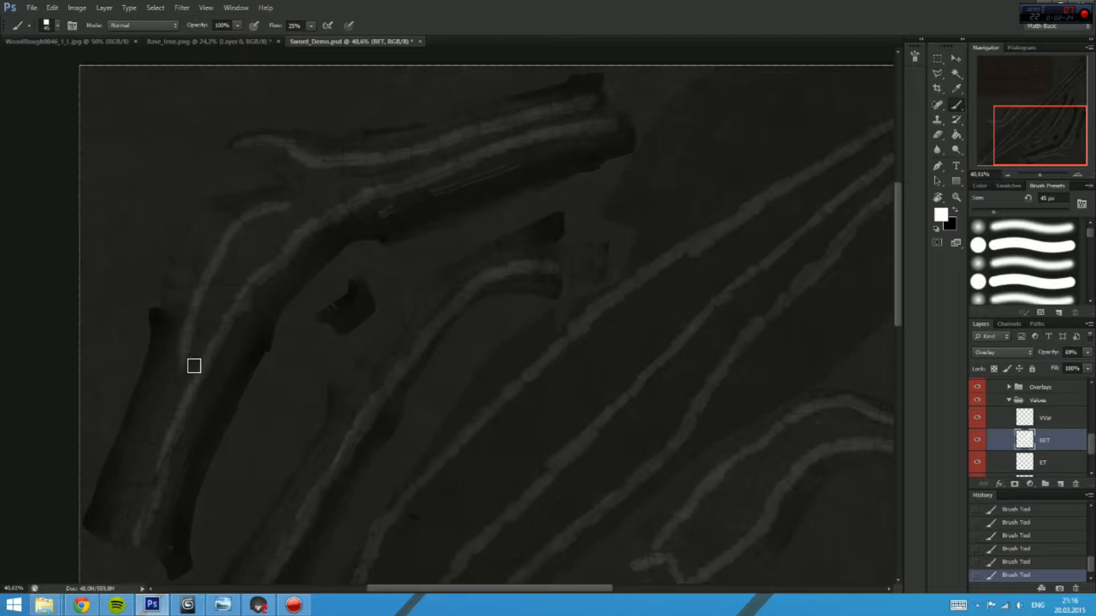
key(ctrl+z)
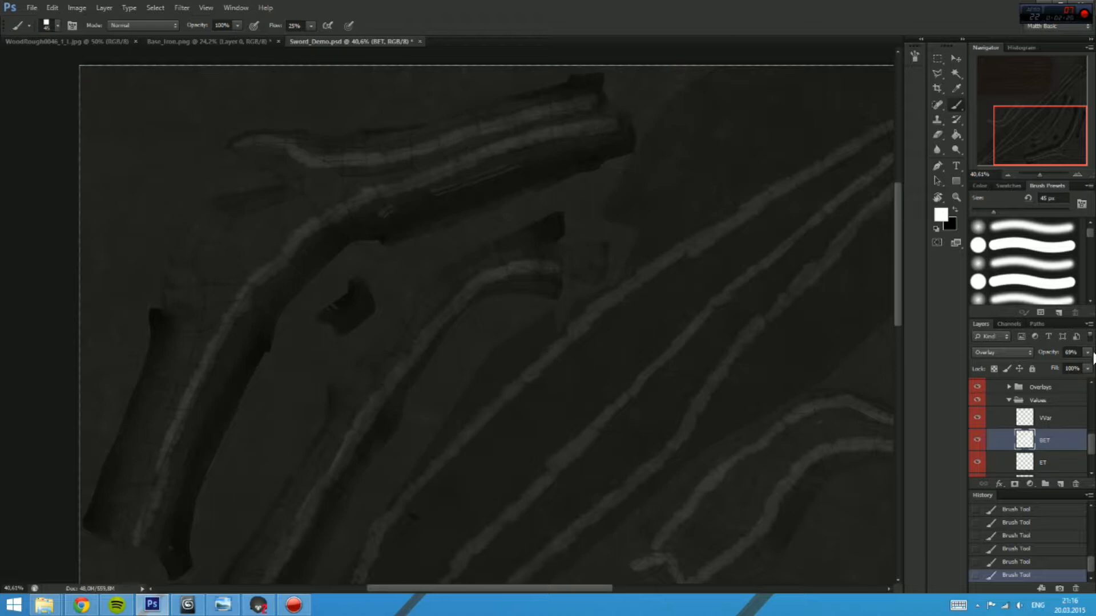
Step: Reduce the BET layer's opacity to 15%
text(16)
key(Return)
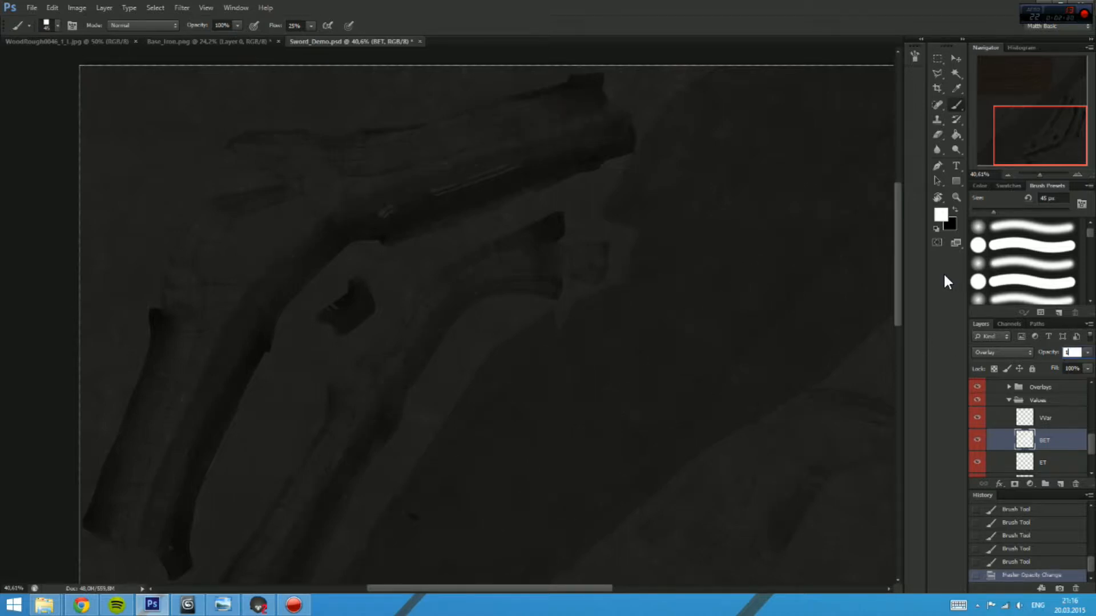
drag(714, 447, 697, 361)
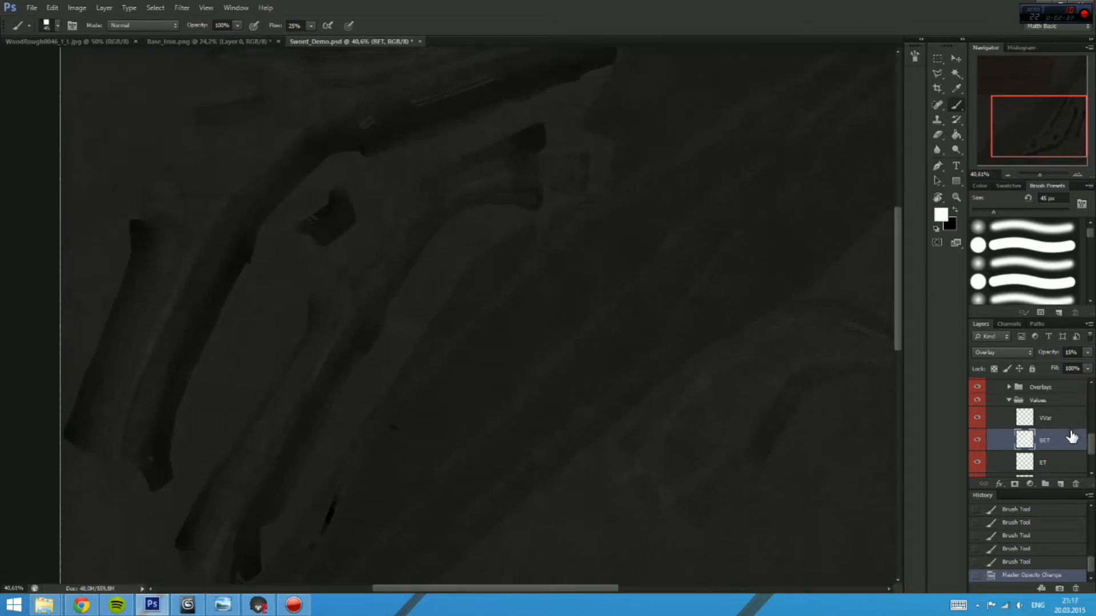
scroll(1010, 440, up, 3)
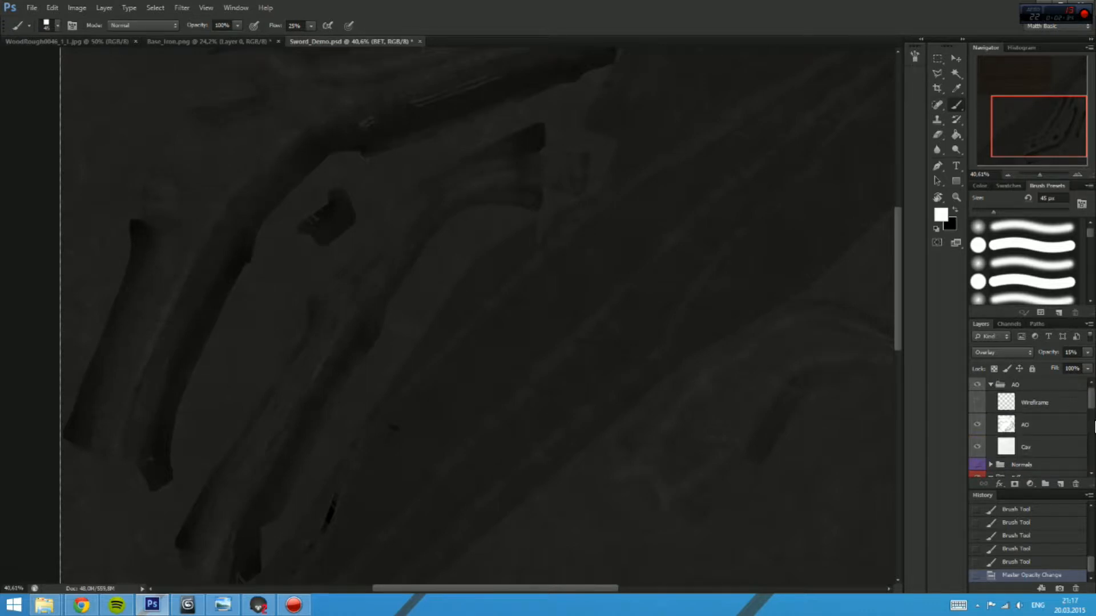
Step: Save Sword_Demo.psd and export a Targa copy that replaces Sword_Demo_Diffuse.tga with the default Targa options
mouse_move(642, 226)
mouse_down()
mouse_move(615, 253)
mouse_move(673, 266)
mouse_move(651, 283)
mouse_move(641, 215)
mouse_move(626, 313)
mouse_move(641, 310)
mouse_move(611, 303)
mouse_up()
key(ctrl+s)
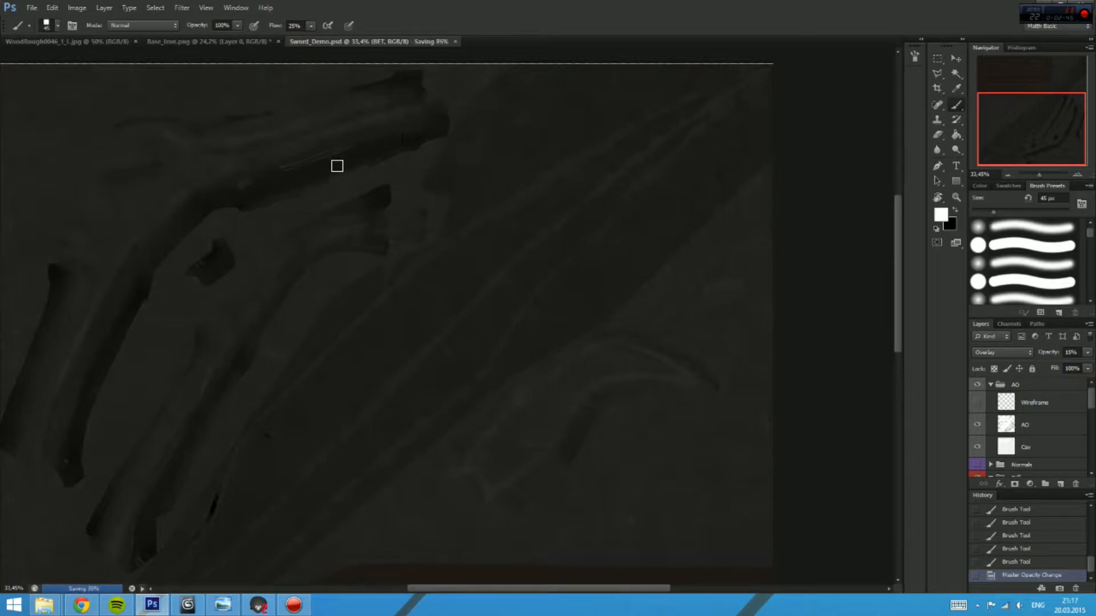
click(32, 8)
click(125, 146)
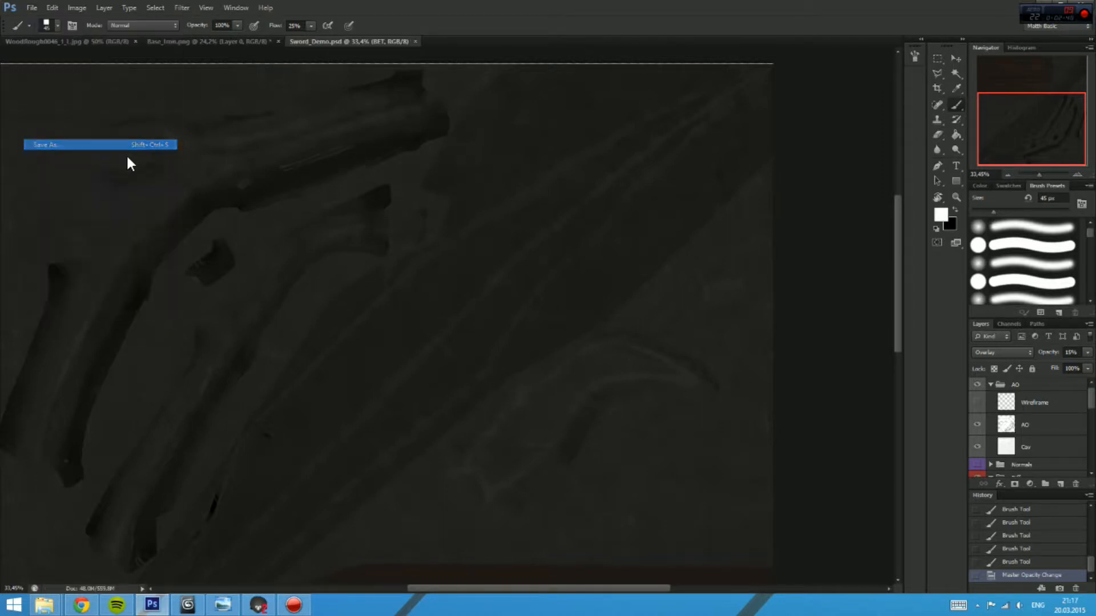
click(230, 329)
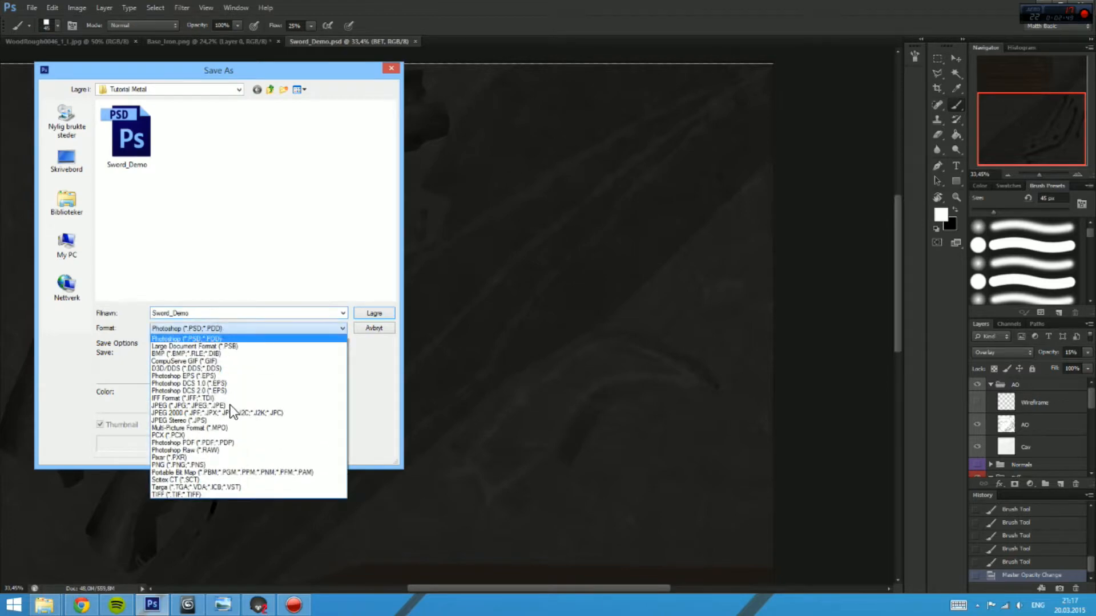
click(245, 470)
double_click(143, 160)
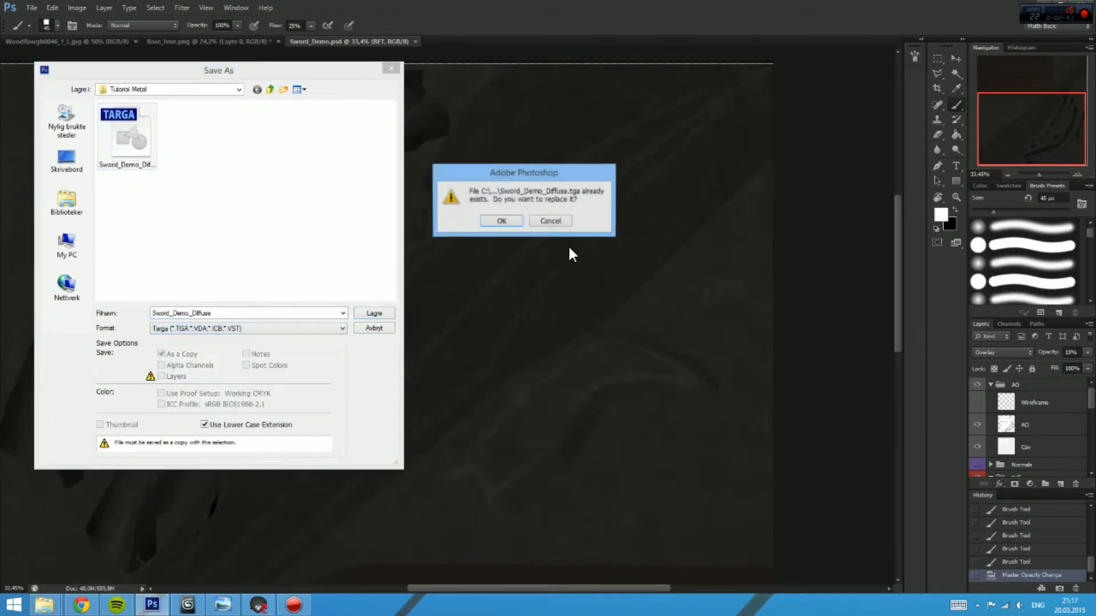
click(500, 222)
click(578, 200)
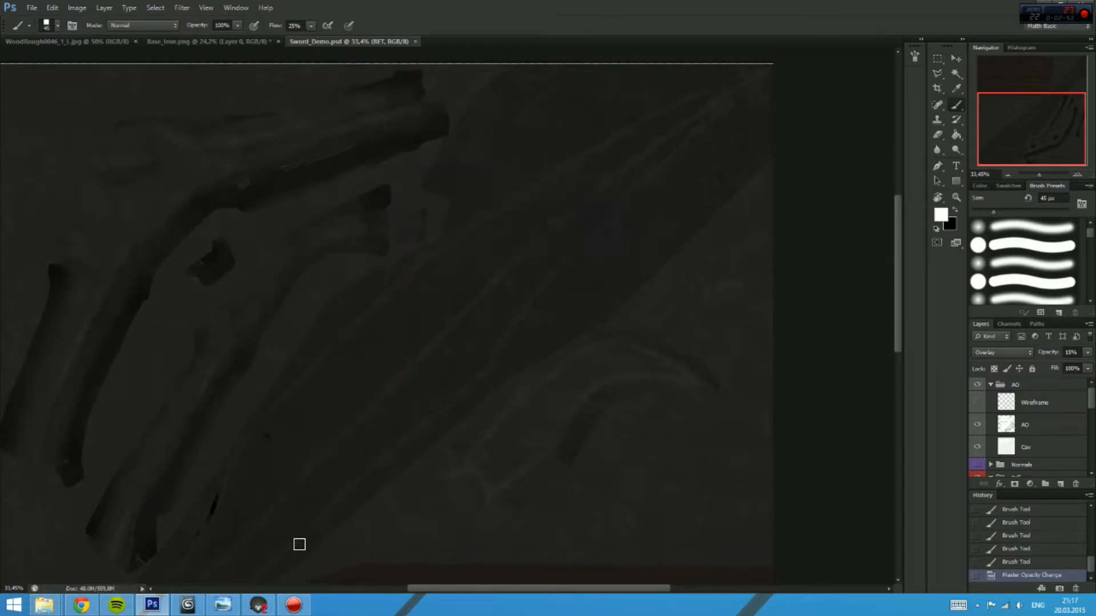
Step: Switch to 3ds Max and collapse the sword model's Unwrap UVW modifier into its Editable Poly
click(196, 604)
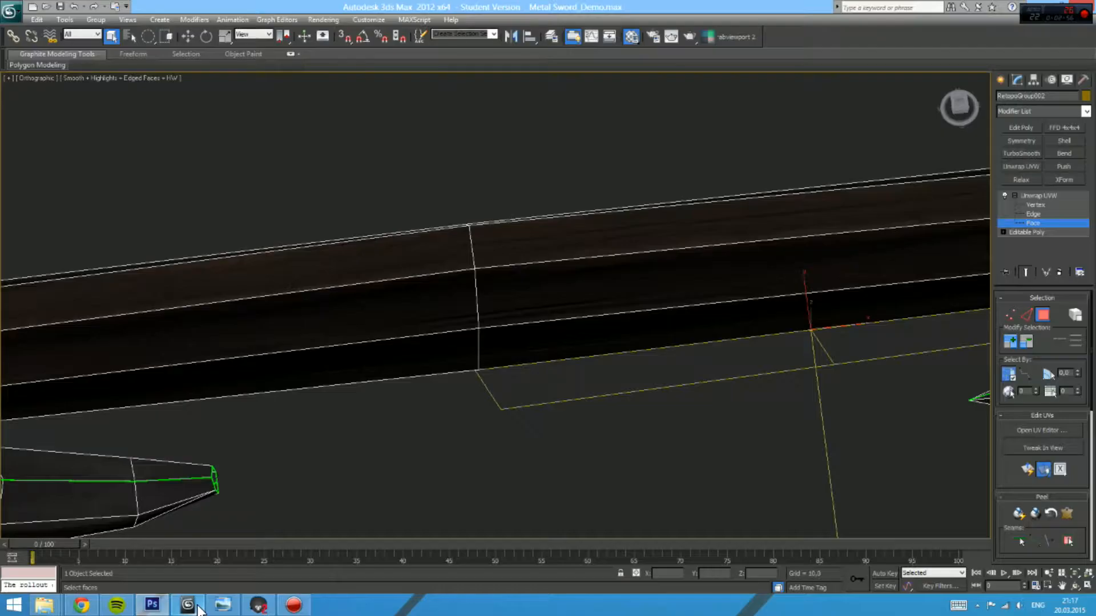
drag(521, 324, 533, 335)
scroll(551, 382, down, 4)
scroll(471, 308, up, 5)
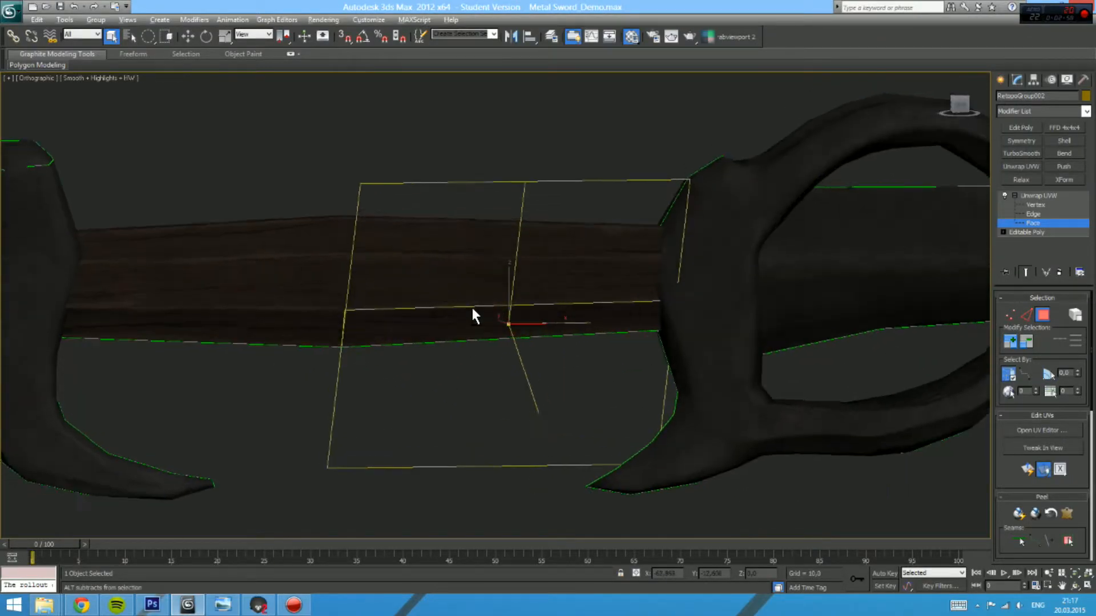
right_click(1039, 242)
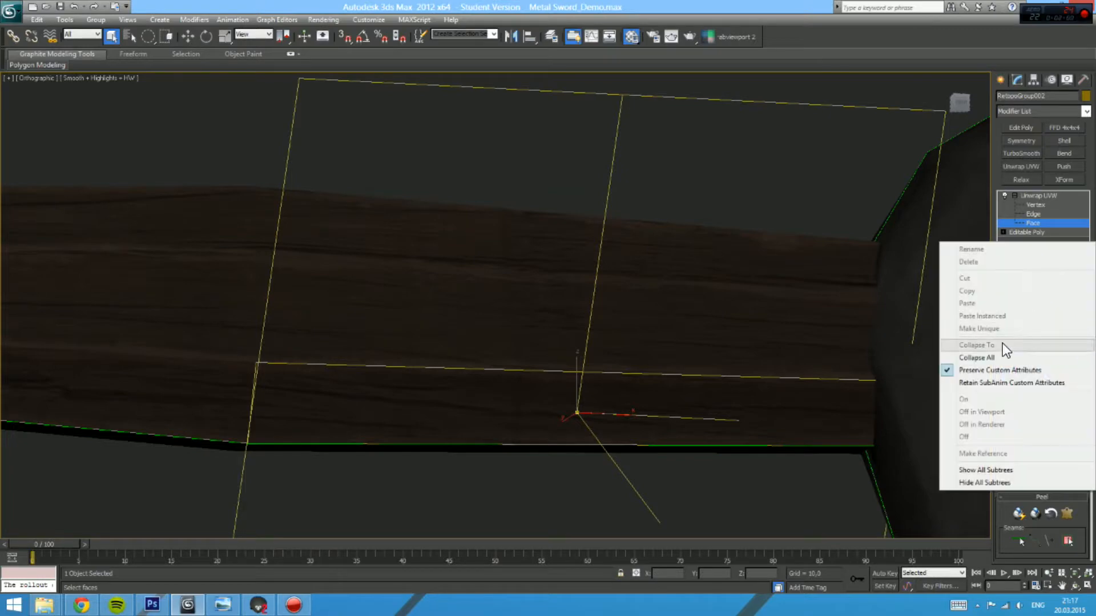
click(1004, 358)
Step: Examine the updated texture on the sword's wooden grip and on the edges of the metal pommel
drag(582, 249, 577, 289)
drag(493, 261, 457, 229)
drag(281, 234, 709, 257)
scroll(666, 337, down, 2)
drag(635, 240, 925, 217)
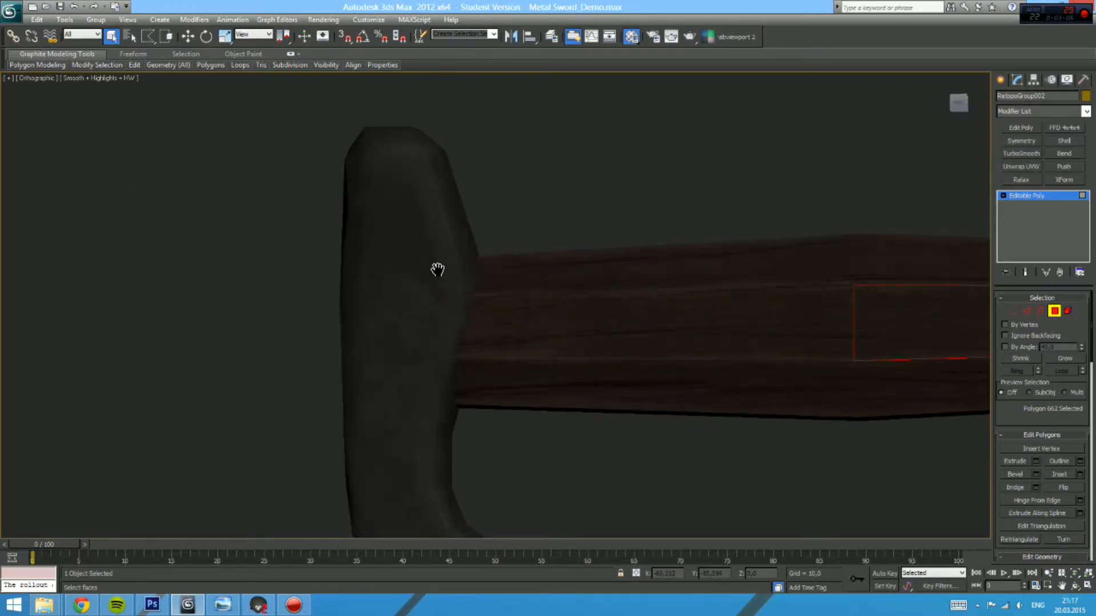
scroll(457, 265, up, 4)
drag(460, 264, 388, 383)
drag(483, 180, 521, 296)
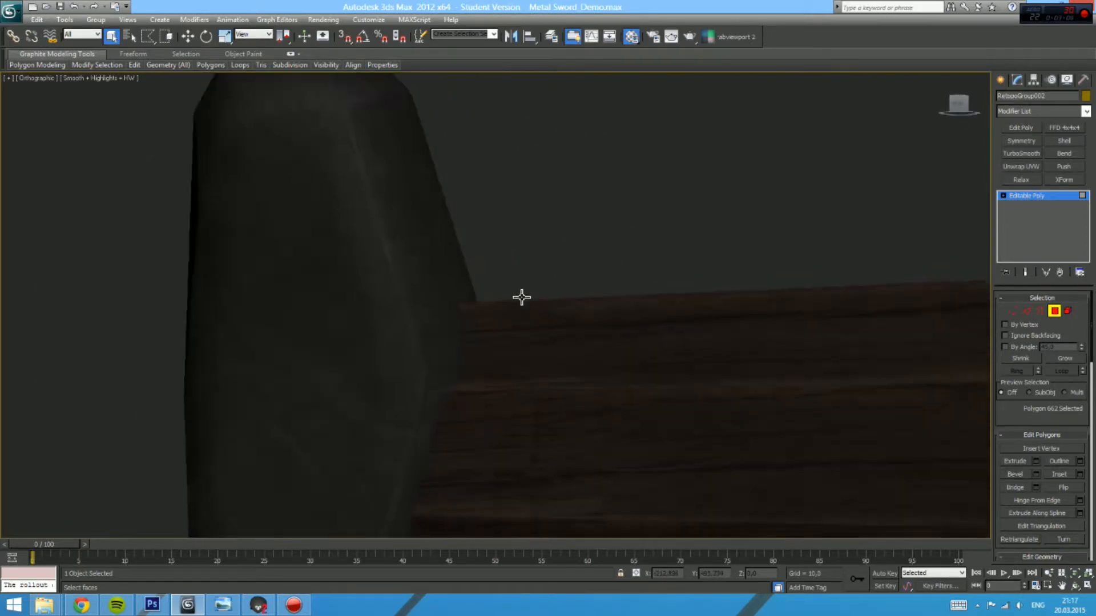
drag(457, 422, 460, 119)
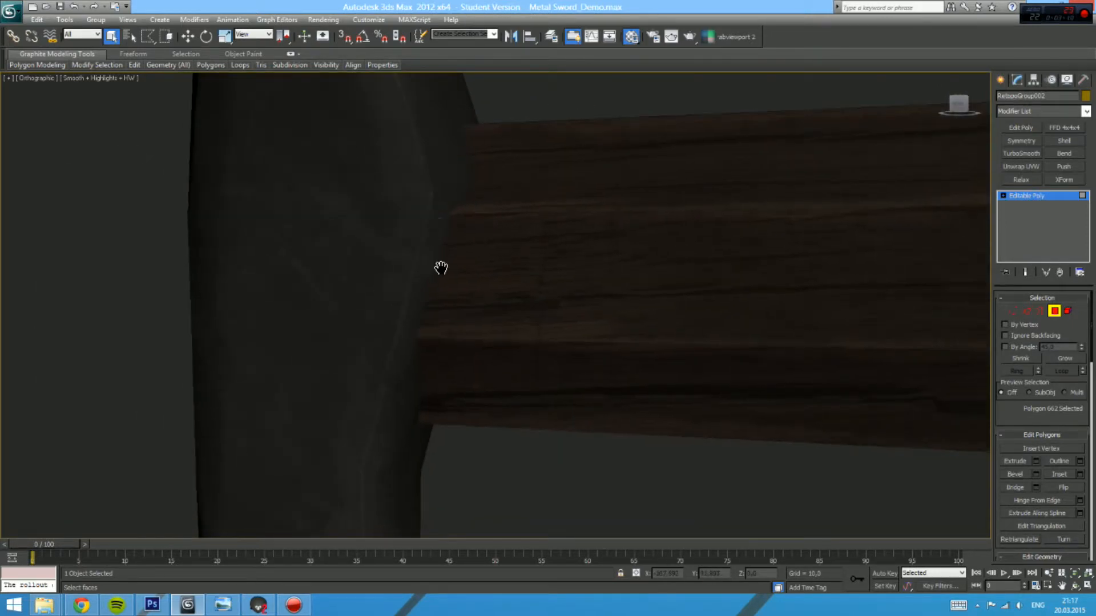
drag(441, 268, 465, 414)
drag(372, 91, 407, 218)
scroll(412, 272, down, 2)
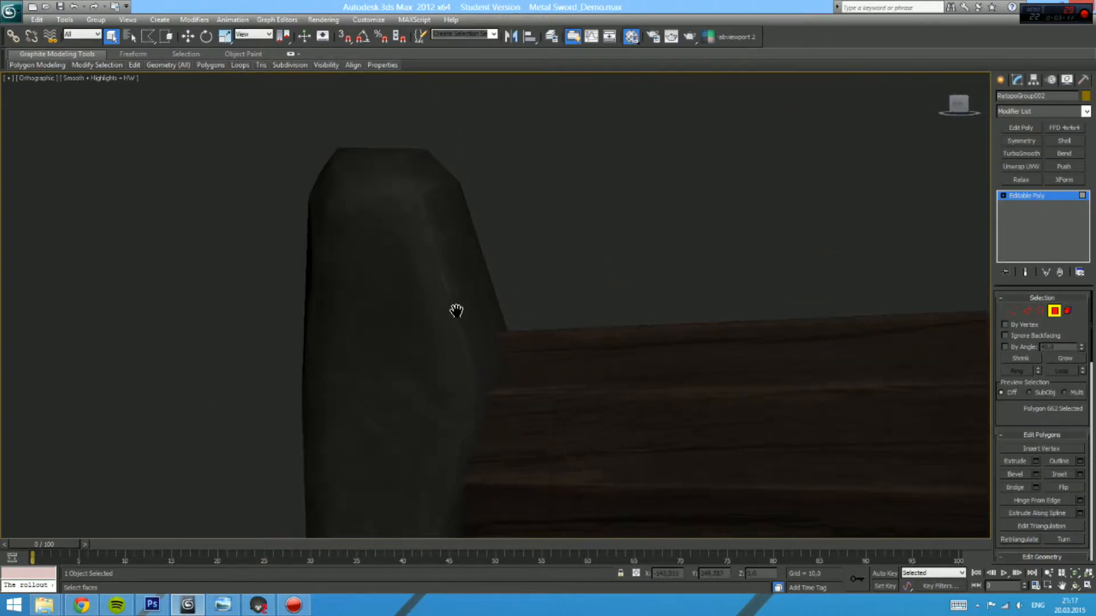
Step: Examine the edge highlights on the curved rings and bars of the sword's guard
scroll(445, 316, down, 2)
mouse_move(455, 310)
mouse_down()
mouse_move(389, 134)
mouse_move(389, 151)
mouse_up()
scroll(621, 337, down, 4)
drag(811, 248, 388, 351)
scroll(445, 285, up, 4)
drag(505, 218, 276, 280)
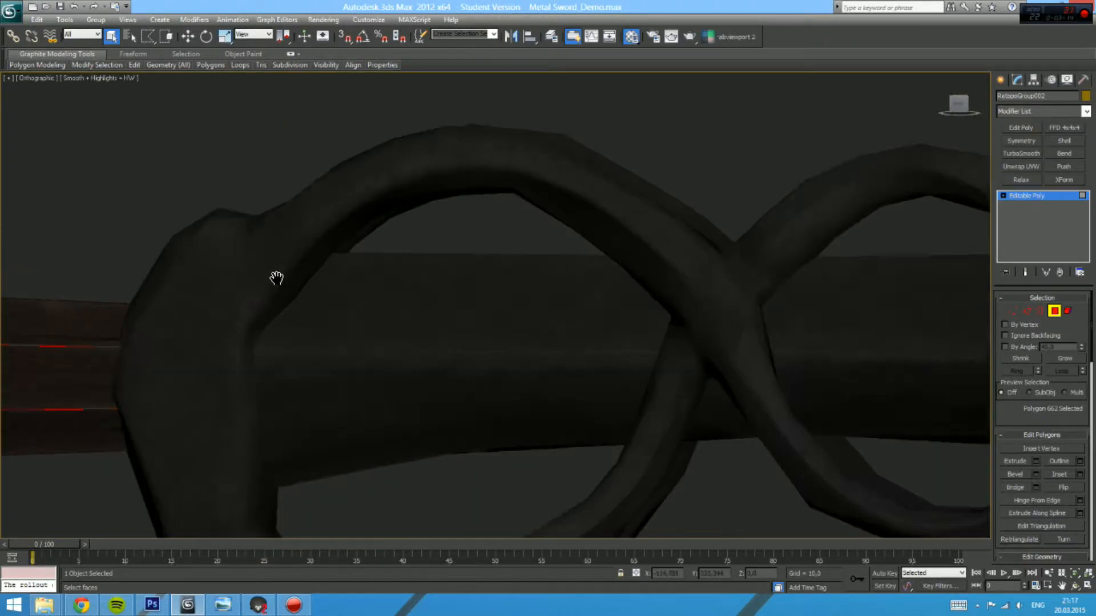
scroll(536, 299, down, 5)
drag(792, 320, 228, 305)
Step: Examine the highlight along the blade's central ridge up to the tip, focusing on one polygon near the tip
scroll(556, 365, up, 7)
scroll(557, 369, up, 2)
drag(535, 346, 250, 340)
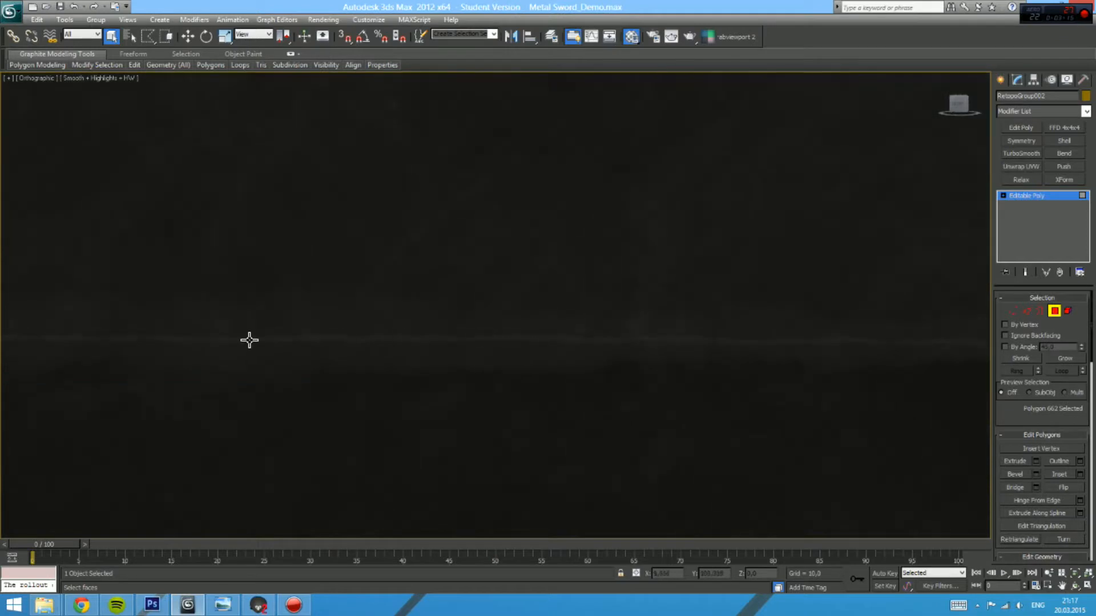
drag(685, 359, 396, 364)
scroll(396, 364, down, 2)
drag(656, 343, 310, 330)
drag(828, 320, 342, 300)
scroll(377, 320, down, 2)
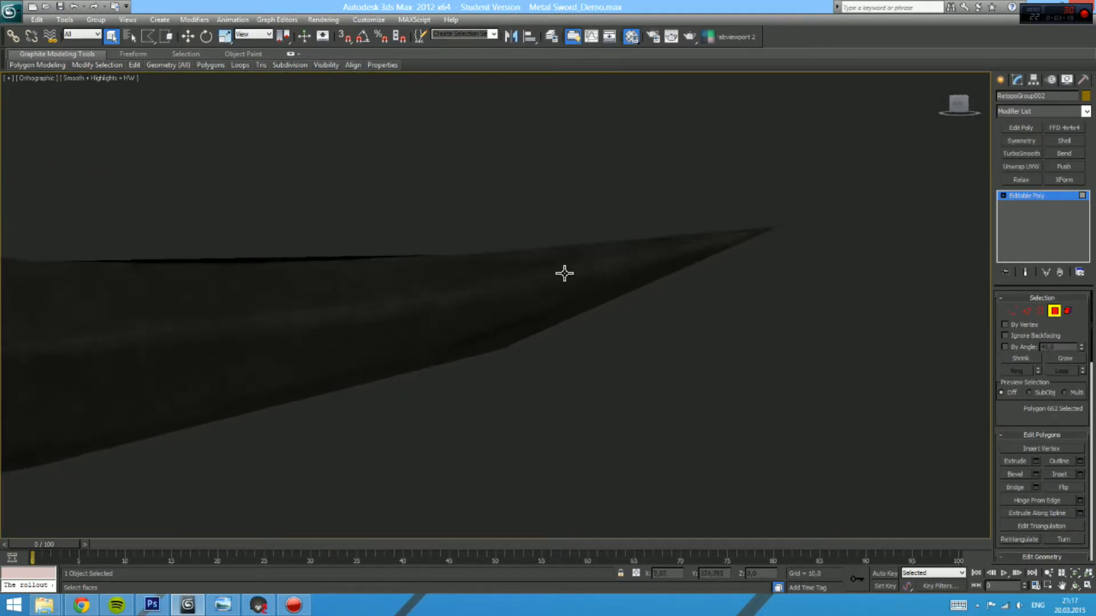
drag(565, 274, 780, 291)
click(442, 273)
key(z)
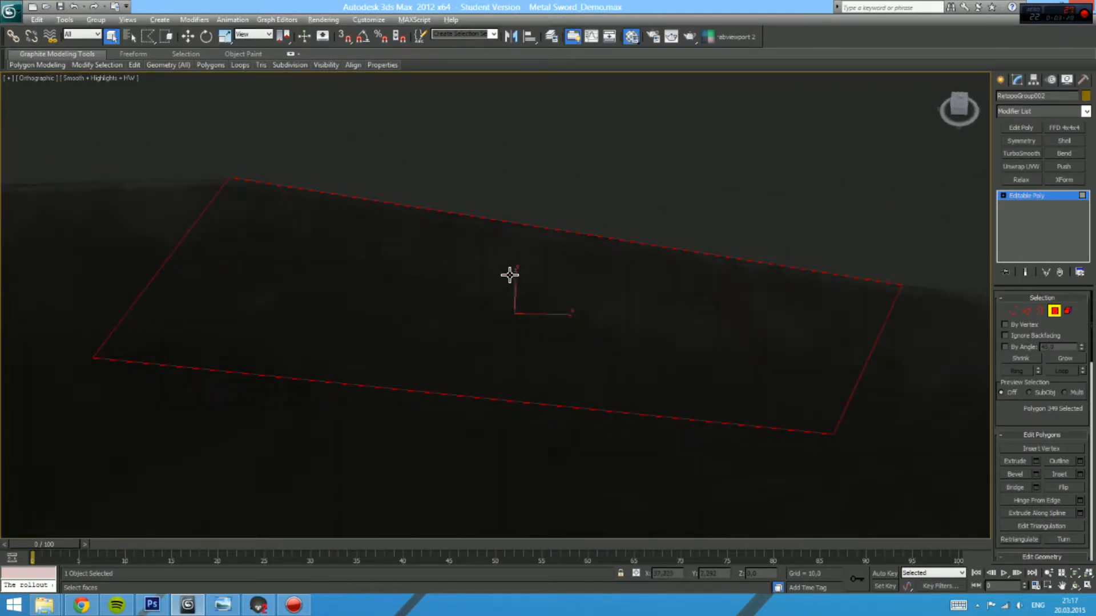
drag(510, 274, 650, 196)
scroll(720, 220, down, 3)
scroll(651, 196, down, 2)
drag(491, 238, 531, 243)
drag(531, 242, 722, 256)
drag(448, 249, 403, 181)
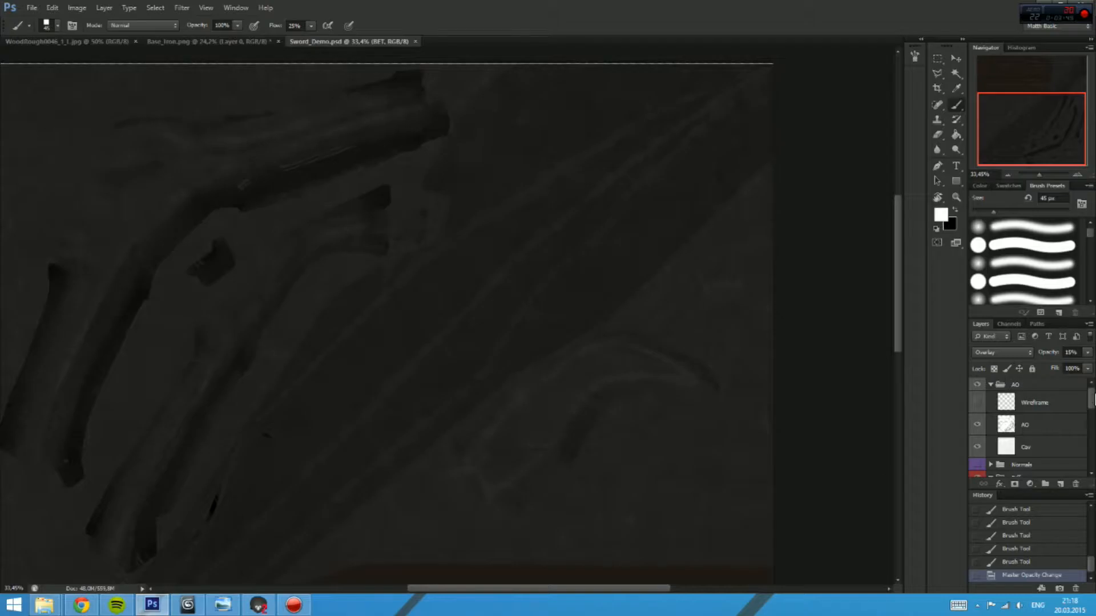
Step: Switch back to Photoshop and set the FAO layer to Multiply blending at 25% opacity, with black as the painting color
scroll(1040, 420, up, 5)
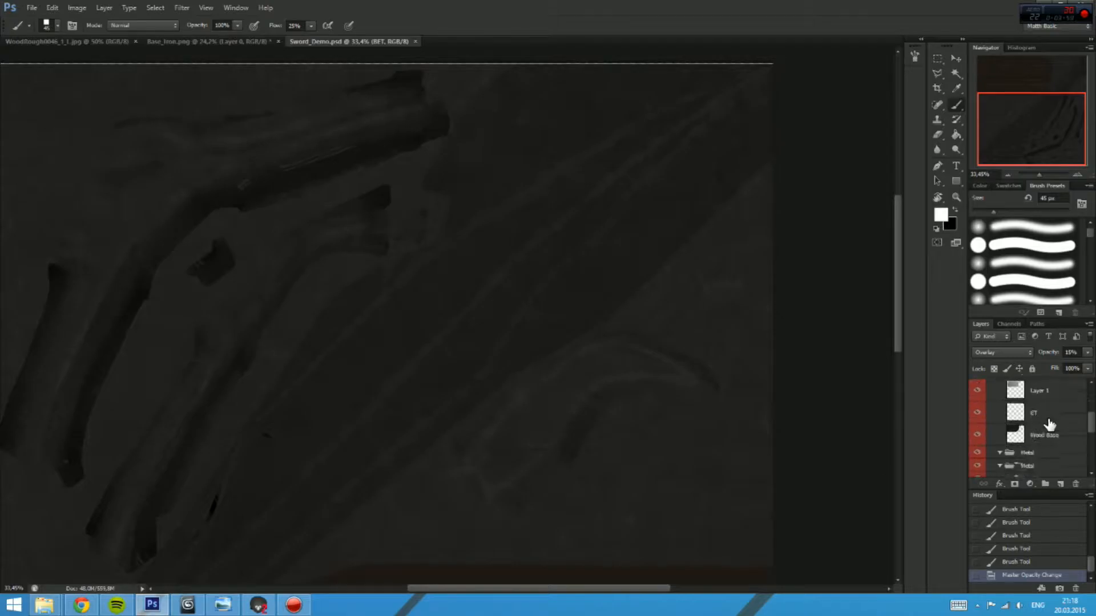
scroll(1049, 434, down, 1)
click(1038, 456)
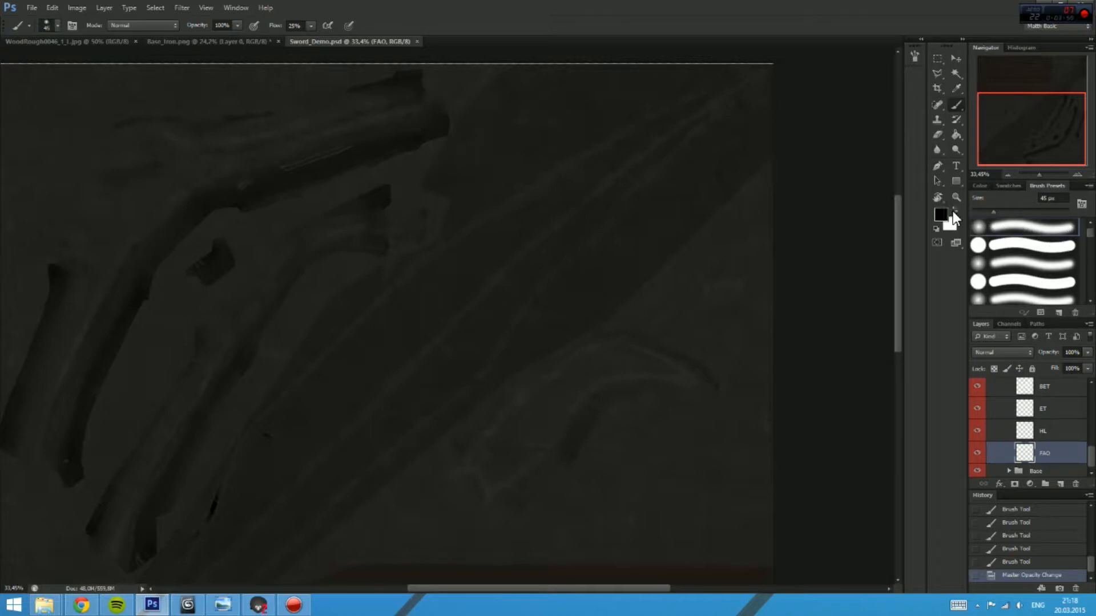
click(1003, 352)
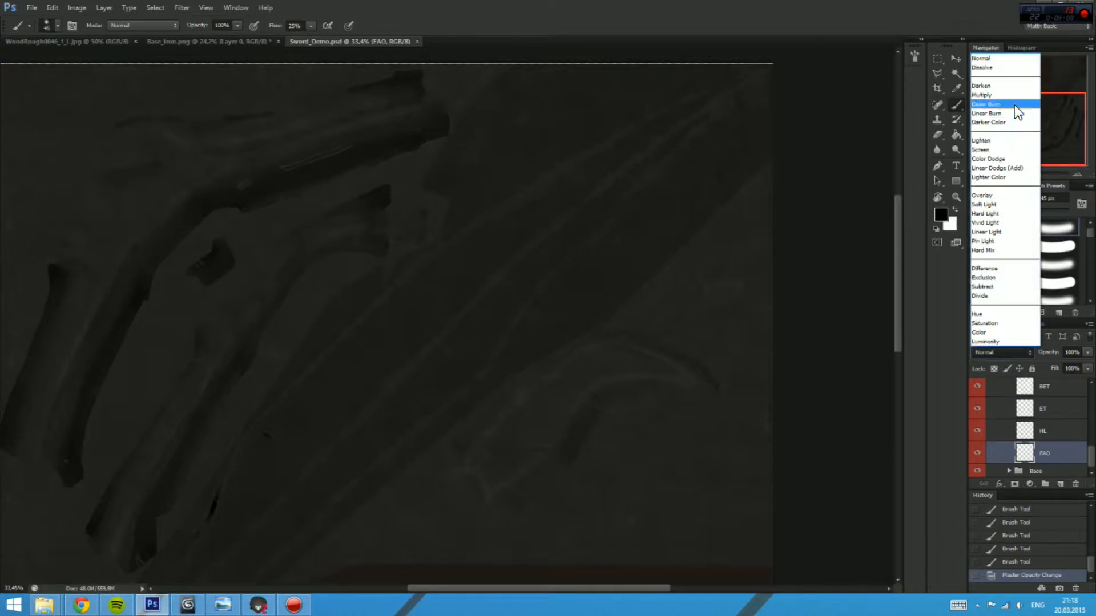
click(1012, 94)
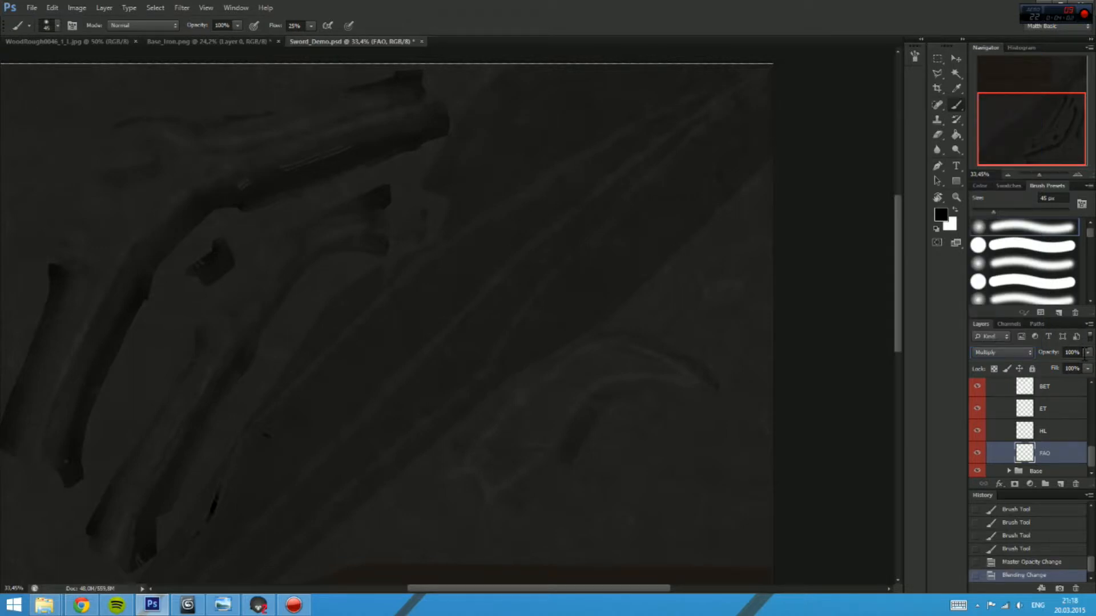
text(25)
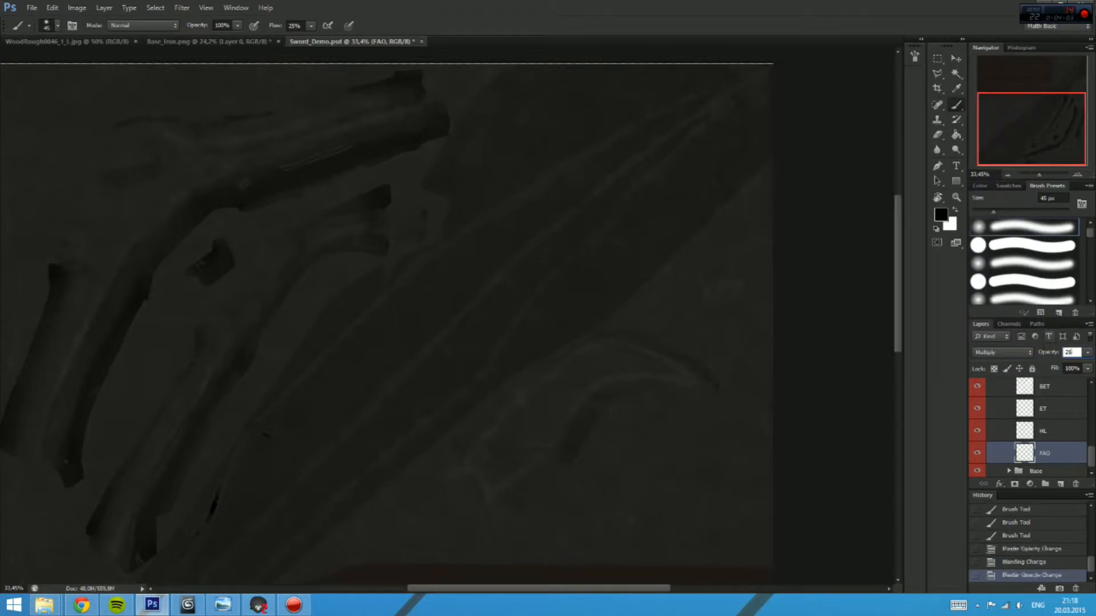
Step: Shade the forked end of the large curved piece on the FAO layer with a soft 125 px black brush
drag(483, 343, 513, 265)
key(x)
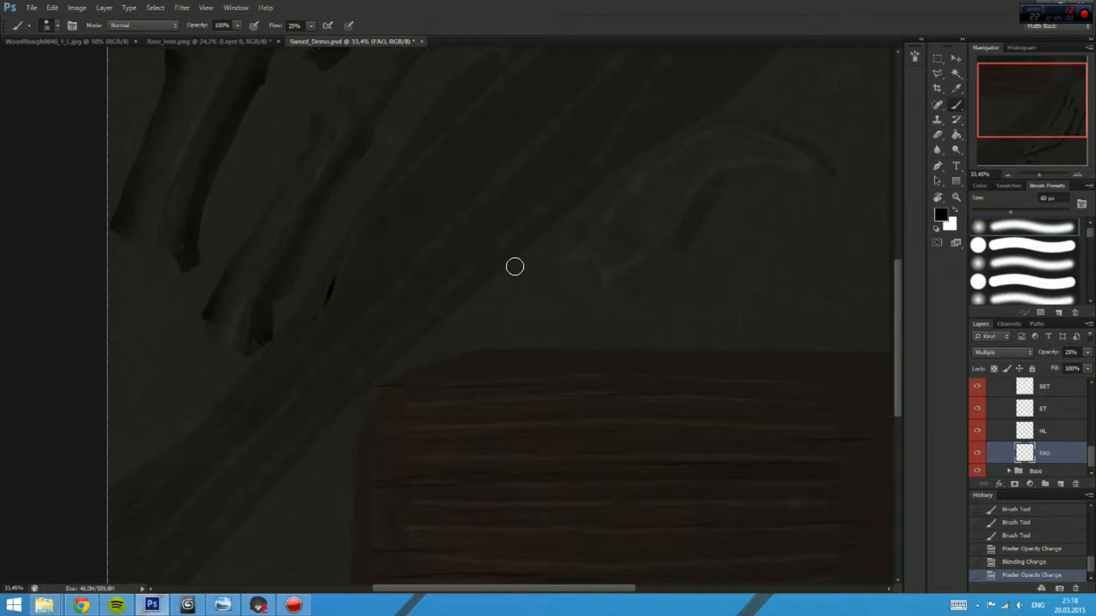
mouse_move(500, 221)
mouse_down()
mouse_move(533, 291)
mouse_move(516, 335)
mouse_up()
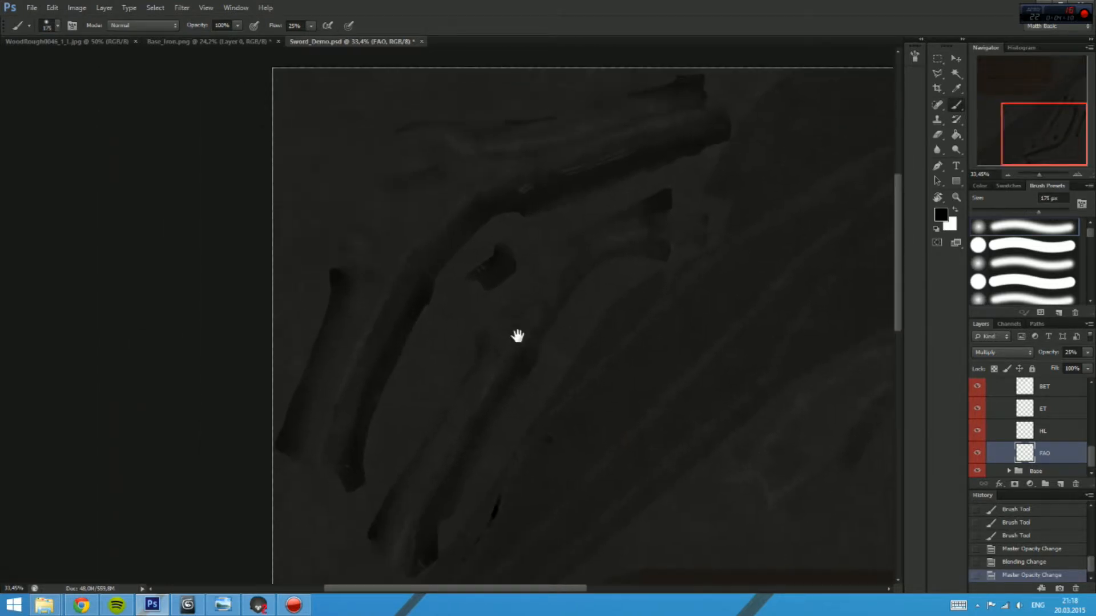
drag(407, 136, 498, 188)
key(bracketleft)
ctrl+drag(468, 228, 509, 218)
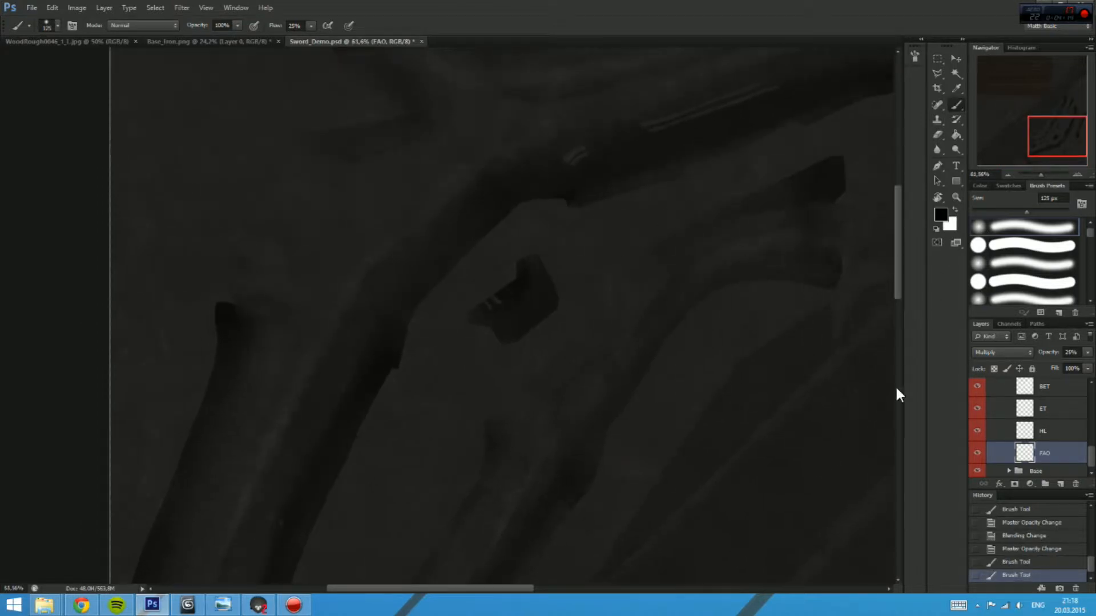
Step: Rotate the canvas slightly and shade the edges of the wooden grip texture with a soft black brush up to 200 px
drag(620, 434, 541, 379)
drag(593, 439, 538, 340)
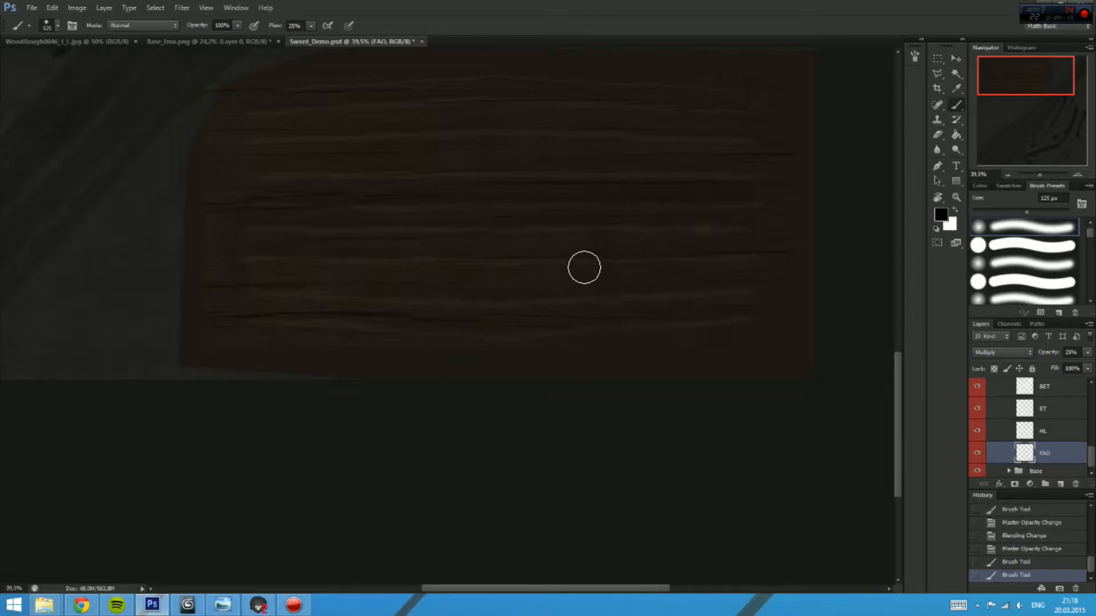
key(r)
drag(584, 268, 580, 216)
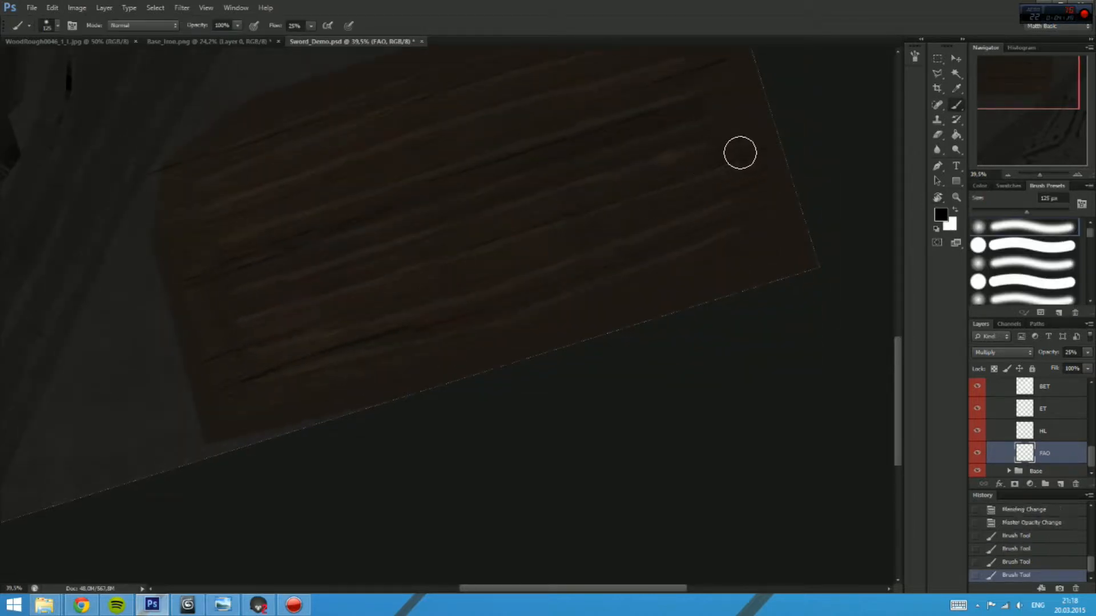
drag(740, 153, 494, 234)
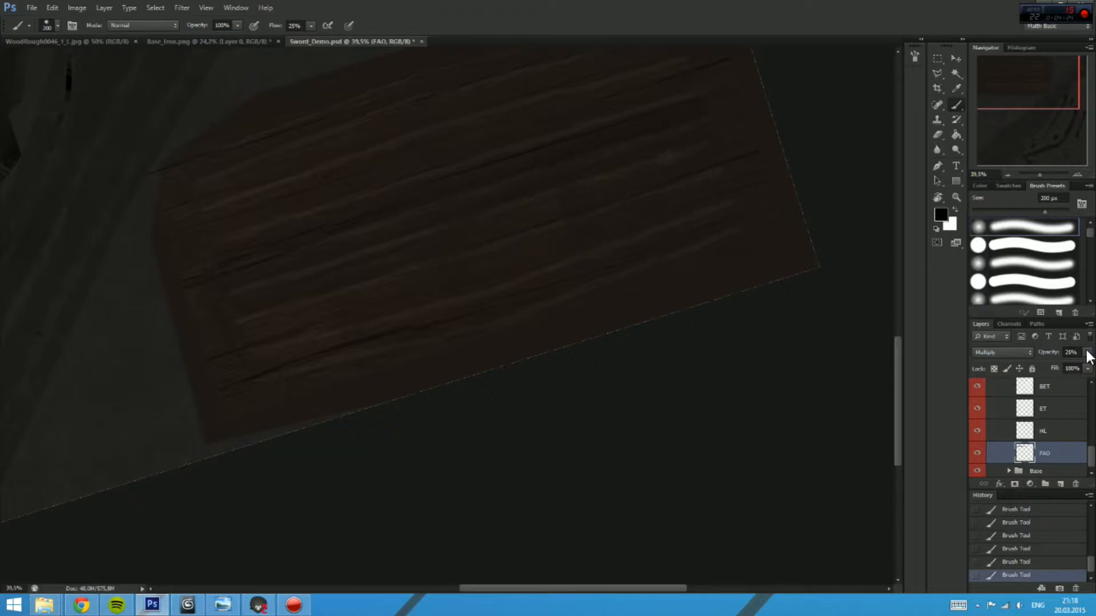
Step: Shade along the outer and inner edges of the small curved piece above the wood texture with the 200 px brush
drag(648, 160, 799, 330)
drag(435, 127, 440, 196)
drag(454, 108, 436, 229)
drag(547, 245, 399, 310)
drag(521, 259, 534, 260)
drag(364, 426, 456, 277)
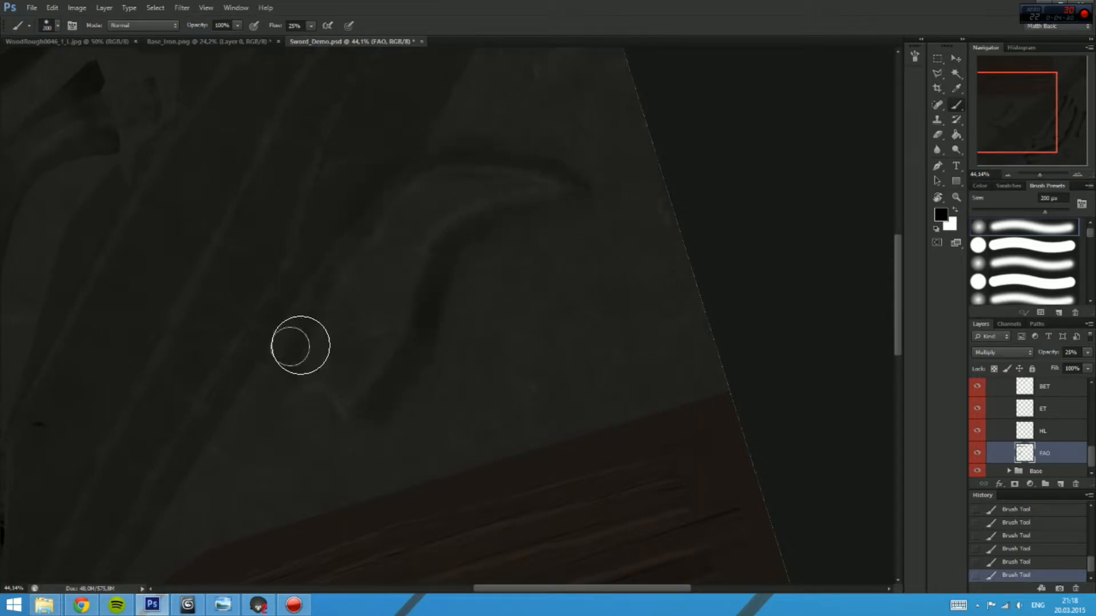
Step: Shade the sides and forked end of the narrow curved piece next to the blade with the 200 px soft brush
drag(298, 343, 513, 285)
drag(320, 264, 382, 327)
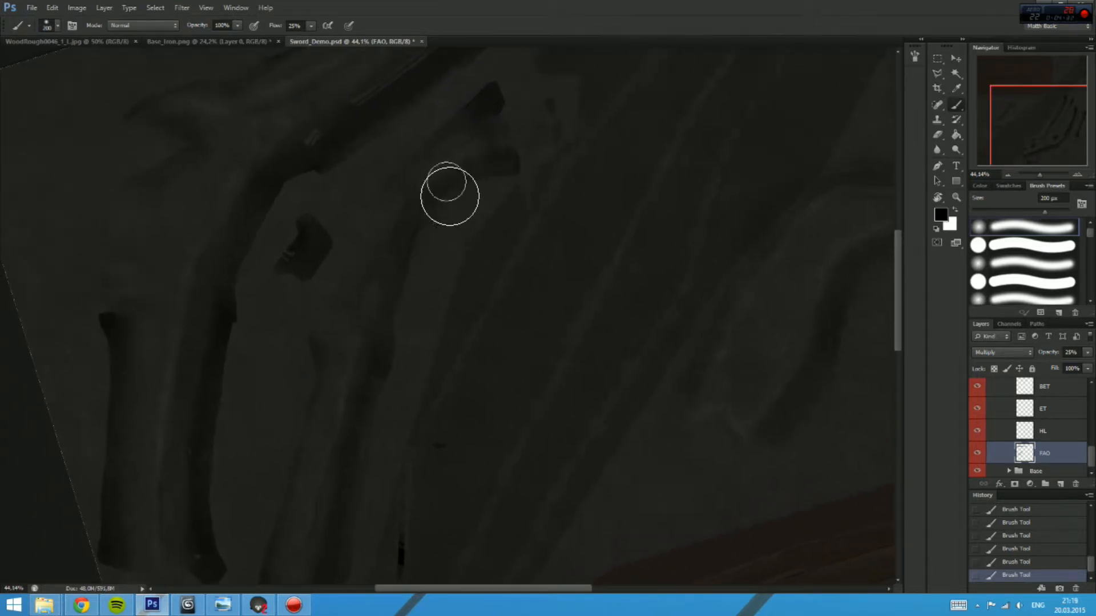
drag(366, 420, 385, 182)
drag(286, 220, 305, 291)
drag(230, 331, 240, 472)
Step: Shade the curved pieces and the adjoining blade edge on the FAO layer with the 200 px soft black brush, undoing the last stroke
mouse_move(410, 99)
mouse_down()
mouse_move(387, 189)
mouse_move(393, 213)
mouse_up()
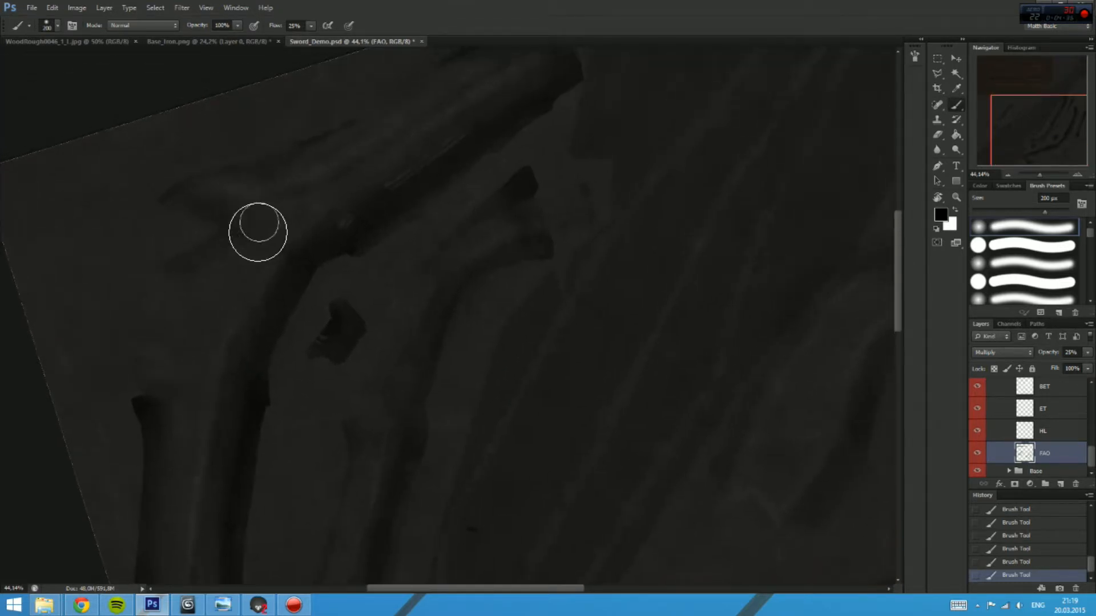
drag(281, 221, 231, 275)
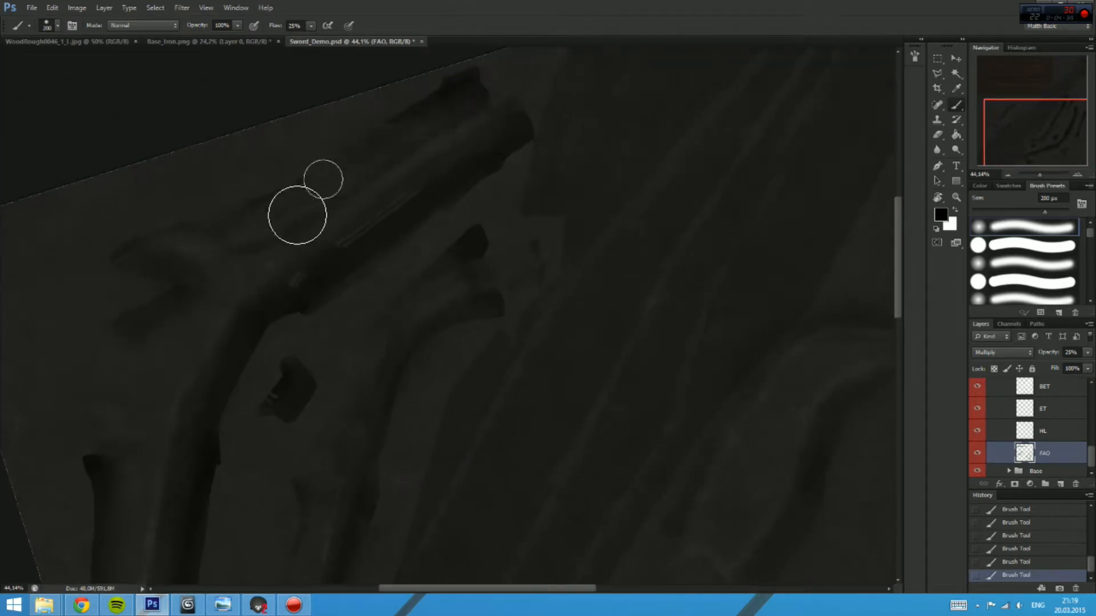
drag(186, 366, 335, 159)
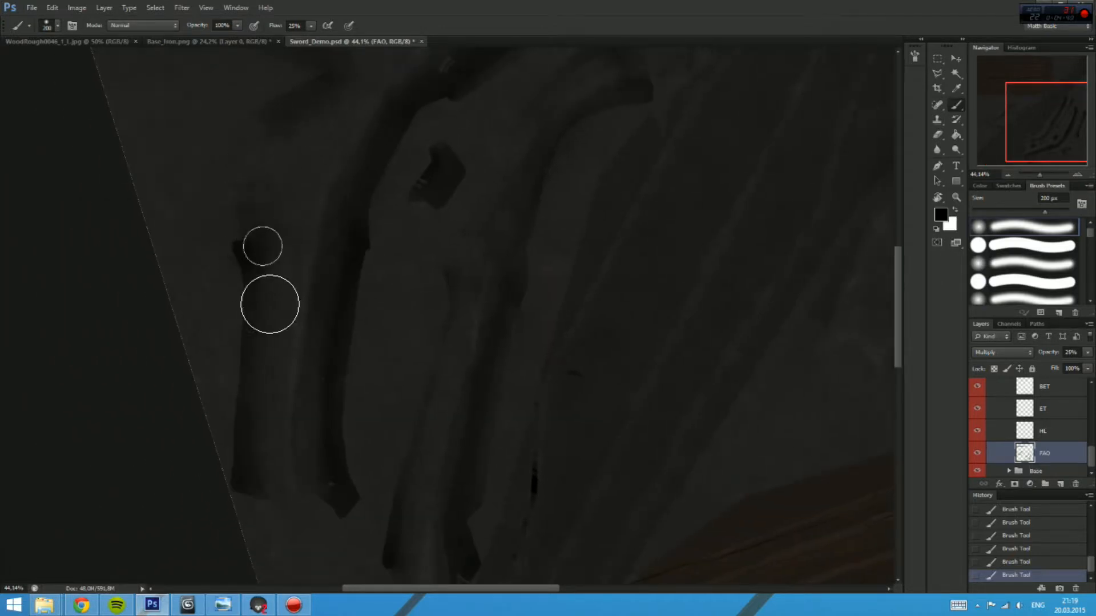
drag(460, 178, 233, 386)
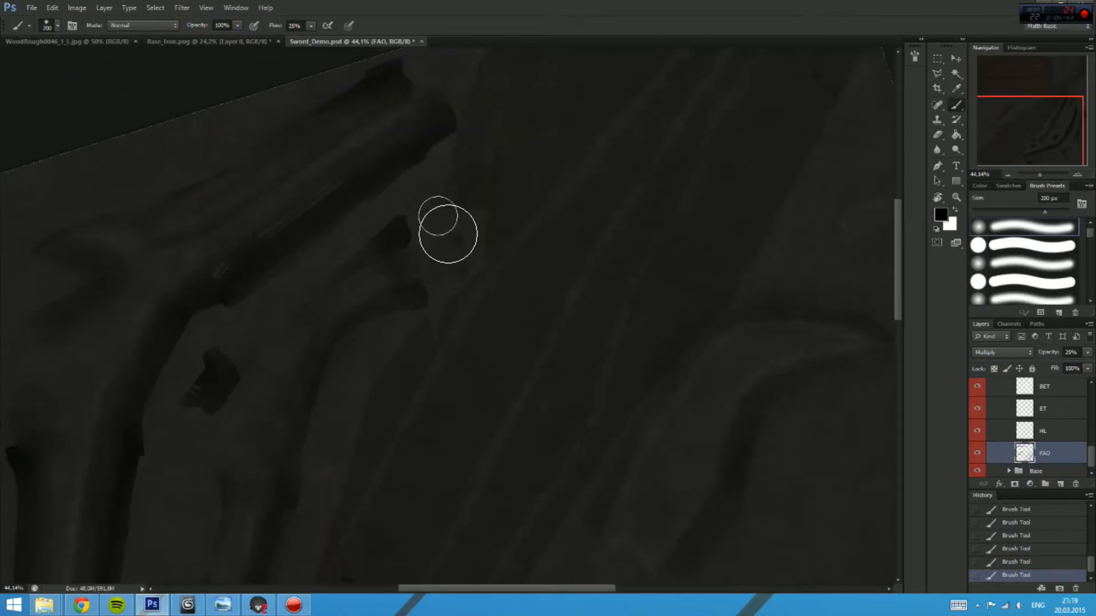
drag(490, 165, 350, 255)
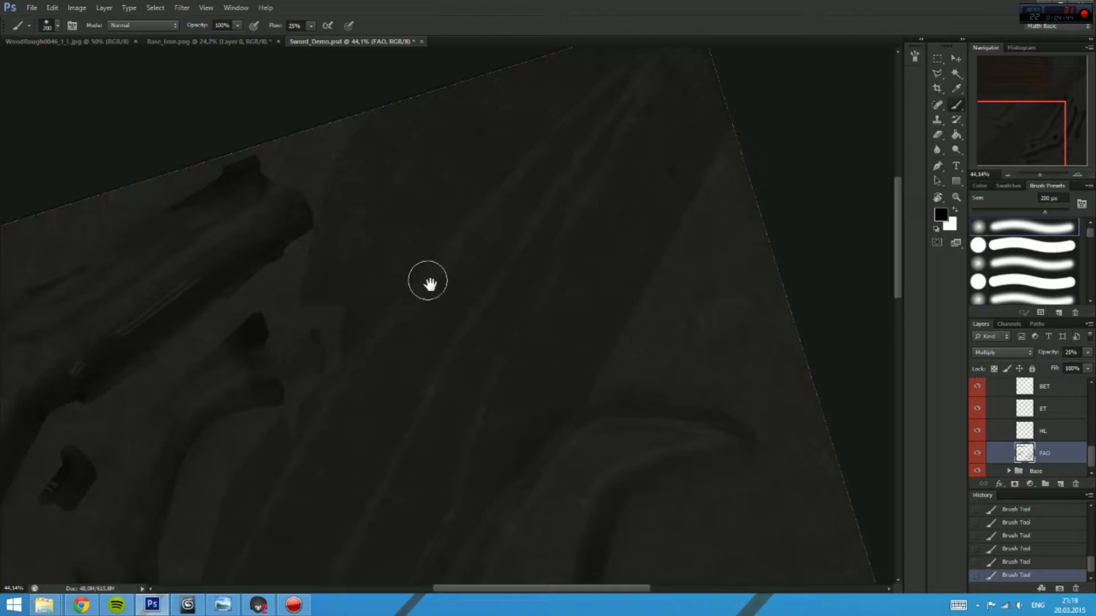
drag(428, 281, 342, 307)
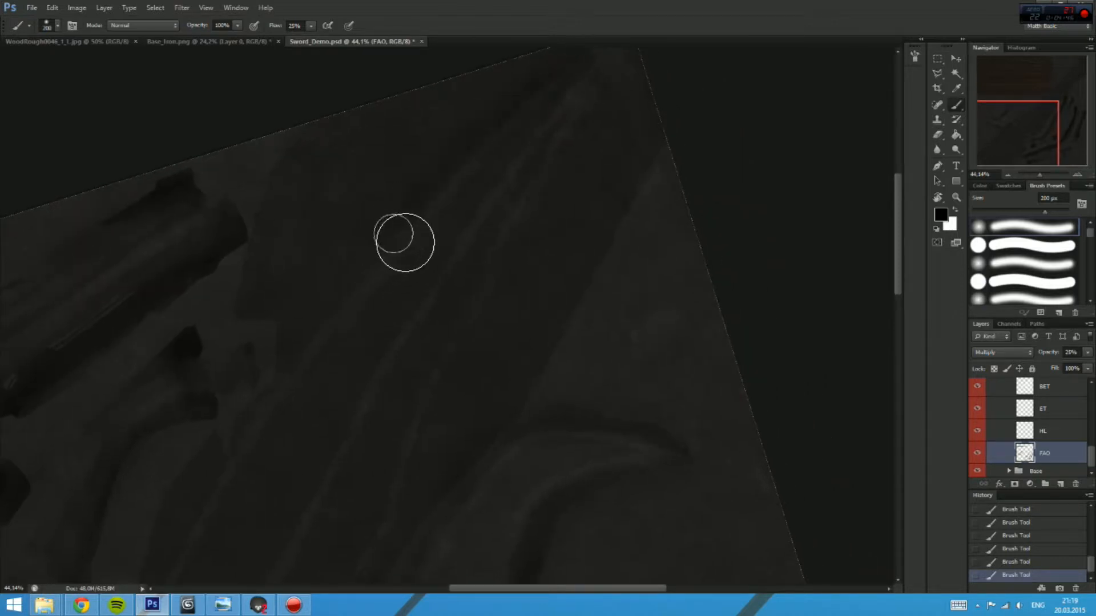
key(ctrl+z)
mouse_move(479, 342)
mouse_down()
mouse_move(423, 230)
mouse_move(412, 250)
mouse_up()
Step: Set the HL layer to Overlay blending at 25% opacity
click(1050, 435)
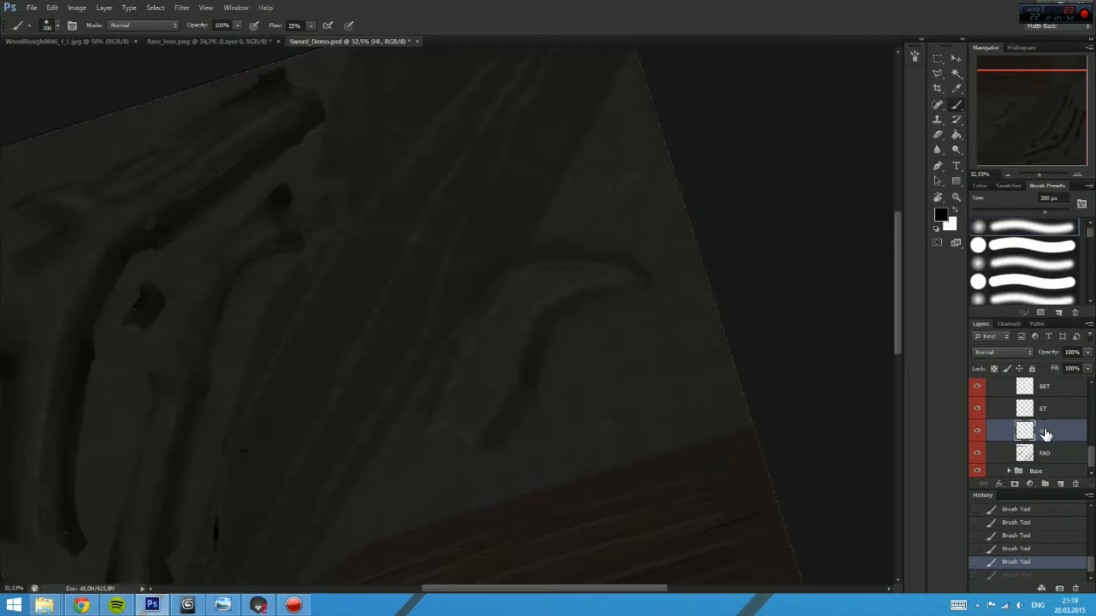
click(1002, 352)
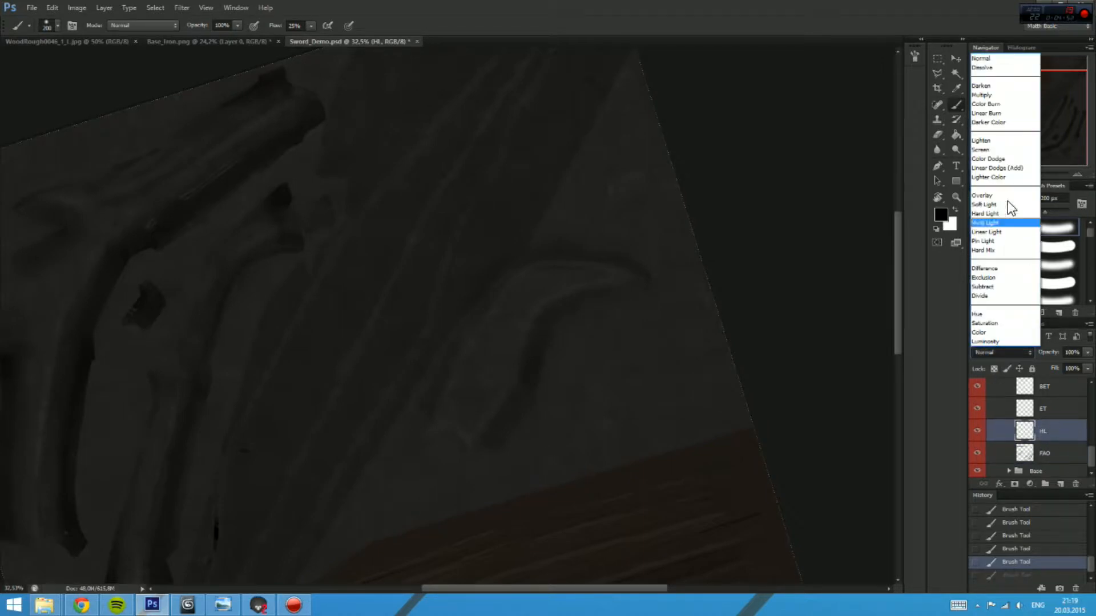
click(1007, 196)
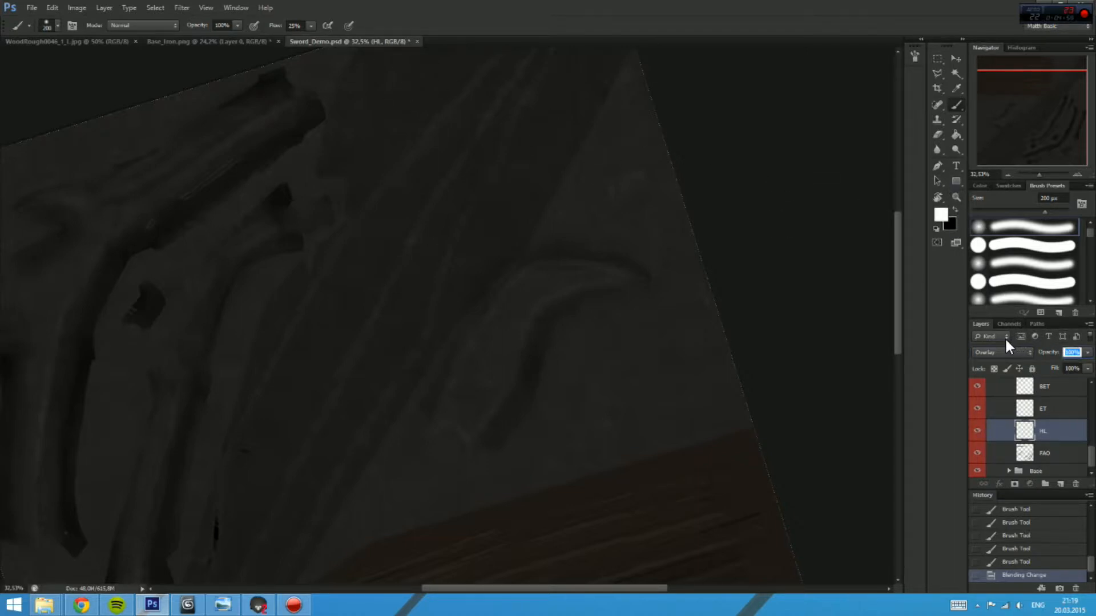
text(25)
key(Return)
Step: Brush soft white highlights onto the blade's tip on the HL layer with the brush enlarged to 600 px
mouse_move(437, 412)
mouse_down()
mouse_move(539, 268)
mouse_move(400, 422)
mouse_up()
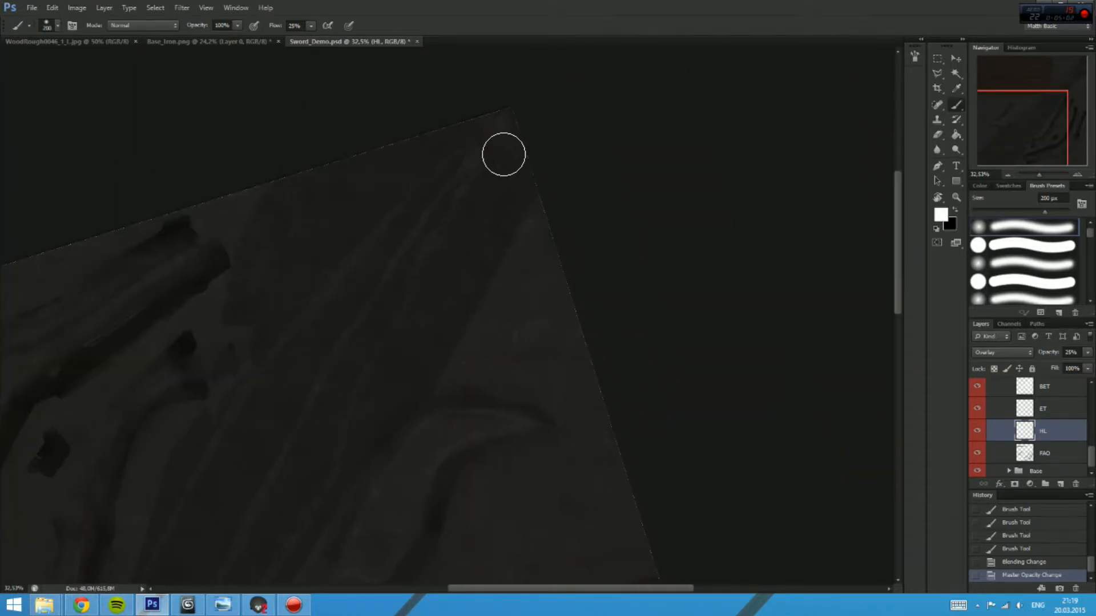
key(bracketright)
key(bracketright)
key(bracketright)
key(bracketright)
key(bracketright)
key(bracketright)
key(bracketright)
drag(533, 139, 382, 352)
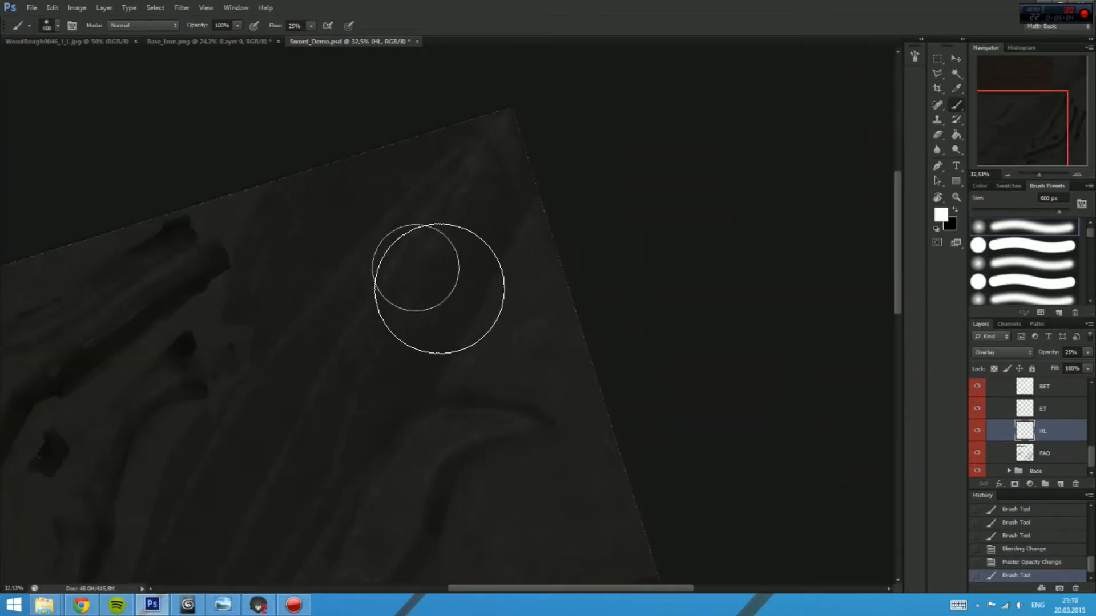
mouse_move(460, 230)
mouse_down()
mouse_move(529, 148)
mouse_move(517, 182)
mouse_up()
Step: Brush broad white highlights down the length of the blade on the HL layer with a 700 px soft brush
key(bracketright)
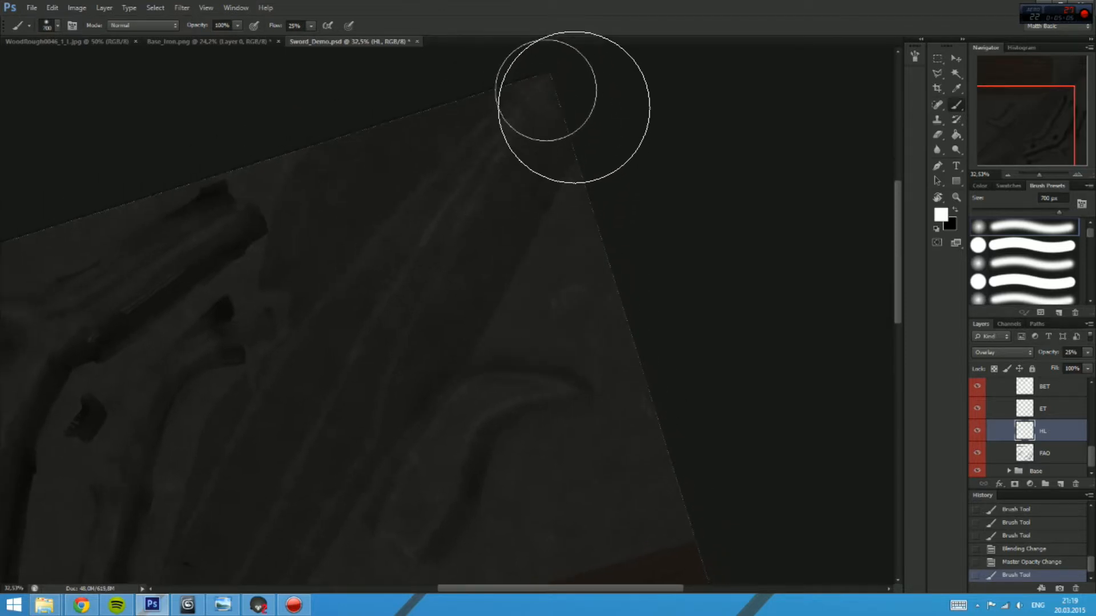
drag(572, 107, 373, 357)
drag(546, 141, 353, 392)
mouse_move(415, 247)
mouse_down()
mouse_move(443, 225)
mouse_move(501, 114)
mouse_move(367, 368)
mouse_up()
drag(513, 163, 381, 350)
drag(369, 349, 423, 247)
scroll(423, 250, down, 5)
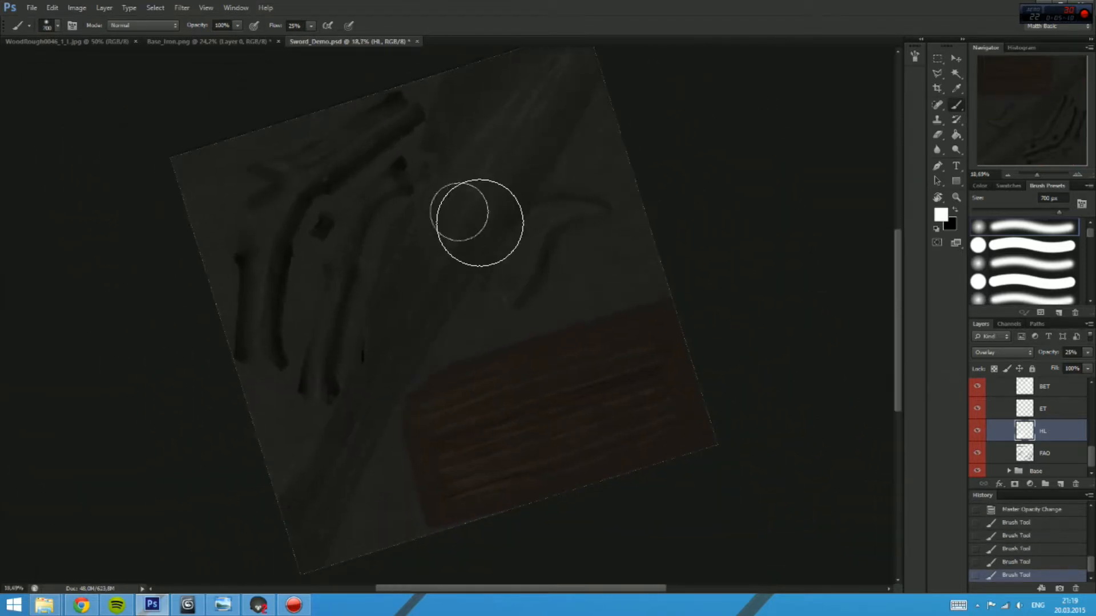
drag(482, 177, 439, 266)
Step: Shade the lower end of the blade on the FAO layer with a 600 px soft black brush
click(1038, 452)
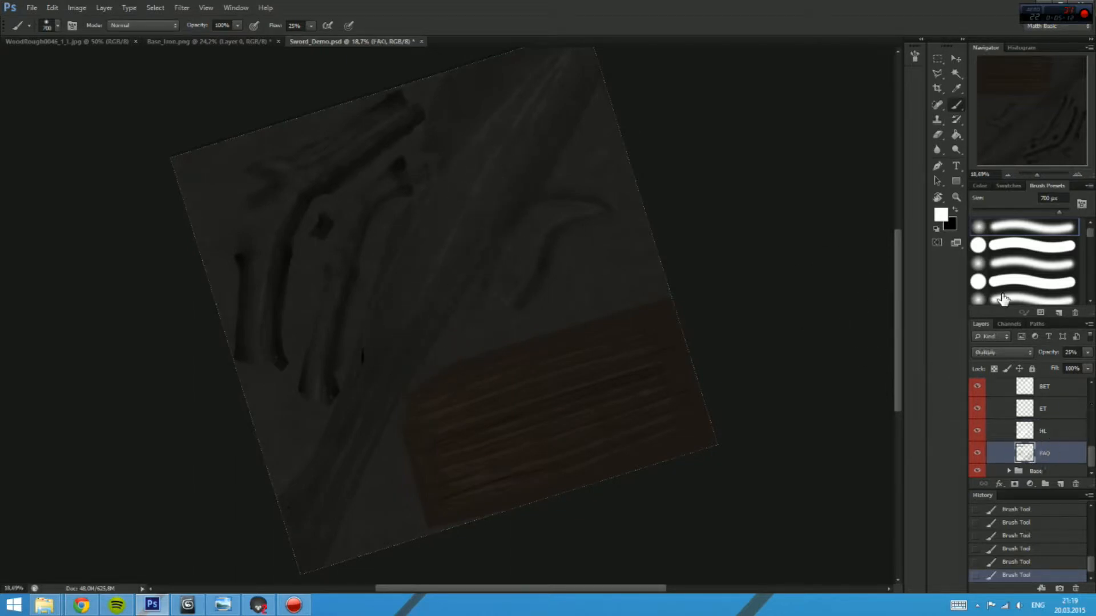
click(955, 210)
key(bracketleft)
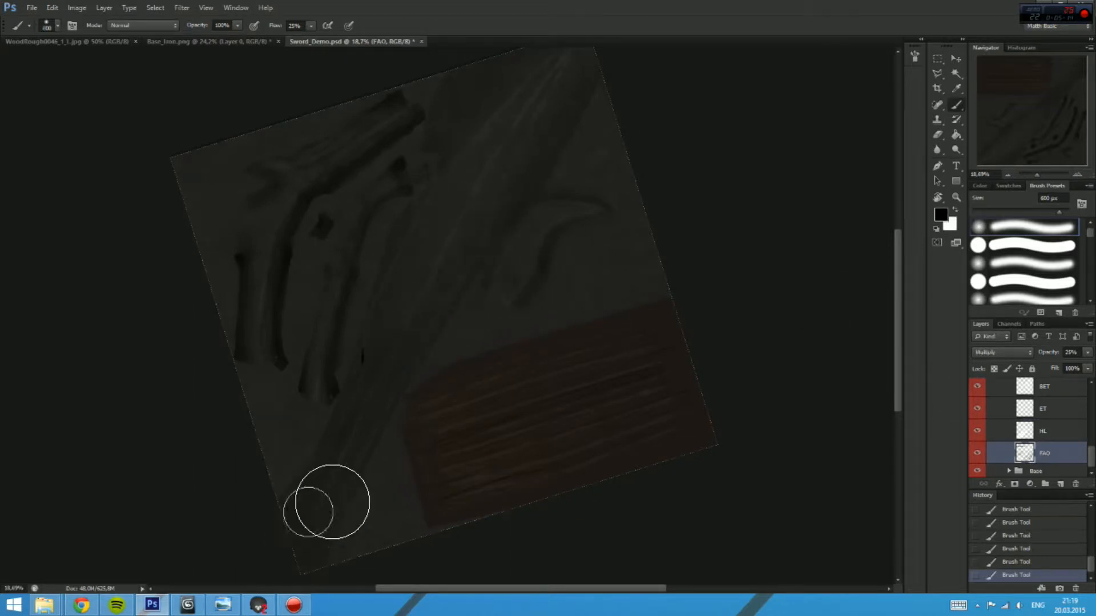
mouse_move(361, 460)
mouse_down()
mouse_move(399, 335)
mouse_move(489, 221)
mouse_move(332, 474)
mouse_up()
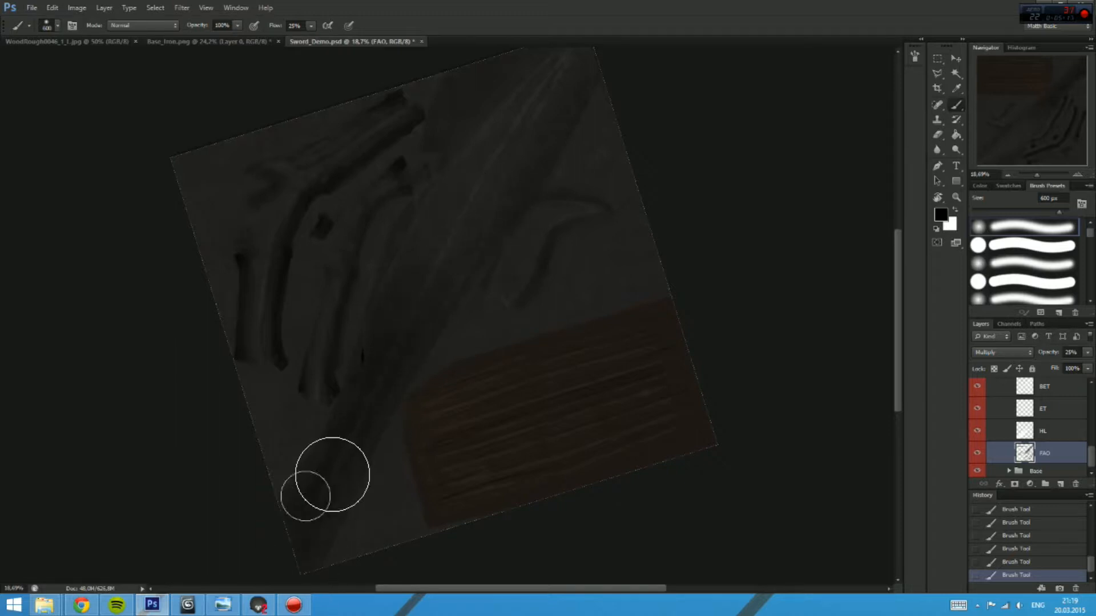
Step: Rotate the canvas and brush soft white highlights along the blade on the HL layer with a 500 px brush
click(1053, 437)
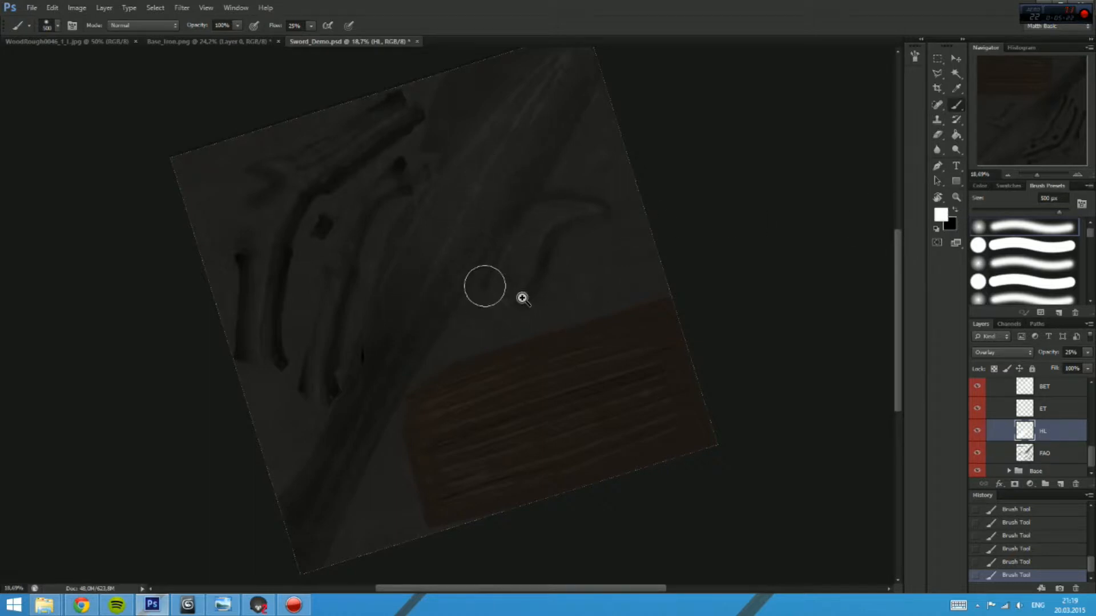
drag(516, 296, 479, 282)
key(r)
mouse_move(492, 241)
mouse_down()
mouse_move(374, 269)
mouse_move(391, 331)
mouse_up()
drag(468, 437, 443, 300)
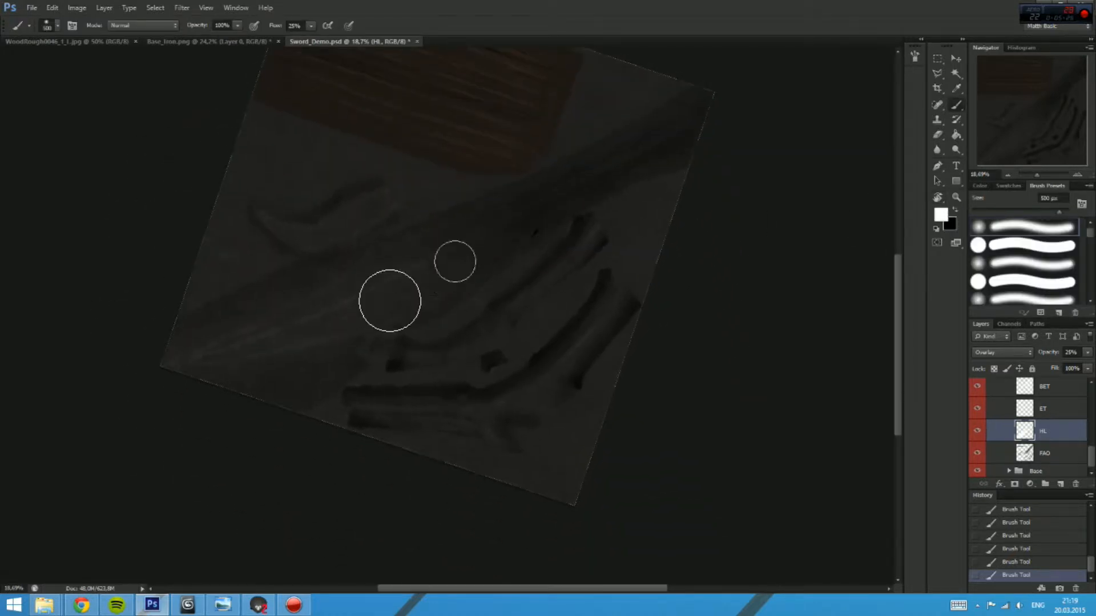
scroll(472, 289, down, 3)
scroll(466, 288, up, 3)
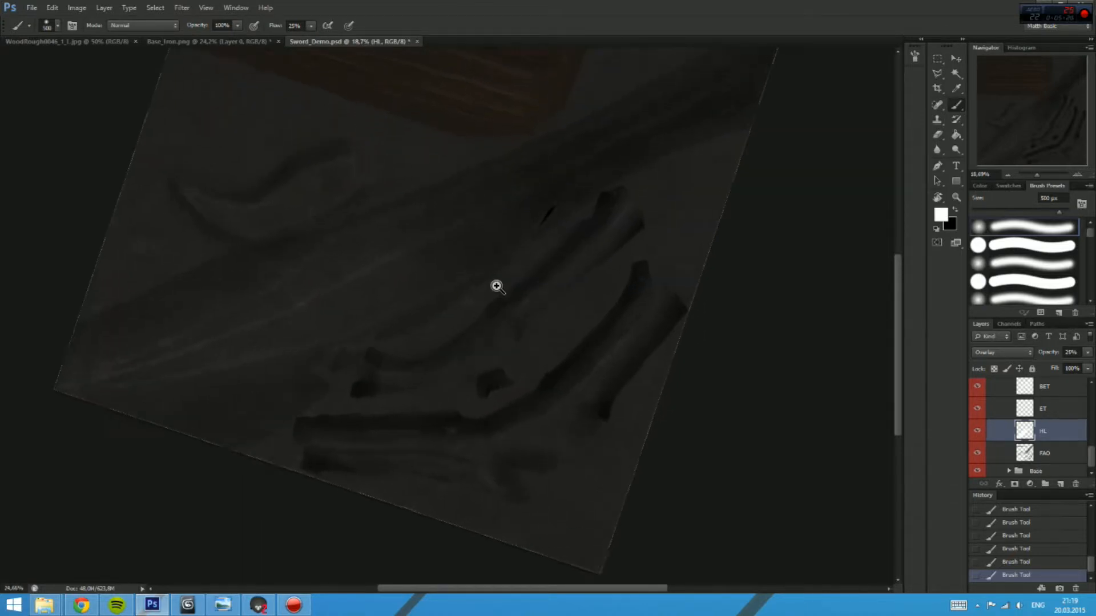
drag(557, 267, 517, 267)
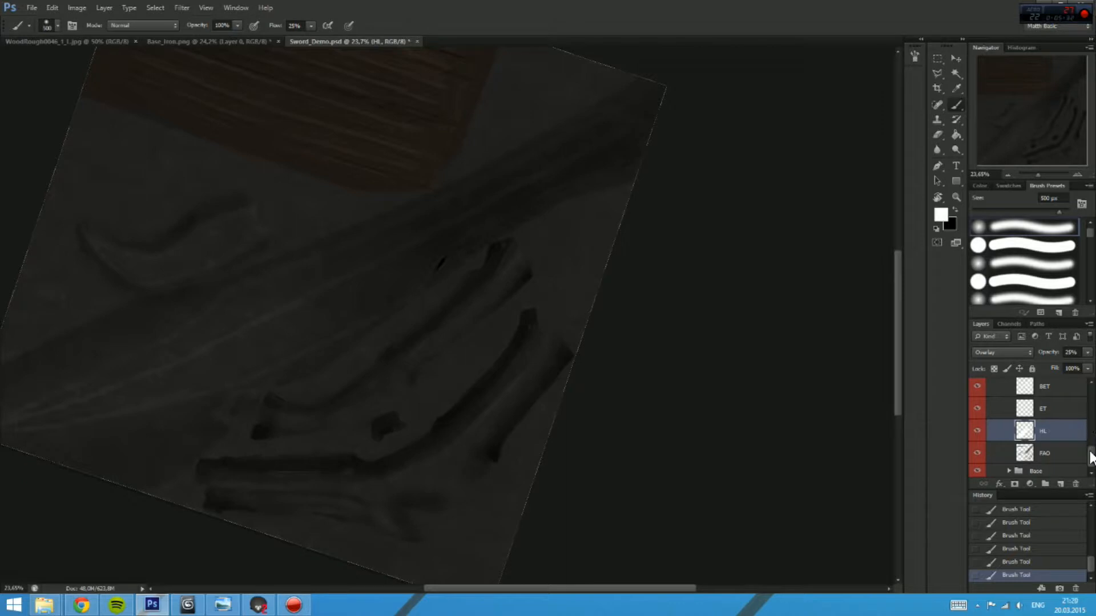
Step: Add a new layer at the top of the Values group and fill the blade's dark lower area with dark reddish brown using the Paint Bucket
drag(1090, 456, 1089, 428)
scroll(1090, 449, up, 2)
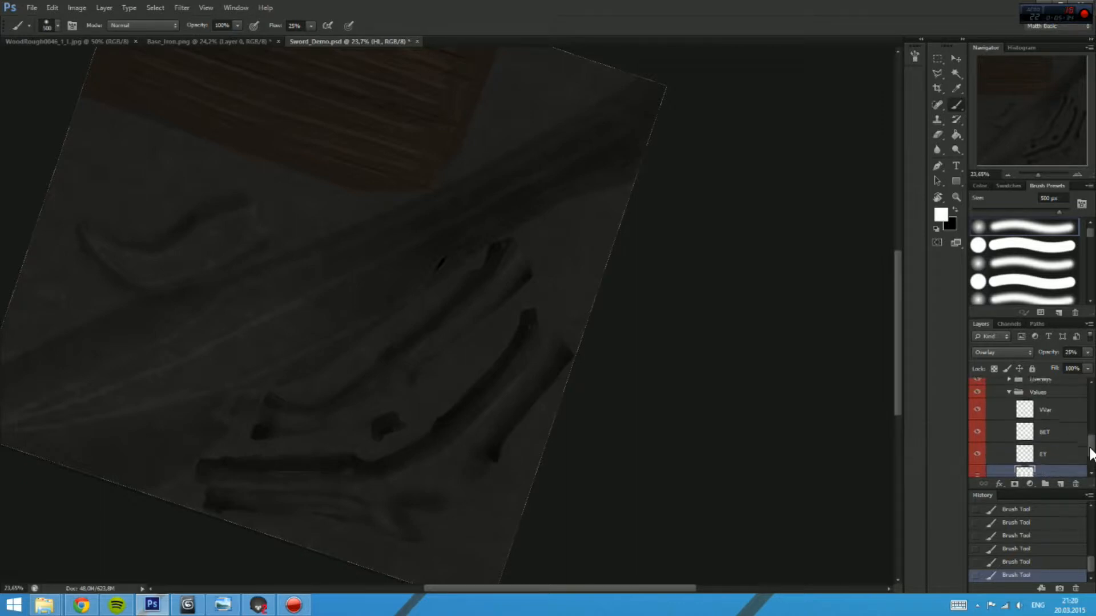
click(1067, 434)
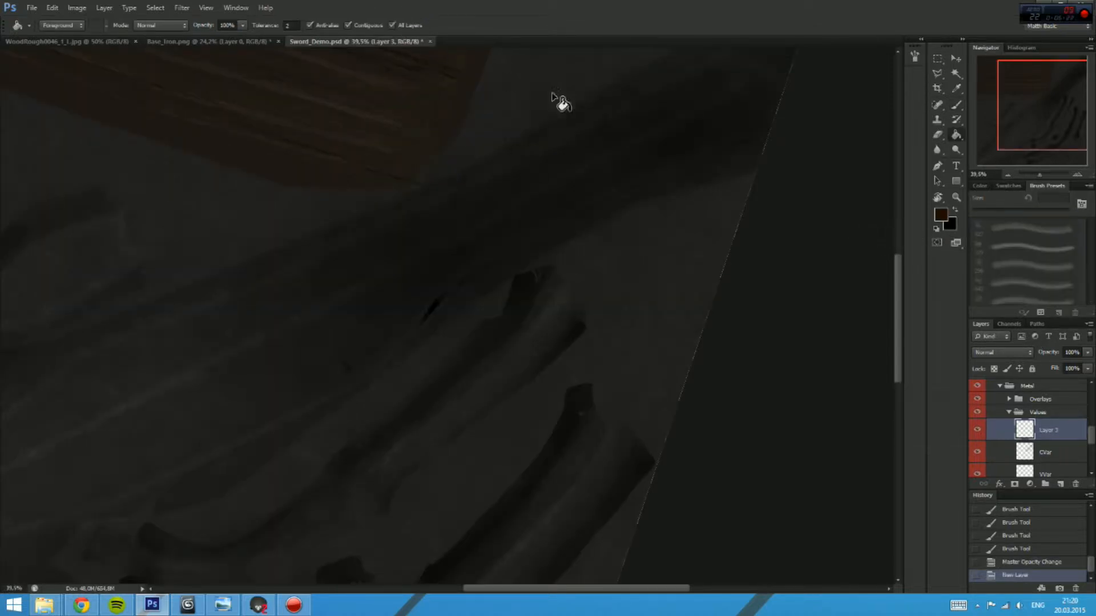
click(651, 171)
click(619, 162)
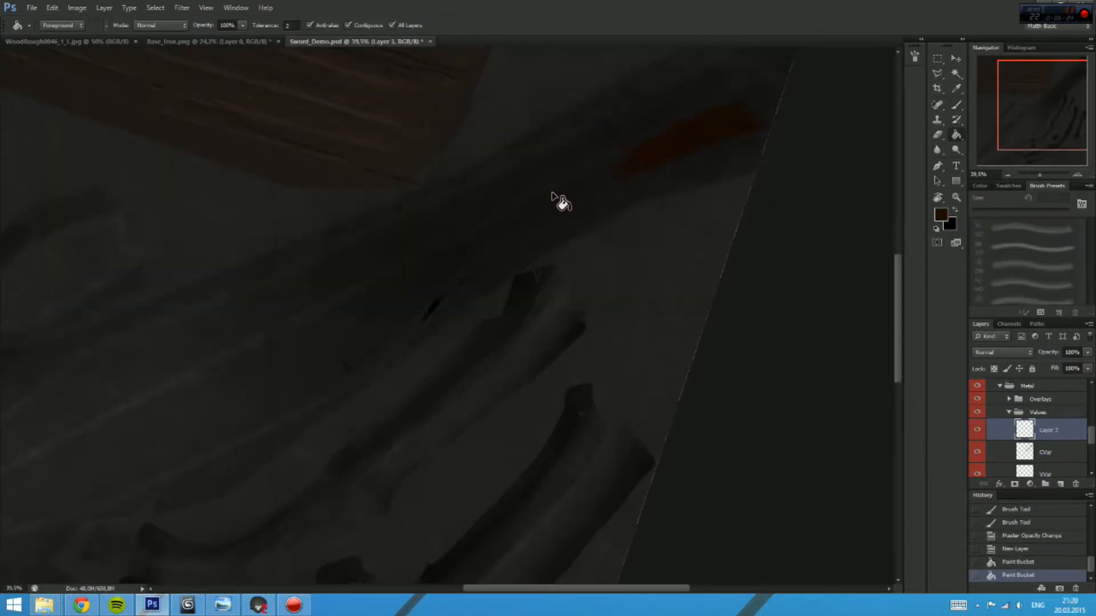
click(598, 199)
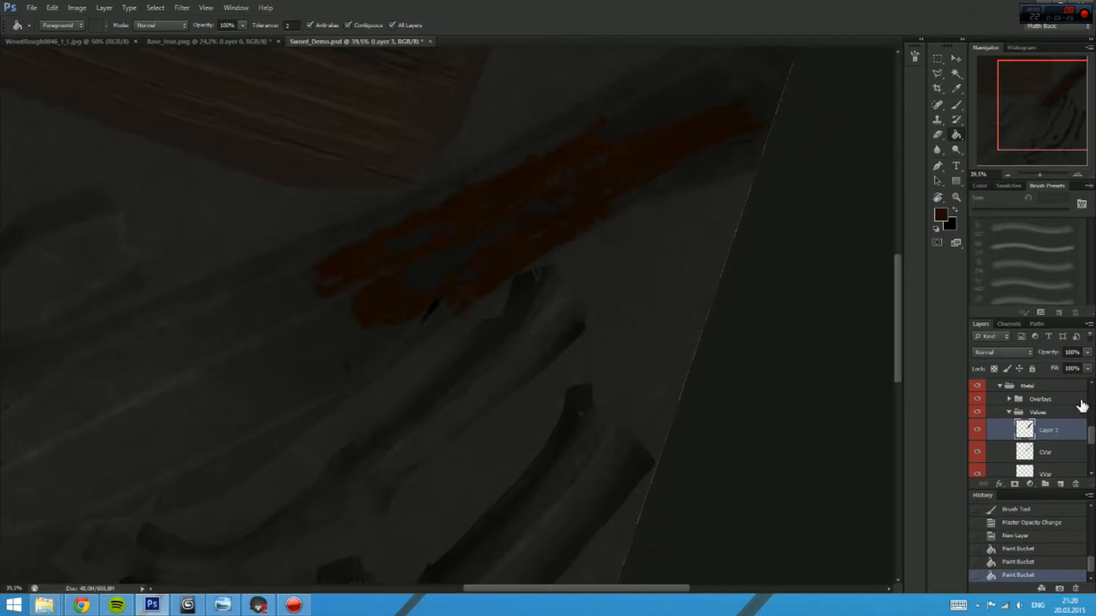
Step: Try Overlay blending on the brown fill layer and return it to Normal
click(1016, 352)
click(1002, 196)
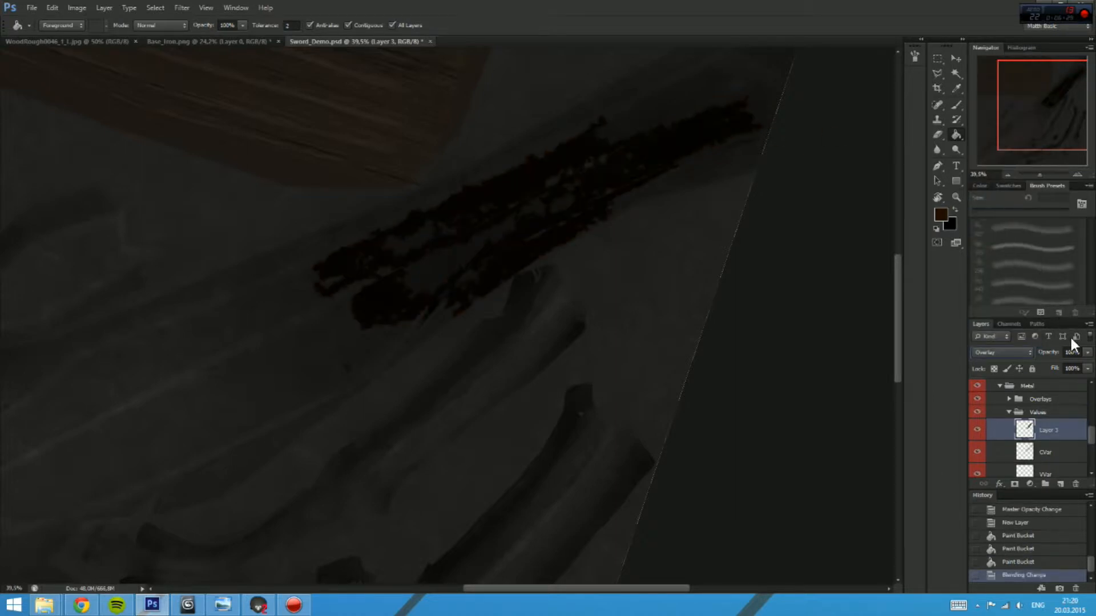
click(1022, 352)
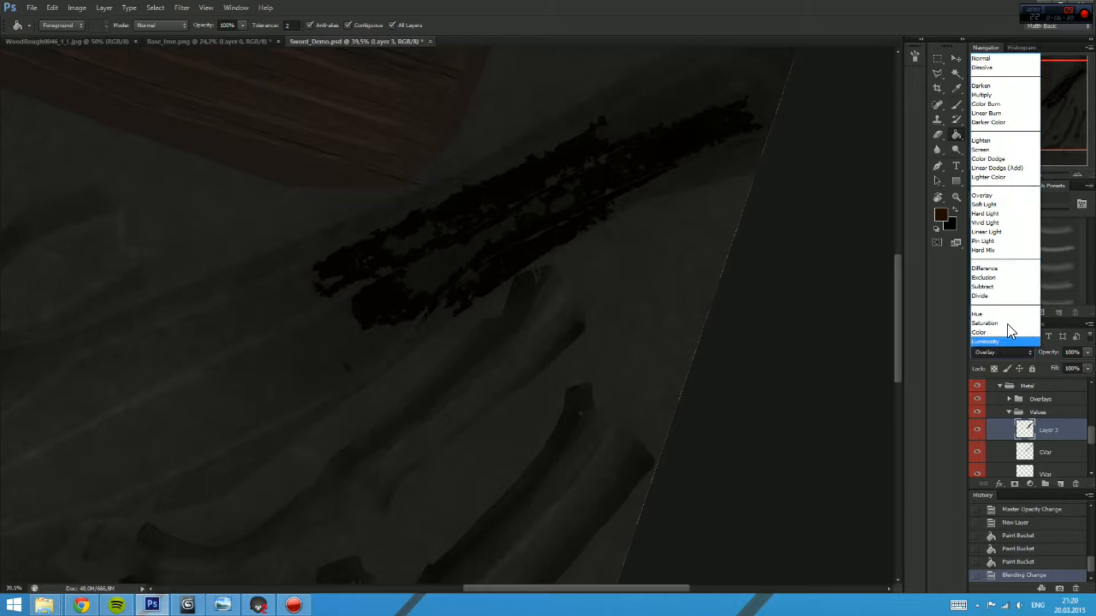
click(996, 58)
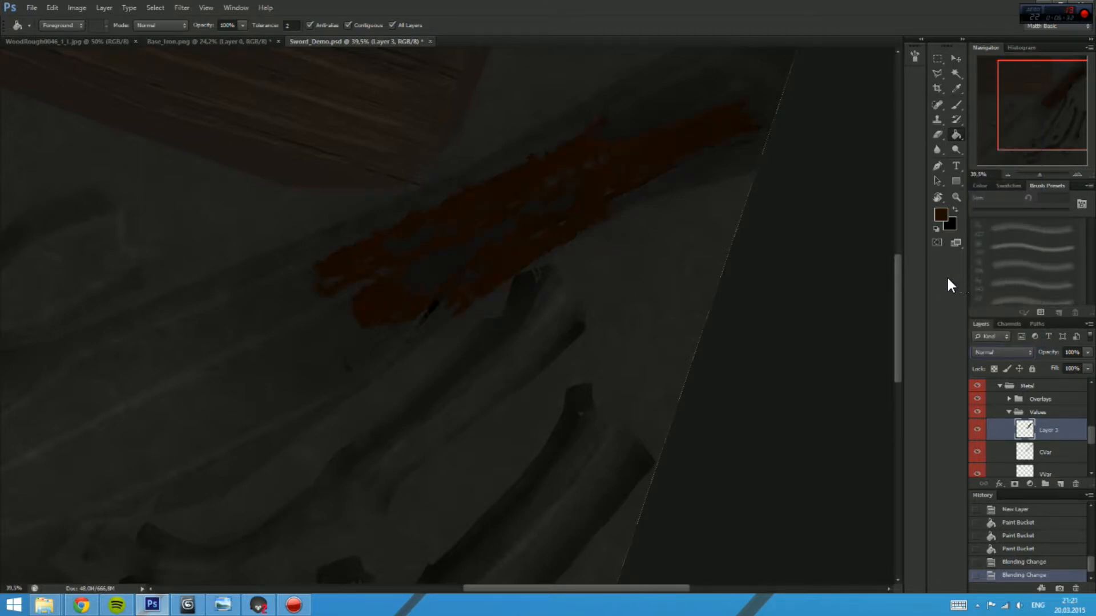
Step: Adjust the brown fill with Hue/Saturation at Saturation -41 and Lightness -3, and lower its layer opacity to 19%
key(ctrl+u)
mouse_move(98, 184)
mouse_down()
mouse_move(106, 159)
mouse_move(117, 164)
mouse_move(104, 185)
mouse_up()
drag(125, 184, 100, 160)
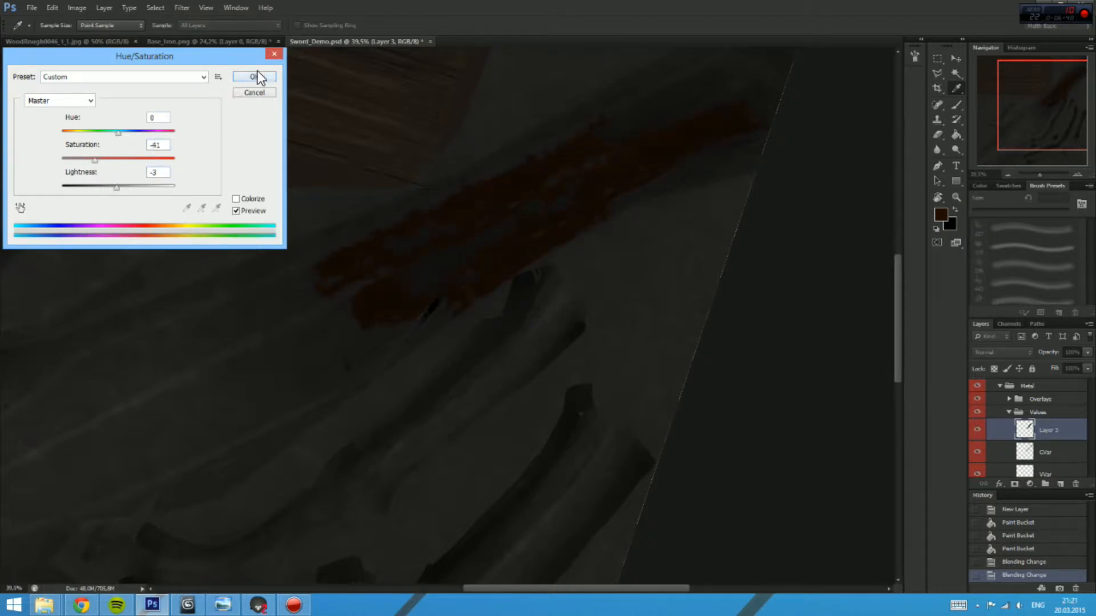
click(255, 77)
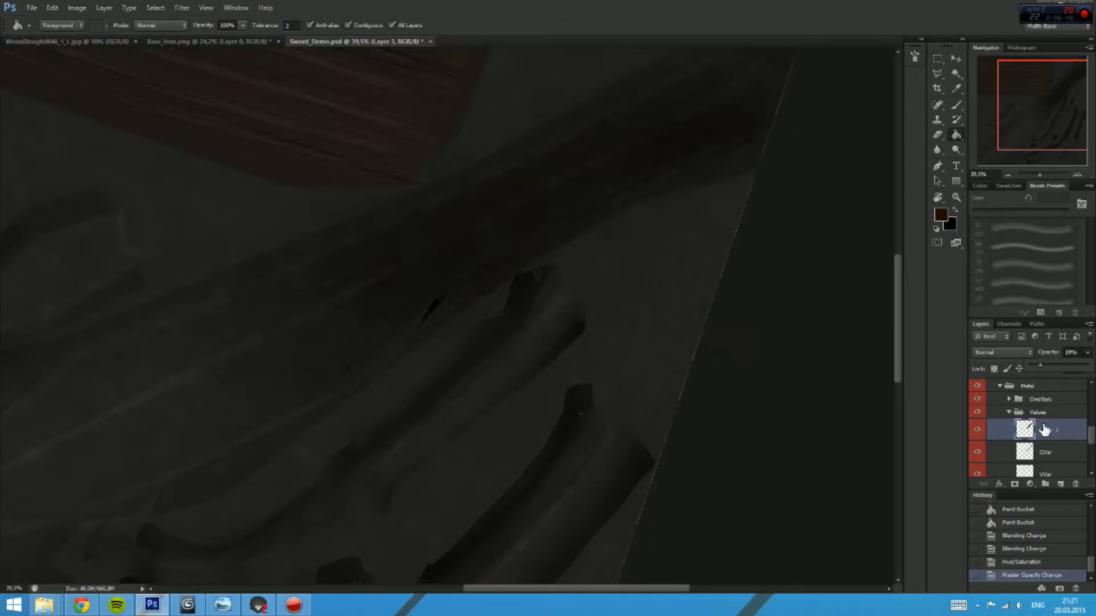
Step: Check the tint over the whole texture and reduce the brown fill layer's opacity to 11%
scroll(643, 359, down, 3)
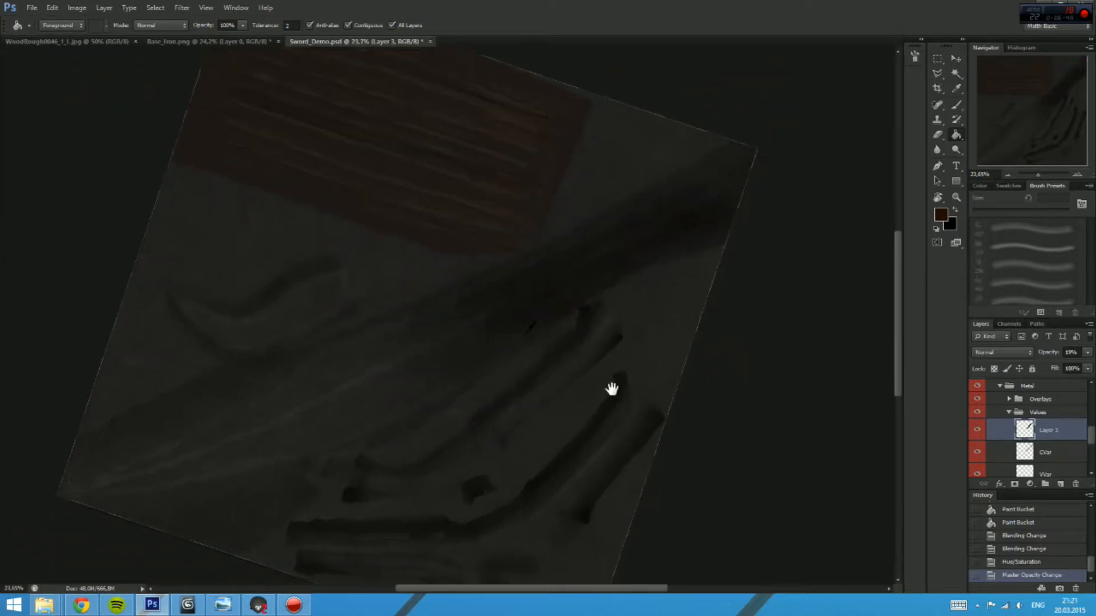
scroll(615, 382, up, 3)
scroll(643, 356, down, 2)
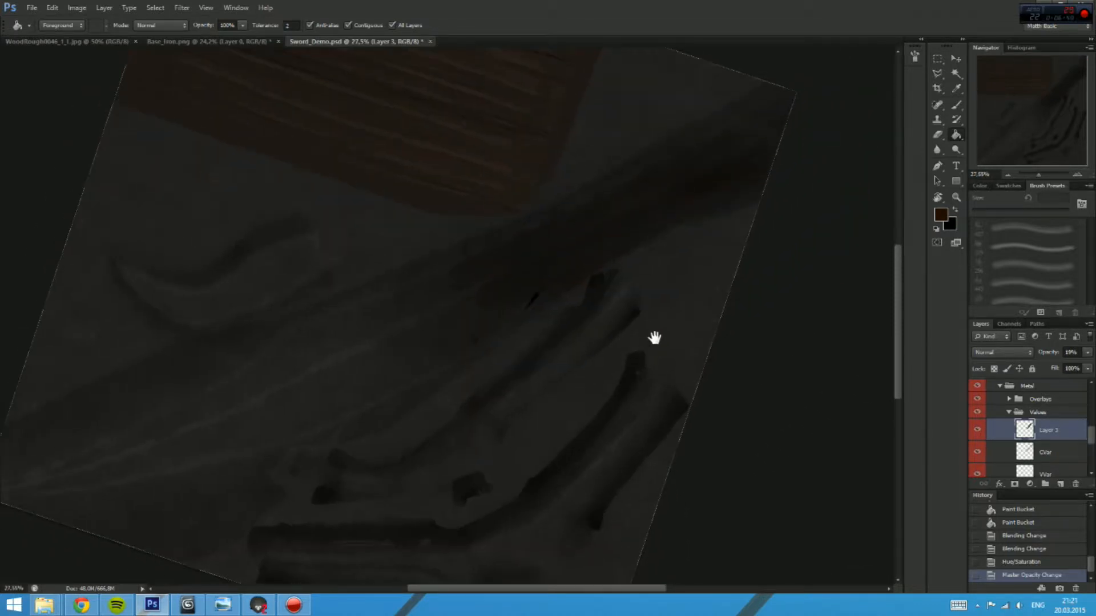
drag(501, 418, 665, 260)
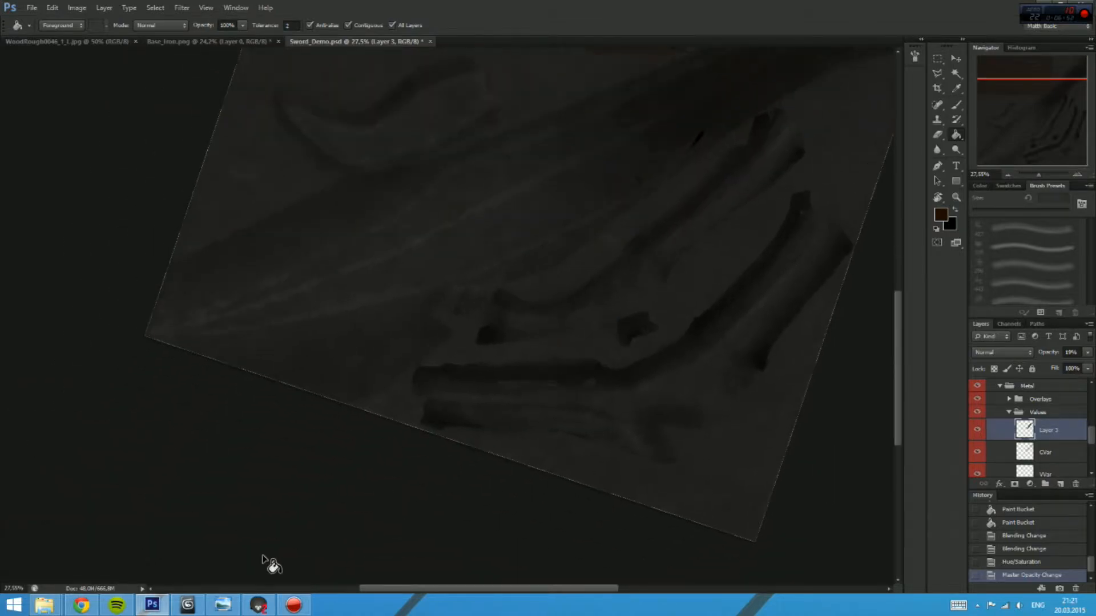
scroll(490, 269, down, 1)
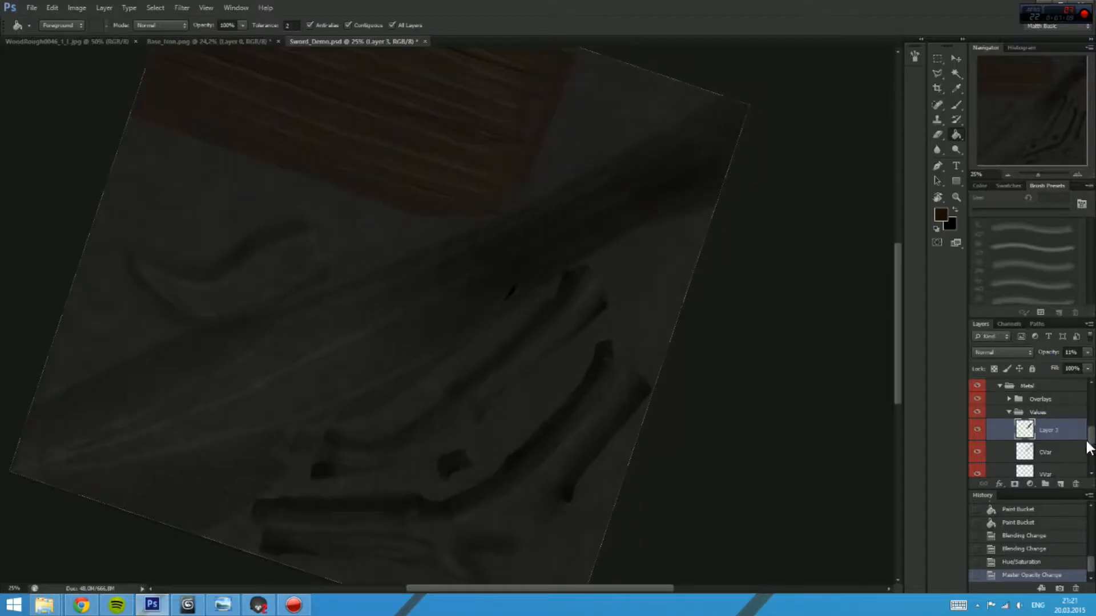
Step: Raise the HL layer's opacity to 34% to strengthen the blade highlights
scroll(1084, 451, down, 4)
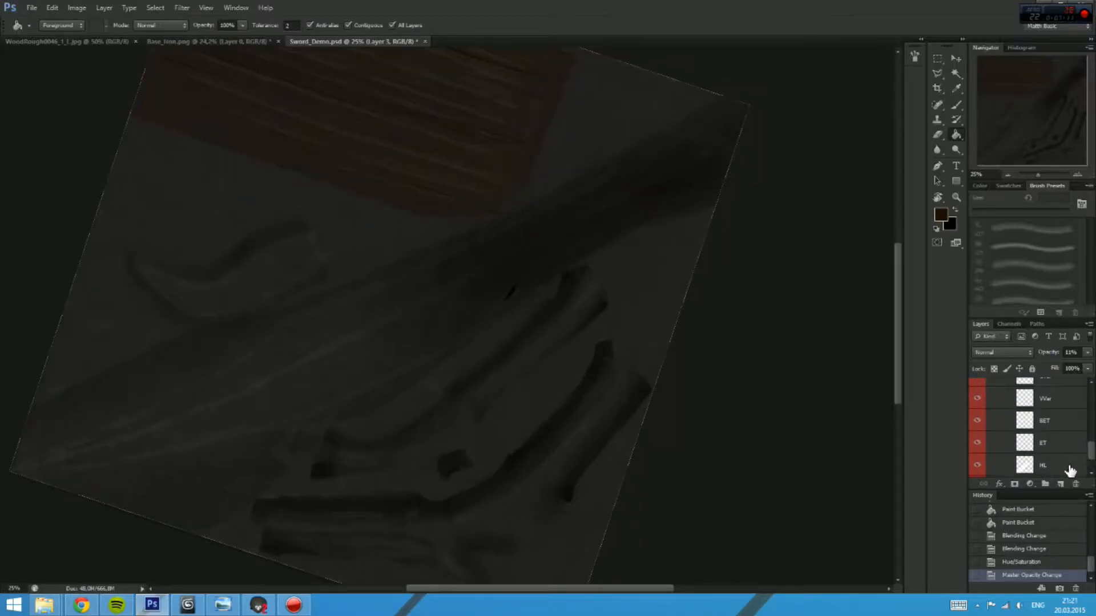
click(1069, 470)
drag(1045, 365, 1050, 362)
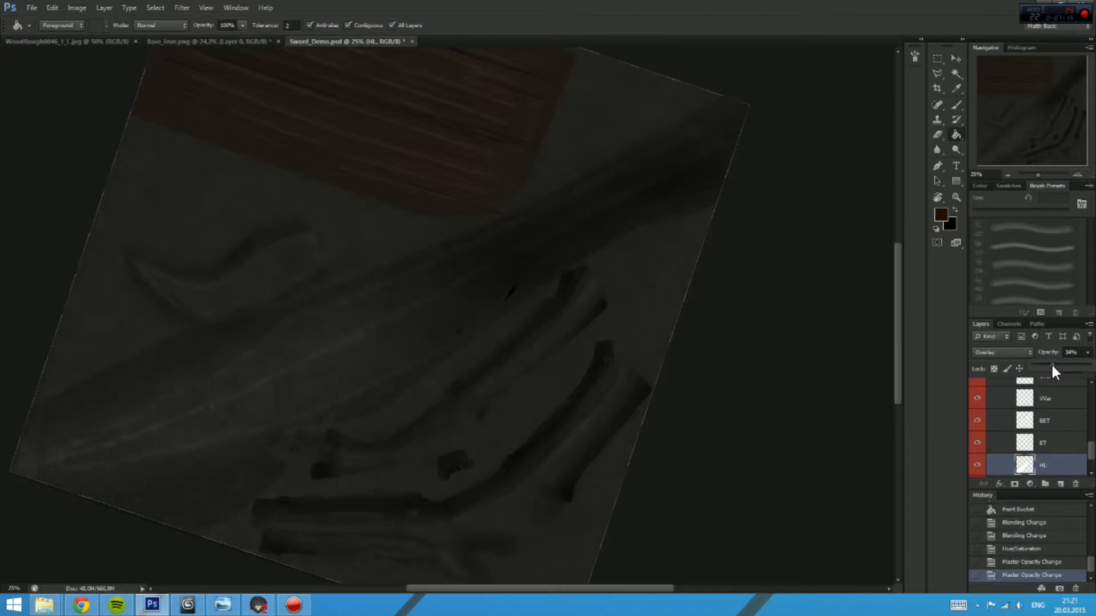
Step: Create a new layer directly below the FAO layer, above the Base group, and name it ES
scroll(1090, 456, down, 1)
scroll(1091, 457, down, 1)
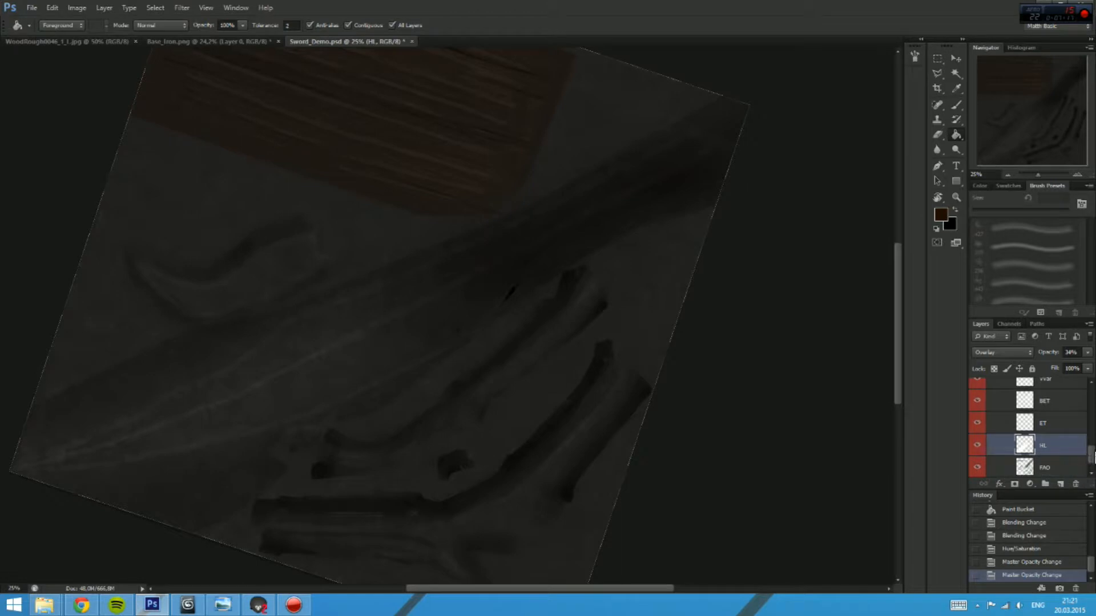
scroll(1088, 465, down, 1)
click(1062, 456)
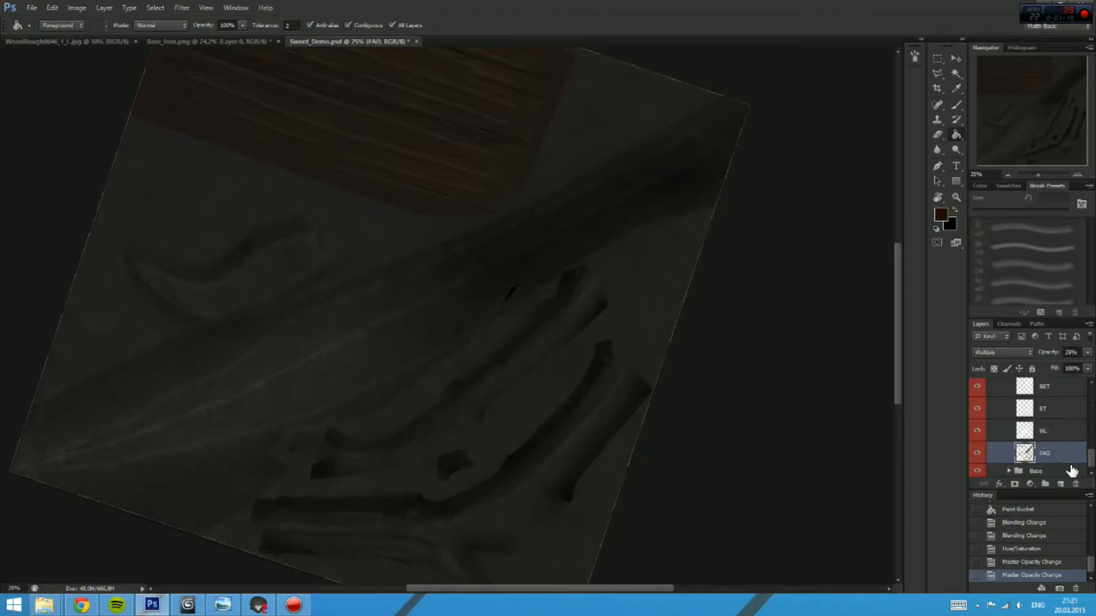
click(1061, 483)
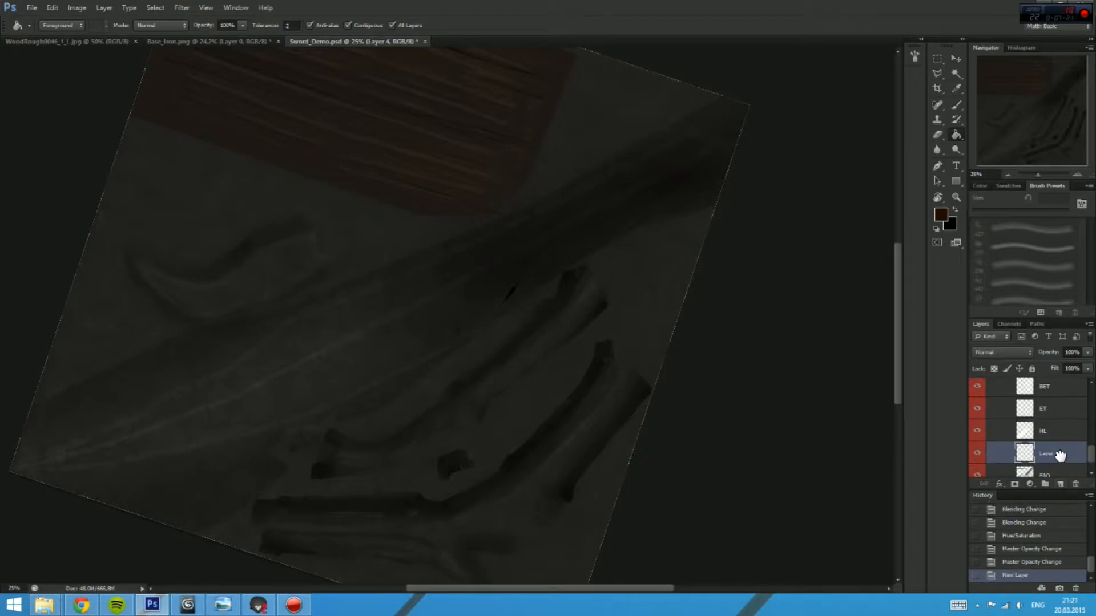
drag(1060, 455, 1090, 468)
drag(1061, 433, 1050, 461)
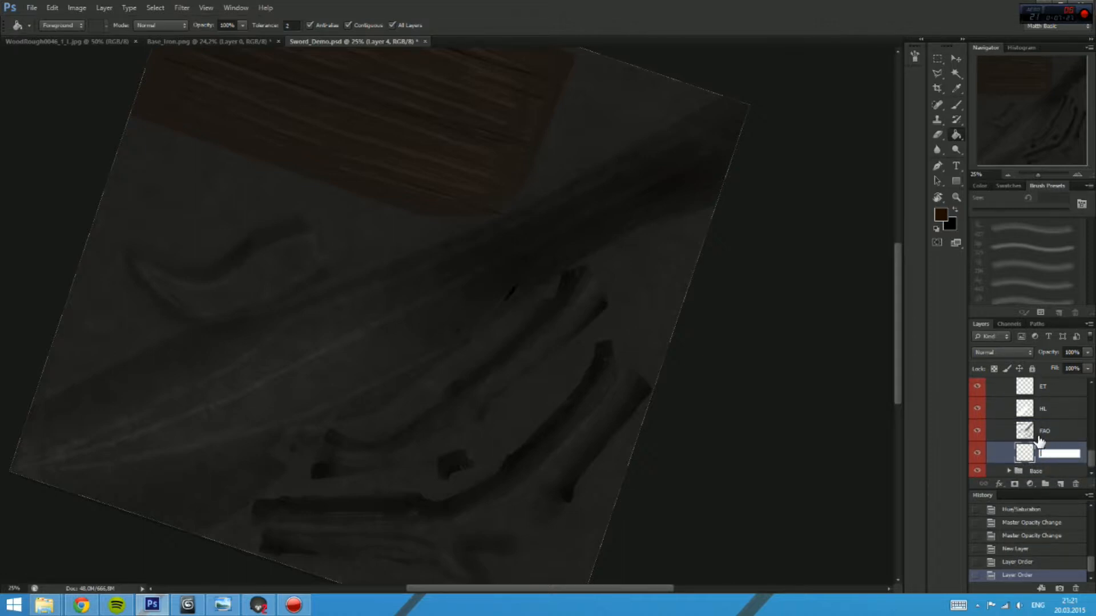
text(S)
key(Return)
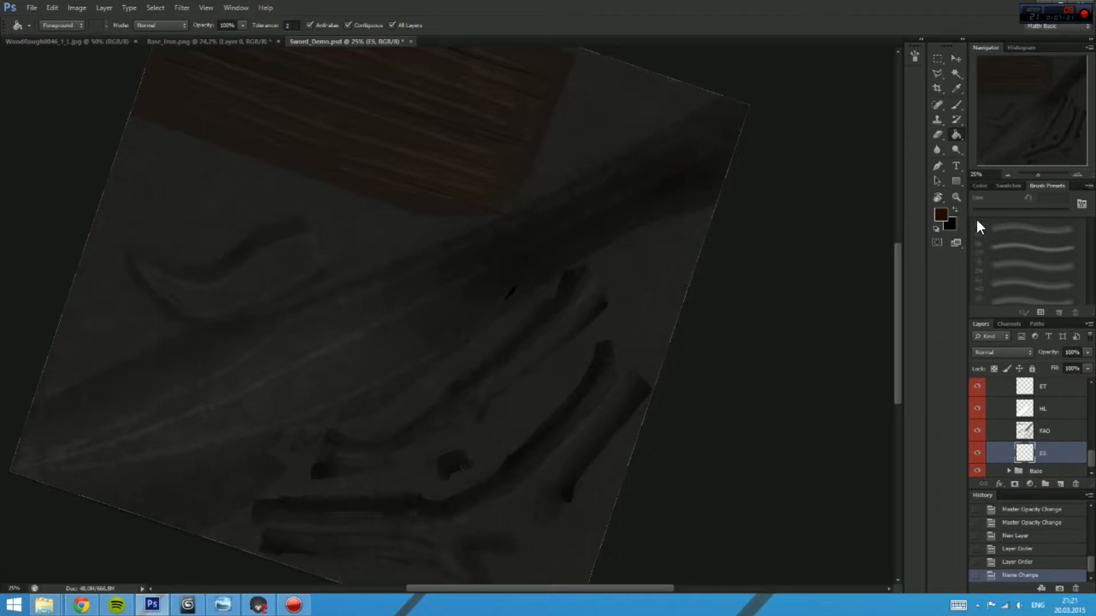
Step: Choose the Brush tool with white and the 594 px textured preset, with the blade tip lined up horizontally for painting
key(b)
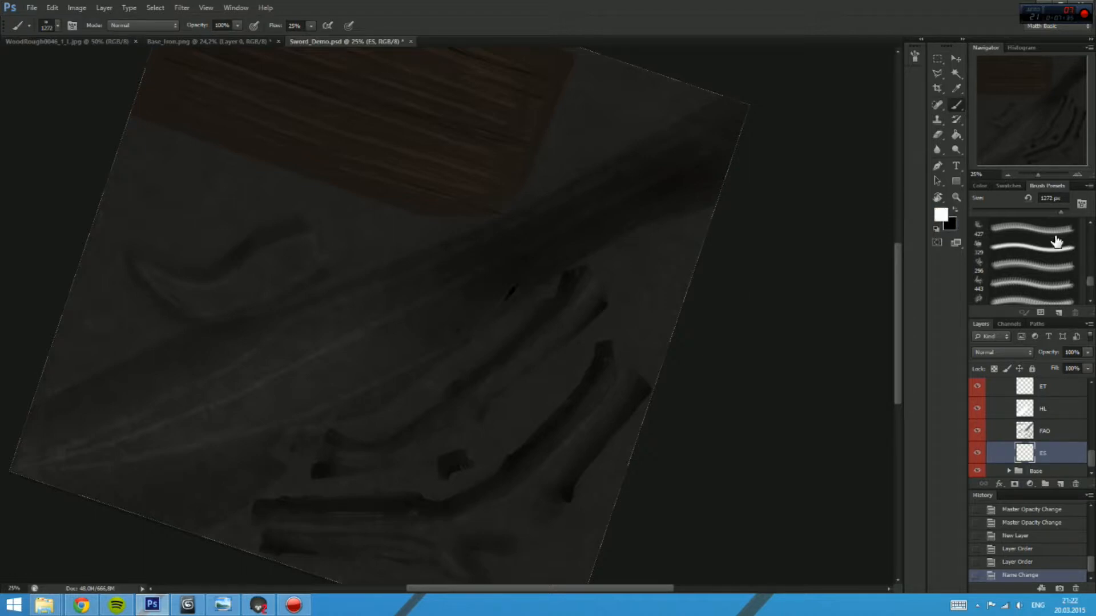
drag(1091, 288, 1089, 298)
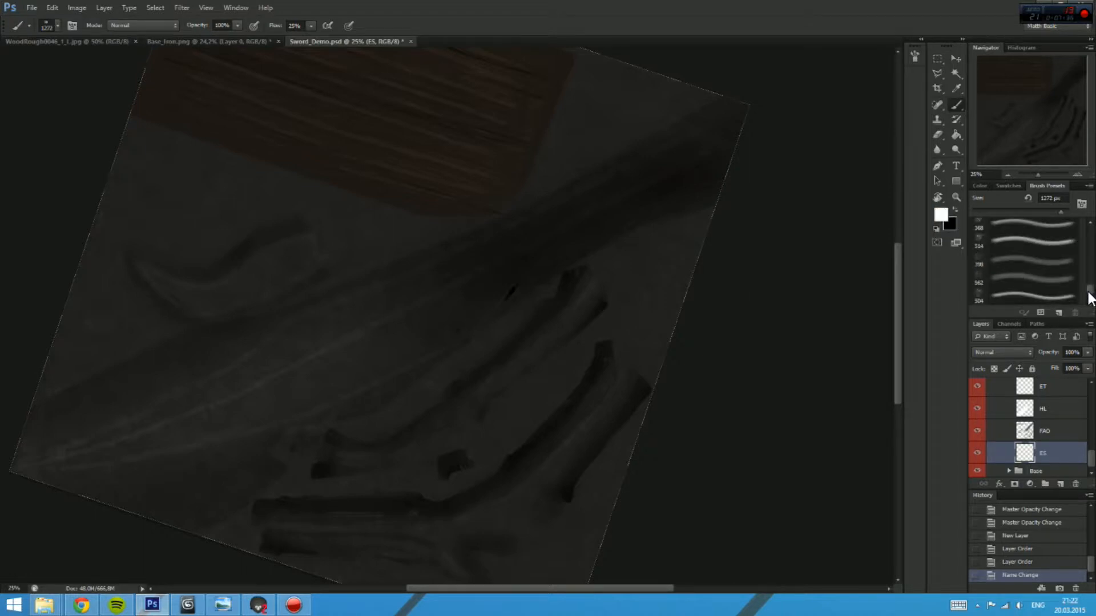
click(1069, 244)
scroll(1089, 228, up, 2)
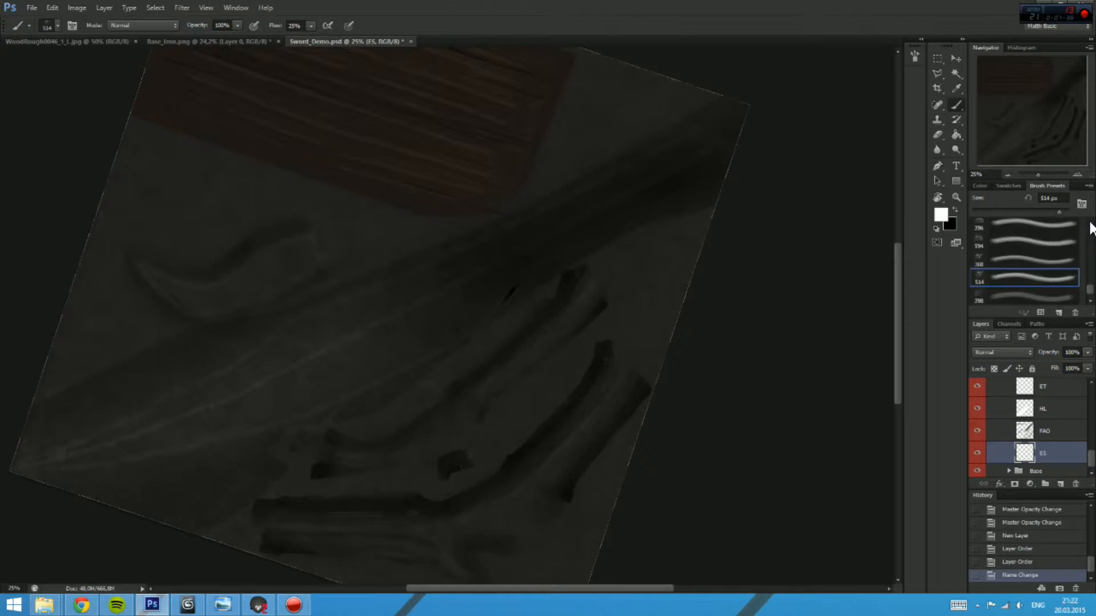
click(1090, 222)
click(1037, 252)
key(r)
drag(457, 273, 490, 269)
drag(426, 296, 685, 304)
key(r)
drag(539, 287, 539, 248)
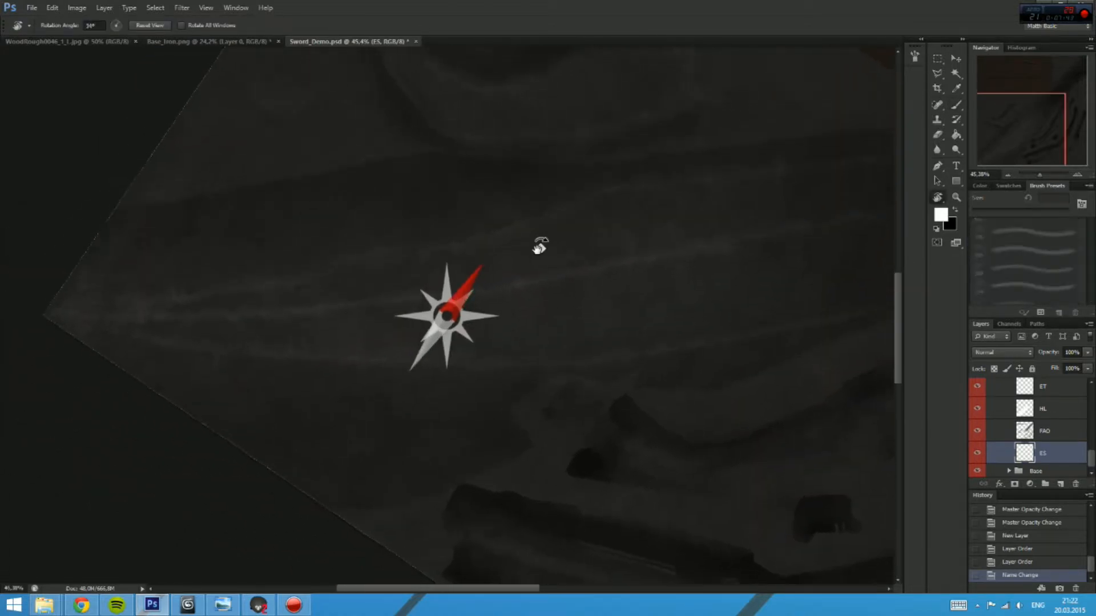
key(b)
mouse_move(437, 377)
mouse_down()
mouse_move(408, 406)
mouse_move(422, 414)
mouse_move(365, 383)
mouse_up()
key(ctrl+z)
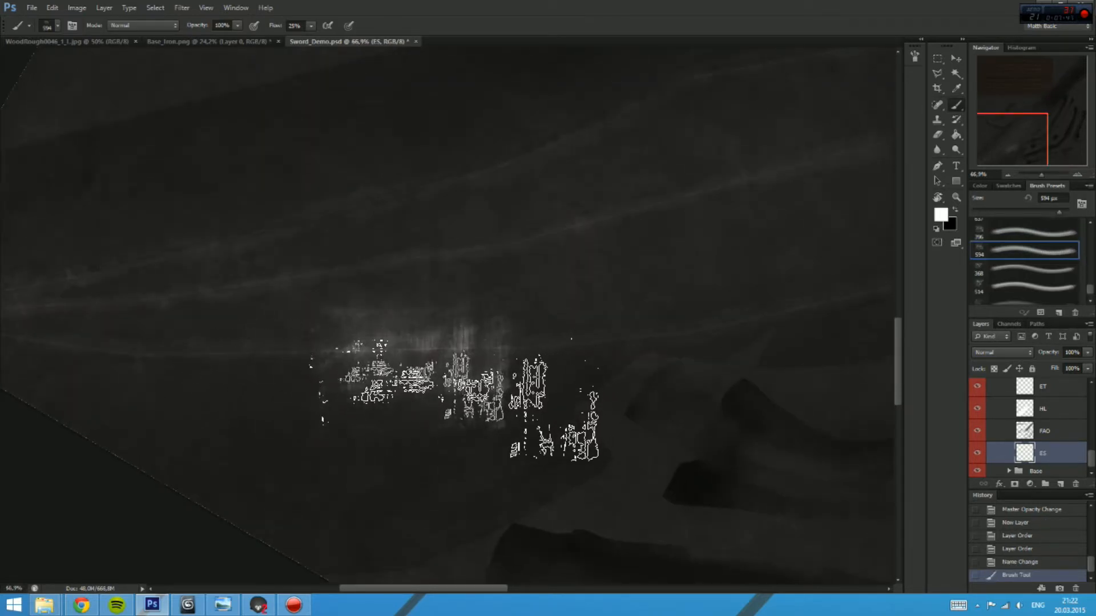
key(ctrl+z)
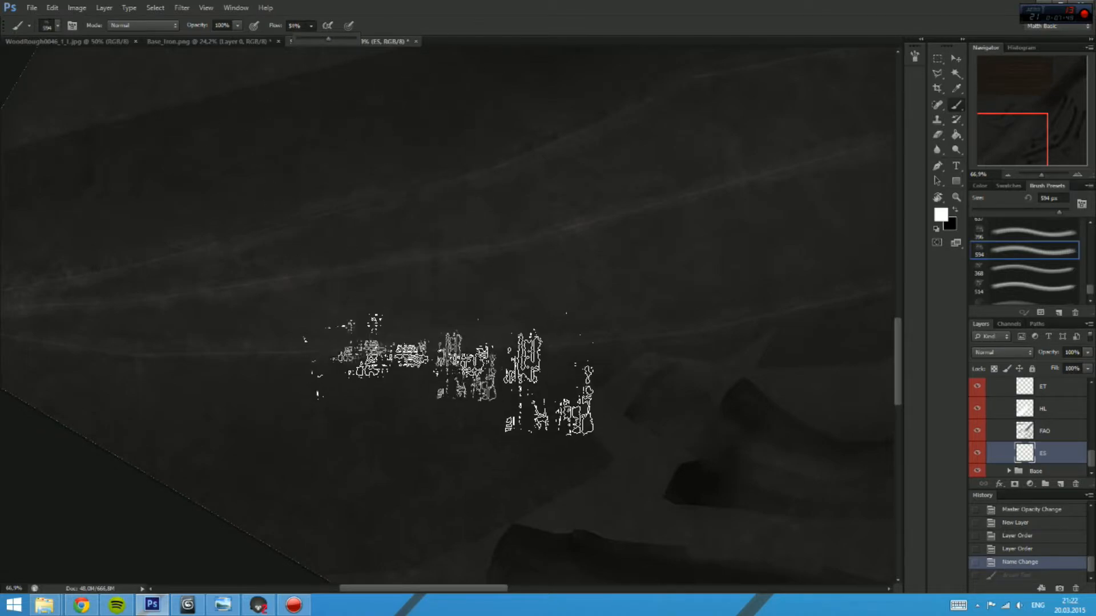
mouse_move(442, 368)
mouse_down()
mouse_move(445, 383)
mouse_move(431, 379)
mouse_move(512, 402)
mouse_up()
key(ctrl+z)
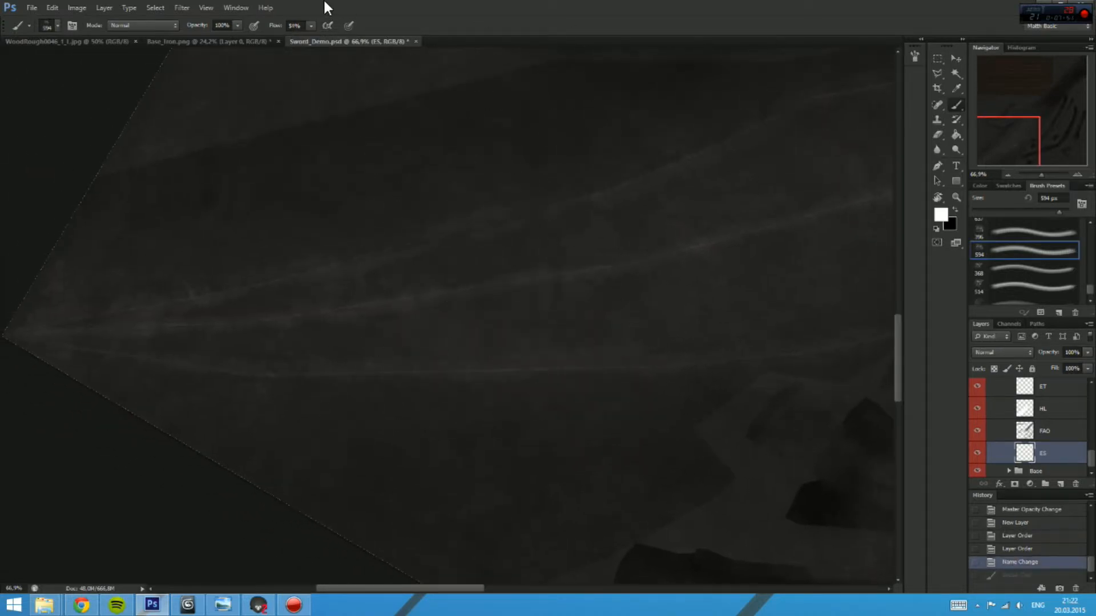
Step: Set the brush flow to 43% and paint white textured scratches along the blade's lower edge from the tip
drag(306, 35, 303, 36)
mouse_move(451, 388)
mouse_down()
mouse_move(439, 425)
mouse_move(391, 445)
mouse_up()
key(ctrl+z)
drag(328, 405, 302, 466)
drag(234, 388, 214, 410)
drag(565, 416, 584, 426)
drag(680, 446, 423, 386)
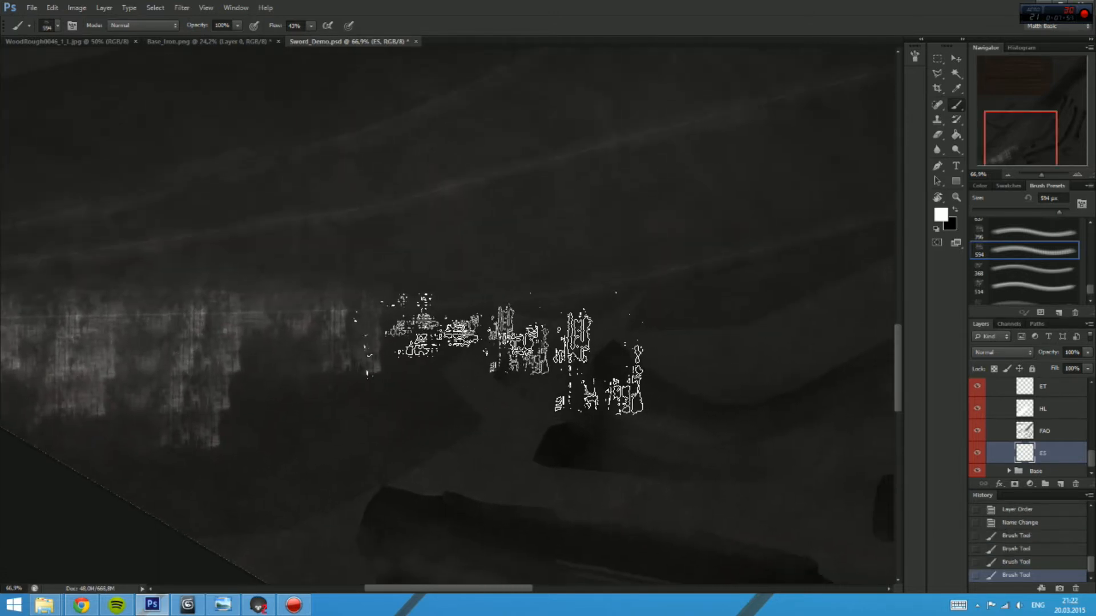
Step: Continue the white scratch strokes along the lower blade edge to the middle of the blade, following its curve
key(r)
drag(465, 304, 487, 300)
click(507, 352)
click(618, 380)
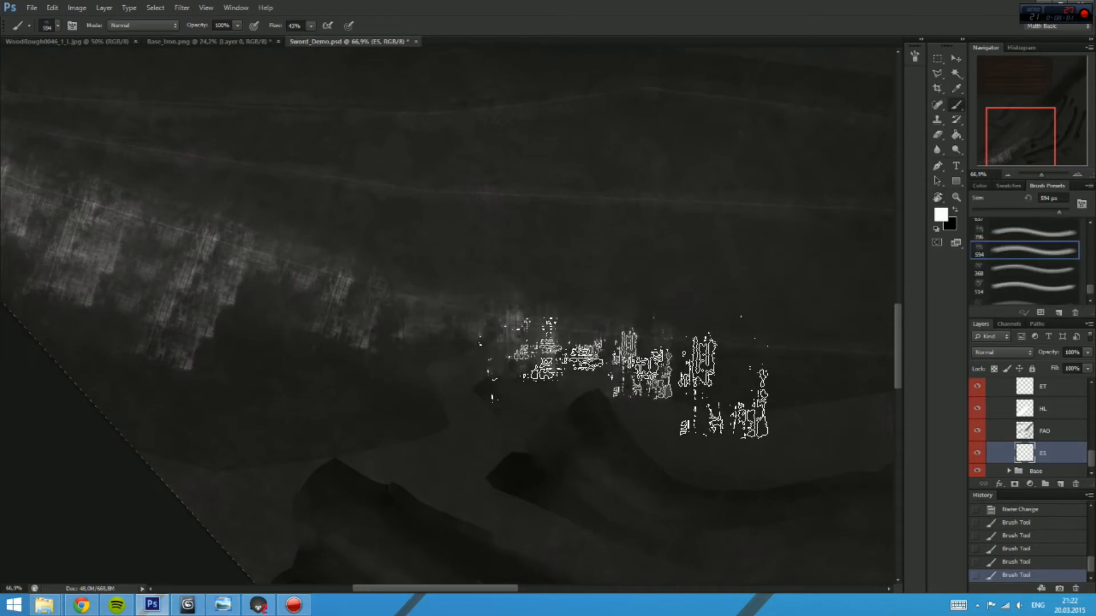
drag(694, 396, 502, 318)
click(596, 296)
click(526, 294)
click(621, 305)
drag(621, 305, 390, 301)
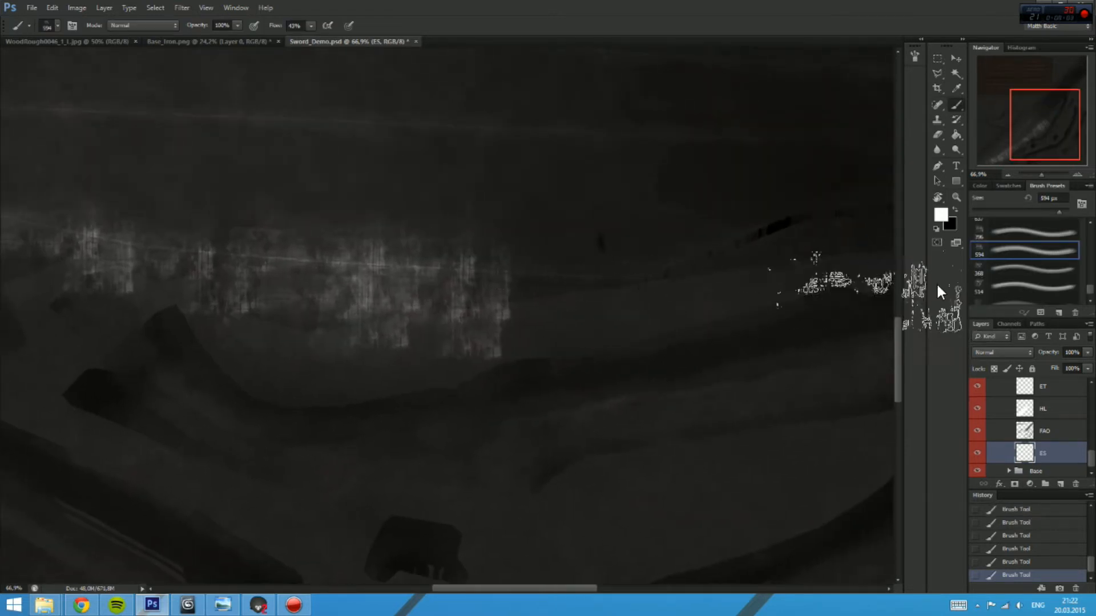
Step: Switch to the 396 px textured brush, paint further along the lower blade edge past the dark notch, and undo the last strokes
click(1002, 236)
click(567, 313)
click(653, 305)
drag(645, 289, 543, 292)
click(636, 285)
click(701, 247)
drag(661, 261, 404, 254)
drag(542, 220, 342, 272)
key(ctrl+alt+z)
key(ctrl+alt+z)
key(ctrl+alt+z)
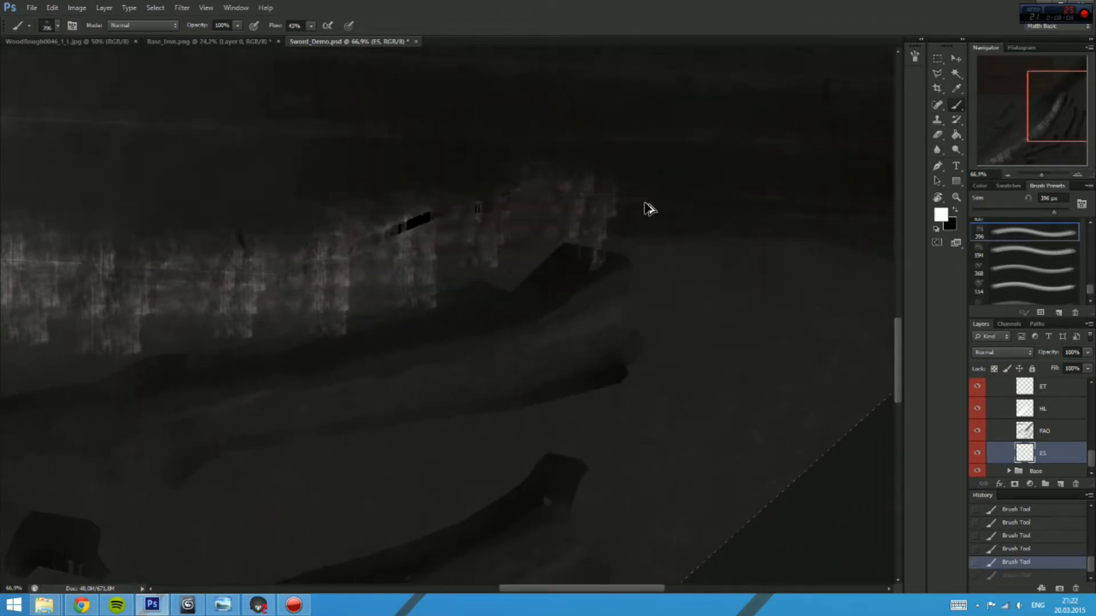
Step: Paint white scratches on the remaining lower blade edge up to the texture border at the wide end
click(656, 212)
click(732, 226)
drag(862, 204, 670, 154)
click(675, 176)
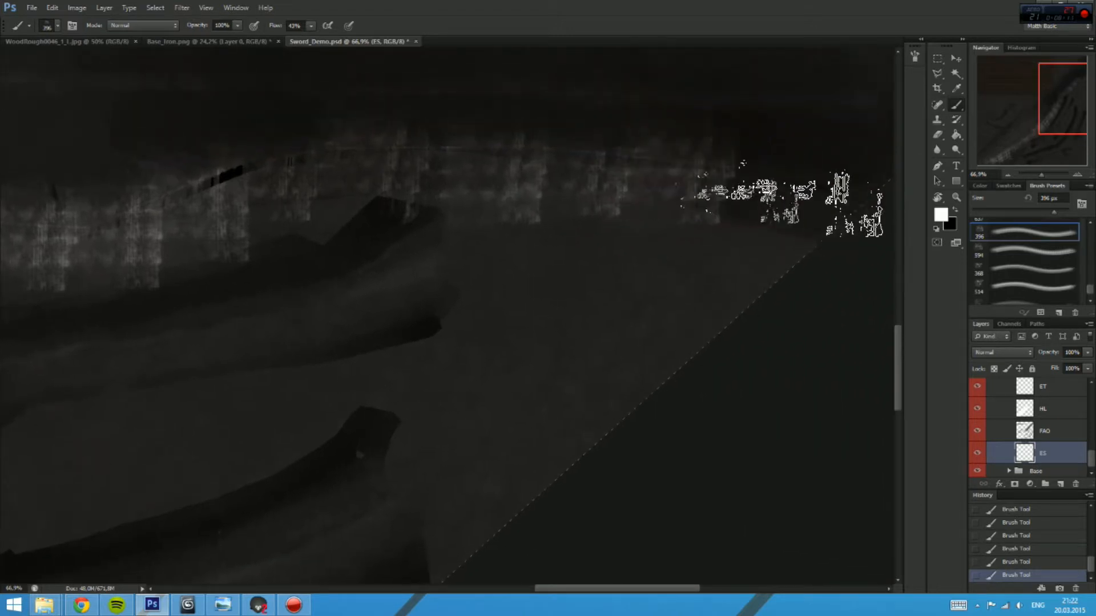
click(796, 197)
Step: Paint white scratches along the blade's upper edge from the wide end at the texture border to below the wood piece
drag(794, 69, 698, 327)
click(772, 310)
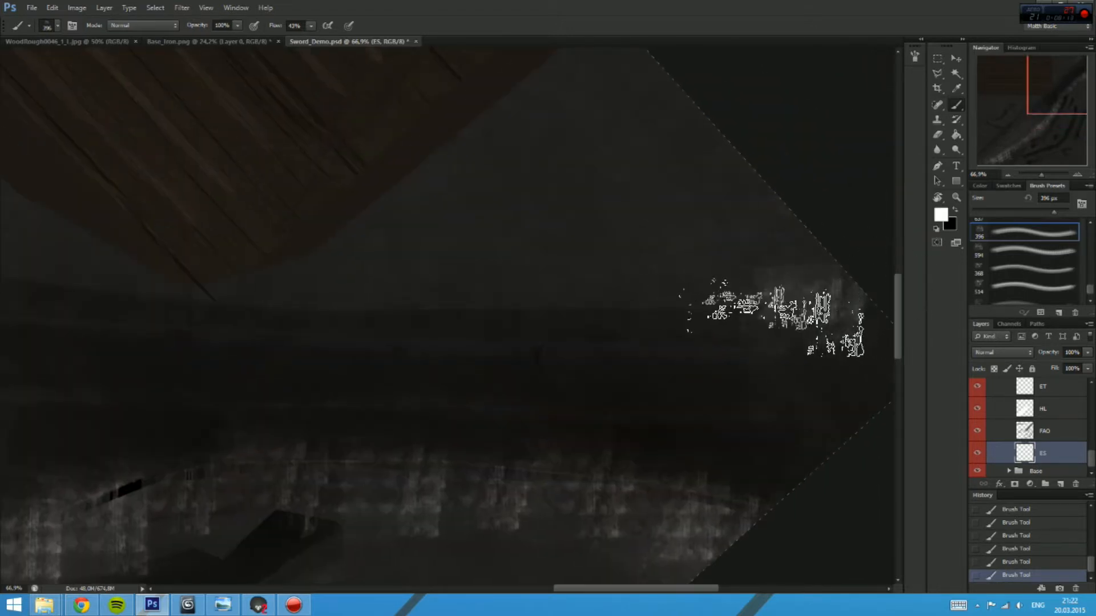
click(629, 305)
click(459, 290)
drag(331, 296, 538, 319)
click(486, 331)
click(424, 345)
click(377, 316)
drag(326, 314, 560, 321)
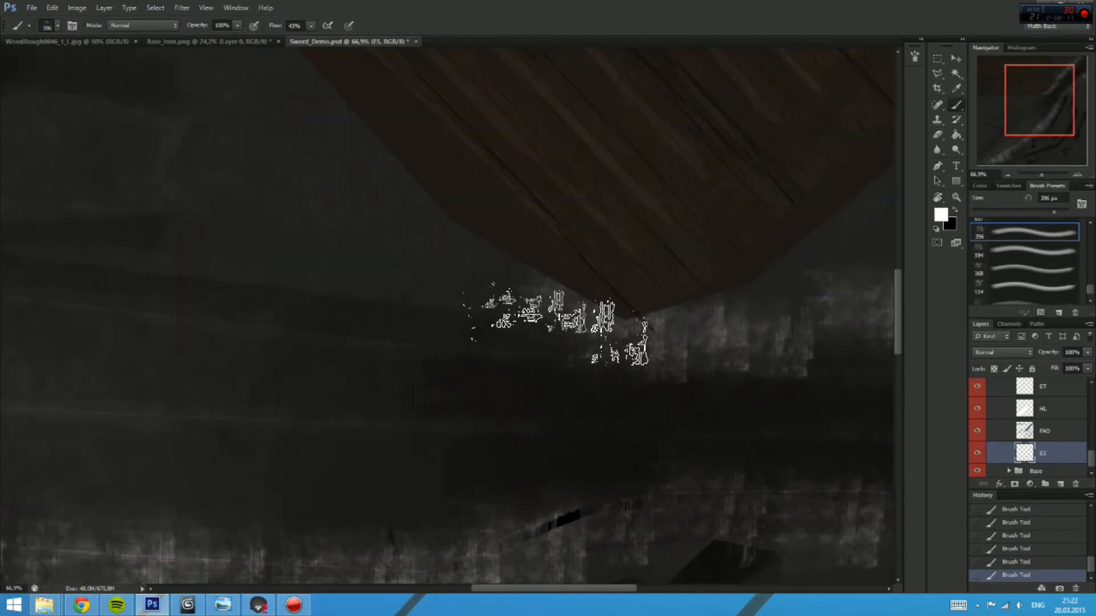
click(550, 321)
Step: Extend the upper-edge scratches past the wood piece to the area below the curved horn-shaped piece
key(r)
drag(480, 250, 415, 233)
key(r)
mouse_move(393, 300)
mouse_down()
mouse_move(415, 271)
mouse_move(435, 266)
mouse_move(482, 299)
mouse_up()
click(423, 326)
key(r)
drag(478, 290, 472, 284)
click(468, 324)
drag(391, 264, 580, 253)
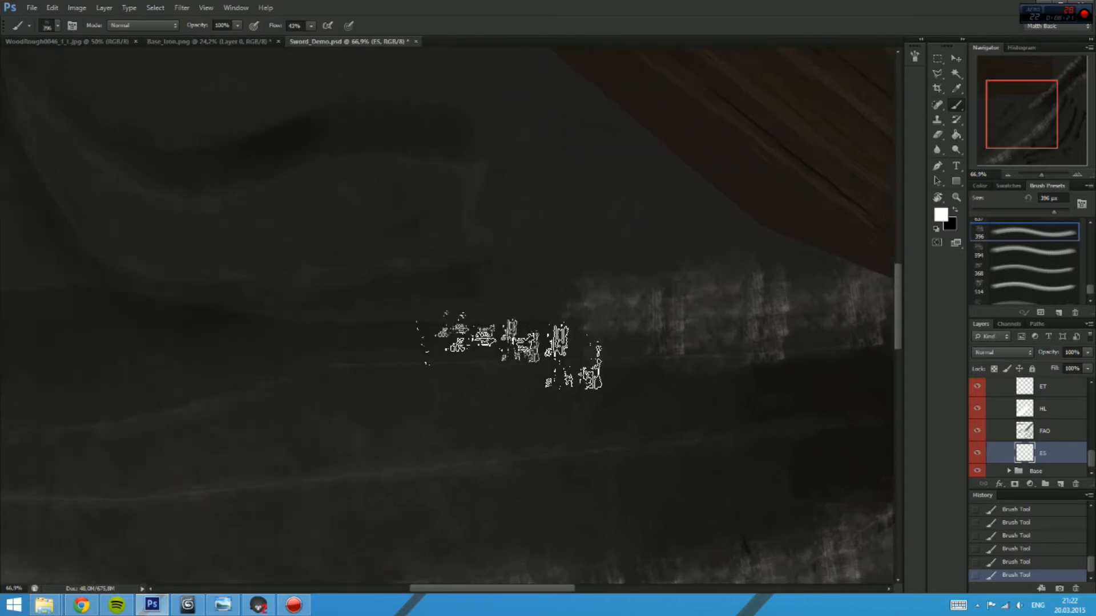
click(542, 332)
click(423, 323)
drag(273, 292, 435, 303)
click(429, 325)
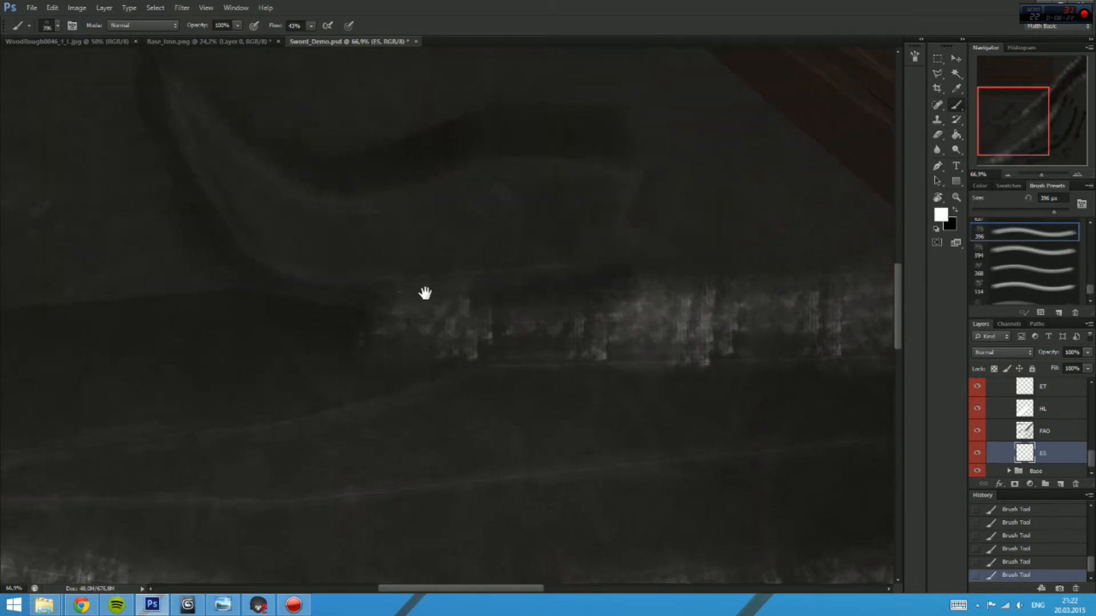
Step: Thicken the scratches on the upper blade edge below the curved horn-shaped piece
mouse_move(251, 360)
mouse_down()
mouse_move(470, 303)
mouse_move(476, 273)
mouse_up()
key(r)
drag(521, 378, 455, 238)
key(r)
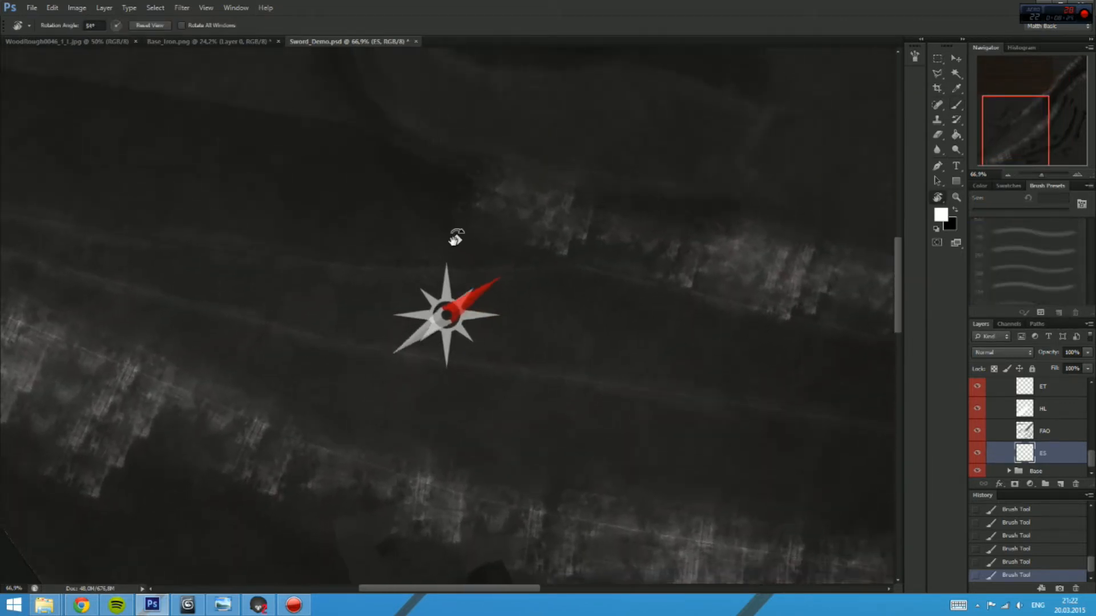
mouse_move(572, 260)
mouse_down()
mouse_move(547, 242)
mouse_move(563, 245)
mouse_up()
key(b)
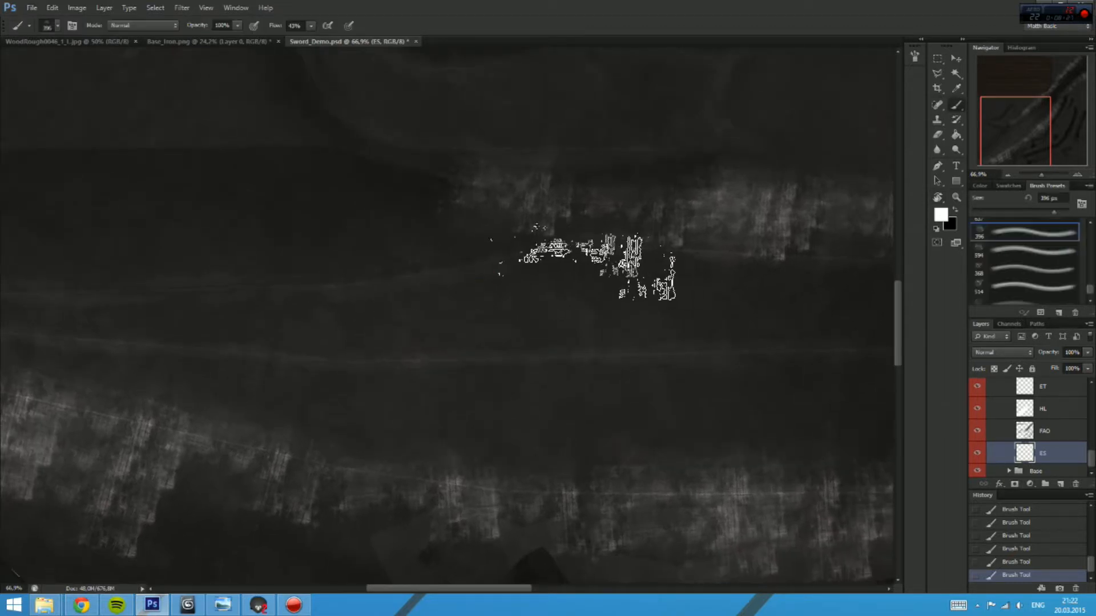
drag(431, 215, 529, 262)
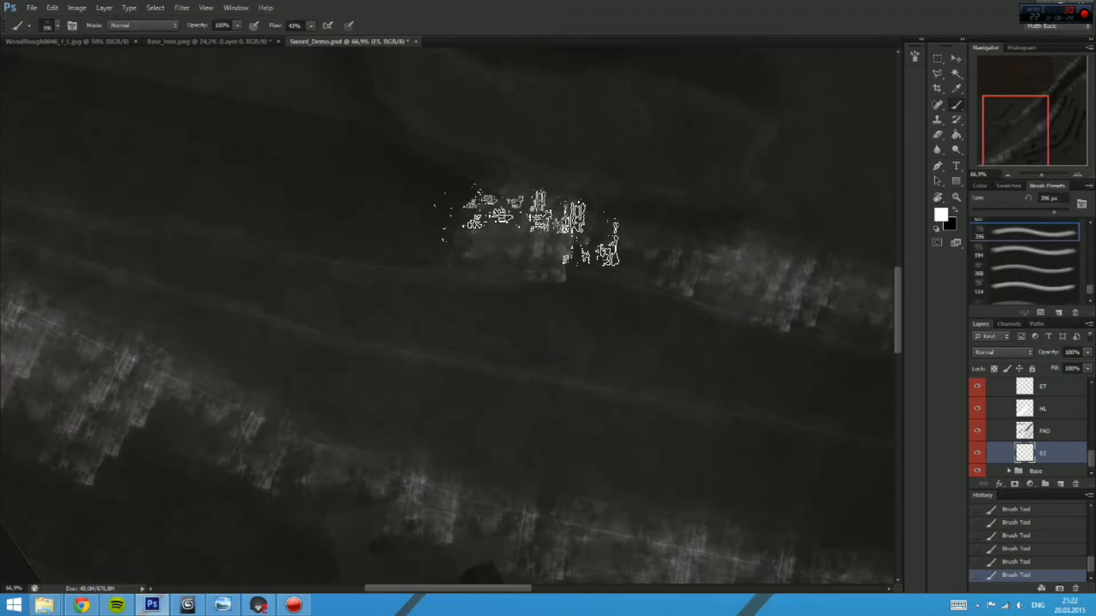
drag(608, 271, 466, 207)
drag(558, 253, 556, 208)
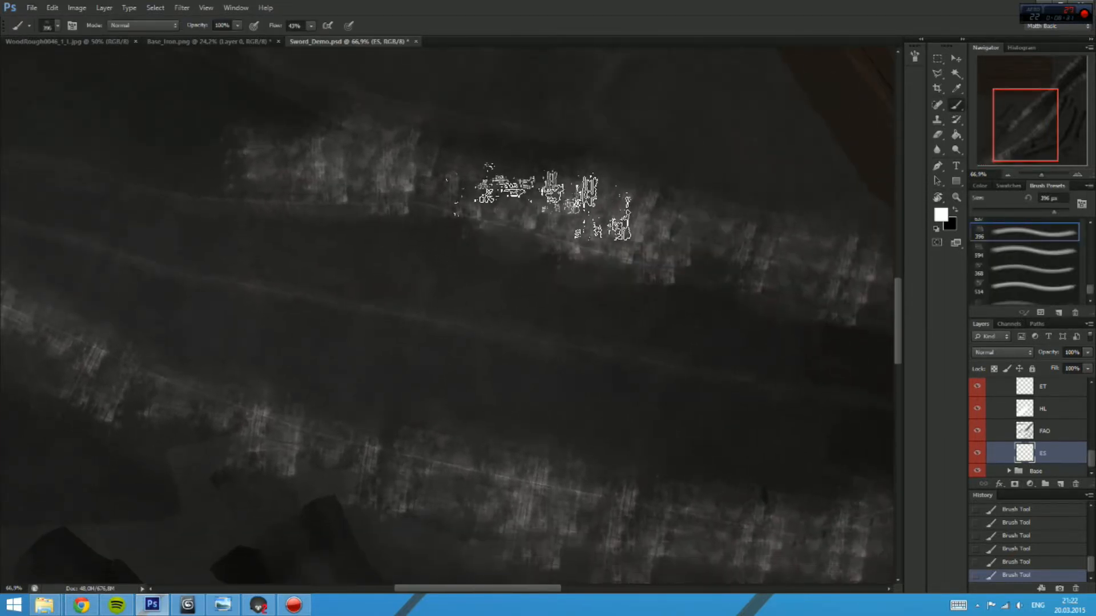
Step: Complete the white scratches along the upper blade edge all the way to the tip
drag(240, 121, 525, 272)
drag(489, 333, 386, 286)
drag(404, 218, 524, 246)
key(r)
drag(494, 218, 472, 211)
mouse_move(495, 352)
mouse_down()
mouse_move(305, 284)
mouse_move(153, 348)
mouse_move(120, 334)
mouse_up()
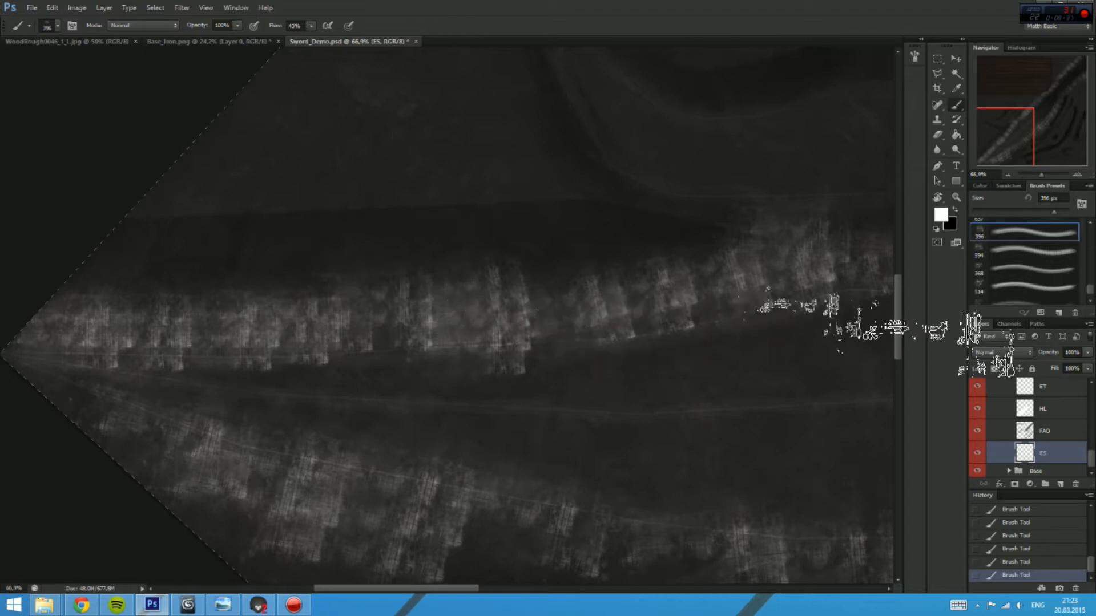
Step: Select the empty area around the texture pieces on the AO layer with the Magic Wand
scroll(1053, 422, up, 10)
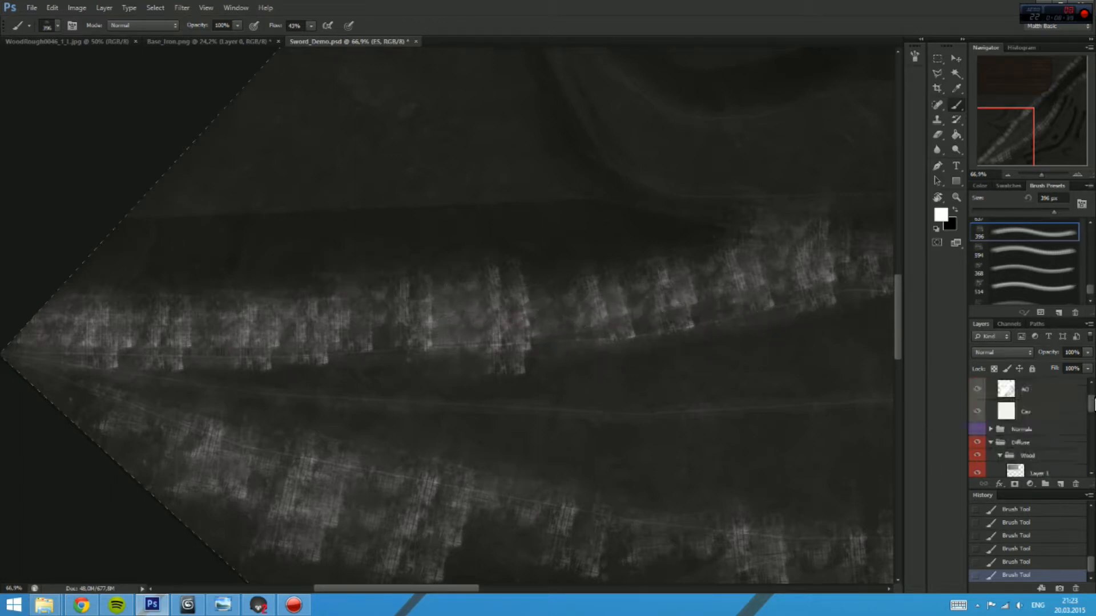
click(1007, 427)
drag(698, 410, 642, 375)
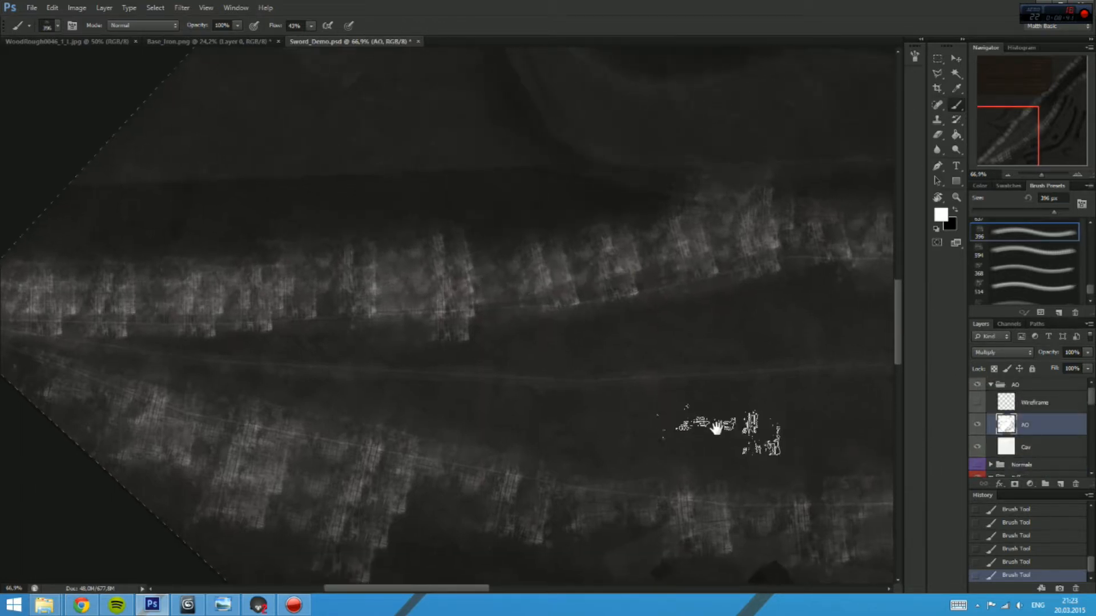
drag(714, 428, 616, 272)
key(w)
click(523, 389)
scroll(523, 388, down, 3)
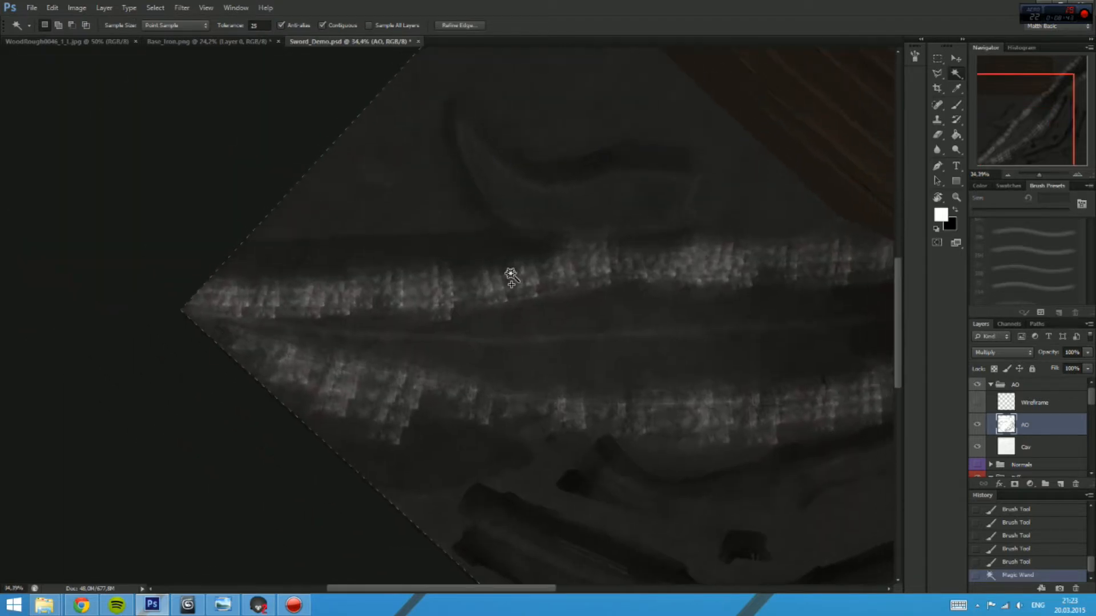
mouse_move(884, 306)
mouse_down()
mouse_move(714, 277)
mouse_move(704, 258)
mouse_up()
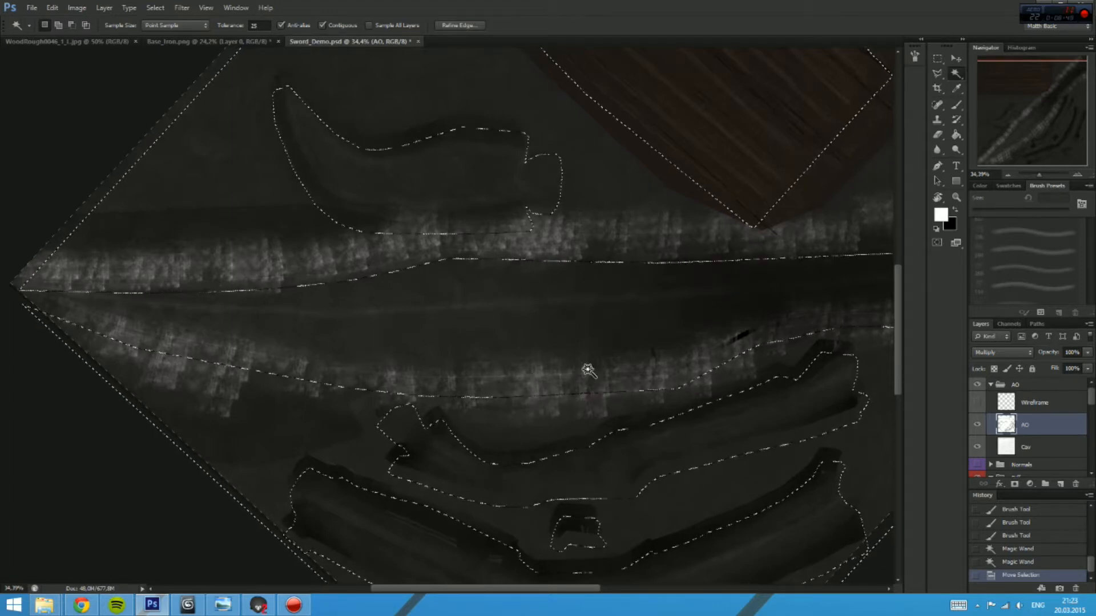
Step: Show only the AO layer and undo the accidental shift of the selection
scroll(1085, 411, down, 4)
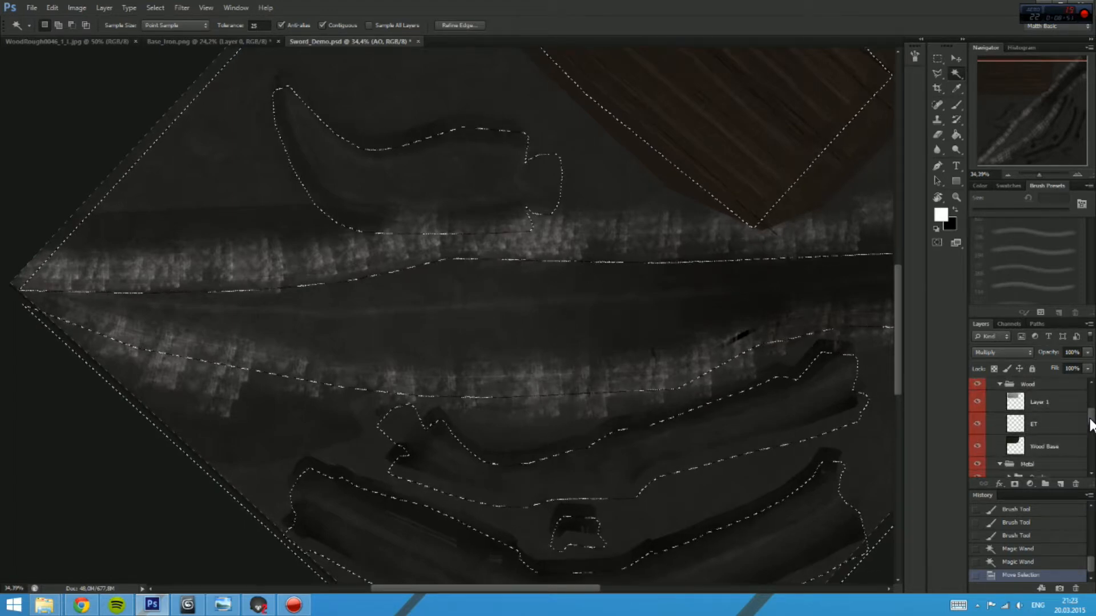
scroll(996, 400, up, 4)
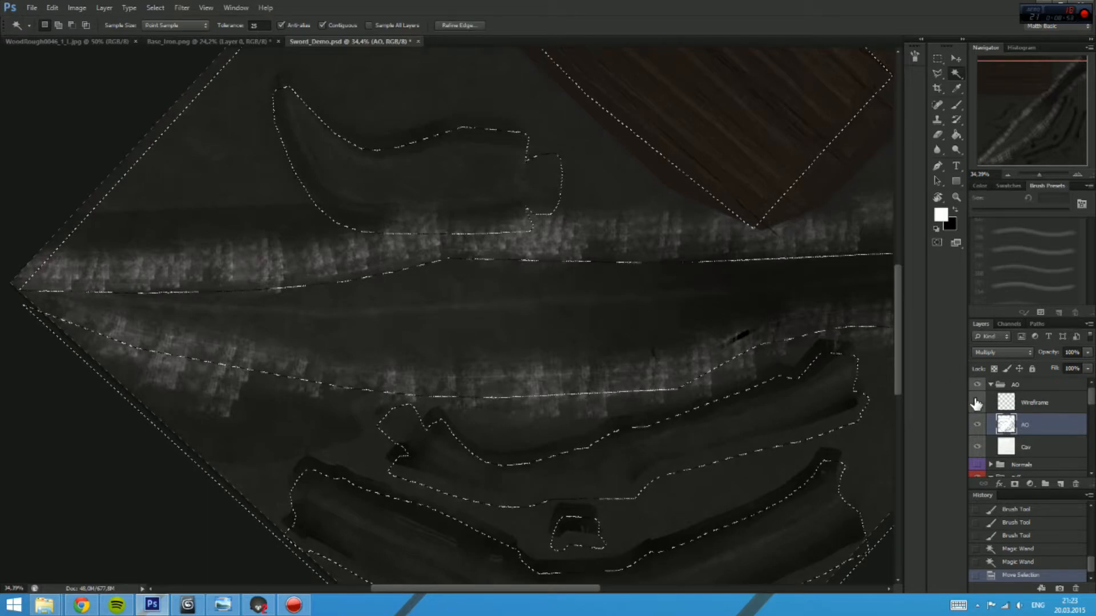
alt+click(978, 425)
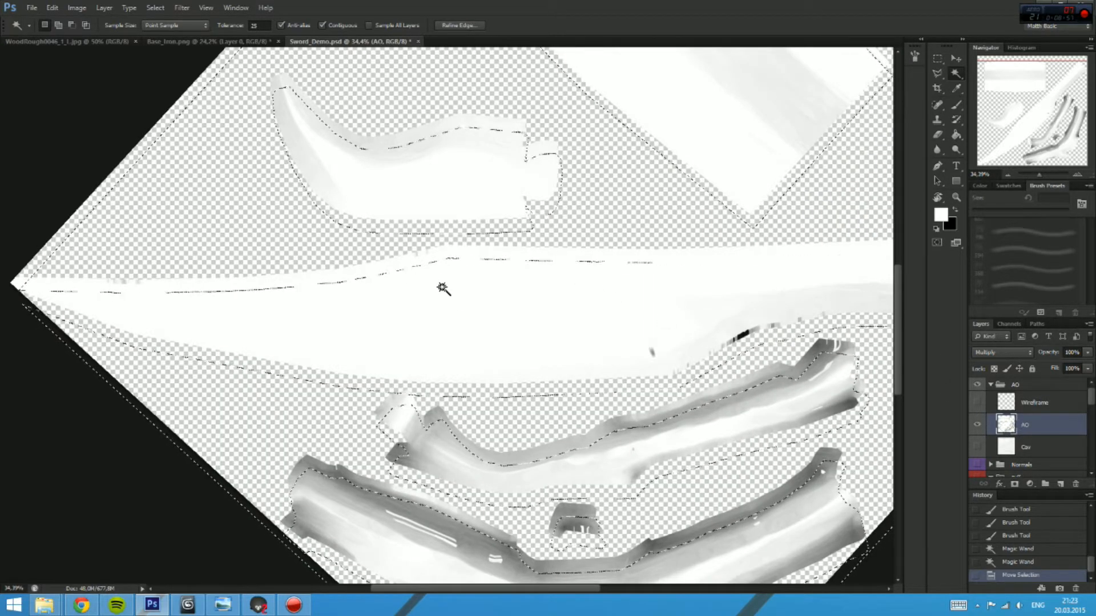
key(ctrl+z)
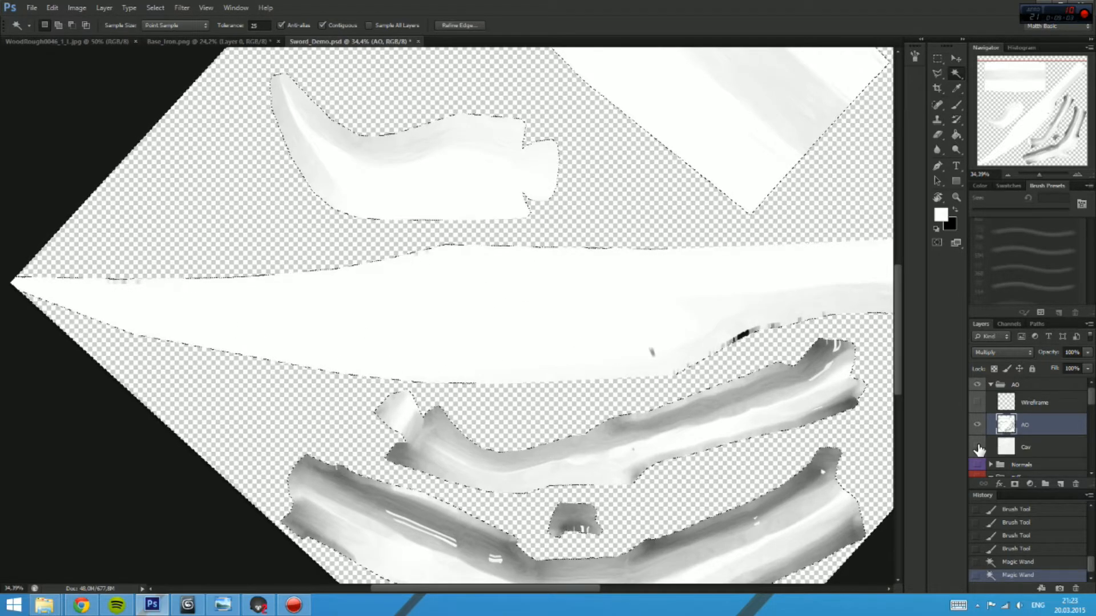
Step: Make the Cav and Wireframe layers in the AO group visible
click(978, 448)
click(978, 446)
drag(977, 448, 977, 403)
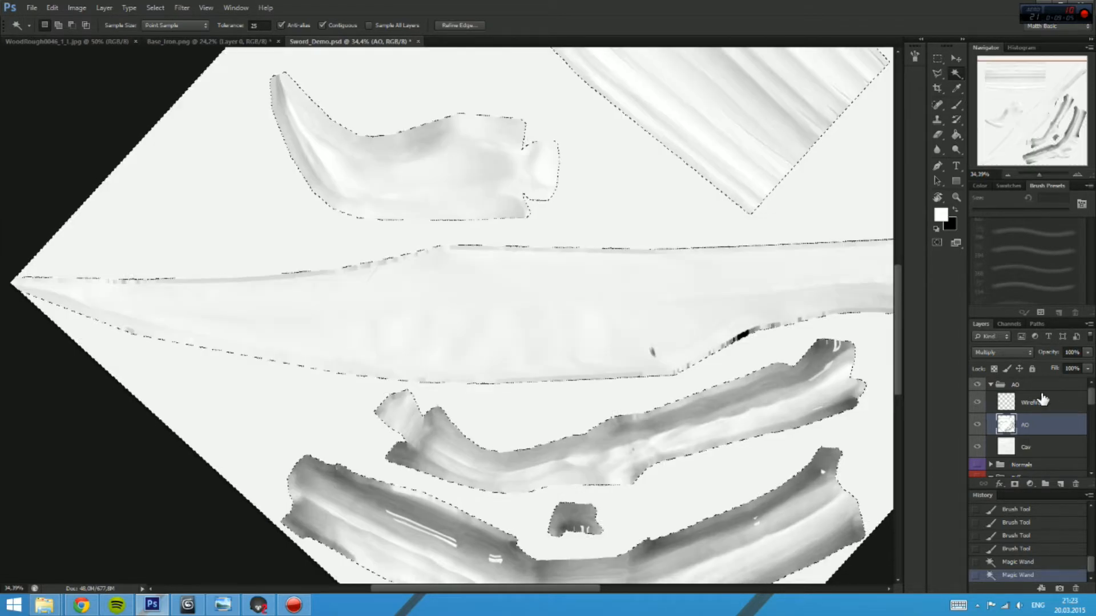
Step: Show the Diffuse layers over the AO map, including the Wood Base layer in the Wood group
mouse_move(1091, 404)
mouse_down()
mouse_move(1089, 433)
mouse_move(1090, 420)
mouse_up()
click(978, 414)
click(977, 404)
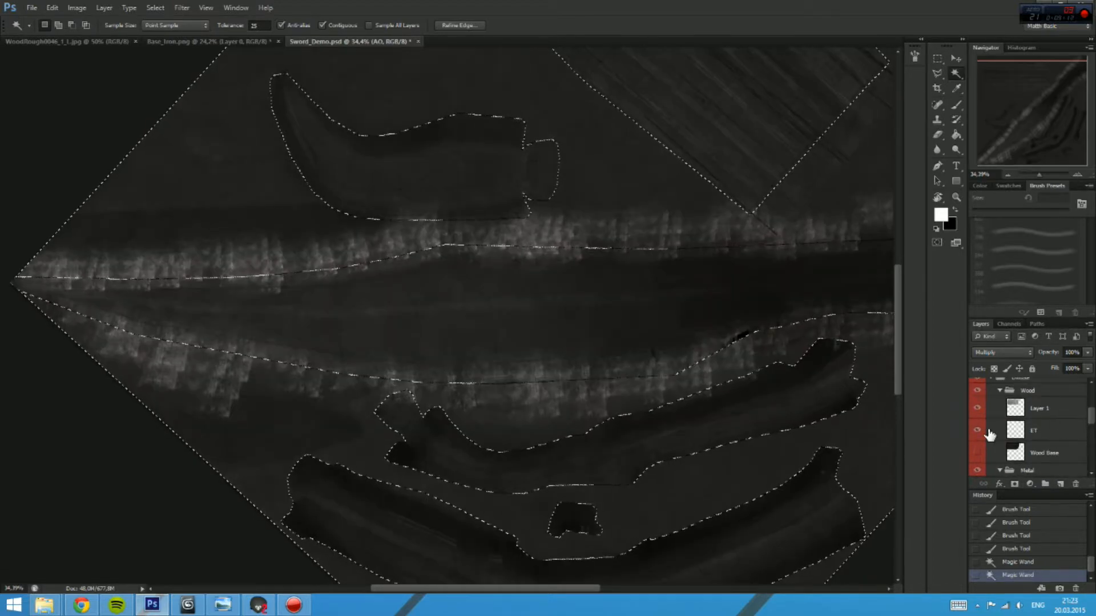
click(978, 453)
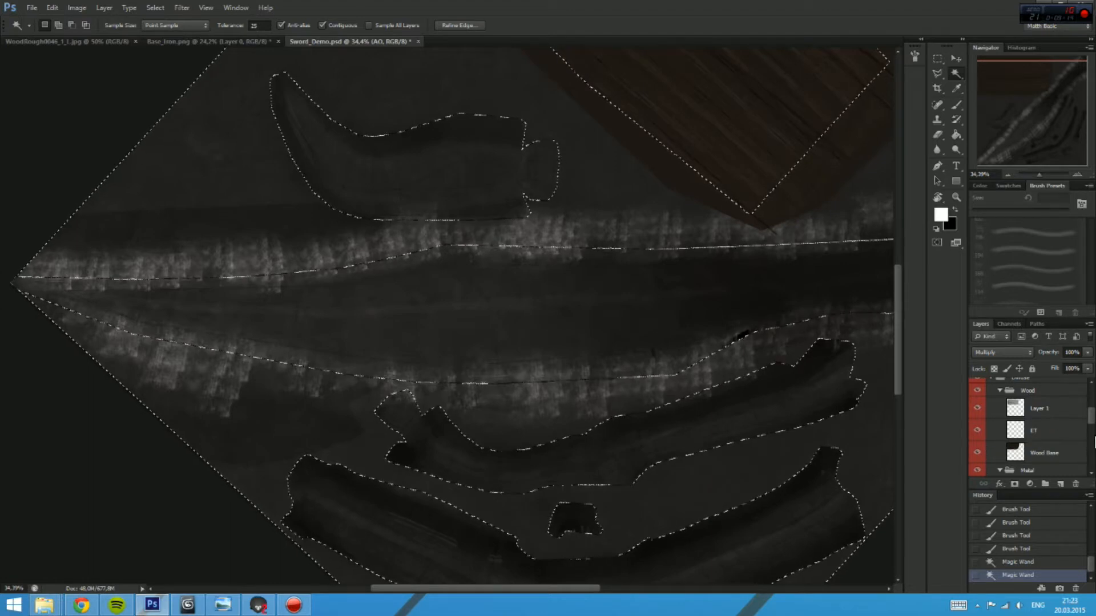
Step: Clear the scratches inside the selected area around the pieces on the ES layer and remove the selection
scroll(1092, 442, down, 4)
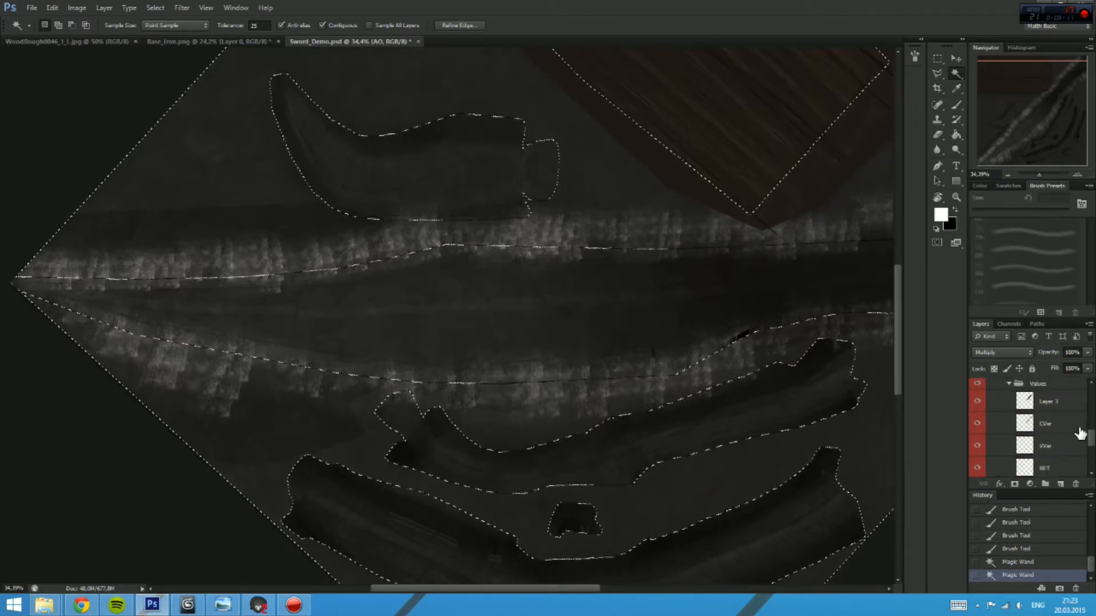
click(1007, 401)
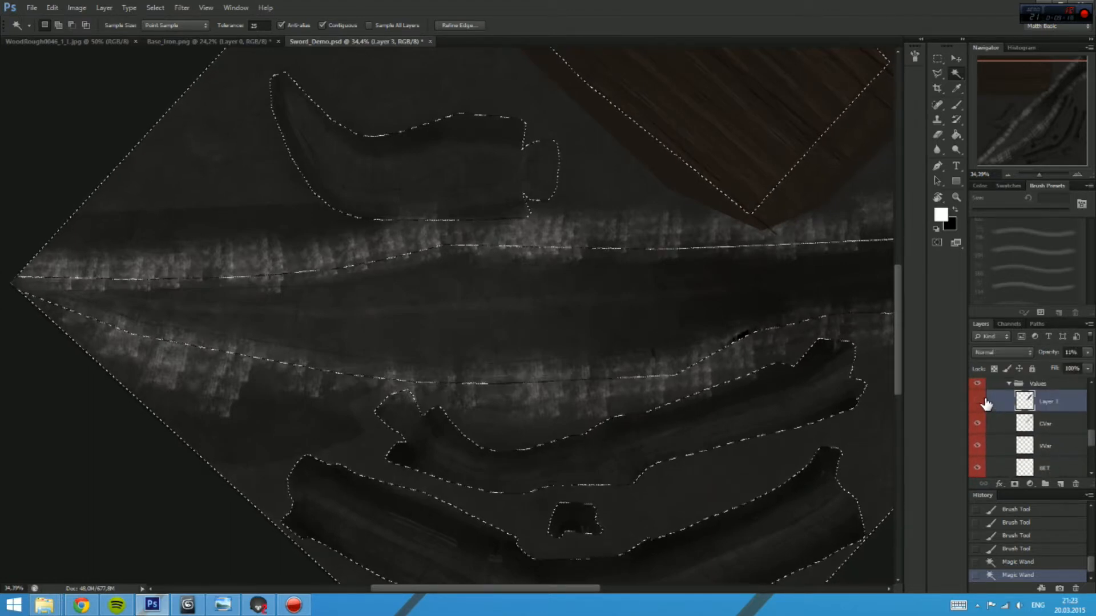
scroll(1090, 451, down, 2)
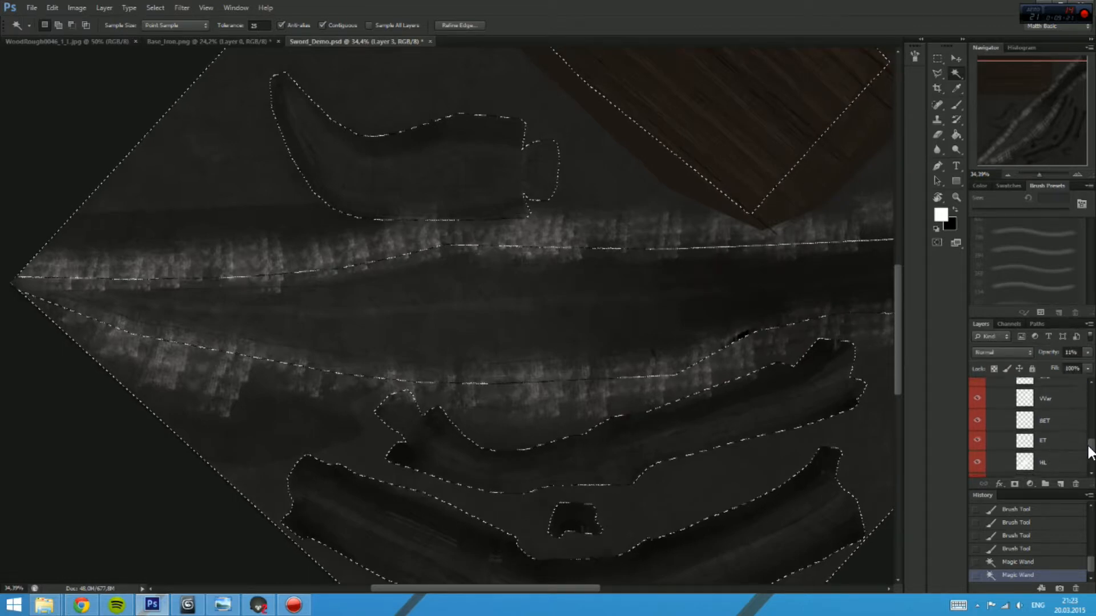
scroll(1090, 451, down, 2)
click(1050, 452)
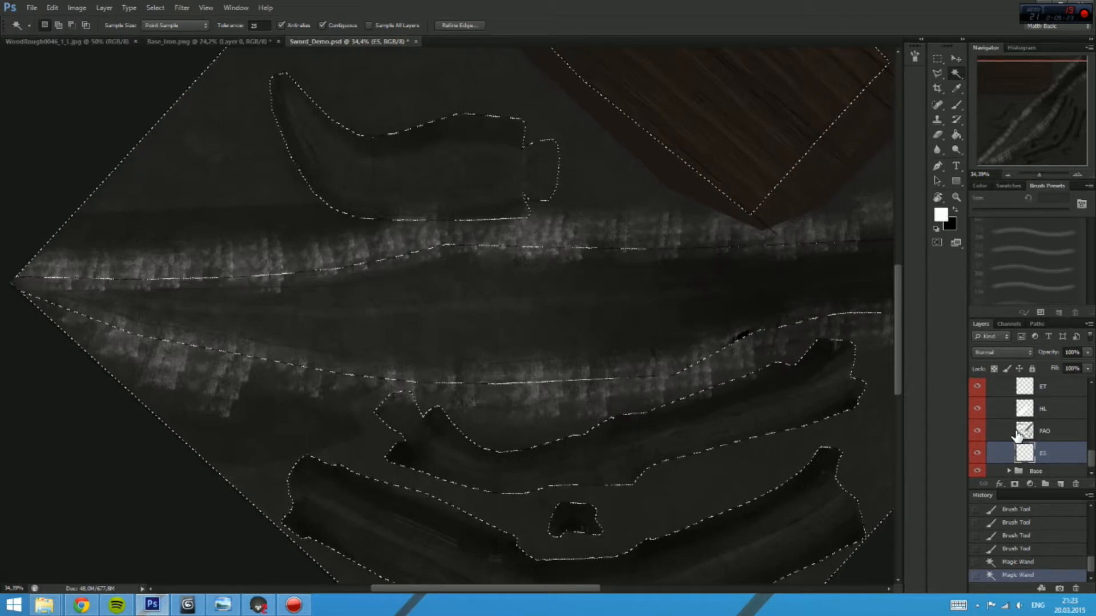
key(Delete)
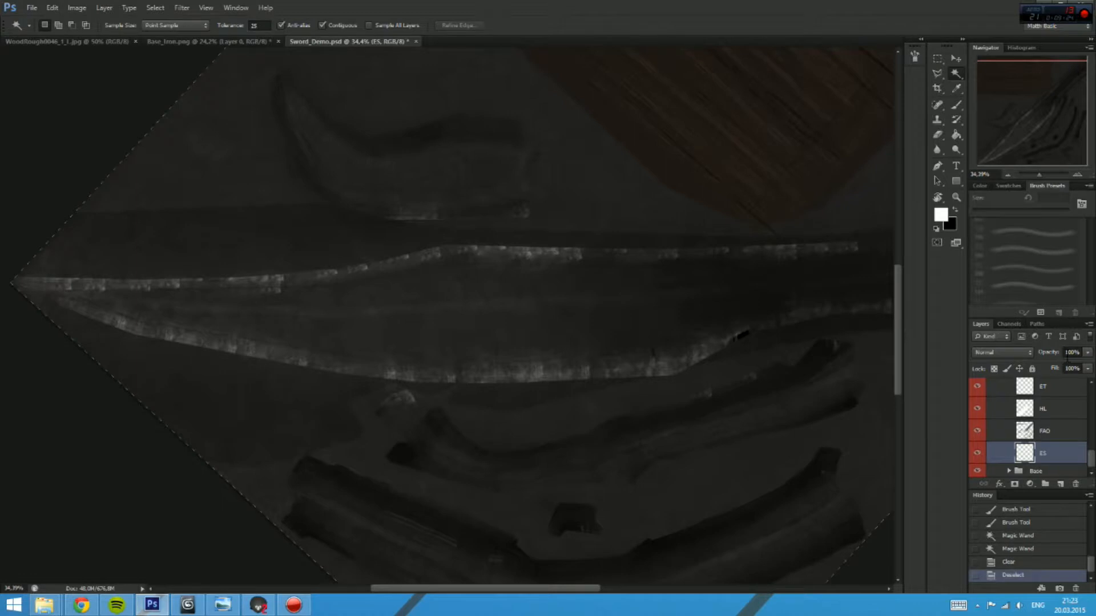
Step: Soften the inner side of the blade's edge scratches with a 200 px Eraser at 25% flow
key(e)
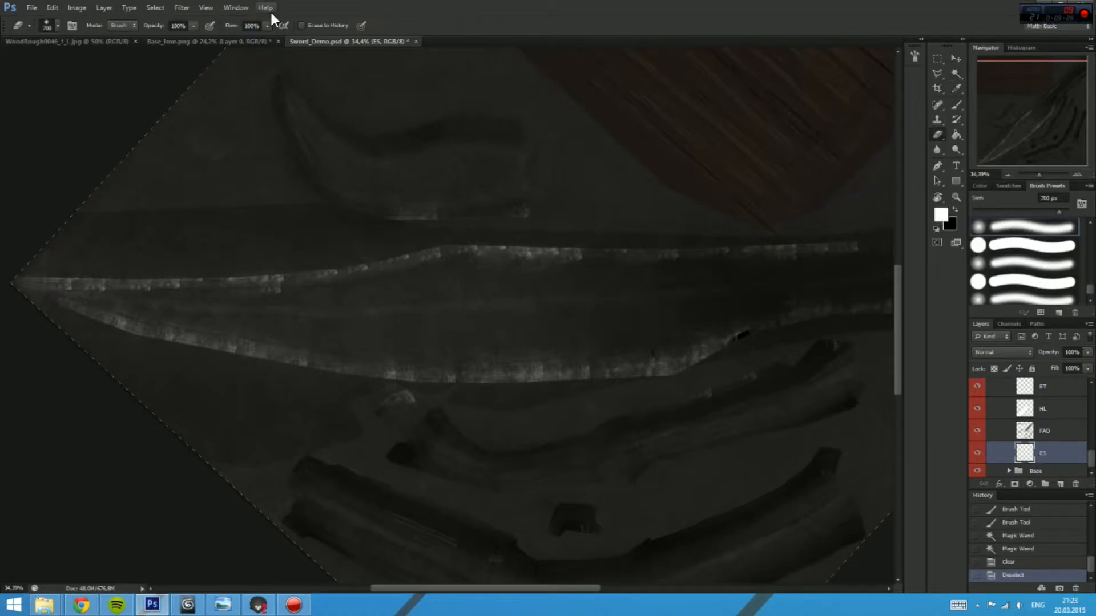
text(25)
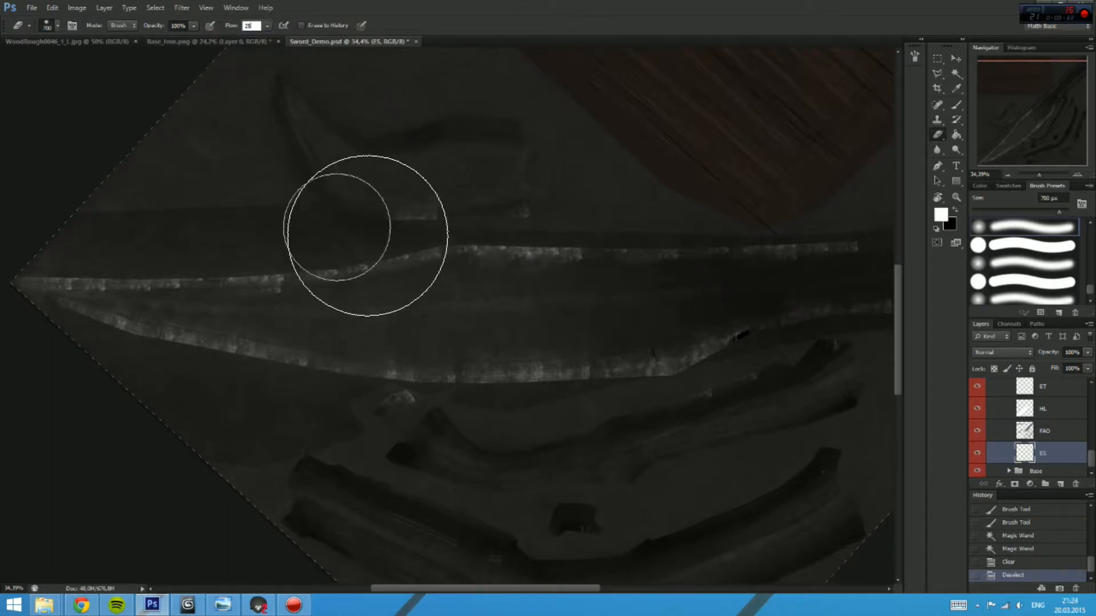
key(Return)
key(x)
key(bracketleft)
key(bracketleft)
key(bracketleft)
key(bracketleft)
key(bracketleft)
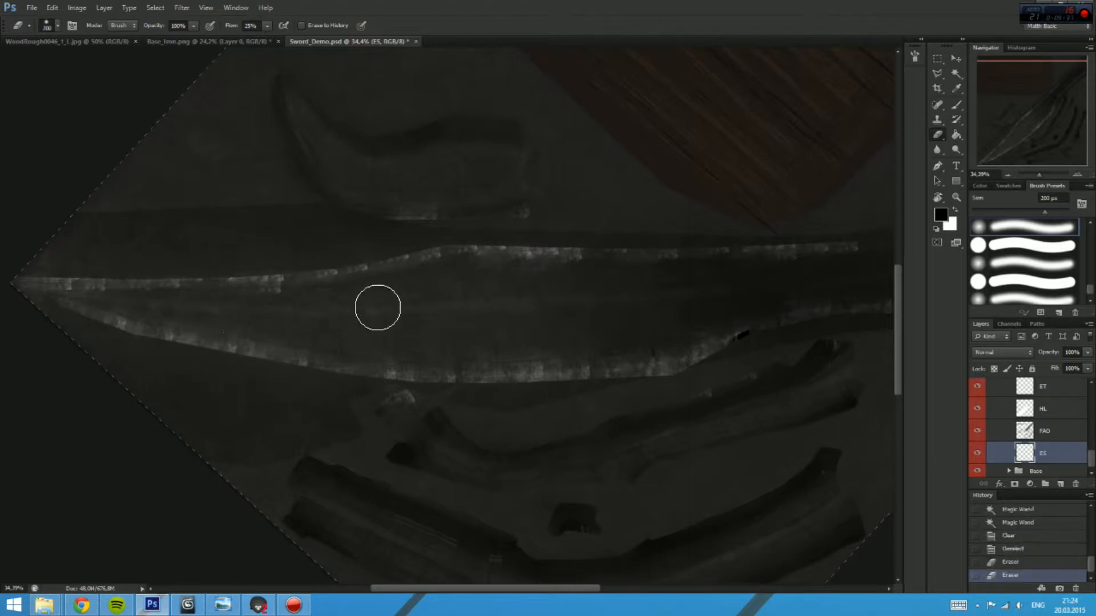
drag(360, 351, 514, 348)
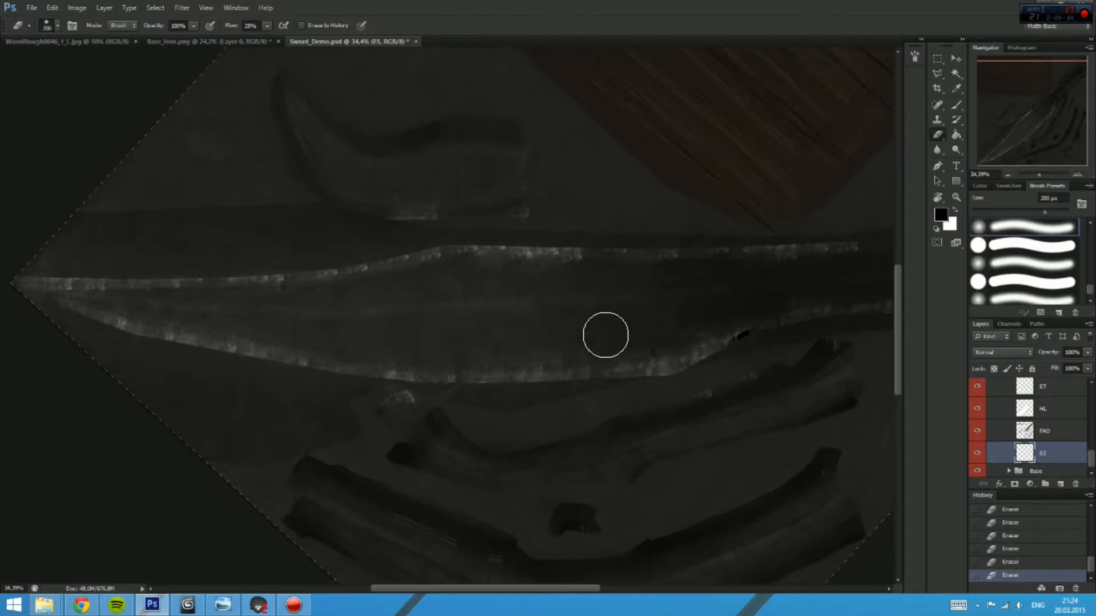
drag(606, 335, 479, 314)
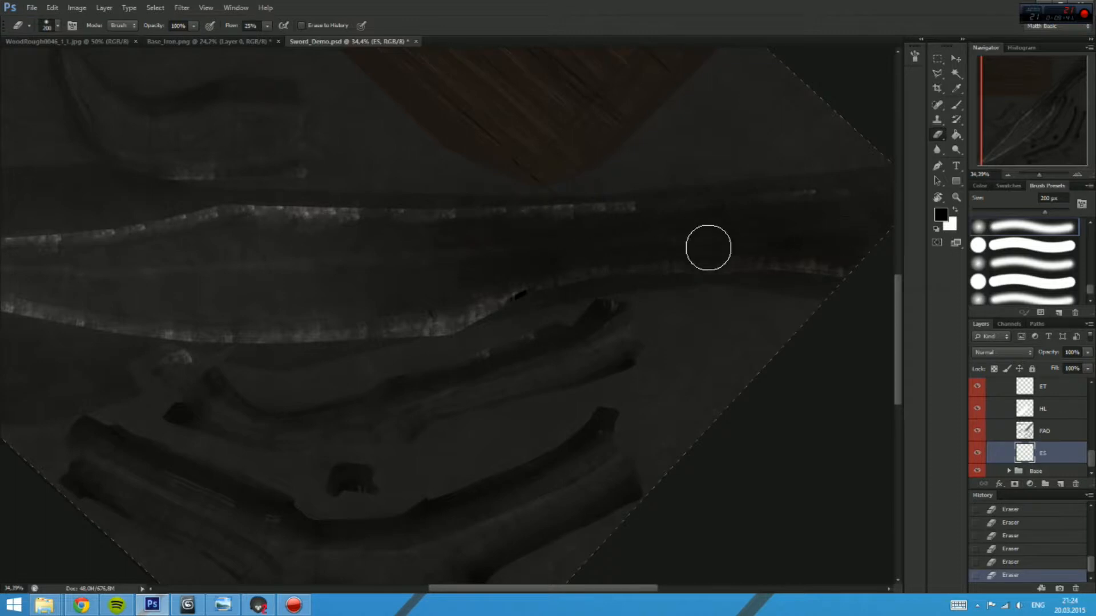
drag(329, 268, 516, 279)
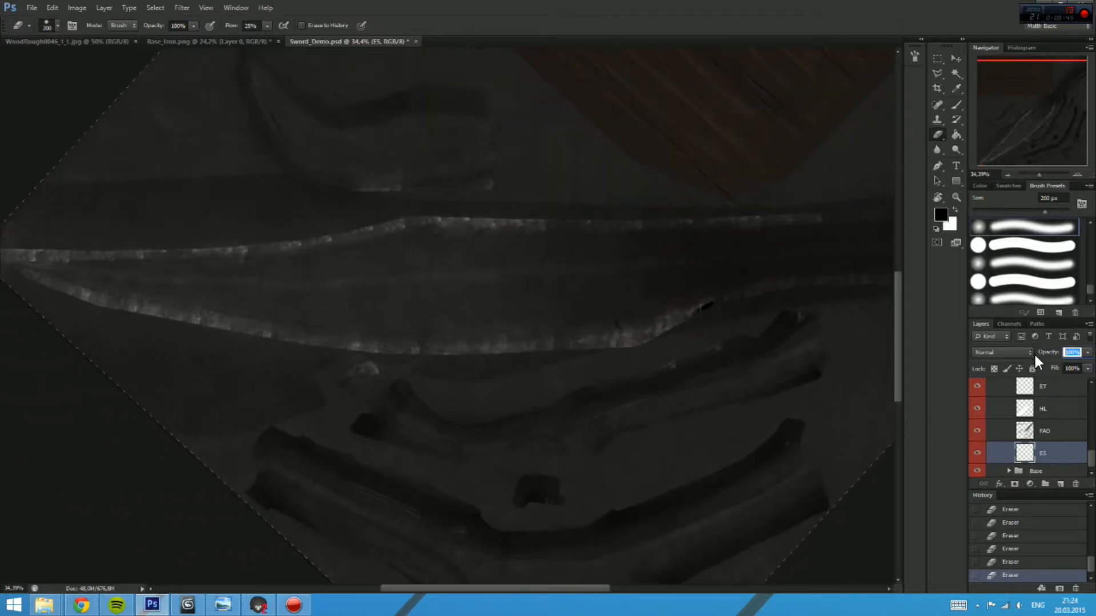
Step: Set the ES layer's opacity to 55% and the opacity of the Wood group's ET layer to 25%
text(55)
key(Return)
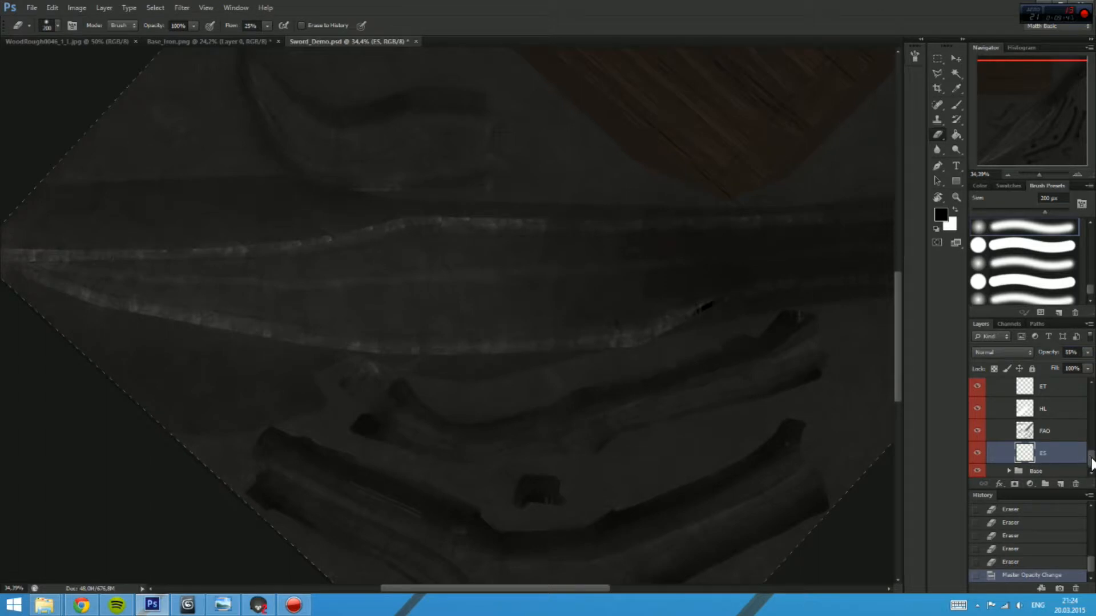
drag(1091, 462, 1091, 401)
drag(737, 316, 799, 334)
drag(696, 313, 664, 291)
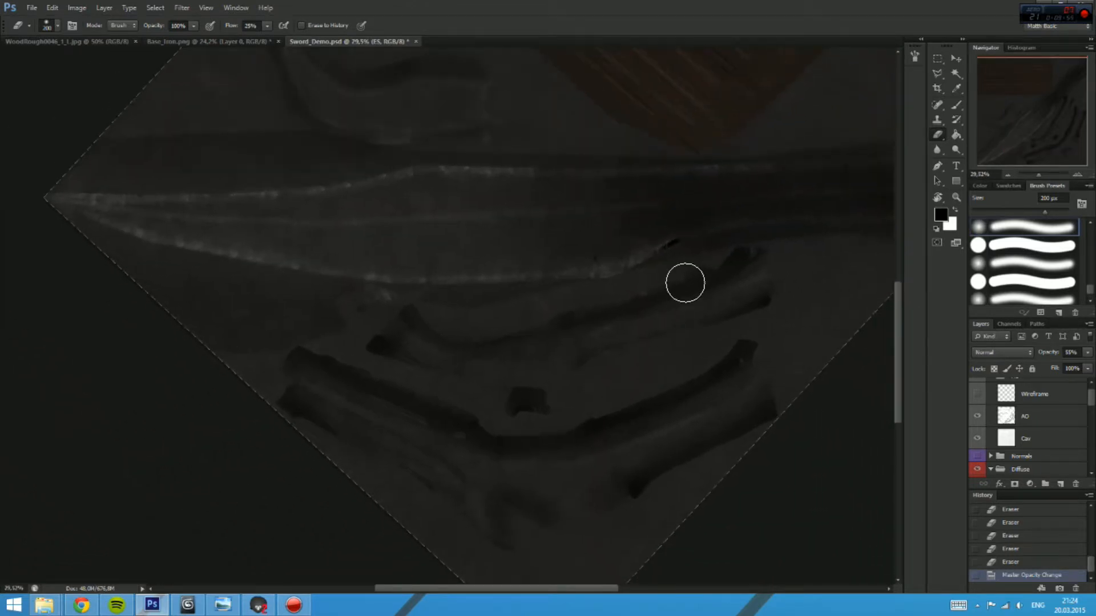
scroll(1044, 416, down, 3)
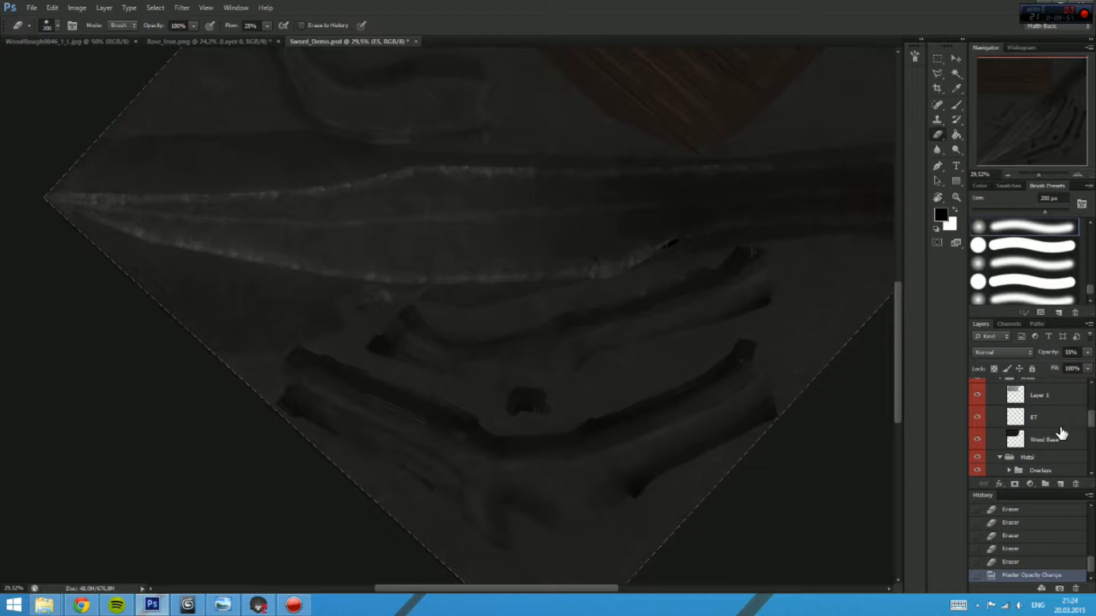
click(1062, 417)
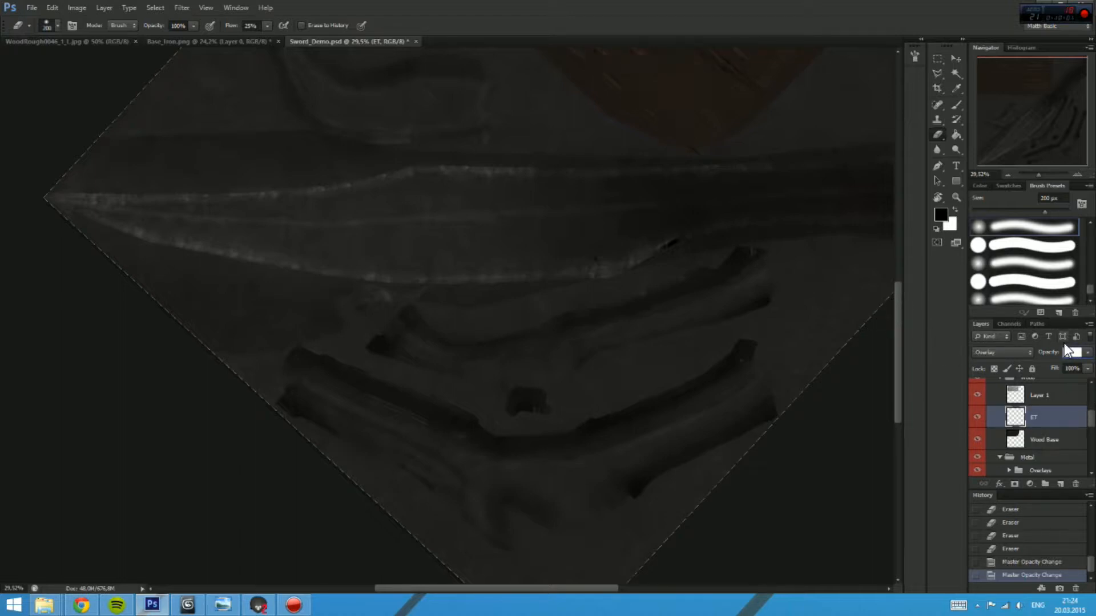
Step: Rename Layer 3 in the Metal group's Values folder as Rust/Gradient
scroll(1061, 434, down, 3)
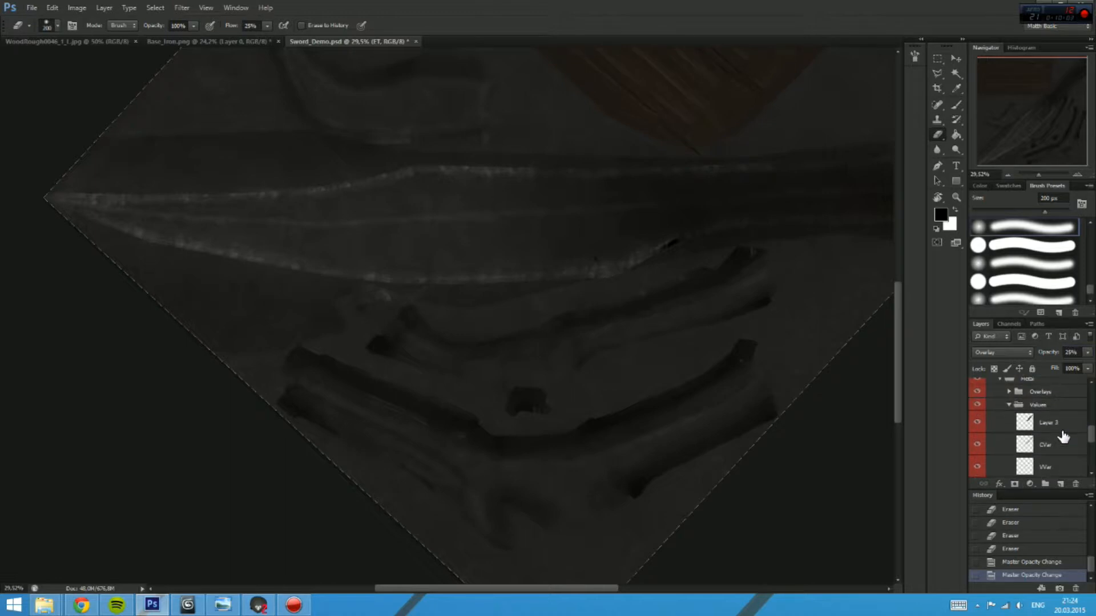
scroll(1061, 433, down, 1)
double_click(1051, 397)
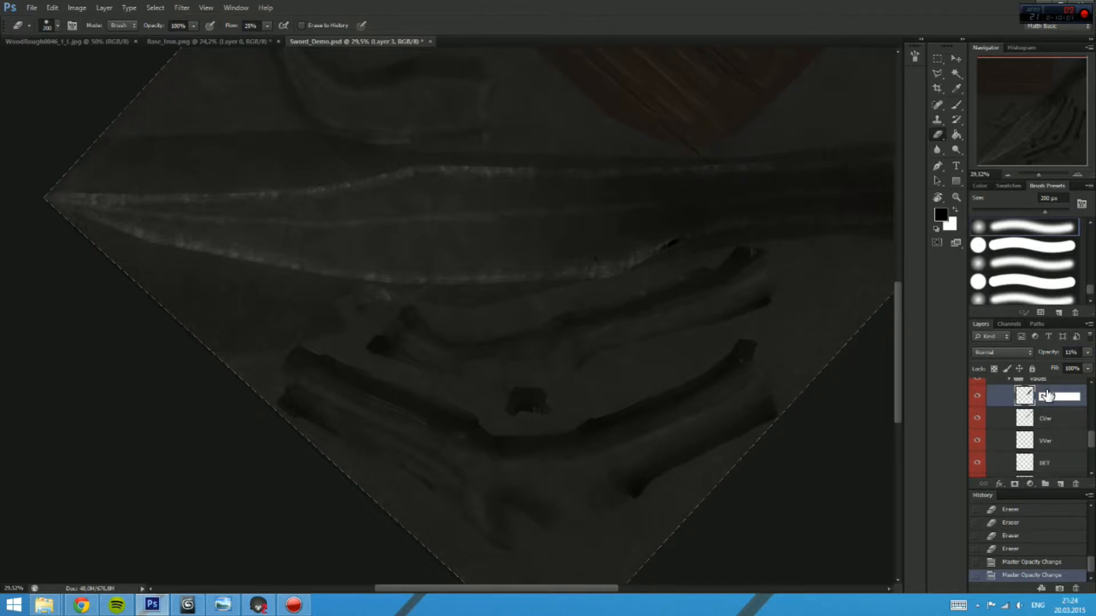
key(Return)
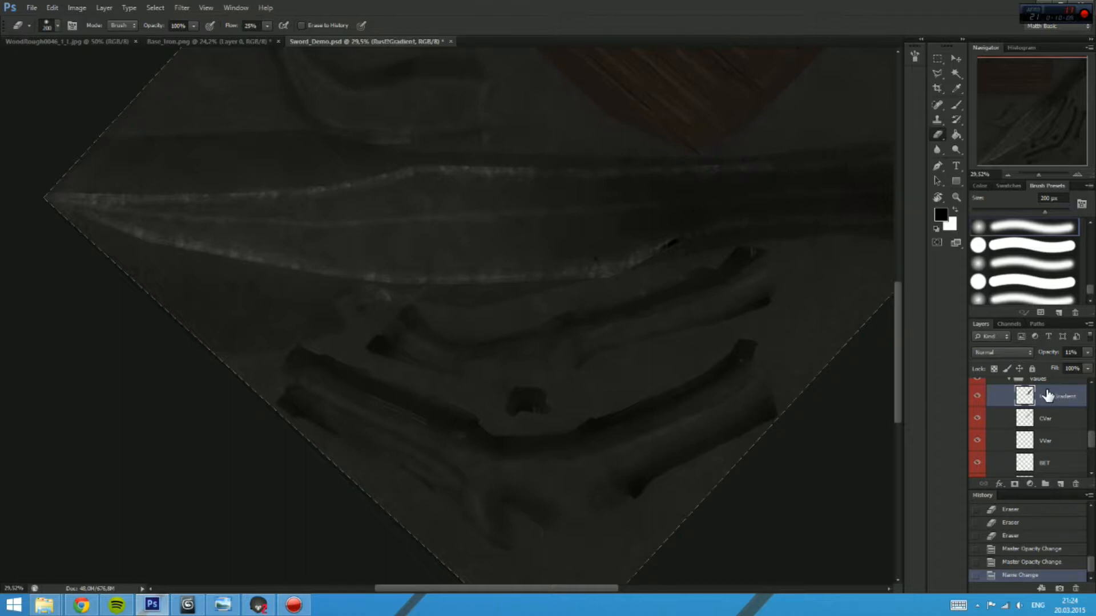
Step: Set the opacity of the ET layer in the metal Values group to 35% and save the document
click(1077, 438)
scroll(1070, 451, down, 4)
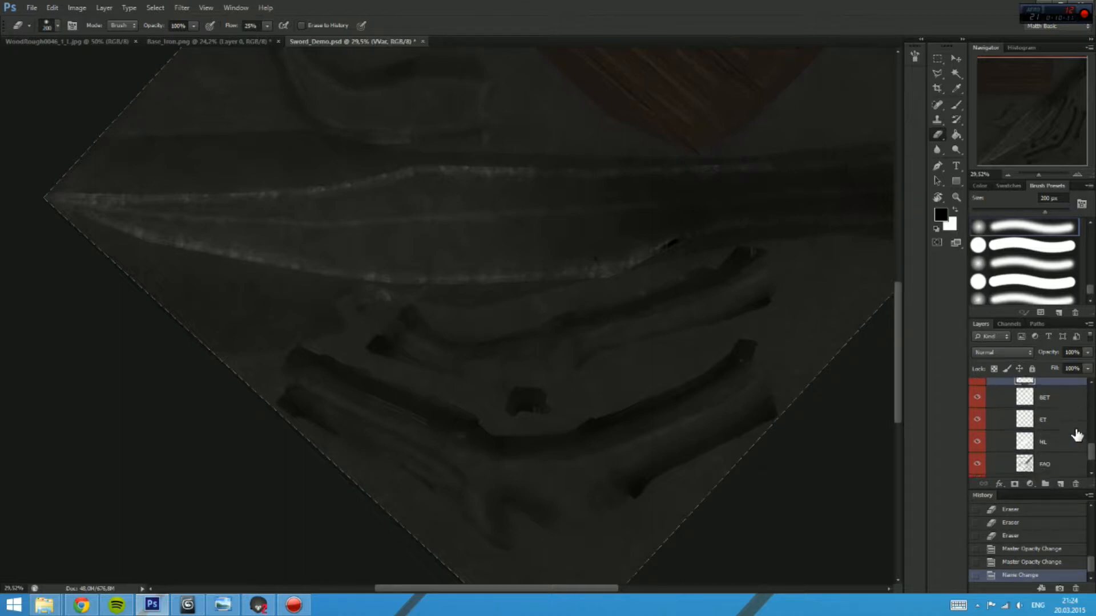
scroll(1064, 466, down, 1)
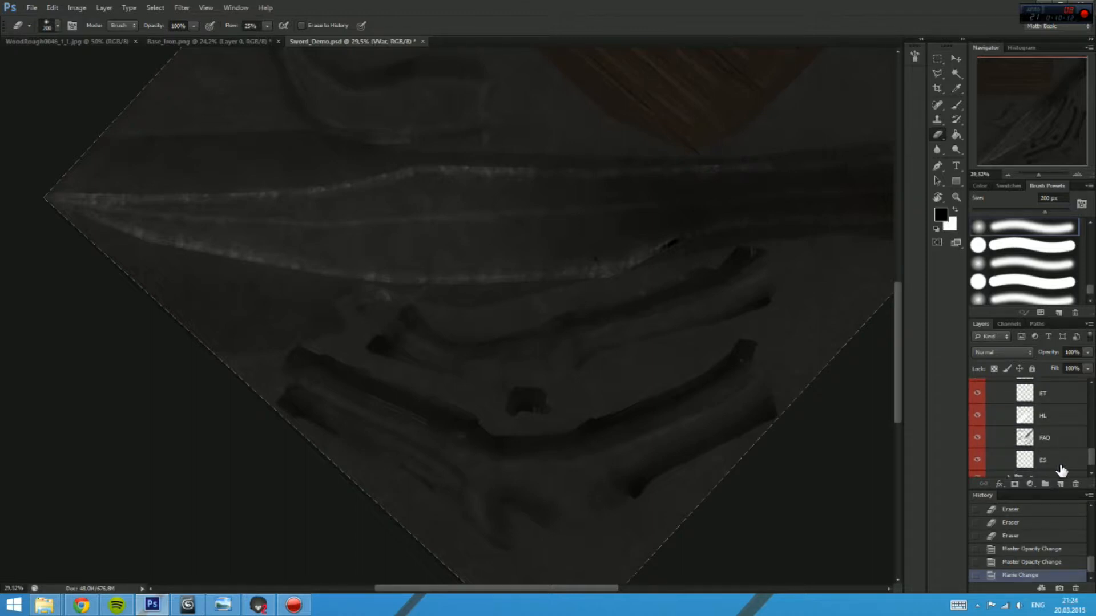
click(1044, 395)
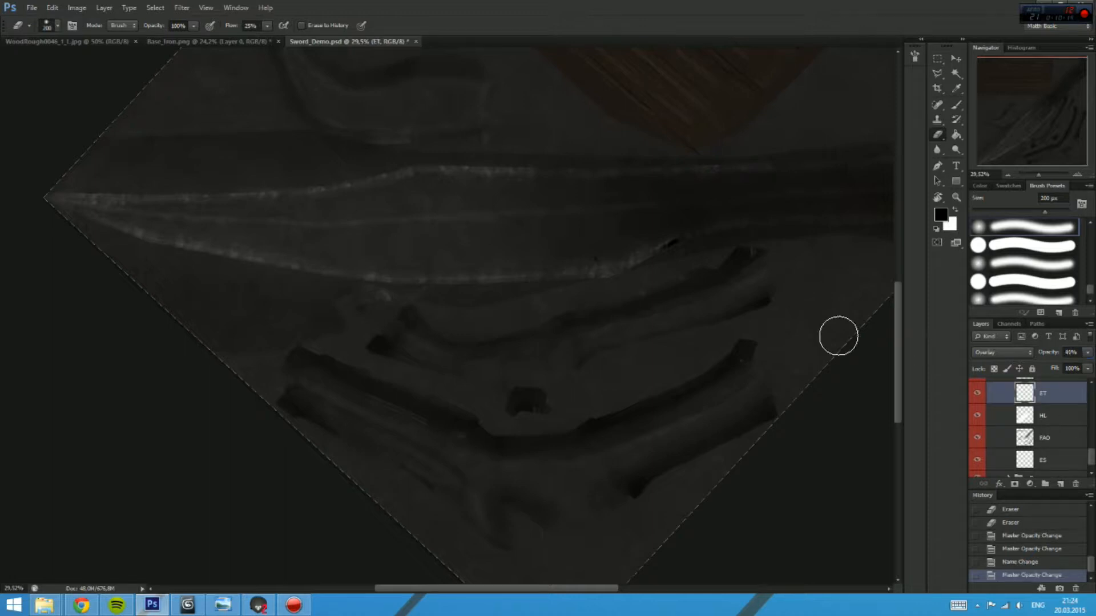
text(35)
key(Return)
drag(607, 126, 550, 330)
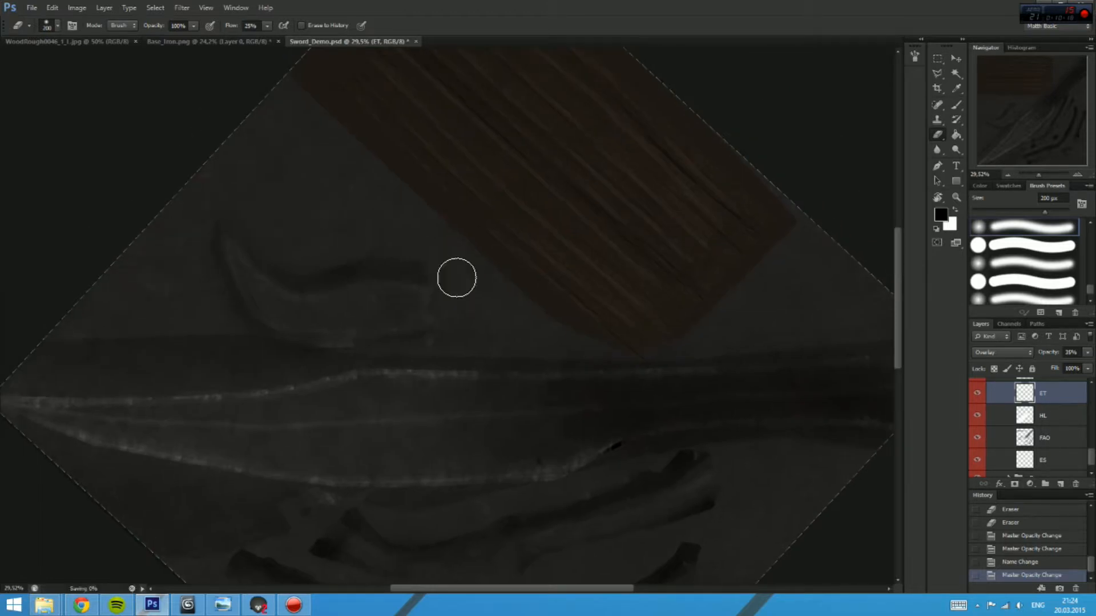
Step: Save a Targa copy of the texture, replacing the existing Sword_Demo_Diffuse.tga
click(31, 8)
click(82, 149)
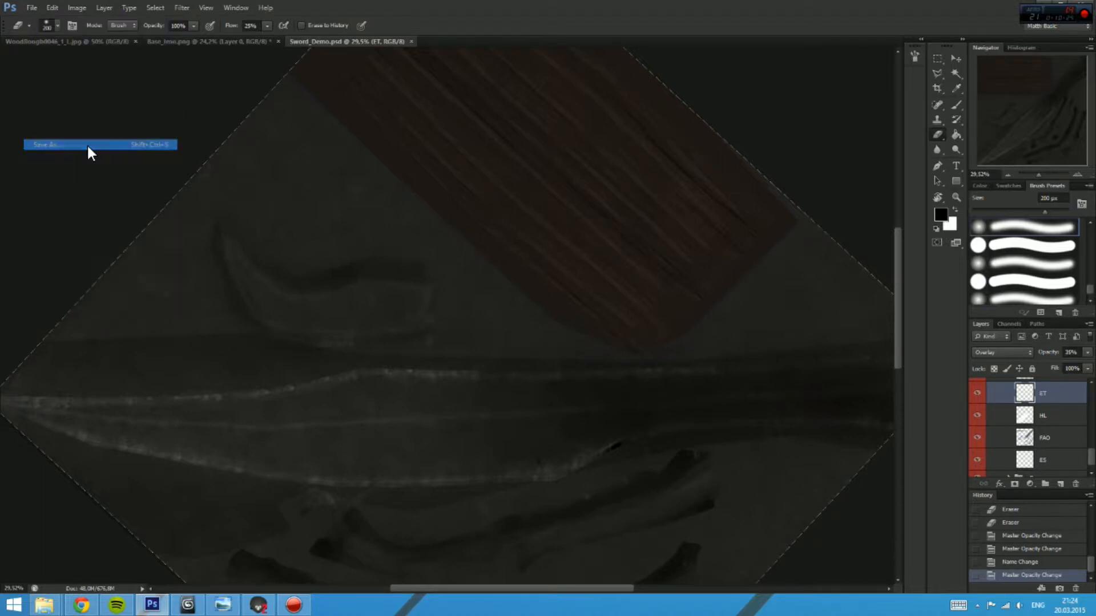
click(197, 329)
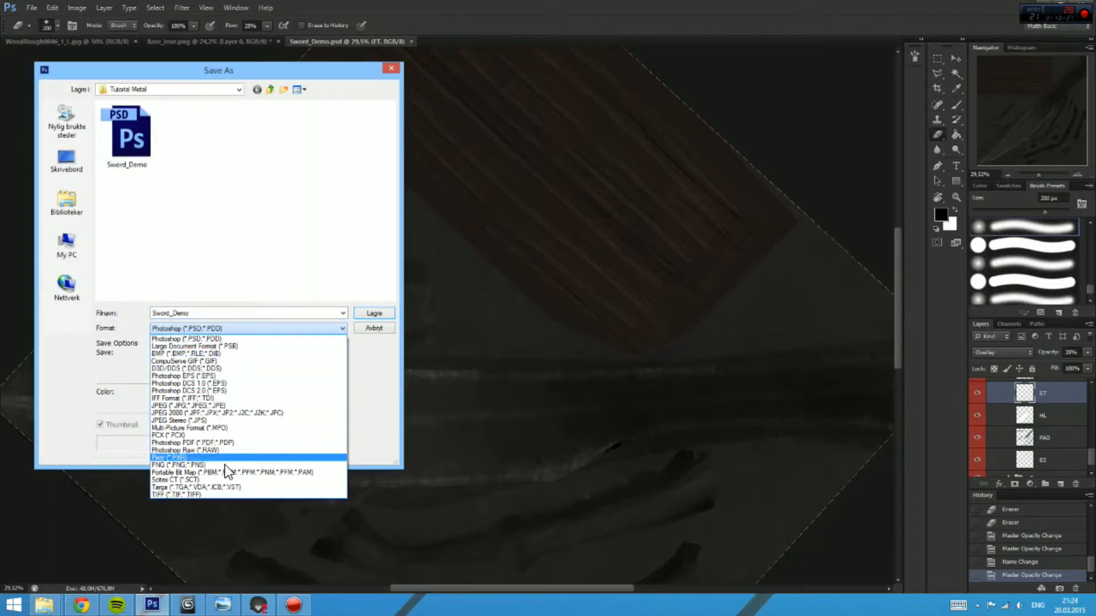
click(229, 487)
double_click(137, 171)
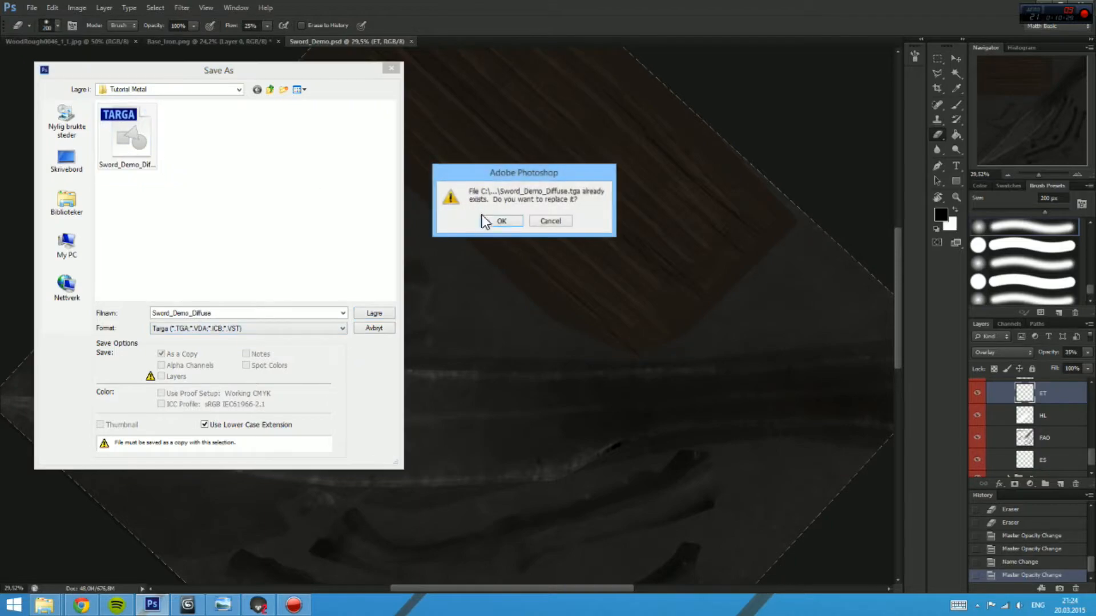
click(482, 220)
click(576, 210)
Step: Switch to 3ds Max and examine the updated texture on both sides of the sword, from handle to blade
click(188, 605)
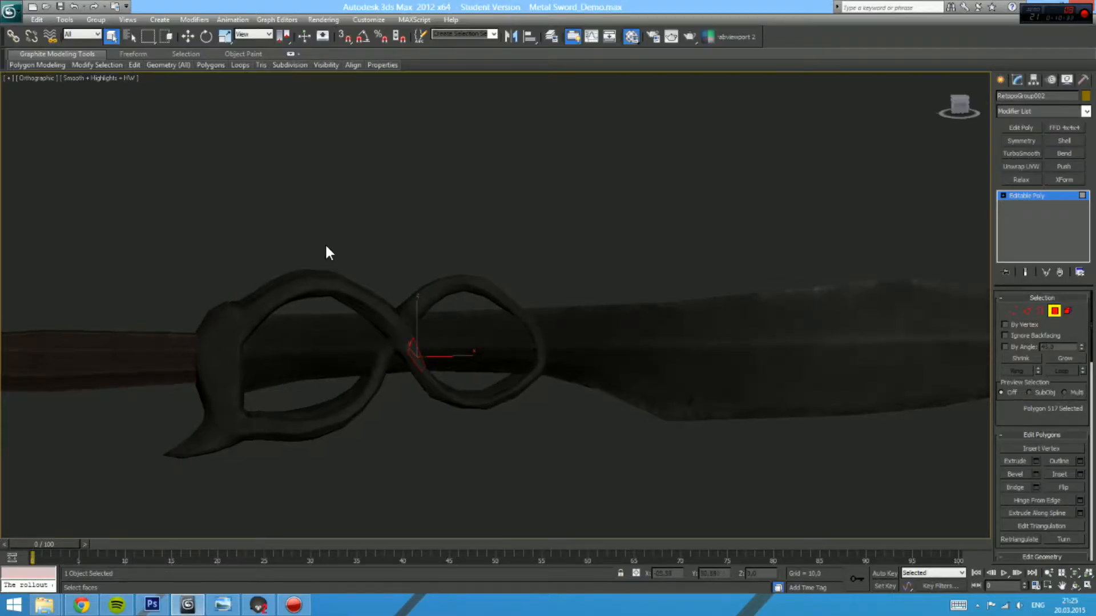
drag(326, 249, 489, 316)
scroll(492, 293, up, 6)
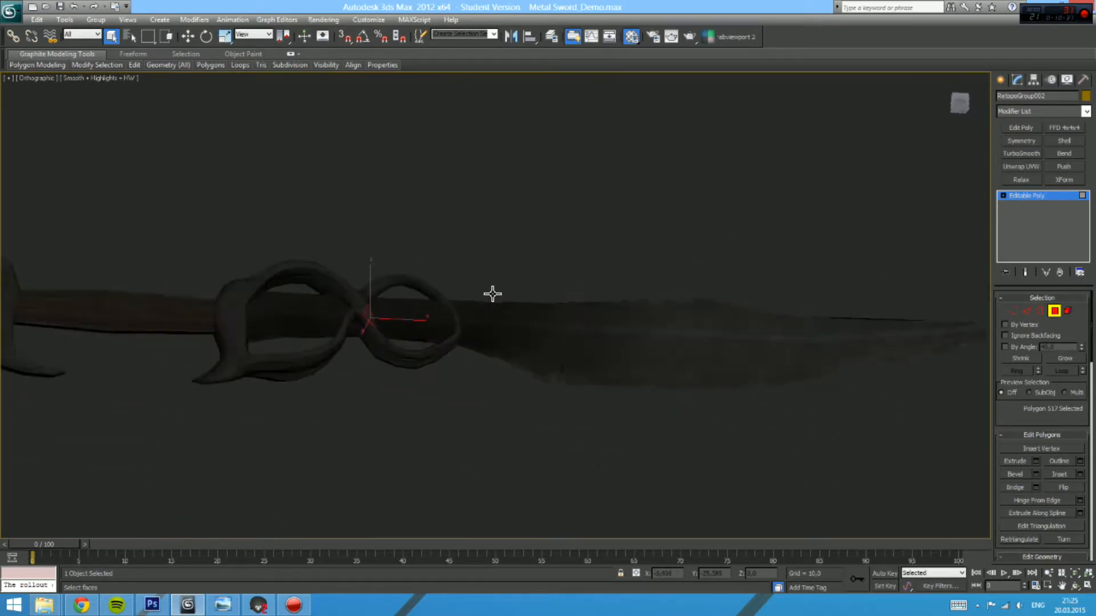
drag(672, 331, 478, 334)
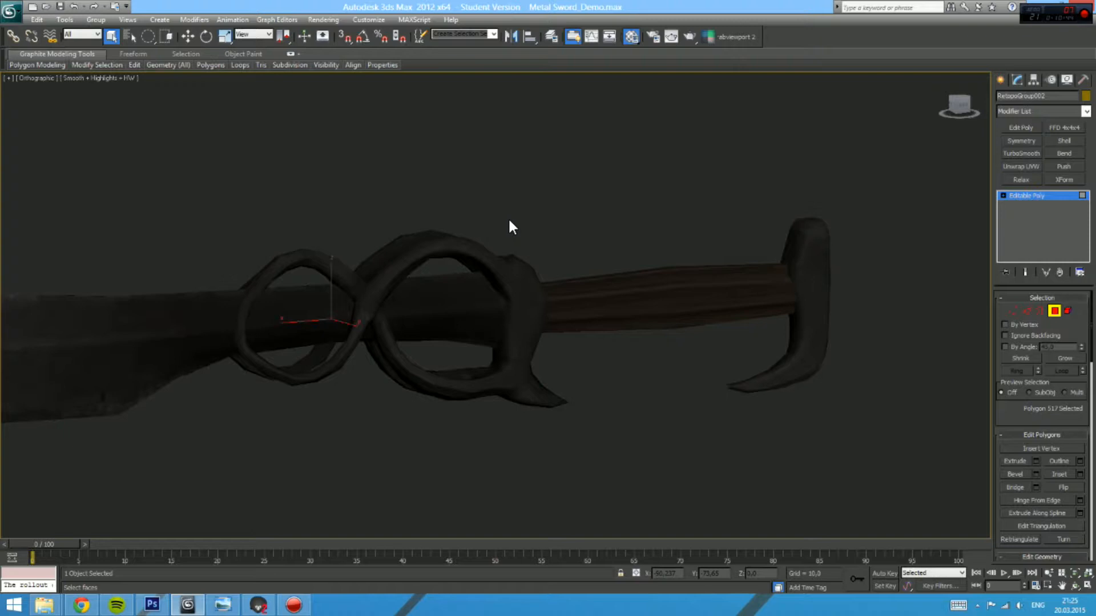
drag(511, 227, 932, 284)
scroll(654, 292, up, 3)
scroll(486, 315, down, 3)
scroll(932, 283, down, 4)
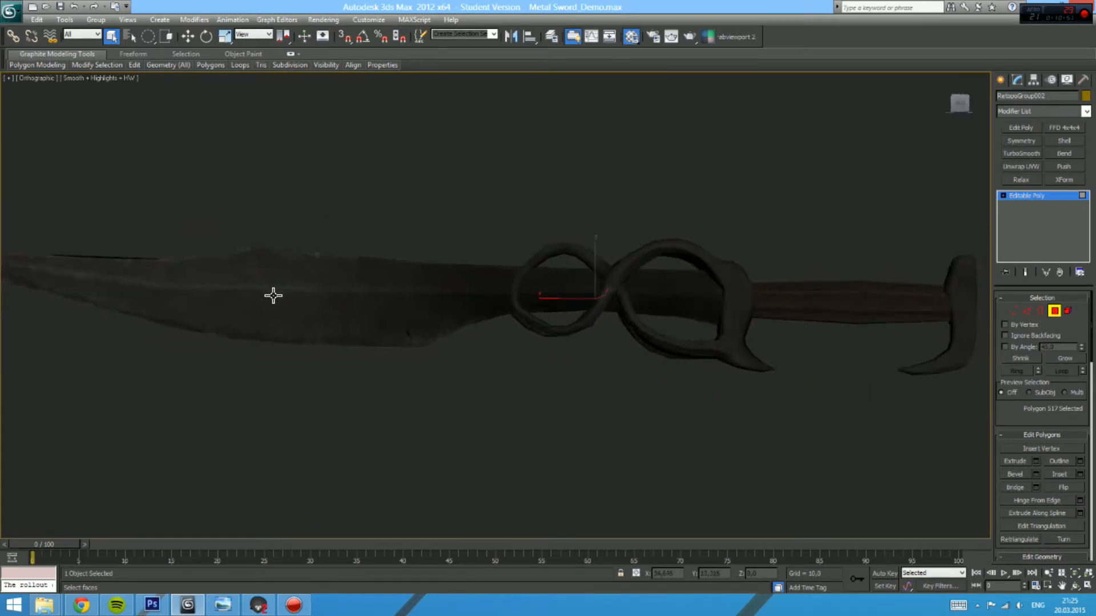
drag(274, 295, 343, 260)
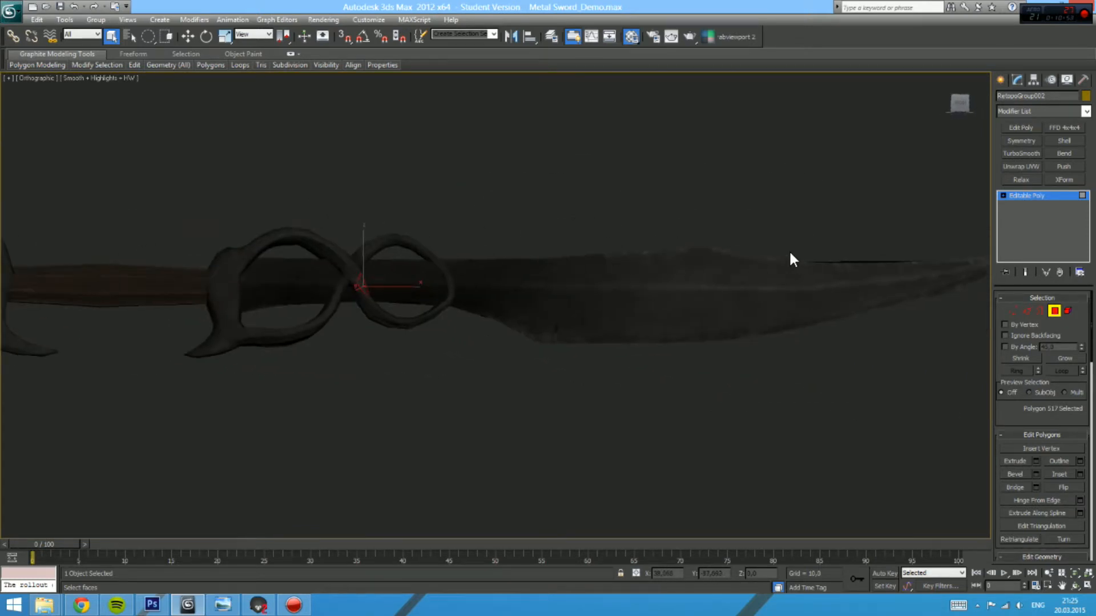
Step: Inspect the edge scratches and the dark seam along the blade's upper edge near the tip up close
scroll(792, 259, down, 3)
drag(771, 259, 440, 348)
click(684, 270)
scroll(650, 305, up, 5)
scroll(440, 348, up, 2)
drag(584, 301, 392, 230)
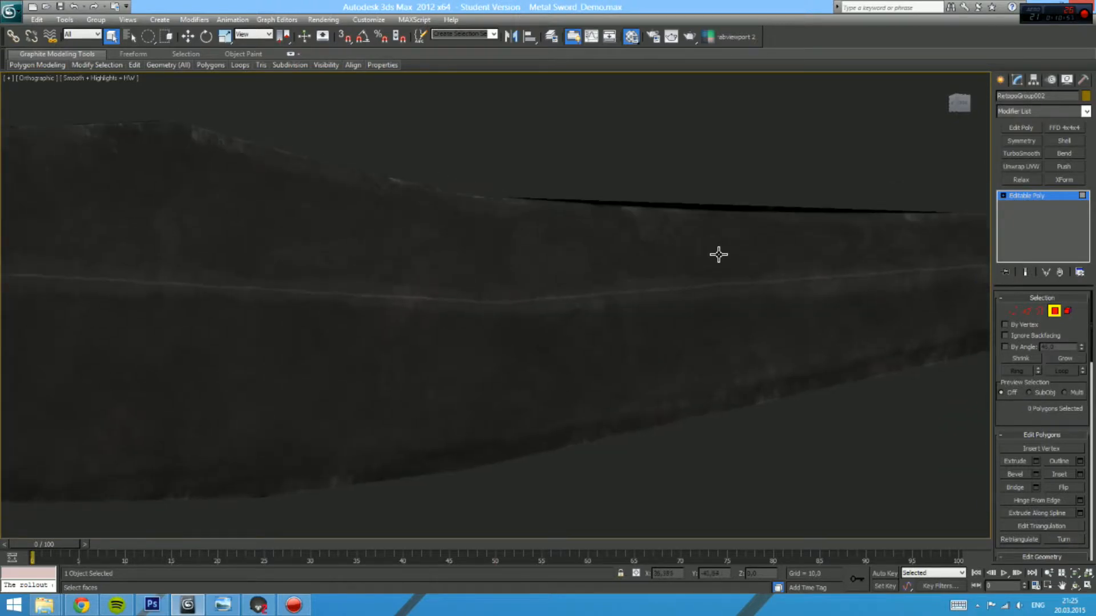
drag(509, 354, 592, 299)
scroll(591, 299, down, 5)
drag(890, 286, 498, 277)
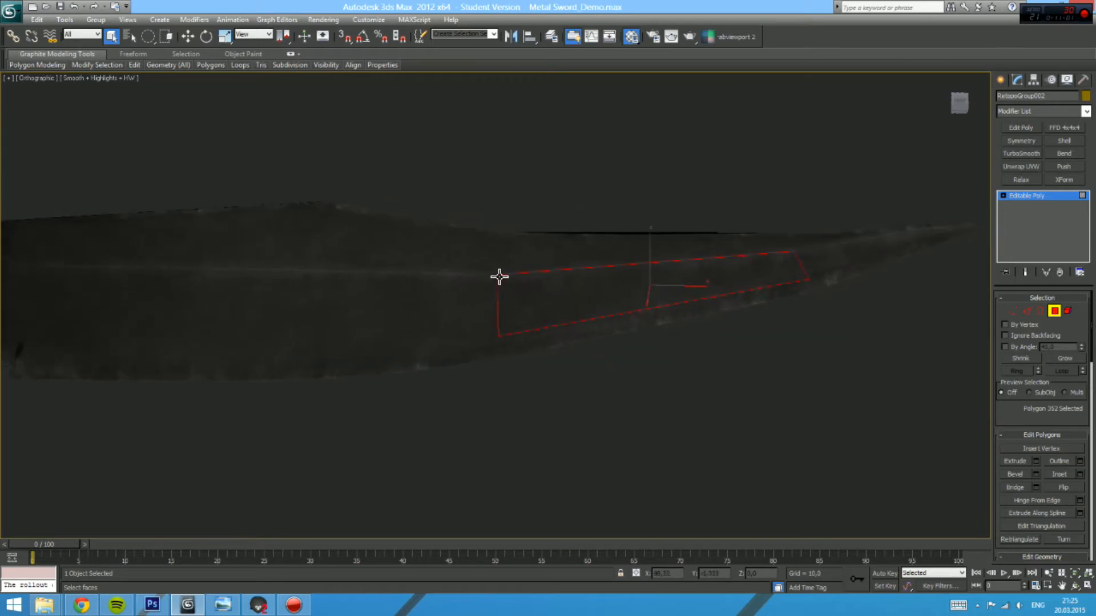
drag(701, 254, 864, 294)
drag(543, 266, 283, 277)
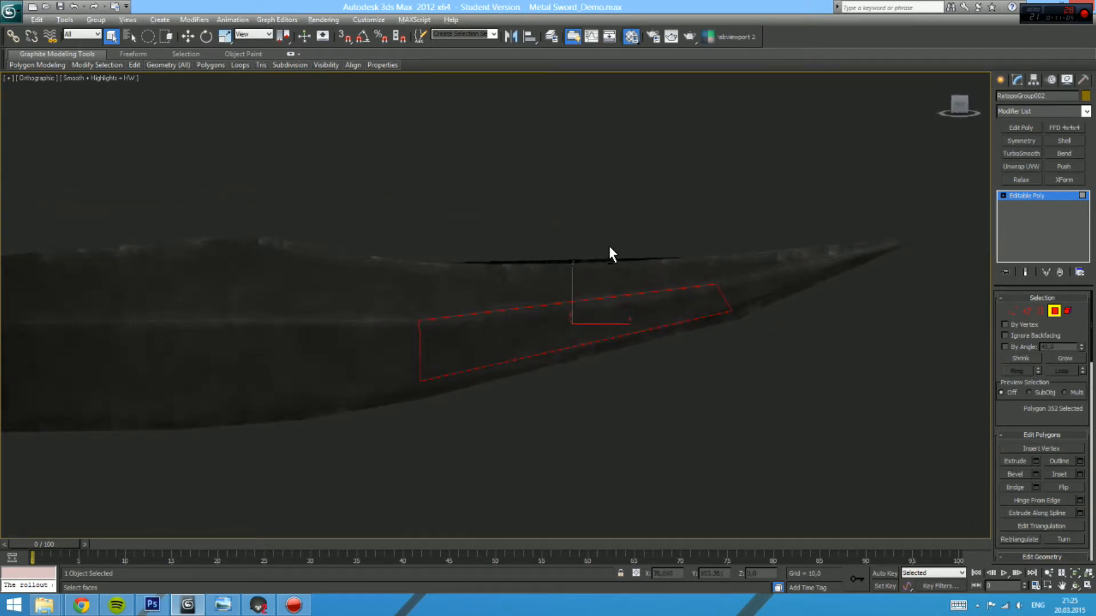
Step: Examine the metal texture along the sword from the blade tip back to the looped guard
drag(610, 254, 612, 238)
drag(329, 245, 697, 250)
drag(621, 253, 854, 266)
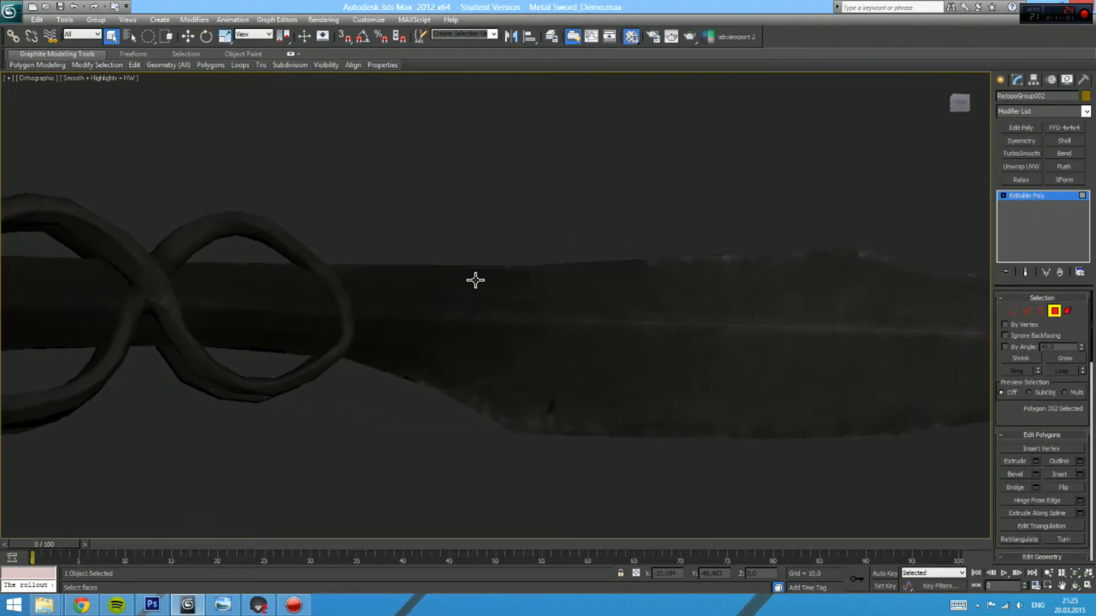
drag(502, 280, 985, 262)
click(548, 218)
key(z)
scroll(522, 238, down, 5)
drag(522, 238, 456, 240)
scroll(445, 257, down, 5)
drag(384, 305, 434, 333)
scroll(571, 337, down, 5)
drag(725, 337, 402, 352)
Step: Switch back to Photoshop and set the opacity of the ES layer to 75%
click(147, 607)
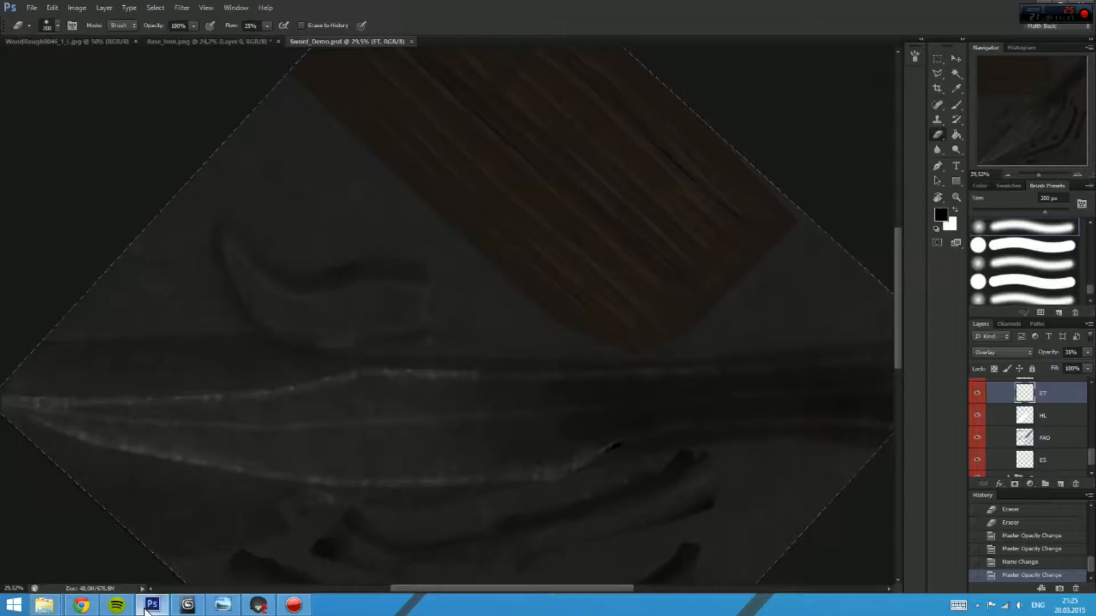
drag(565, 425, 545, 337)
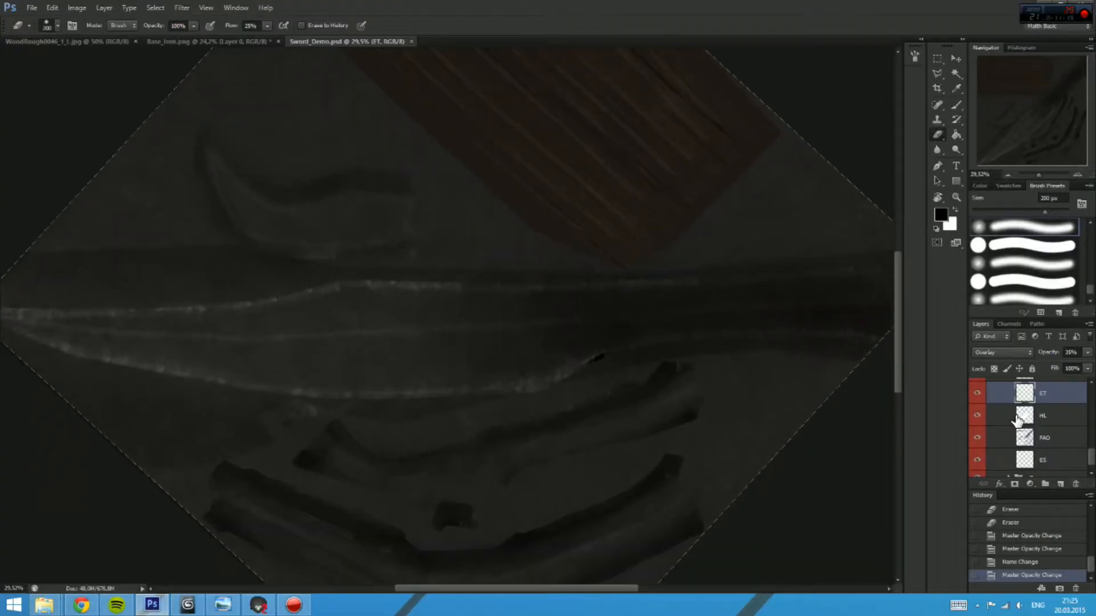
scroll(1046, 432, down, 1)
drag(465, 355, 859, 343)
drag(1076, 353, 1039, 355)
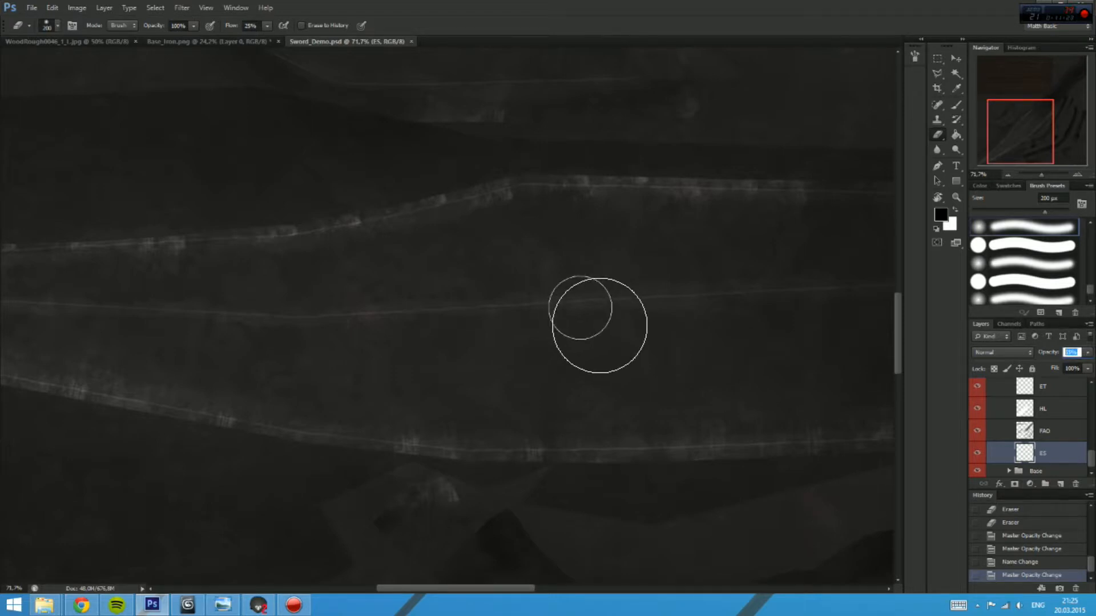
text(75)
key(Return)
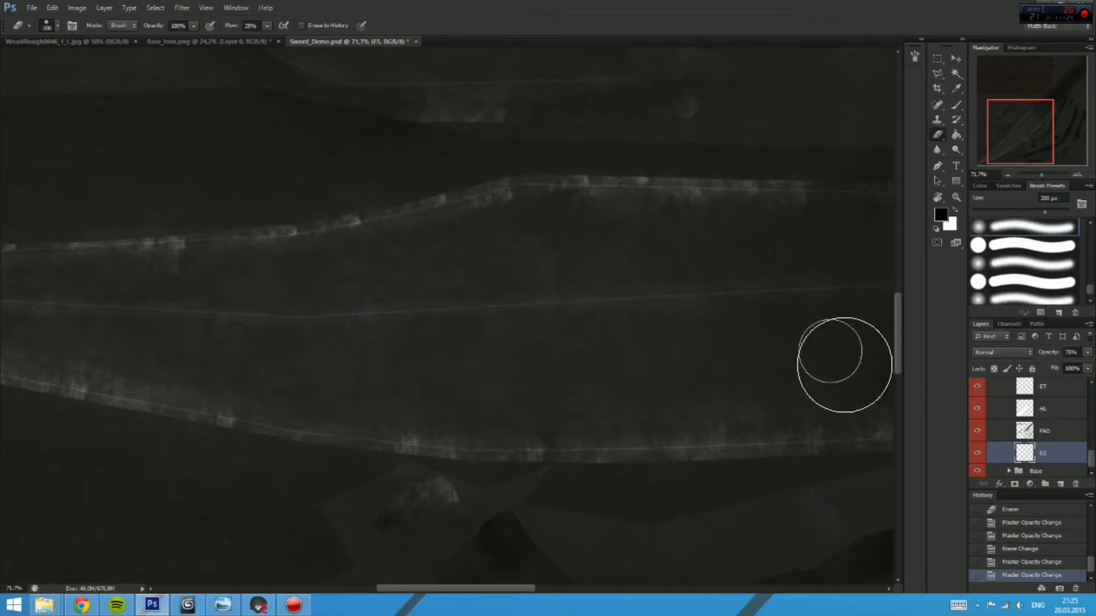
Step: Duplicate the ES layer and apply a Gaussian Blur to the copy
drag(1061, 488, 1059, 484)
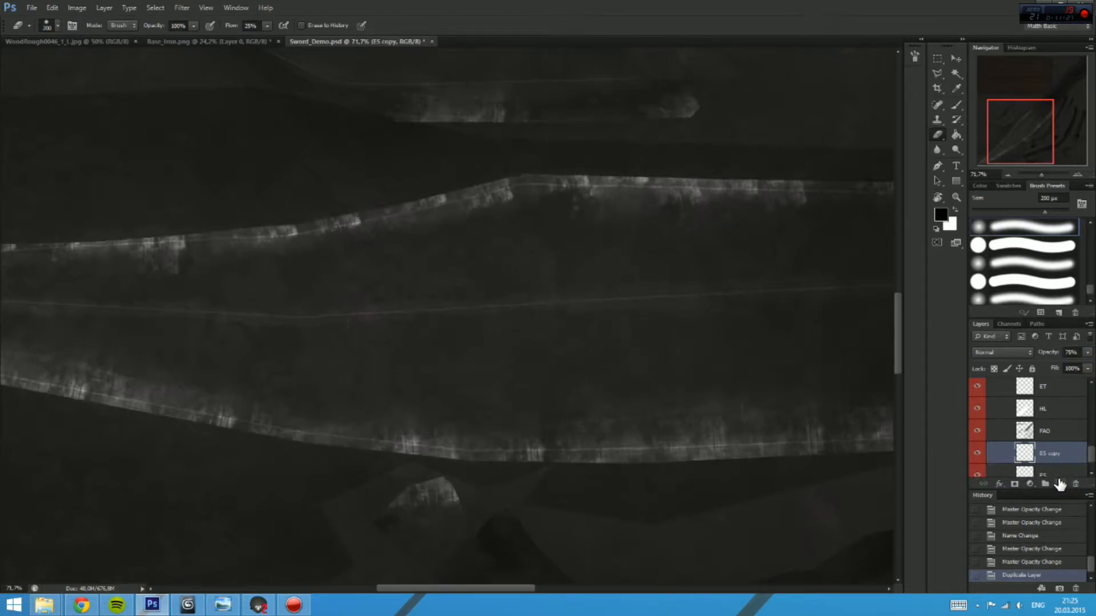
click(181, 8)
mouse_move(204, 121)
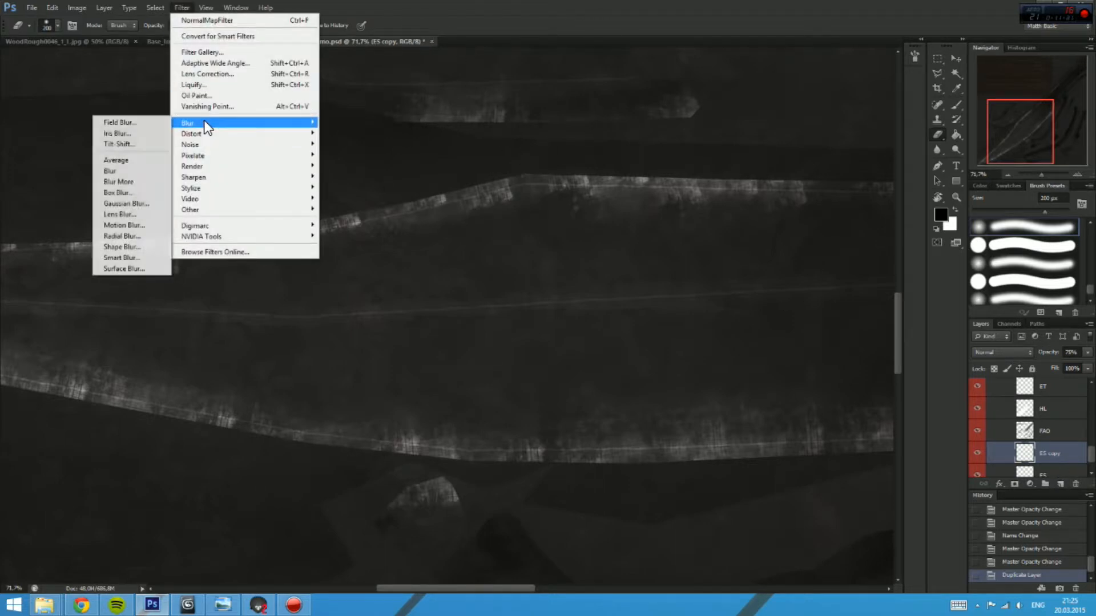
click(126, 204)
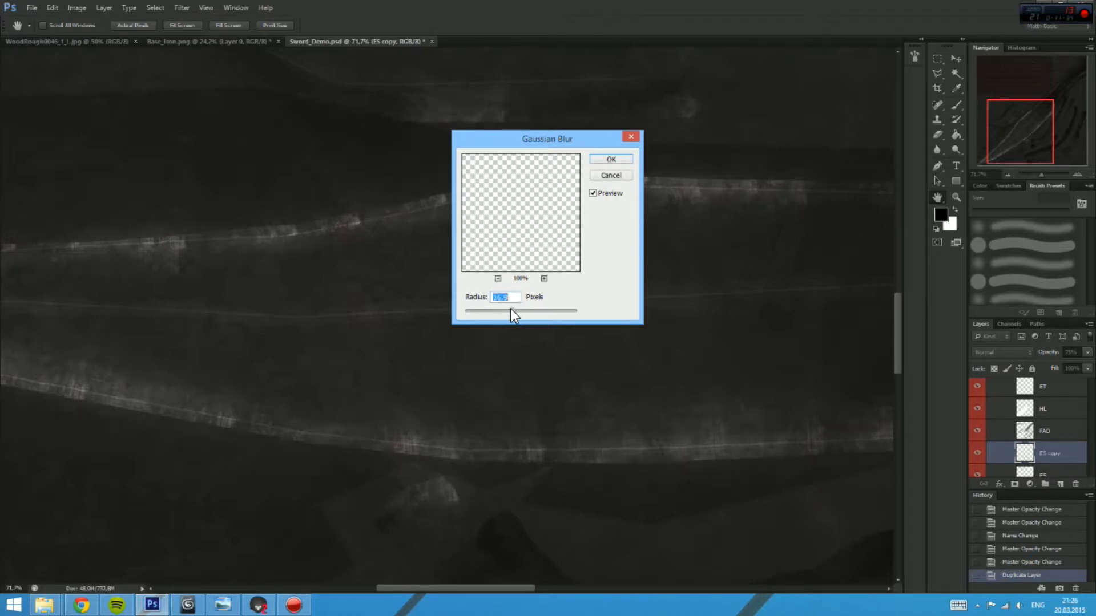
click(609, 160)
key(e)
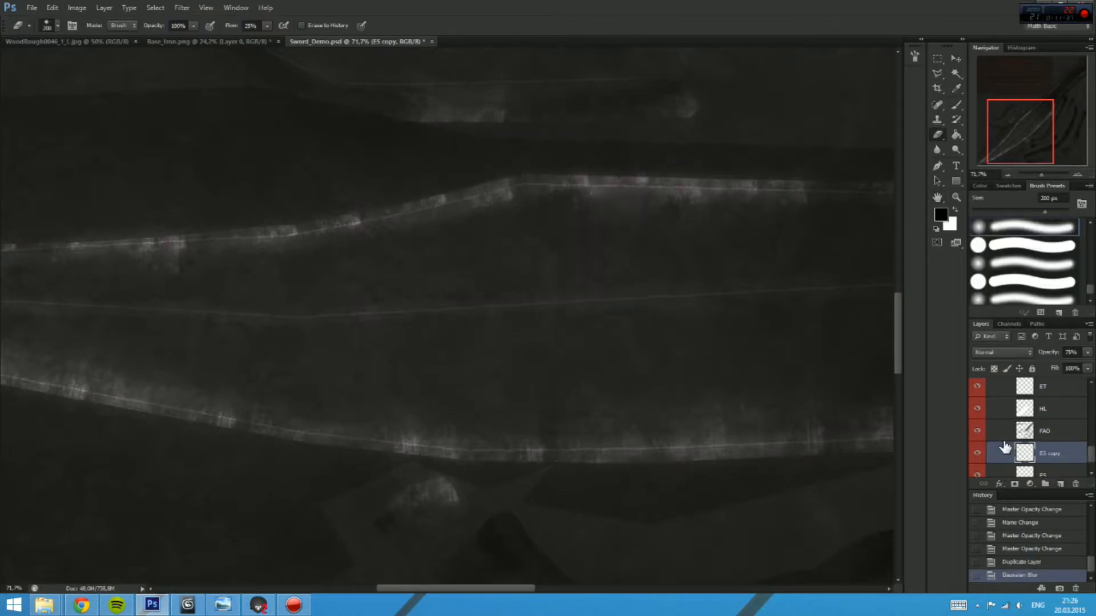
Step: Compare the blade's edges with and without the blurred ES copy, and delete that copy
click(977, 457)
drag(734, 431, 666, 425)
drag(677, 412, 447, 353)
click(1075, 483)
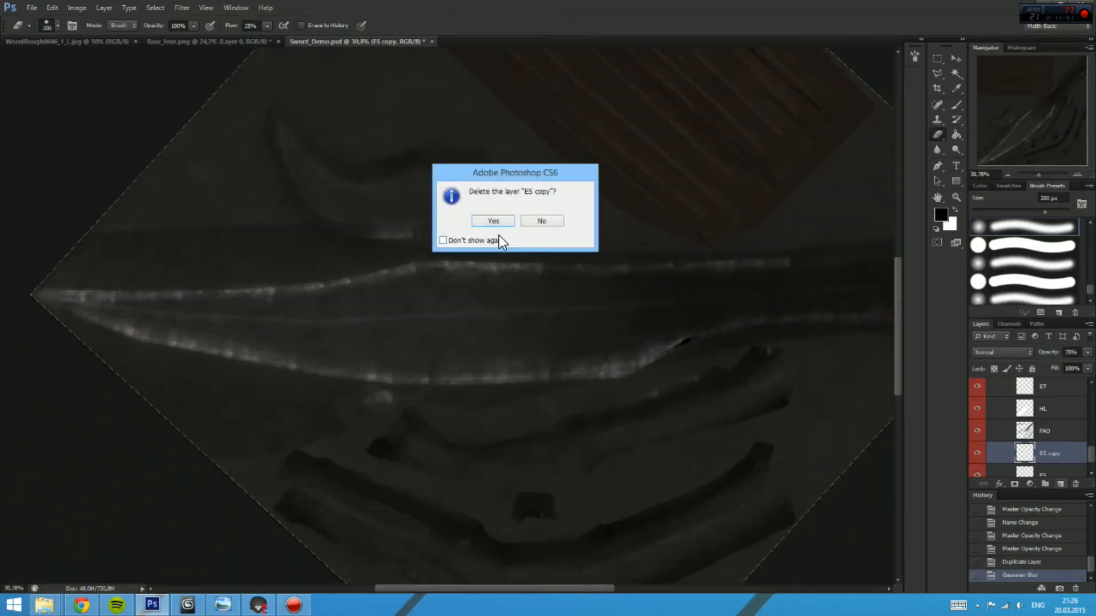
click(498, 220)
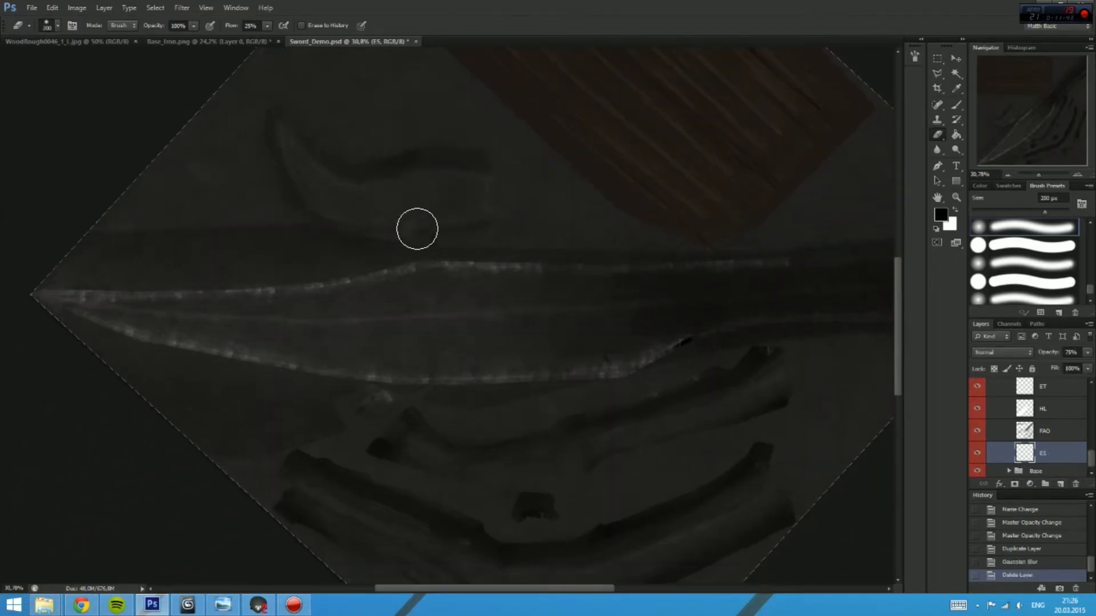
Step: Erase a spot of scratches on the ES layer at the small curved metal piece above the blade
click(343, 223)
drag(764, 342, 518, 209)
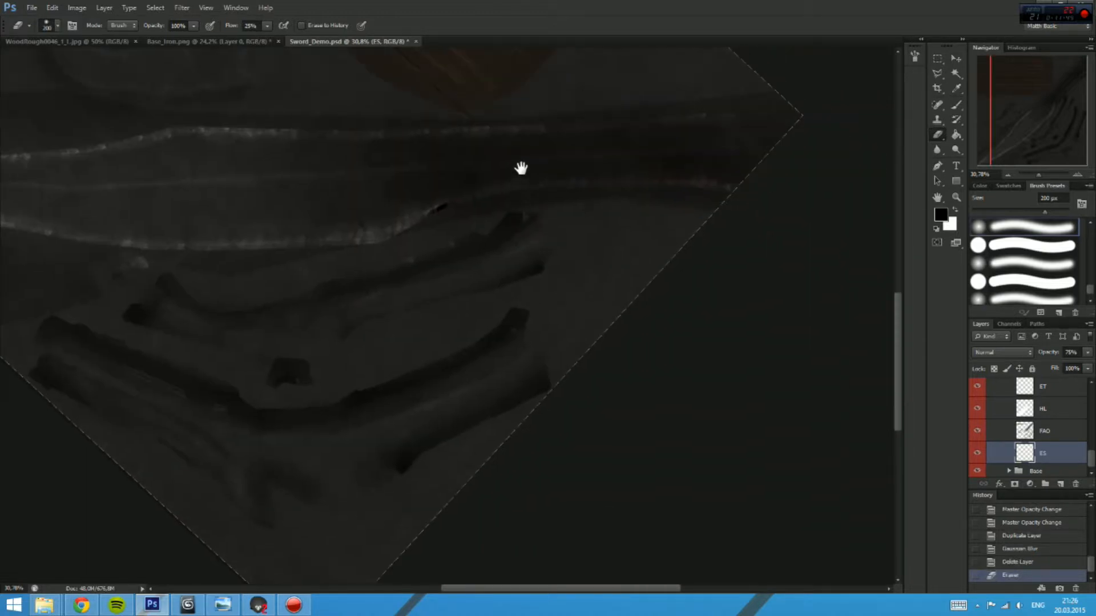
drag(521, 167, 549, 288)
Step: Set the VVar layer in the Values group to Overlay blending at 25% opacity
scroll(1047, 430, up, 5)
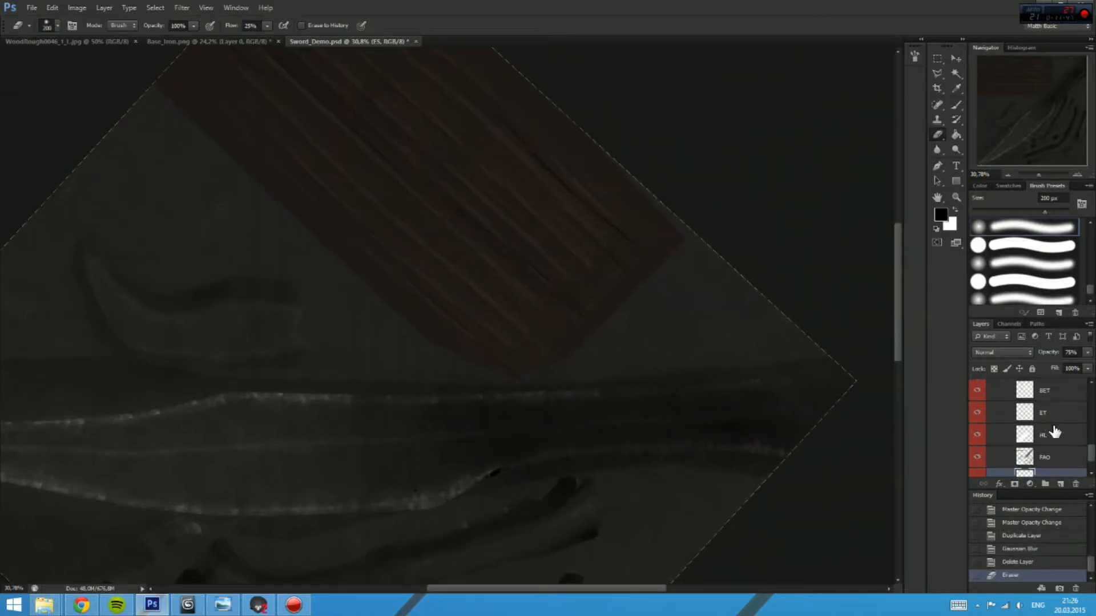
scroll(1070, 434, up, 2)
scroll(1070, 433, down, 2)
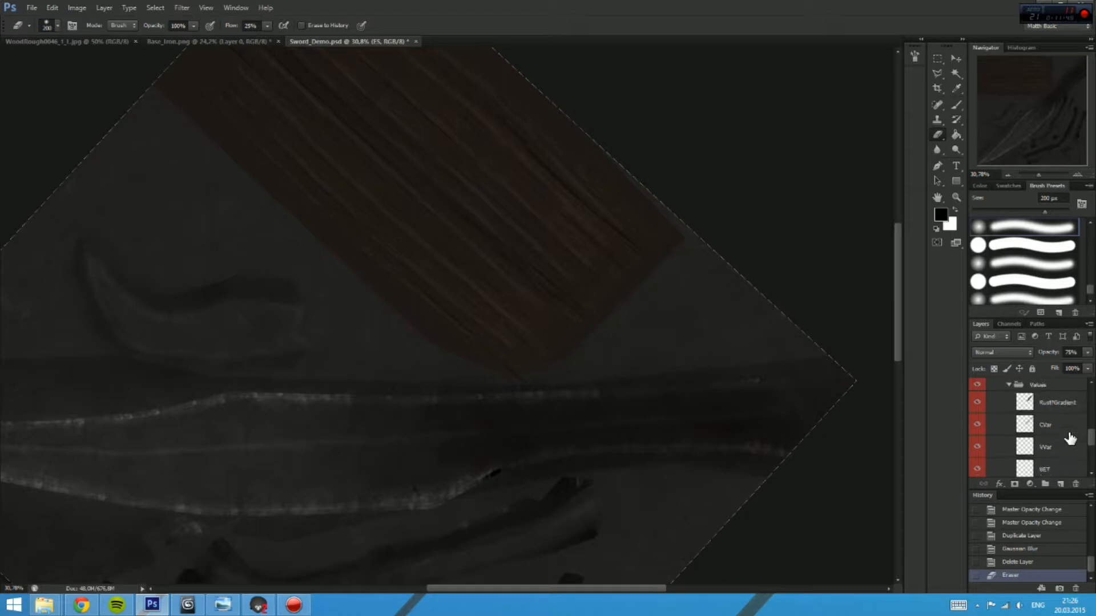
click(989, 436)
drag(454, 421, 776, 348)
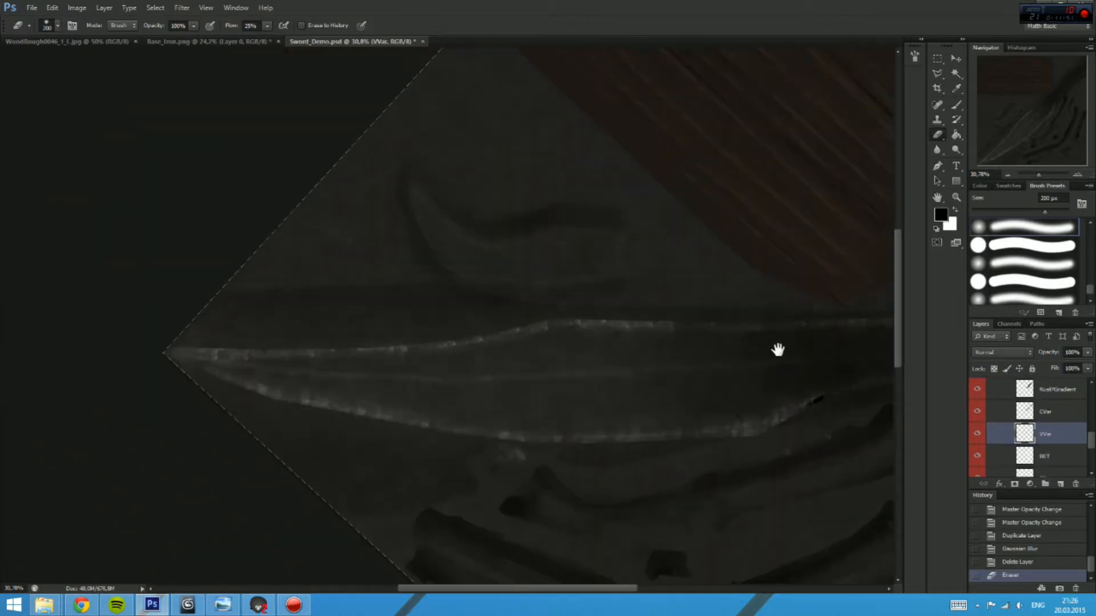
key(b)
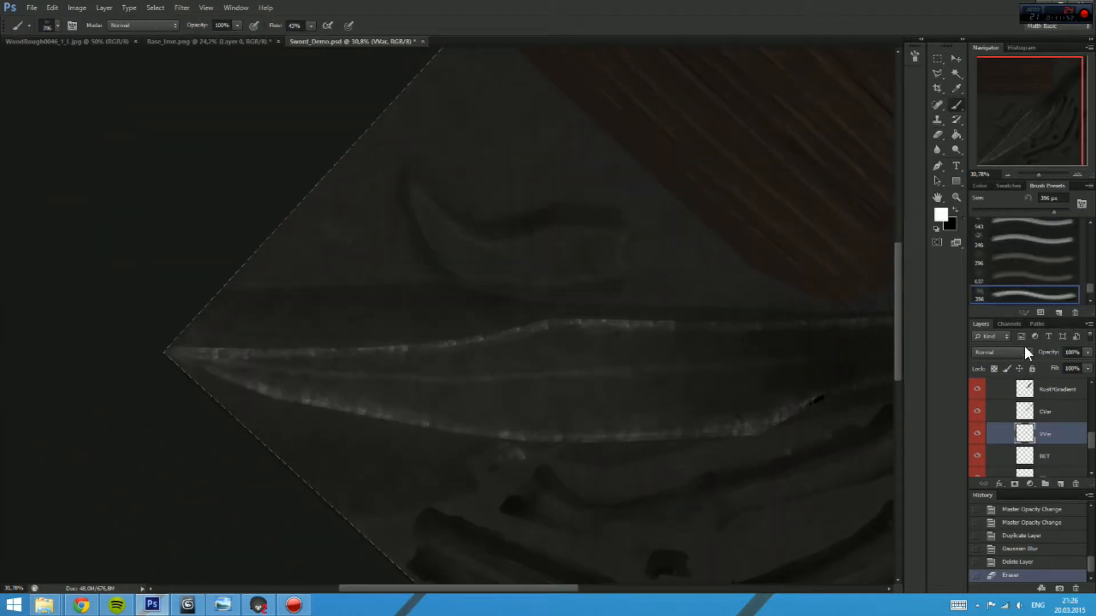
click(1002, 352)
click(999, 191)
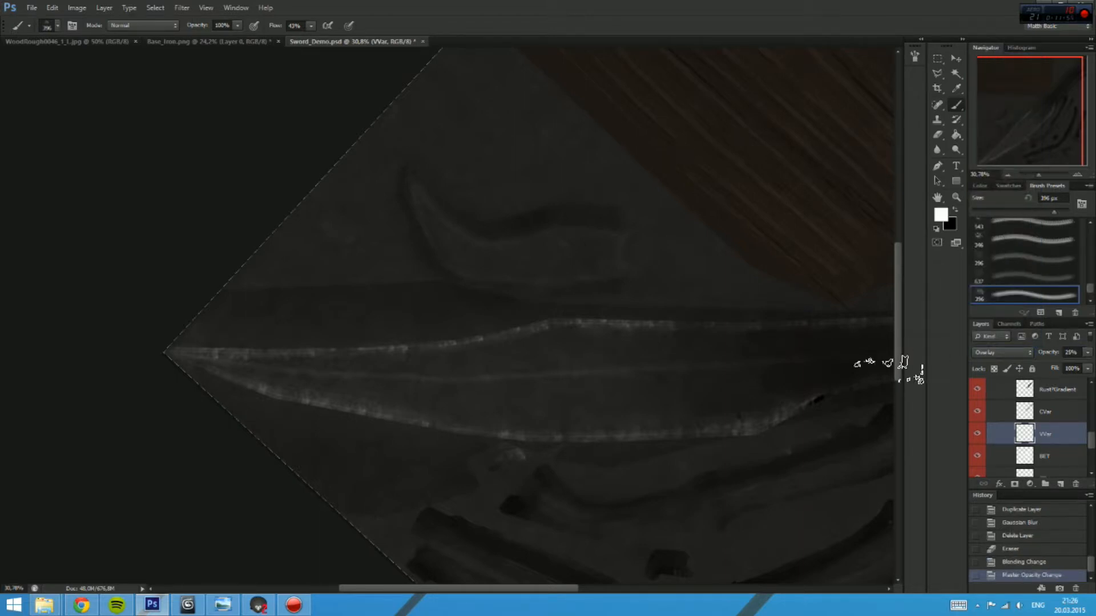
Step: Choose the textured 364 px brush preset, set its flow to 50% and enlarge it to 700 px
mouse_move(1089, 289)
mouse_down()
mouse_move(1060, 231)
mouse_move(1089, 293)
mouse_move(1090, 228)
mouse_move(1090, 283)
mouse_up()
click(1031, 283)
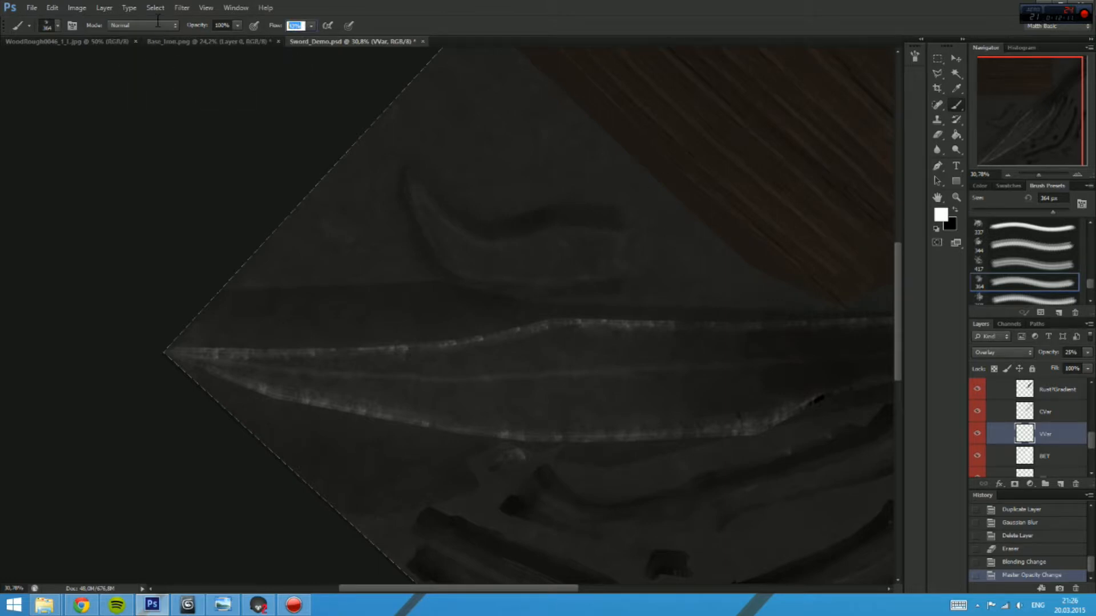
key(Return)
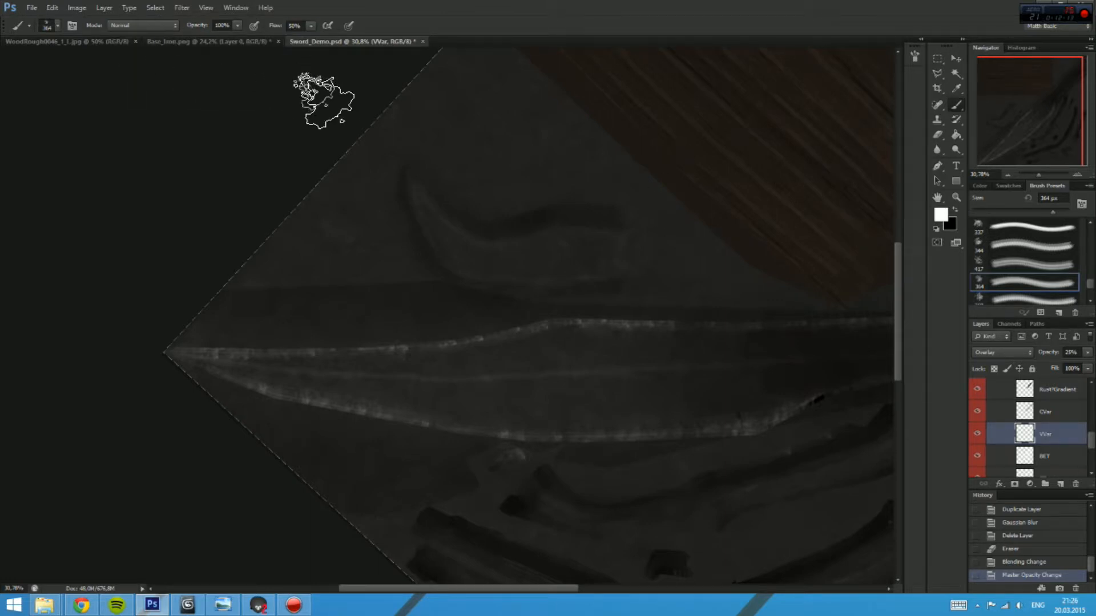
scroll(555, 325, down, 3)
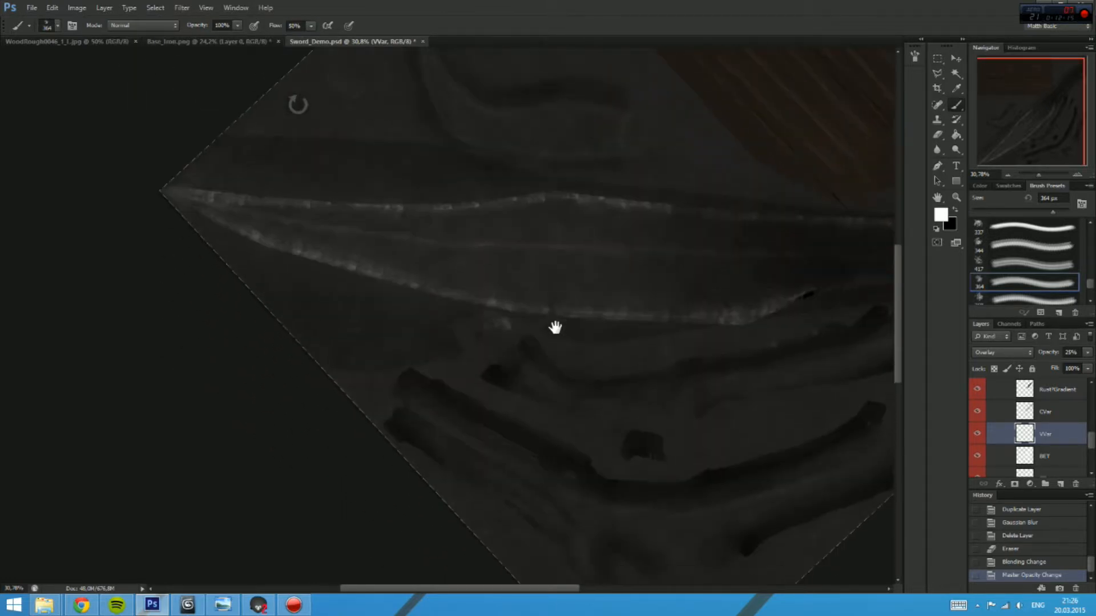
key(bracketright)
key(bracketright)
key(bracketright)
key(bracketright)
Step: Paint soft white value variation on the VVar layer over the blade and the curved metal pieces below it
click(586, 287)
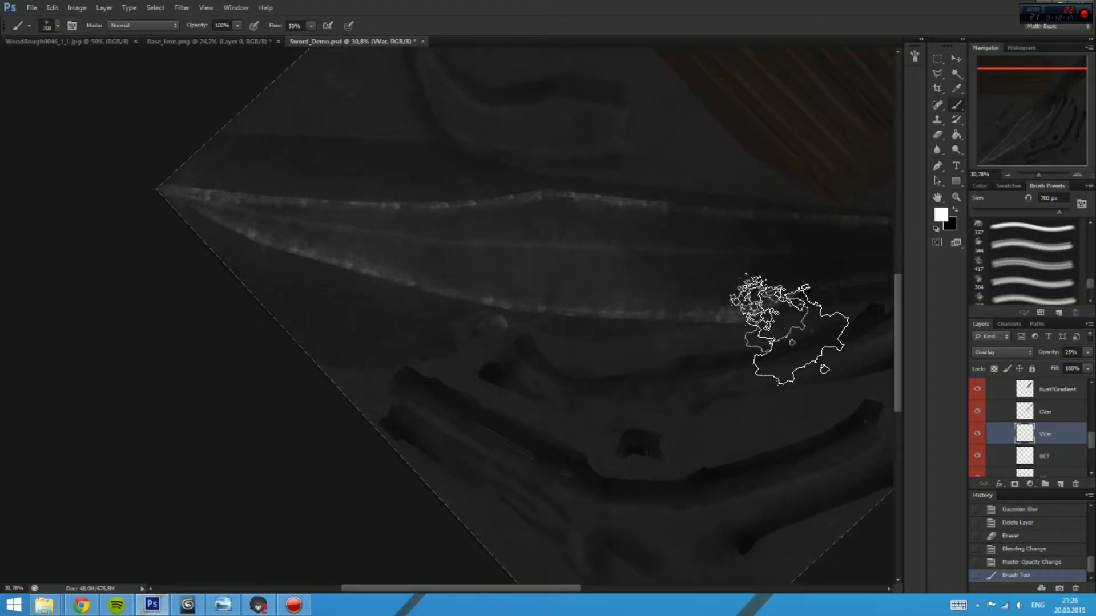
click(789, 331)
click(789, 276)
mouse_move(858, 270)
mouse_down()
mouse_move(658, 237)
mouse_move(672, 225)
mouse_up()
drag(754, 223, 893, 223)
drag(673, 312, 320, 362)
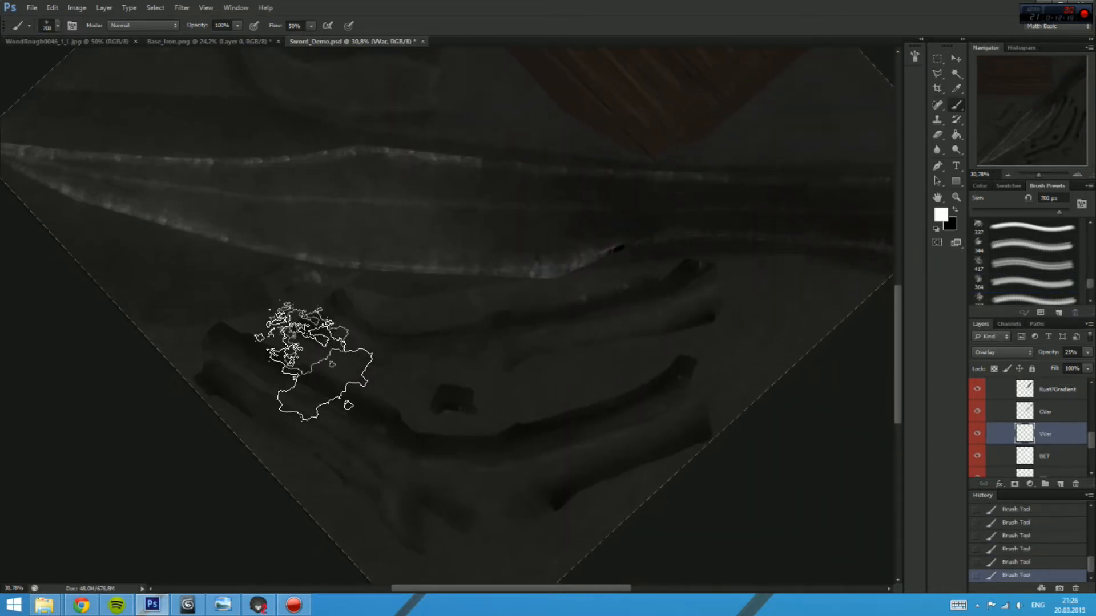
mouse_move(327, 400)
mouse_down()
mouse_move(506, 500)
mouse_move(750, 410)
mouse_up()
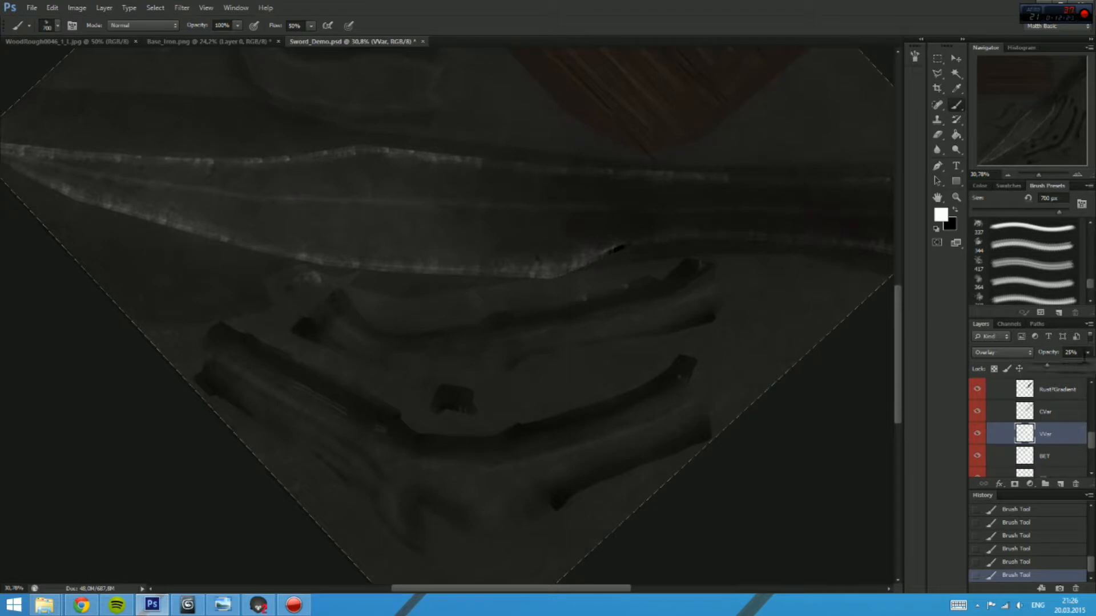
Step: Raise the VVar layer's opacity to 63% and paint more white patches around the blade and the metal pieces
drag(1066, 363, 1067, 363)
mouse_move(660, 273)
mouse_down()
mouse_move(636, 362)
mouse_move(586, 455)
mouse_up()
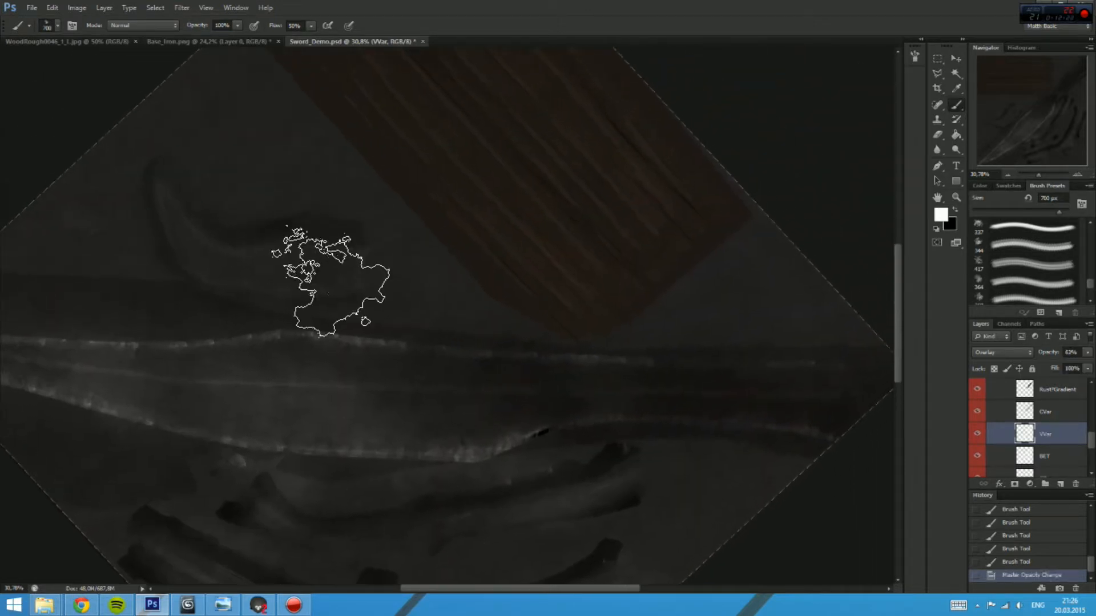
mouse_move(343, 281)
mouse_down()
mouse_move(191, 233)
mouse_move(394, 308)
mouse_up()
drag(574, 478, 553, 244)
drag(753, 198, 609, 169)
drag(609, 169, 551, 215)
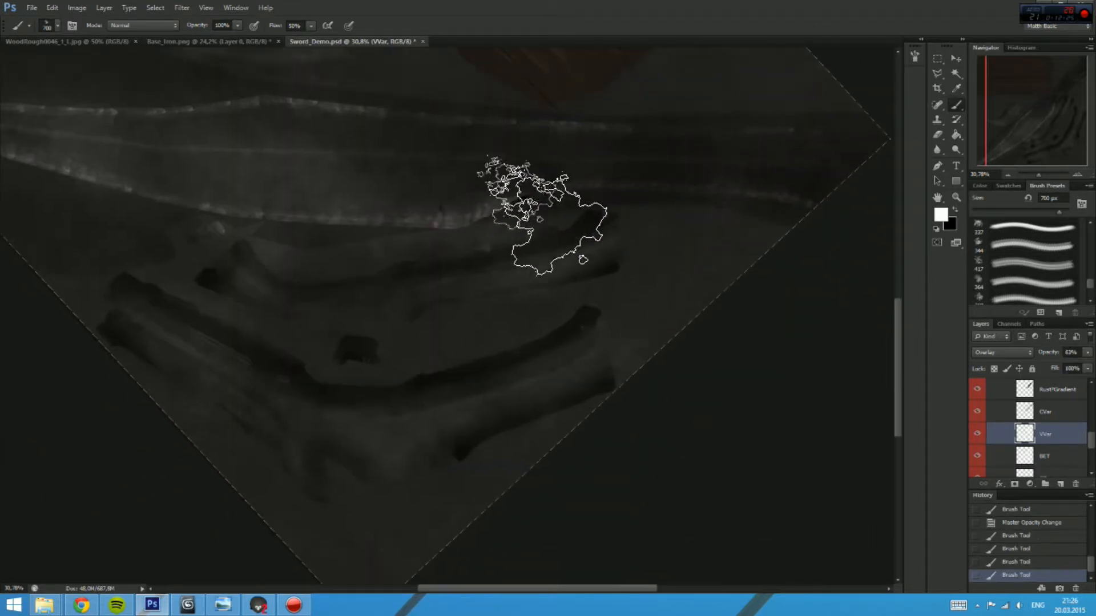
Step: Reduce the brush to 600 px and paint alternating black and white patches across the blade and metal pieces
key(bracketleft)
key(x)
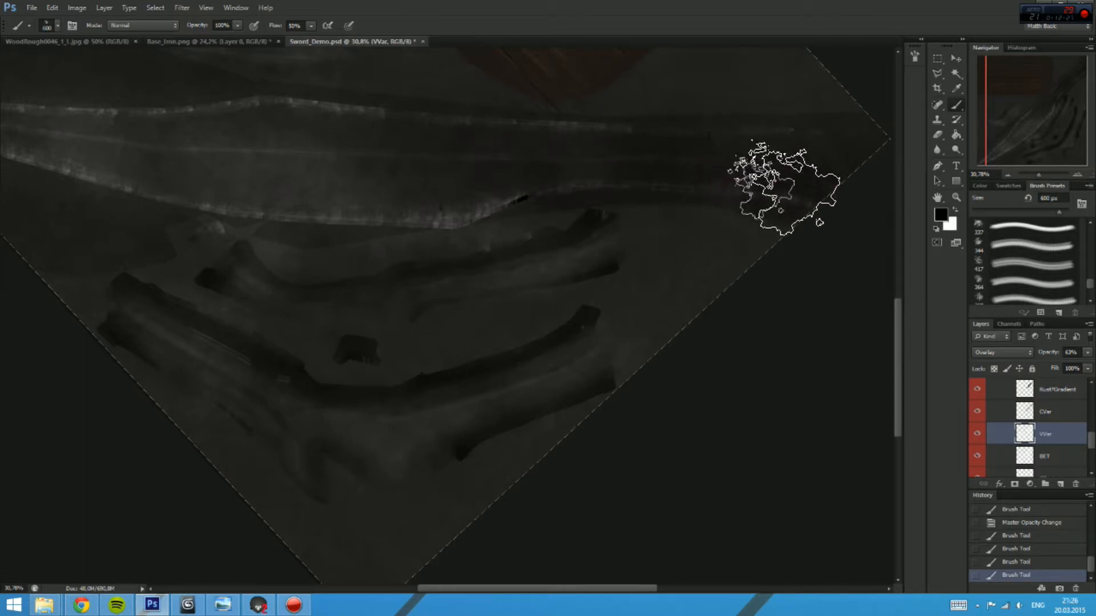
mouse_move(763, 196)
mouse_down()
mouse_move(652, 153)
mouse_move(391, 159)
mouse_up()
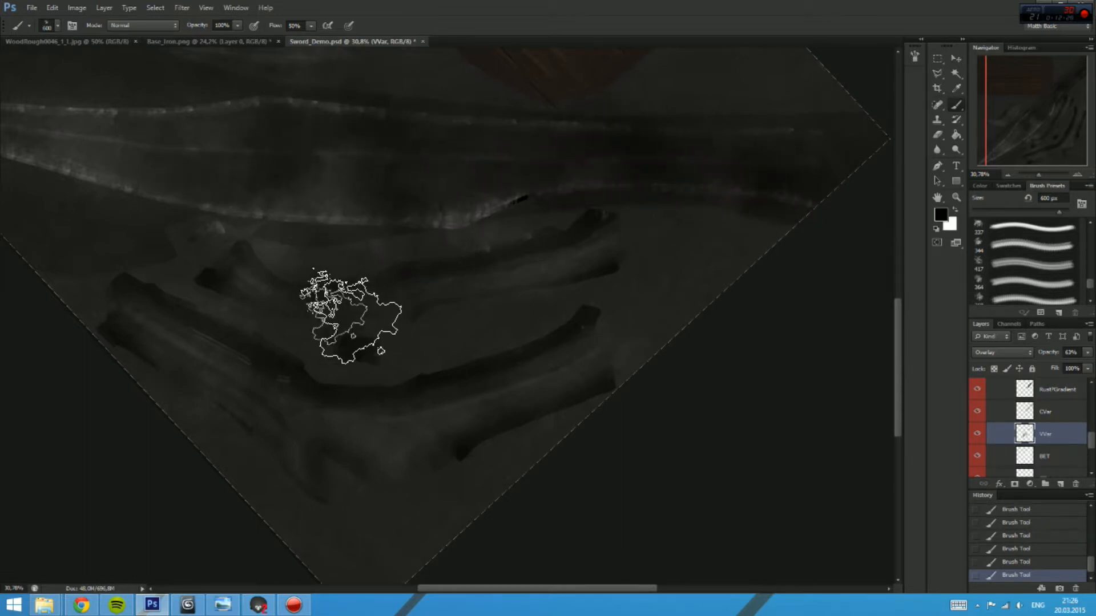
mouse_move(388, 278)
mouse_down()
mouse_move(484, 303)
mouse_move(559, 365)
mouse_up()
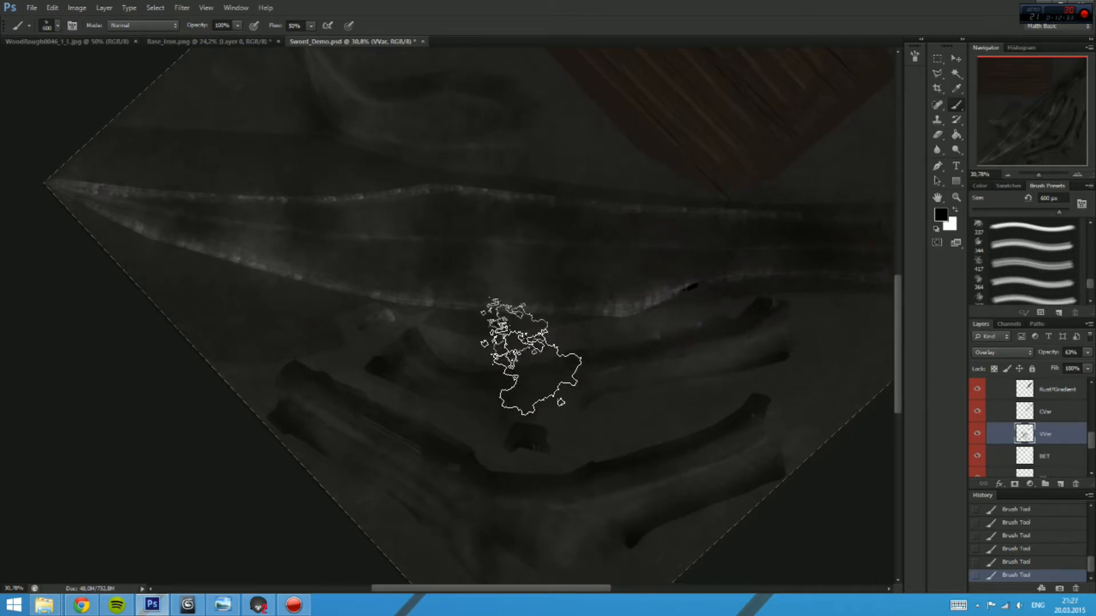
key(x)
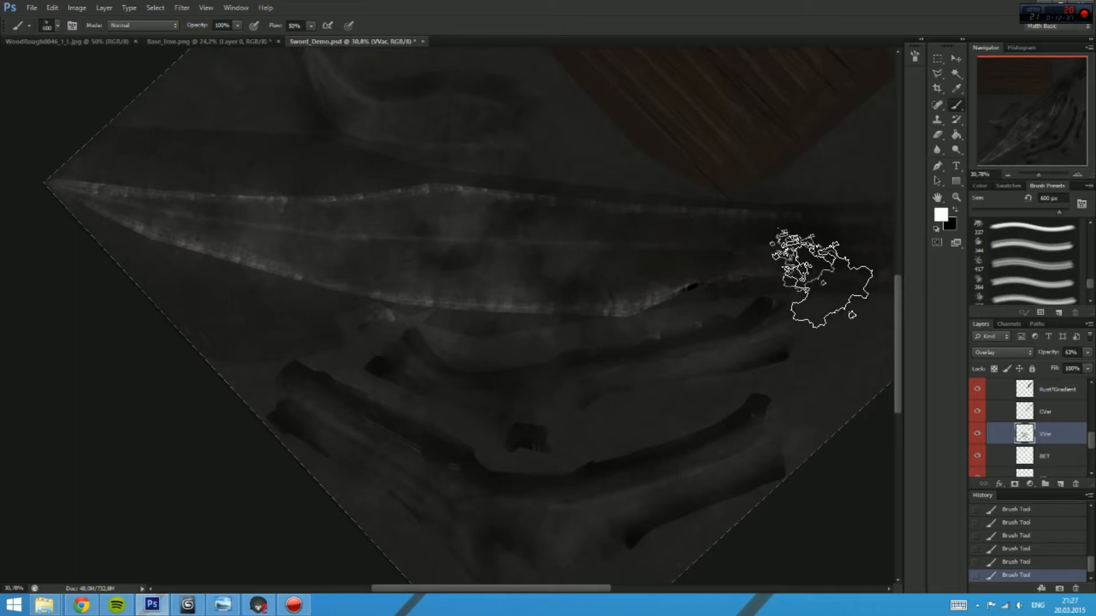
key(x)
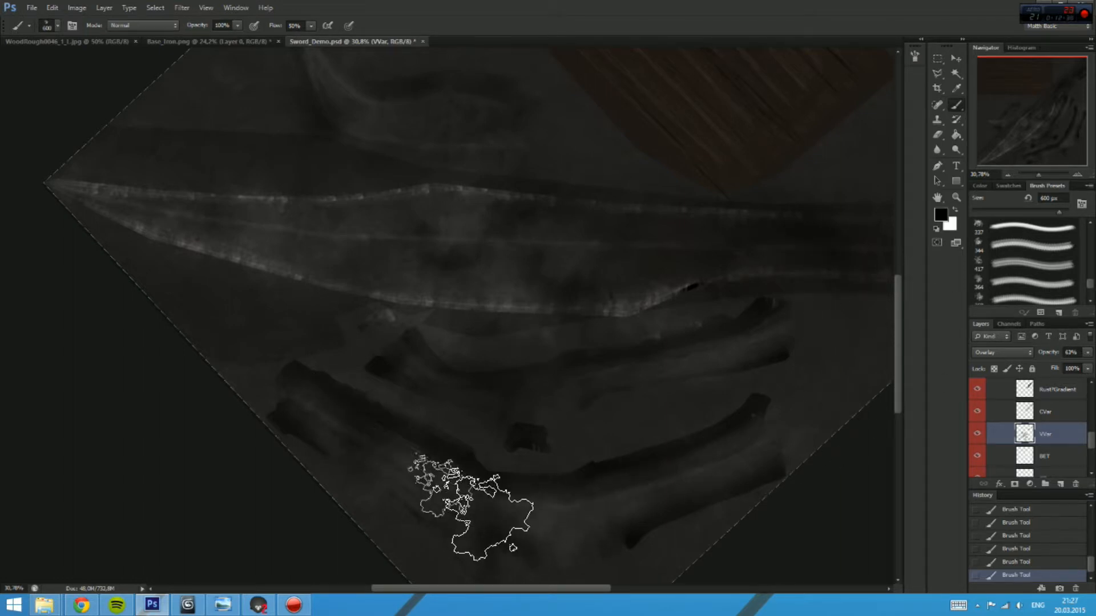
text(x)
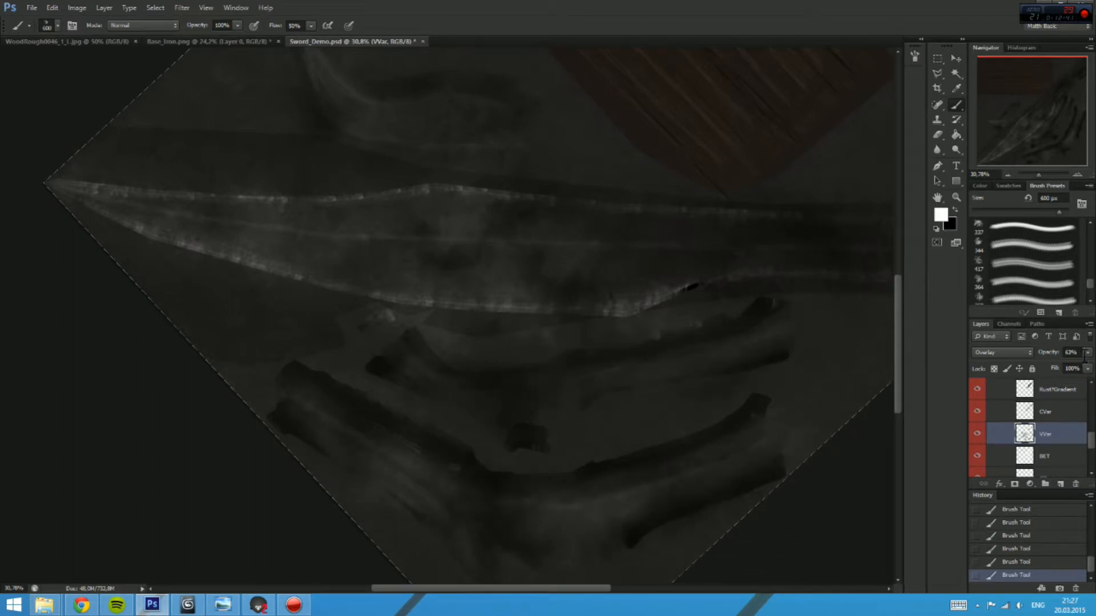
Step: Set the VVar layer's opacity to 25% and check its effect on the blade by toggling its visibility
text(25)
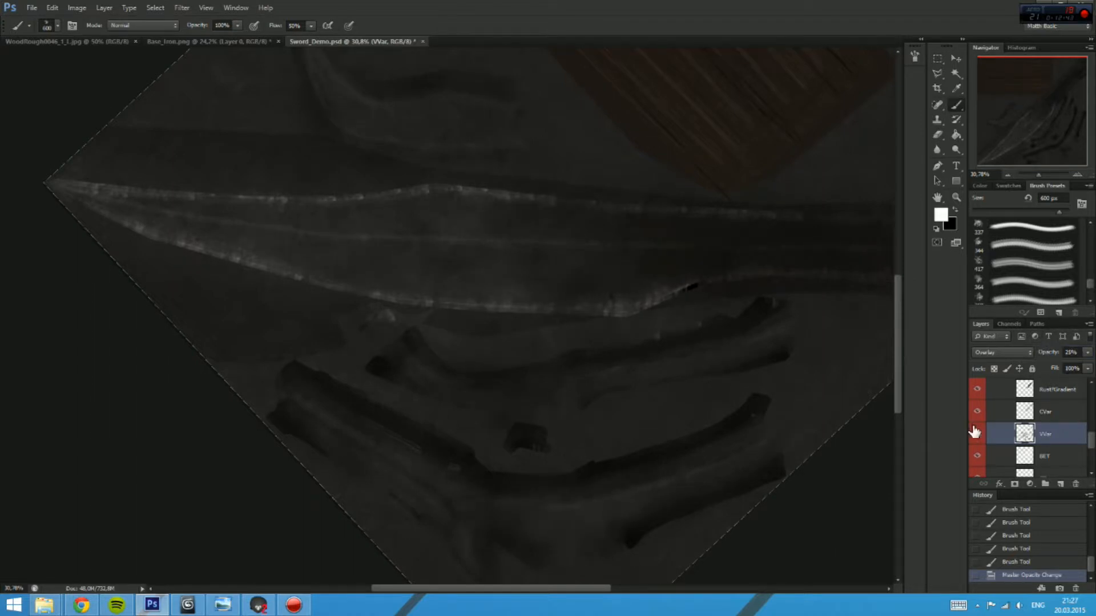
click(978, 435)
drag(719, 411, 642, 488)
scroll(727, 406, down, 3)
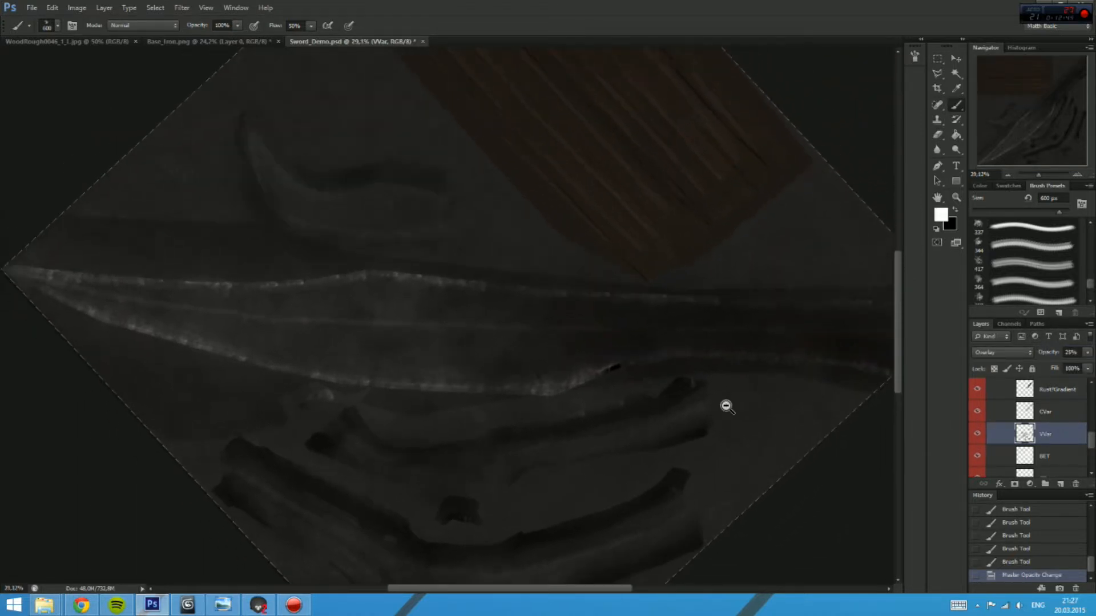
drag(731, 416, 718, 370)
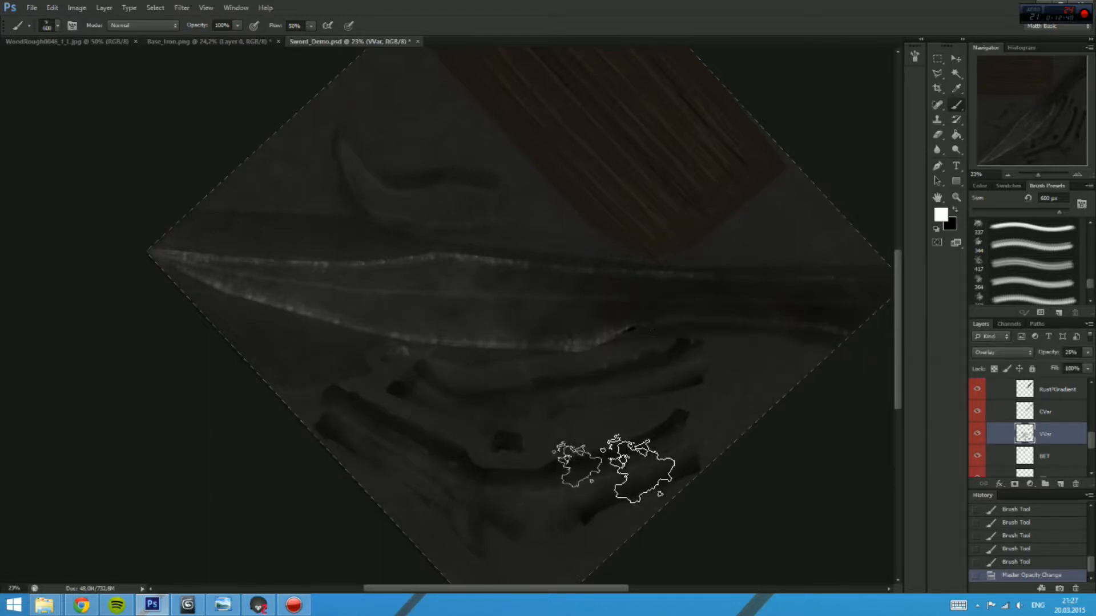
scroll(595, 349, up, 3)
scroll(596, 350, up, 3)
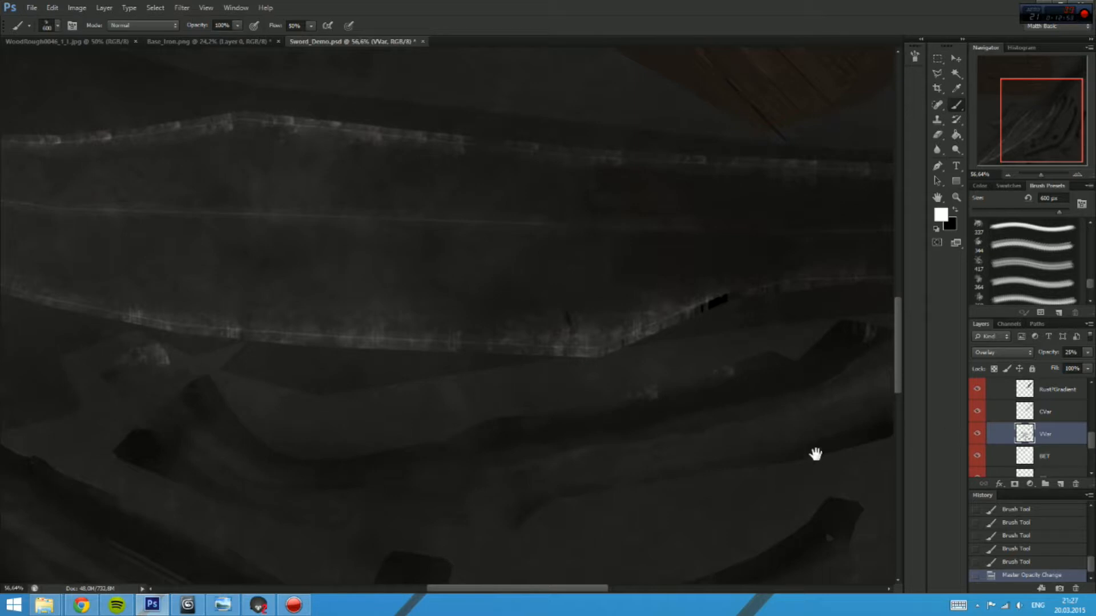
Step: Create a new layer group above the Values group inside the Metal group and name it Grunge
scroll(815, 453, down, 5)
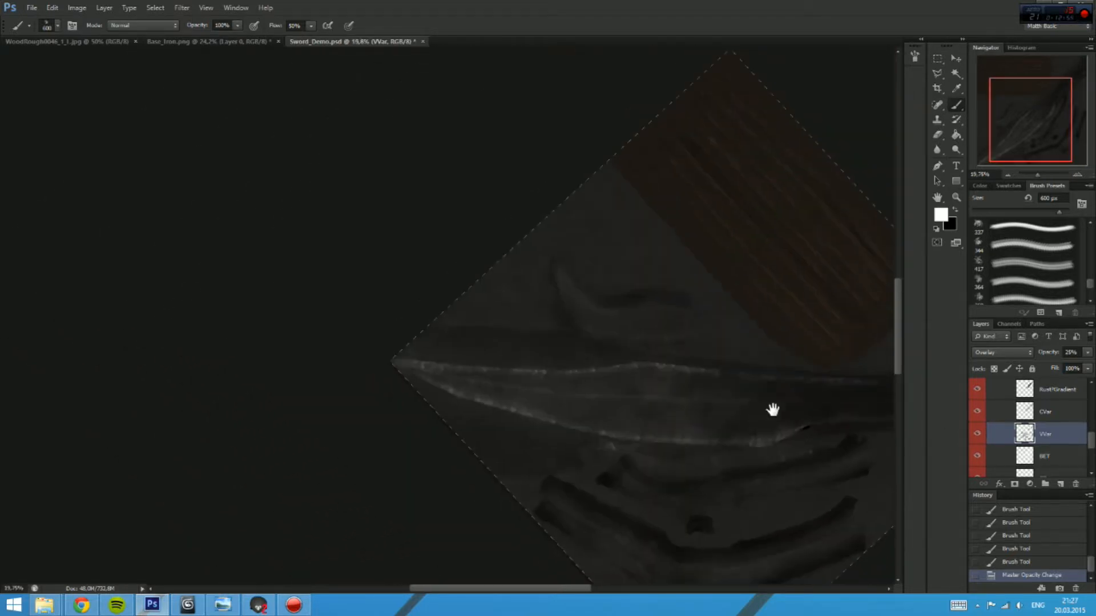
mouse_move(772, 410)
mouse_down()
mouse_move(768, 401)
mouse_move(763, 411)
mouse_up()
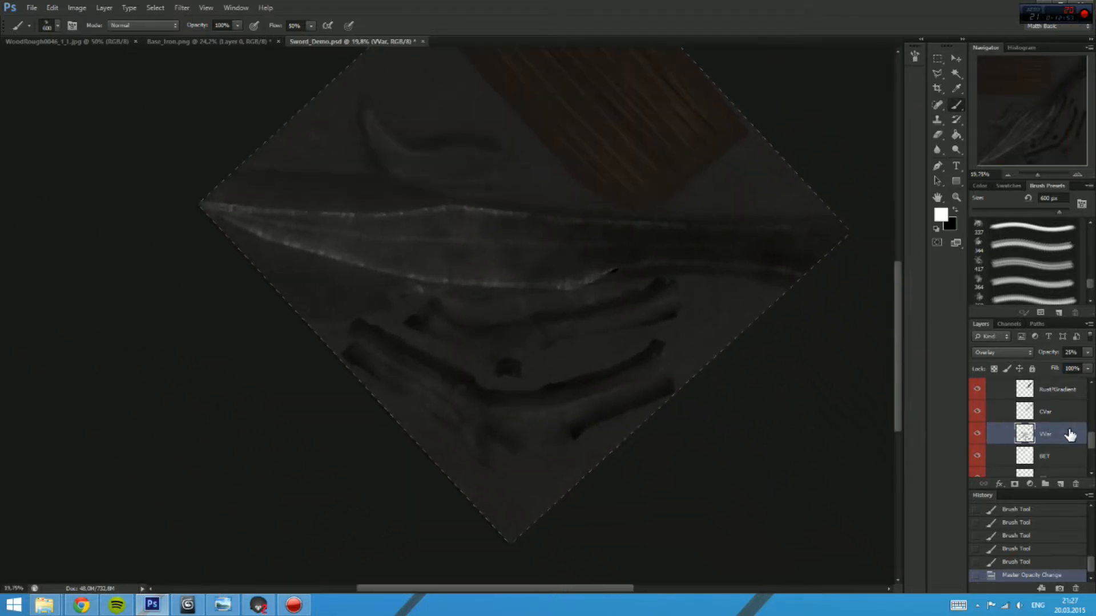
scroll(1089, 440, up, 3)
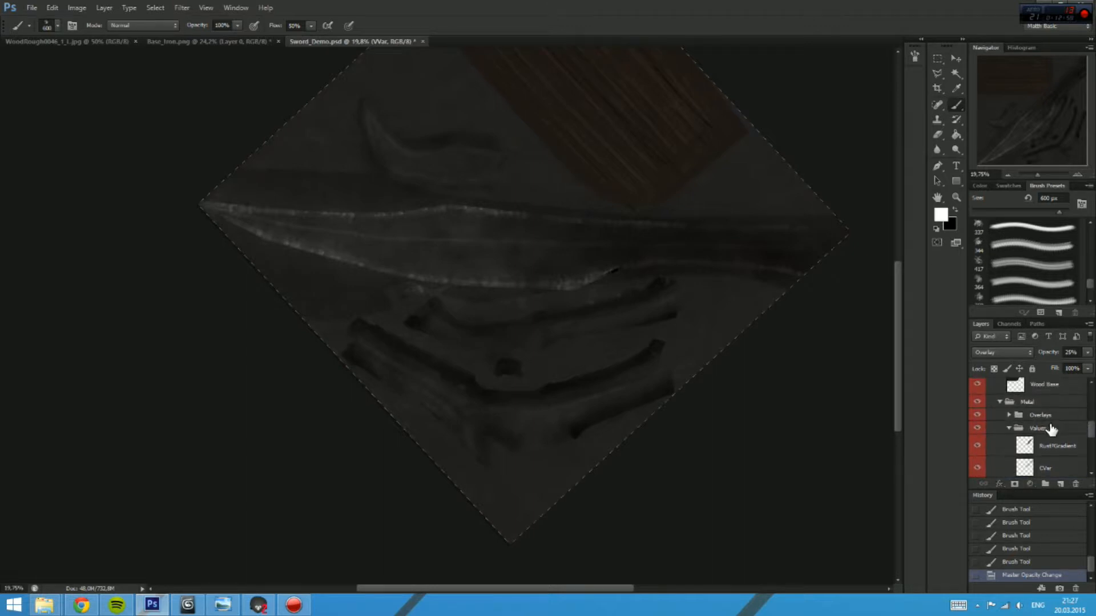
click(1046, 429)
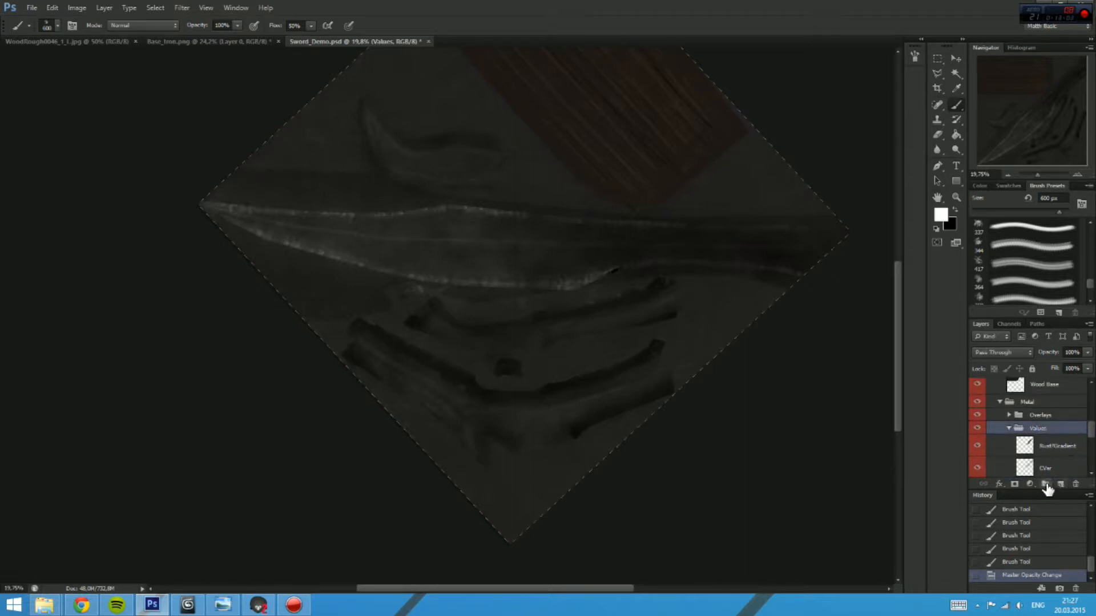
click(1045, 485)
click(1044, 439)
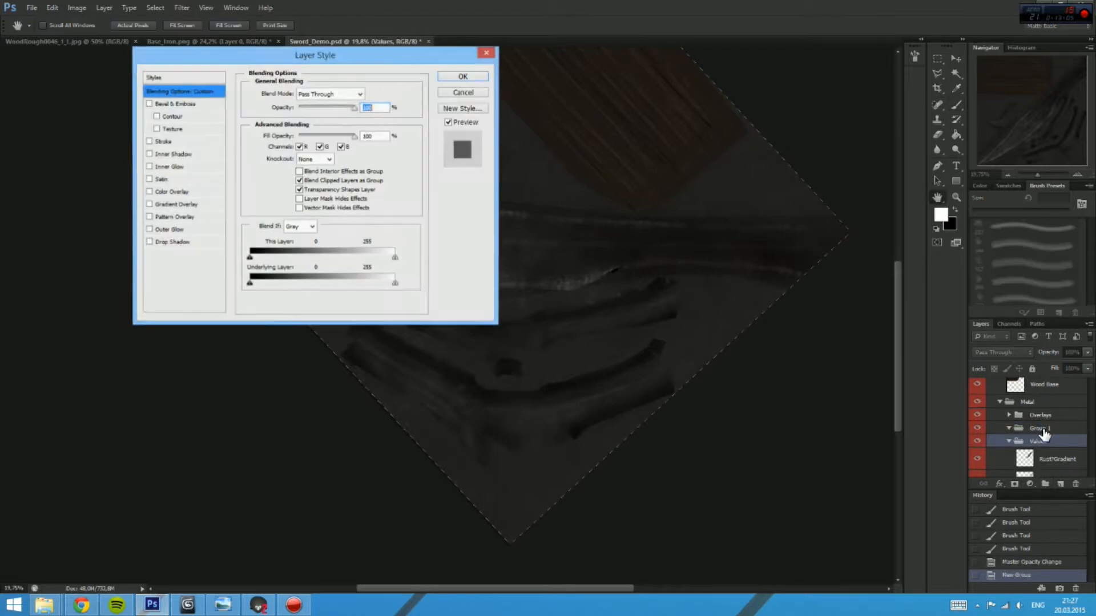
key(Escape)
double_click(1040, 429)
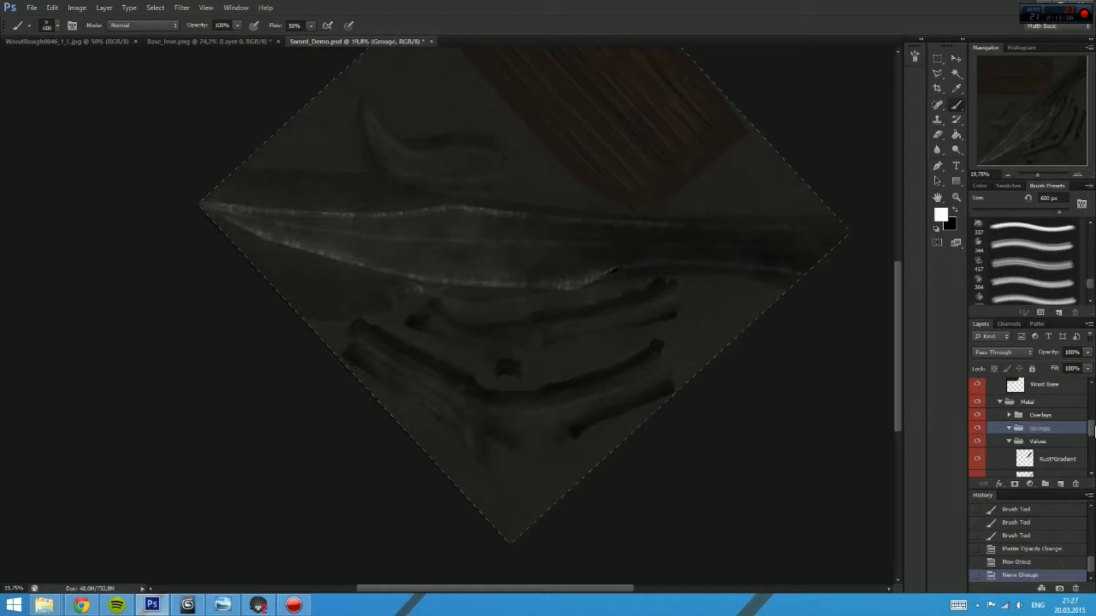
Step: Add a layer named Grunge 1 inside the Grunge group and choose a dark yellowish-brown foreground colour
click(1061, 485)
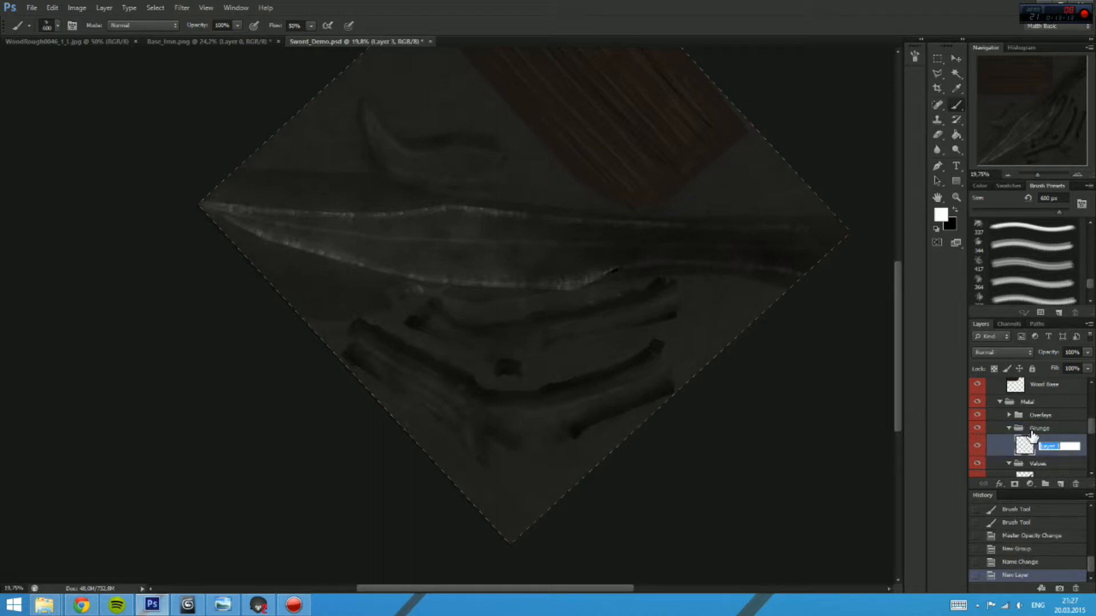
text(Grunge 1)
key(Return)
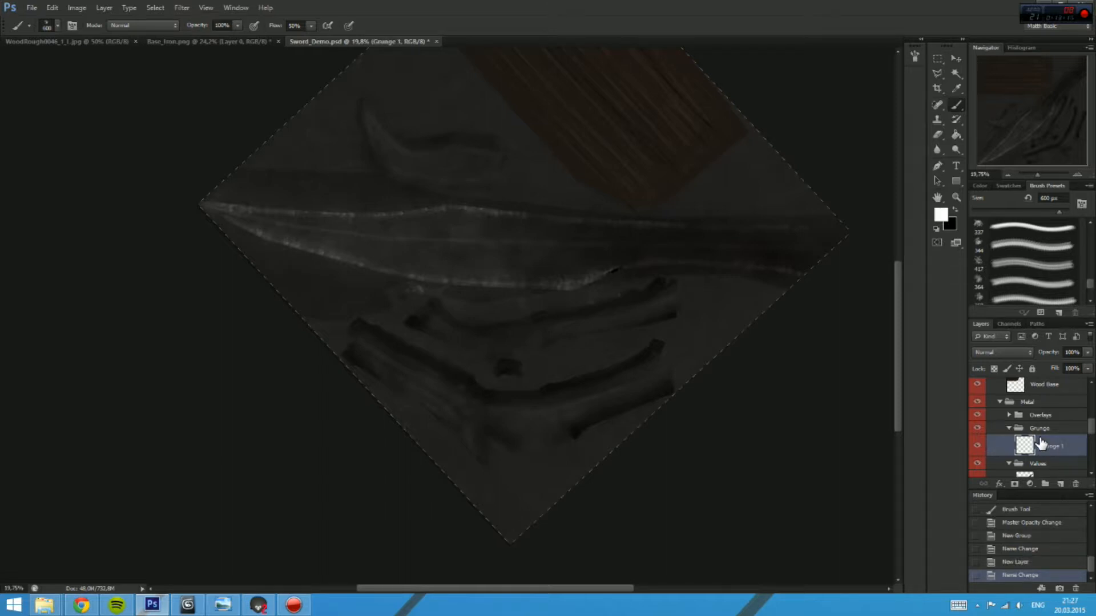
click(937, 218)
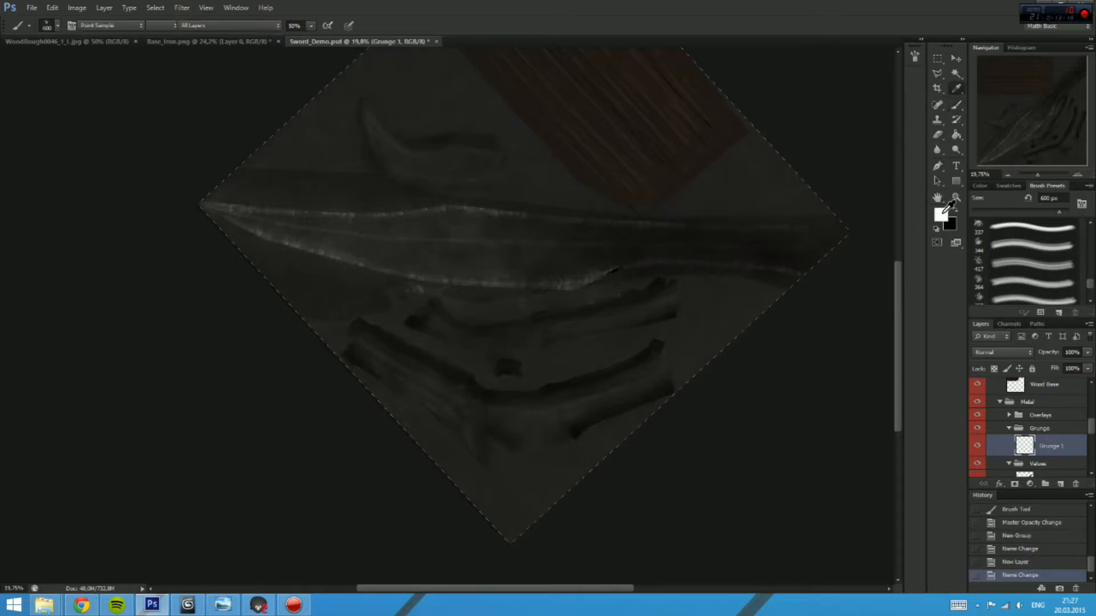
click(556, 275)
click(521, 280)
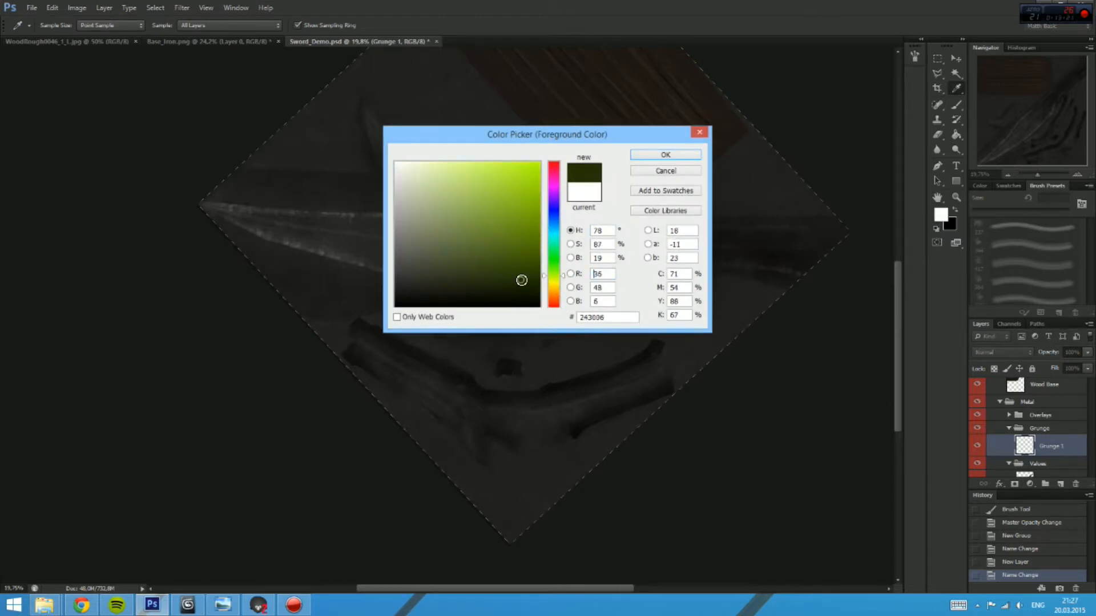
click(682, 154)
Step: Paint yellowish-brown grunge patches along both blade edges with the brush enlarged to 600 px, and lower the Grunge 1 layer's opacity
click(320, 282)
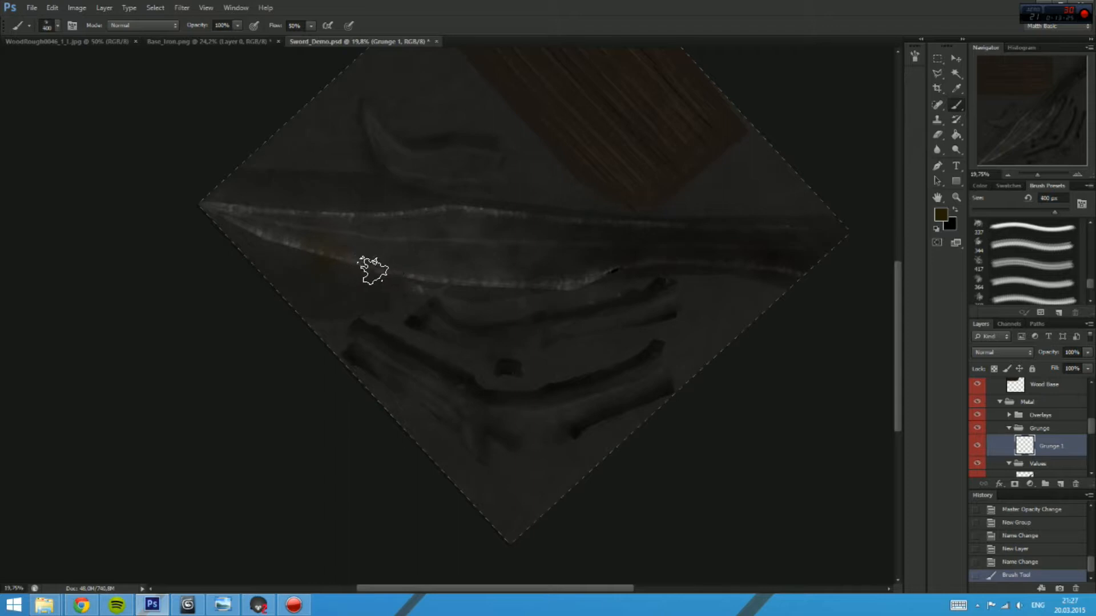
key(bracketright)
mouse_move(378, 272)
mouse_down()
mouse_move(249, 242)
mouse_move(365, 283)
mouse_up()
drag(538, 294, 503, 288)
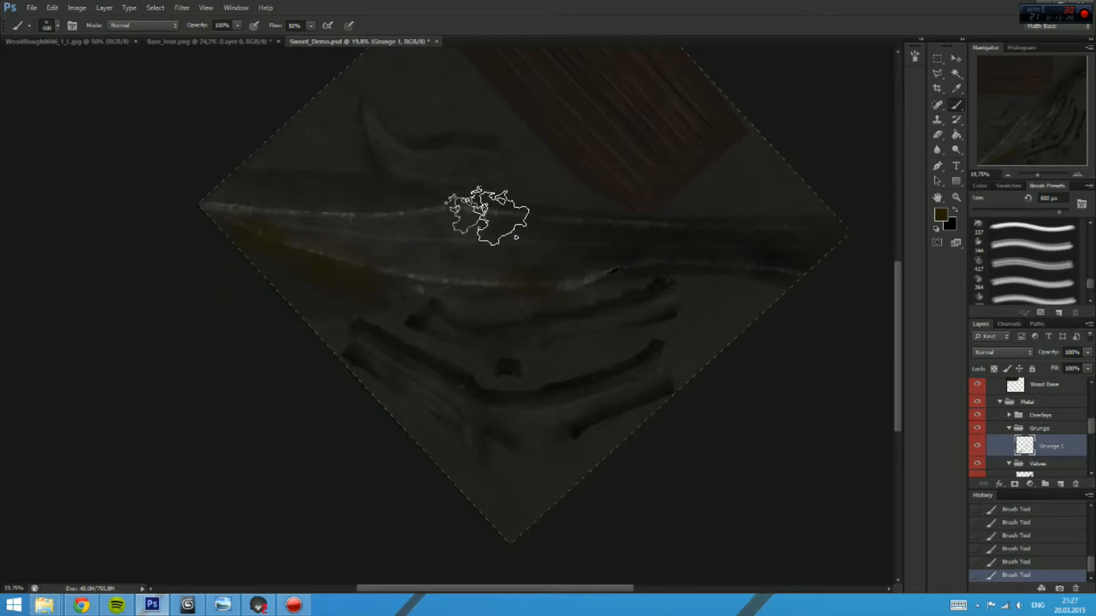
drag(486, 215, 374, 220)
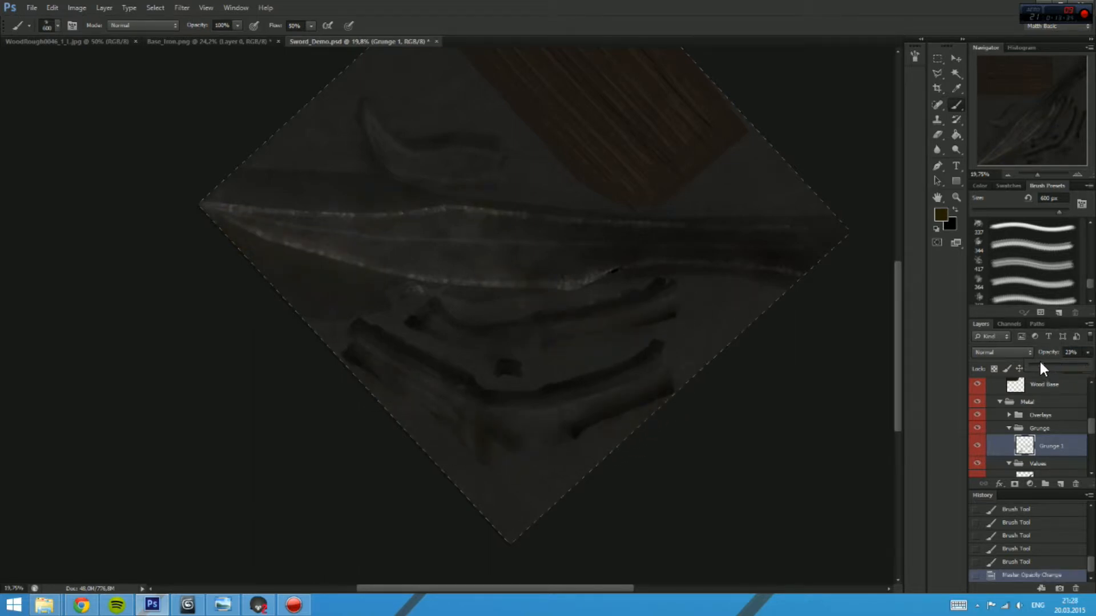
Step: Add another layer above Grunge 1 and change the foreground colour to a dark reddish brown
click(1060, 484)
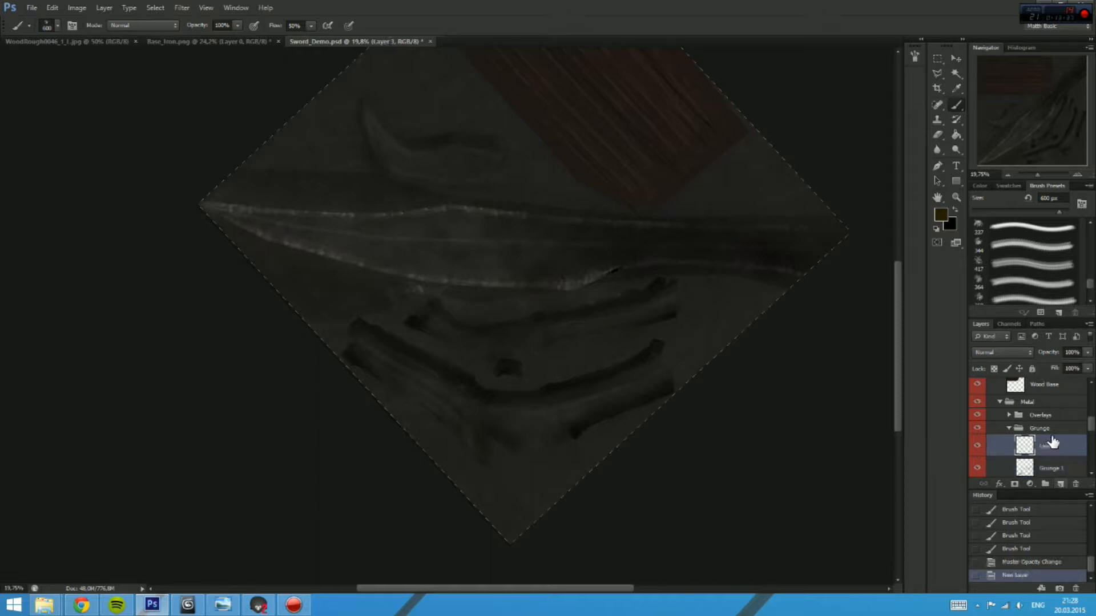
click(940, 216)
click(559, 296)
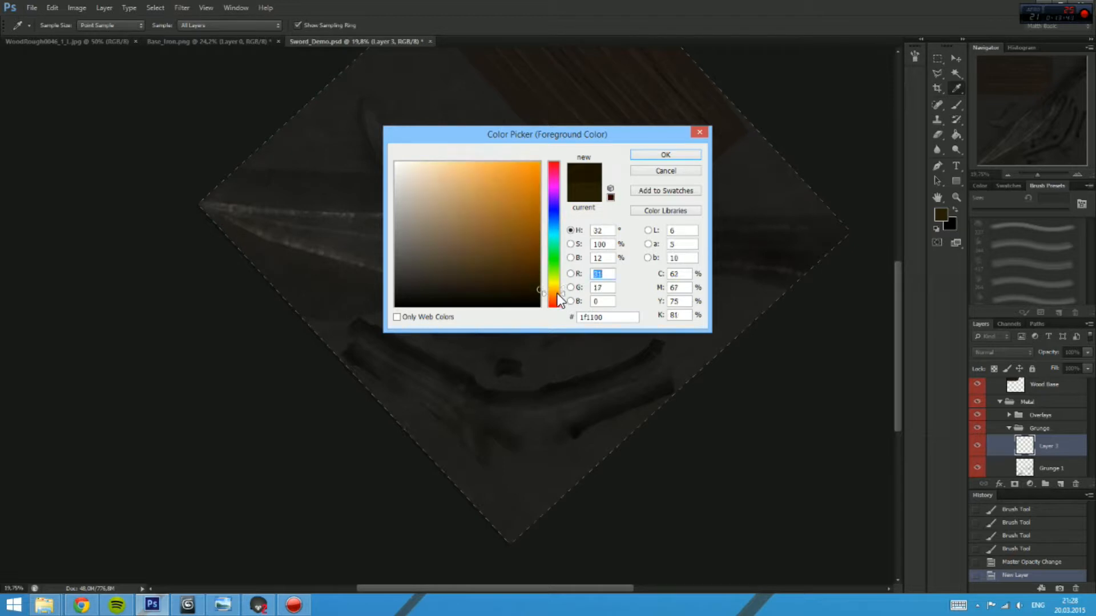
click(656, 153)
Step: Enlarge the brush to 800 px and paint reddish-brown rust patches over the blade's tip half and edges
click(403, 220)
key(])
key(])
key(])
key(])
key(])
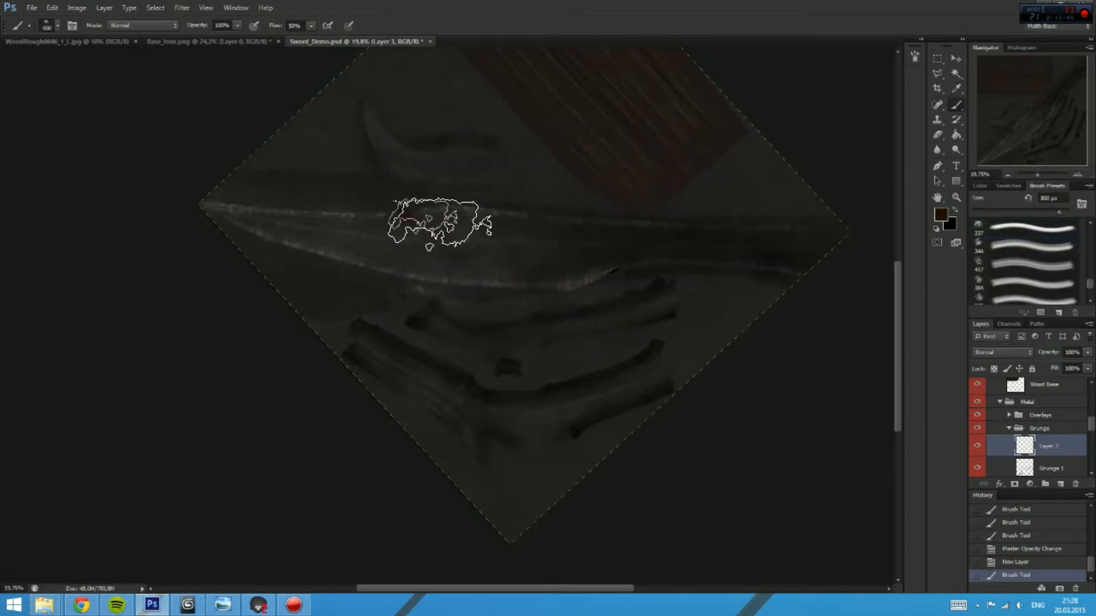
click(440, 228)
mouse_move(440, 227)
mouse_down()
mouse_move(257, 237)
mouse_move(284, 262)
mouse_move(376, 262)
mouse_move(462, 293)
mouse_move(611, 289)
mouse_up()
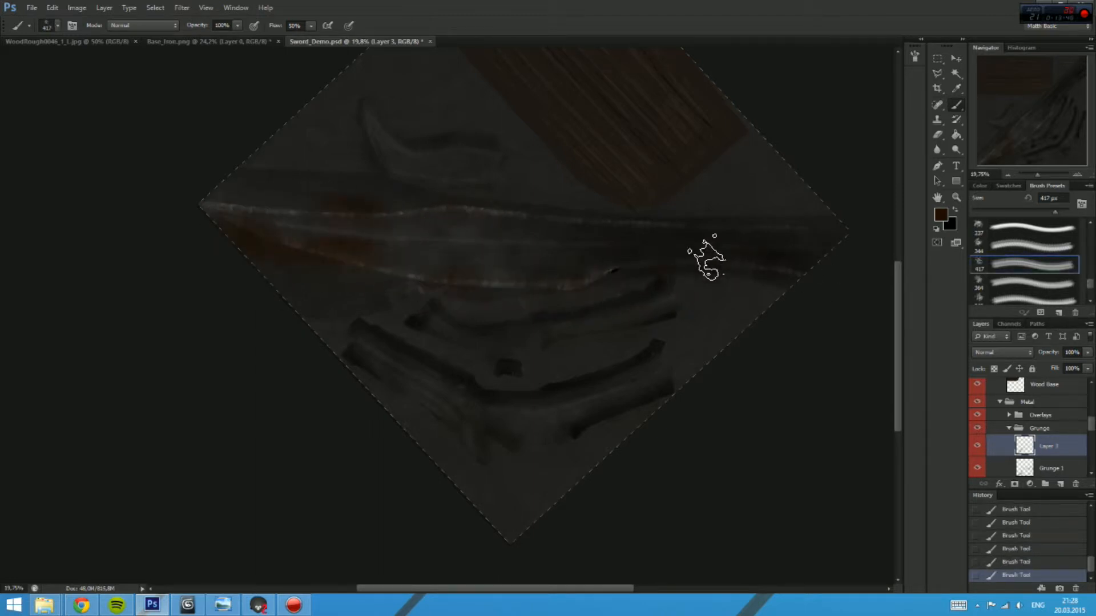
Step: Paint more rust patches over the rest of the blade and the curved metal pieces, and set the layer's opacity to 26%
key(])
key(])
key(])
key(])
mouse_move(734, 277)
mouse_down()
mouse_move(657, 272)
mouse_move(603, 226)
mouse_move(489, 245)
mouse_up()
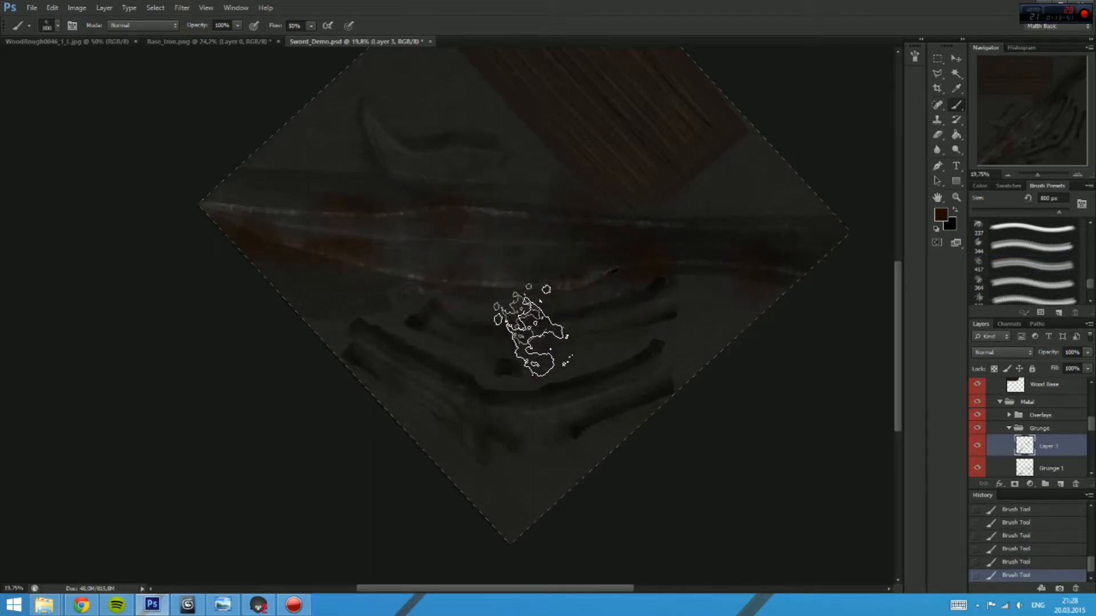
mouse_move(532, 330)
mouse_down()
mouse_move(464, 345)
mouse_move(510, 325)
mouse_move(580, 353)
mouse_move(445, 405)
mouse_move(420, 386)
mouse_move(585, 423)
mouse_move(662, 396)
mouse_move(485, 188)
mouse_move(453, 172)
mouse_up()
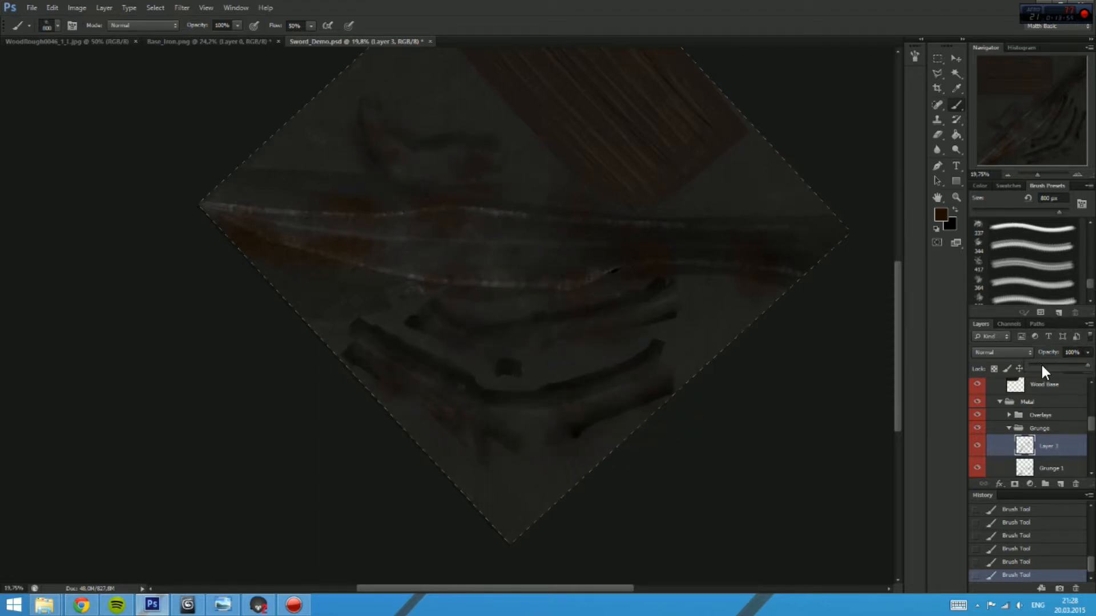
click(1041, 366)
drag(1042, 370, 1045, 365)
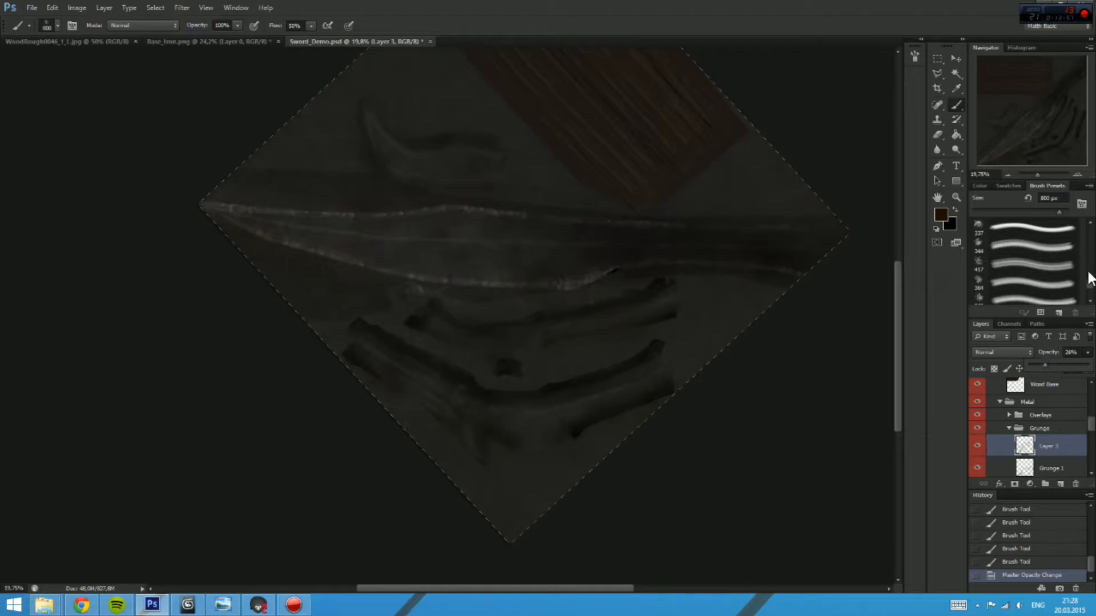
Step: Choose the 543 px scratchy brush preset and set the foreground colour to a dark bluish grey
scroll(1089, 277, down, 2)
click(1048, 246)
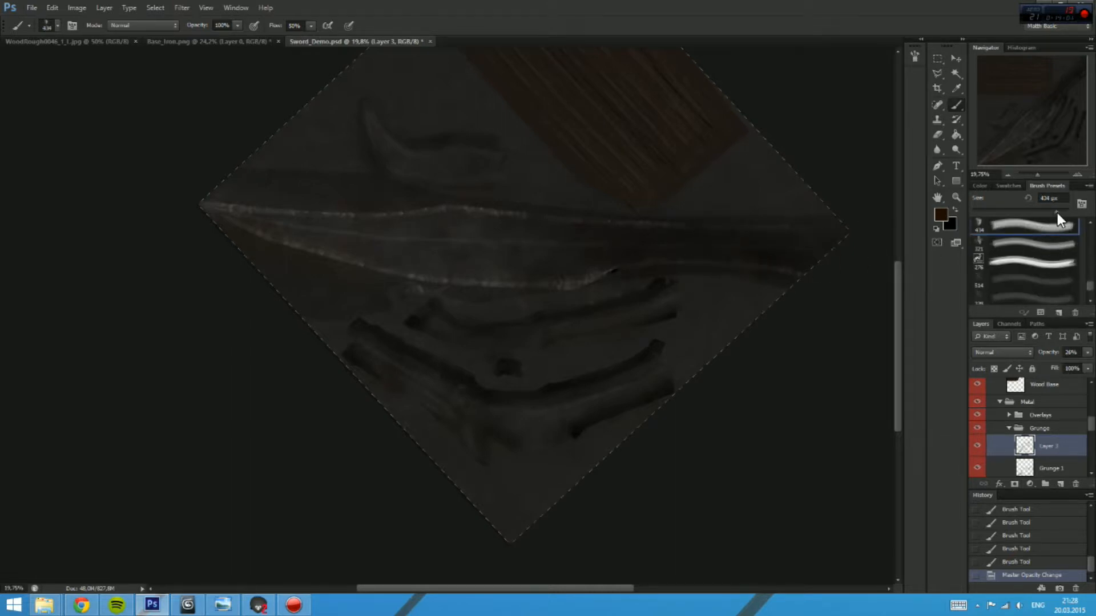
click(1057, 223)
scroll(1090, 297, down, 2)
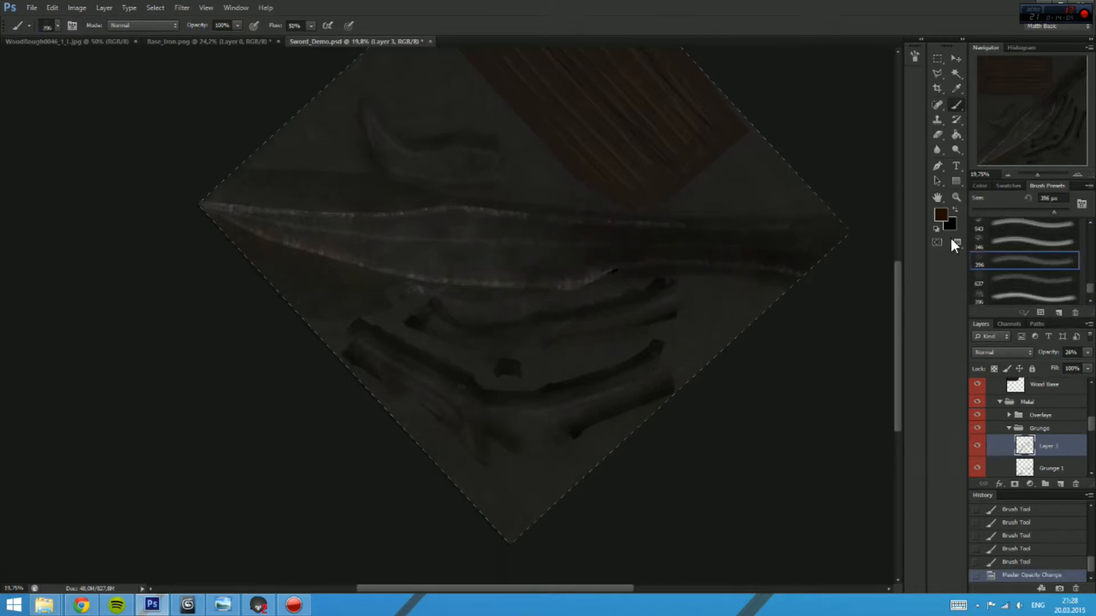
click(1023, 224)
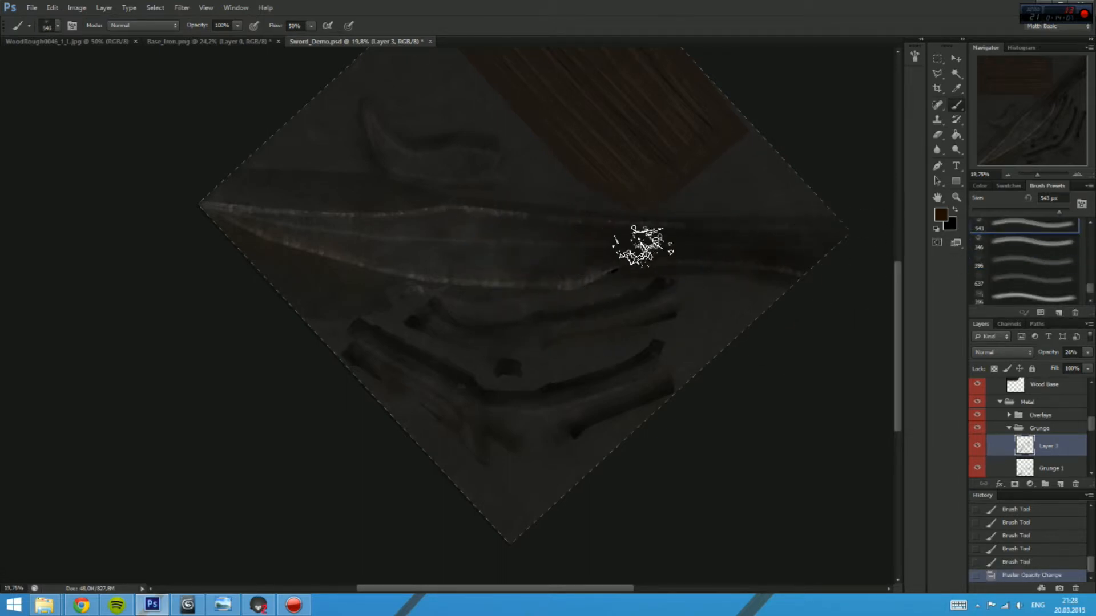
click(948, 216)
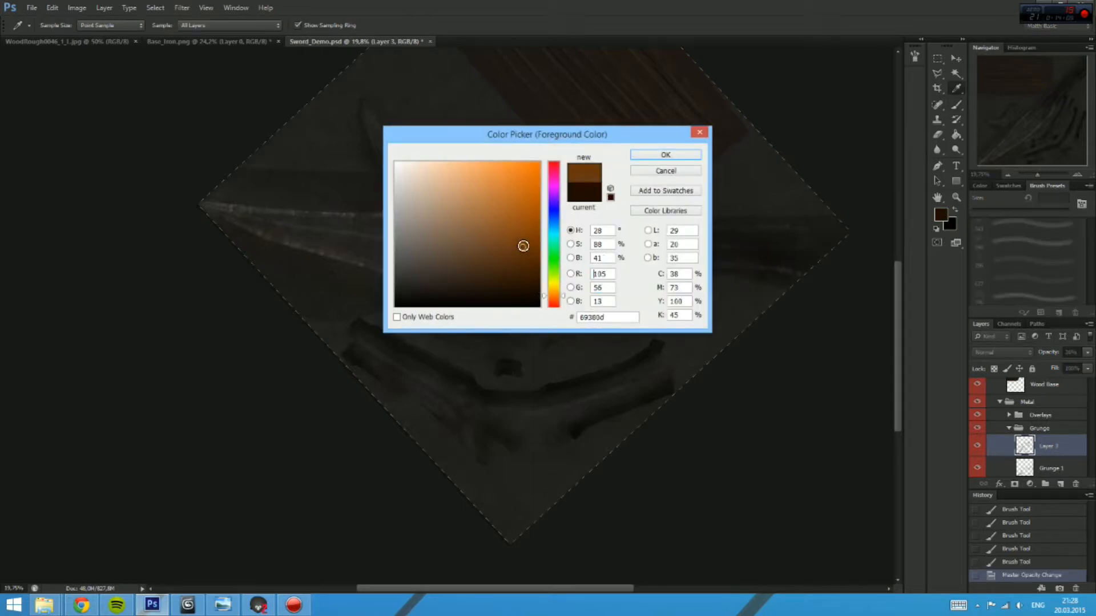
drag(558, 294, 553, 210)
click(424, 267)
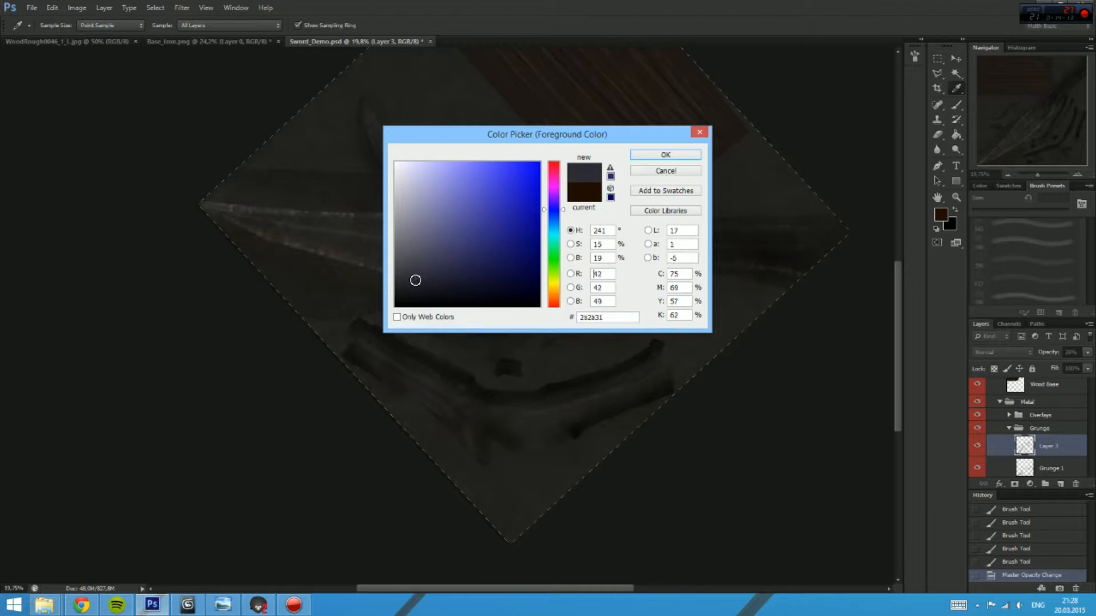
click(643, 153)
Step: Paint bluish-grey grunge over the blade and the curved metal pieces with the scratchy brush enlarged to 800 px
drag(428, 255, 474, 244)
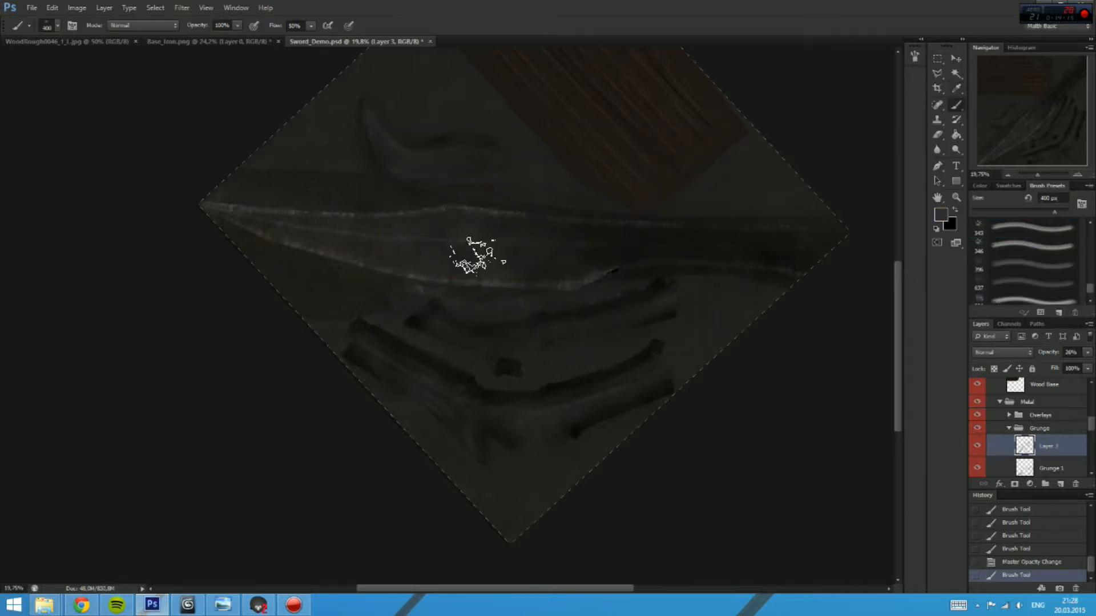
key(bracketright)
key(bracketright)
key(bracketright)
key(bracketright)
click(467, 243)
click(323, 251)
click(260, 221)
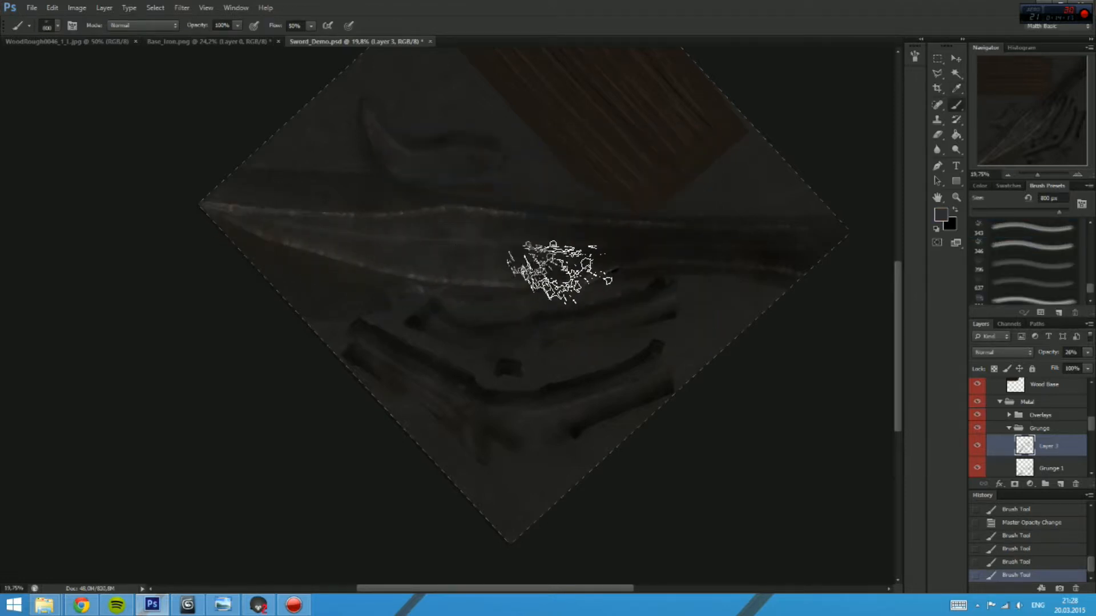
click(563, 273)
click(588, 228)
click(697, 256)
click(625, 342)
click(546, 340)
click(429, 337)
click(387, 377)
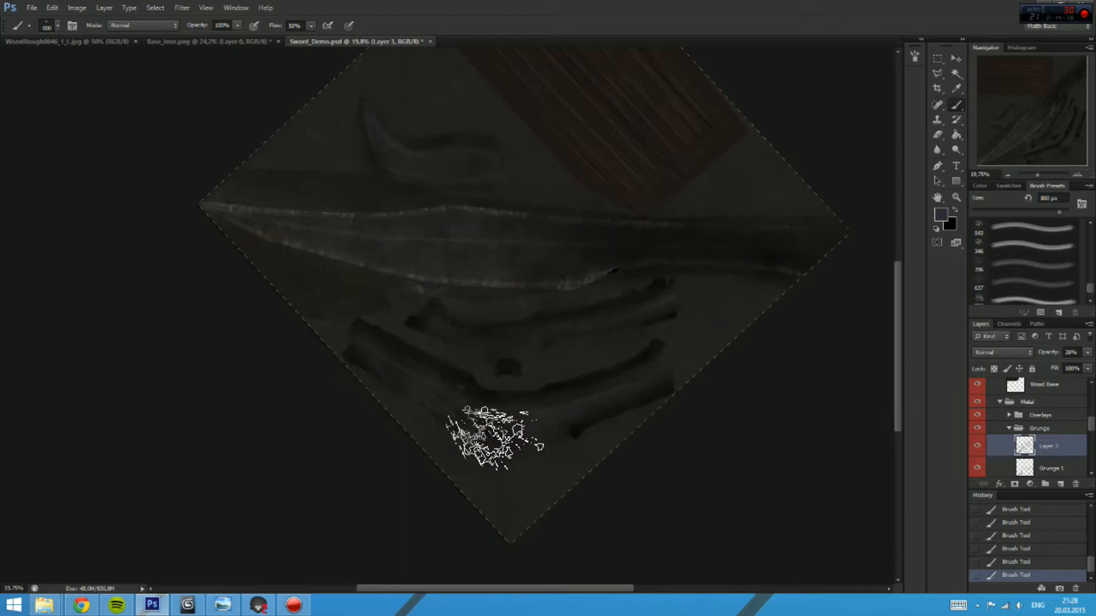
drag(588, 294, 863, 456)
Step: Set the opacity of the upper grunge layer to 20% and of the Grunge 1 layer to 15%
click(979, 445)
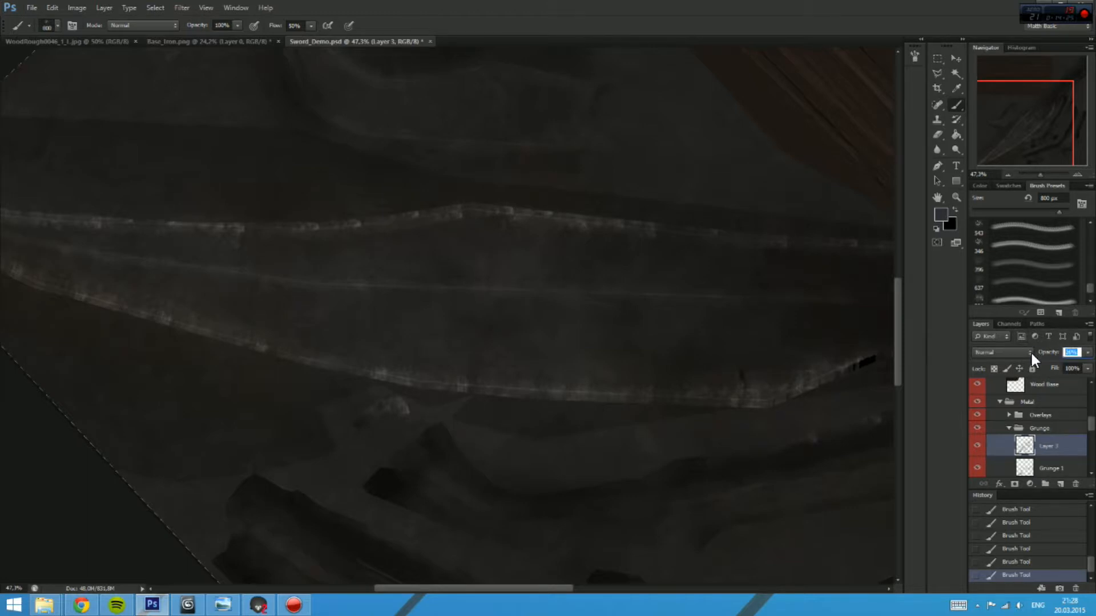
text(20)
key(Return)
click(1052, 473)
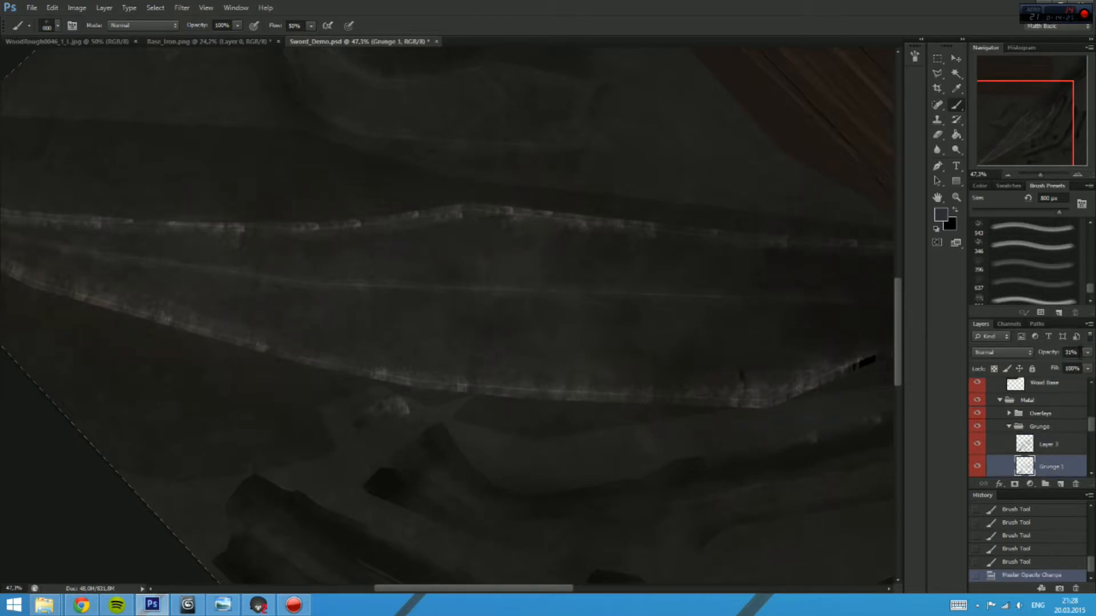
text(15)
key(Return)
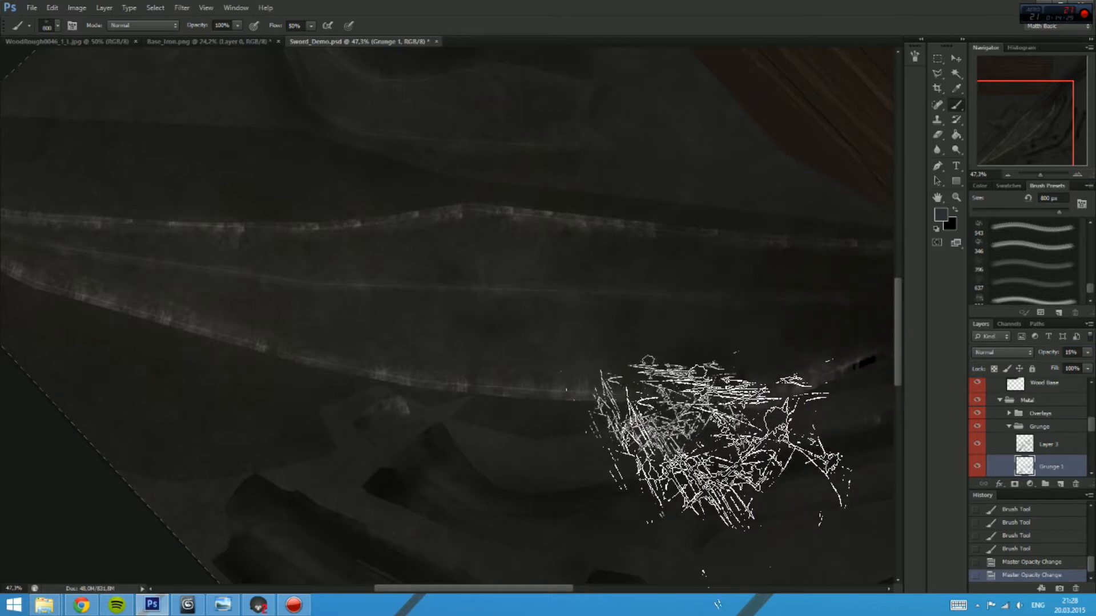
Step: Rename the upper grunge layer Grunge 2 and add a layer above it for the 345 px scratch brush in white
drag(760, 538, 673, 353)
drag(747, 337, 710, 355)
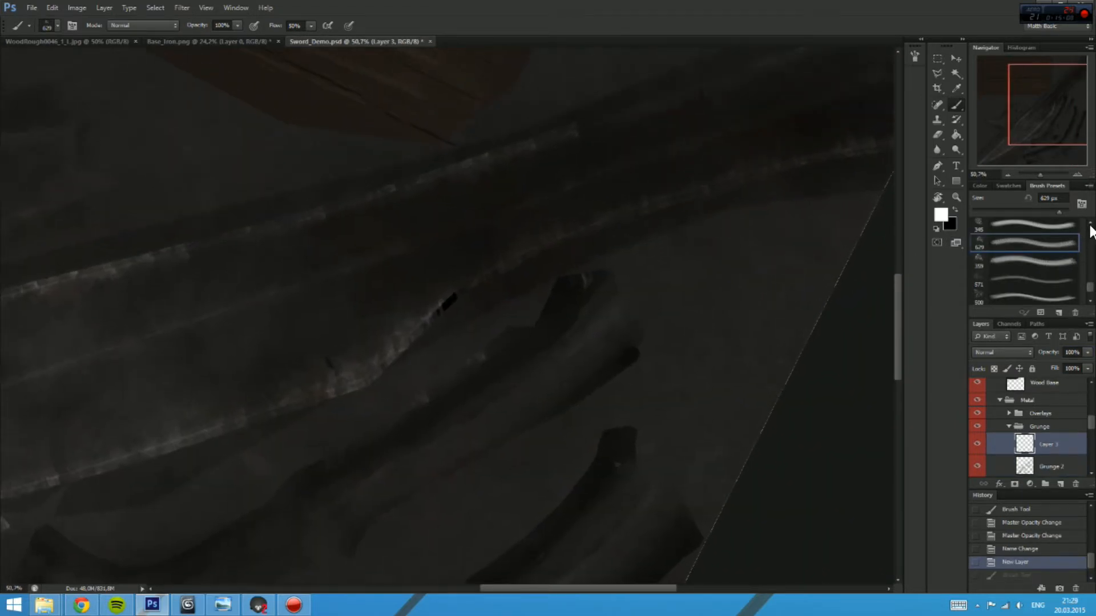
click(1090, 225)
click(1058, 234)
Step: Try a white scratch stroke over the blade's edge near its base
click(795, 185)
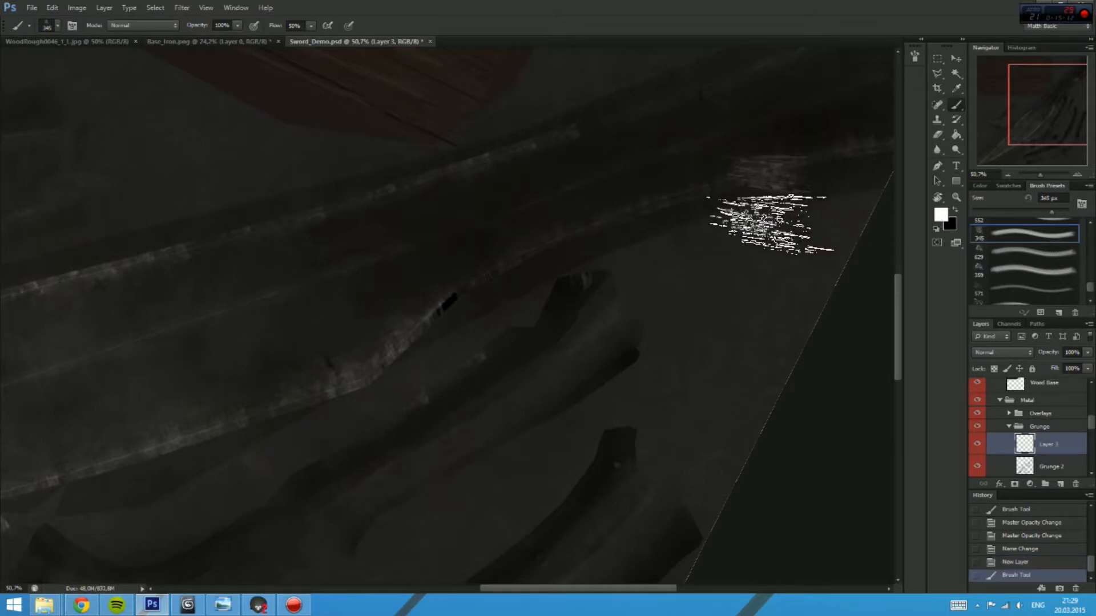
key(r)
mouse_move(714, 199)
mouse_down()
mouse_move(694, 179)
mouse_move(434, 211)
mouse_up()
key(space)
drag(502, 314, 531, 103)
key(ctrl+z)
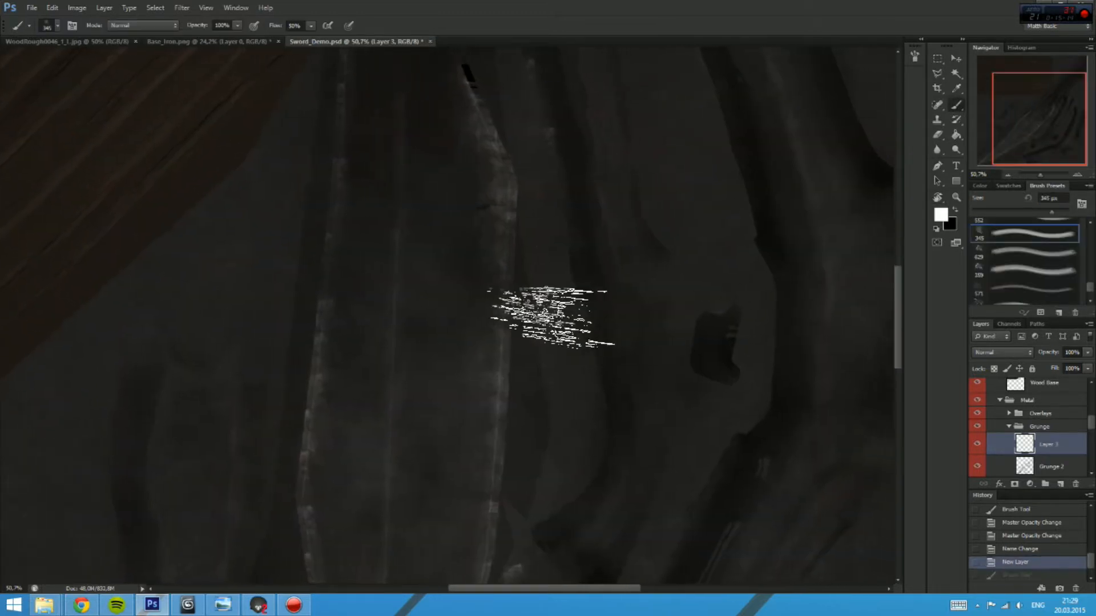
Step: Paint white crosswise scratches with the 345 px brush down the blade edge facing the curved metal pieces, following the edge's angle
key(space)
drag(524, 344, 525, 247)
click(502, 271)
key(space)
drag(552, 300, 549, 206)
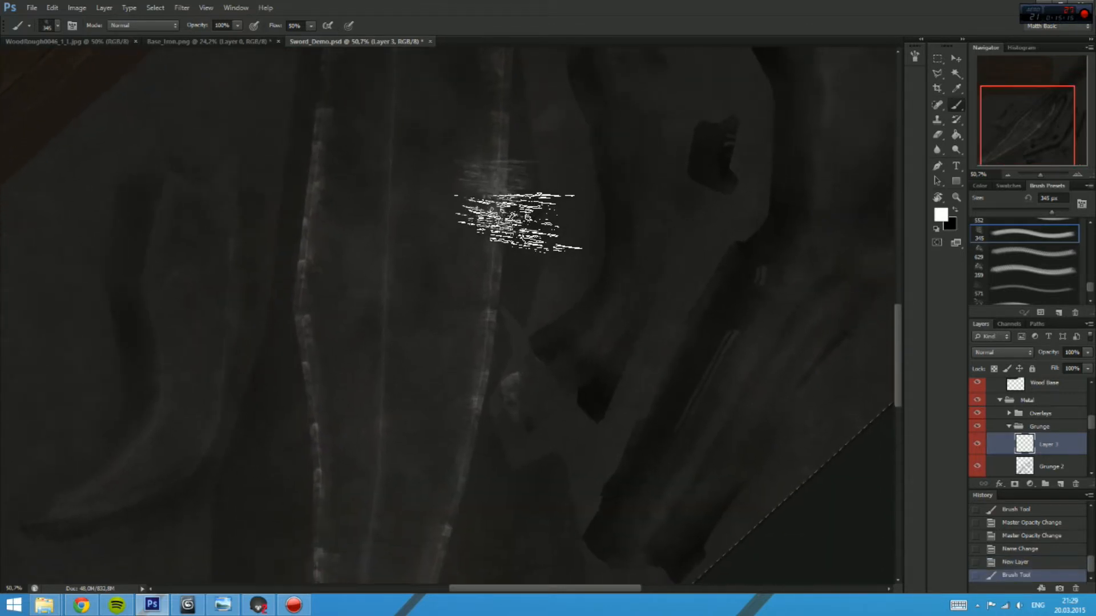
click(513, 217)
click(513, 243)
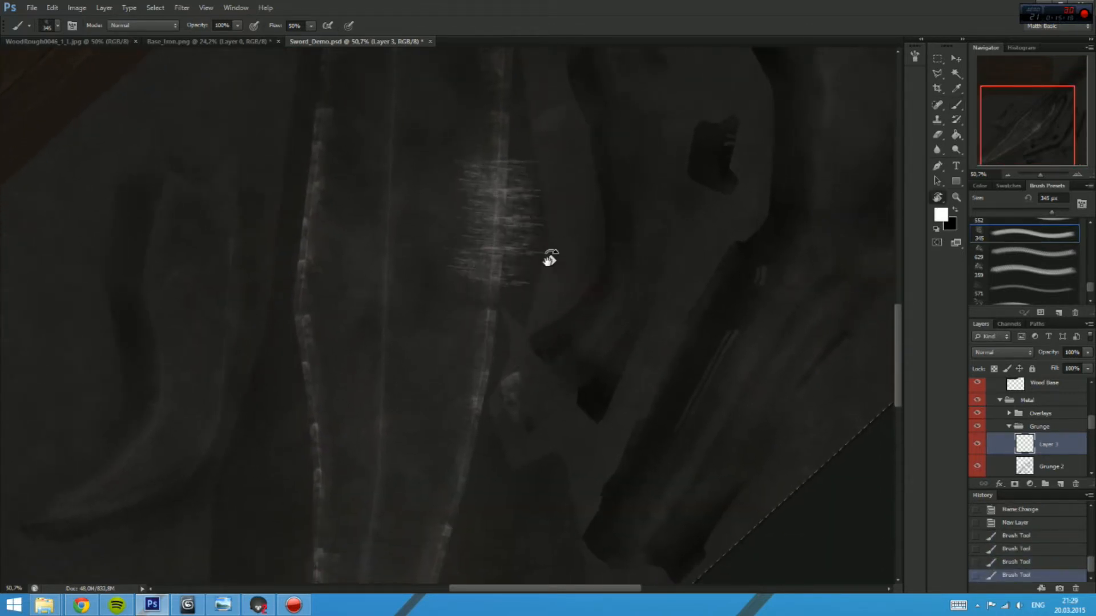
drag(549, 259, 502, 255)
click(504, 277)
key(r)
mouse_move(512, 311)
mouse_down()
mouse_move(502, 320)
mouse_move(498, 298)
mouse_up()
click(501, 321)
key(space)
click(477, 339)
key(space)
mouse_move(474, 341)
mouse_down()
mouse_move(472, 290)
mouse_move(460, 291)
mouse_move(478, 331)
mouse_move(469, 297)
mouse_up()
Step: Continue the white scratches along the same blade edge down to the tip, keeping them perpendicular to the edge
key(r)
key(r)
click(476, 329)
key(space)
key(r)
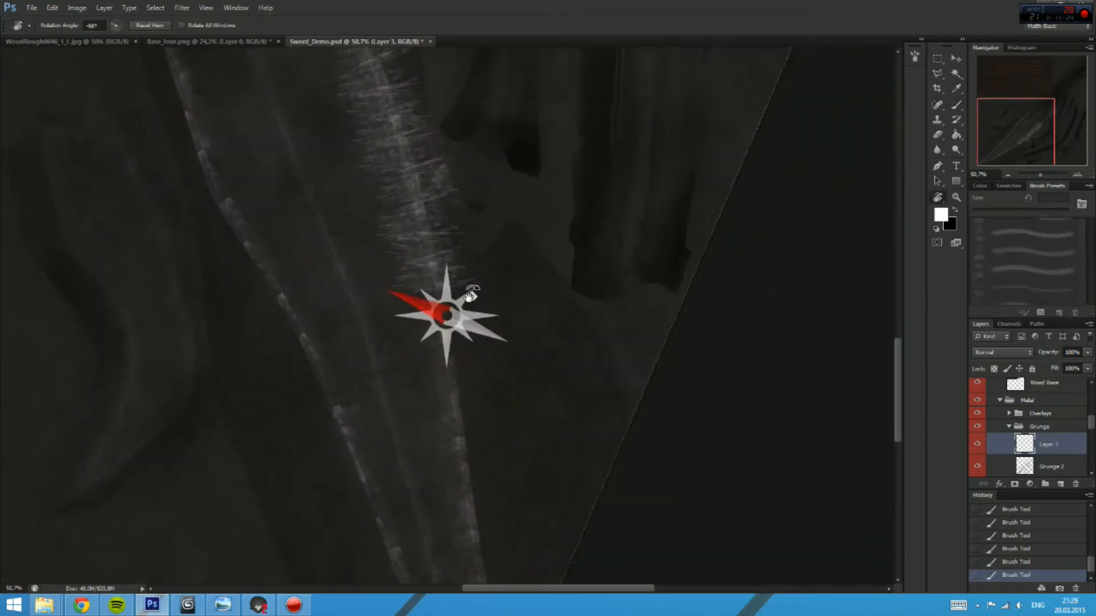
click(450, 323)
click(467, 385)
key(space)
drag(469, 422, 441, 307)
key(space)
drag(459, 393, 456, 335)
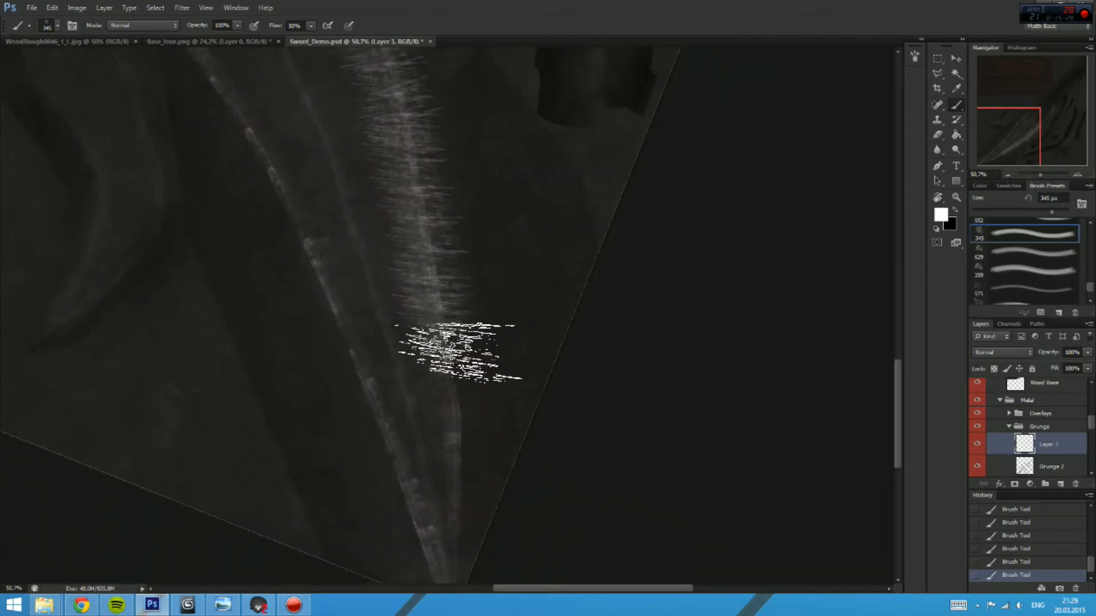
mouse_move(455, 427)
mouse_down()
mouse_move(448, 272)
mouse_move(451, 314)
mouse_up()
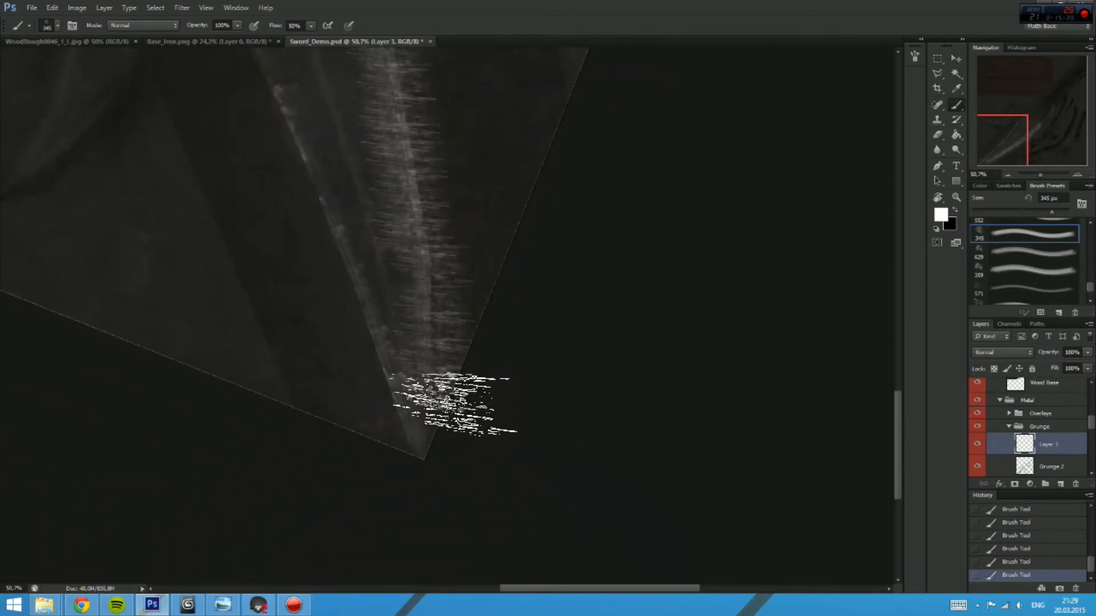
Step: Paint white crosswise scratches along the opposite blade edge from the tip up through the blade's widest part
key(r)
mouse_move(454, 405)
mouse_down()
mouse_move(372, 379)
mouse_move(335, 343)
mouse_move(354, 325)
mouse_move(350, 237)
mouse_move(364, 338)
mouse_up()
key(r)
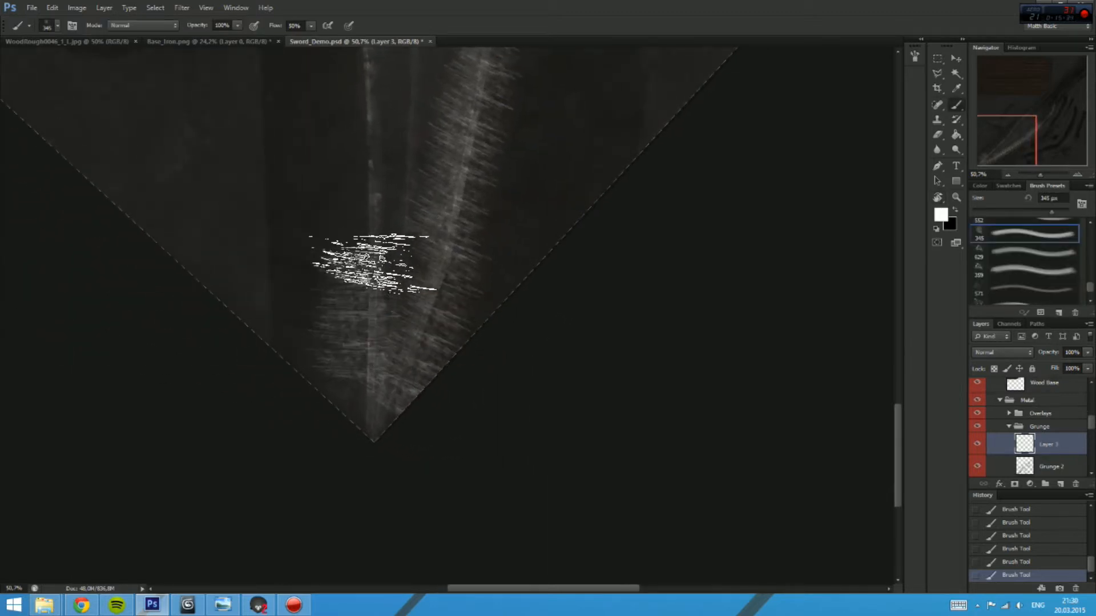
mouse_move(373, 265)
mouse_down()
mouse_move(368, 186)
mouse_move(357, 362)
mouse_up()
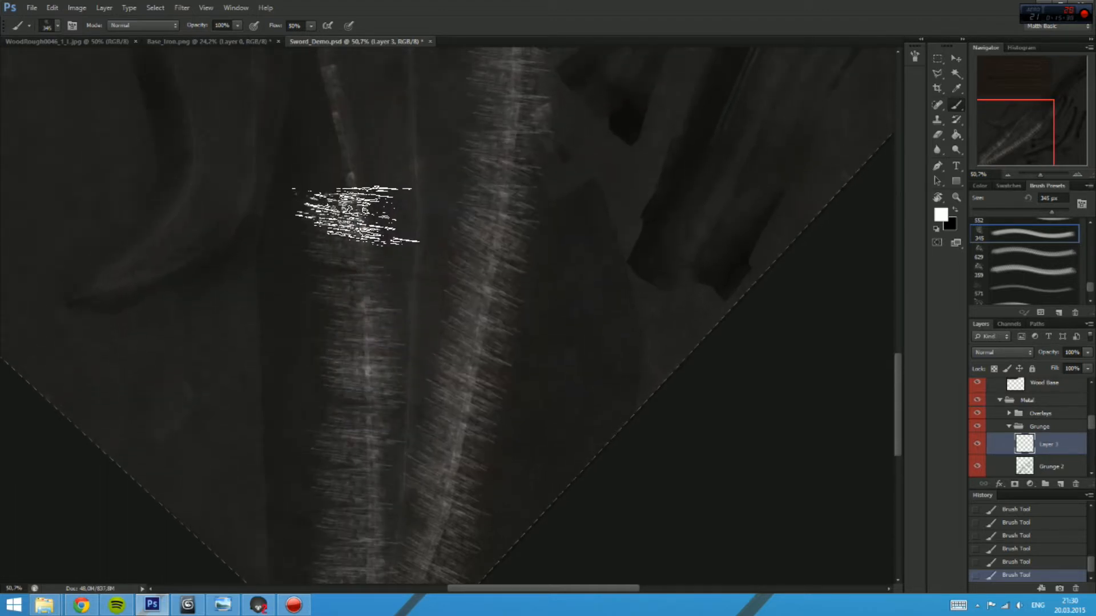
mouse_move(360, 200)
mouse_down()
mouse_move(367, 298)
mouse_move(412, 398)
mouse_up()
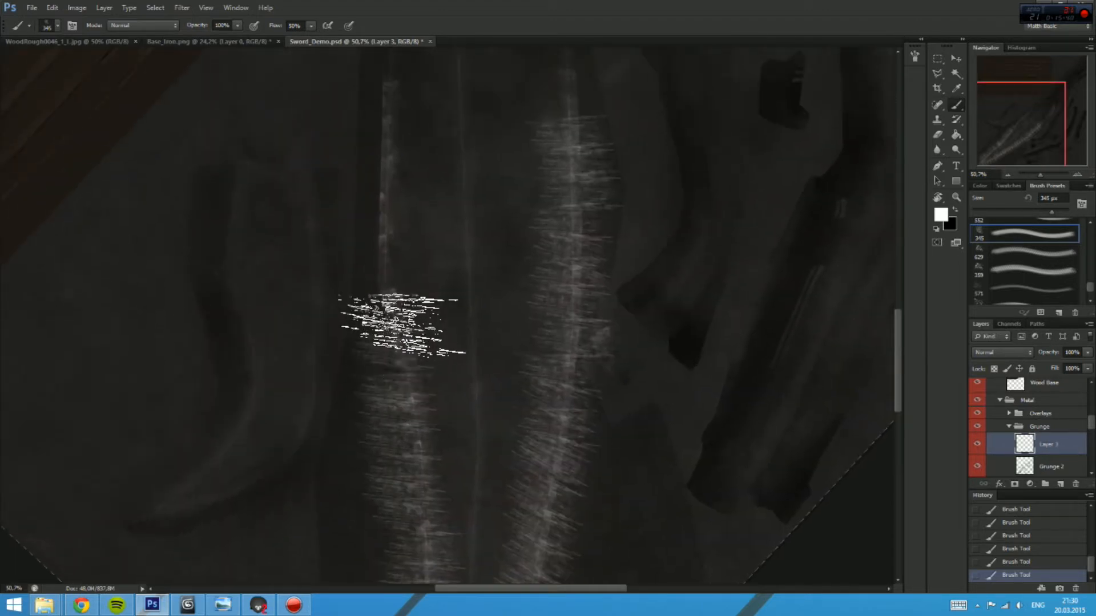
drag(392, 166, 379, 252)
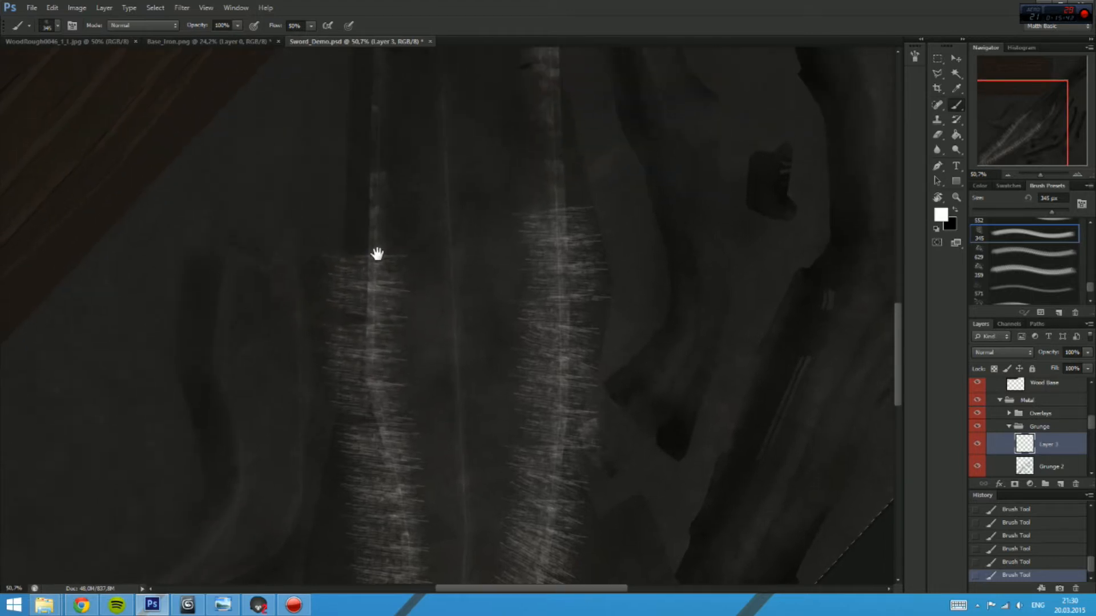
drag(394, 181, 391, 290)
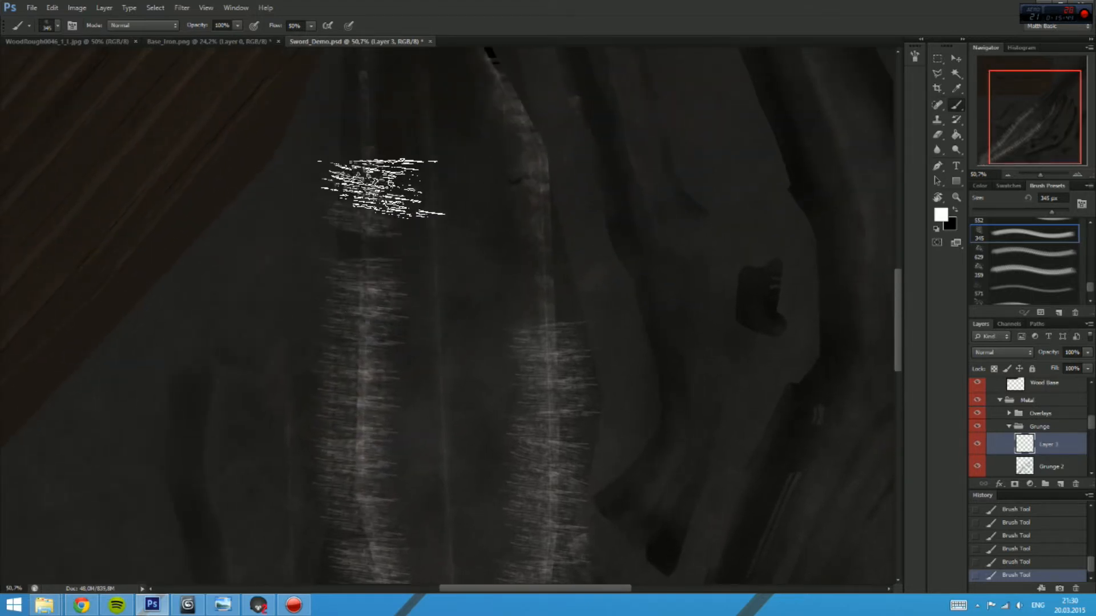
Step: Extend the white scratches up the blade edge beside the wood texture to the end of the metal strip
mouse_move(359, 181)
mouse_down()
mouse_move(348, 290)
mouse_move(365, 560)
mouse_up()
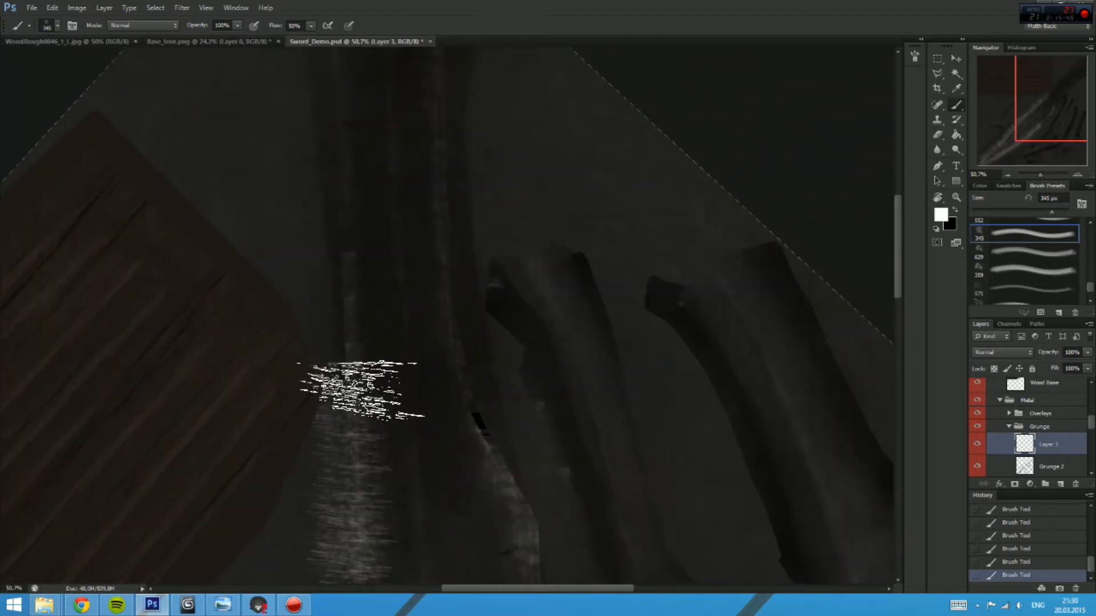
drag(355, 275, 355, 309)
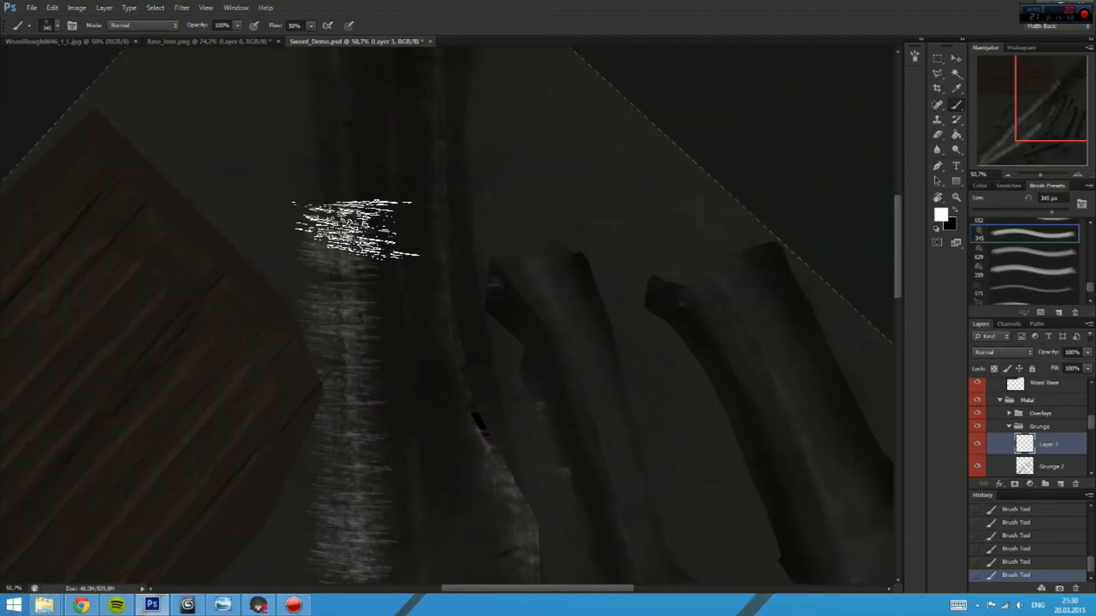
drag(356, 229, 355, 214)
mouse_move(354, 205)
mouse_down()
mouse_move(359, 272)
mouse_move(361, 211)
mouse_up()
mouse_move(353, 184)
mouse_down()
mouse_move(371, 326)
mouse_move(379, 252)
mouse_move(366, 66)
mouse_up()
Step: Fill the remaining upper part of the edge facing the curved pieces with white scratches, past the dark notch
mouse_move(485, 139)
mouse_down()
mouse_move(502, 172)
mouse_move(489, 191)
mouse_move(500, 298)
mouse_move(476, 182)
mouse_up()
mouse_move(485, 176)
mouse_down()
mouse_move(489, 255)
mouse_move(465, 318)
mouse_move(489, 360)
mouse_move(444, 223)
mouse_move(474, 232)
mouse_move(496, 285)
mouse_move(494, 354)
mouse_up()
key(r)
key(b)
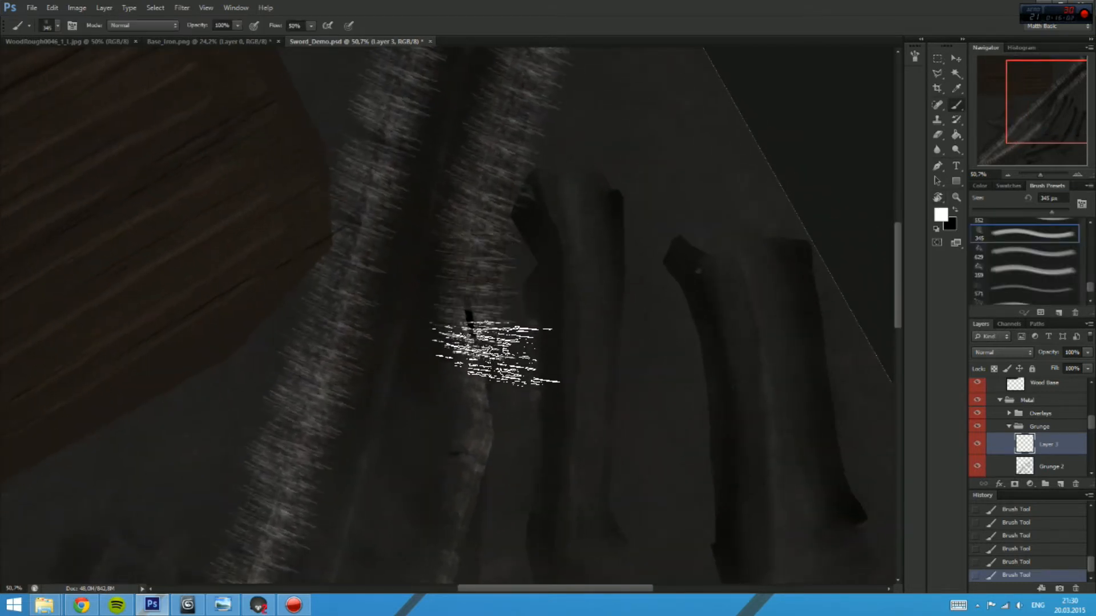
key(r)
mouse_move(501, 435)
mouse_down()
mouse_move(472, 264)
mouse_move(428, 192)
mouse_up()
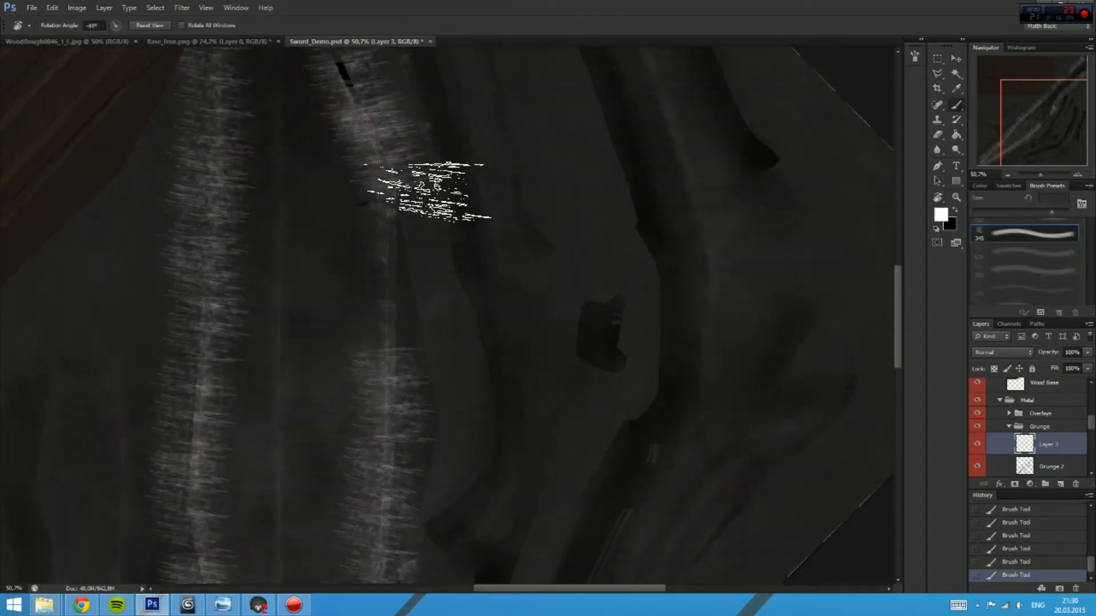
key(b)
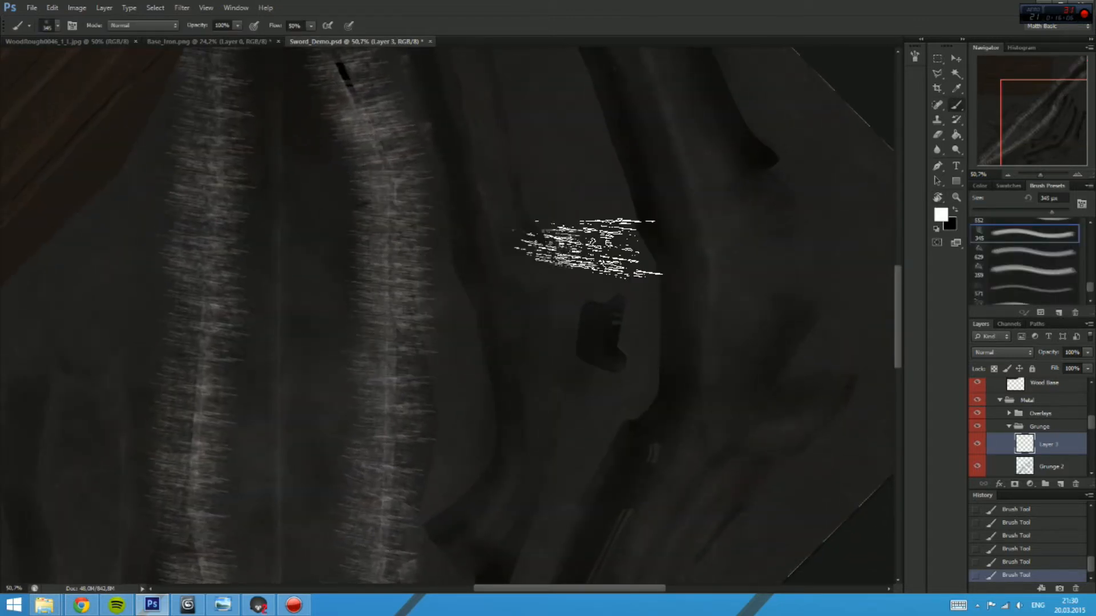
Step: Select the empty area around the sword's UV shapes with the Magic Wand on the AO layer
scroll(1003, 422, up, 6)
click(1005, 426)
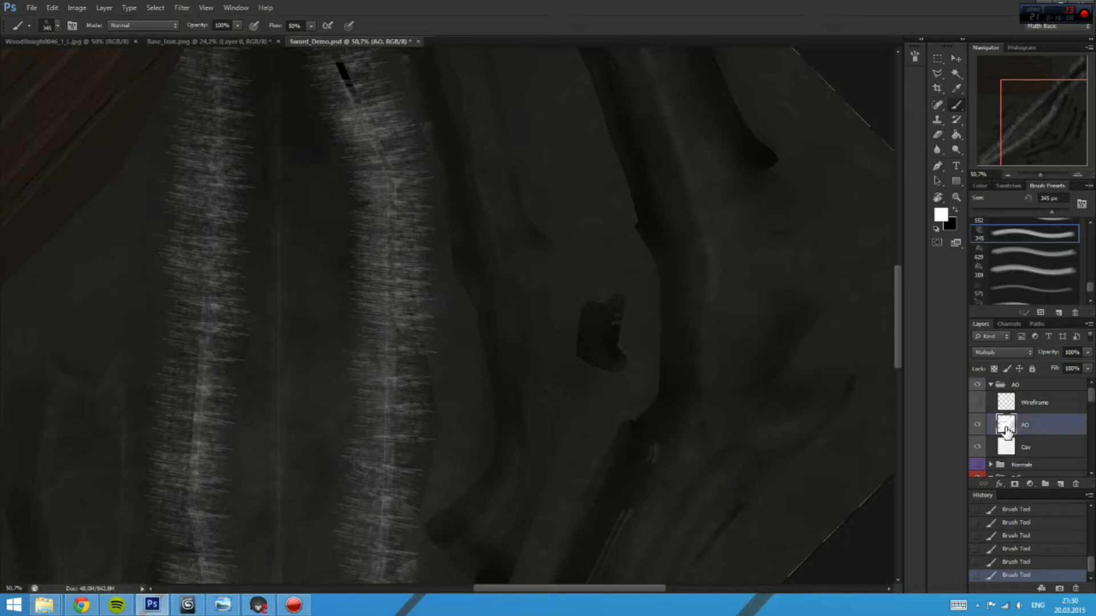
key(w)
click(191, 317)
click(135, 306)
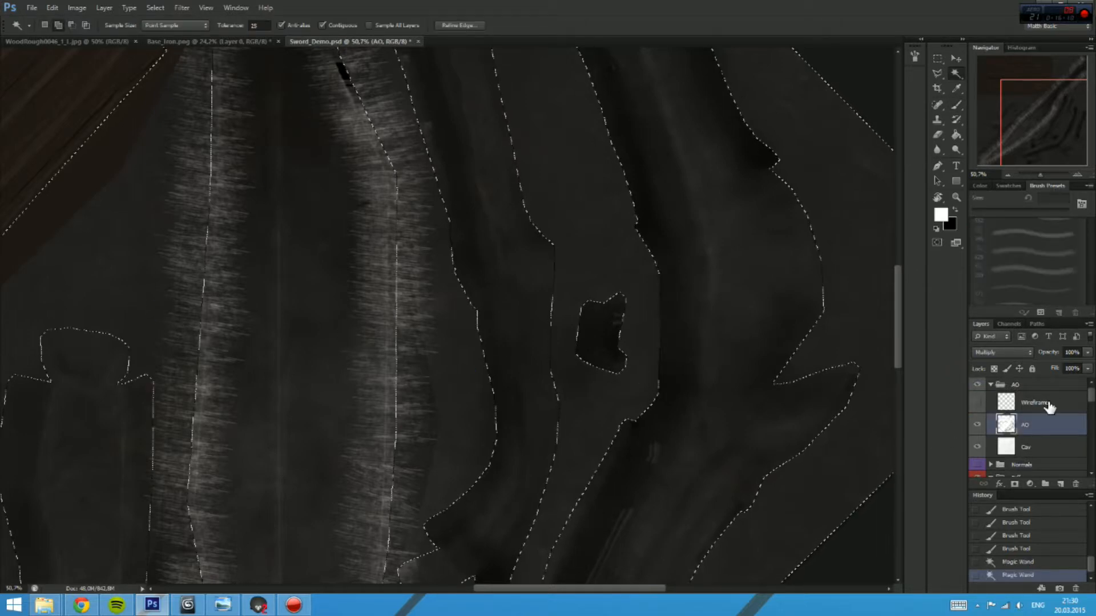
scroll(1084, 399, down, 5)
click(1033, 422)
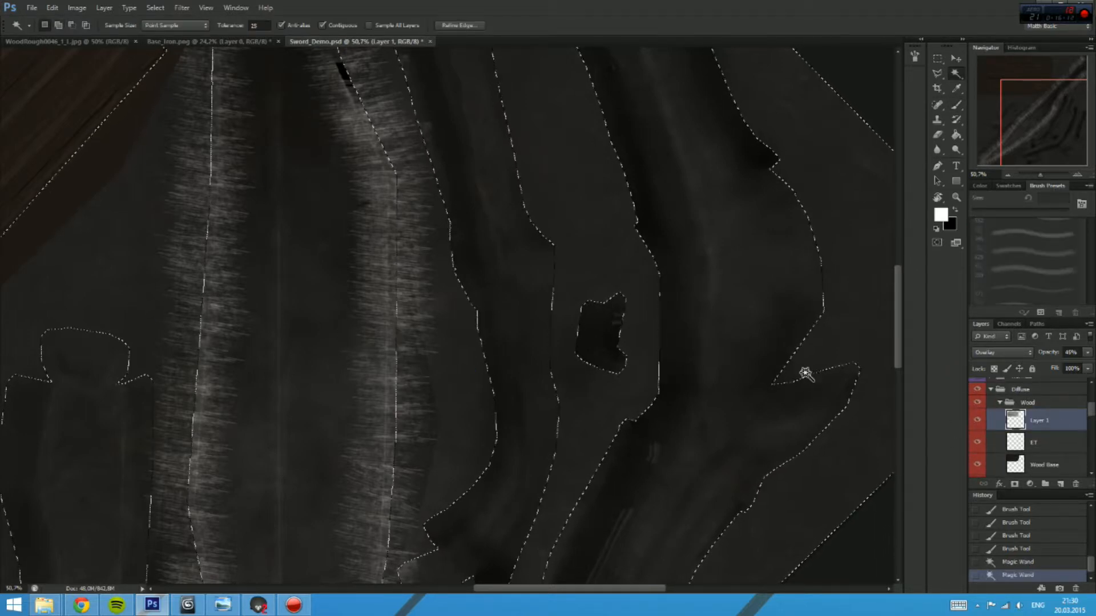
key(Delete)
key(ctrl+z)
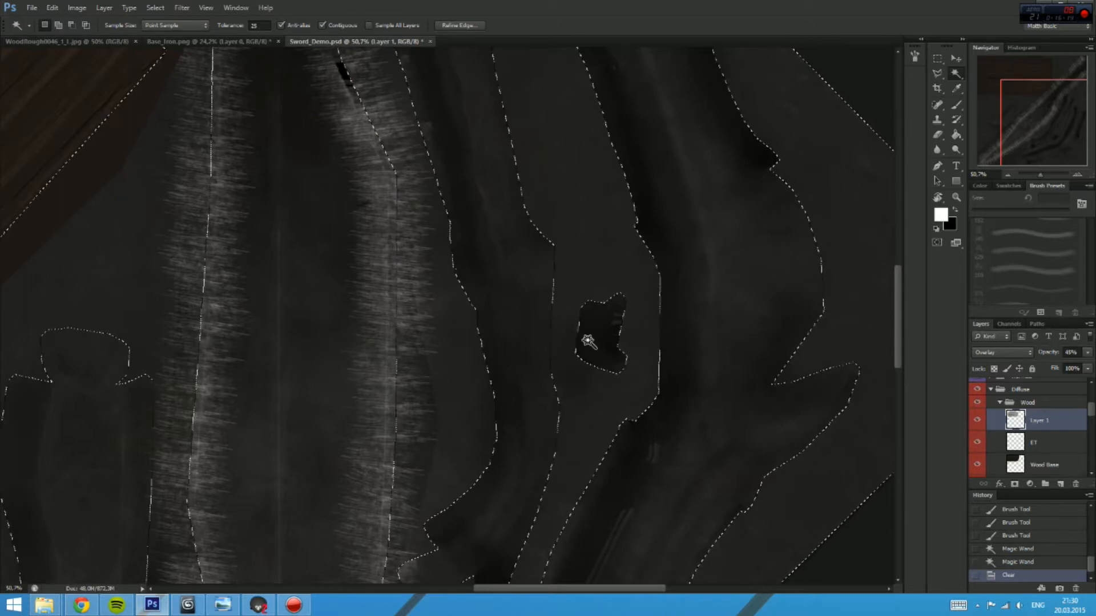
Step: Clear the scratches that spill outside the blade from Layer 3 in the Grunge group
drag(1090, 412, 1089, 428)
click(1069, 442)
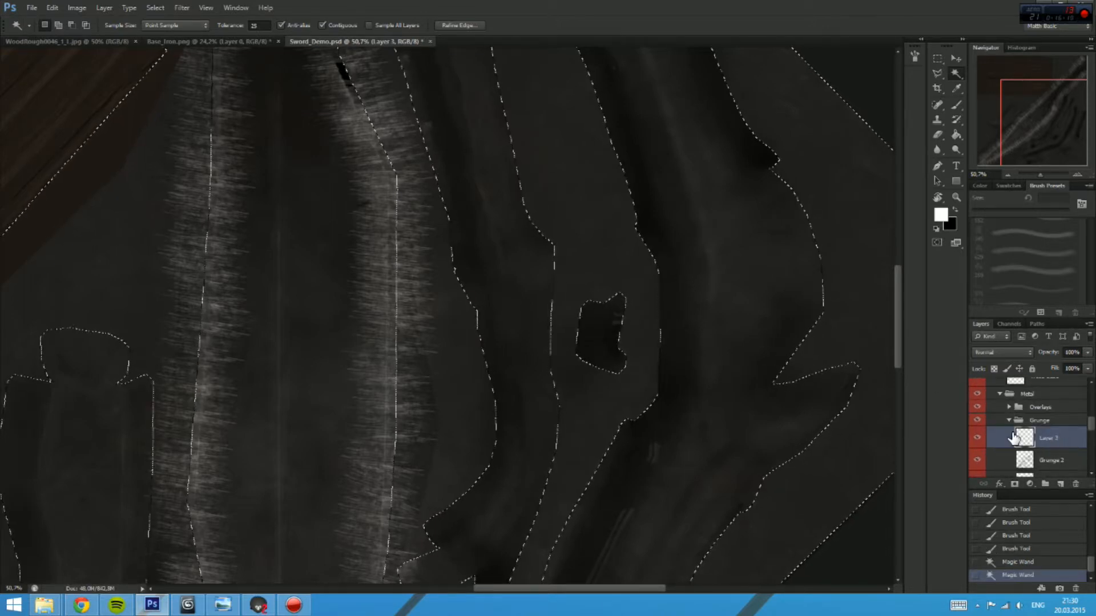
key(Delete)
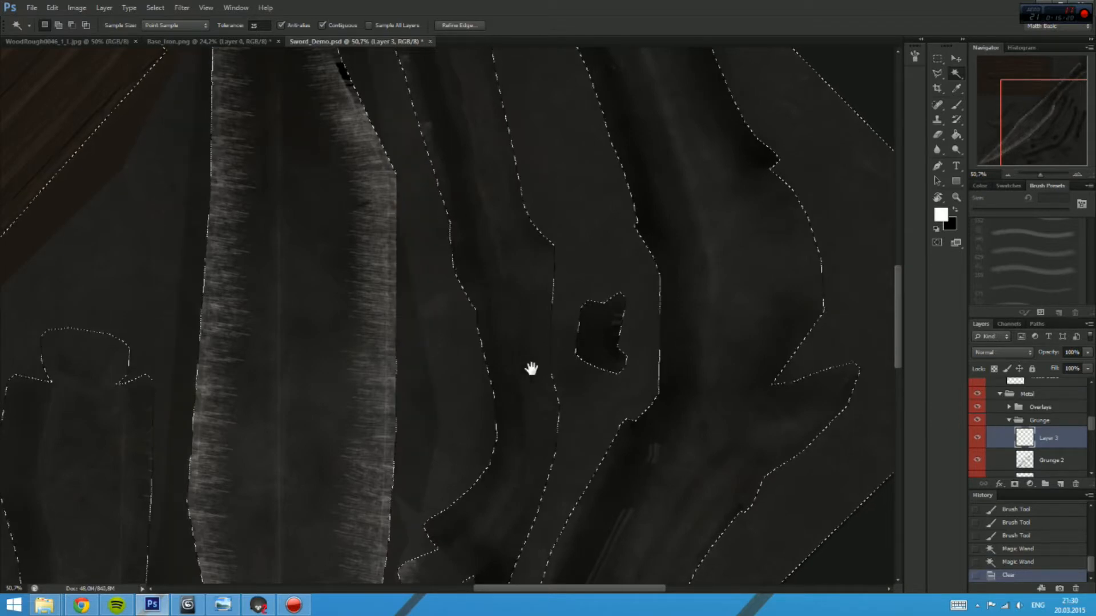
Step: Remove the selection and make an erasing stroke beside the blade with the soft 200 px eraser
drag(531, 370, 649, 241)
key(ctrl+d)
key(e)
drag(271, 303, 266, 371)
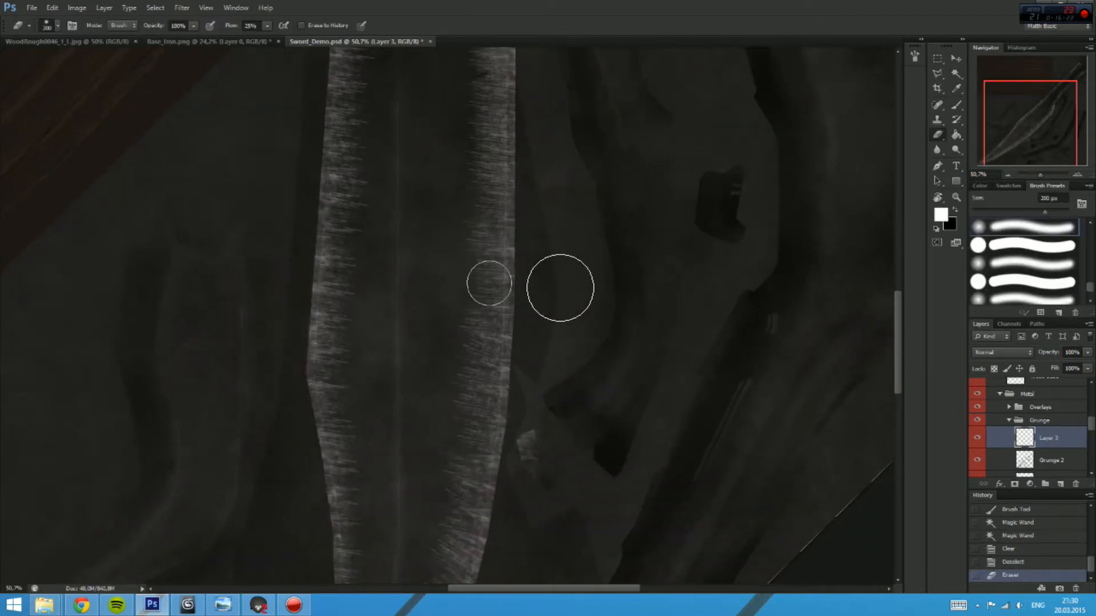
Step: Set the scratch layer's blend mode to Soft Light and its opacity to 72%
click(1030, 353)
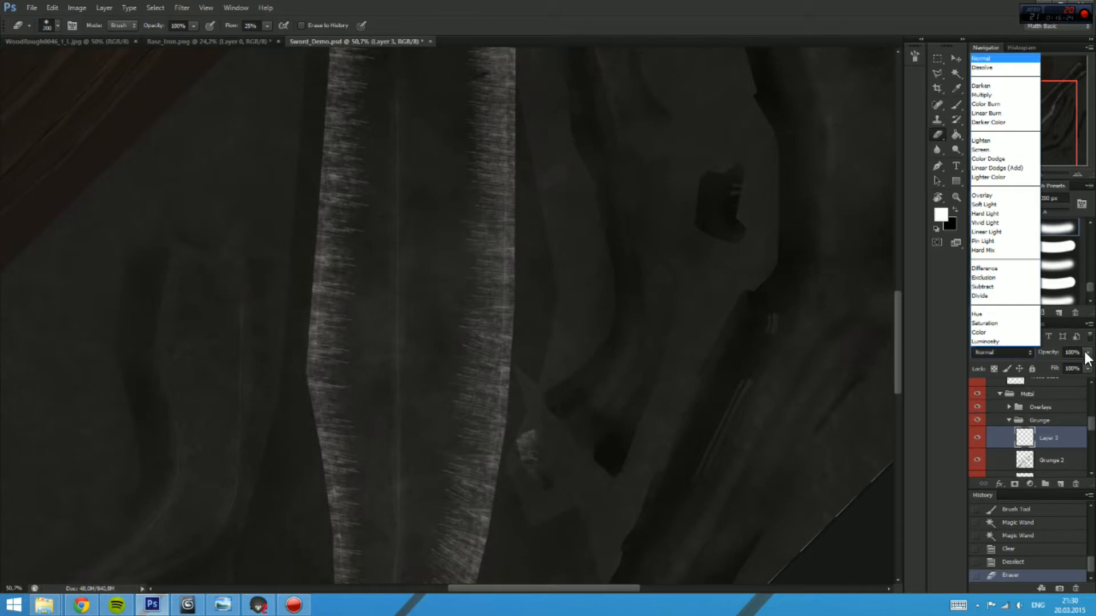
click(995, 205)
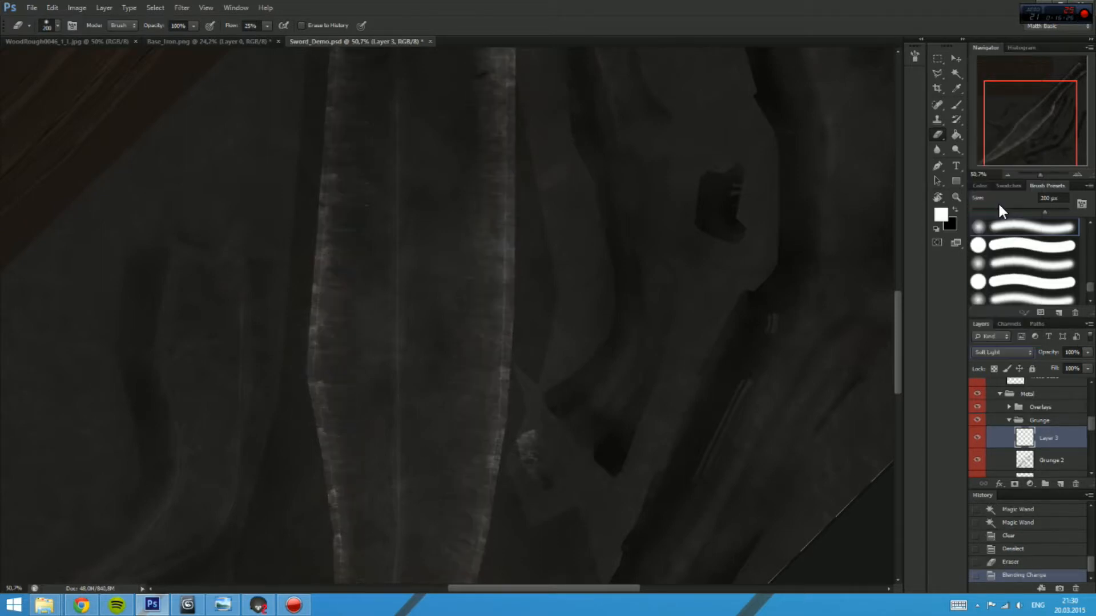
drag(1054, 363, 1051, 366)
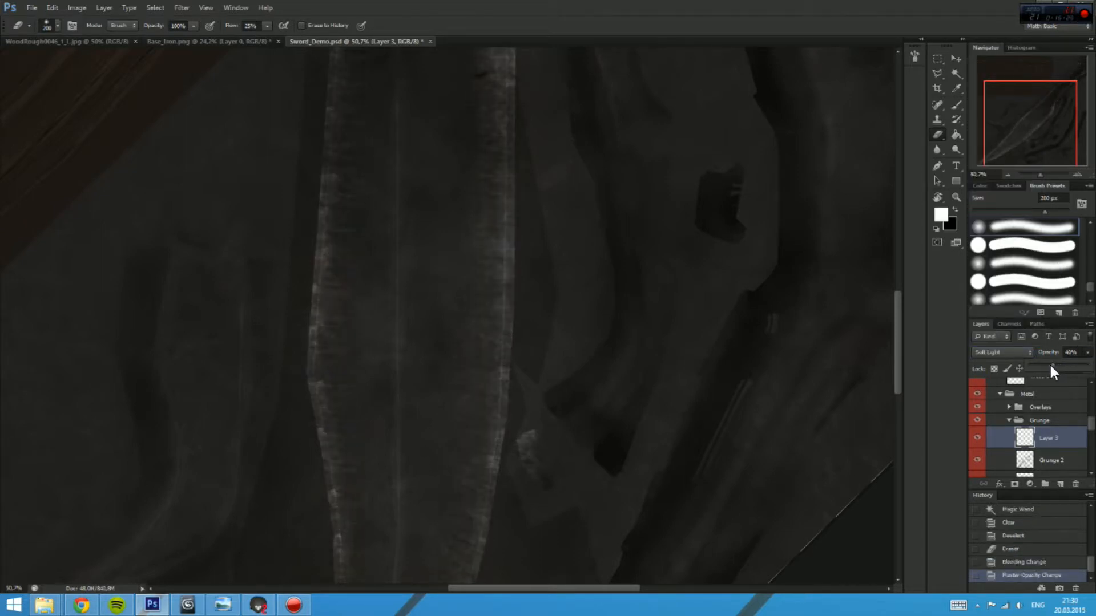
drag(759, 437, 763, 318)
scroll(768, 317, down, 3)
drag(813, 217, 740, 380)
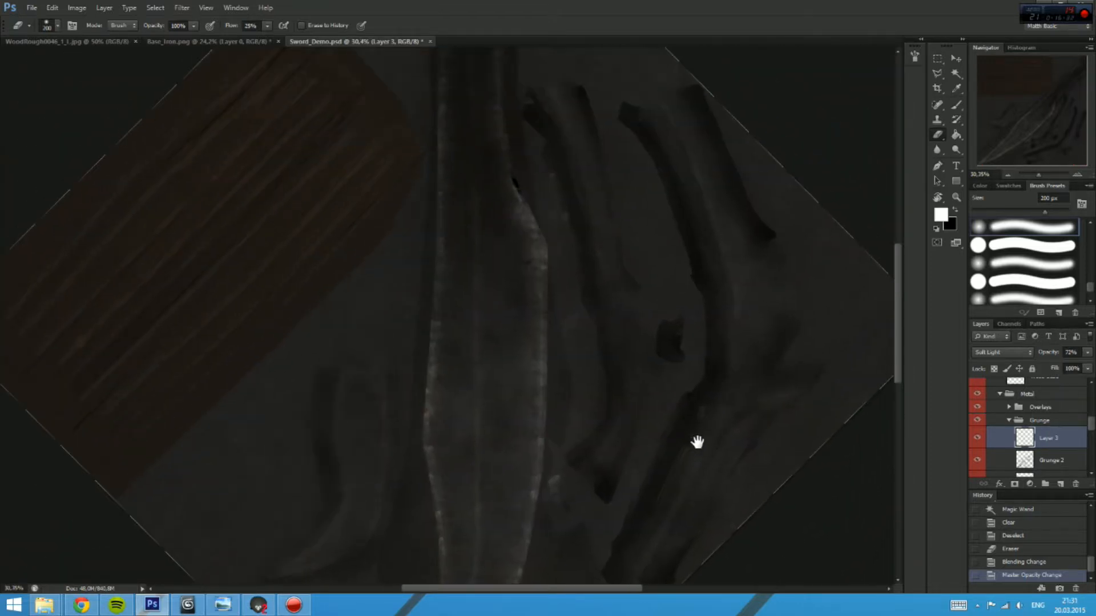
drag(697, 443, 714, 485)
mouse_move(749, 401)
mouse_down()
mouse_move(717, 393)
mouse_move(756, 392)
mouse_up()
drag(737, 404, 733, 357)
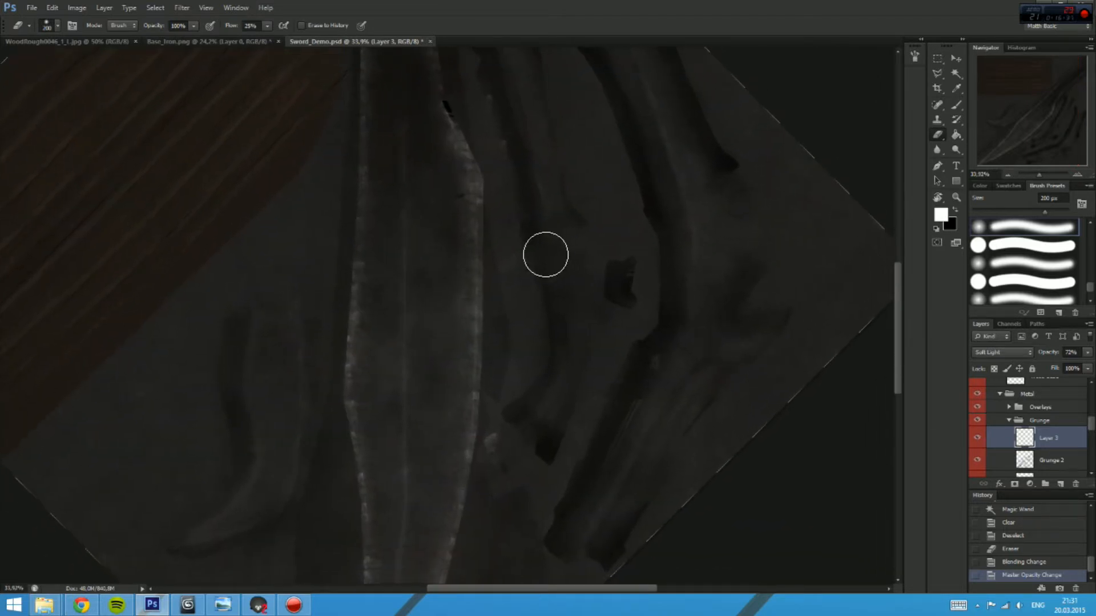
click(27, 8)
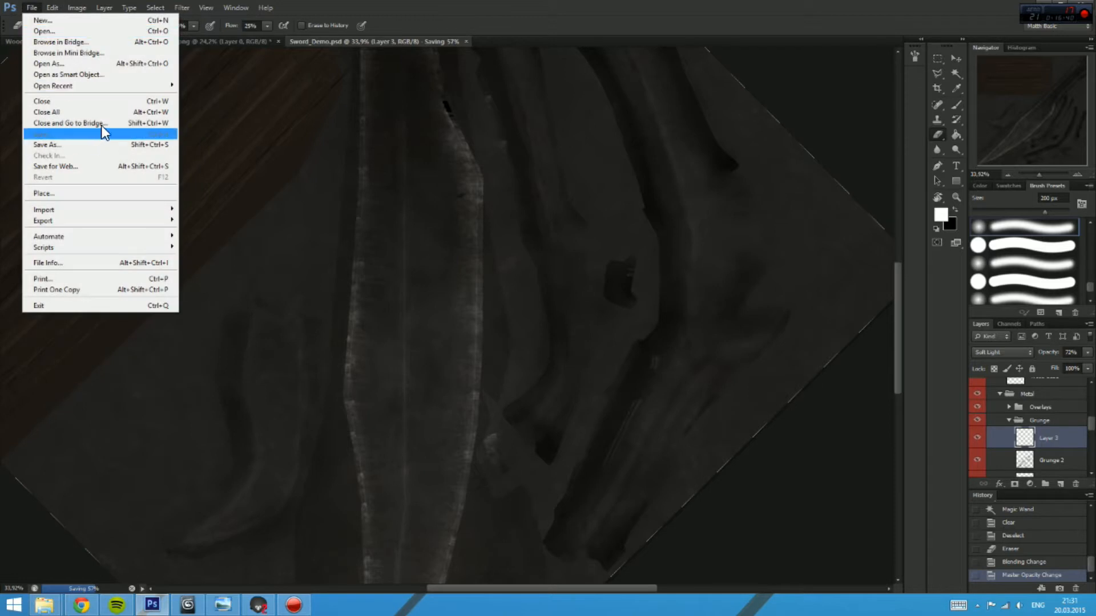
click(114, 144)
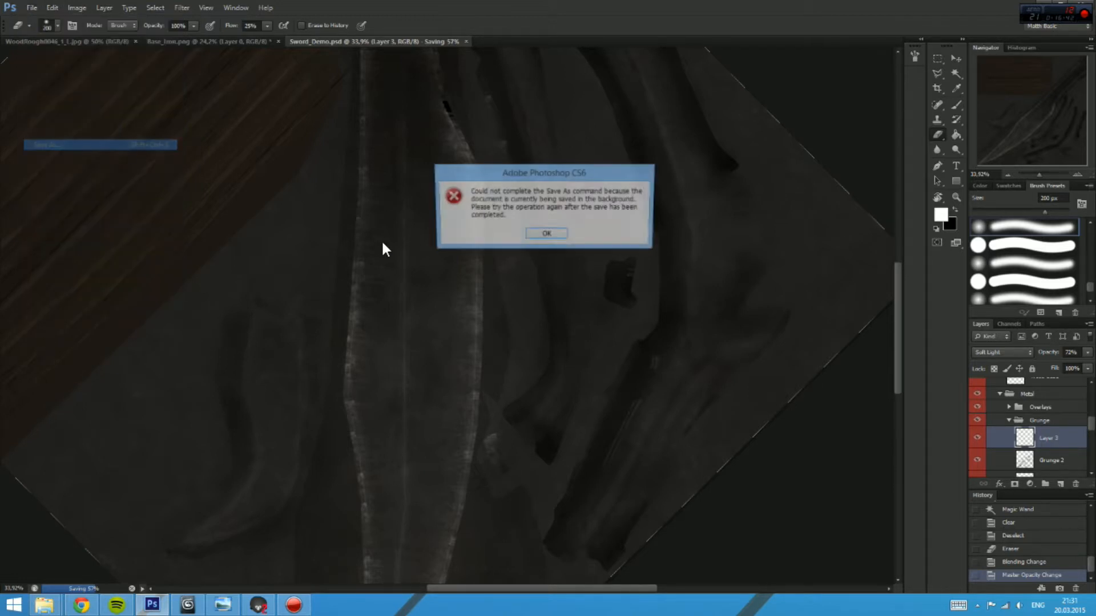
click(546, 233)
Step: Save a copy of the sword texture in Targa format over the existing file in the Tutorial Metal folder
click(32, 8)
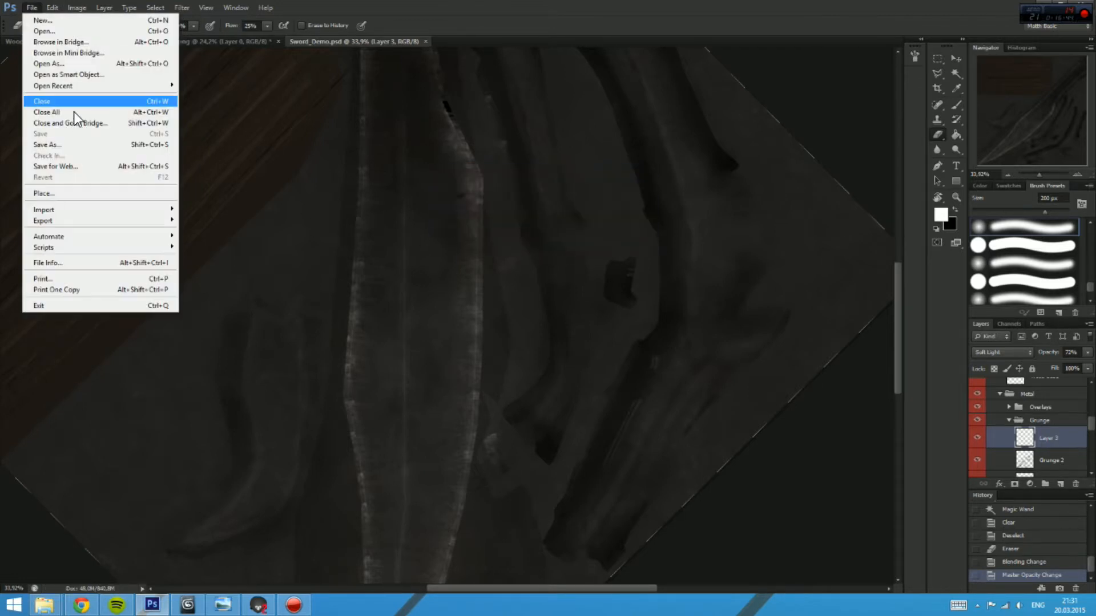
click(71, 145)
click(308, 328)
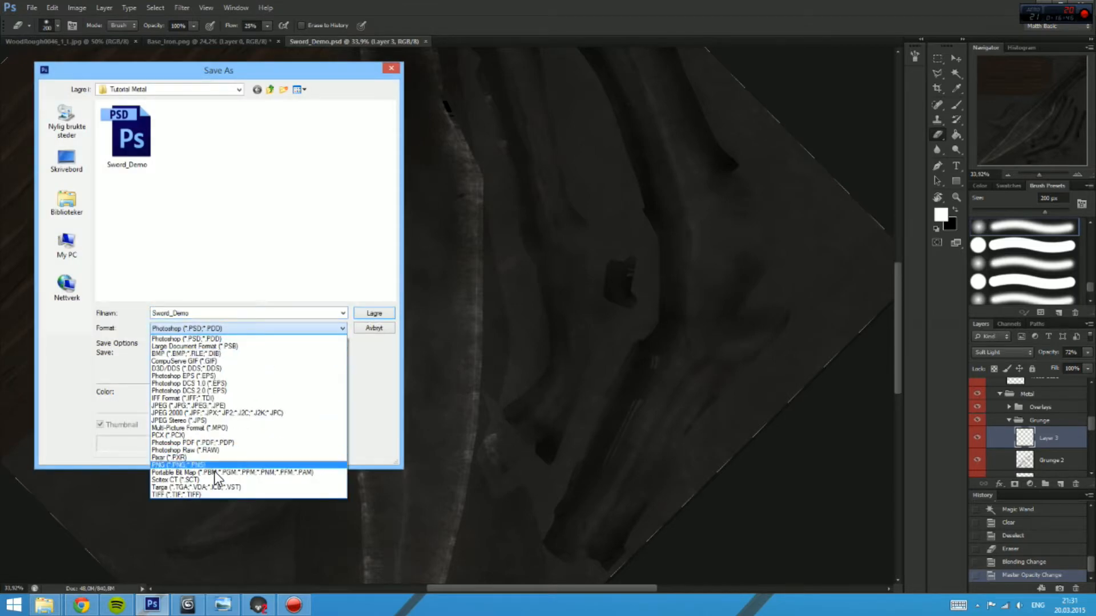
click(210, 486)
double_click(129, 131)
click(501, 220)
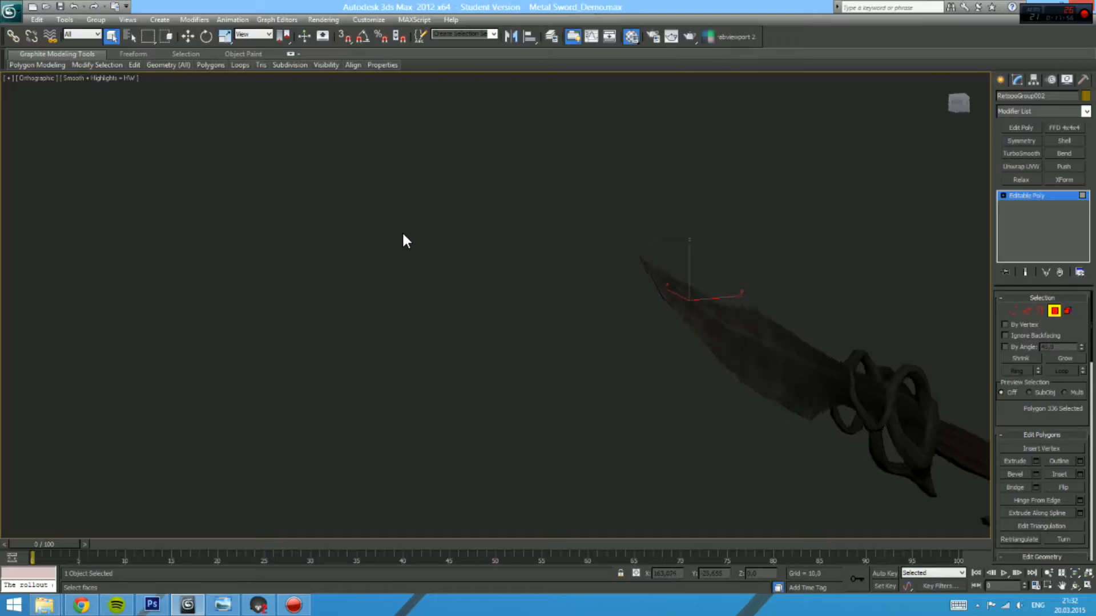
Step: Clear the polygon selection in 3ds Max and bring the whole sword into view
drag(406, 240, 582, 290)
scroll(577, 284, up, 5)
click(574, 277)
scroll(588, 269, down, 8)
drag(621, 255, 573, 246)
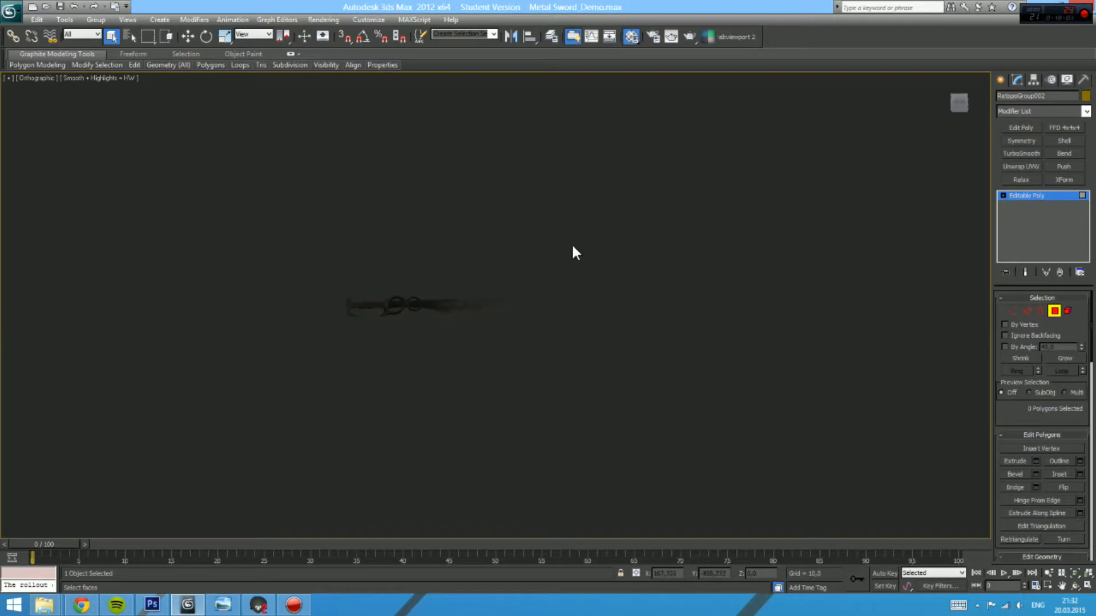
Step: Select all polygons of the sword mesh with a selection region
drag(270, 371, 271, 370)
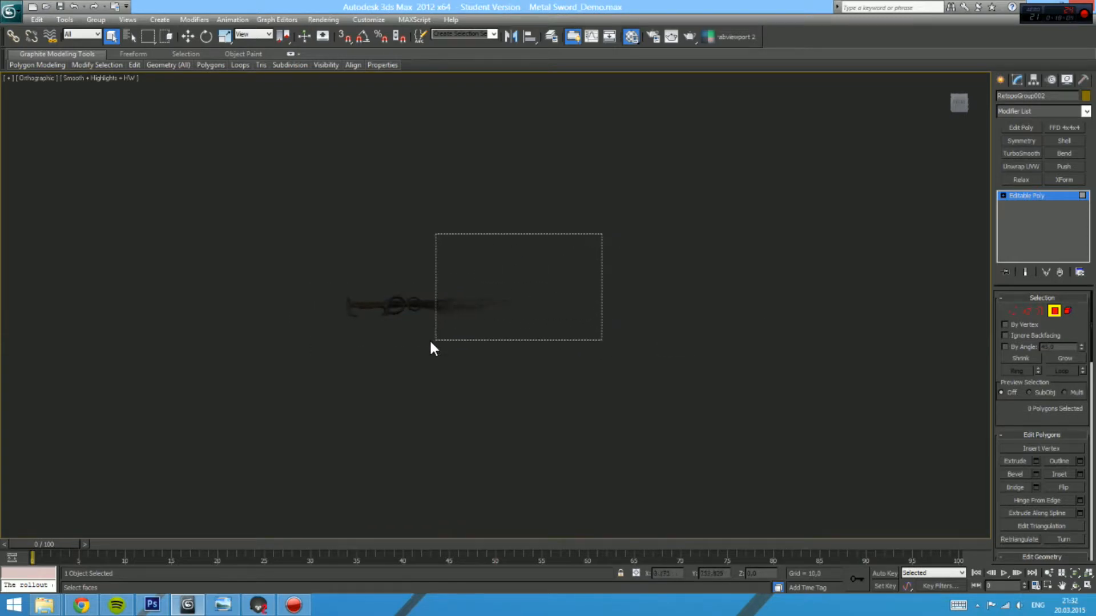
drag(424, 335, 425, 331)
click(487, 244)
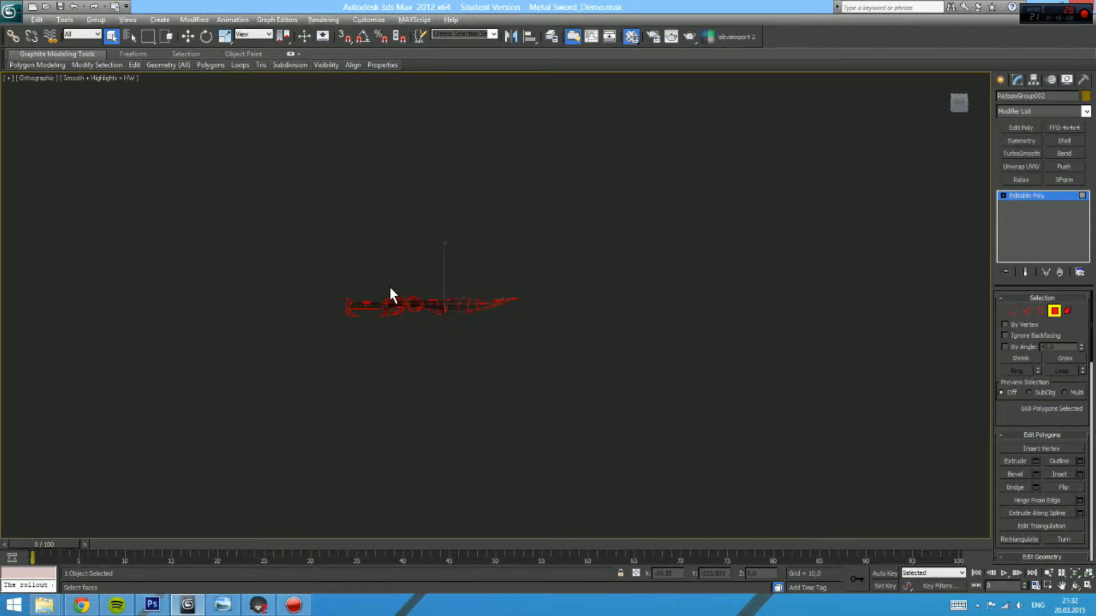
Step: Clear the sword's polygon selection and examine the updated texture on the model up close
scroll(497, 263, up, 3)
scroll(419, 269, down, 2)
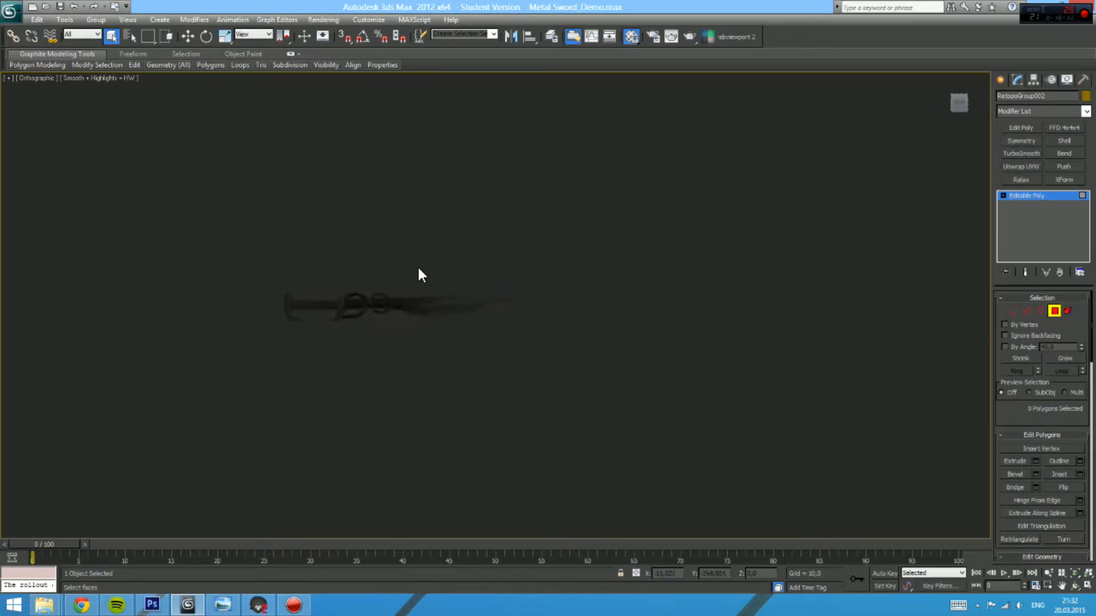
drag(422, 394, 426, 392)
scroll(484, 314, up, 5)
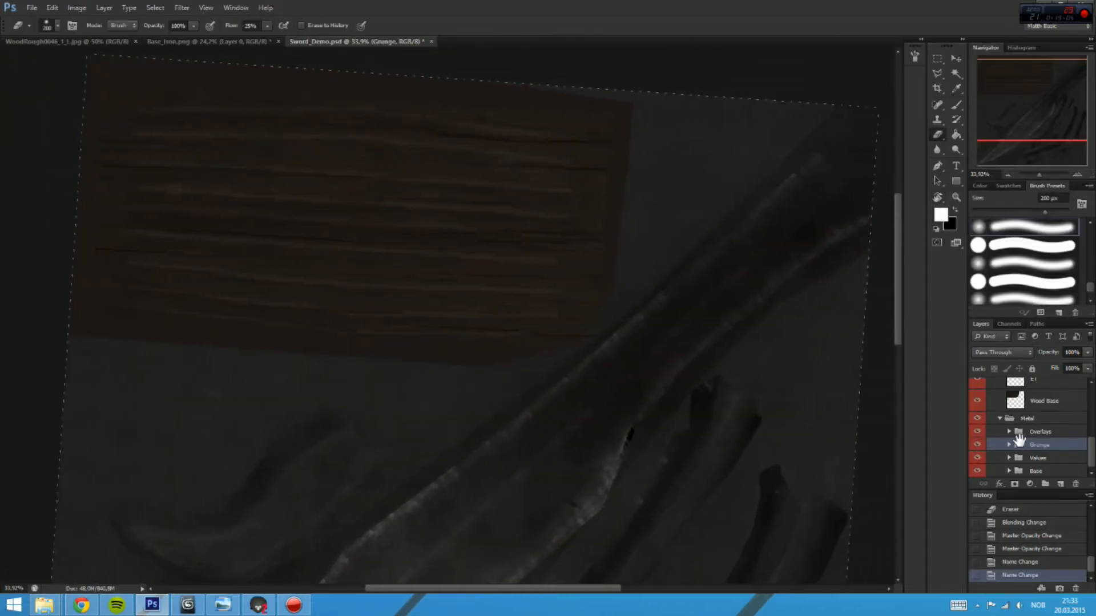
Step: Switch to Photoshop and use Hue/Saturation on the Wood Base layer to set saturation to -21 and darken the lightness slightly
scroll(1028, 426, up, 3)
click(1050, 431)
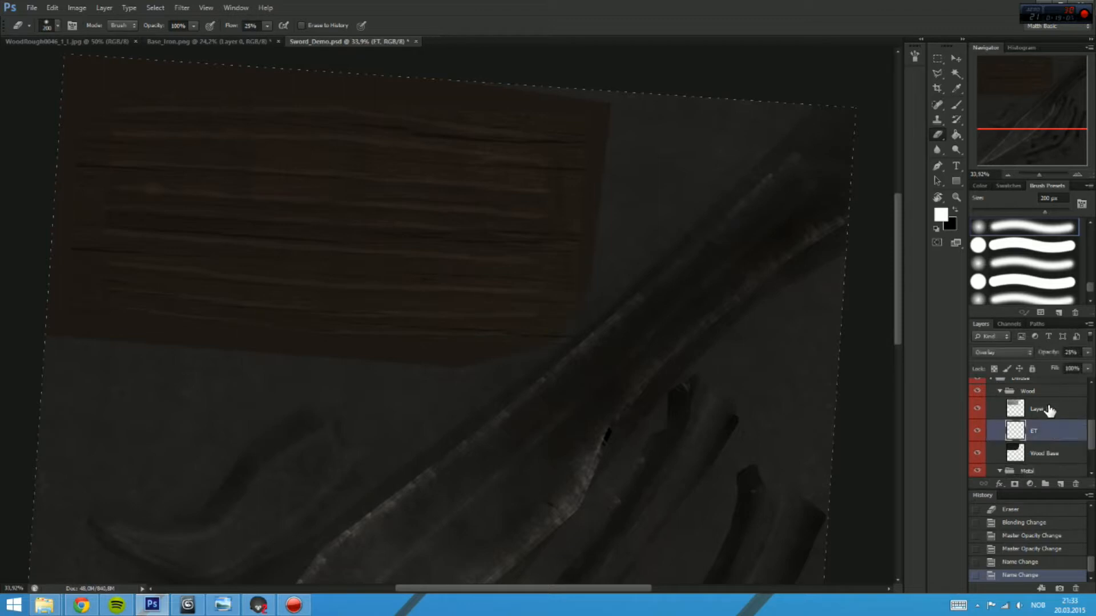
click(1058, 456)
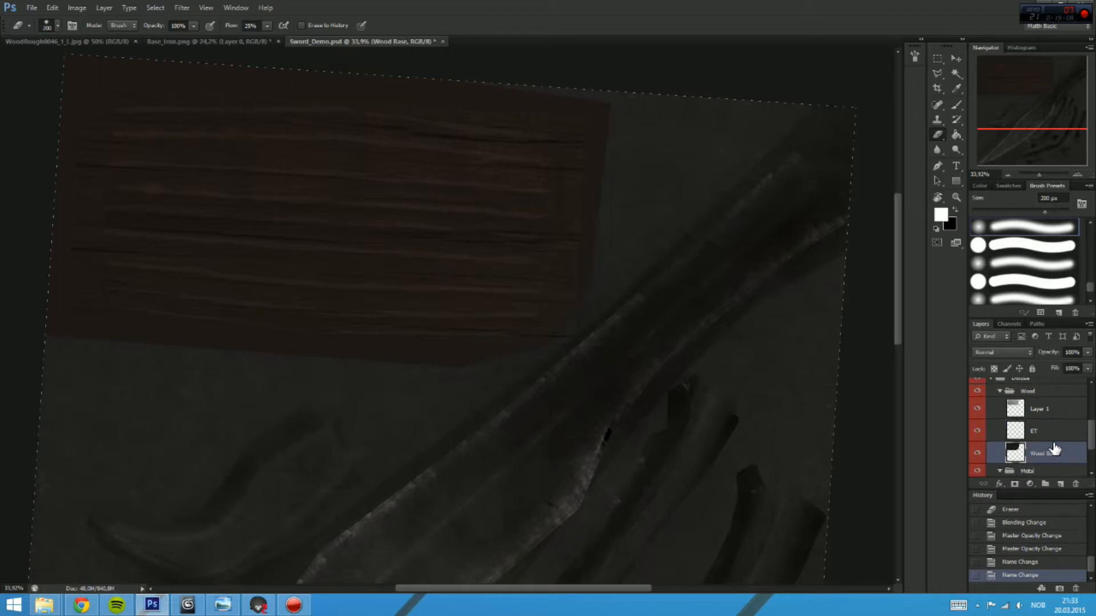
key(ctrl+u)
drag(118, 160, 106, 183)
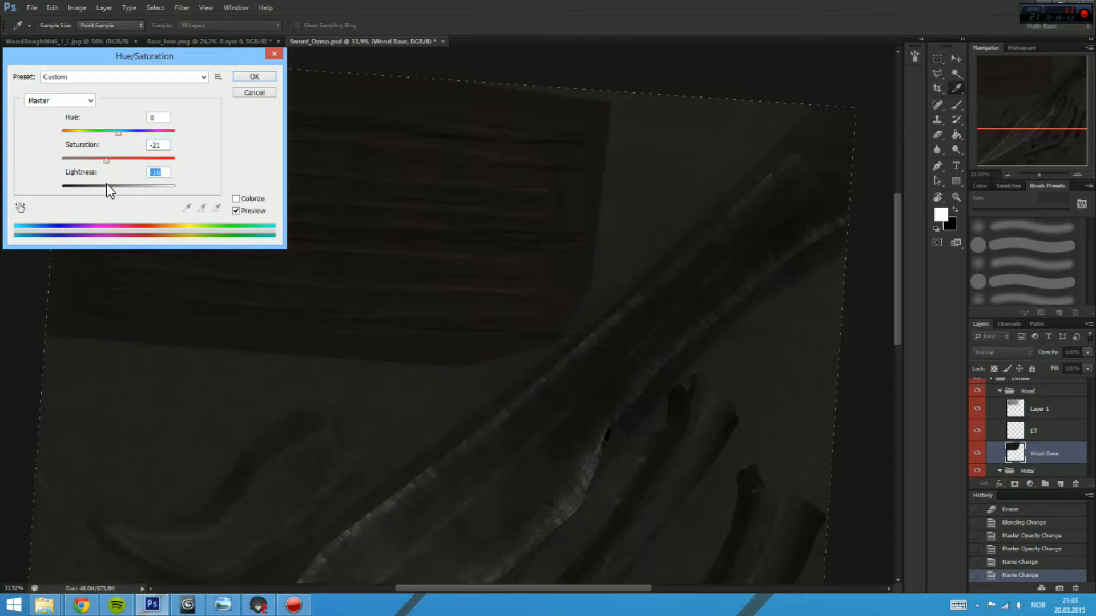
click(269, 75)
key(e)
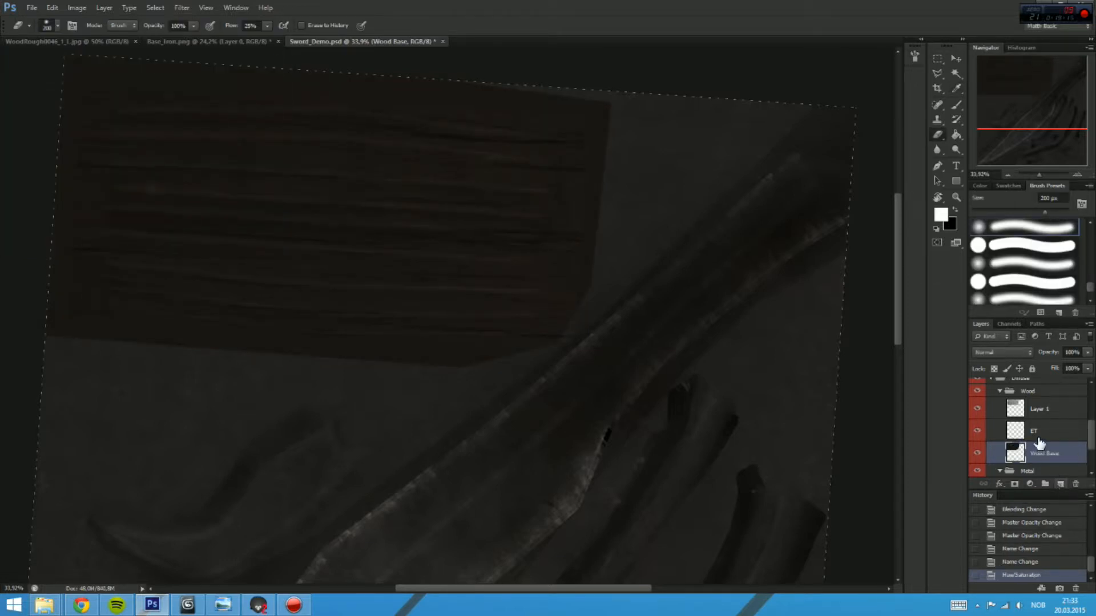
Step: Add a new layer above ET in the Wood group and name it VVAr
click(1059, 484)
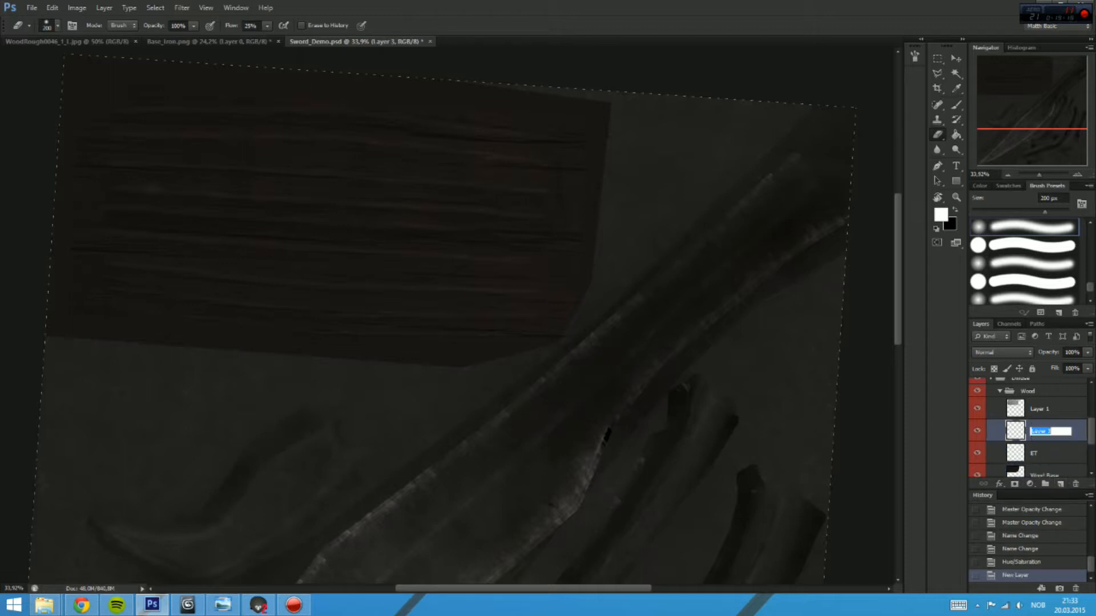
key(Return)
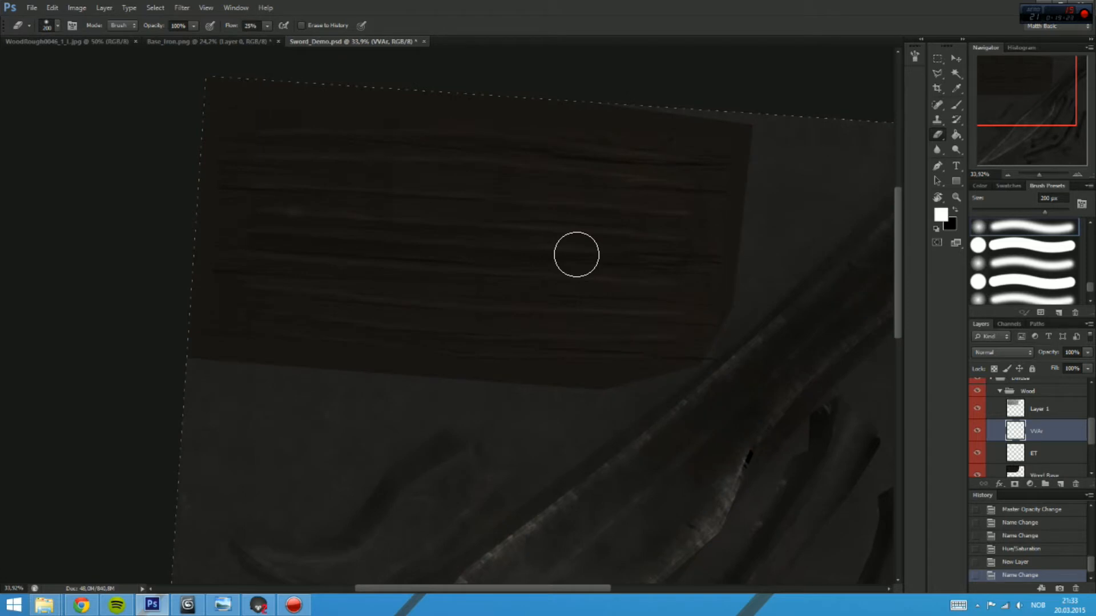
scroll(847, 421, down, 1)
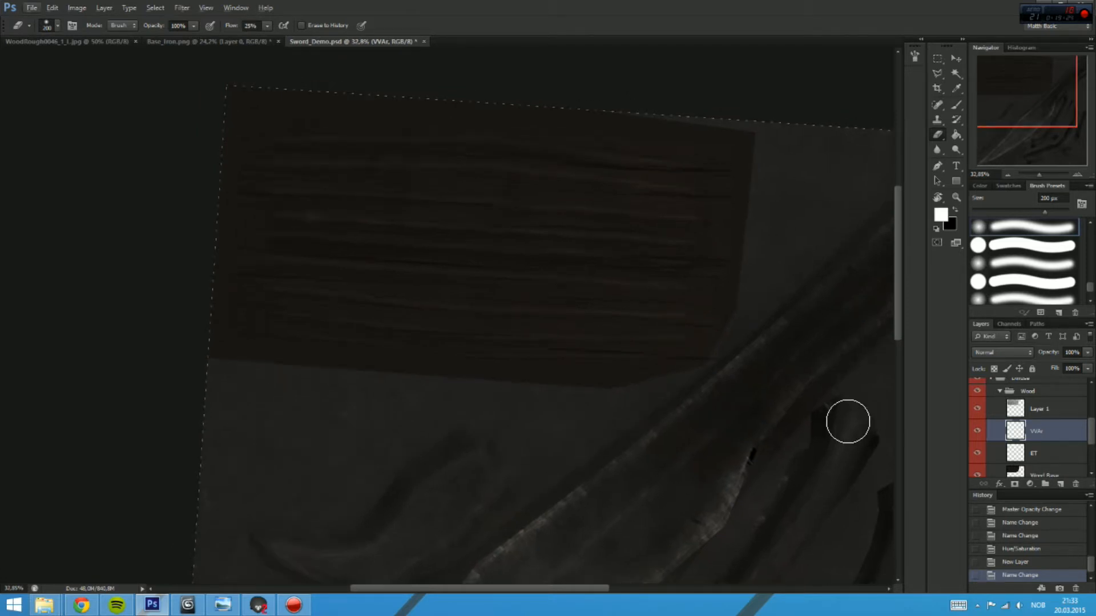
key(bracketright)
key(bracketright)
key(bracketright)
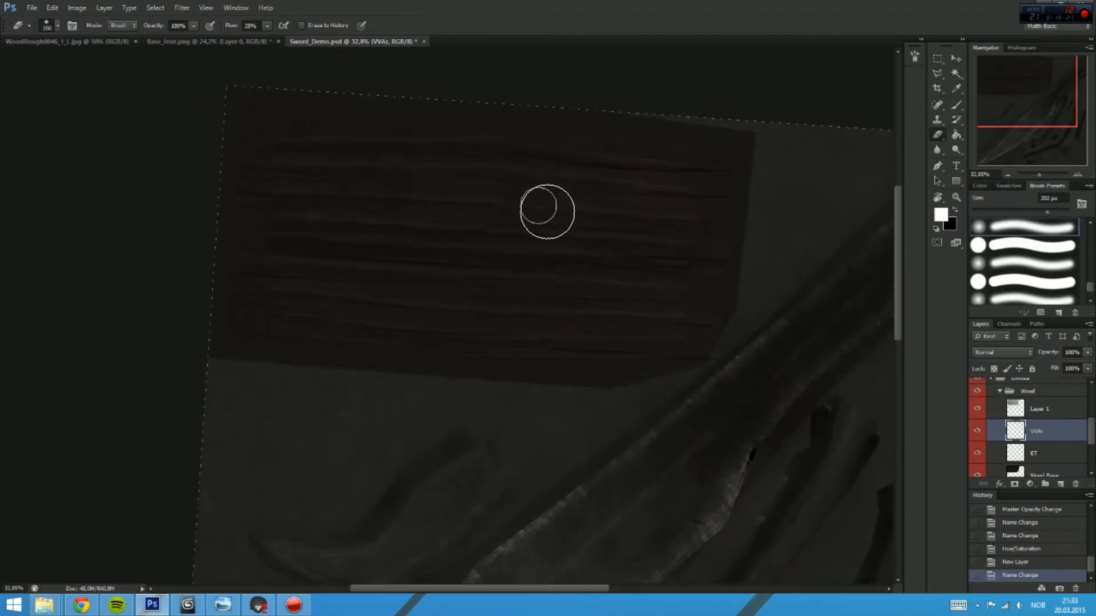
mouse_move(581, 198)
mouse_down()
mouse_move(595, 215)
mouse_move(560, 171)
mouse_move(618, 206)
mouse_move(513, 118)
mouse_up()
Step: Rotate the canvas and paint a broad white band along the wood grain with a soft round 345 px brush
key(r)
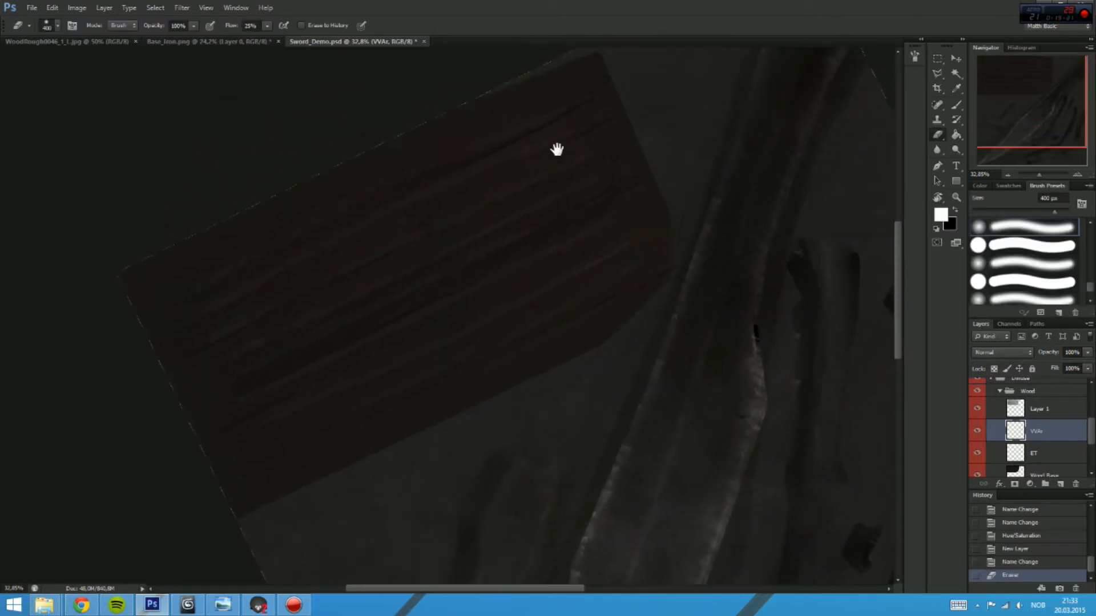
key(b)
click(1075, 288)
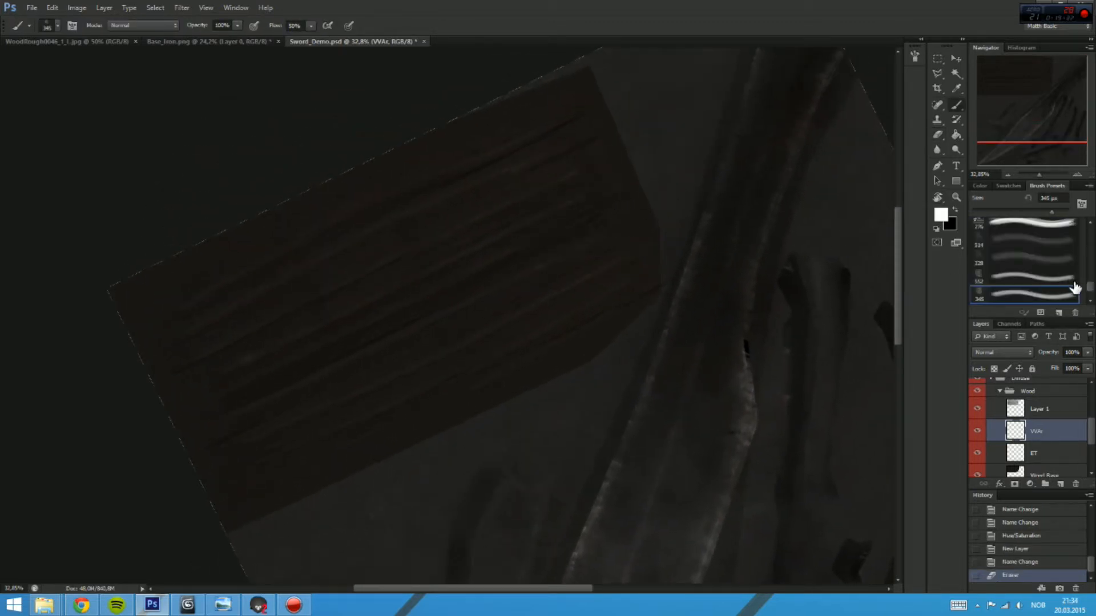
drag(1090, 294, 1089, 228)
scroll(636, 220, left, 3)
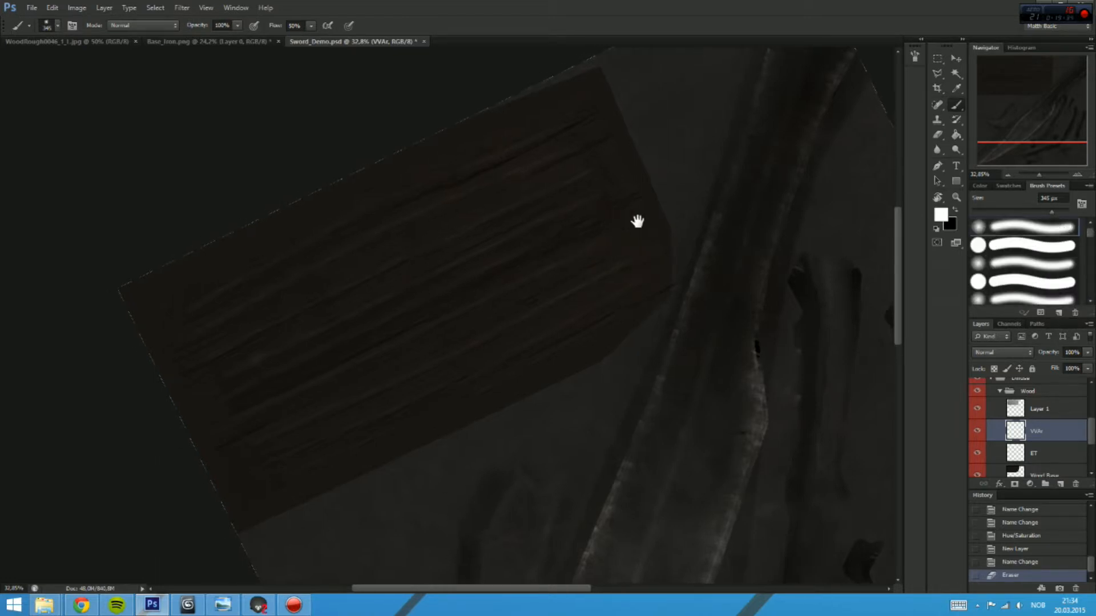
drag(702, 208, 246, 402)
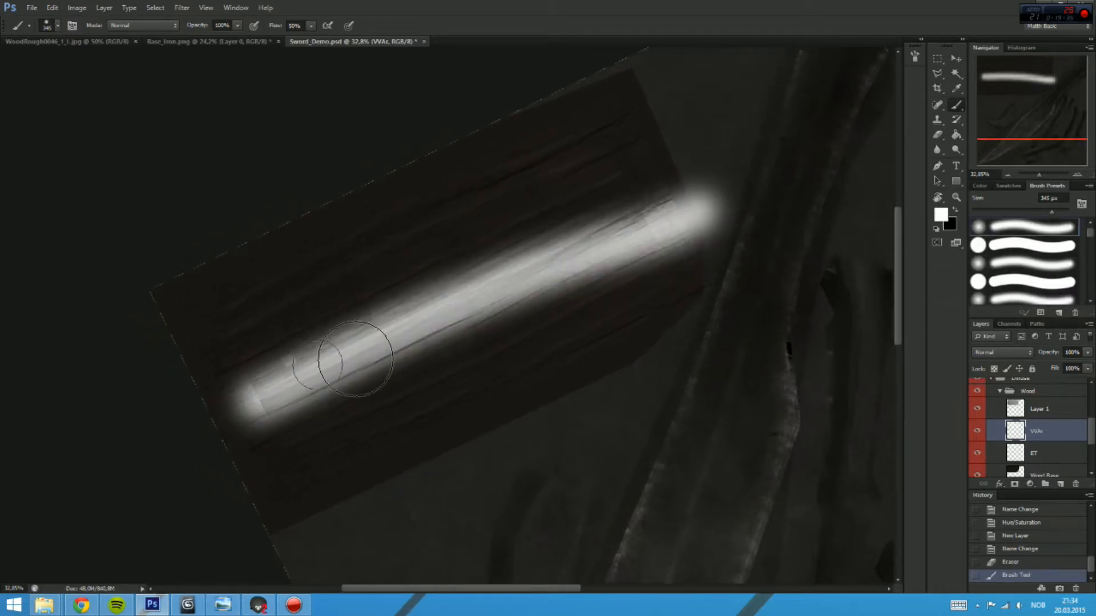
Step: Set the VVAr layer's blend mode to Overlay and paint more white bands along the wood grain
click(991, 355)
click(990, 193)
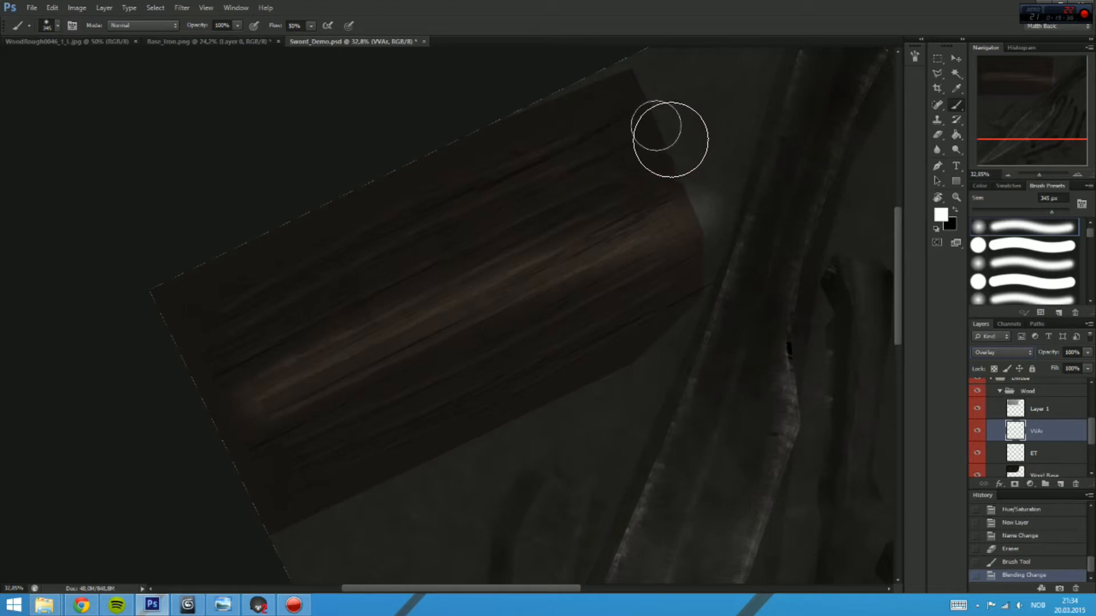
drag(671, 139, 264, 325)
Step: Paint black bands along the wood grain at 21% flow and set the VVAr layer's opacity to 25%
key(x)
drag(730, 229, 445, 348)
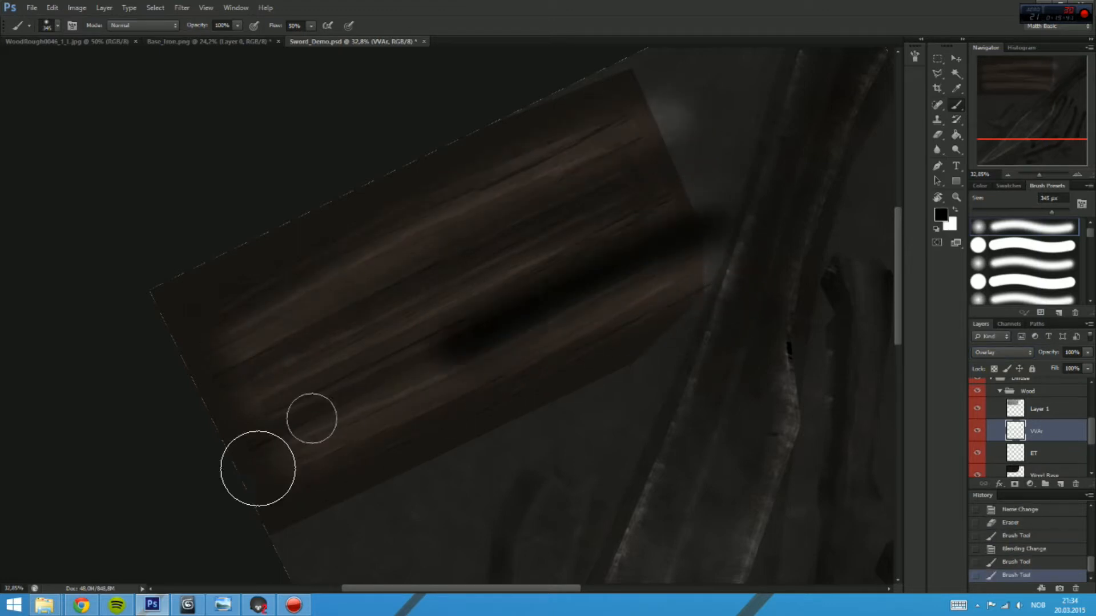
key(ctrl+z)
mouse_move(311, 25)
mouse_down()
mouse_move(296, 46)
mouse_move(271, 45)
mouse_up()
drag(611, 152, 159, 416)
drag(702, 225, 153, 489)
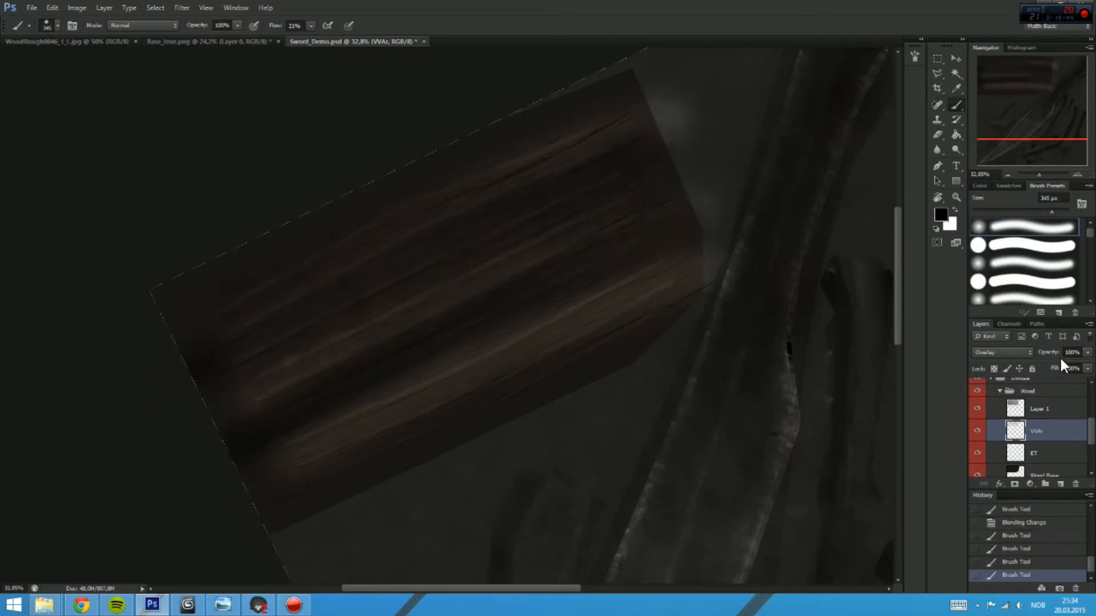
text(25)
key(Return)
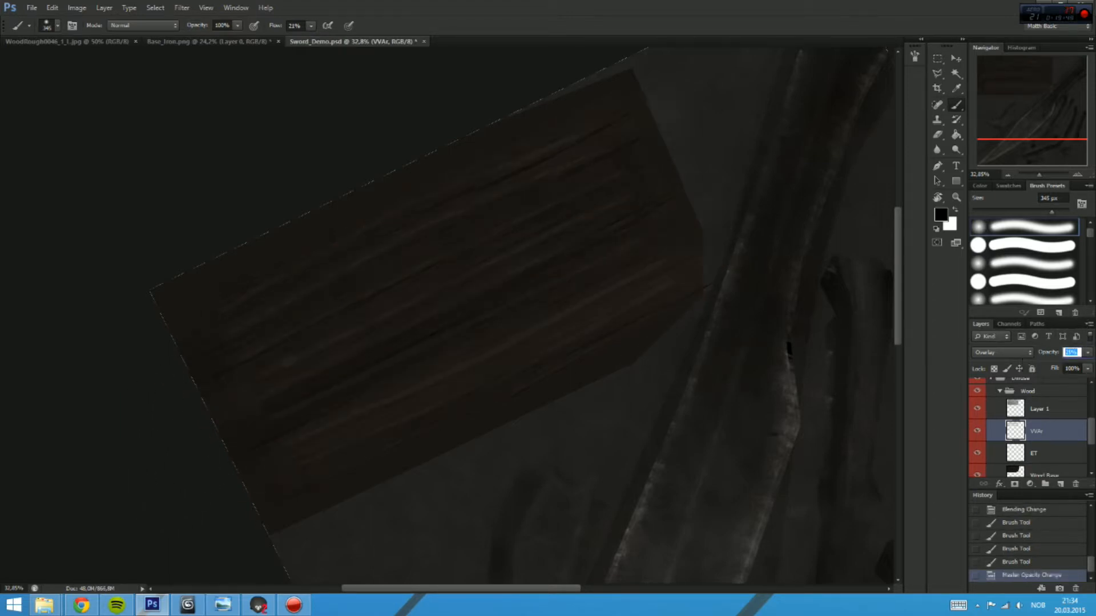
Step: Add a new layer above VVAr and name it CVar
click(1063, 485)
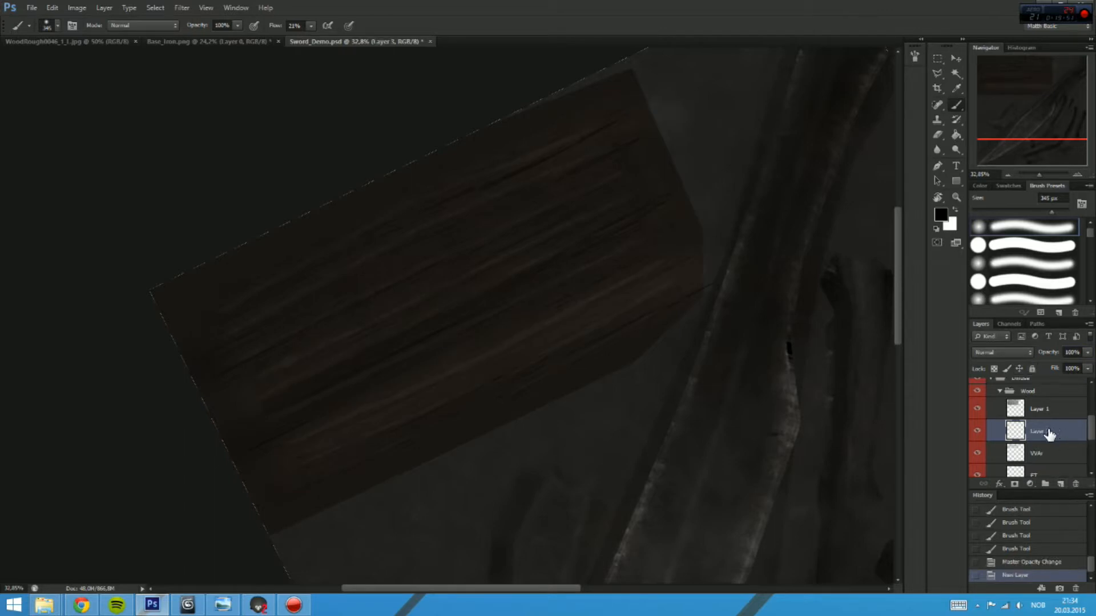
click(1055, 432)
text(CVar)
key(Return)
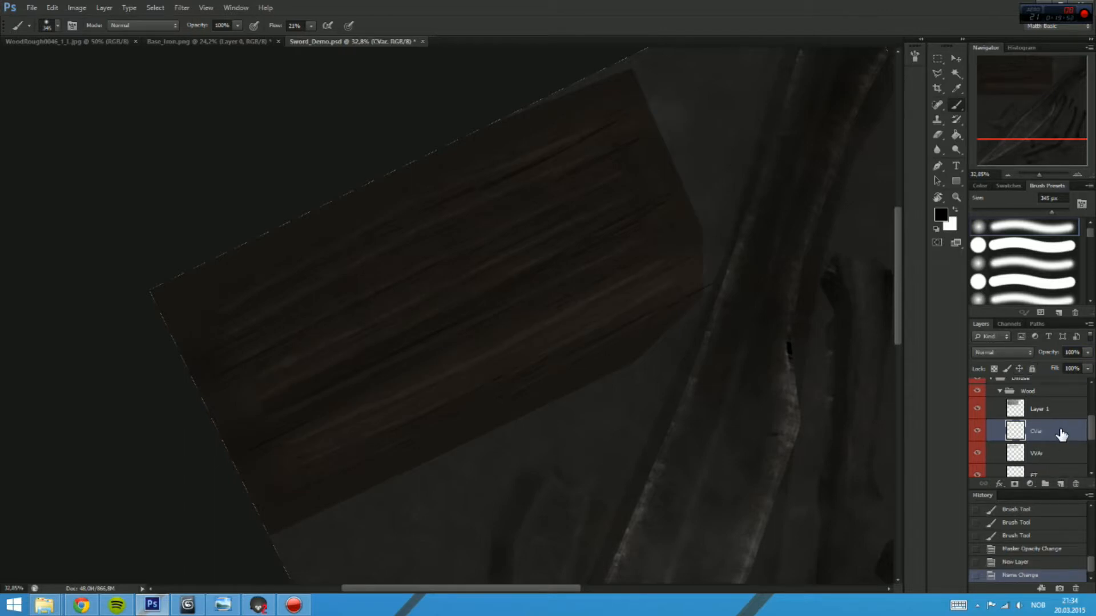
Step: Set the foreground colour to the very dark brown 1e1308 for the brush
click(939, 216)
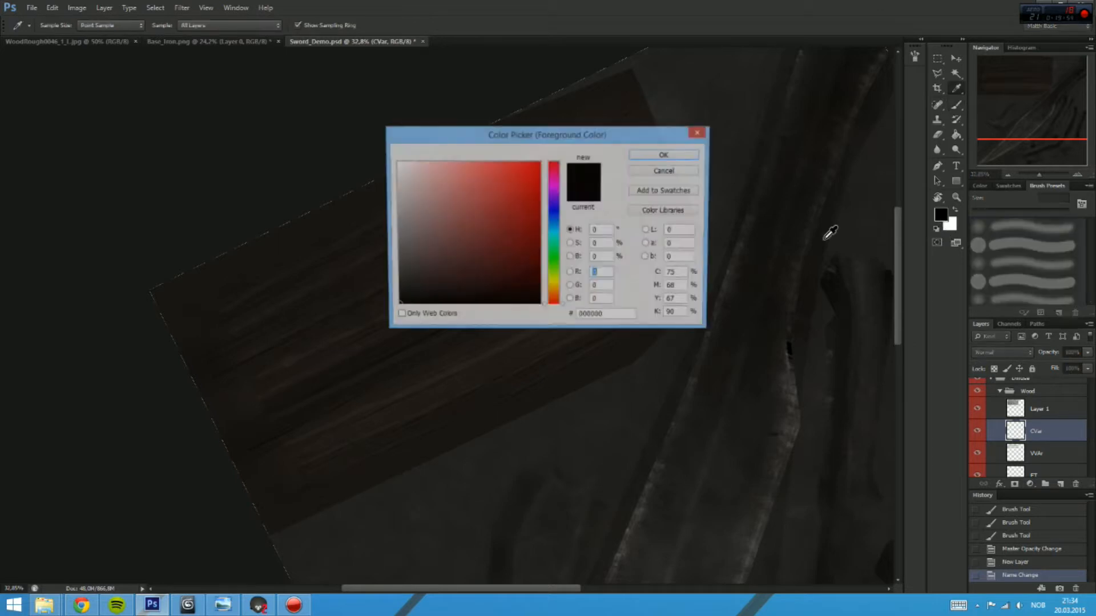
click(354, 341)
click(491, 273)
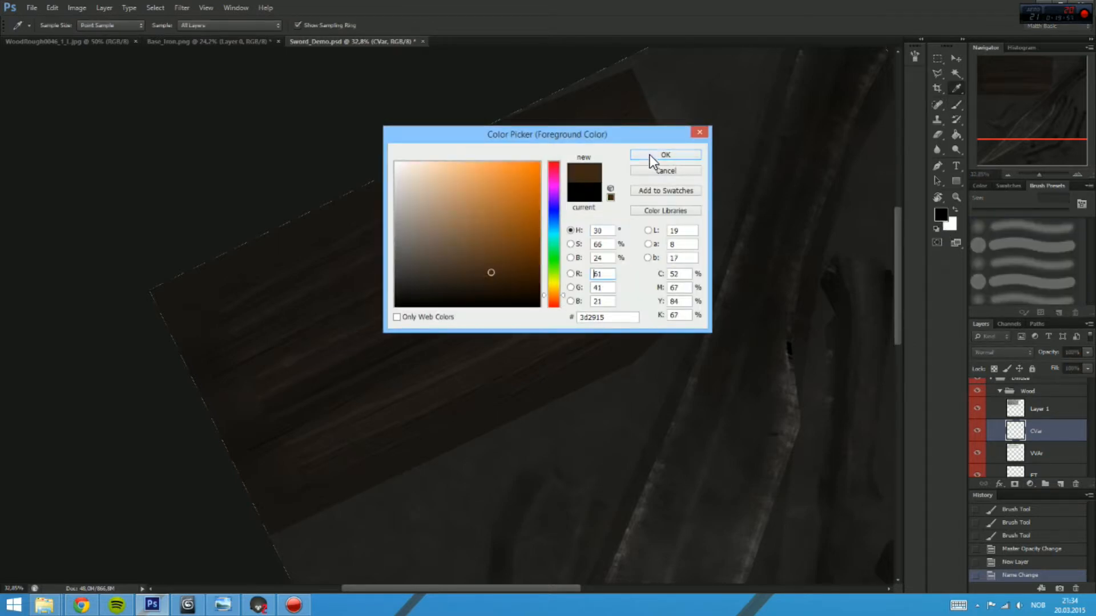
click(650, 155)
key(b)
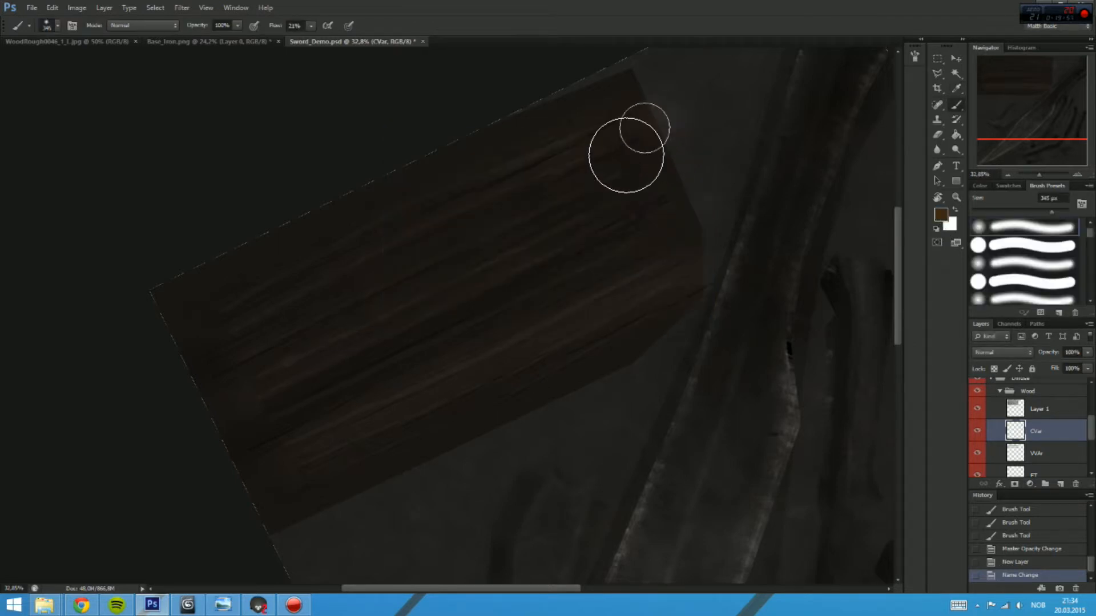
click(939, 216)
click(694, 159)
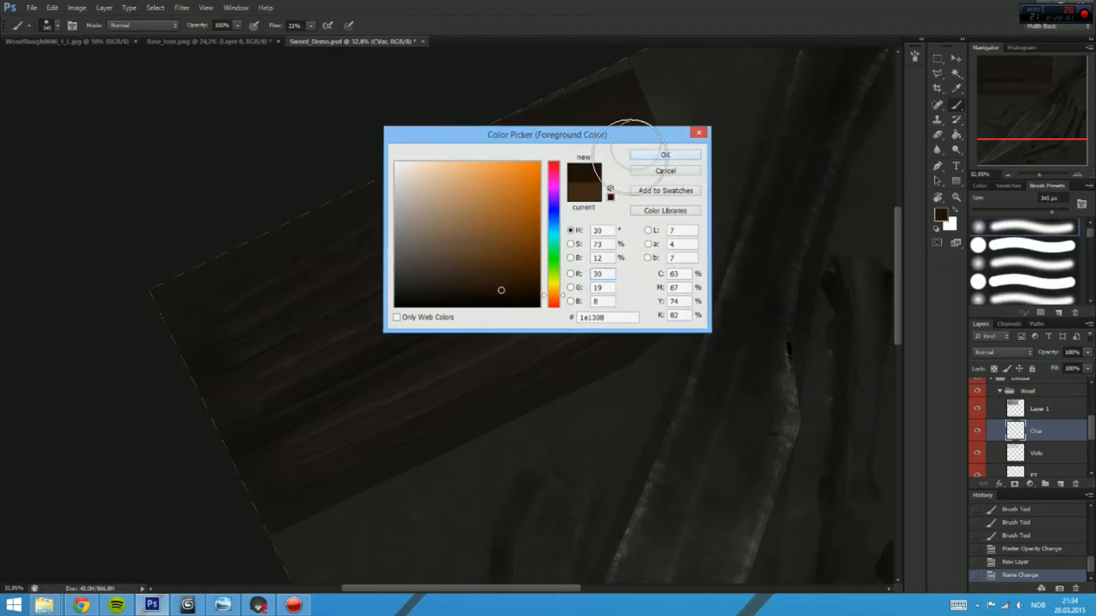
Step: Paint brown colour variation over the wood planks and lower the CVar layer's opacity to 32%
mouse_move(685, 166)
mouse_down()
mouse_move(135, 404)
mouse_move(702, 184)
mouse_move(702, 237)
mouse_move(776, 342)
mouse_up()
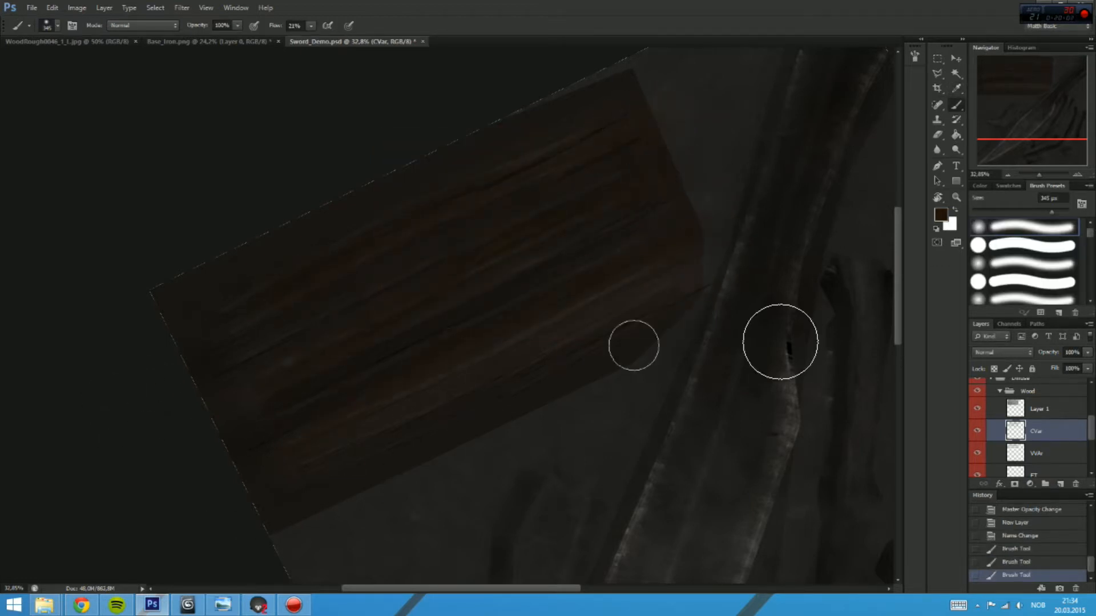
mouse_move(592, 320)
mouse_down()
mouse_move(423, 335)
mouse_move(452, 308)
mouse_up()
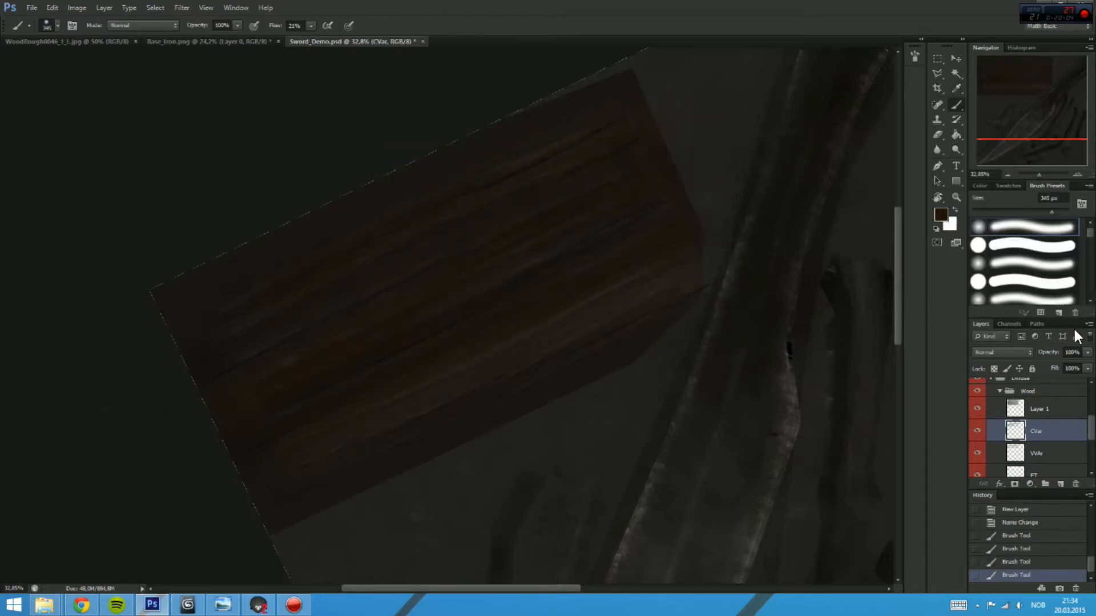
click(1087, 352)
drag(1087, 366, 1054, 366)
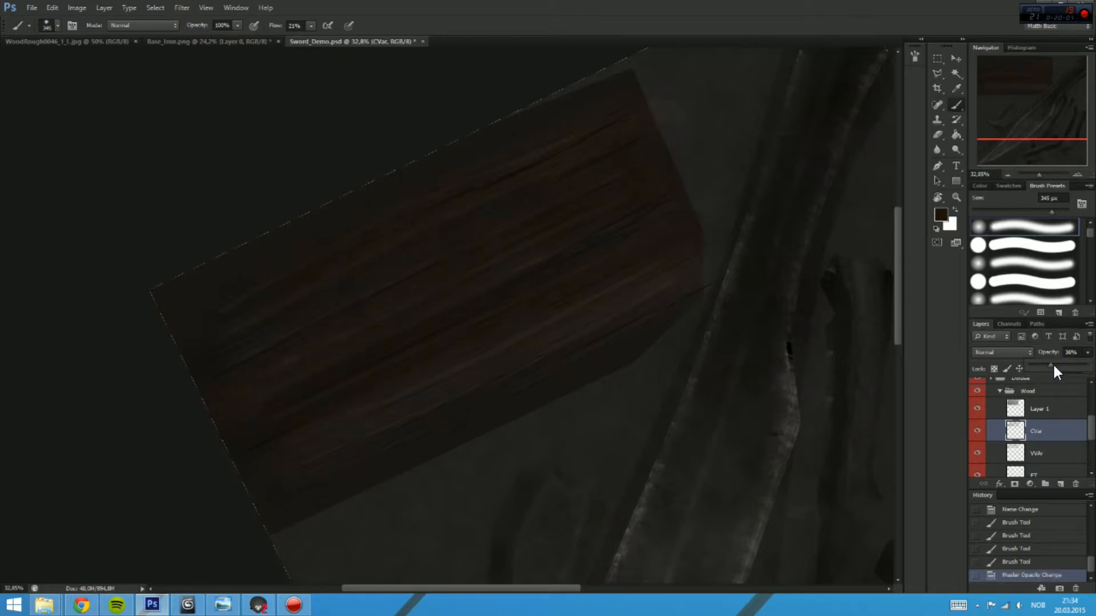
click(743, 365)
Step: Set the opacity of Layer 1 in the Wood group to 46% and the ET layer's opacity to 26%
drag(606, 311, 752, 329)
ctrl+click(753, 338)
click(1048, 407)
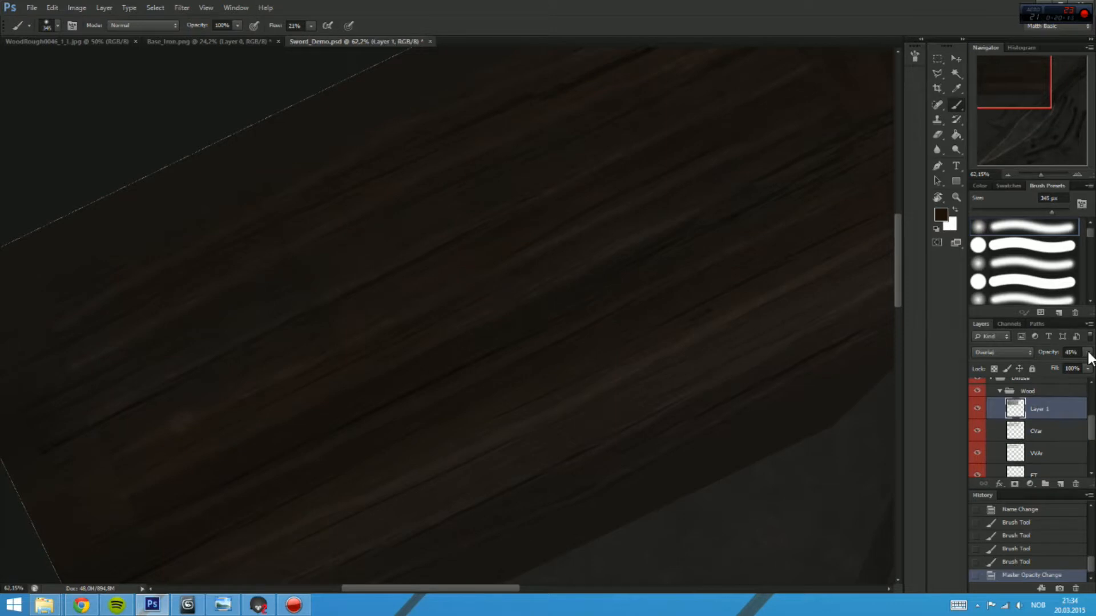
drag(1057, 364, 1058, 365)
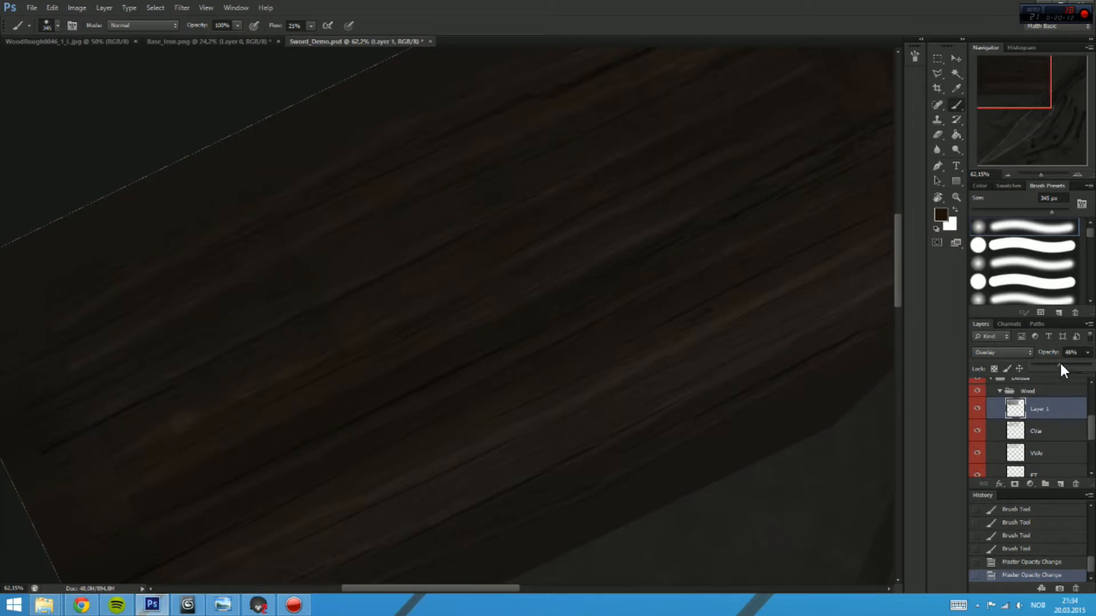
click(1048, 434)
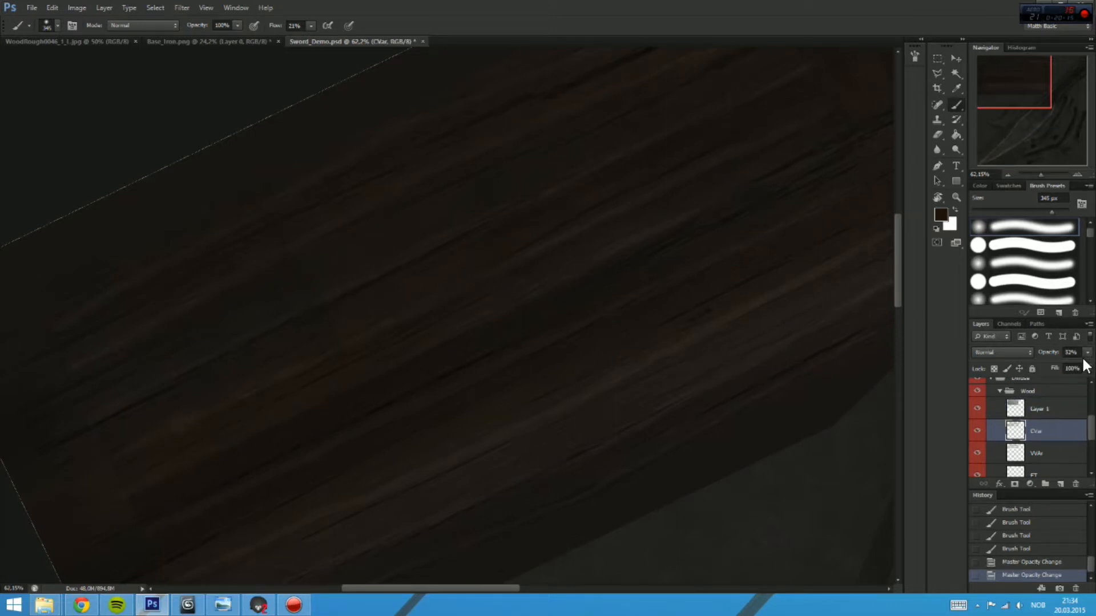
click(1044, 476)
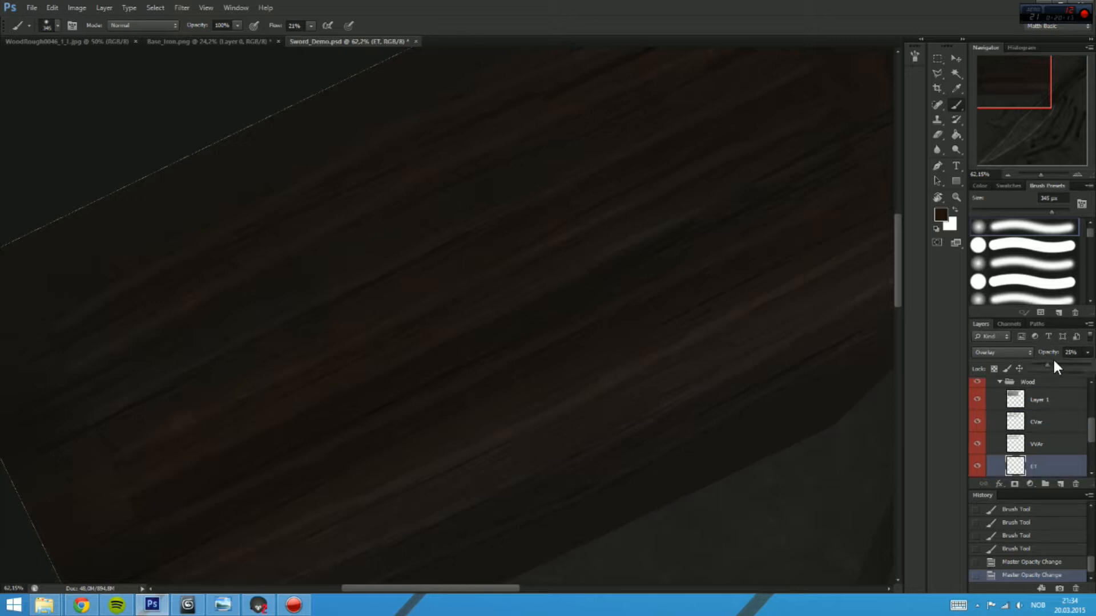
Step: Try the Soft Light blend mode on the ET layer and return it to Overlay
click(1008, 352)
click(1007, 204)
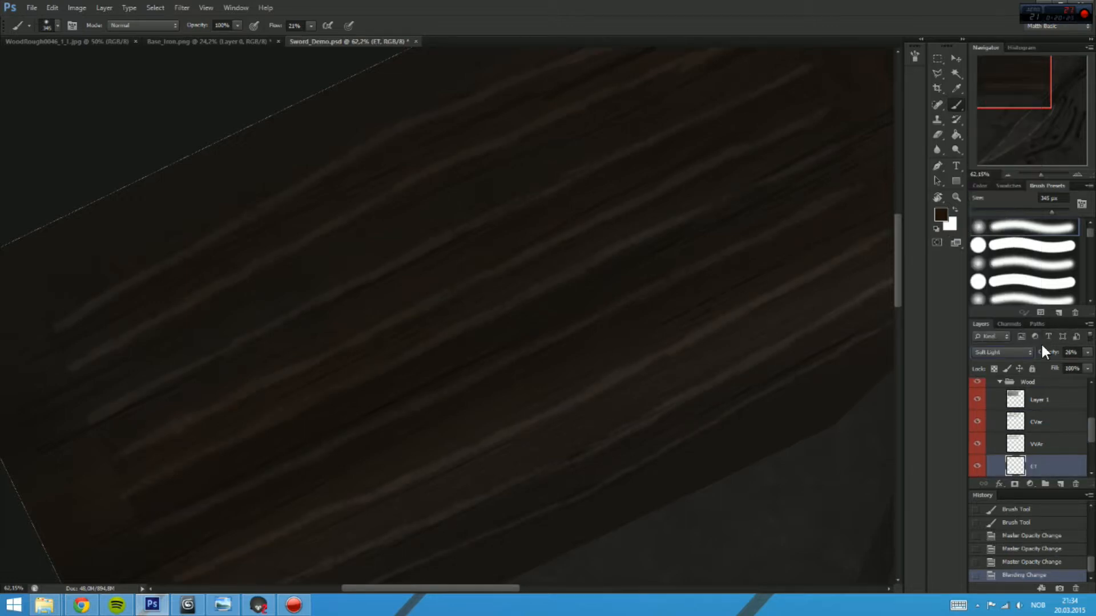
click(1022, 352)
click(992, 196)
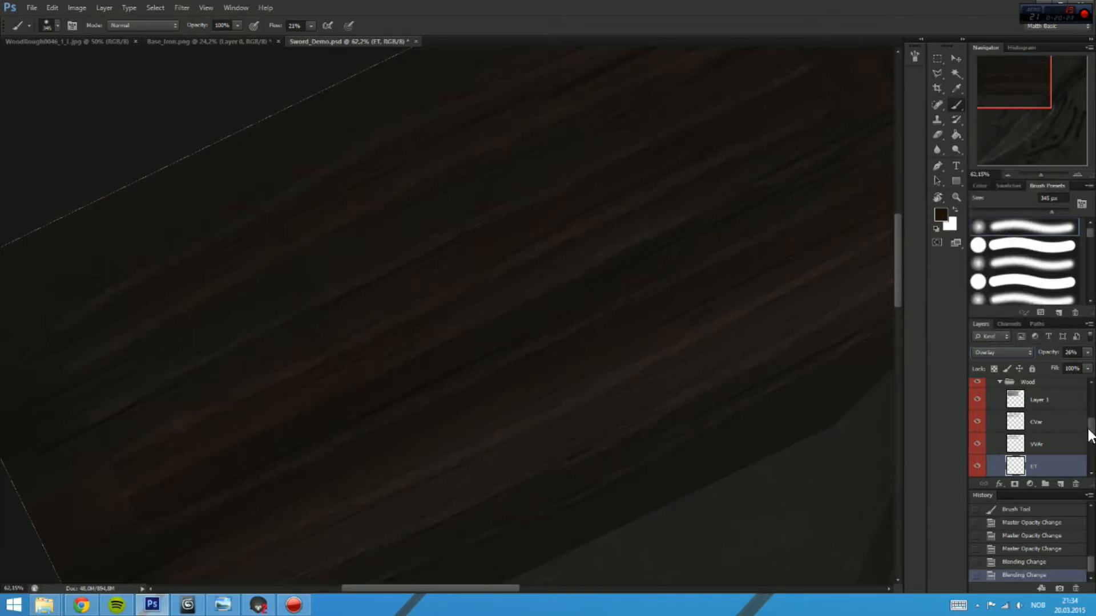
Step: Adjust the Wood Base layer with Hue/Saturation, setting the saturation to +38 and the lightness to +1
scroll(1027, 434, down, 1)
click(1045, 453)
key(ctrl+u)
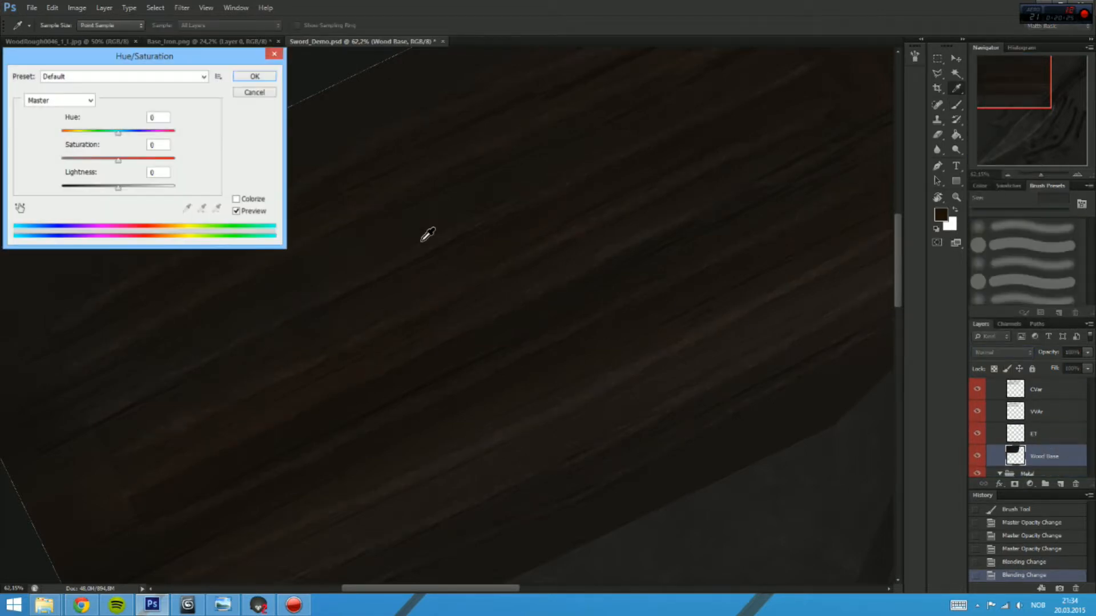
drag(135, 162, 151, 160)
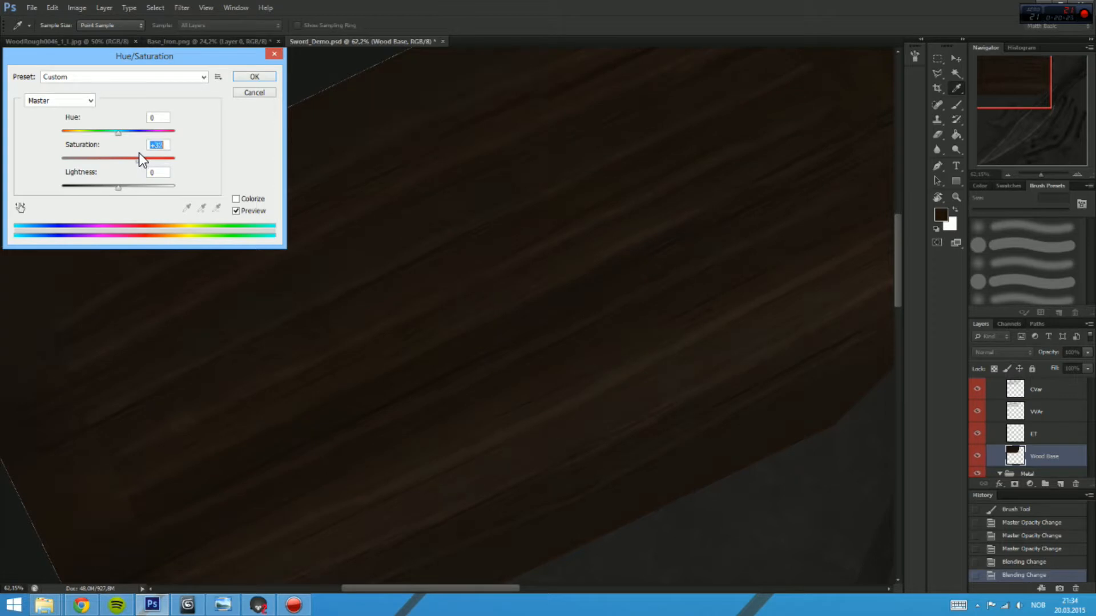
click(120, 182)
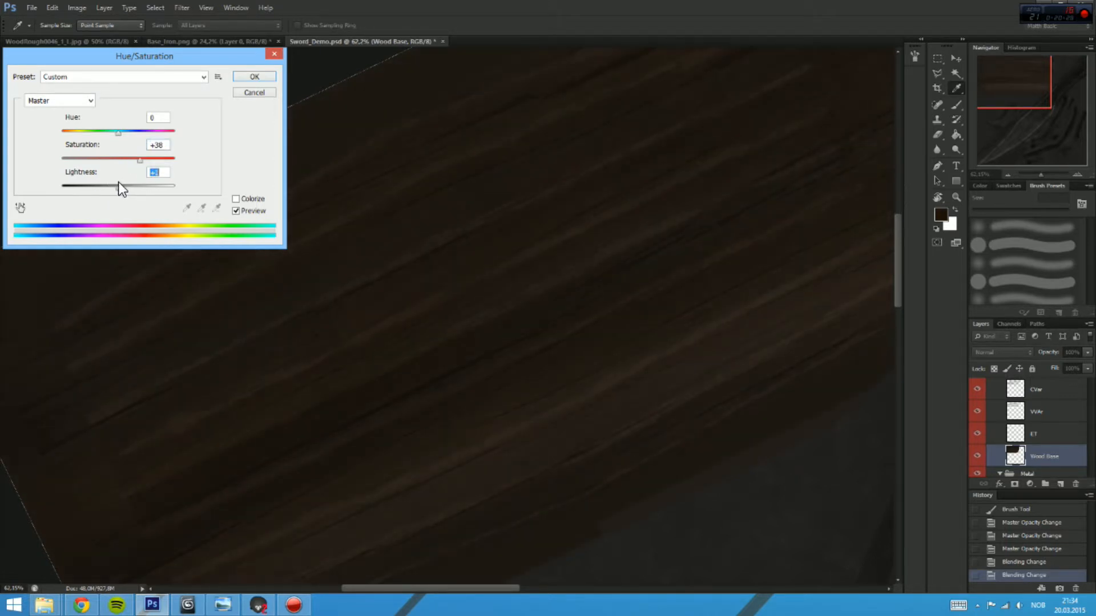
click(251, 76)
key(b)
Step: Set the opacity of both the CVar and VVar layers in the Wood group to 25%, leaving CVar selected
mouse_move(605, 316)
mouse_down()
mouse_move(553, 249)
mouse_move(525, 266)
mouse_move(541, 267)
mouse_up()
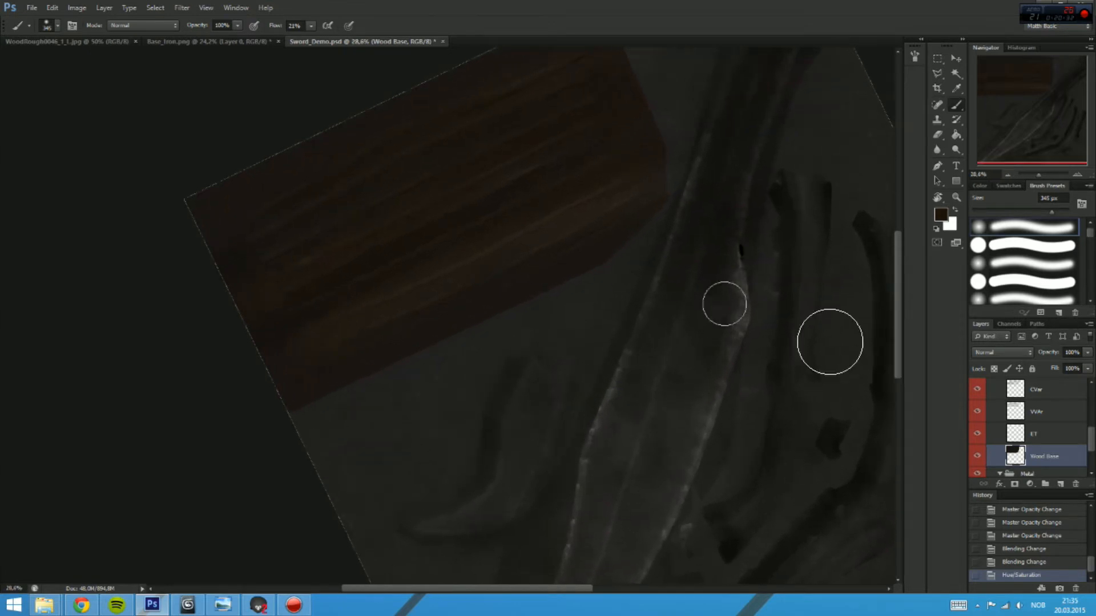
click(1070, 392)
text(25)
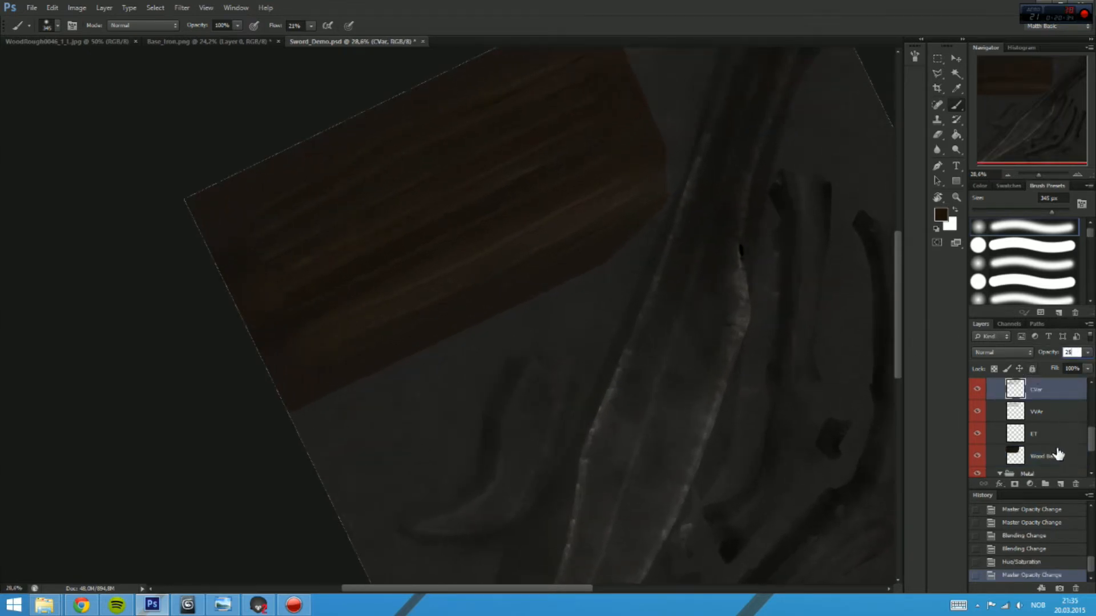
click(1068, 406)
text(25)
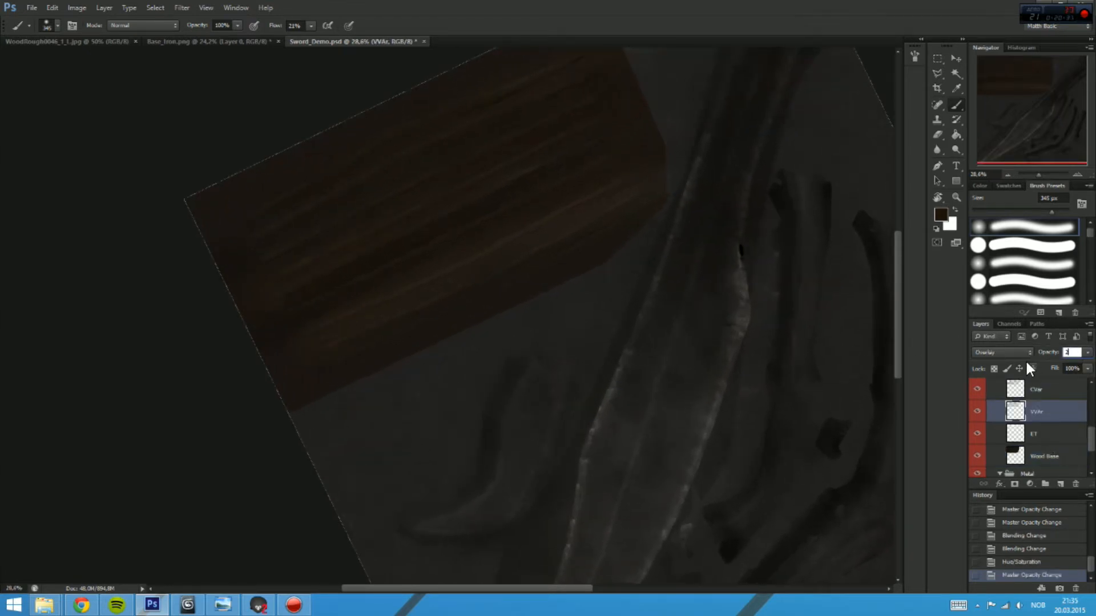
key(Return)
drag(725, 333, 734, 375)
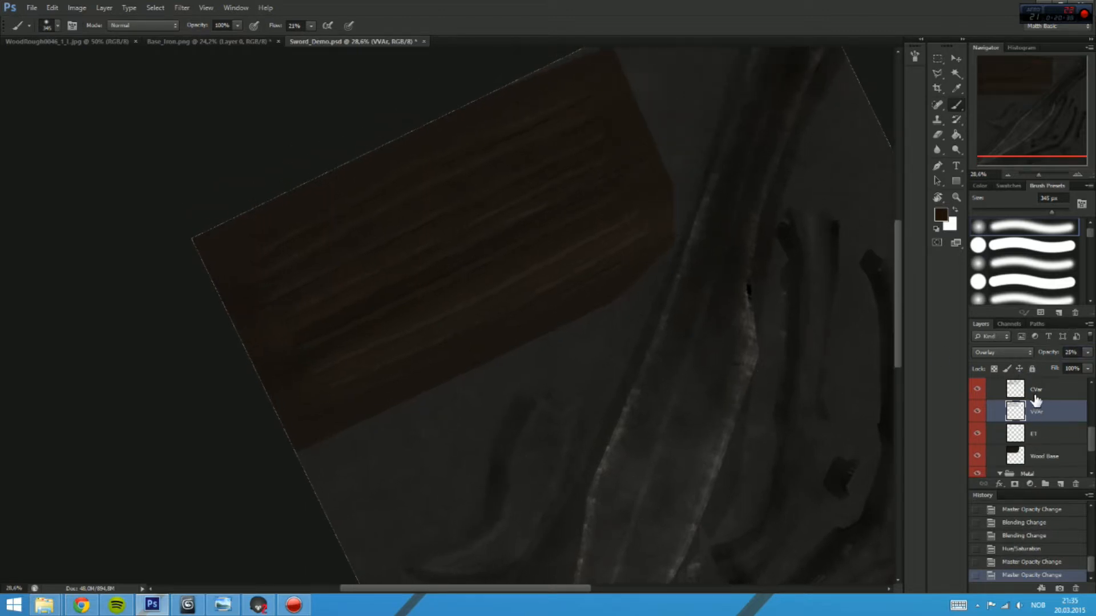
click(1040, 394)
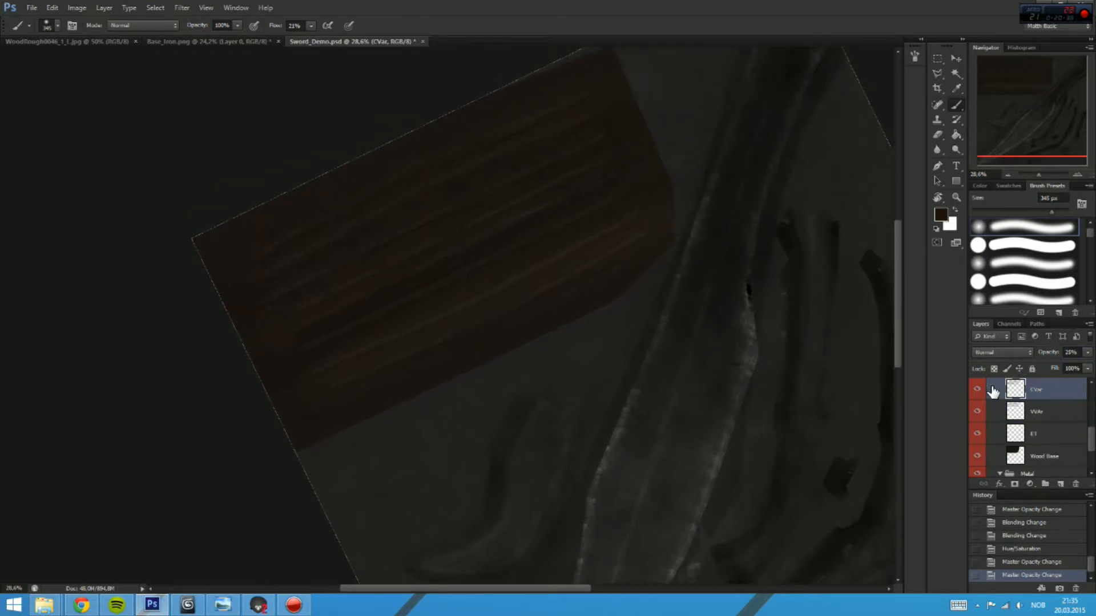
Step: Adjust the opacity of the VVAr overlay layer over the wood texture
click(1047, 411)
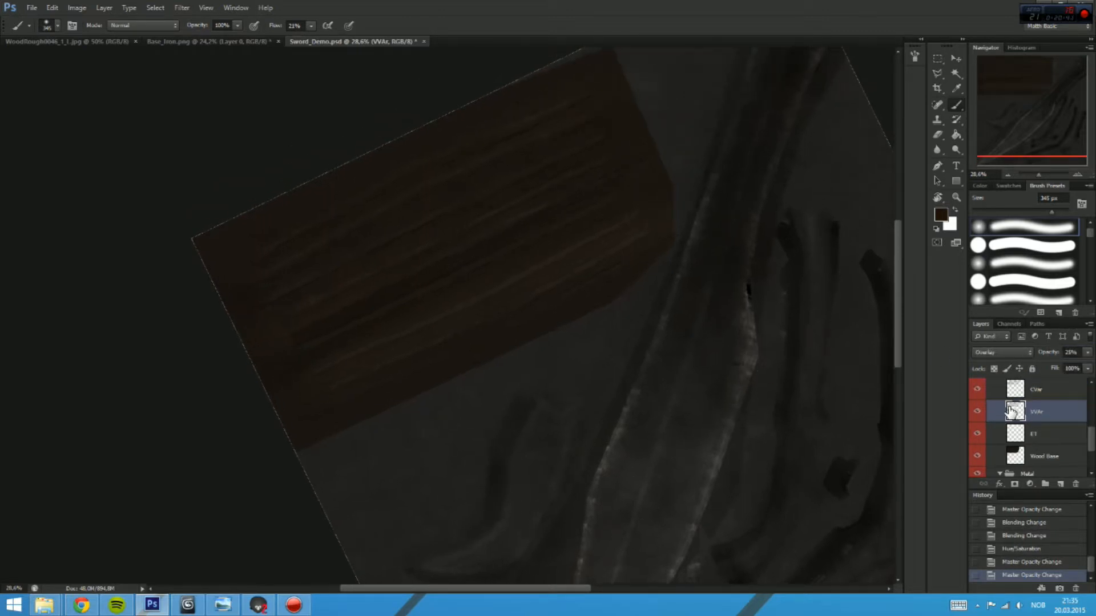
click(1084, 352)
drag(1046, 371, 1047, 381)
Step: Raise the Wood Base layer's saturation to +19 with Hue/Saturation
click(1039, 456)
key(ctrl+u)
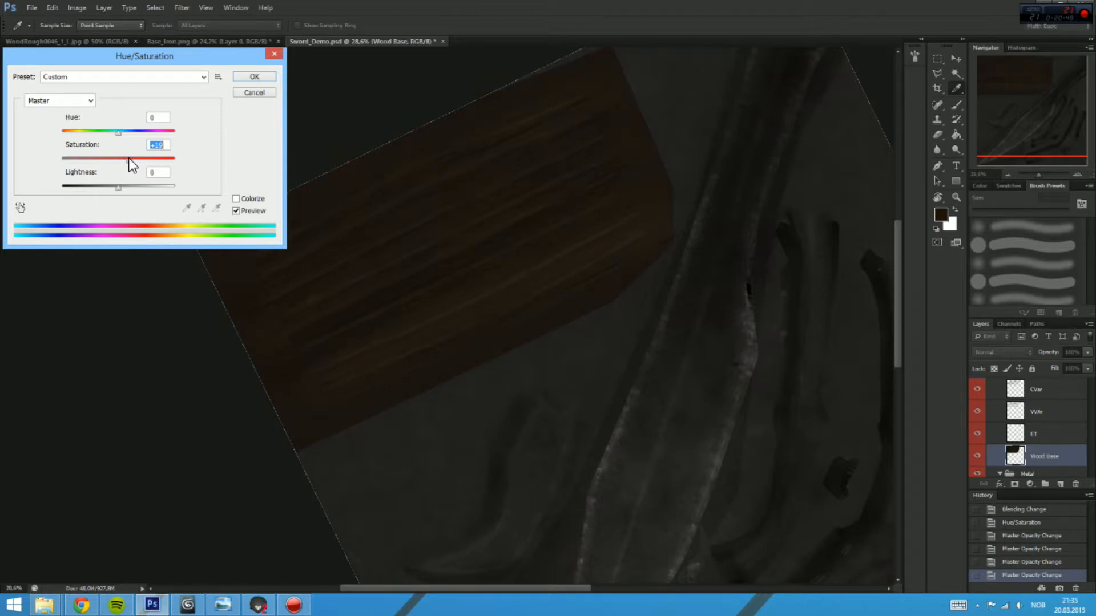
click(250, 78)
Step: Set the opacity of the ET overlay layer to 15%
drag(719, 403, 631, 335)
drag(514, 205, 648, 347)
drag(438, 240, 636, 365)
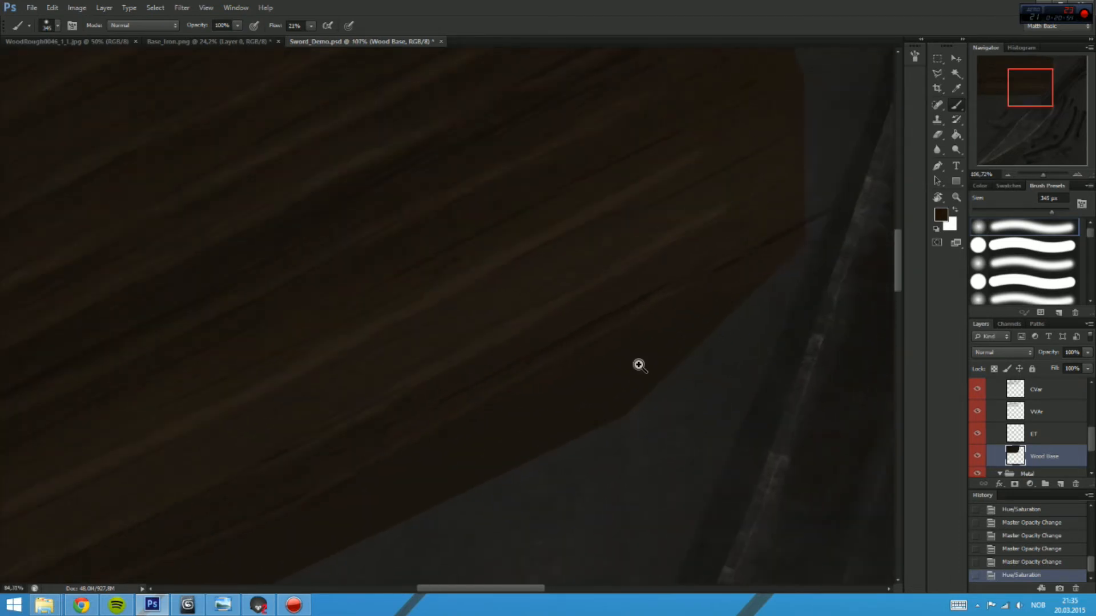
click(1056, 434)
text(15)
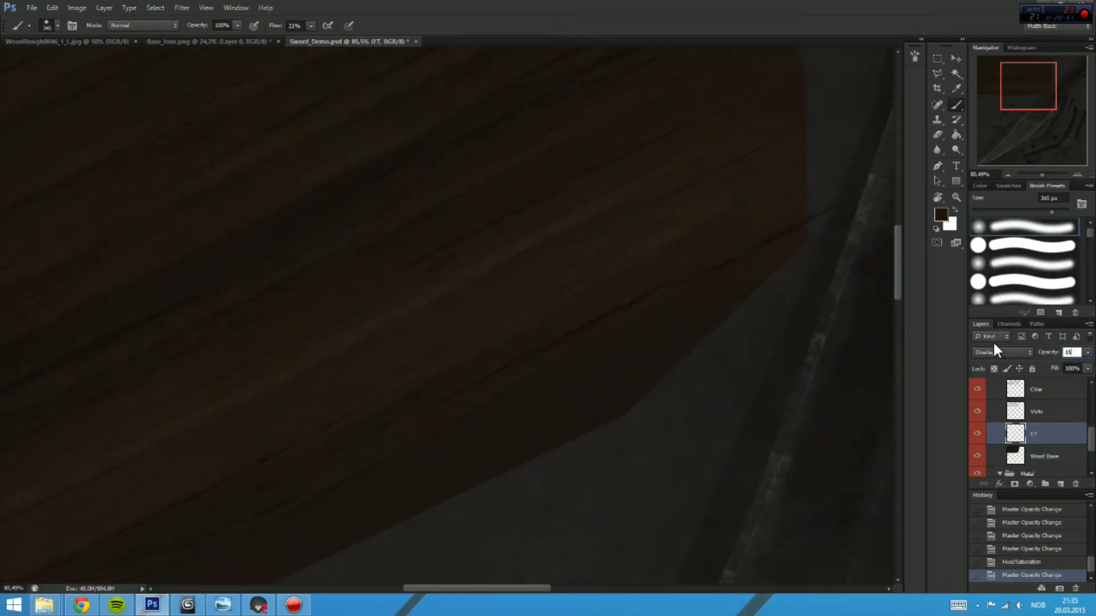
key(Return)
Step: Check the whole sword texture, wood and metal, and save the Sword_Demo document
drag(660, 309, 694, 358)
drag(764, 368, 688, 350)
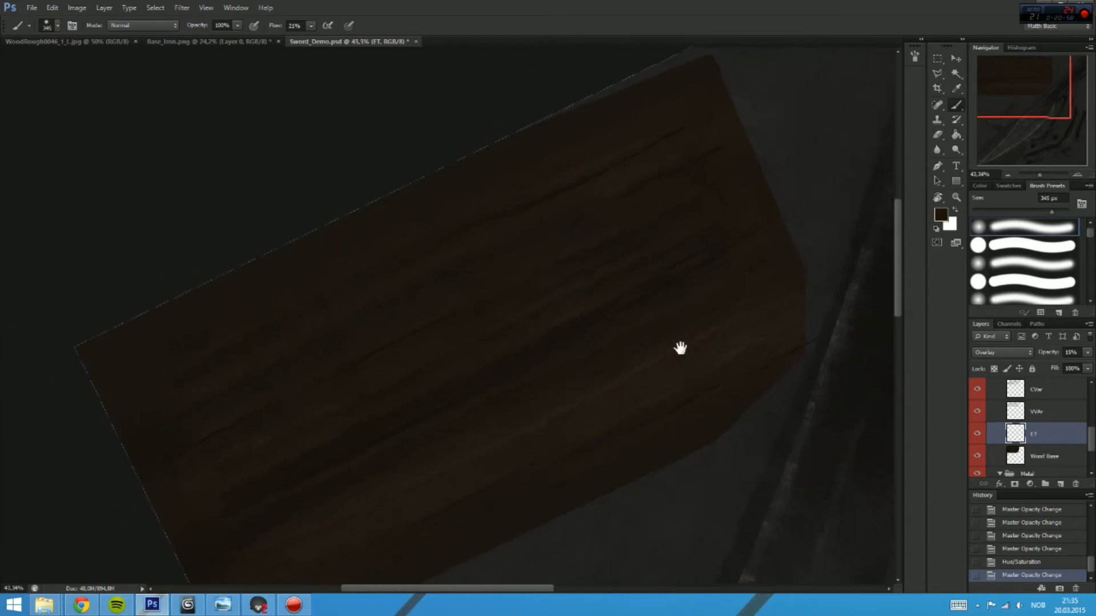
drag(762, 473, 551, 340)
drag(724, 361, 674, 360)
mouse_move(736, 480)
mouse_down()
mouse_move(628, 352)
mouse_move(658, 386)
mouse_up()
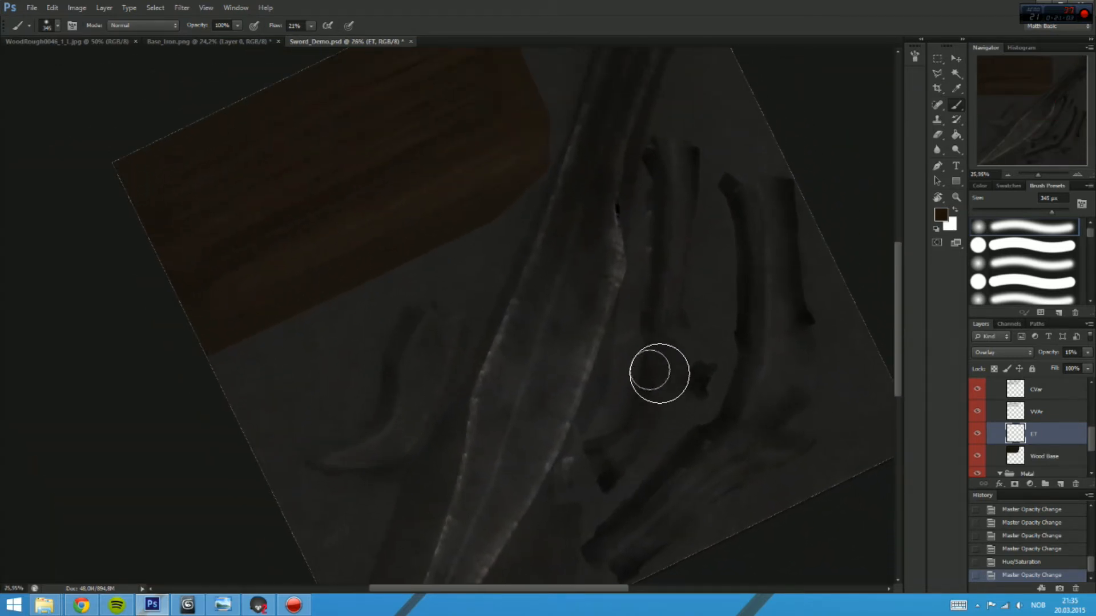
drag(633, 367, 592, 293)
mouse_move(619, 244)
mouse_down()
mouse_move(581, 332)
mouse_move(579, 262)
mouse_up()
key(ctrl+s)
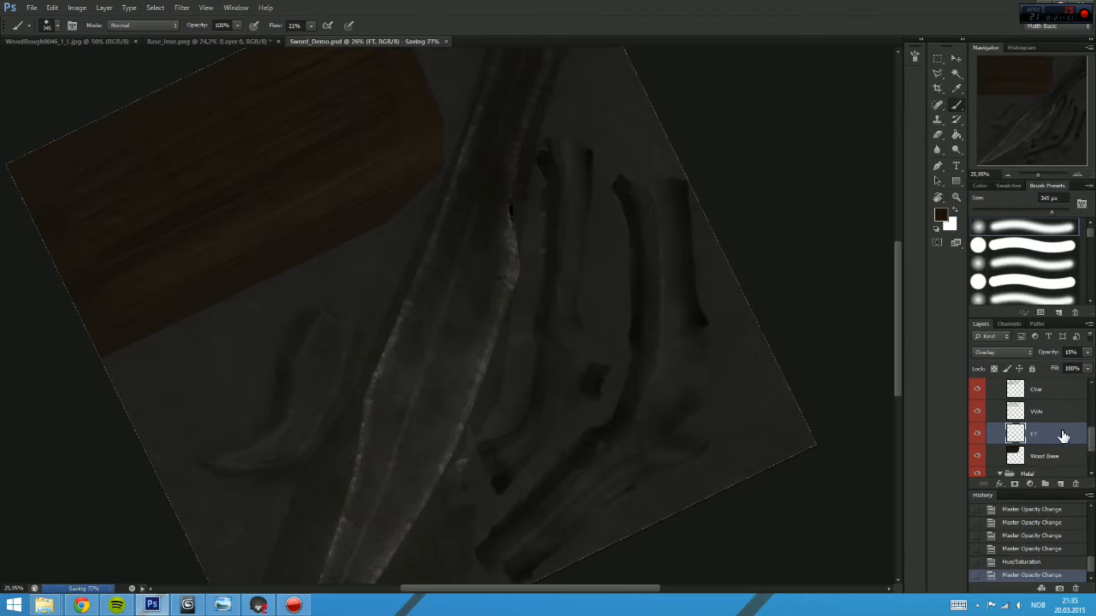
Step: Collapse the Diffuse group and reset the canvas rotation to 0°
scroll(1029, 401, up, 3)
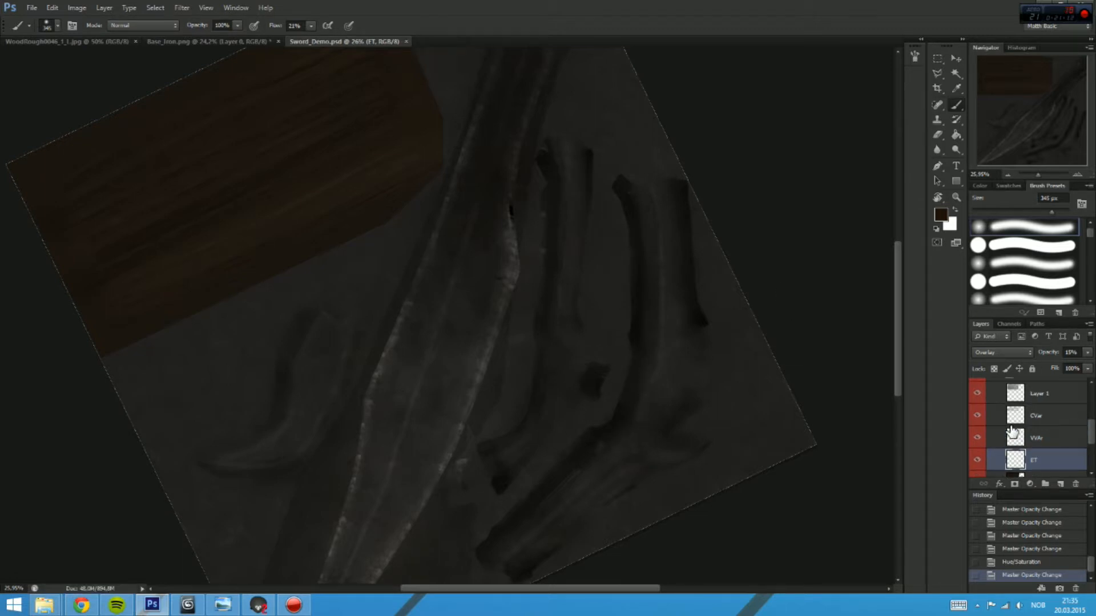
drag(394, 176, 519, 319)
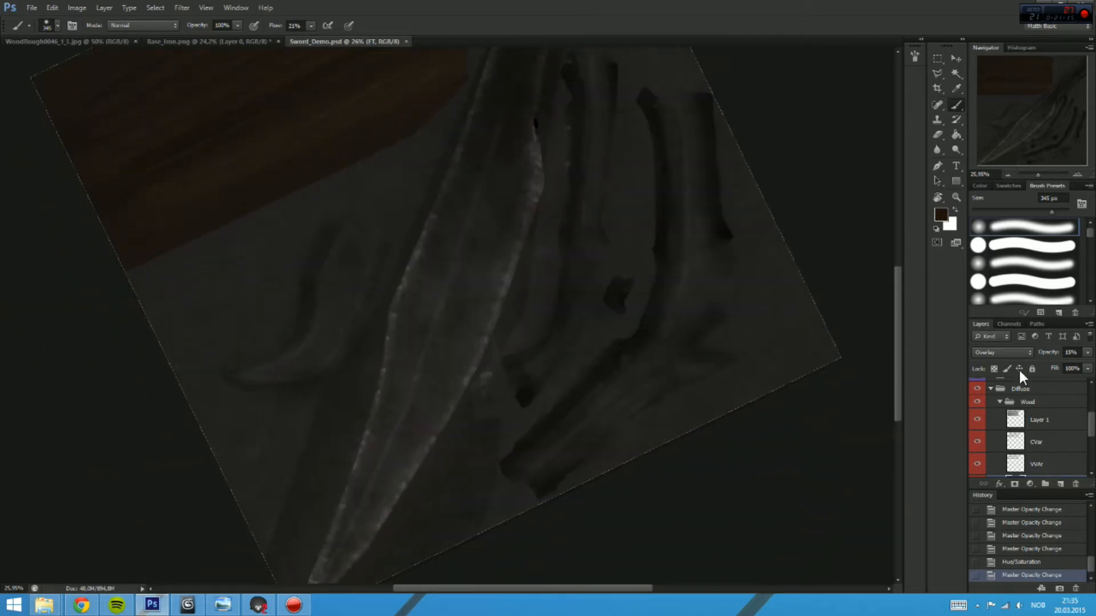
scroll(992, 418, up, 1)
click(991, 403)
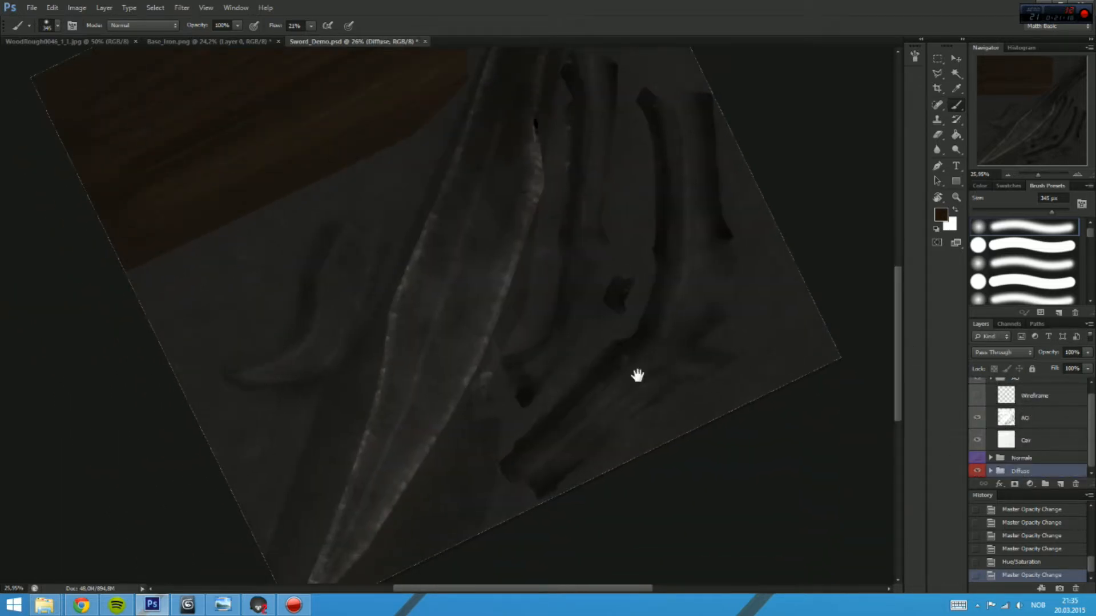
key(r)
drag(638, 375, 516, 379)
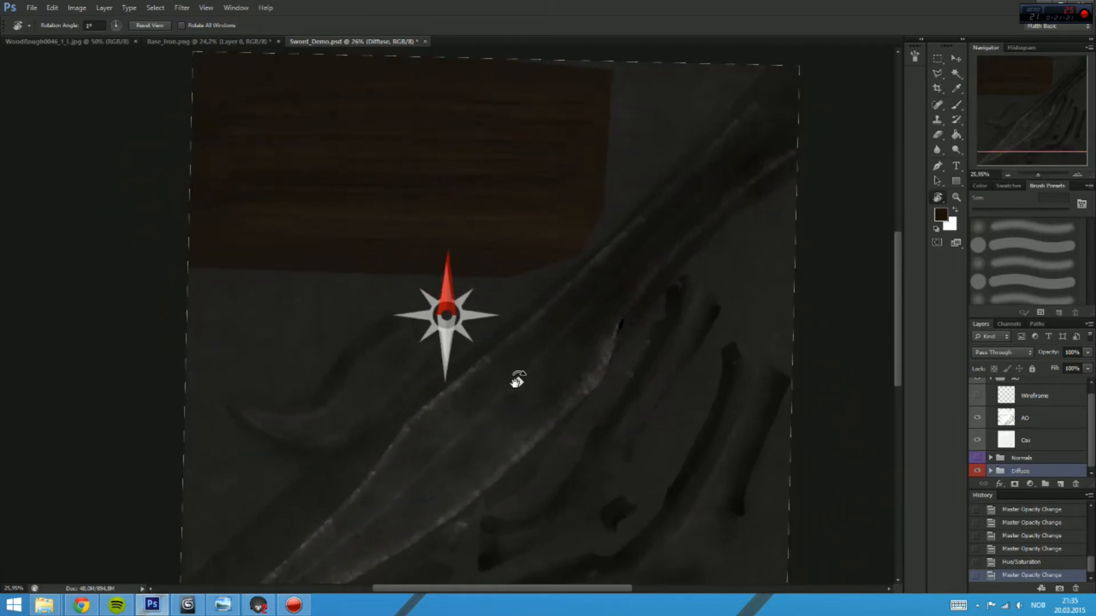
key(b)
drag(587, 434, 565, 295)
key(r)
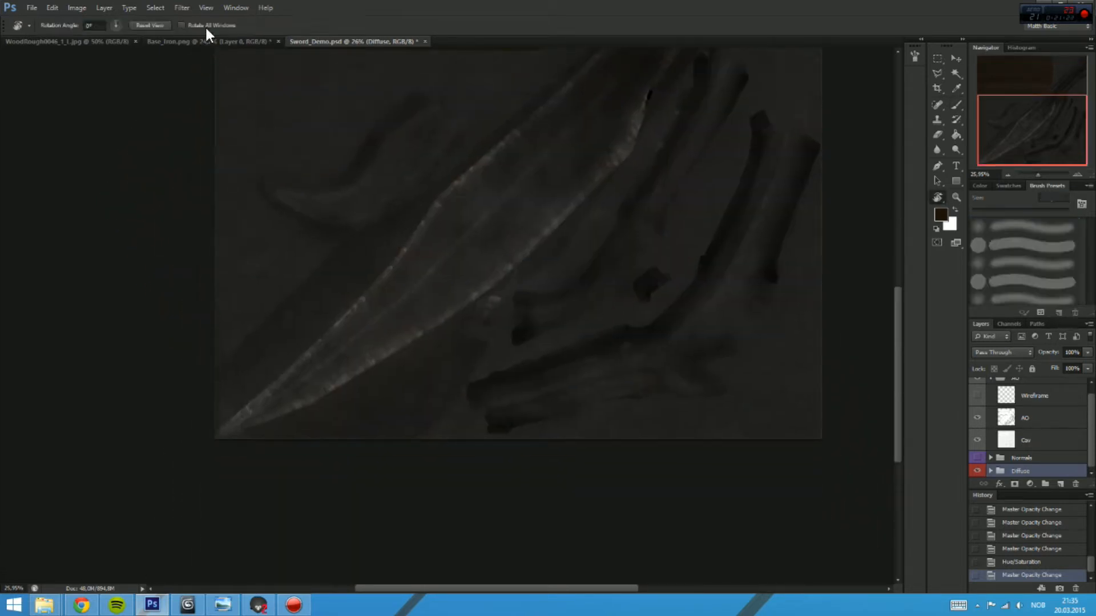
drag(577, 210, 605, 361)
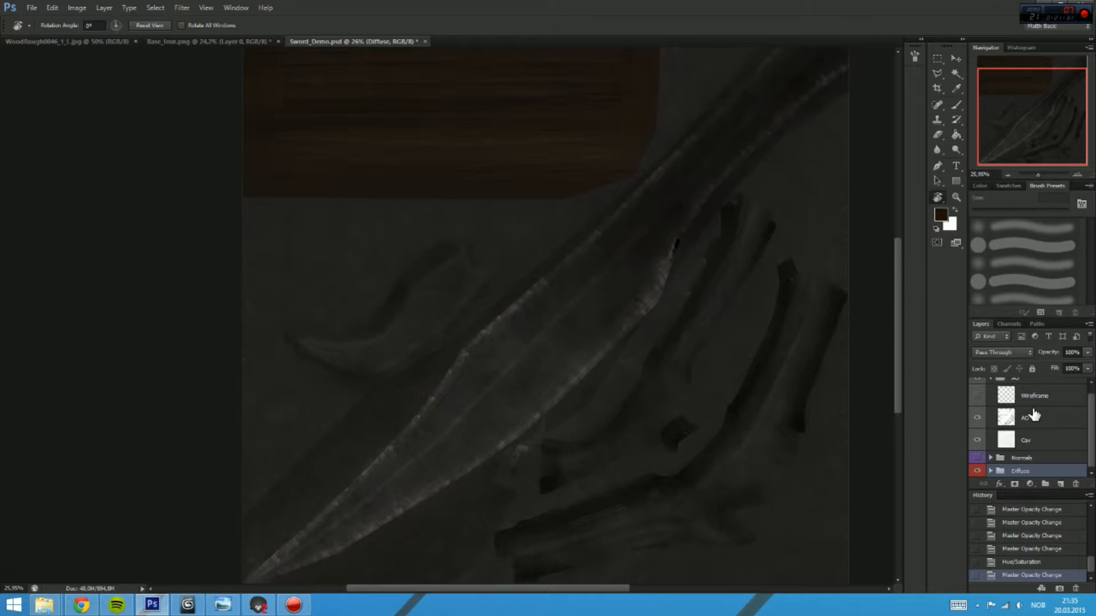
Step: Duplicate the Diffuse group under the name Specularity and give the copy a blue colour label
drag(1033, 475, 1059, 484)
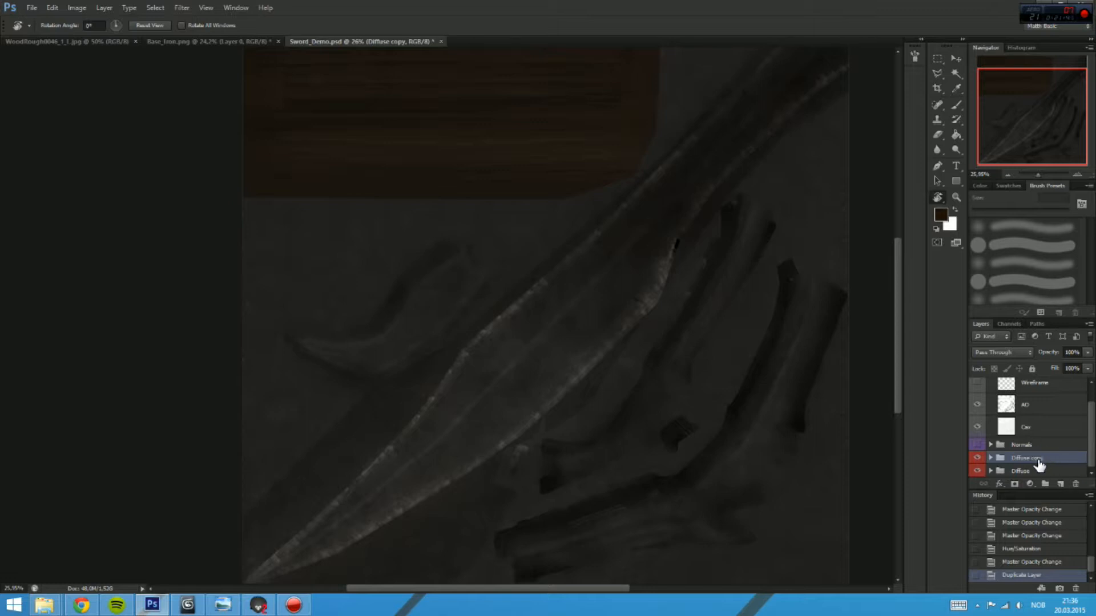
double_click(1038, 460)
text(Specularity)
key(Return)
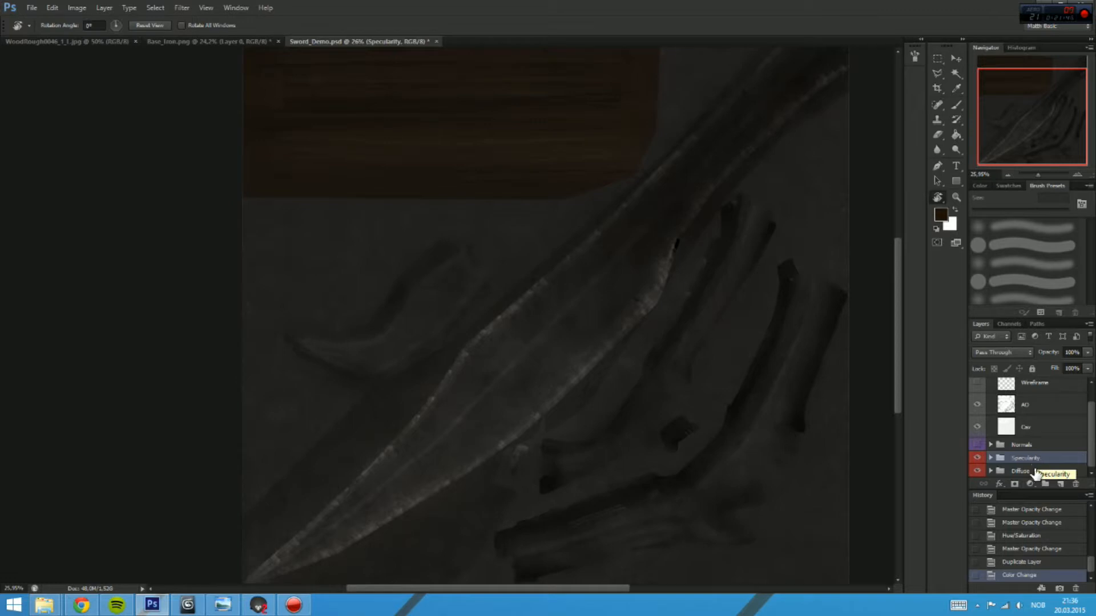
right_click(977, 458)
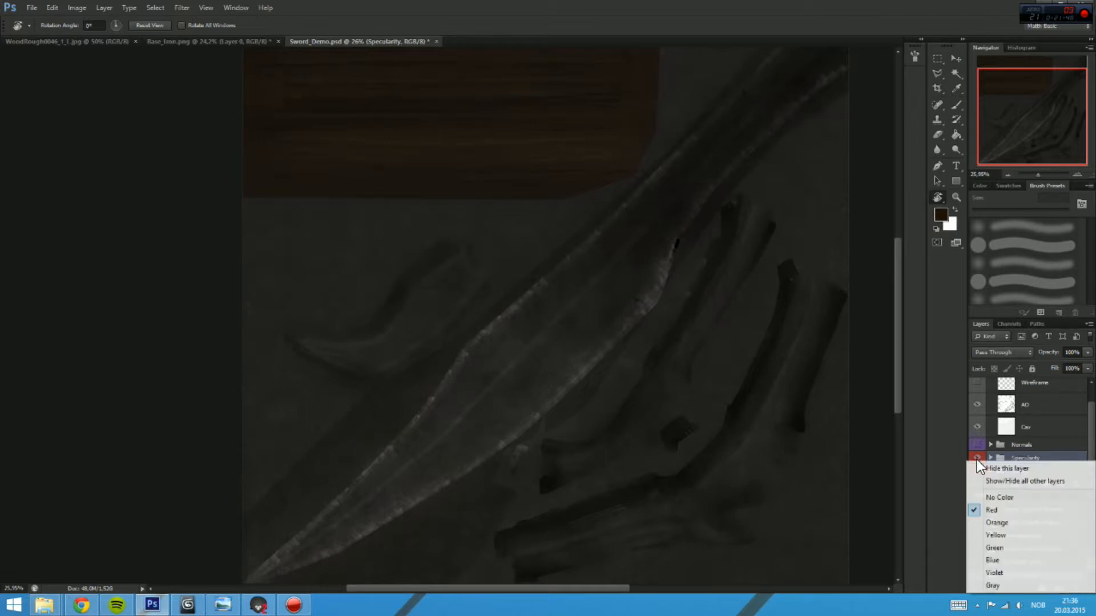
click(1012, 559)
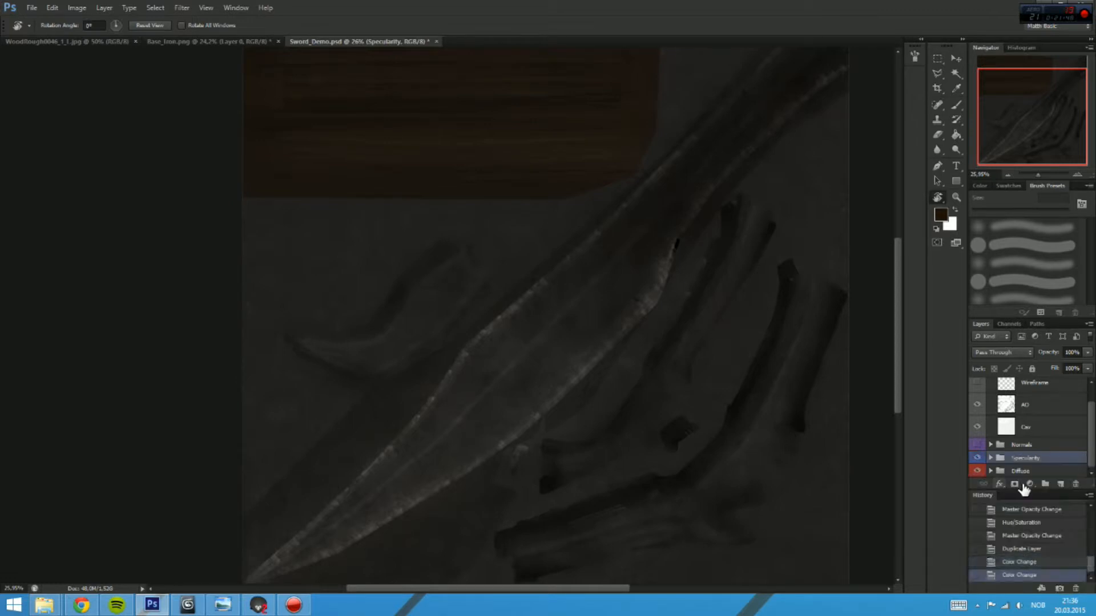
Step: Hide the CVar and VVAr layers in the Wood folder of the Specularity group
click(991, 459)
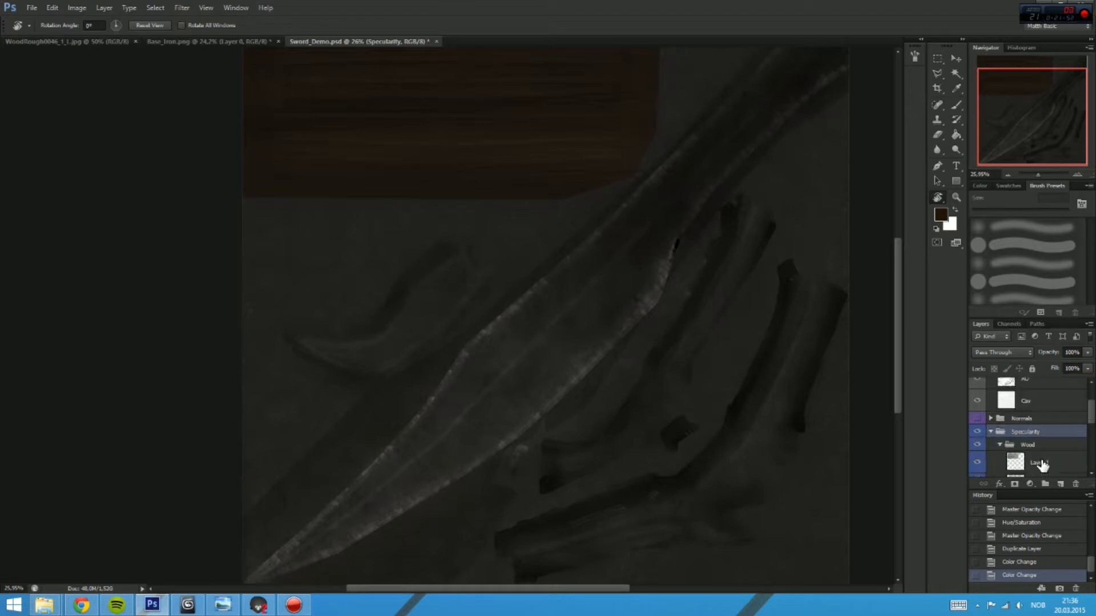
click(1038, 425)
drag(594, 123, 664, 357)
scroll(665, 356, up, 5)
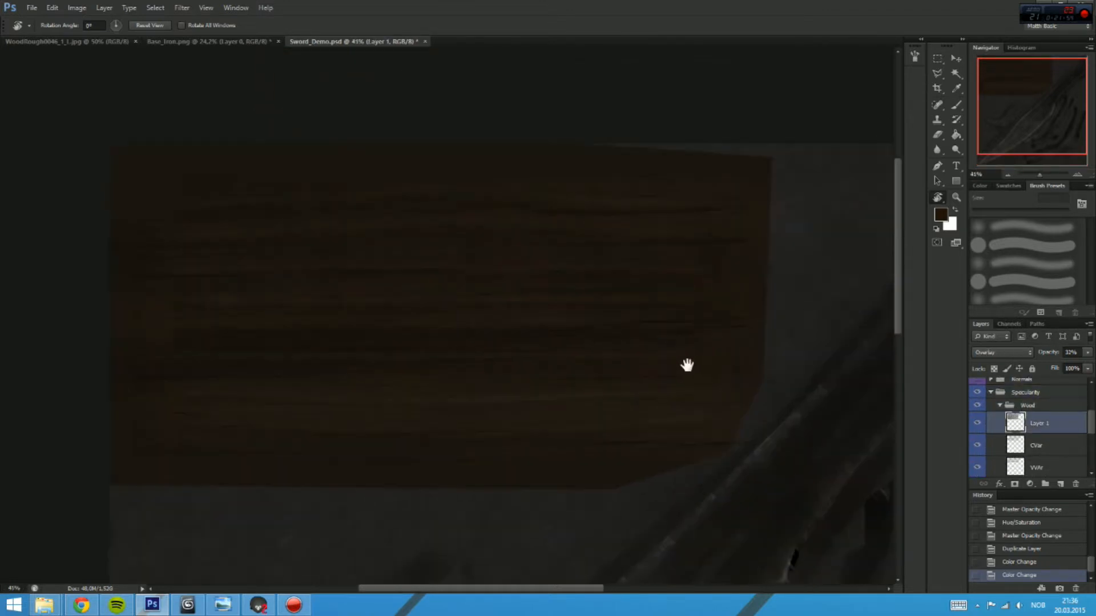
click(1041, 448)
click(981, 446)
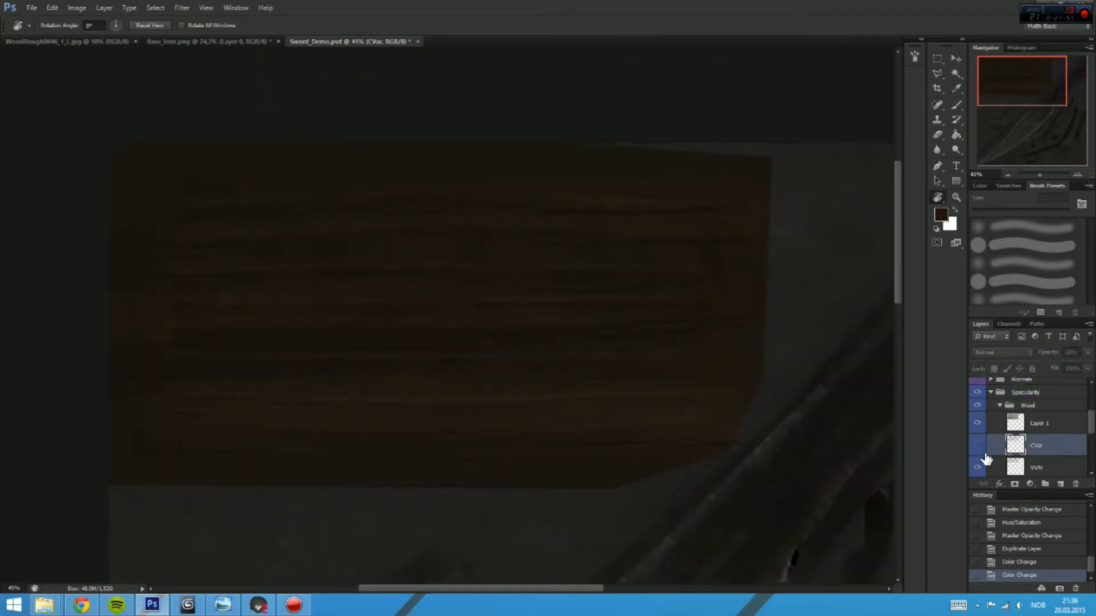
Step: Set the opacity of Layer 1 in the Specularity group's Wood folder to 73%
click(1035, 427)
click(1086, 354)
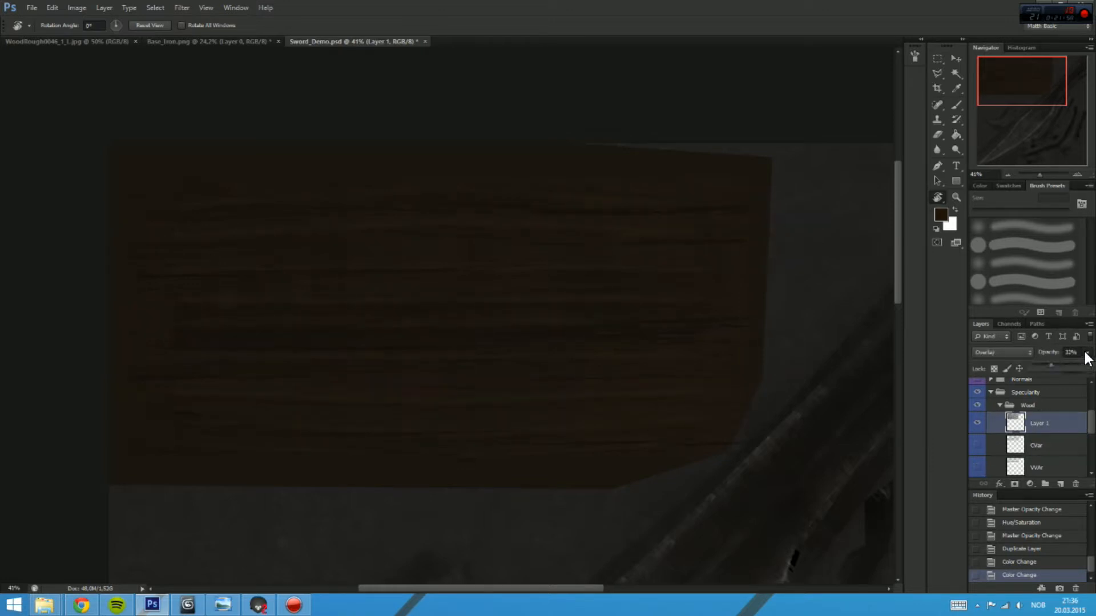
drag(1071, 367, 1073, 364)
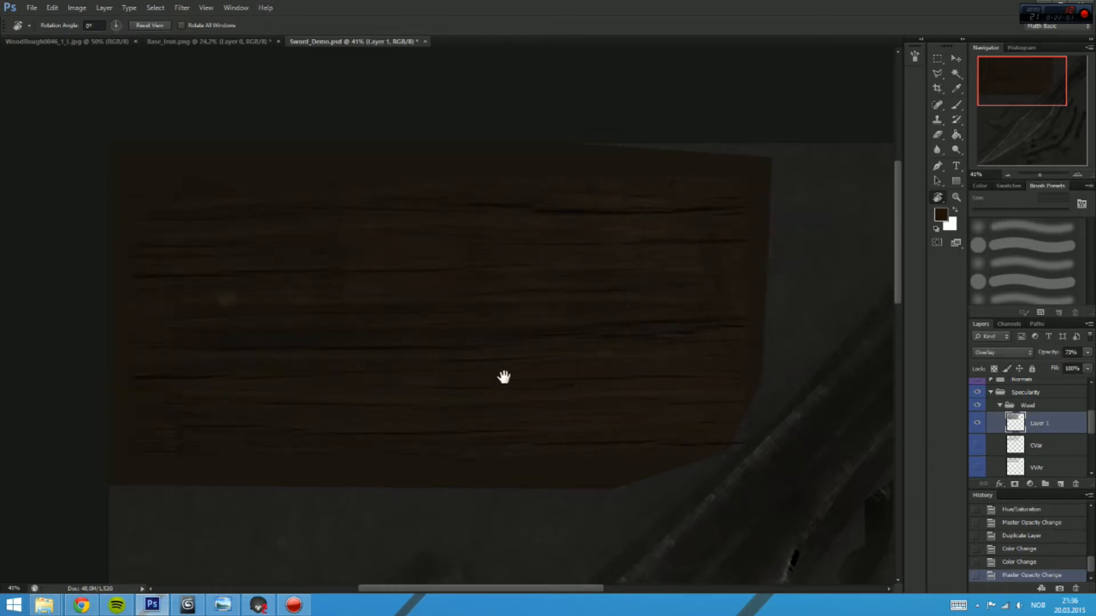
Step: Clone clean wood grain over the blemishes in the left half of the wood panel on Layer 1
scroll(643, 320, up, 2)
key(s)
alt+click(663, 305)
drag(451, 323, 428, 321)
alt+click(645, 282)
drag(507, 298, 439, 290)
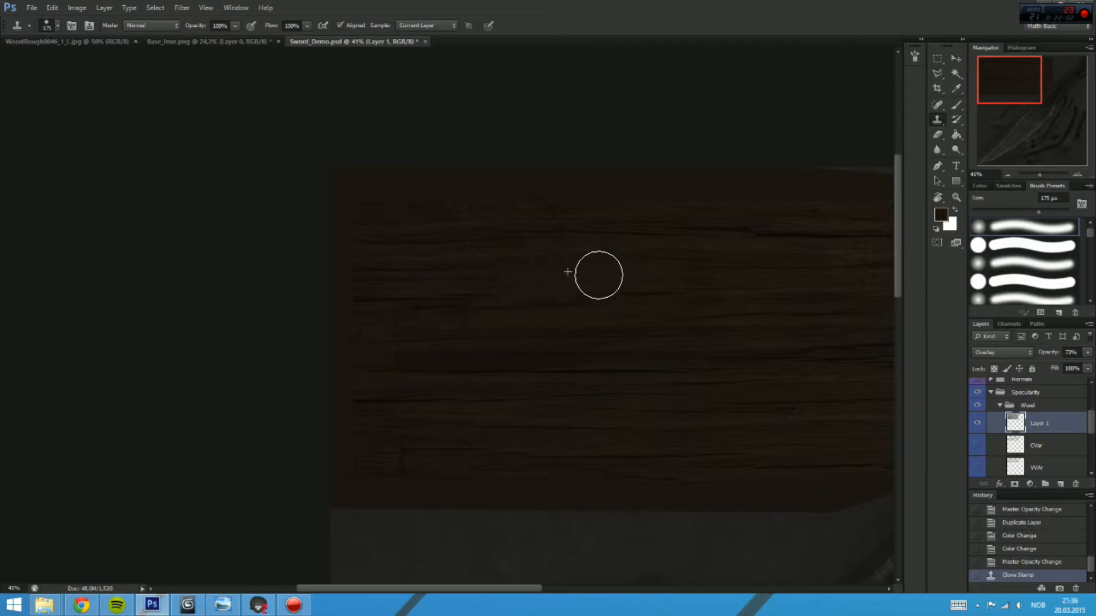
alt+click(698, 267)
drag(559, 269, 486, 268)
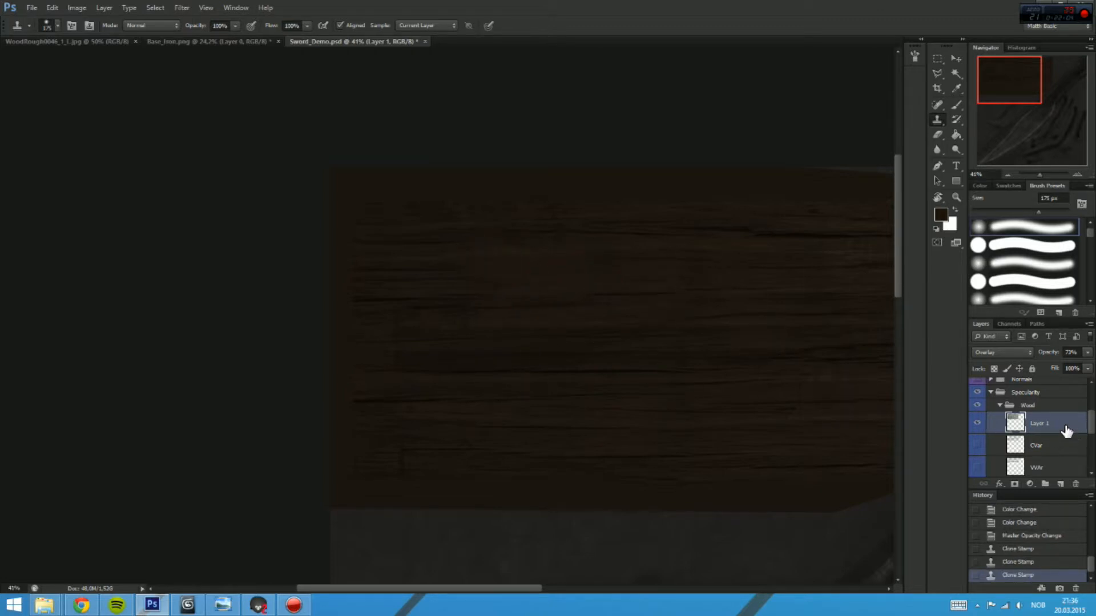
scroll(706, 396, right, 6)
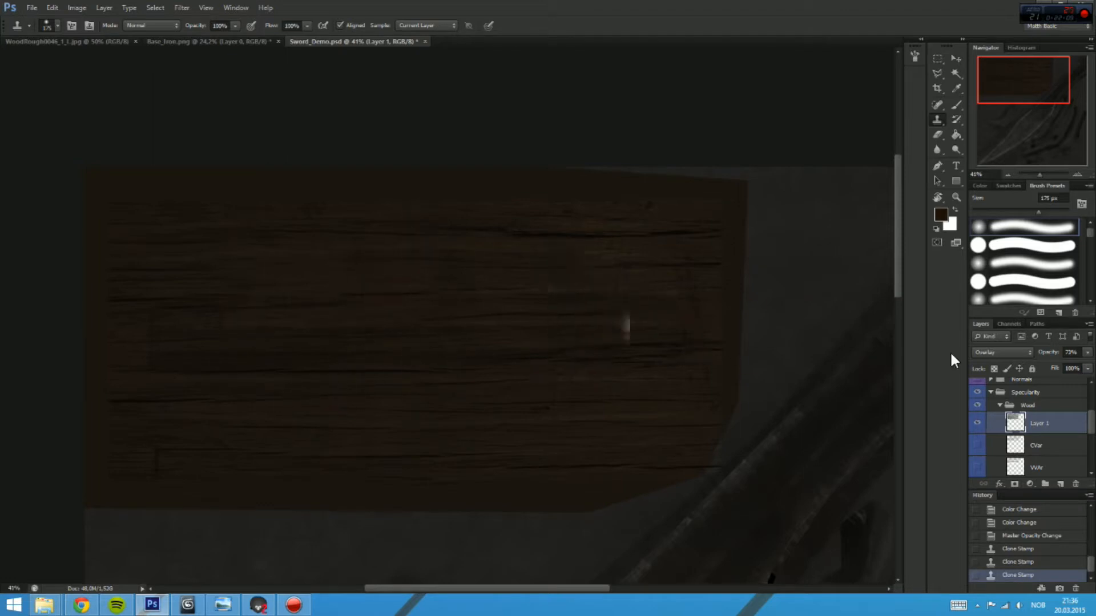
scroll(1069, 450, down, 3)
scroll(1058, 450, up, 2)
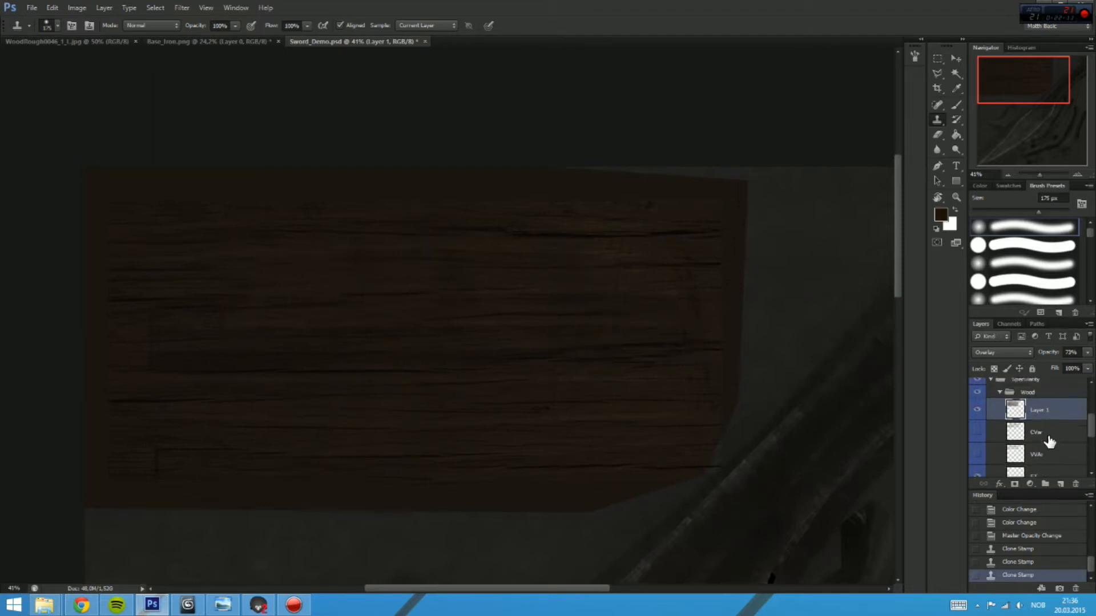
click(1049, 450)
click(1049, 436)
click(1049, 454)
click(1053, 436)
click(1056, 457)
click(1055, 437)
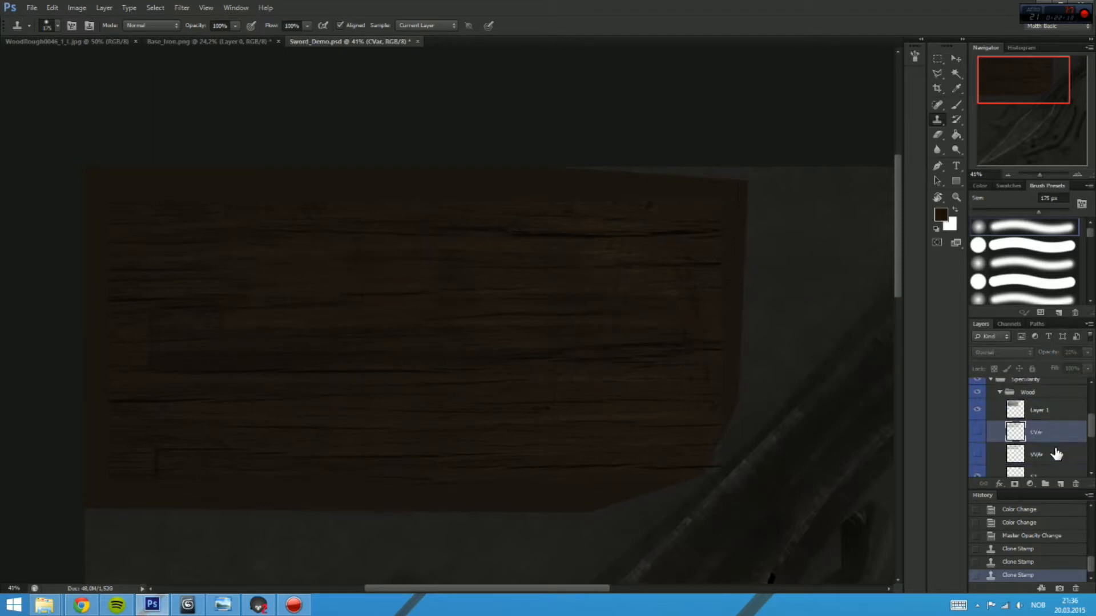
click(1056, 452)
scroll(1059, 445, down, 5)
scroll(1061, 444, up, 1)
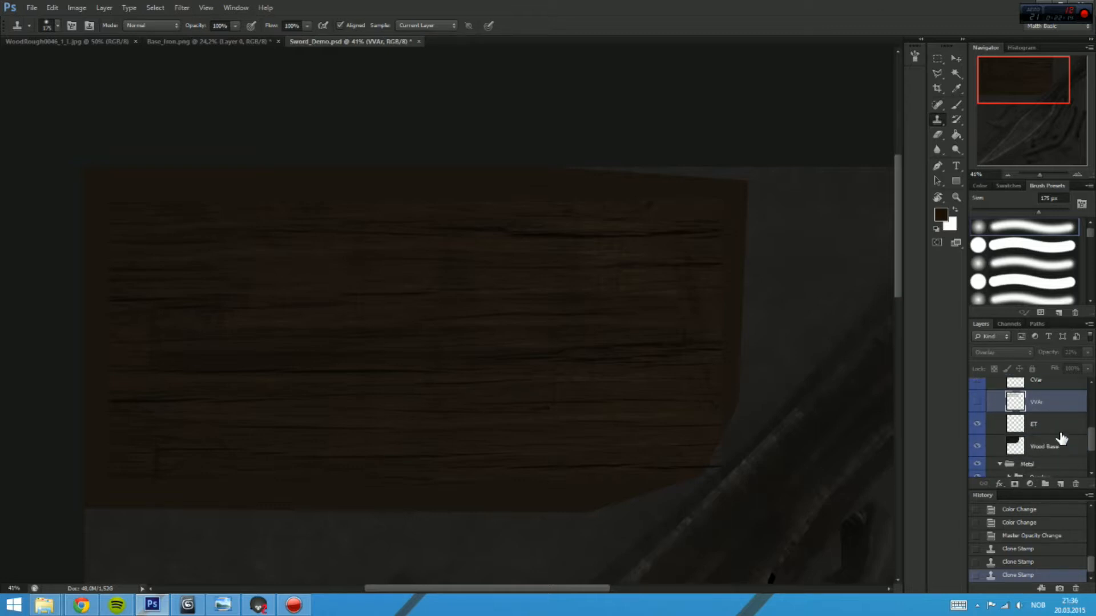
click(1061, 429)
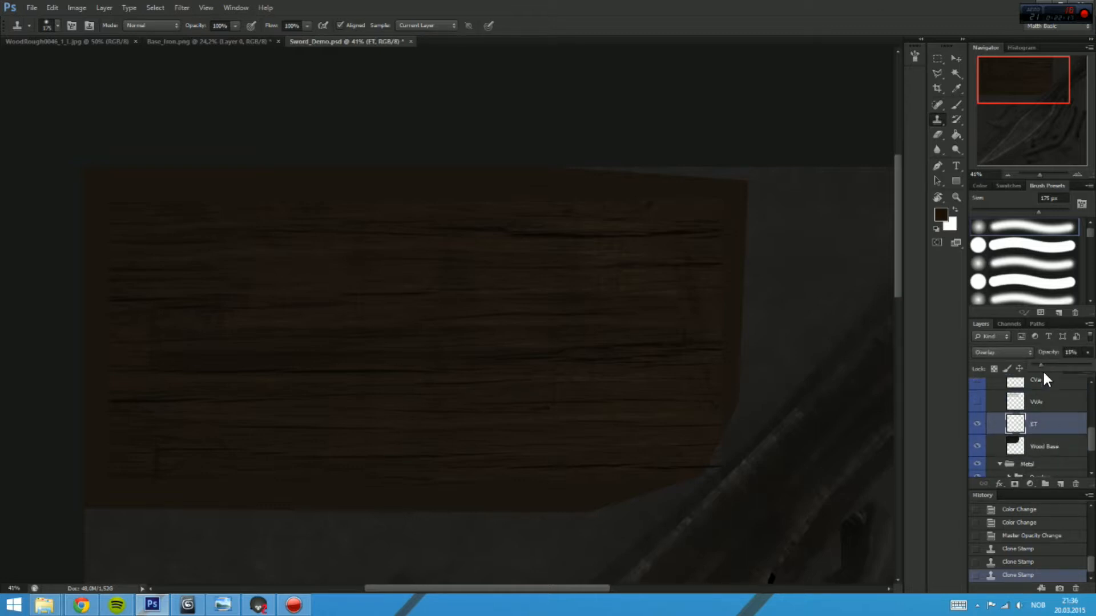
click(1058, 430)
Step: Merge the Wood folder of the Specularity group into a single layer
scroll(1057, 430, up, 4)
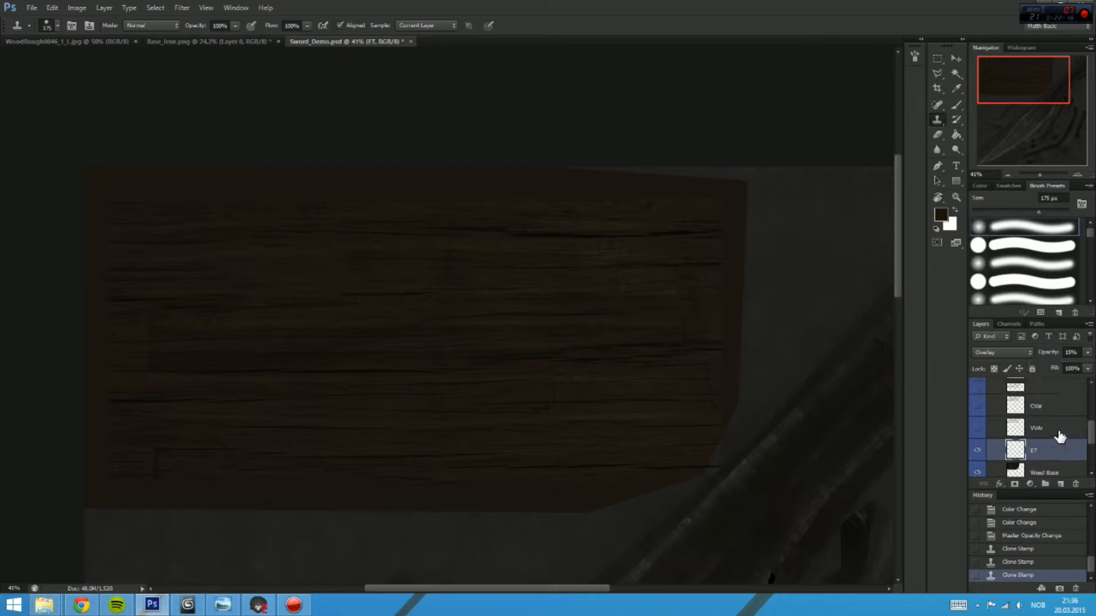
click(1037, 392)
scroll(1035, 400, up, 1)
right_click(1032, 405)
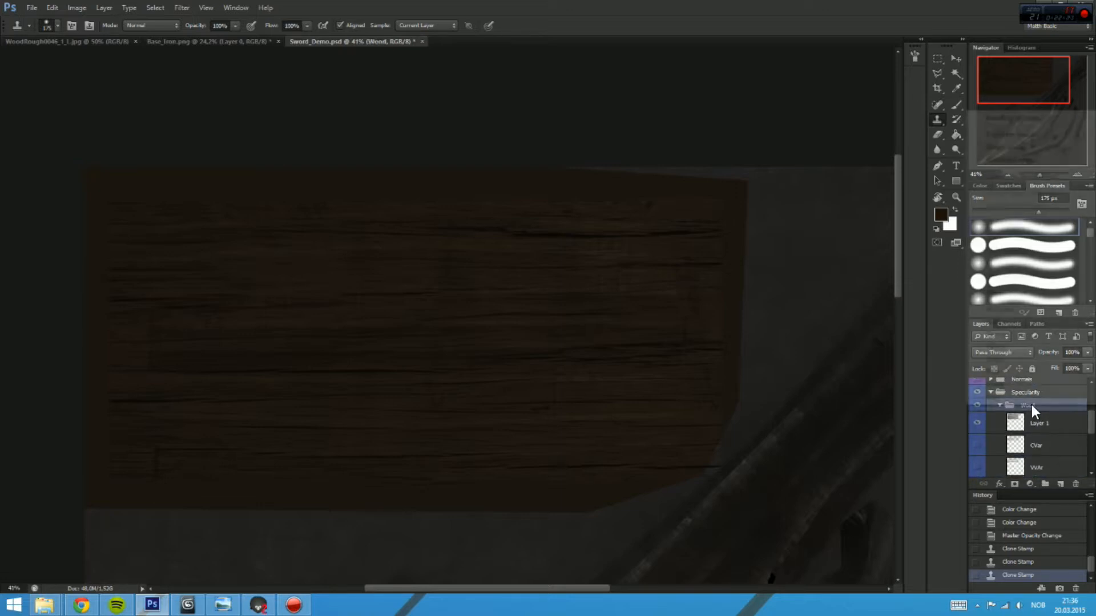
click(1012, 286)
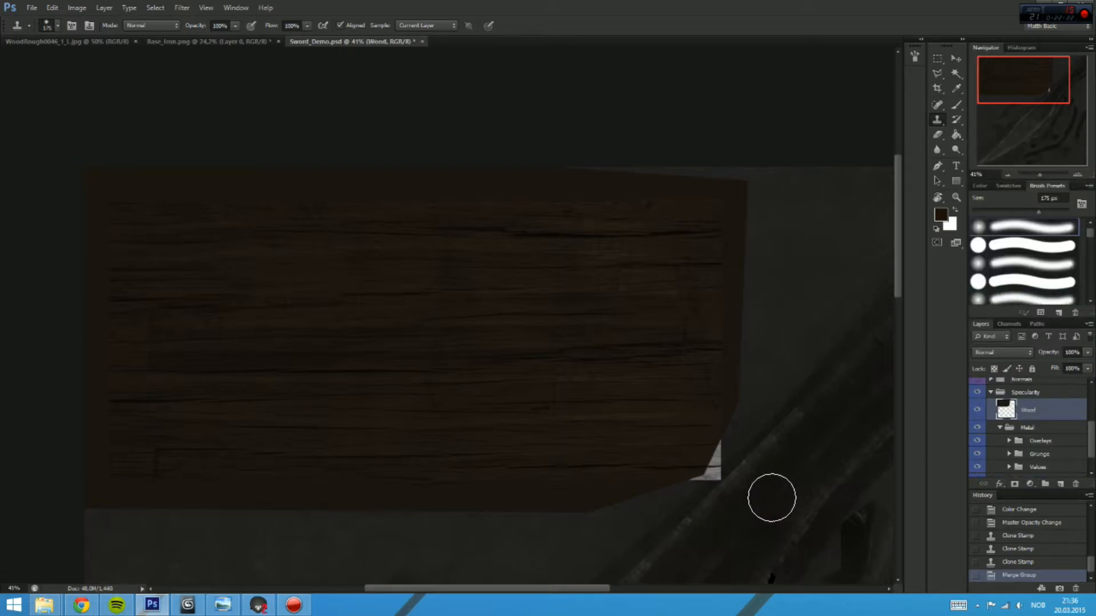
Step: Erase the Wood layer's overhang over the blade at the panel's lower right corner using a soft eraser at 100% flow
key(e)
drag(755, 526, 760, 520)
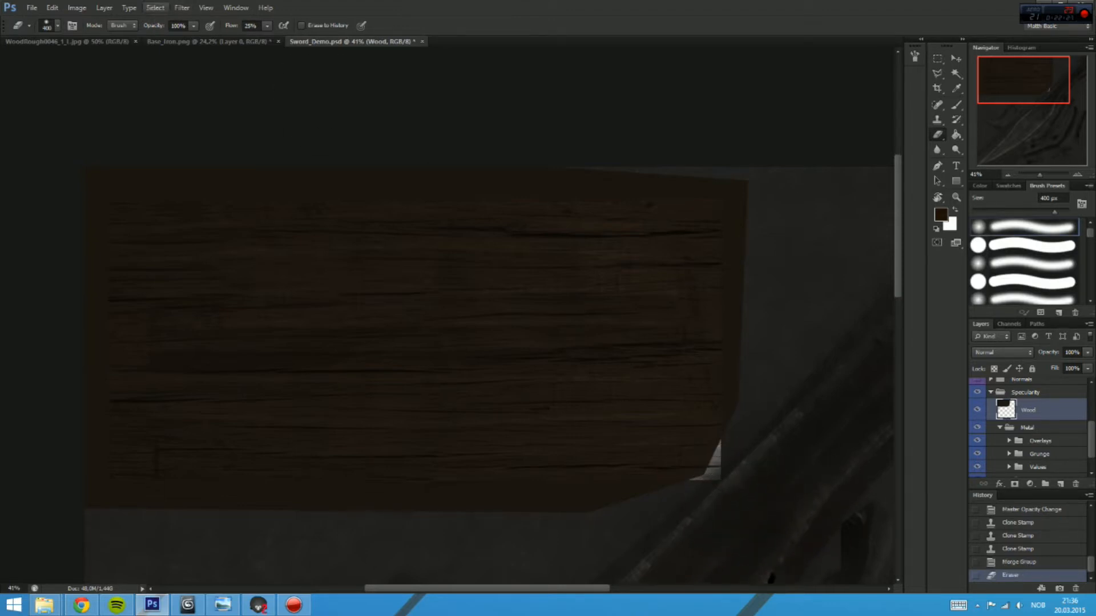
drag(269, 30, 320, 39)
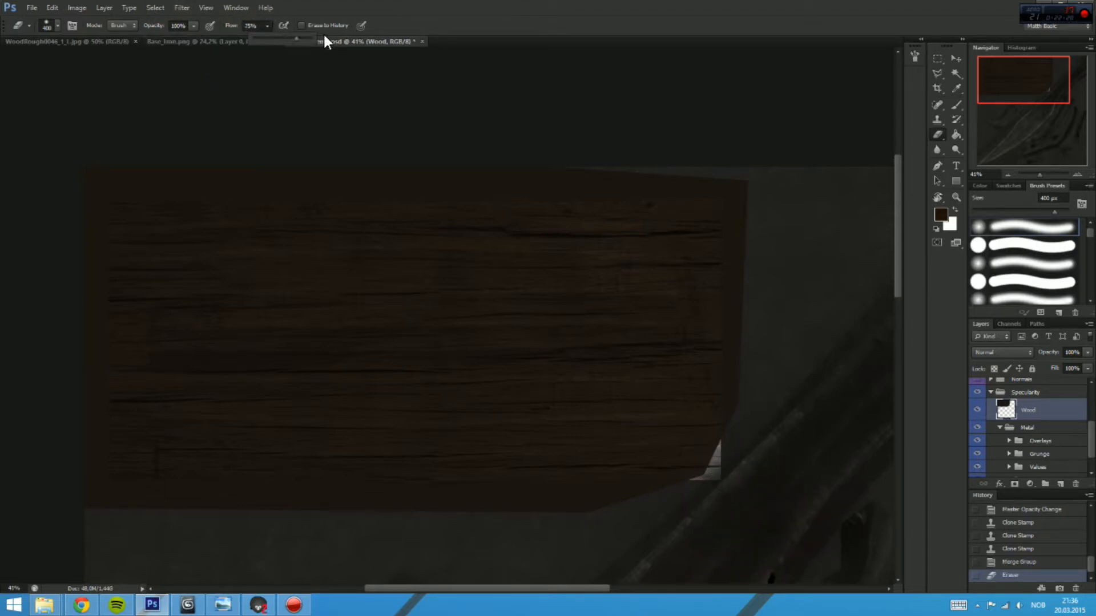
key(bracketright)
key(bracketright)
key(bracketleft)
key(bracketleft)
key(bracketleft)
key(bracketleft)
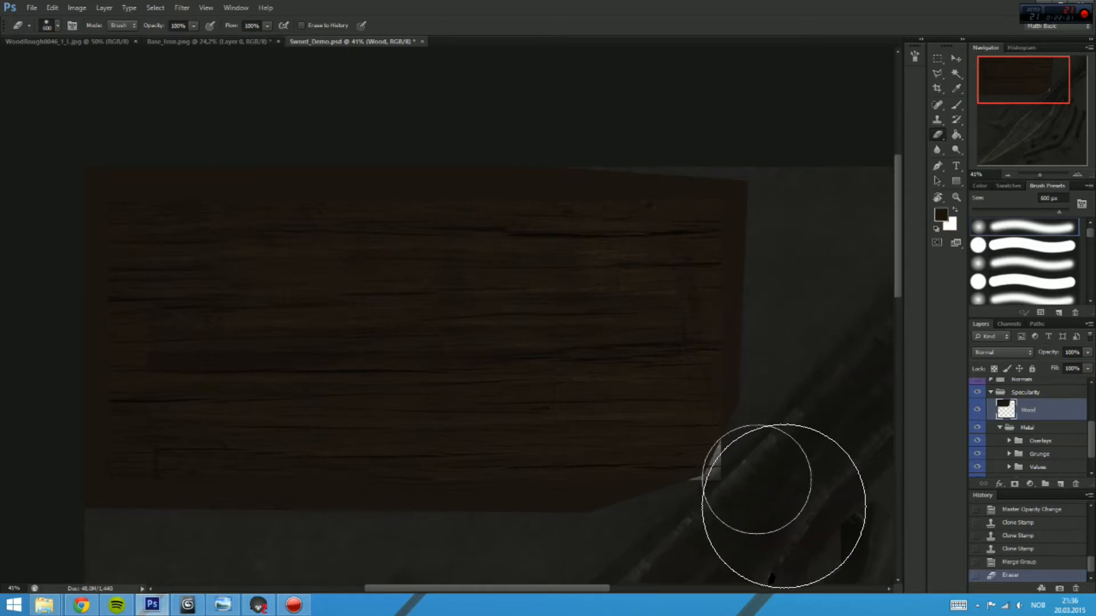
key(x)
click(724, 505)
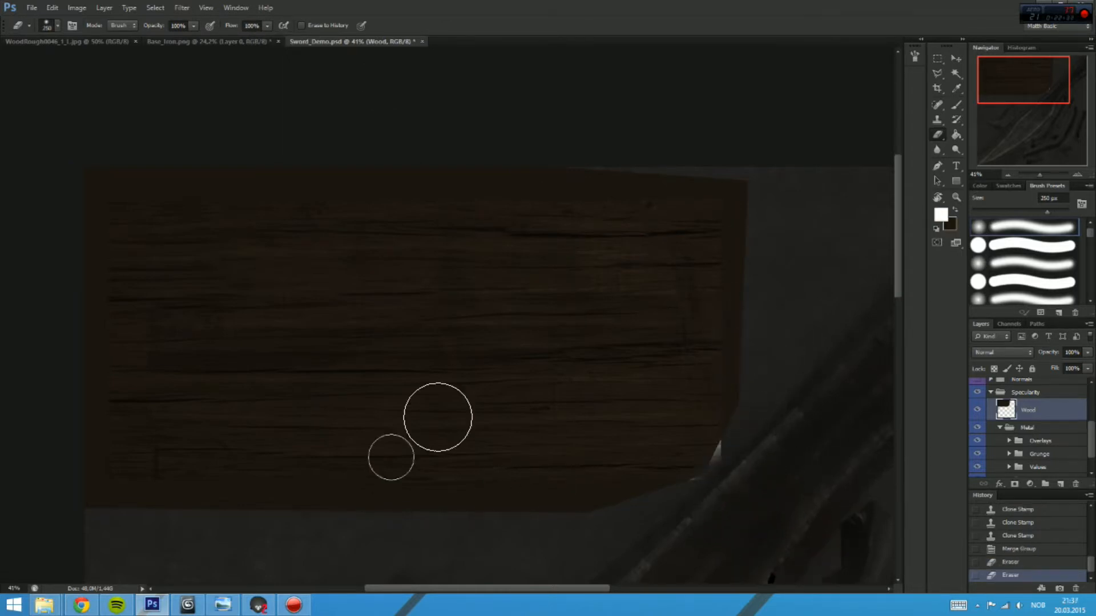
Step: Desaturate the merged Wood layer to grey with a Hue/Saturation adjustment
key(i)
key(ctrl+u)
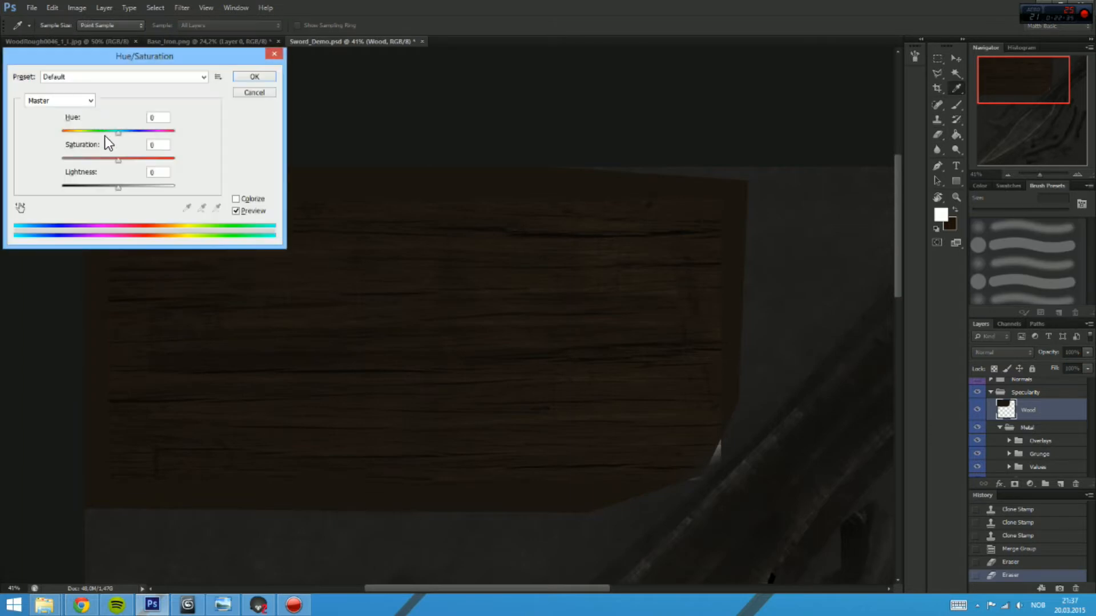
drag(105, 155, 59, 152)
click(252, 76)
key(e)
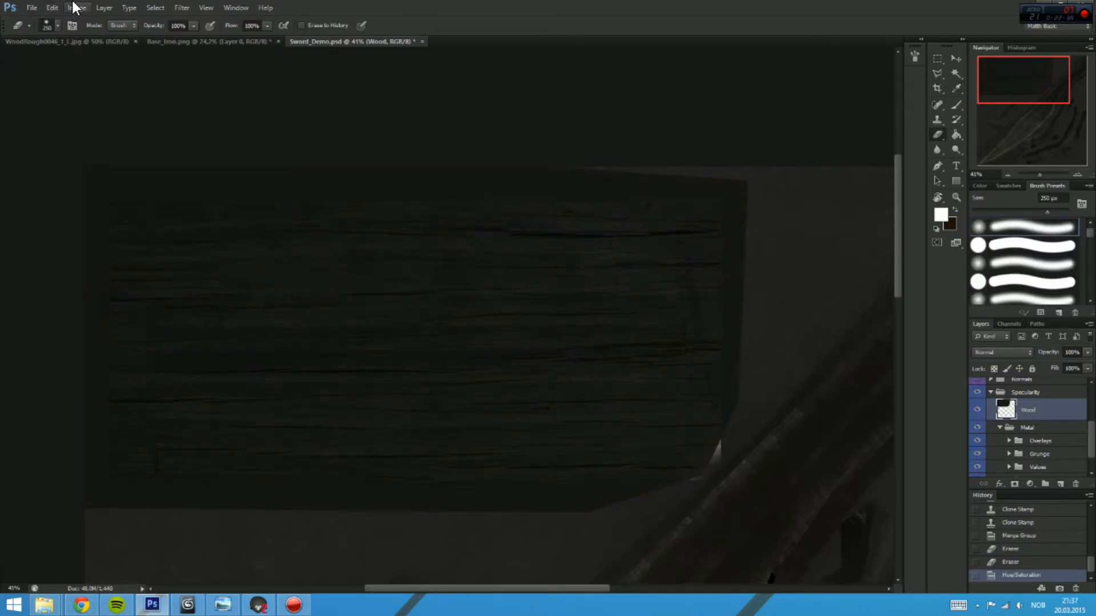
Step: Raise the brightness and contrast of the Wood layer with a Brightness/Contrast adjustment
click(74, 6)
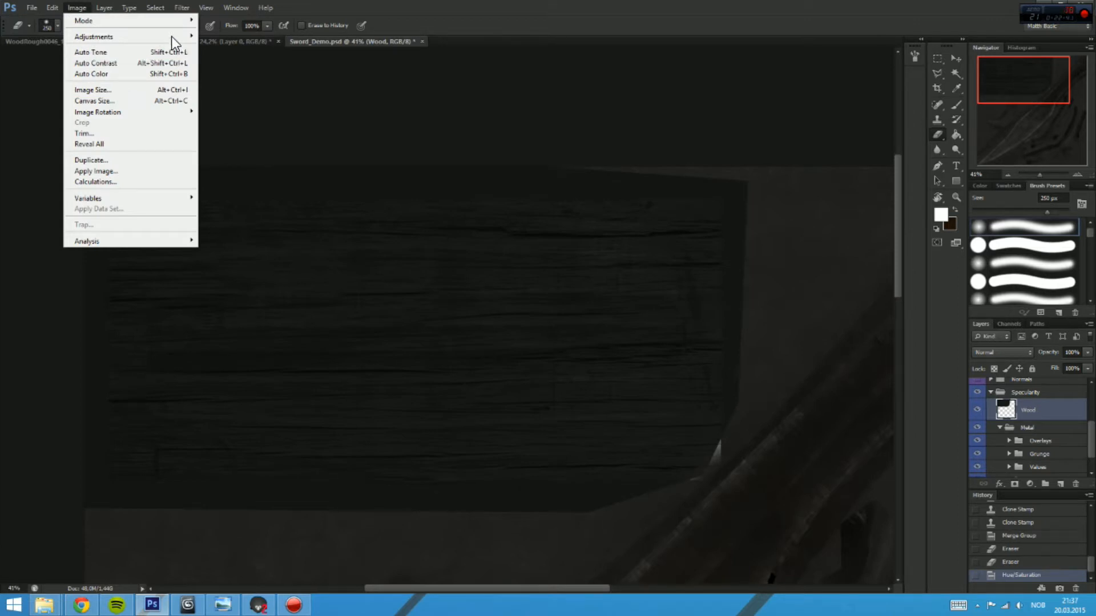
mouse_move(174, 35)
click(259, 36)
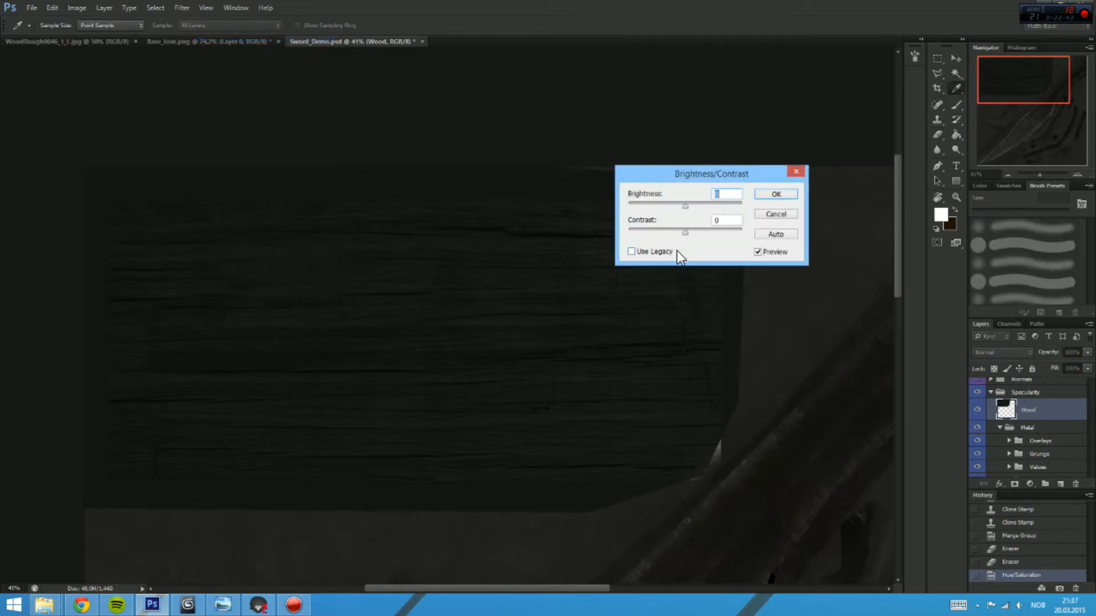
drag(710, 231, 796, 224)
drag(720, 200, 731, 201)
click(776, 194)
key(e)
Step: Apply another Brightness/Contrast adjustment to the Wood layer with contrast 100 and reduced brightness
click(78, 8)
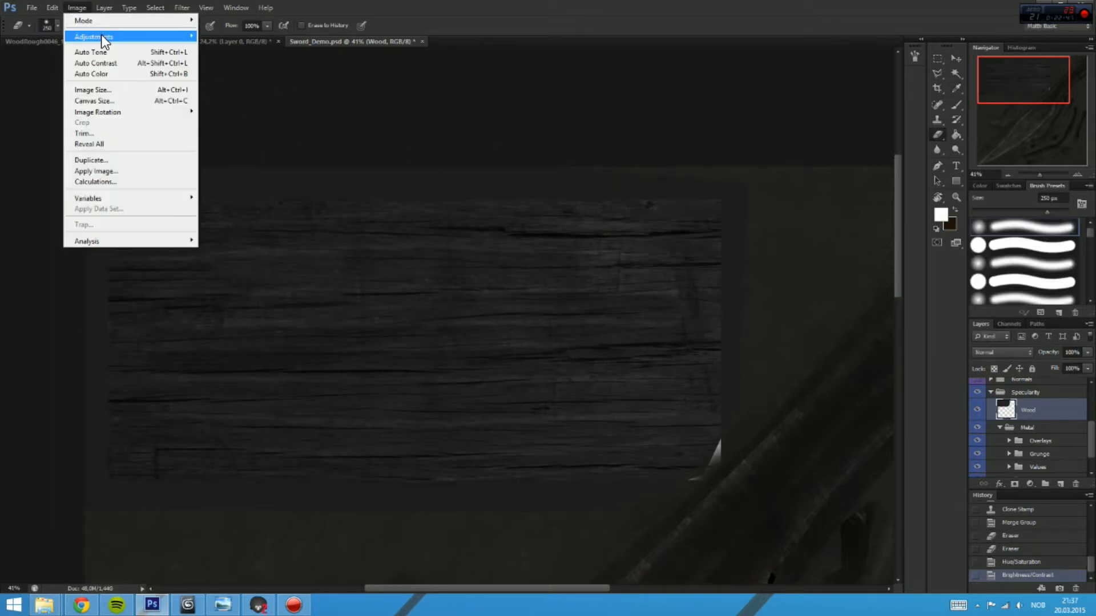
mouse_move(100, 37)
click(259, 36)
drag(685, 233, 748, 227)
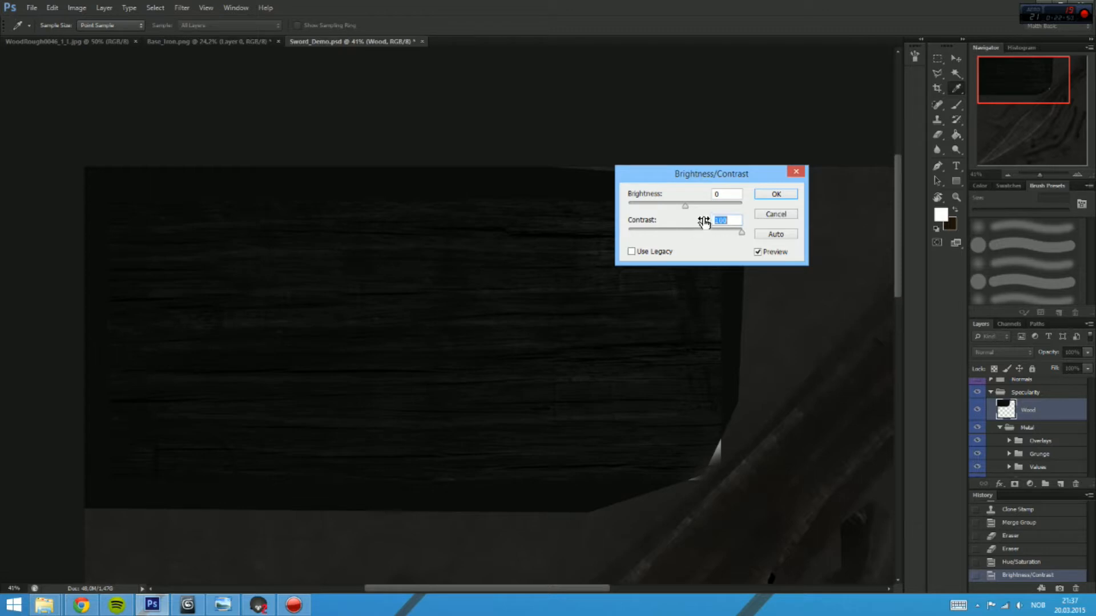
drag(683, 204, 677, 205)
click(777, 194)
scroll(742, 228, down, 5)
scroll(742, 228, right, 1)
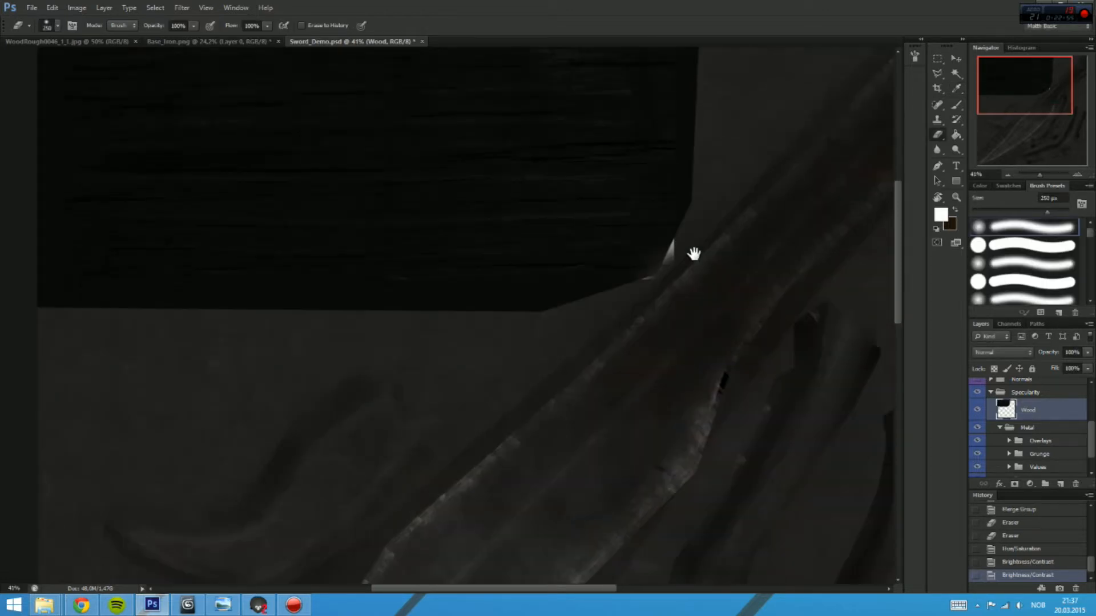
scroll(704, 261, up, 5)
scroll(817, 169, left, 2)
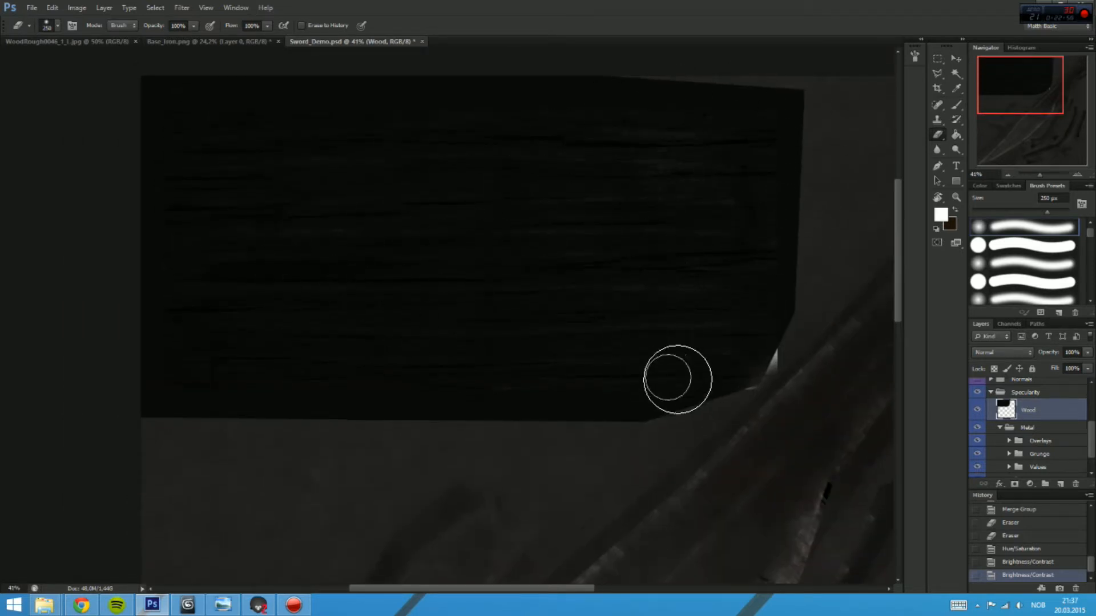
Step: Adjust the opacity of Layer 1 copy 7 in the Overlays group of the Specularity group's Metal folder
drag(671, 299, 809, 430)
scroll(1044, 418, down, 1)
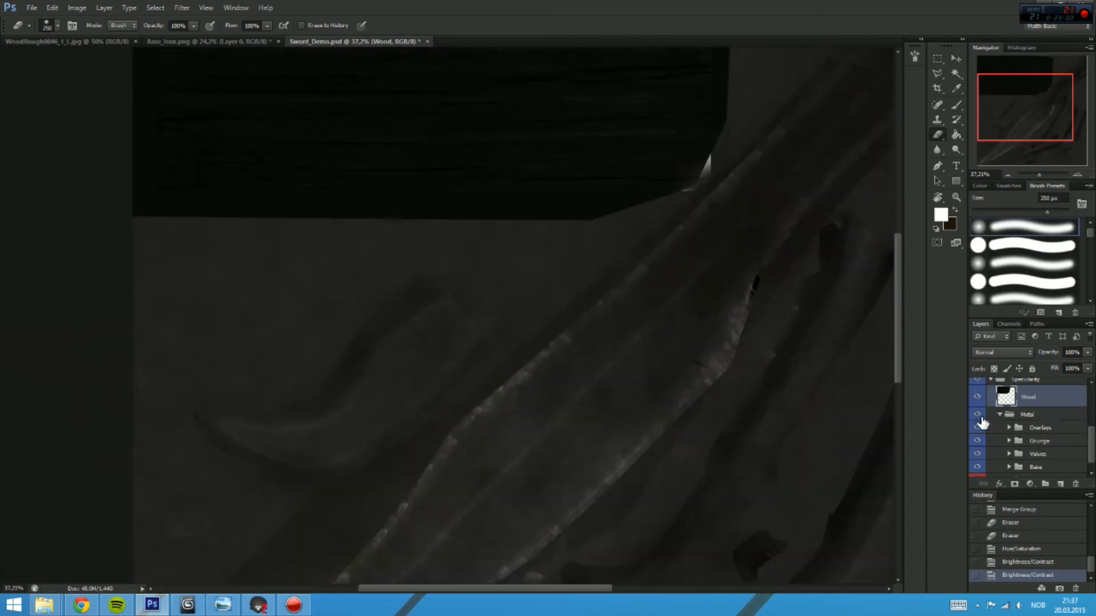
click(1056, 430)
click(1009, 428)
scroll(1055, 445, down, 1)
click(1048, 465)
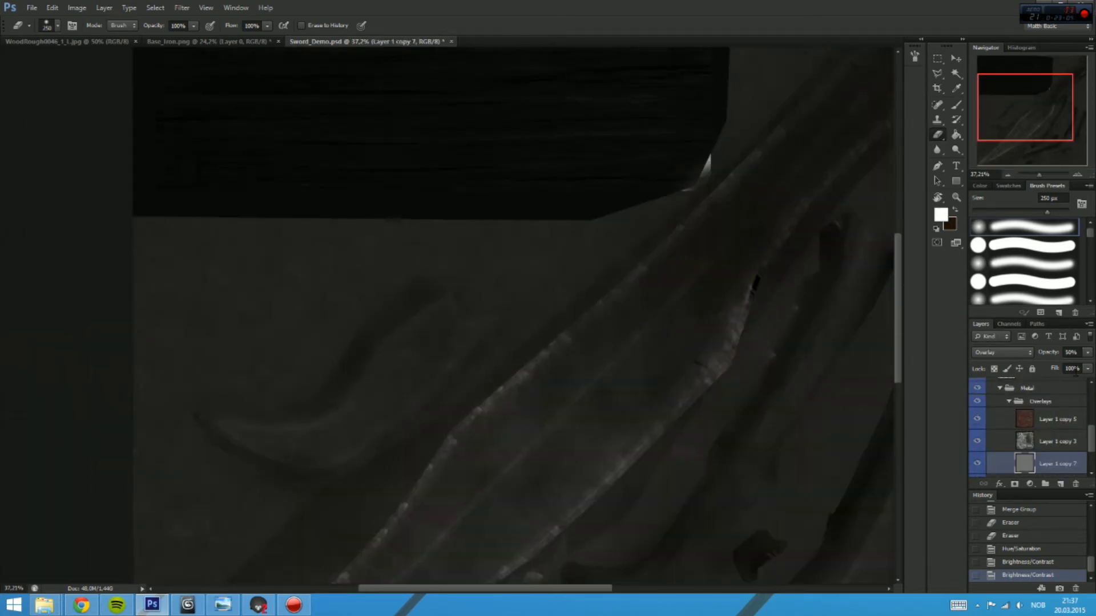
click(1080, 352)
mouse_move(1082, 351)
mouse_down()
mouse_move(1069, 365)
mouse_move(1081, 364)
mouse_up()
Step: Set the opacity of Layer 1 copy 3 in the Metal folder's Overlays group to 15%
click(1065, 443)
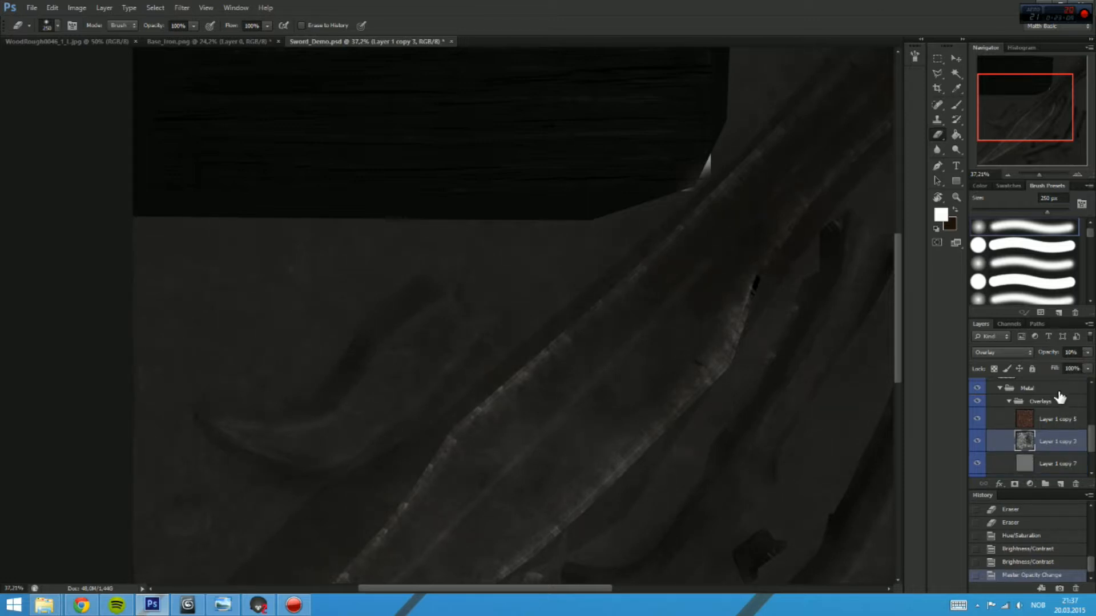
text(15)
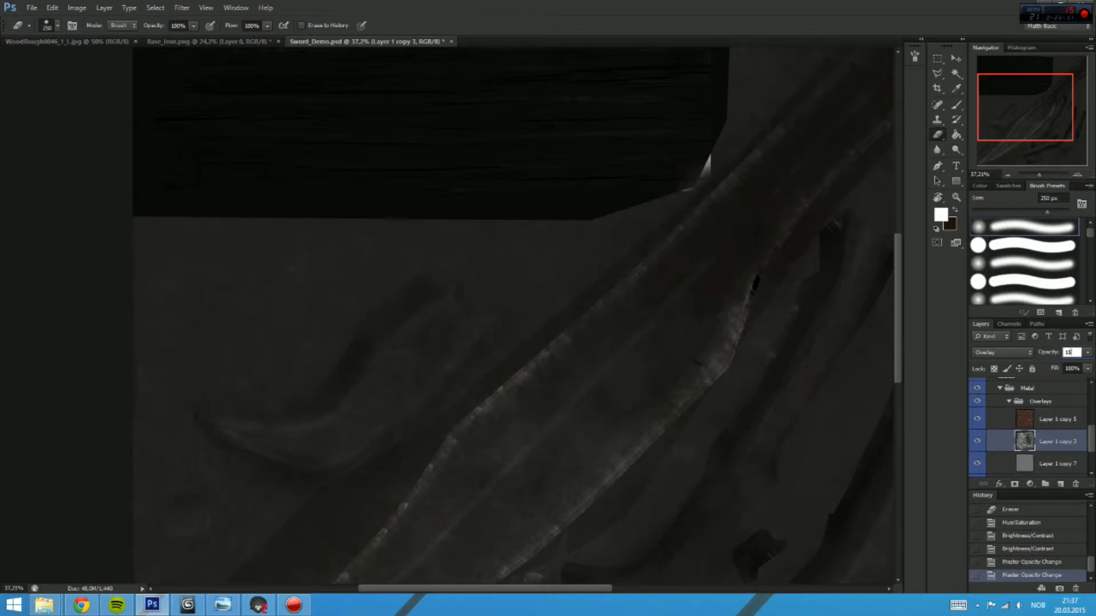
key(Return)
click(1036, 403)
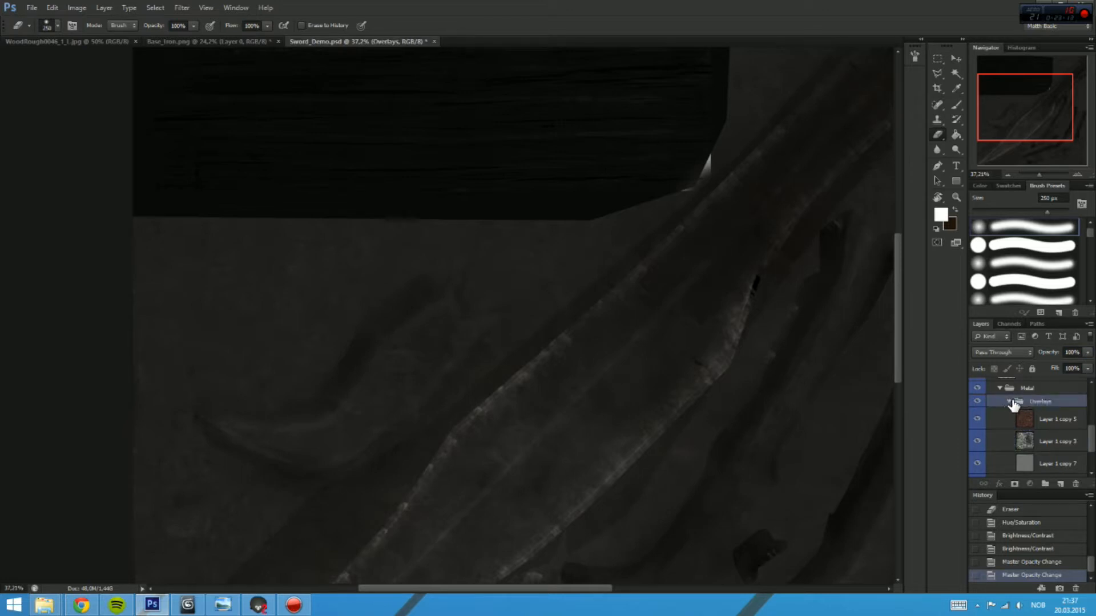
Step: Hide Grunge 1 and Grunge 2 in the Metal folder's Grunge group and set the ES_Grunge layer's opacity to 36%
click(1009, 401)
click(1009, 432)
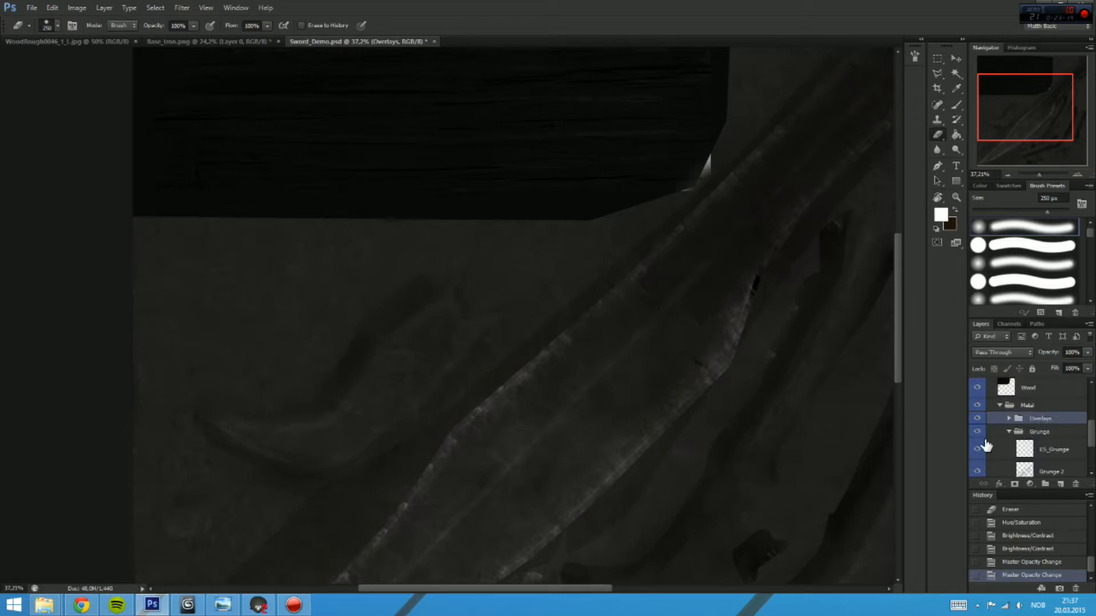
scroll(981, 439, down, 2)
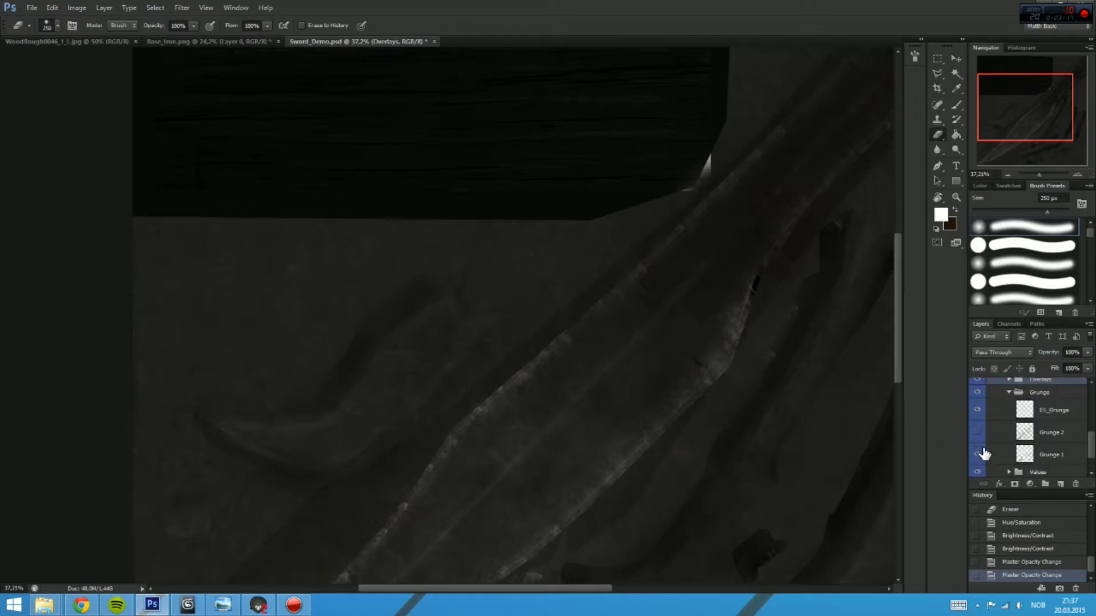
click(1056, 416)
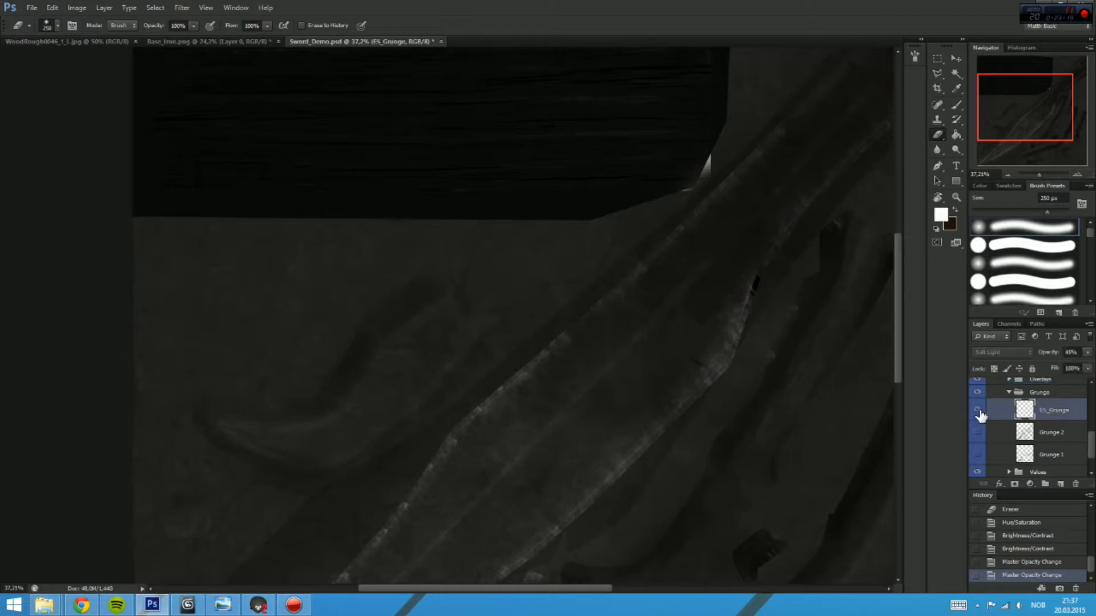
click(1087, 352)
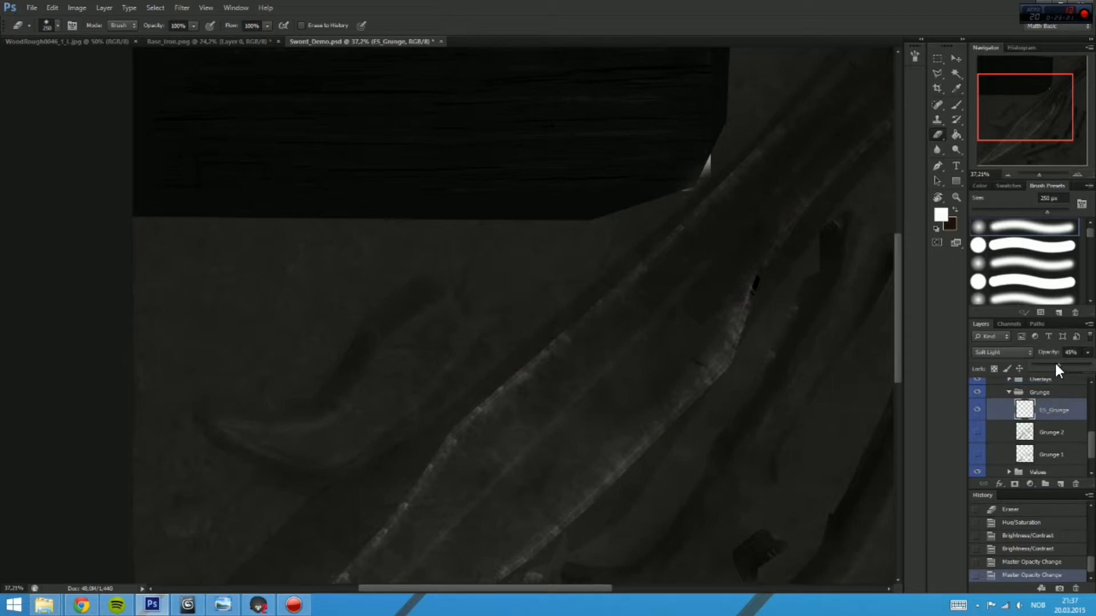
drag(1051, 365, 1053, 366)
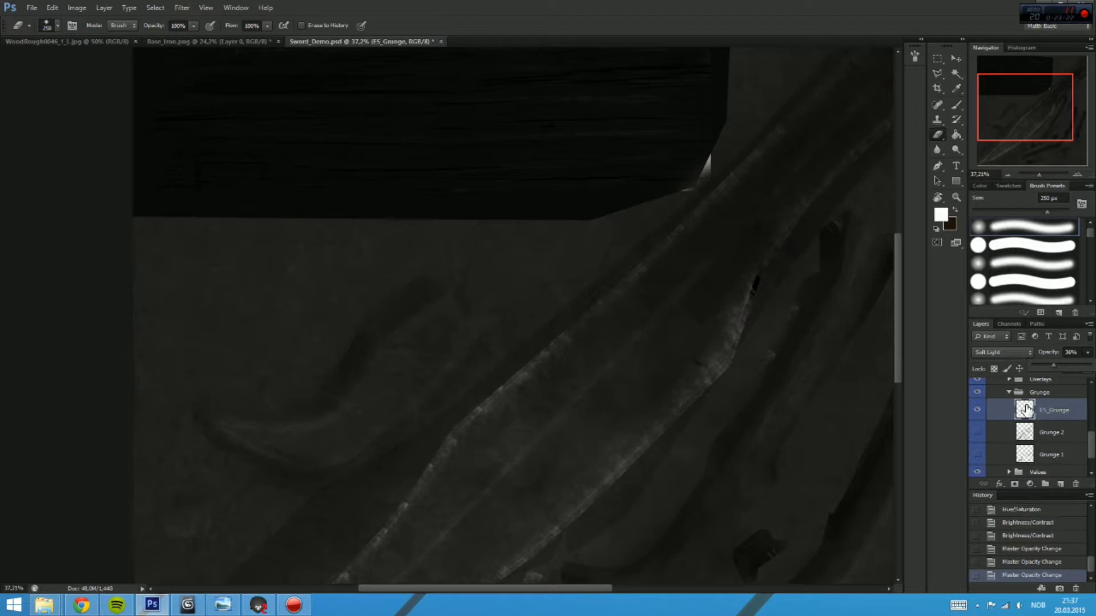
click(1008, 394)
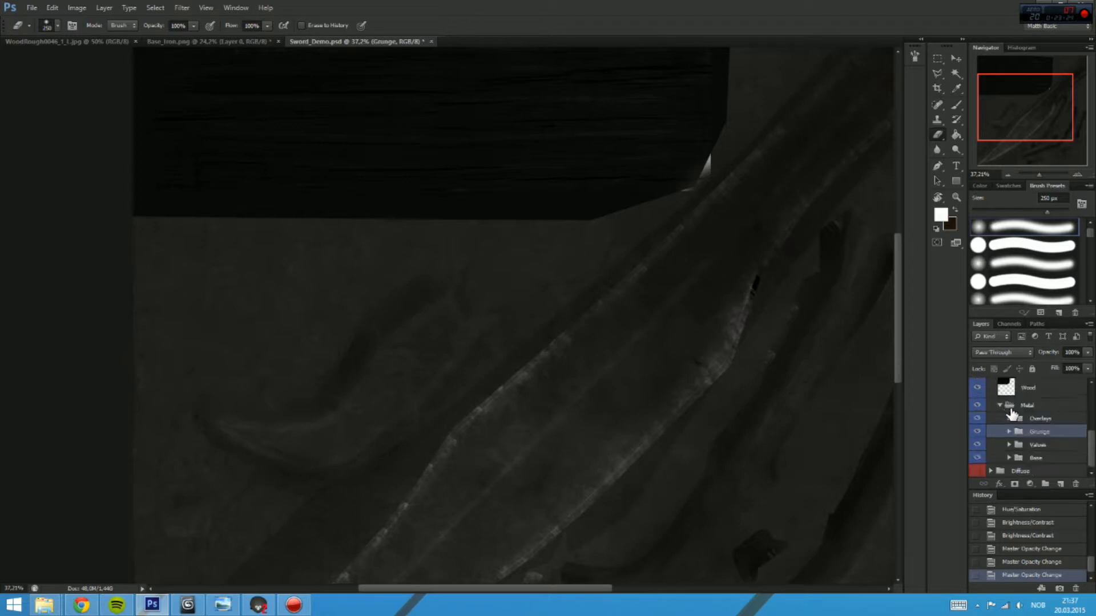
Step: Hide the CVar and VVar layers in the Metal folder's Values group
click(1009, 445)
click(1053, 436)
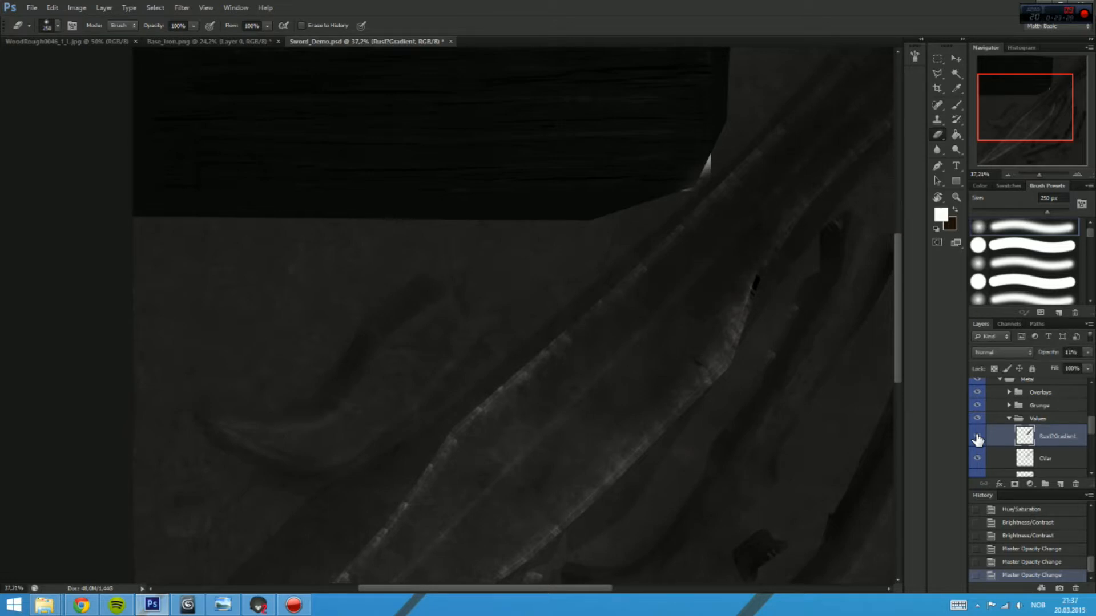
scroll(1064, 436, down, 1)
click(988, 436)
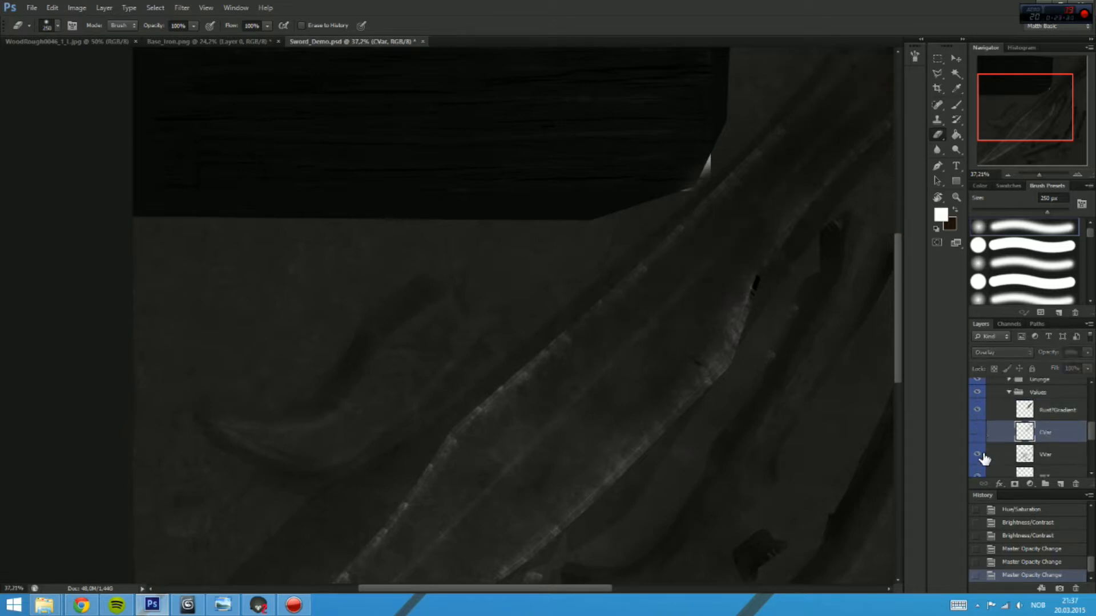
click(981, 455)
Step: Set the opacity of the BET layer to 10% and the ET layer to 25% in the Values group
scroll(1057, 419, down, 4)
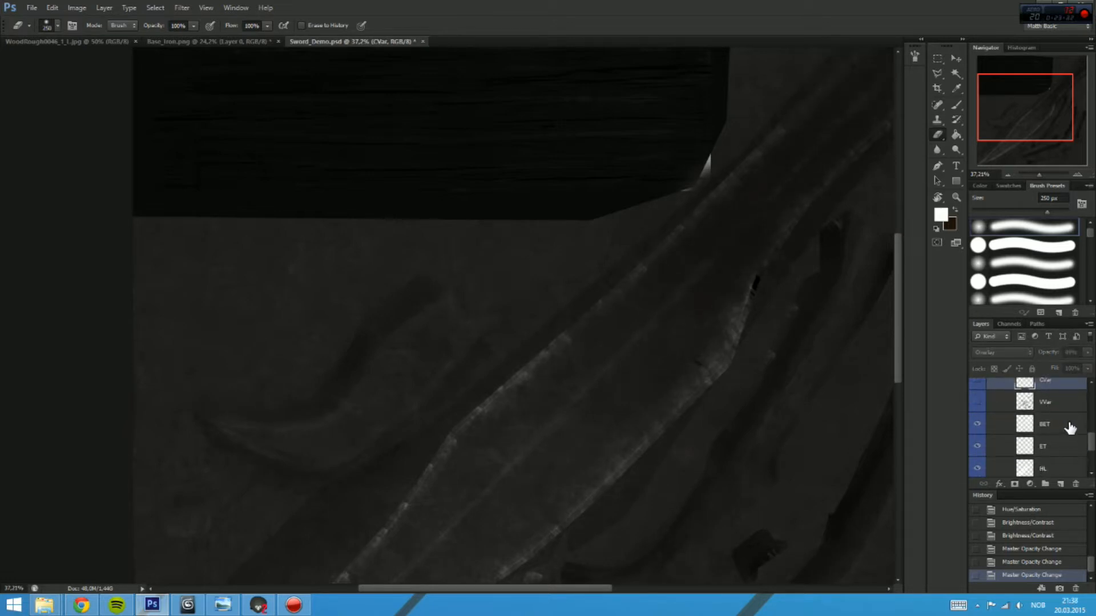
click(1069, 427)
drag(1079, 352, 937, 348)
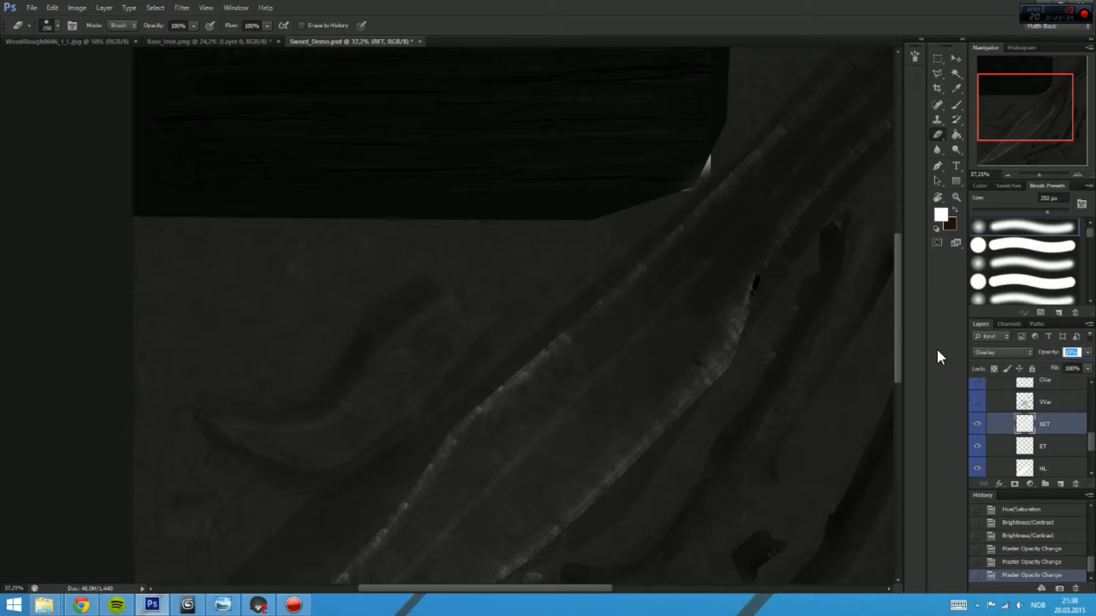
text(10)
click(1064, 449)
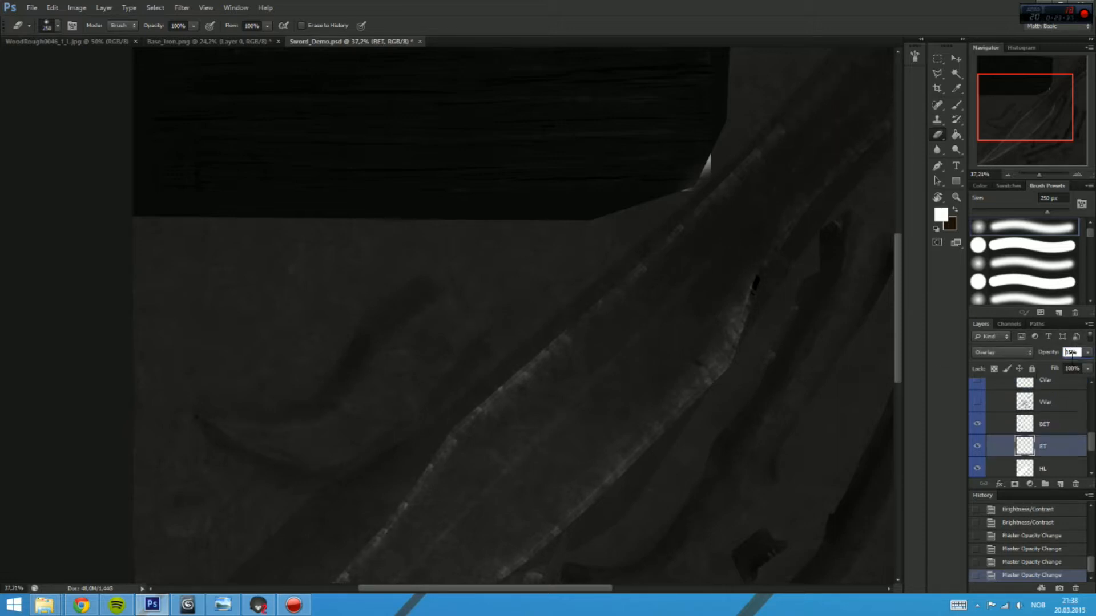
drag(1081, 353, 874, 360)
text(25)
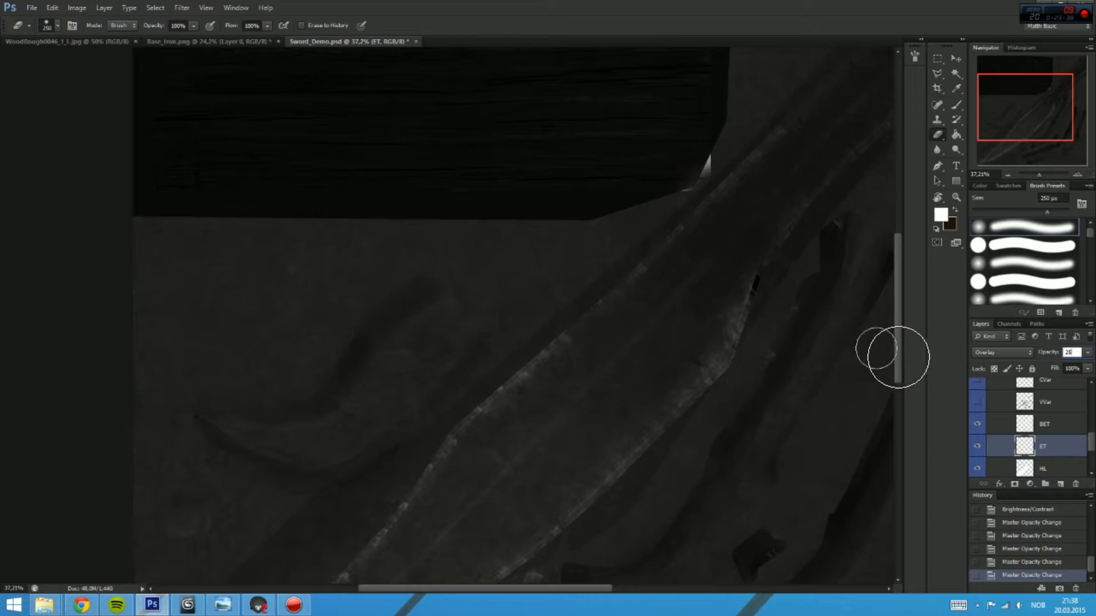
key(Return)
Step: Hide the HL and FAO layers in the Metal folder's Values group
scroll(1064, 406, down, 1)
scroll(1065, 409, down, 1)
click(1055, 446)
scroll(982, 443, down, 1)
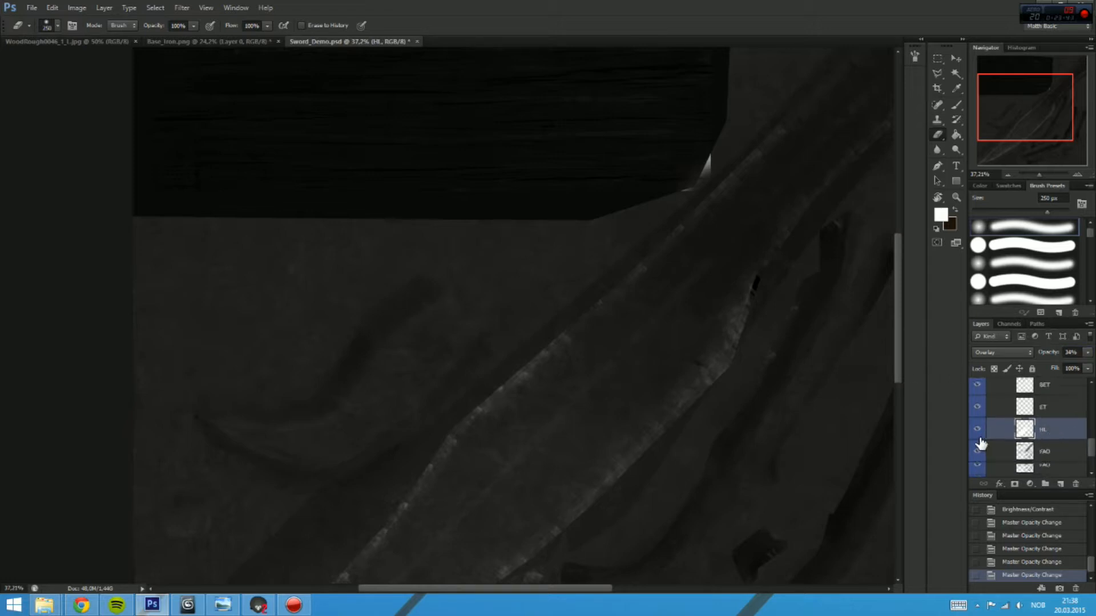
click(979, 433)
scroll(982, 428, down, 2)
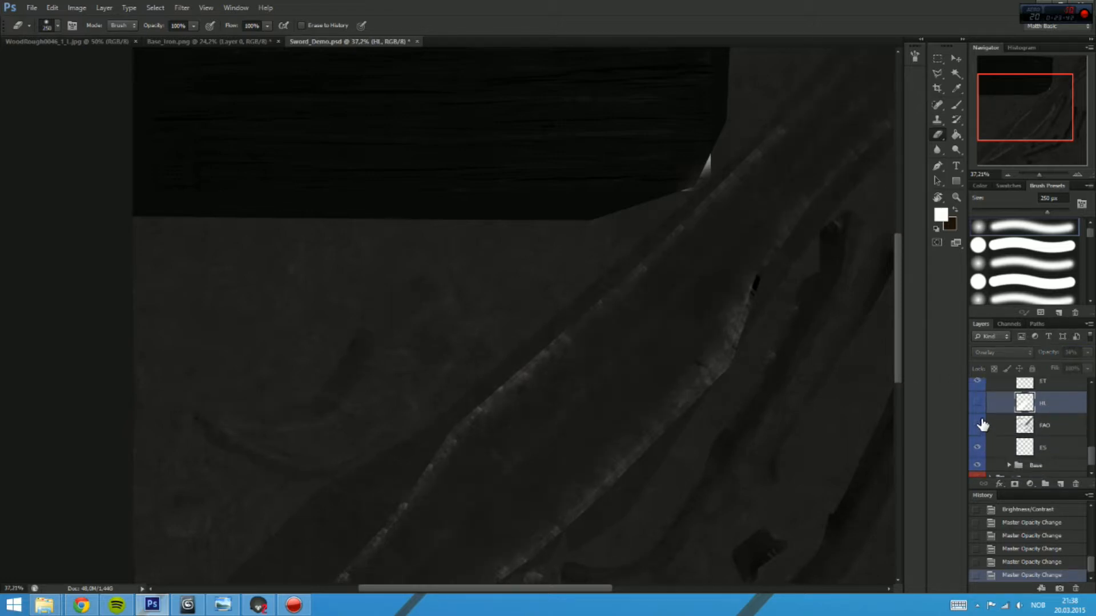
click(979, 404)
click(978, 404)
scroll(1073, 440, down, 1)
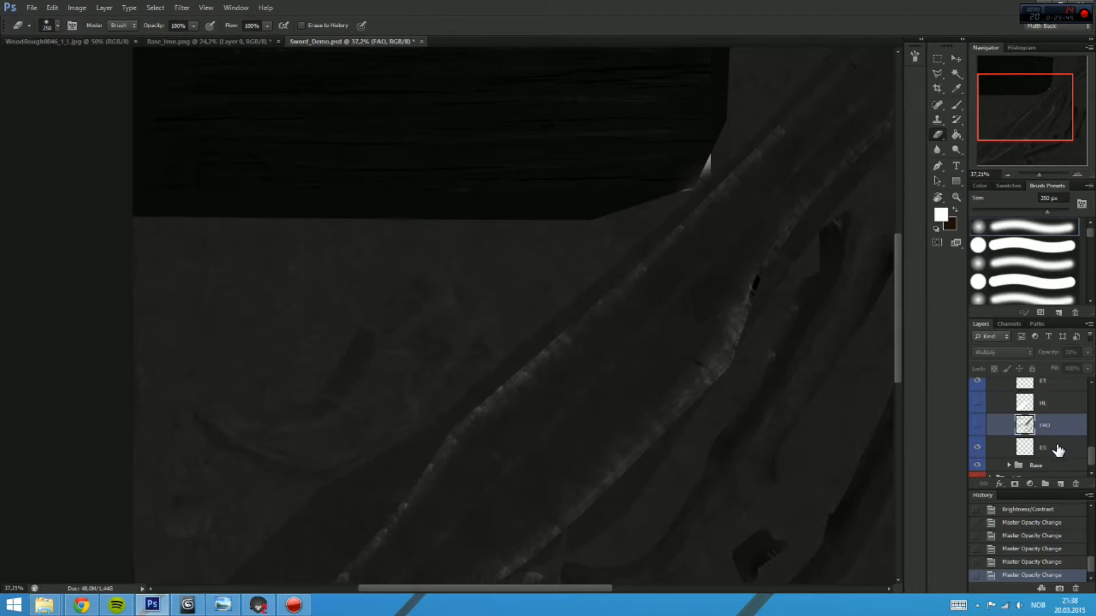
Step: Set the opacity of the ES layer in the Values group to 50%
click(997, 448)
click(978, 440)
click(978, 440)
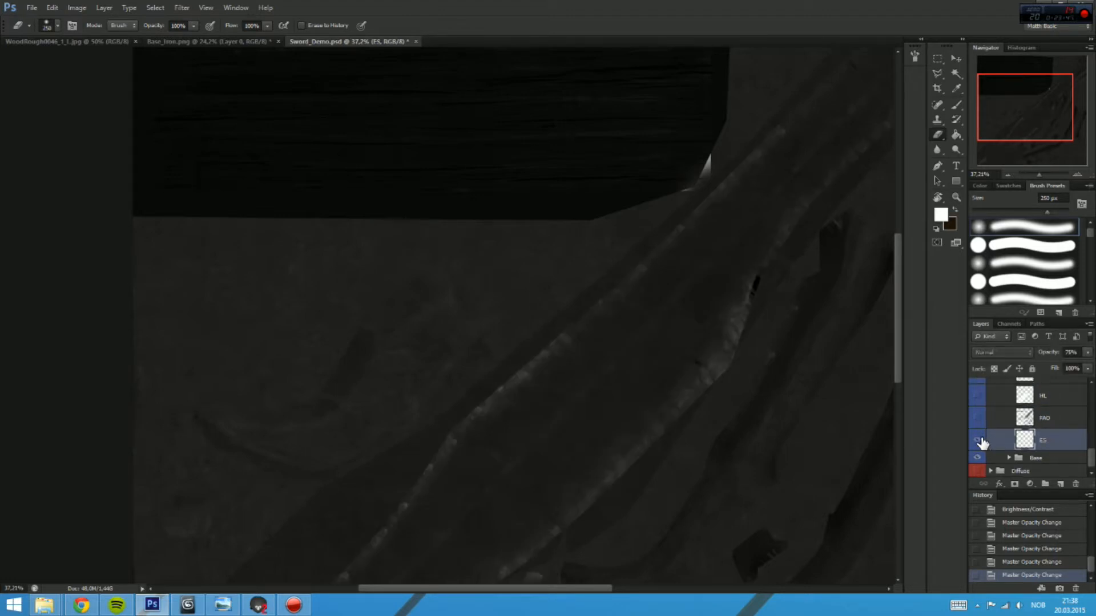
drag(1081, 355, 1053, 355)
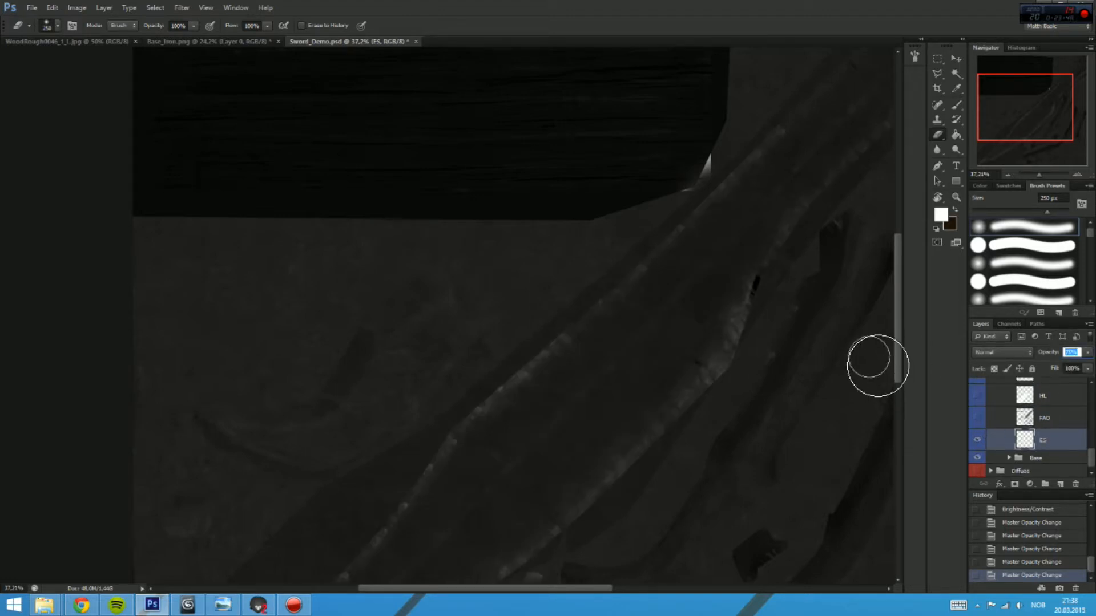
text(50)
key(Return)
key(space)
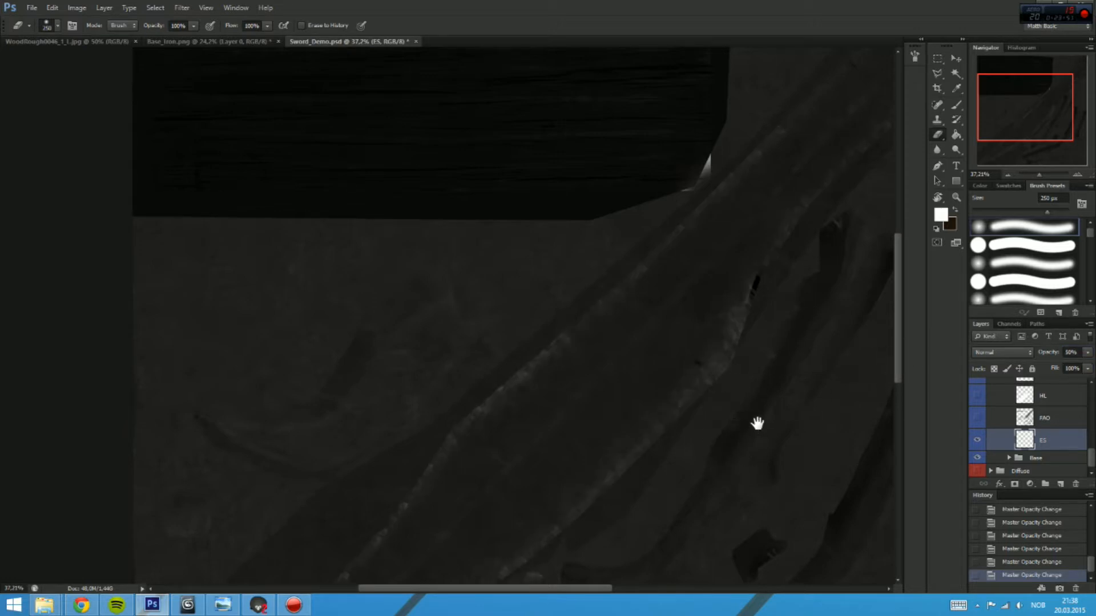
Step: Set the opacity of the ES layer to 45% and erase a stroke of it beside the blade
drag(755, 423, 596, 324)
drag(1083, 353, 818, 350)
text(45)
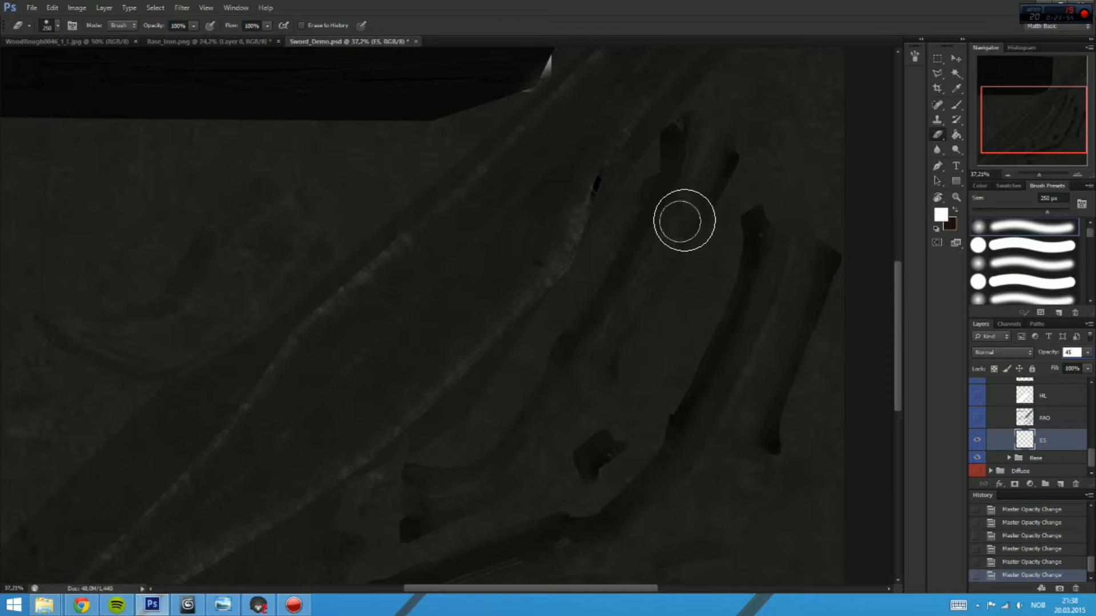
mouse_move(656, 218)
mouse_down()
mouse_move(577, 416)
mouse_move(631, 249)
mouse_move(670, 371)
mouse_up()
key(space)
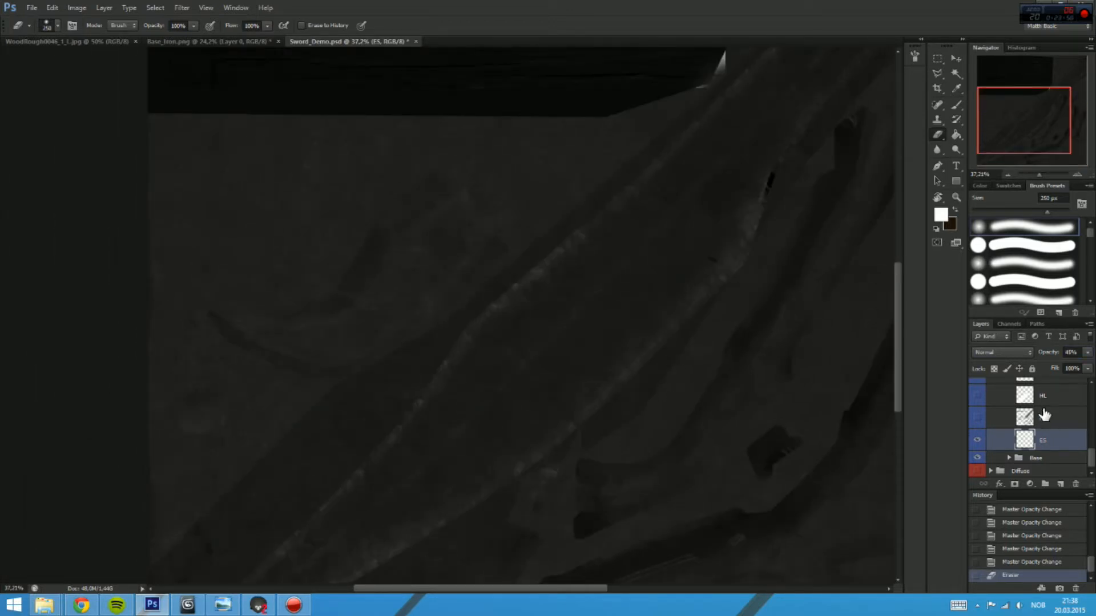
Step: Hide Layer 2 in the Metal folder's Base group
click(1008, 457)
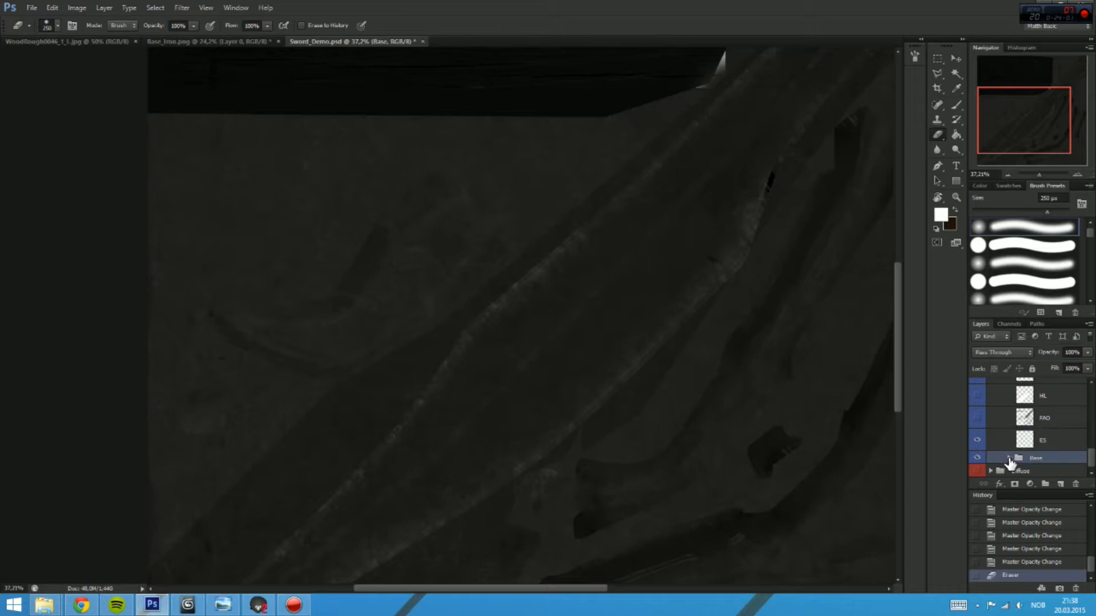
scroll(1010, 457, down, 1)
click(993, 450)
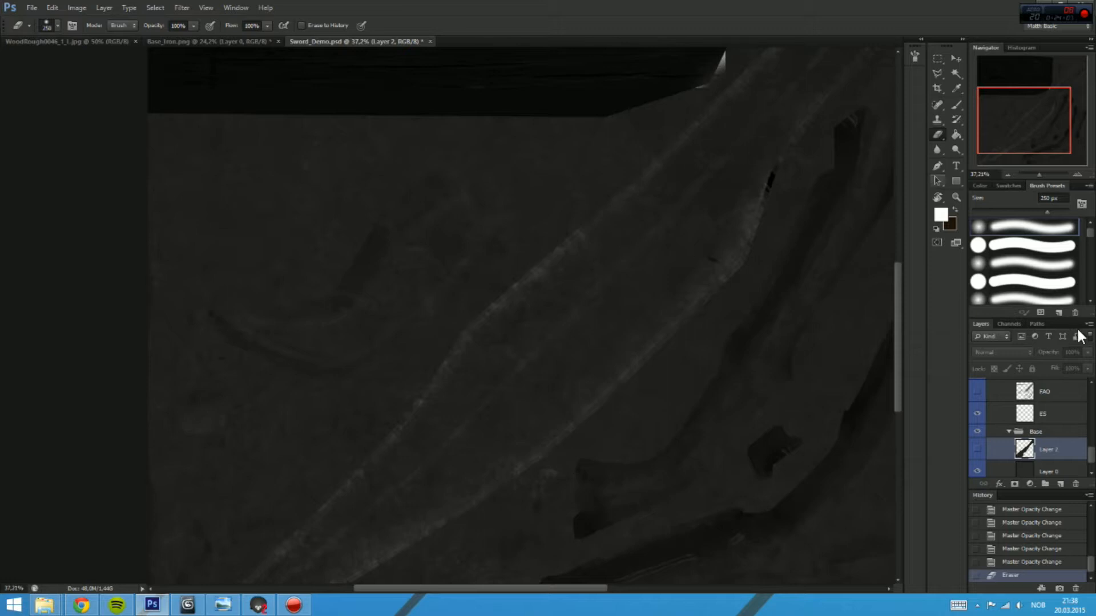
click(1010, 432)
scroll(1047, 451, up, 5)
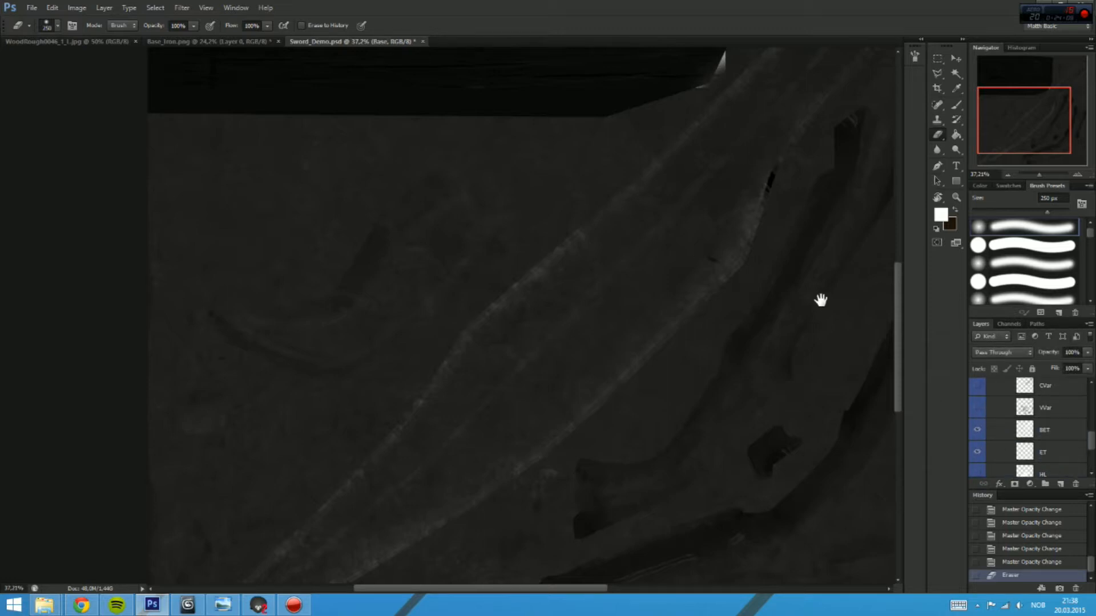
Step: Merge the Metal group inside the Specularity group into a single layer
drag(819, 301, 684, 403)
scroll(1036, 435, up, 5)
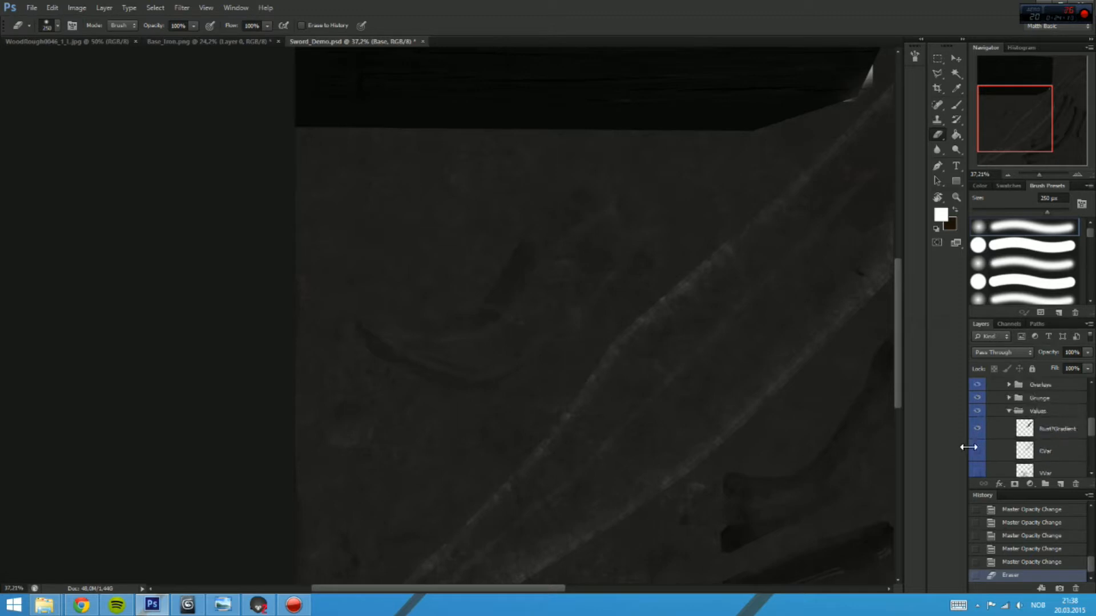
right_click(1037, 412)
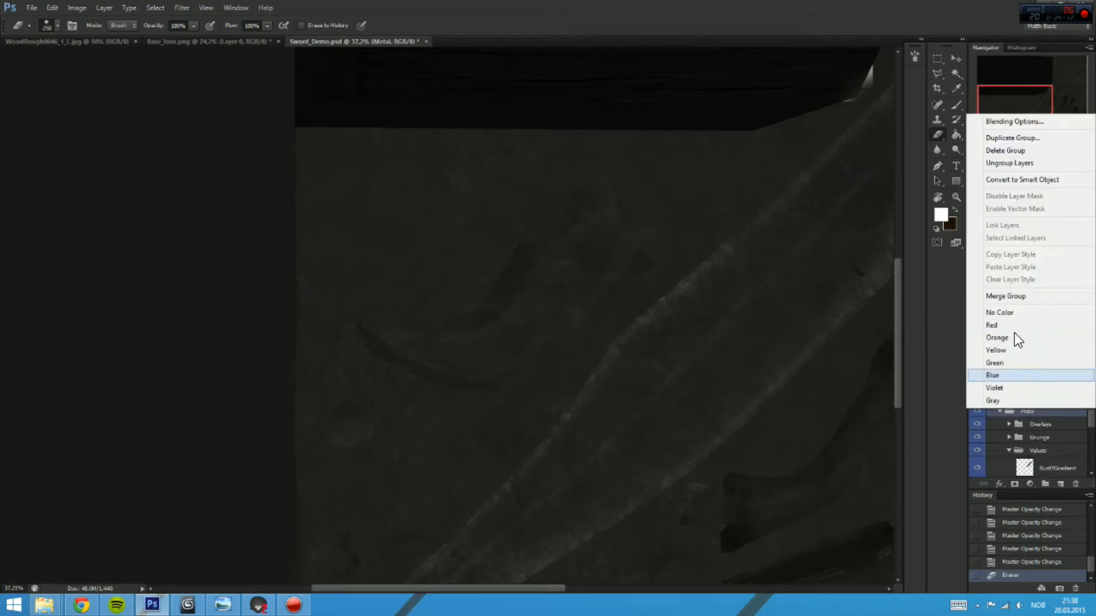
click(1028, 298)
Step: Desaturate the merged Metal layer with Hue/Saturation, setting the saturation to -100
key(ctrl+u)
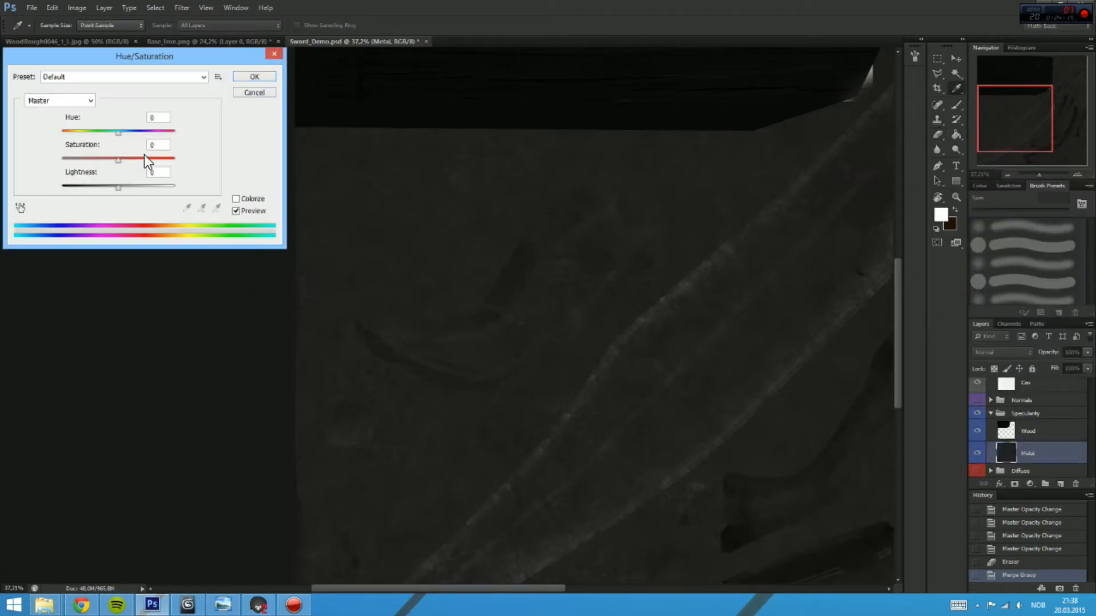
drag(118, 187, 61, 162)
key(Tab)
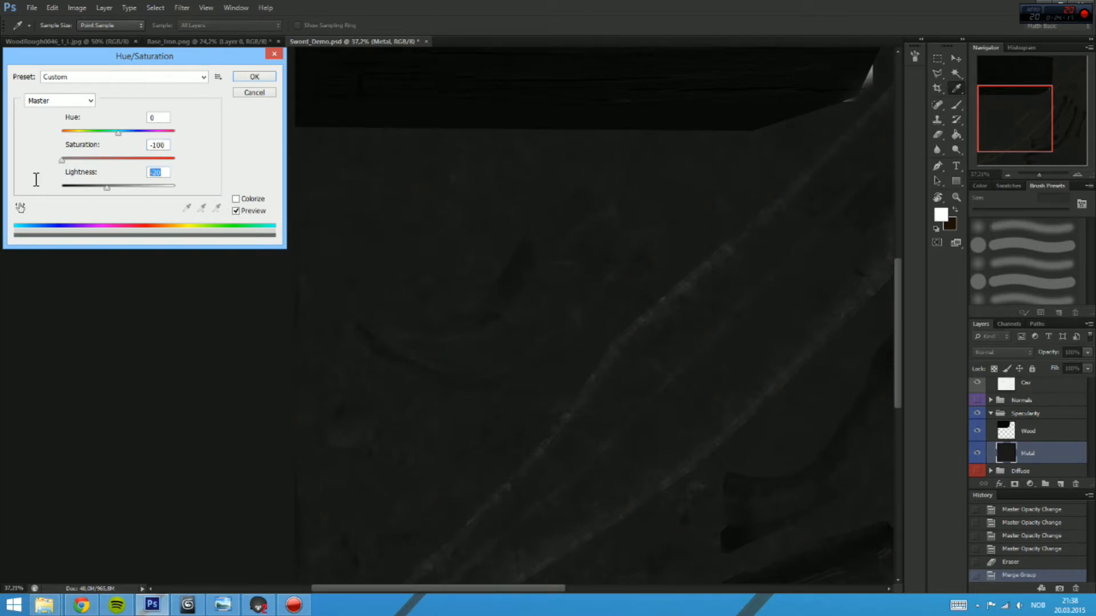
click(264, 78)
key(e)
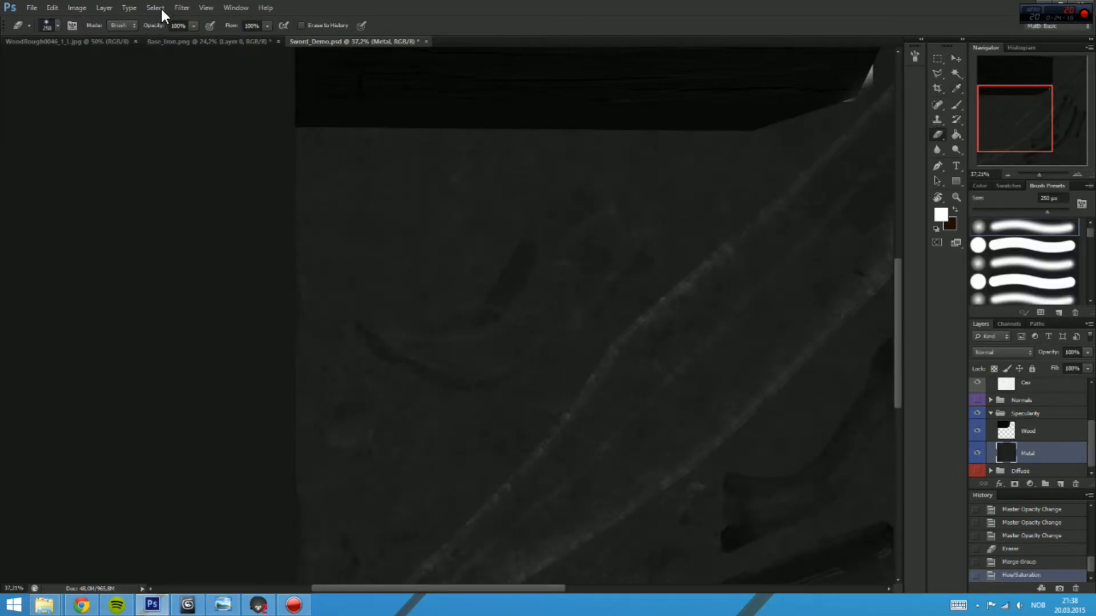
Step: Apply Brightness/Contrast to the Metal layer with brightness 76 and contrast 82
click(85, 8)
mouse_move(98, 36)
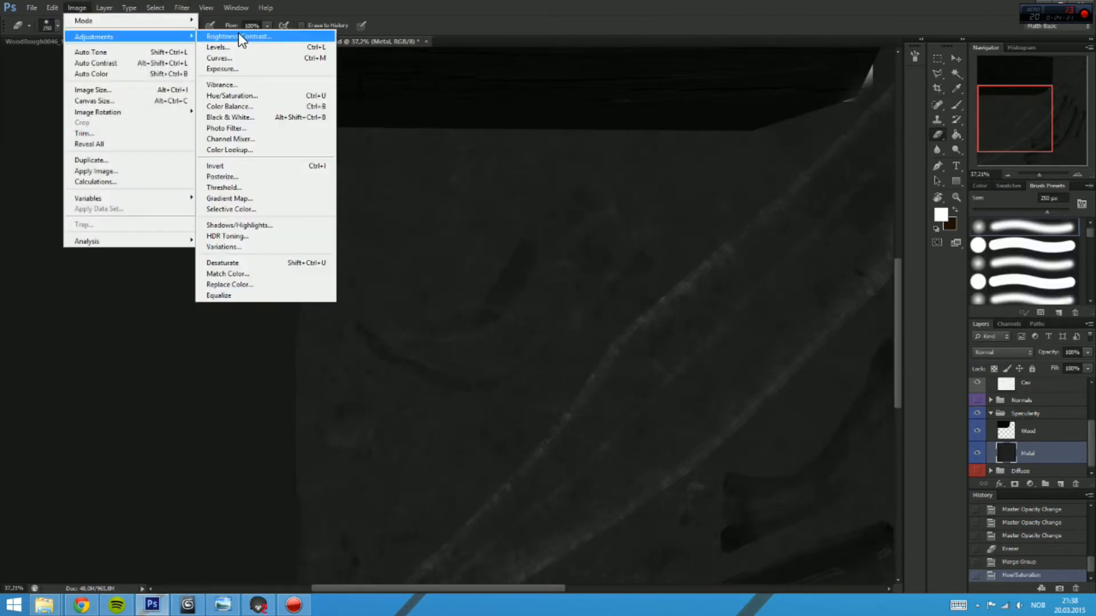
click(240, 38)
mouse_move(684, 232)
mouse_down()
mouse_move(718, 232)
mouse_move(716, 205)
mouse_move(731, 232)
mouse_up()
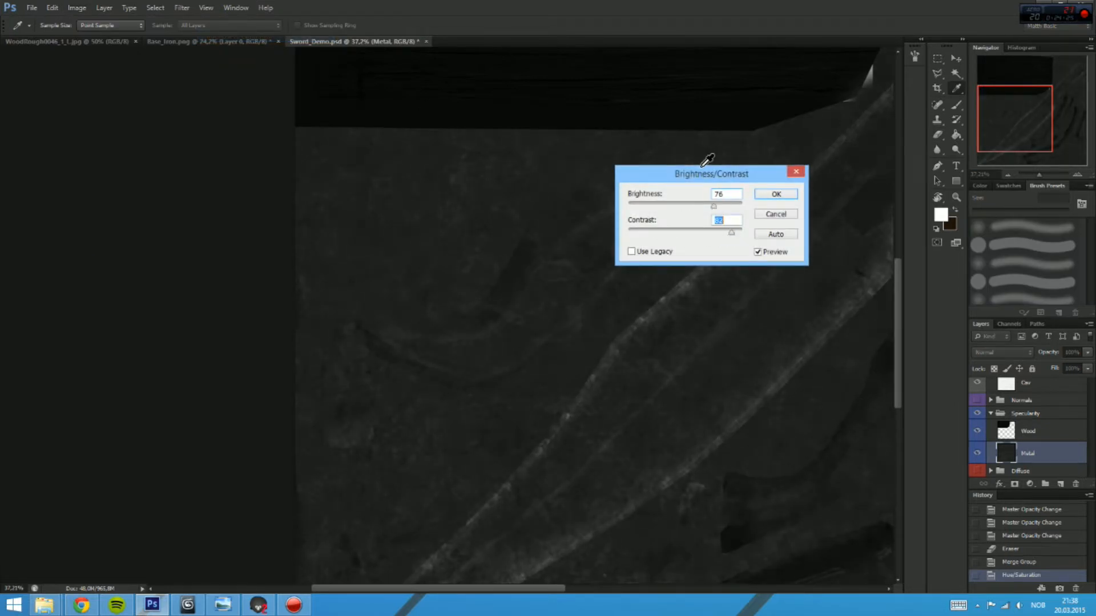
click(776, 194)
Step: Apply Brightness/Contrast to the Metal layer again with brightness 88 and contrast 86
drag(879, 309, 623, 264)
click(80, 7)
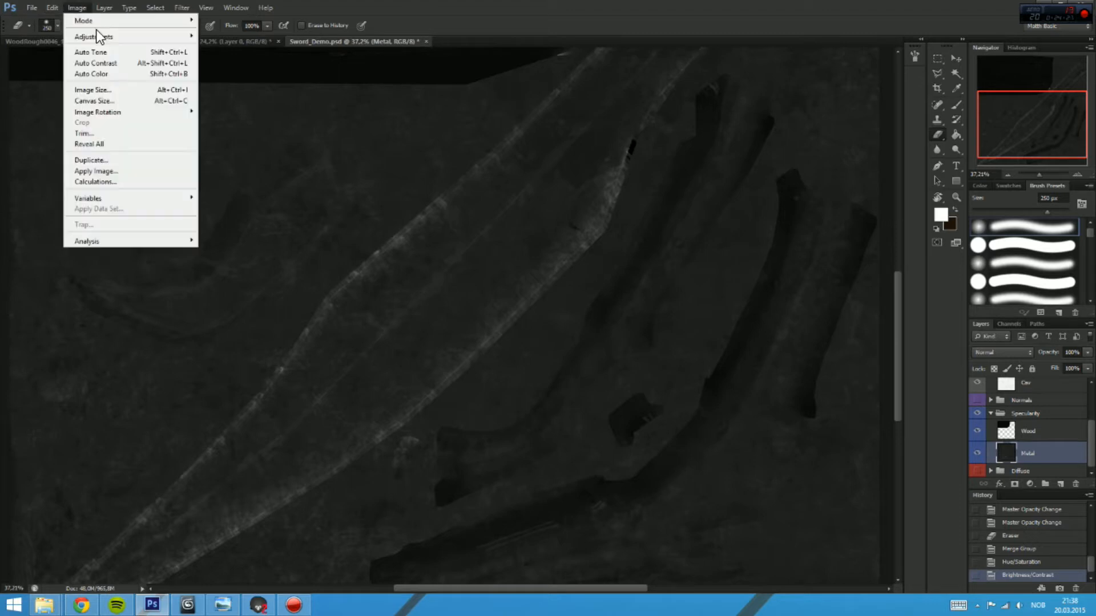
mouse_move(96, 36)
click(214, 39)
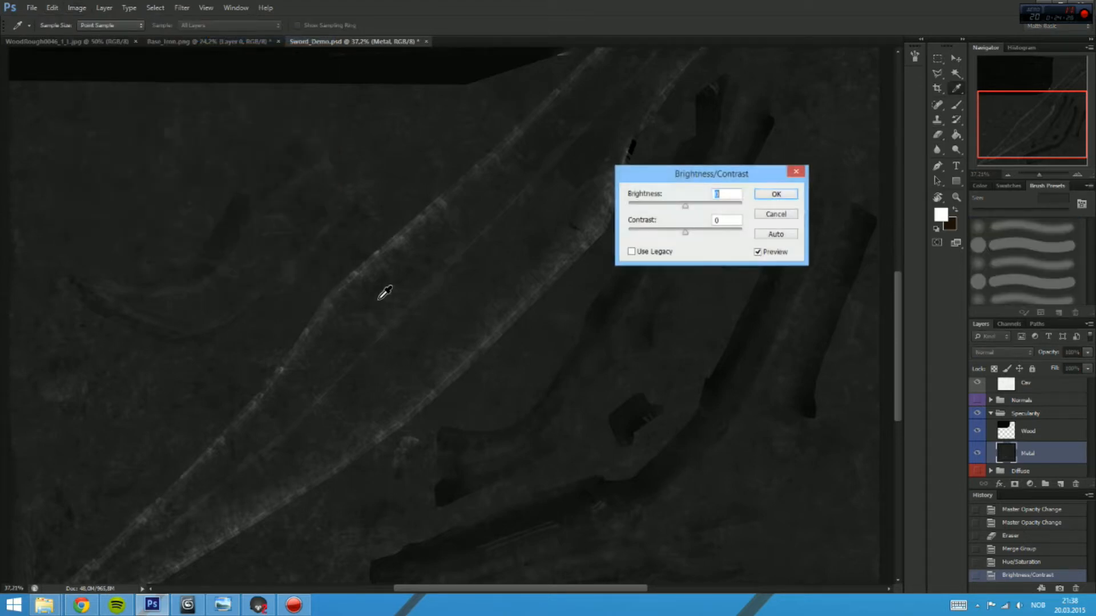
drag(730, 234, 718, 204)
click(733, 234)
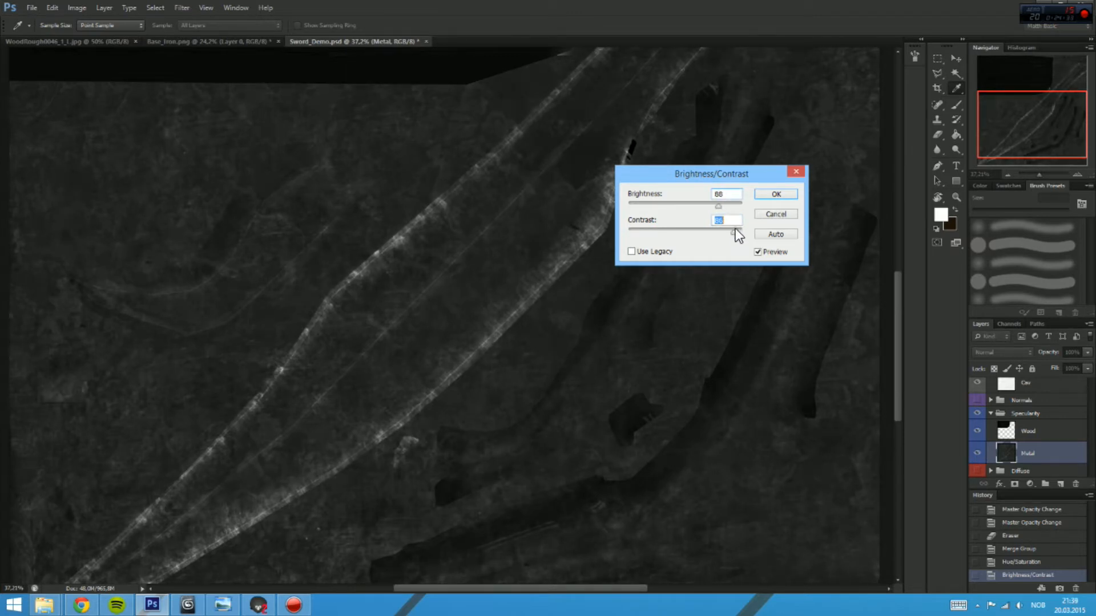
click(792, 197)
key(e)
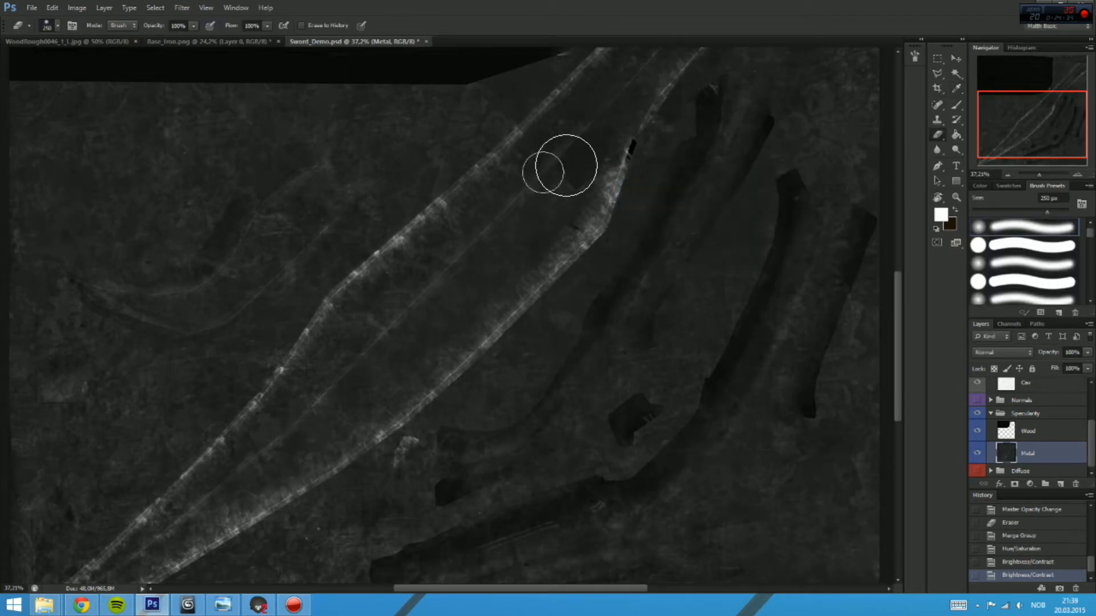
Step: Raise the Metal layer's brightness and contrast strongly with a third Brightness/Contrast adjustment so the blade edges stand out
click(77, 8)
mouse_move(114, 33)
click(270, 41)
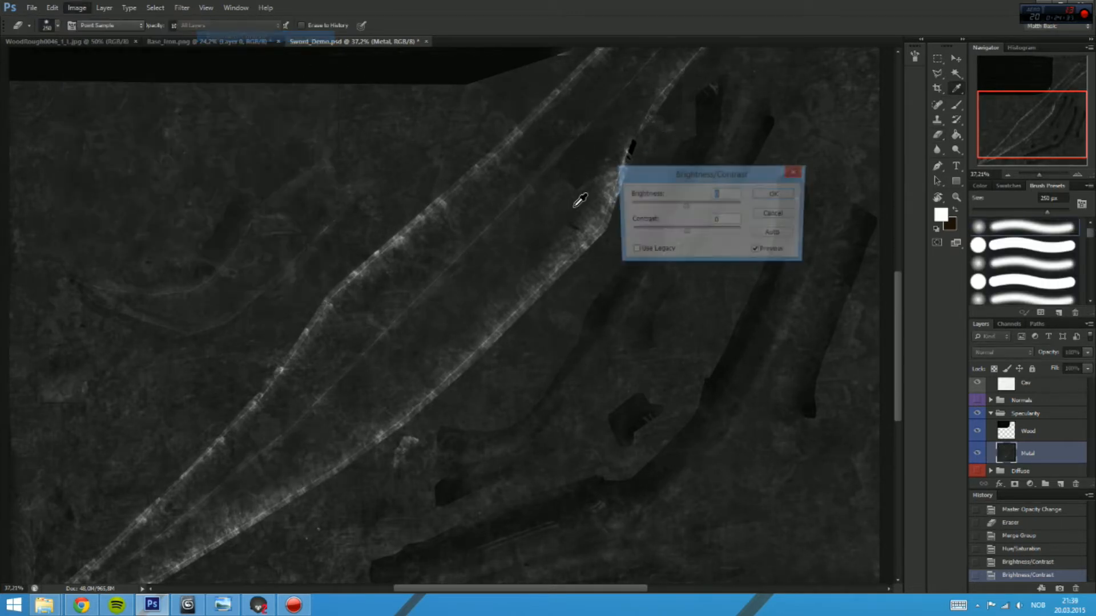
drag(697, 235, 721, 206)
click(770, 195)
Step: Soften the Metal layer with Brightness/Contrast, using brightness 39 and contrast -33
click(76, 7)
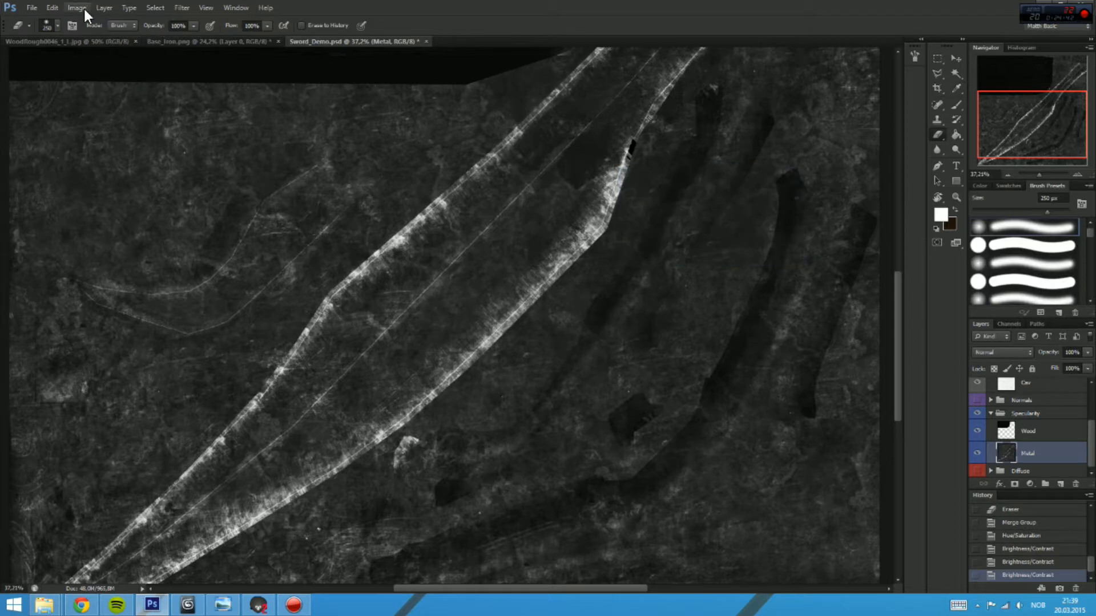
mouse_move(120, 35)
click(257, 38)
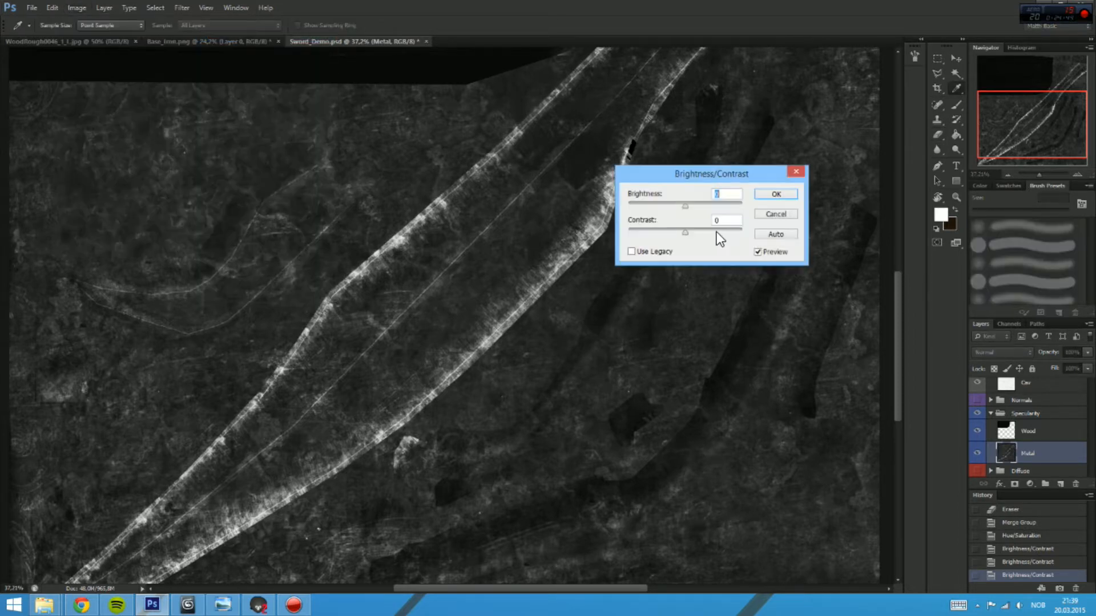
drag(717, 231, 645, 234)
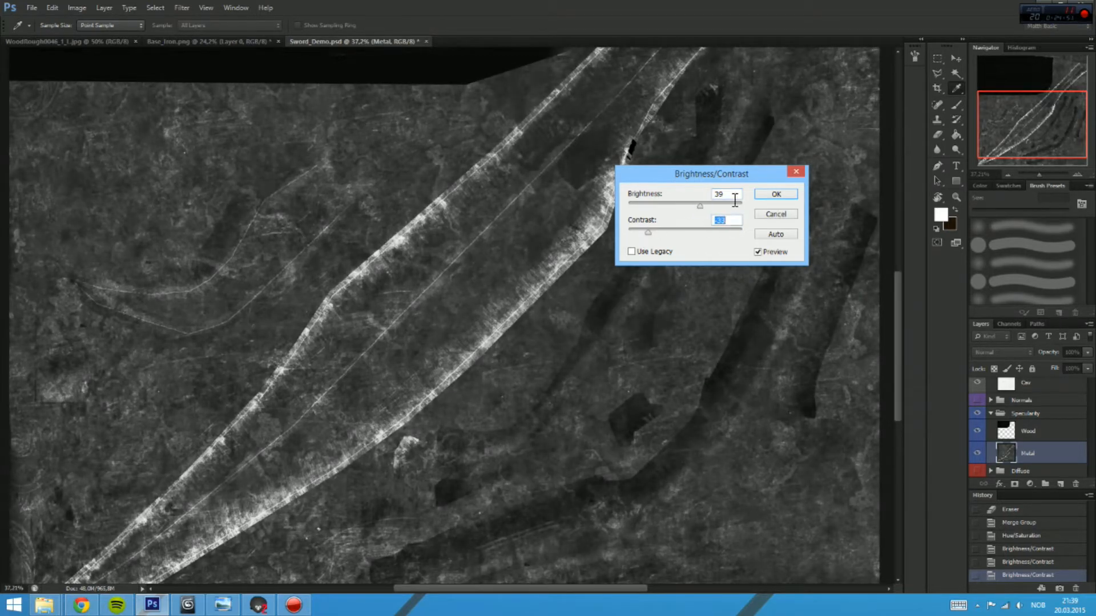
click(757, 192)
key(e)
Step: Apply Brightness/Contrast to the Metal layer with brightness 14 and contrast 75
click(78, 8)
mouse_move(96, 37)
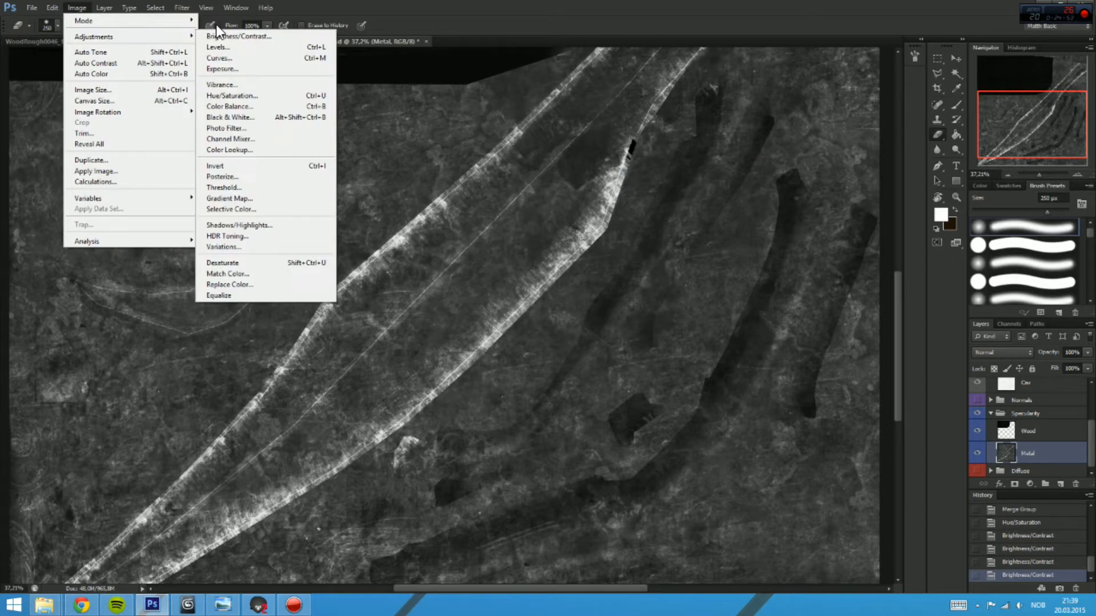
click(223, 36)
drag(697, 232, 690, 204)
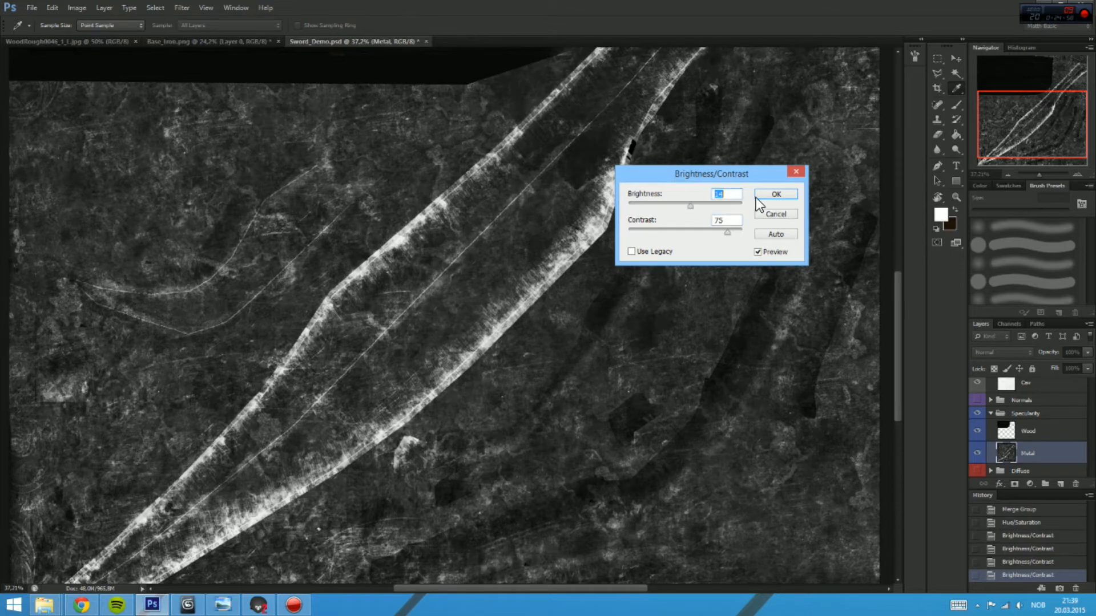
click(757, 195)
scroll(659, 262, up, 2)
drag(659, 262, 653, 289)
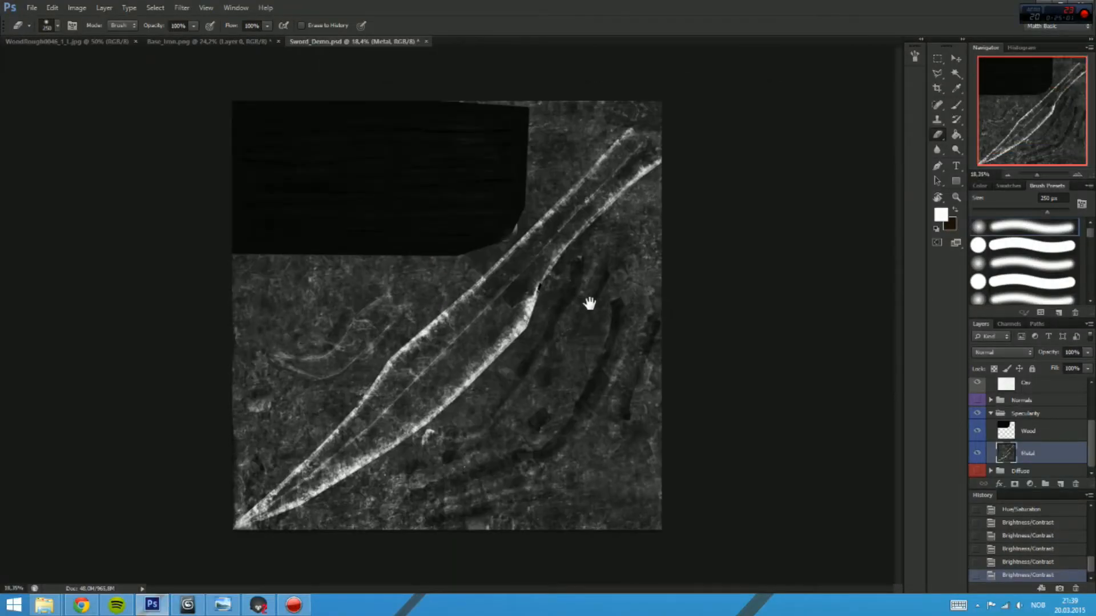
Step: Save the specularity map as a 24 bits/pixel Targa copy in Tutorial Metal, replacing the Diffuse suffix in the Sword_Demo_Diffuse file name
click(31, 7)
click(81, 142)
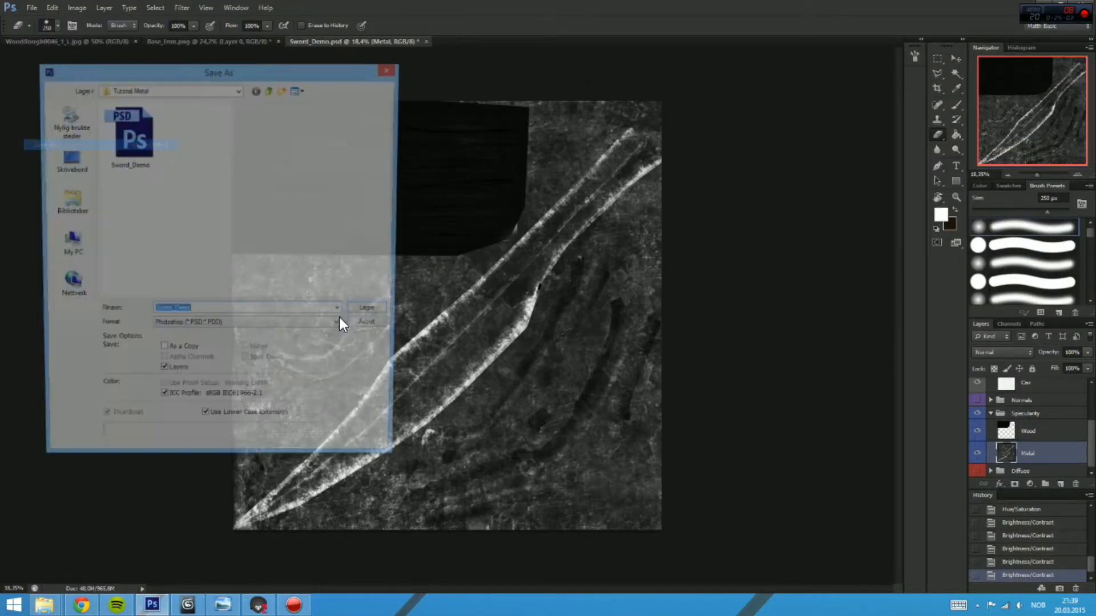
click(175, 329)
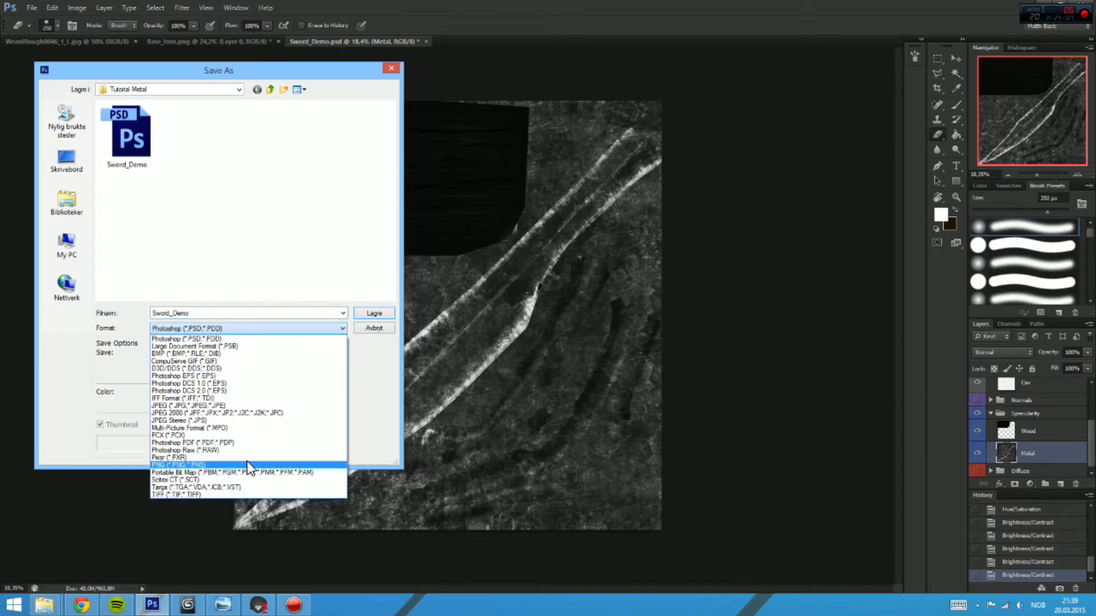
click(243, 487)
click(128, 162)
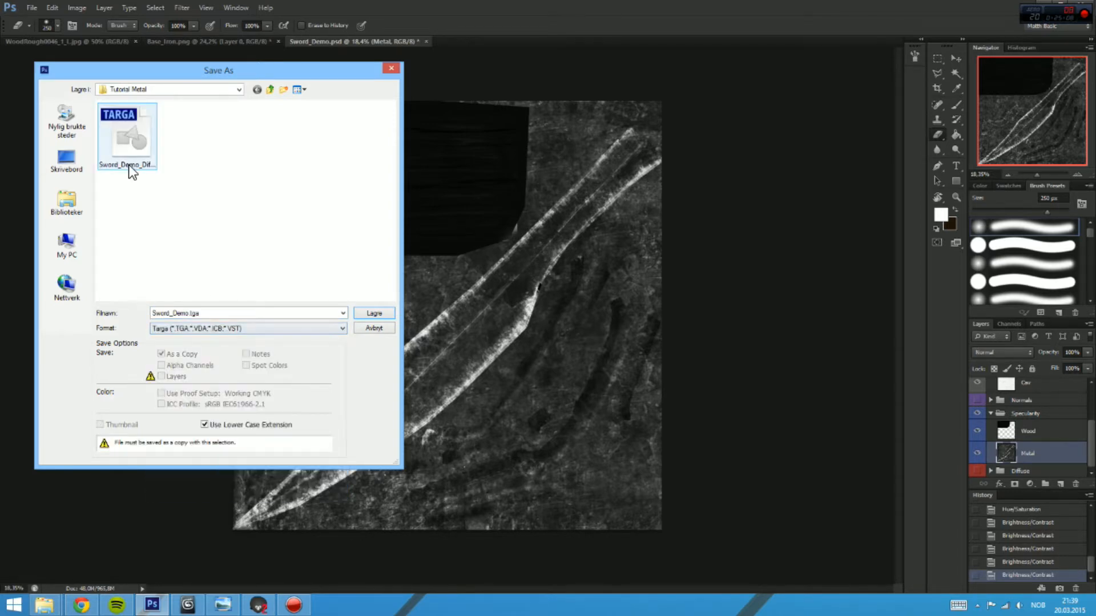
drag(228, 312, 202, 314)
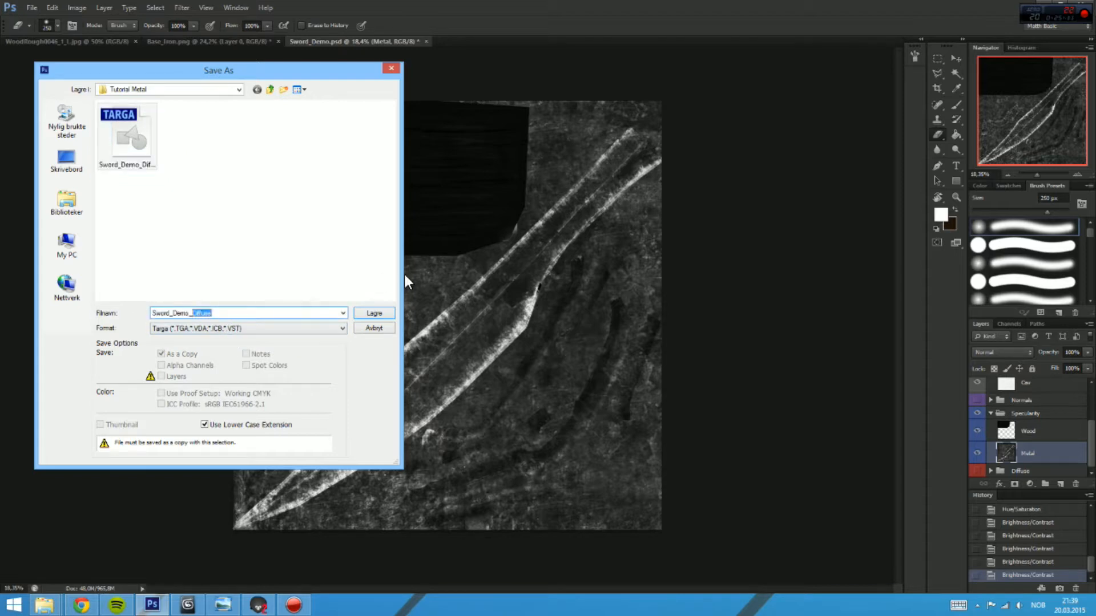
key(Return)
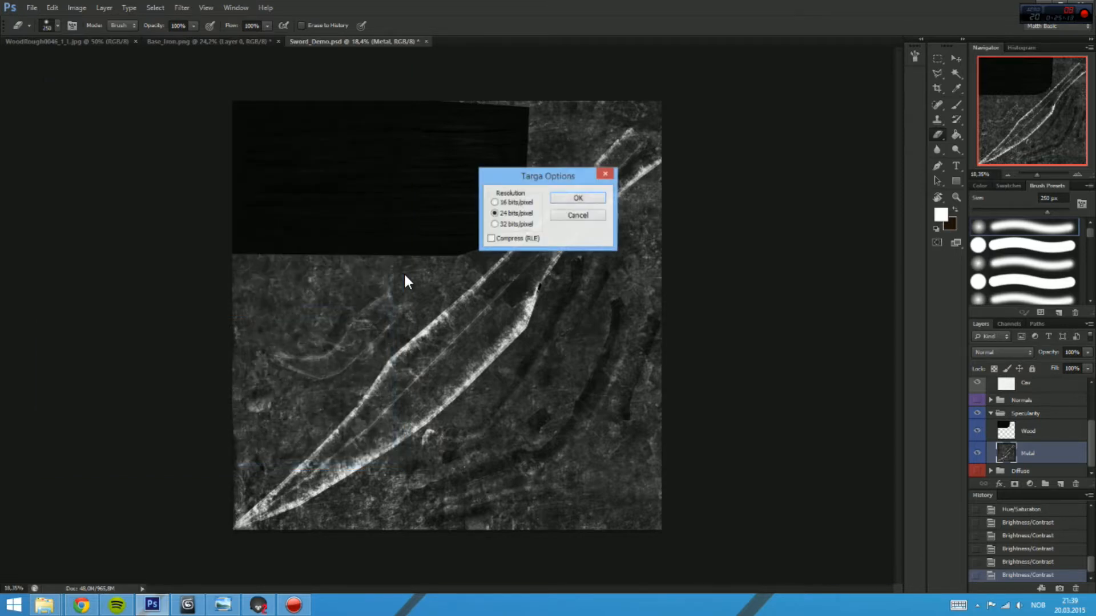
click(600, 195)
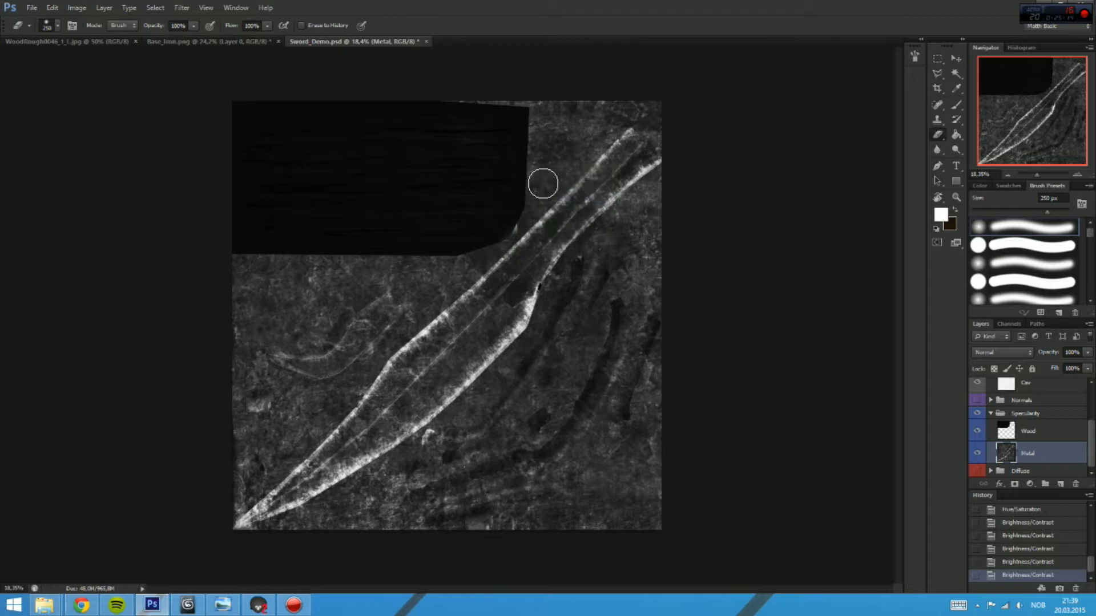
Step: Switch to 3ds Max and examine the textured sword's blade and guard
click(191, 606)
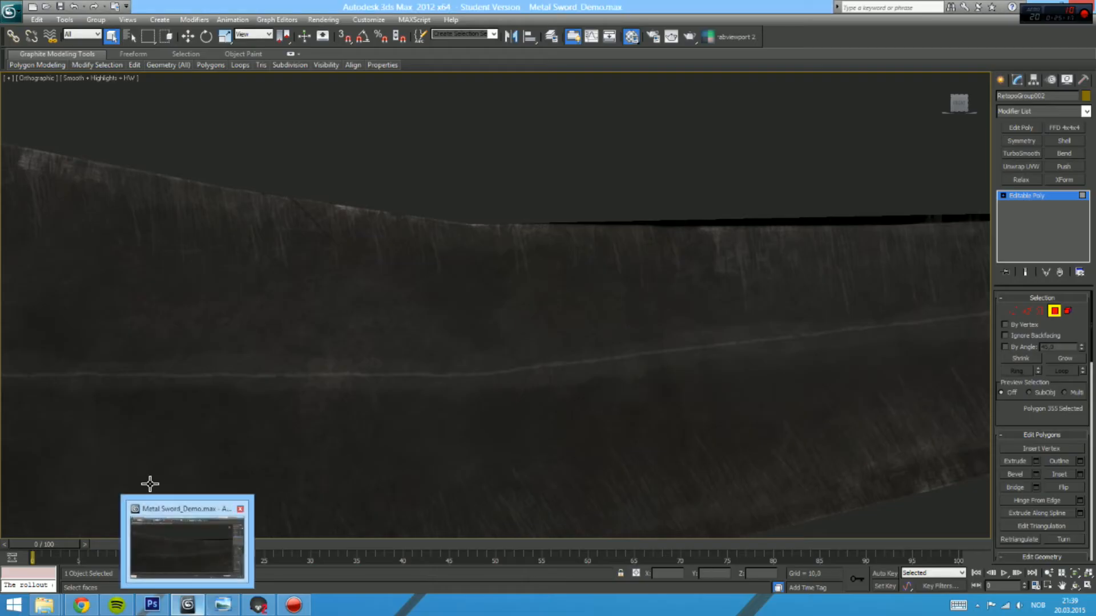
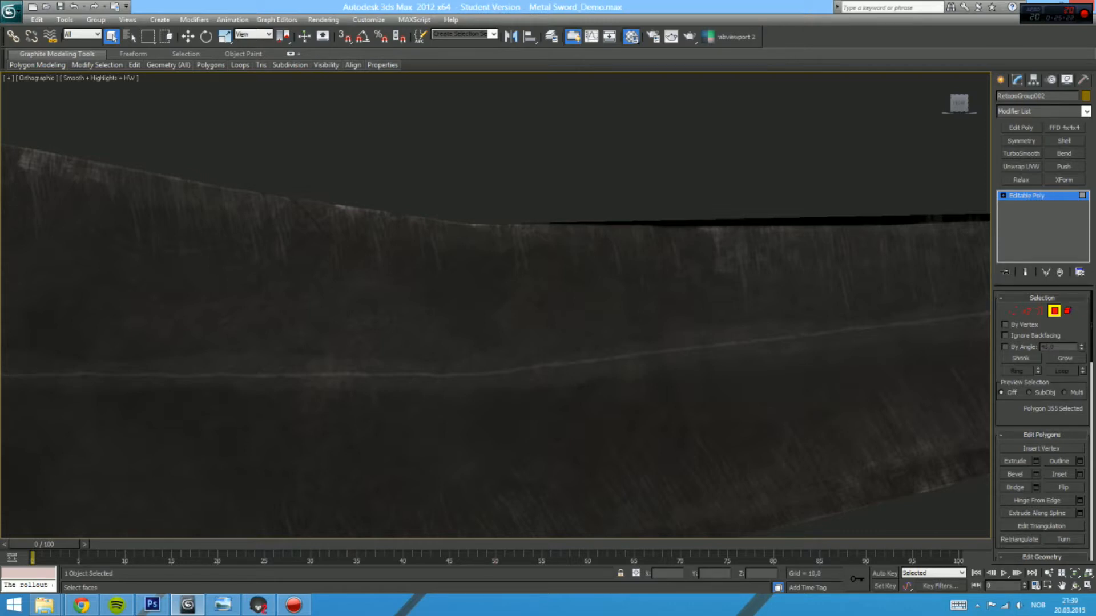
scroll(81, 326, down, 4)
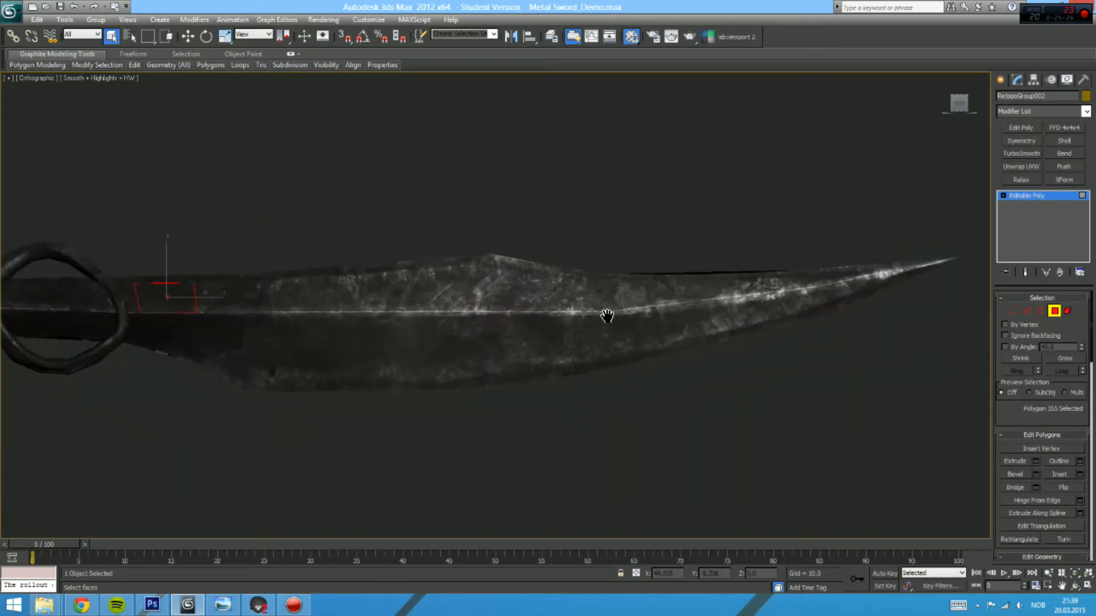
drag(599, 318, 657, 320)
drag(455, 428, 371, 454)
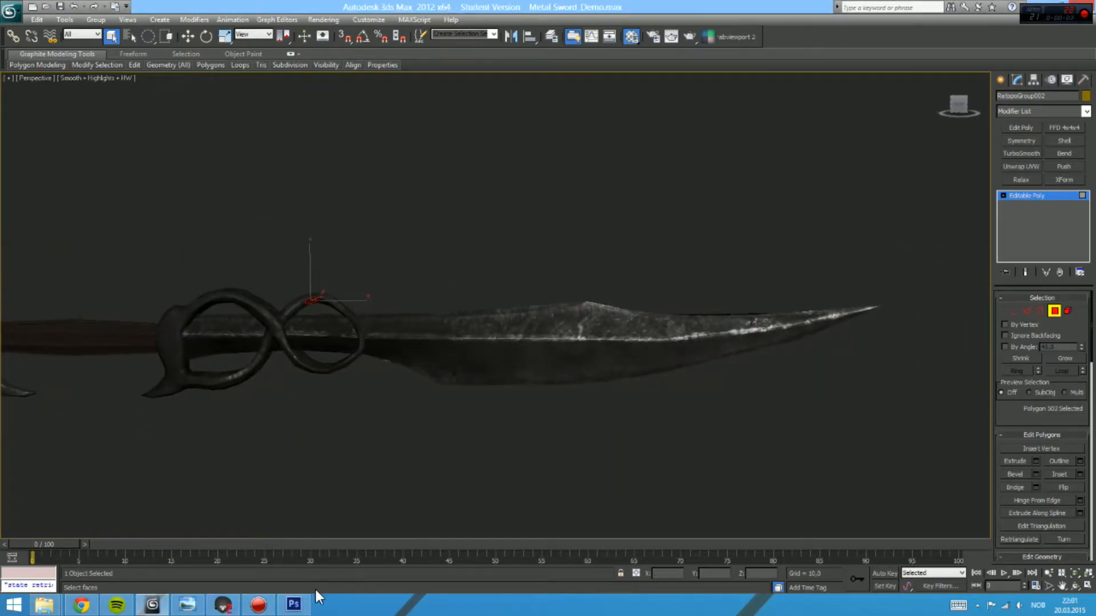
Step: Switch back to Photoshop and examine the reworked Metal copy layer of the specularity map
click(296, 604)
drag(762, 447, 570, 359)
mouse_move(621, 385)
mouse_down()
mouse_move(597, 387)
mouse_move(612, 391)
mouse_up()
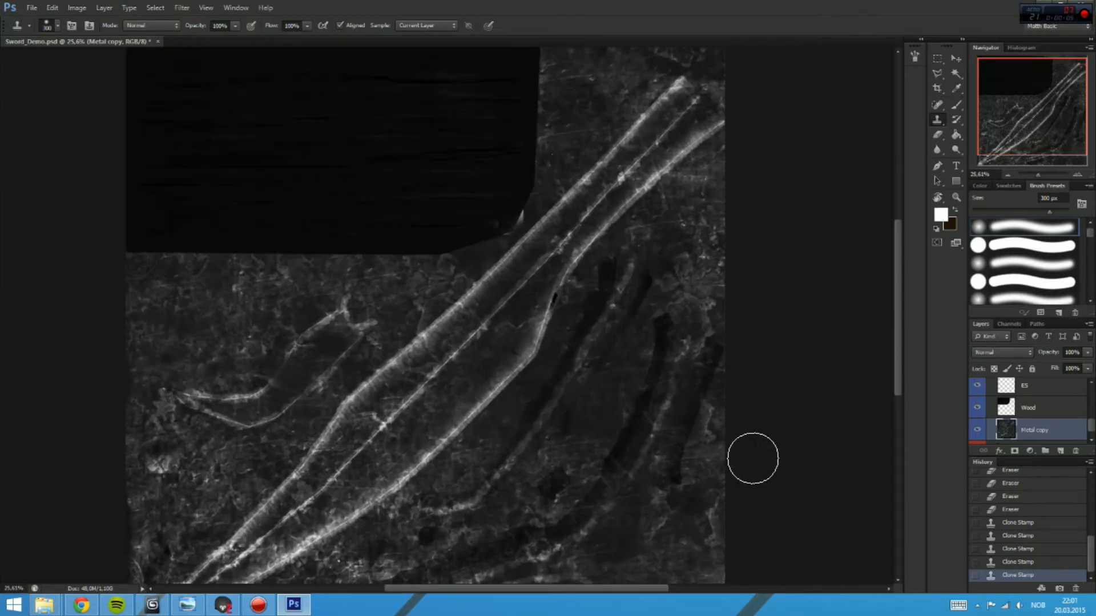
drag(526, 412, 586, 306)
scroll(1041, 418, down, 1)
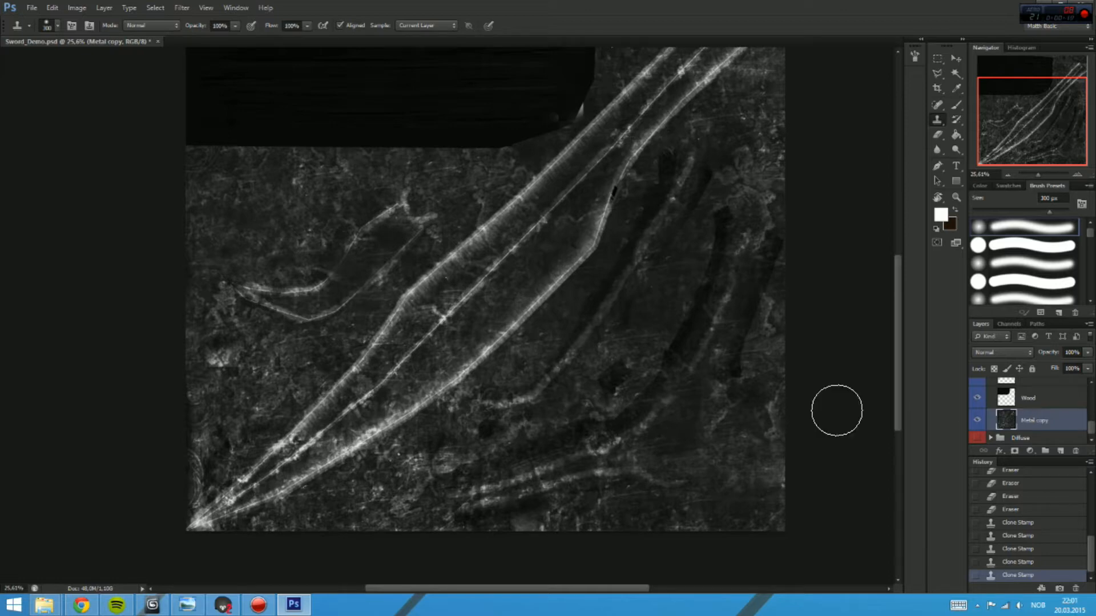
Step: Compare the specularity map with and without the ES layer by toggling its visibility
drag(435, 357, 546, 298)
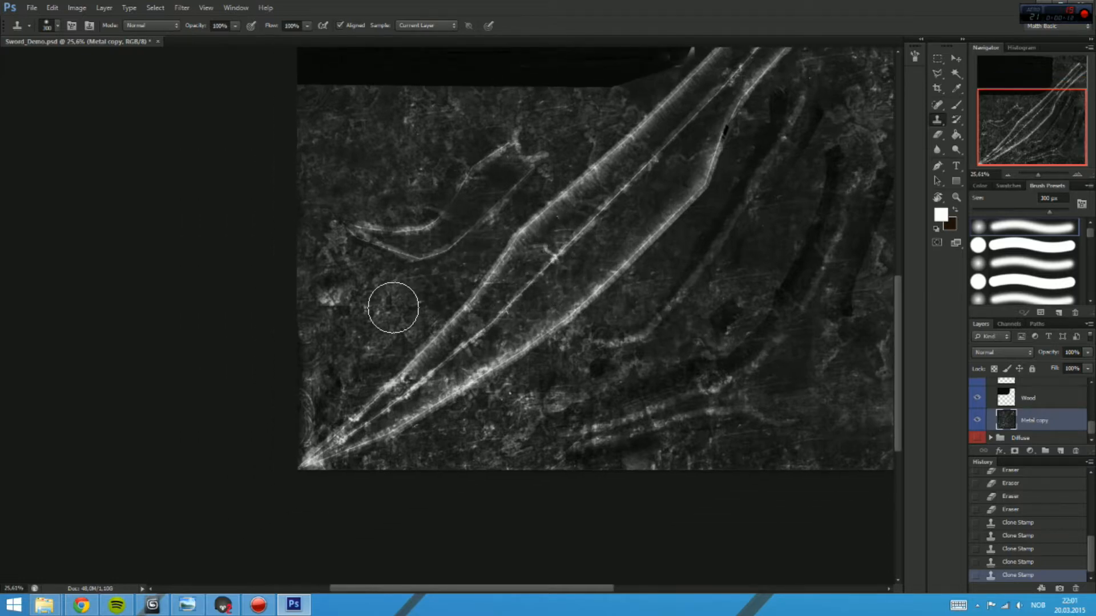
drag(649, 264, 491, 479)
drag(517, 389, 632, 197)
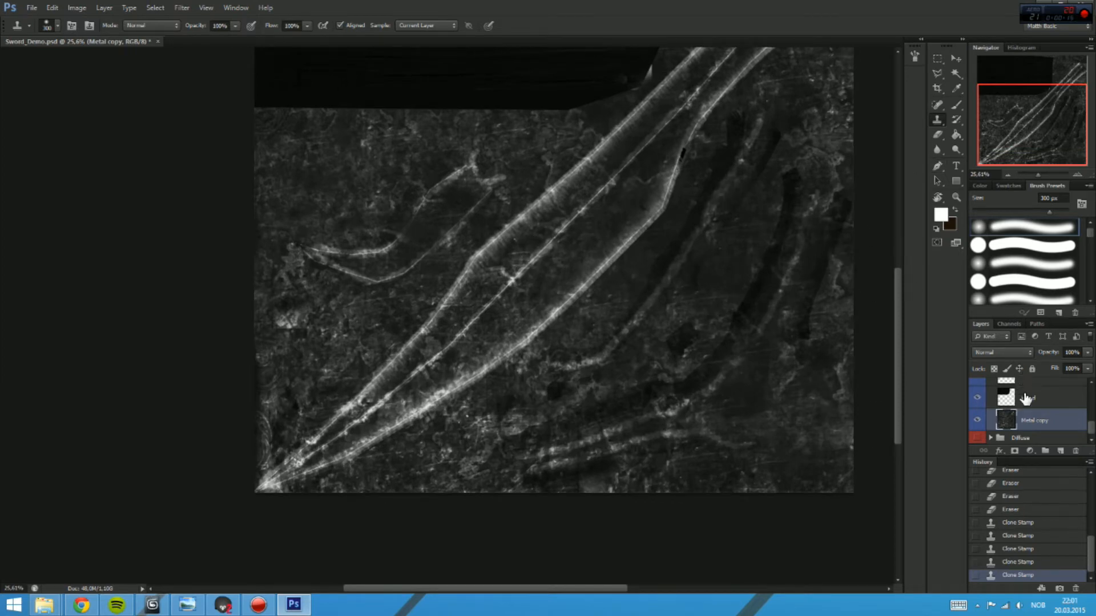
scroll(1028, 412, up, 3)
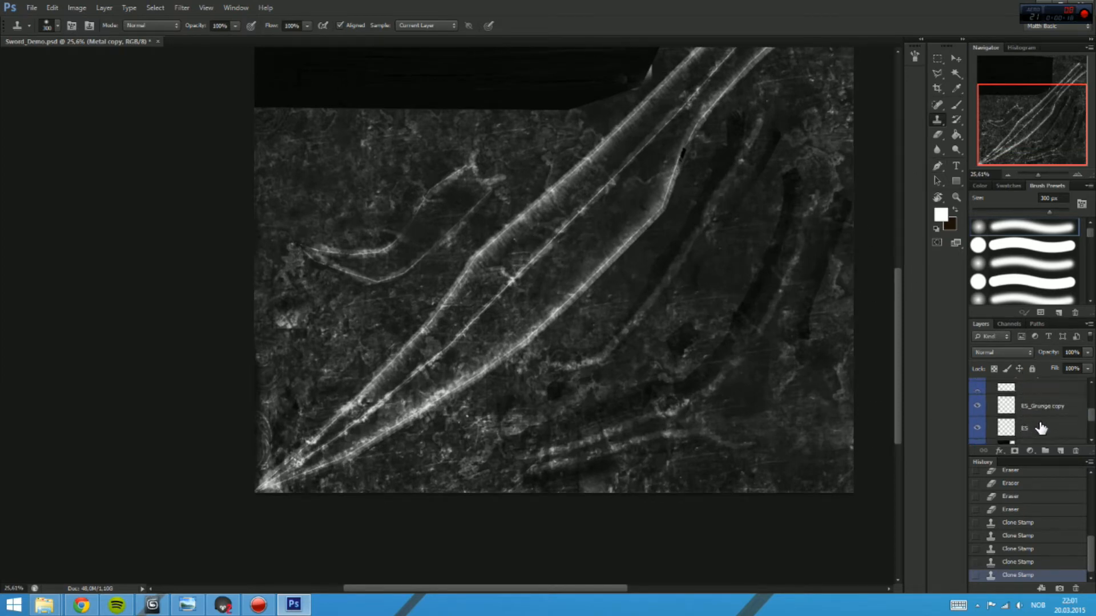
click(1025, 427)
click(982, 427)
click(982, 427)
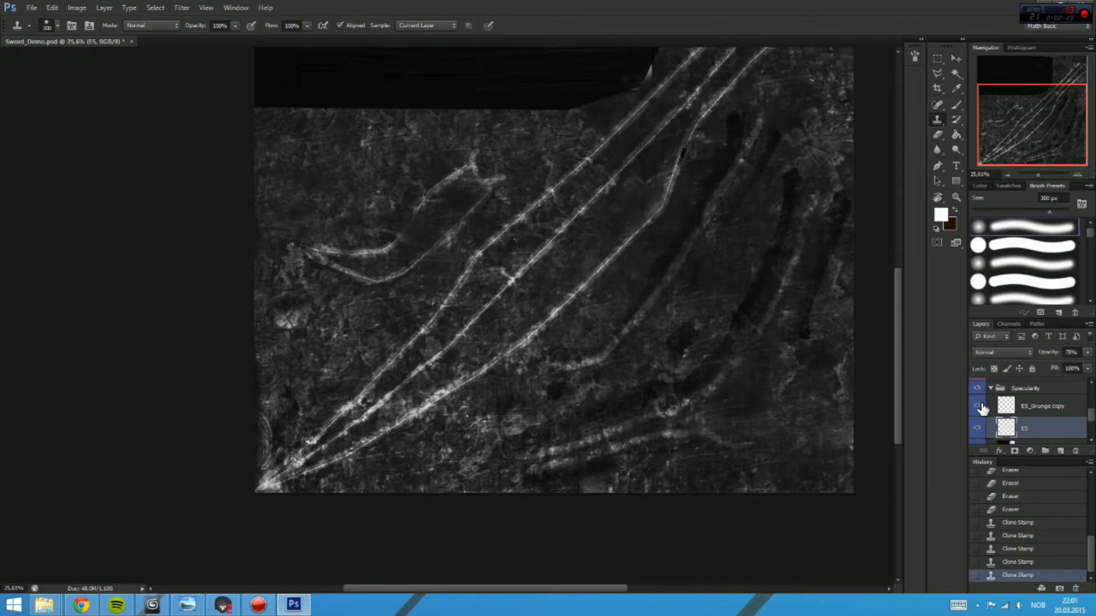
Step: Select the Metal copy layer and toggle its visibility to compare its effect on the specularity map
scroll(1022, 423, down, 3)
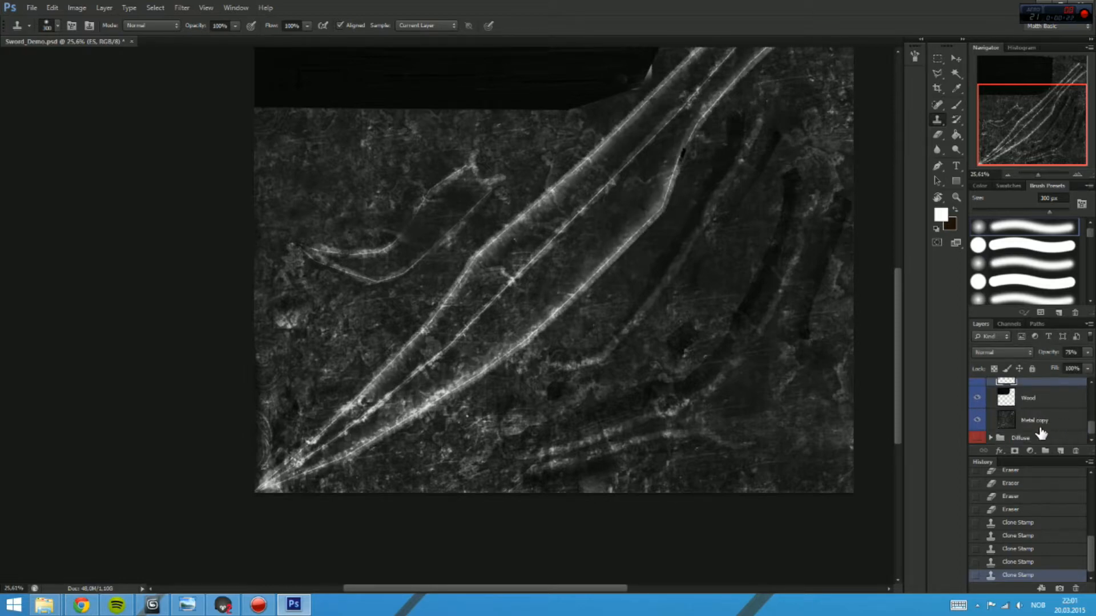
scroll(1038, 431, up, 4)
scroll(1037, 427, down, 2)
scroll(1044, 411, down, 2)
click(1015, 428)
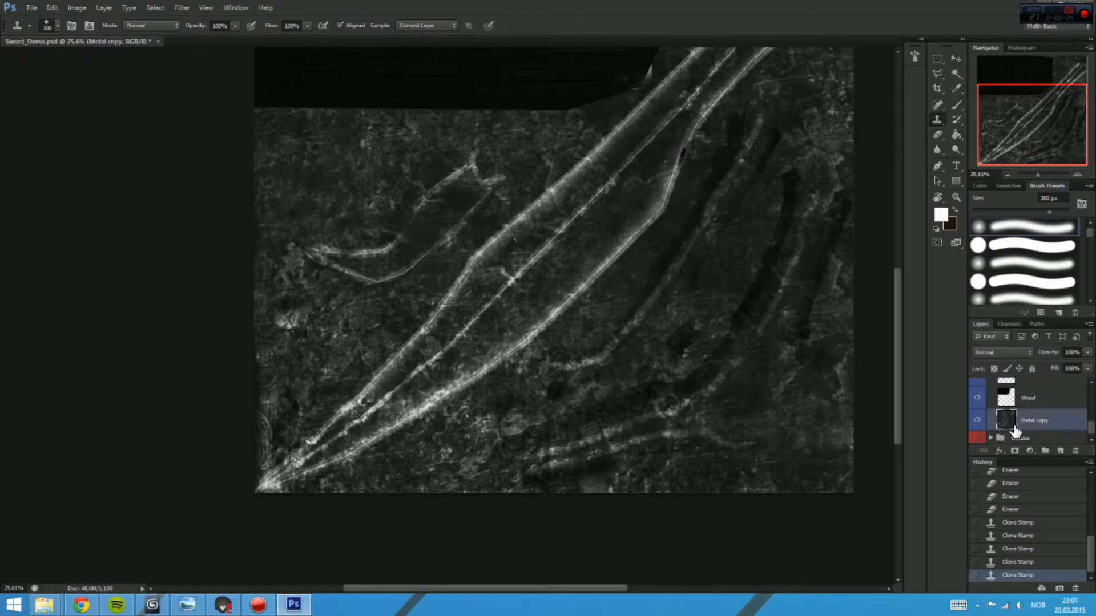
click(977, 426)
click(977, 426)
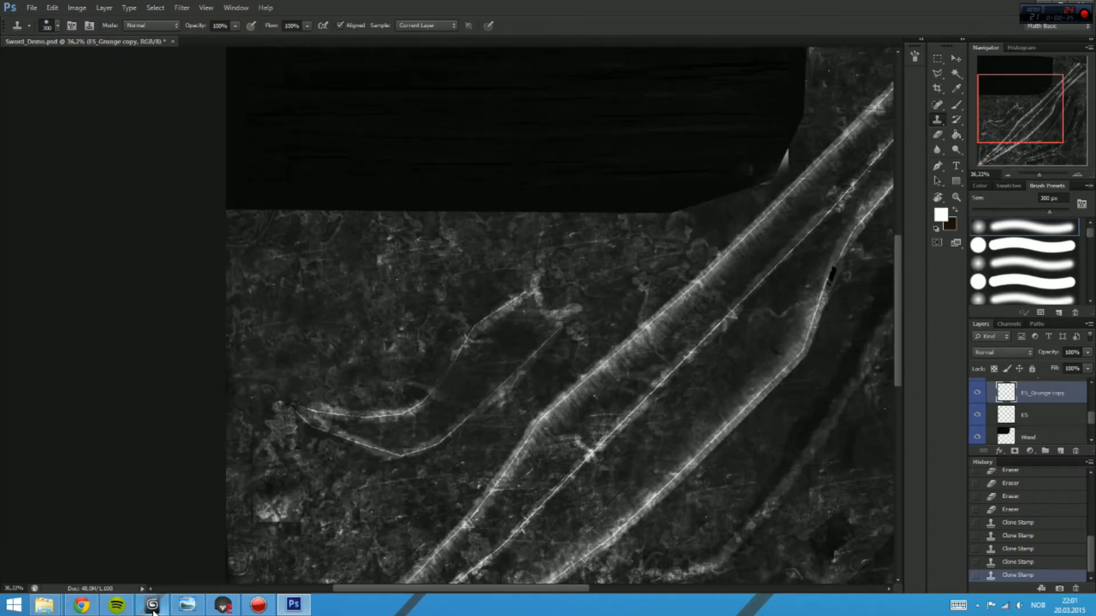
Step: Switch to 3ds Max and examine the scratches and worn cutting edge on the sword's blade
click(152, 606)
scroll(624, 286, up, 2)
scroll(678, 276, down, 3)
scroll(638, 255, up, 3)
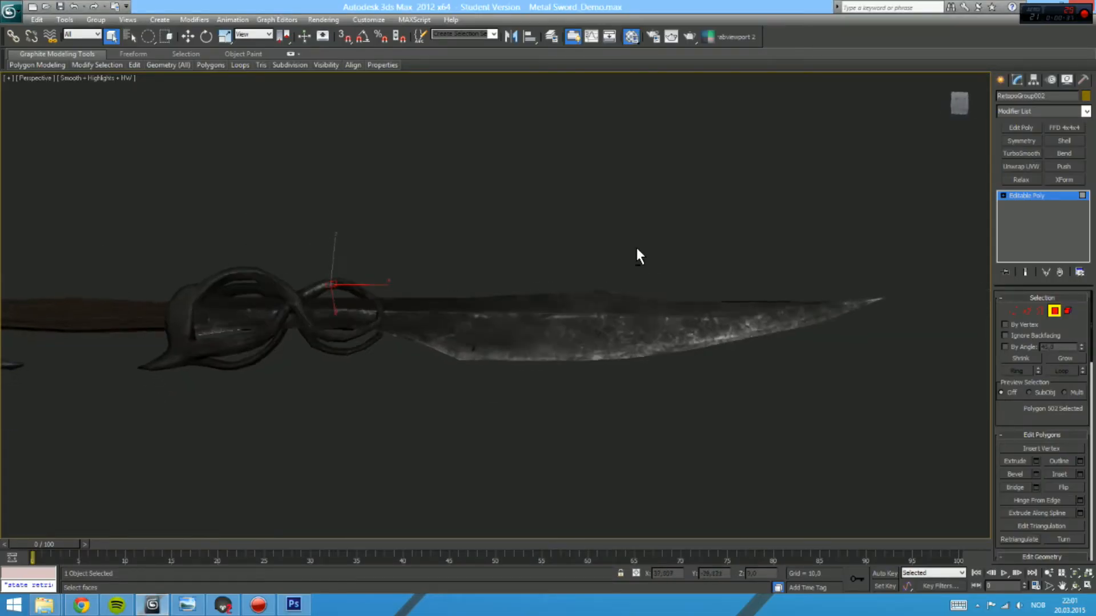
drag(636, 248, 443, 252)
scroll(465, 312, up, 10)
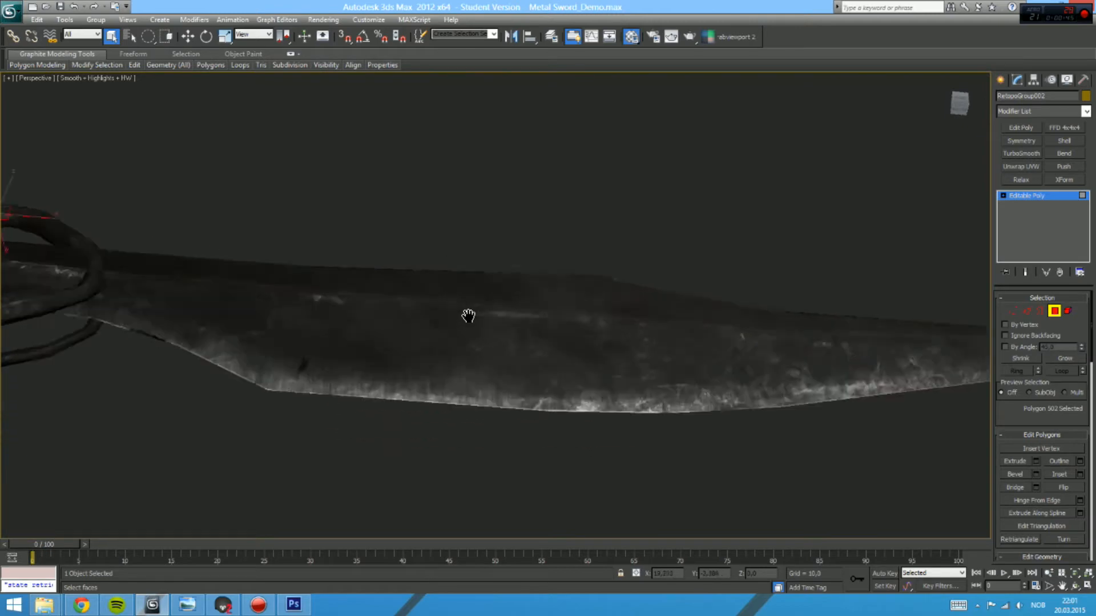
scroll(538, 330, down, 10)
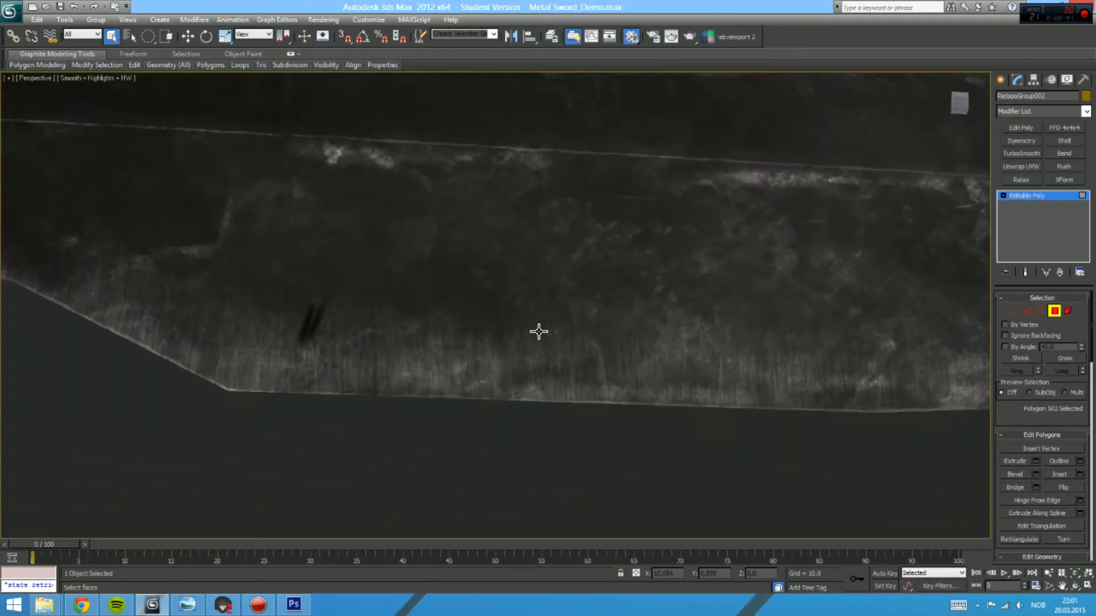
drag(530, 338, 284, 352)
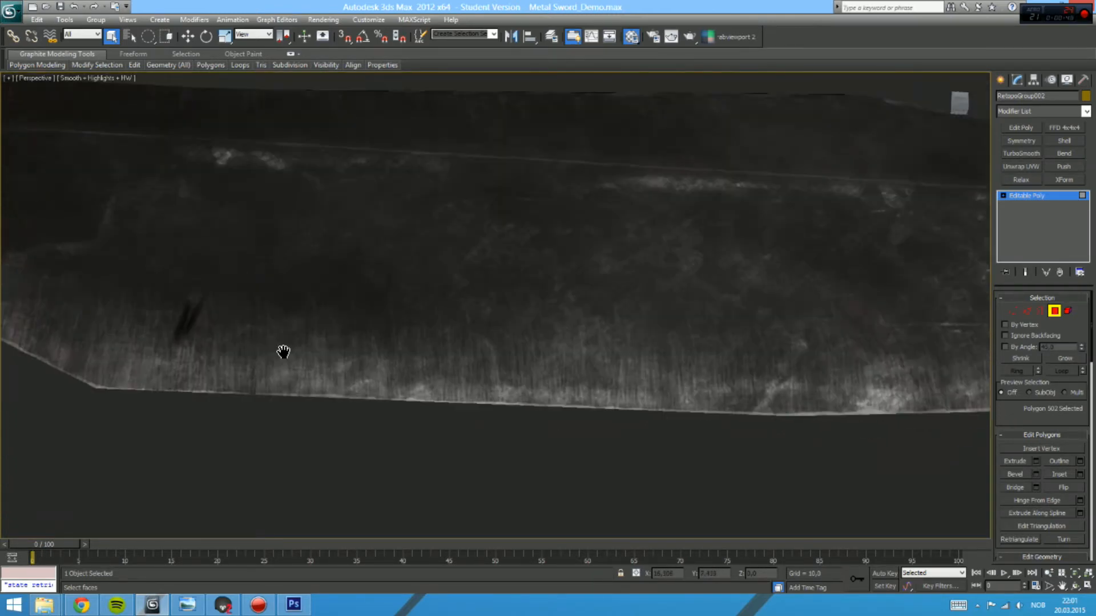
scroll(342, 355, down, 5)
scroll(521, 328, up, 3)
drag(521, 328, 966, 342)
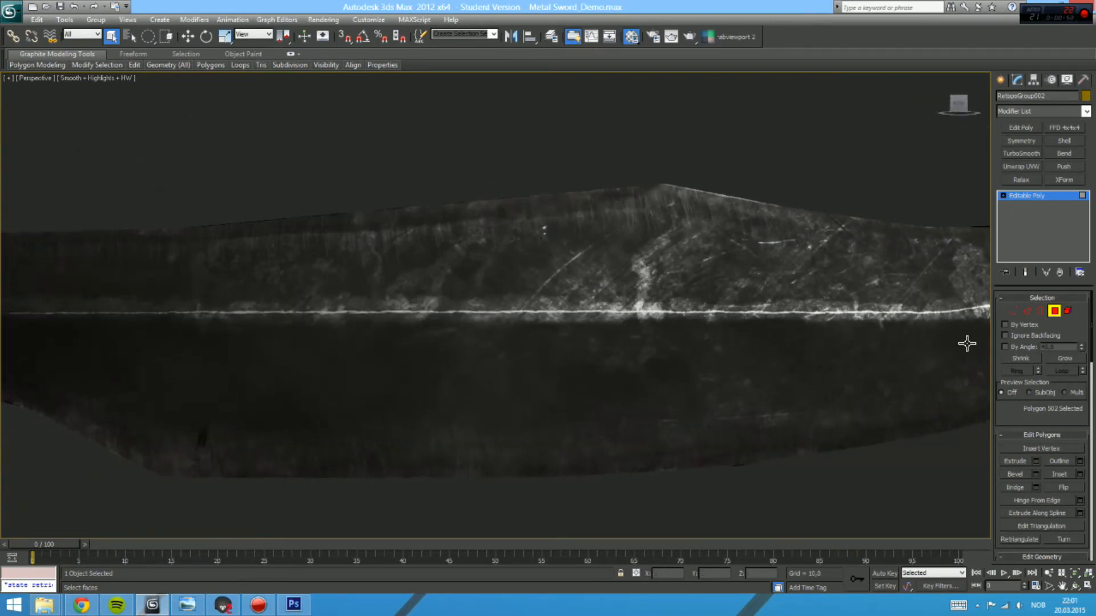
Step: Inspect the bright centre ridge line along the blade and up to the guard
scroll(295, 361, up, 5)
scroll(831, 293, down, 2)
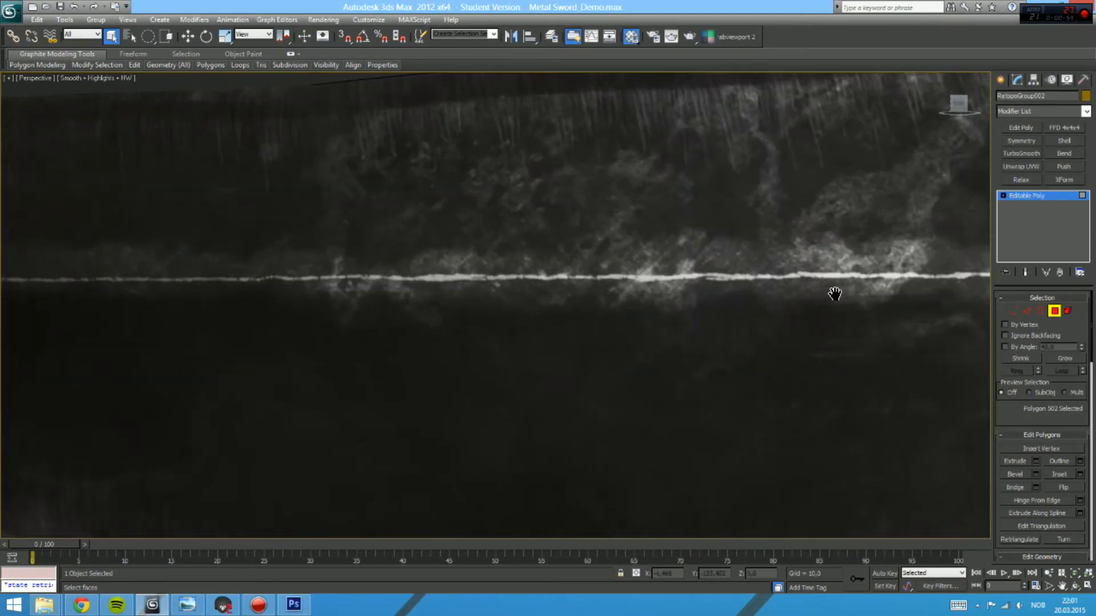
scroll(482, 314, down, 4)
drag(482, 313, 800, 306)
scroll(804, 311, up, 3)
drag(297, 314, 649, 320)
scroll(648, 320, up, 4)
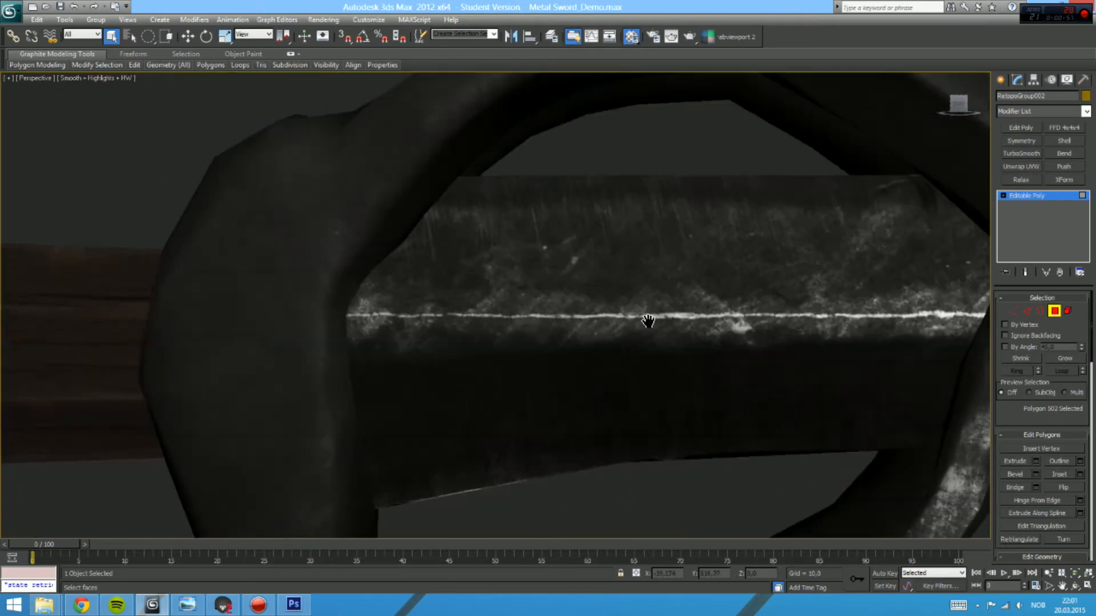
scroll(746, 328, down, 5)
drag(746, 328, 74, 319)
scroll(108, 501, up, 3)
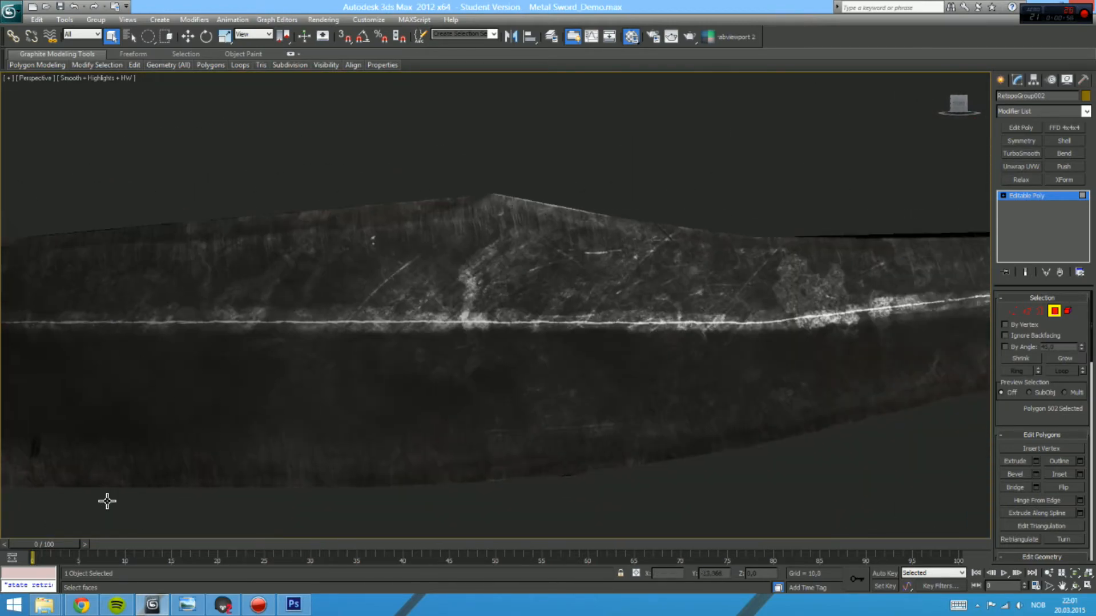
Step: Switch back to Photoshop and reduce the Clone Stamp brush to 125 px near the blade's centre ridge
click(294, 605)
scroll(611, 372, up, 6)
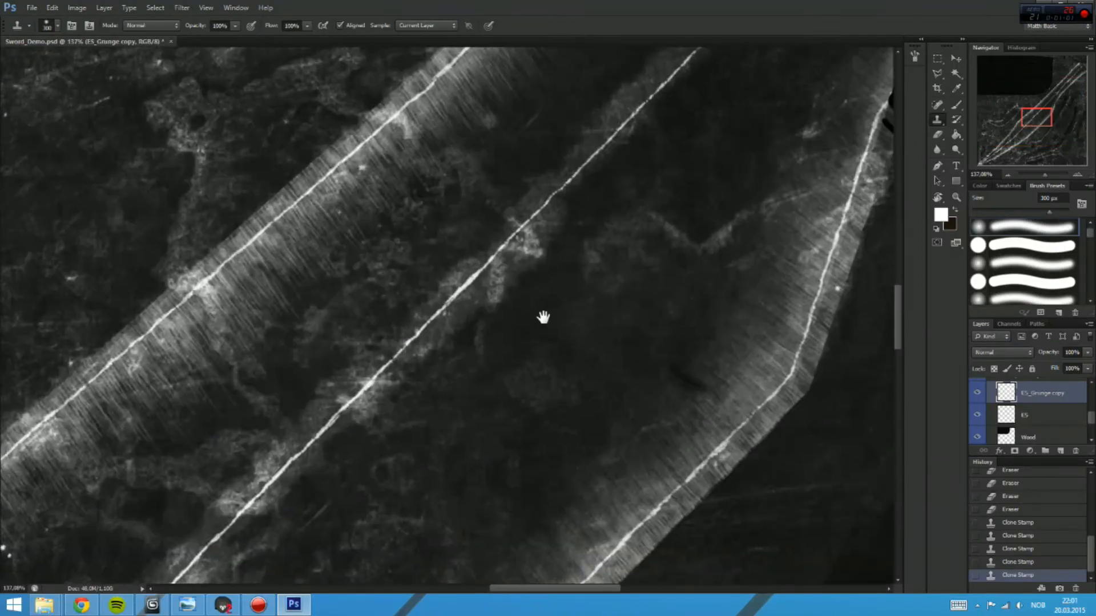
drag(736, 137, 494, 348)
scroll(494, 348, down, 4)
drag(657, 145, 443, 382)
key(bracketleft)
key(bracketleft)
key(bracketleft)
key(bracketleft)
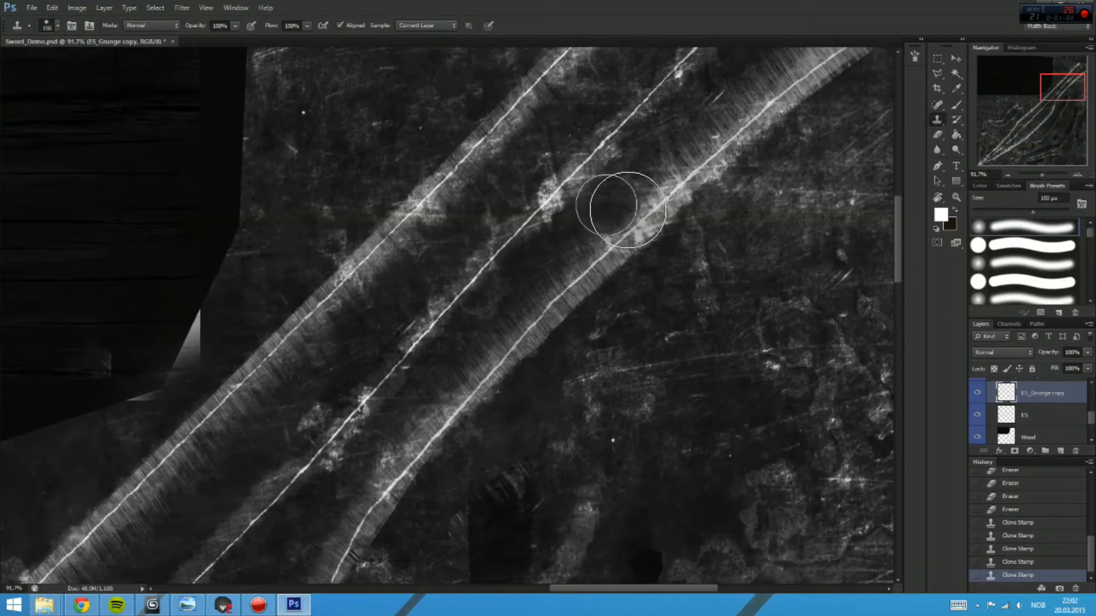
key(bracketleft)
drag(628, 210, 485, 359)
Step: Try to clone dark metal texture over the upper end of the blade's centre ridge line, then undo the stroke
click(1032, 436)
drag(734, 242, 657, 371)
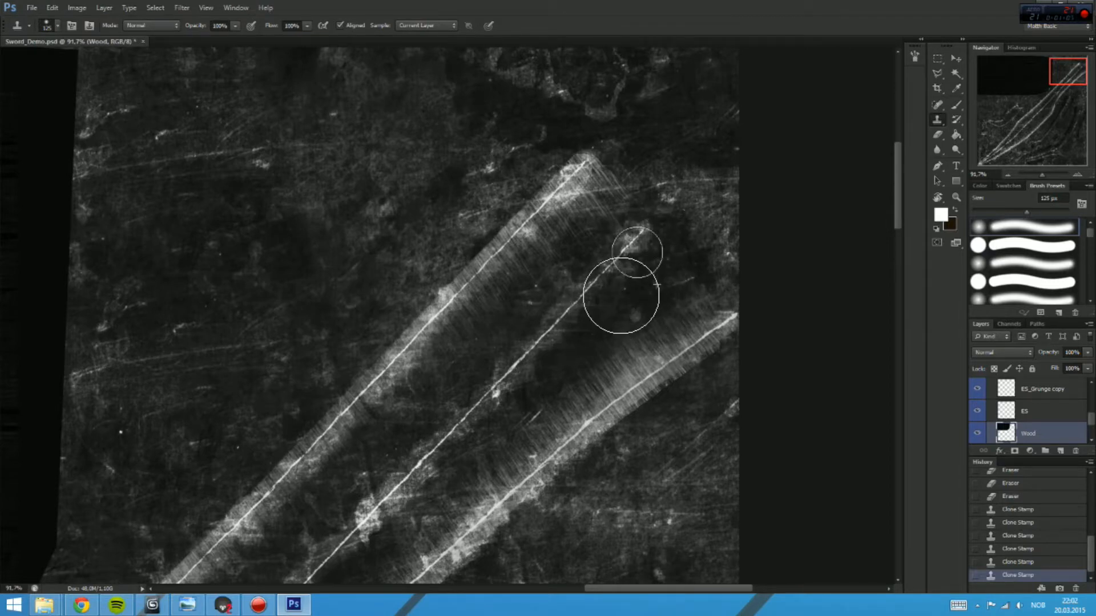
scroll(1051, 420, down, 1)
click(1033, 429)
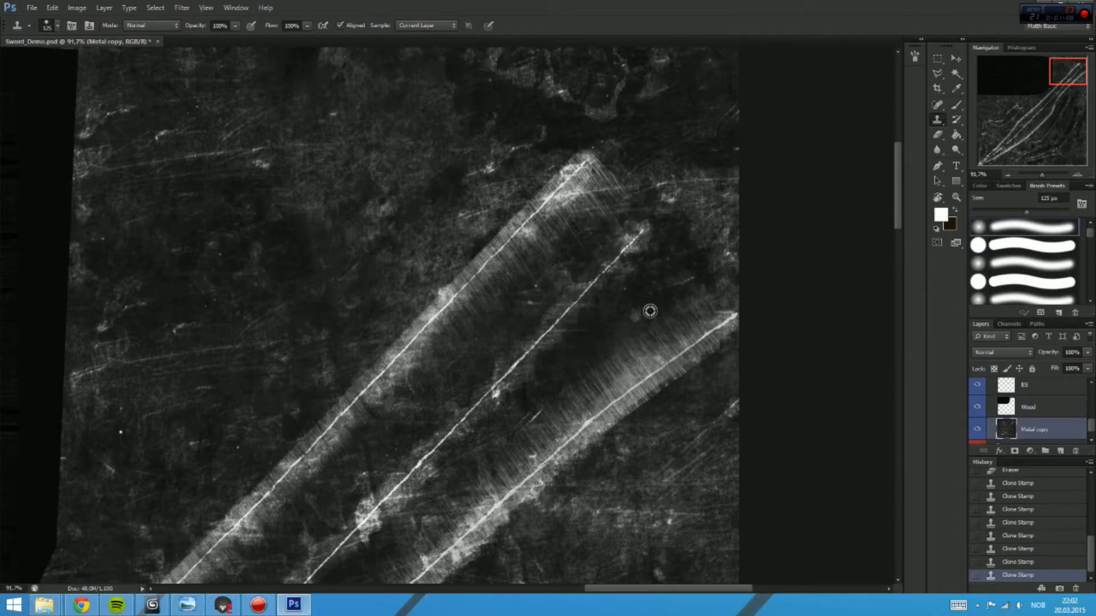
alt+click(650, 311)
drag(645, 237, 630, 293)
key(ctrl+z)
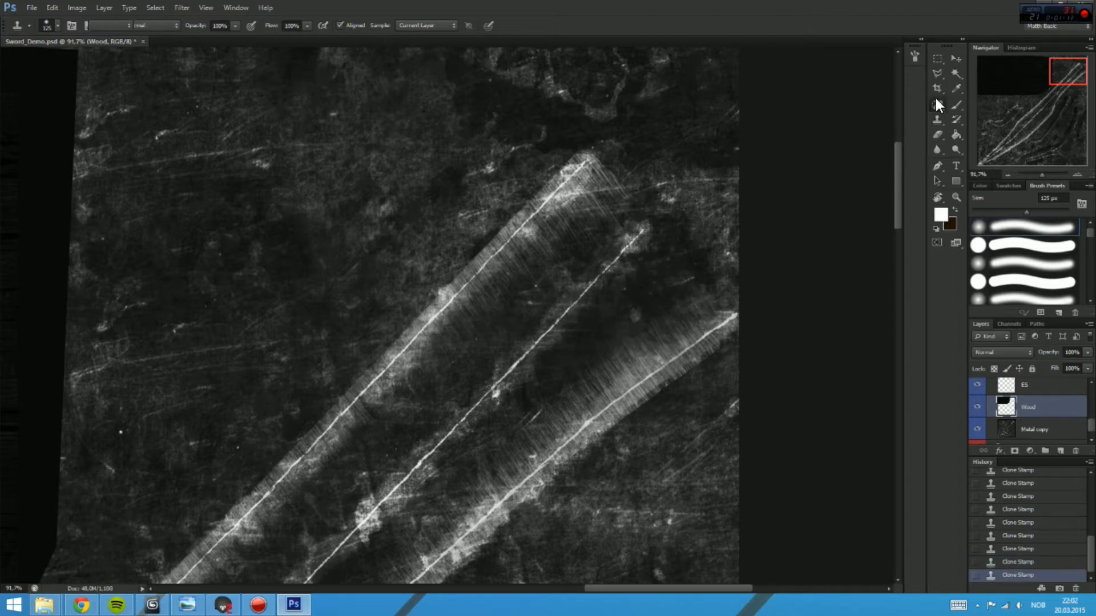
Step: Remove the upper part of the centre ridge line on the Metal copy layer with the content-aware Spot Healing Brush
click(936, 105)
click(974, 105)
mouse_move(645, 225)
mouse_down()
mouse_move(489, 392)
mouse_move(654, 223)
mouse_up()
drag(727, 150, 616, 263)
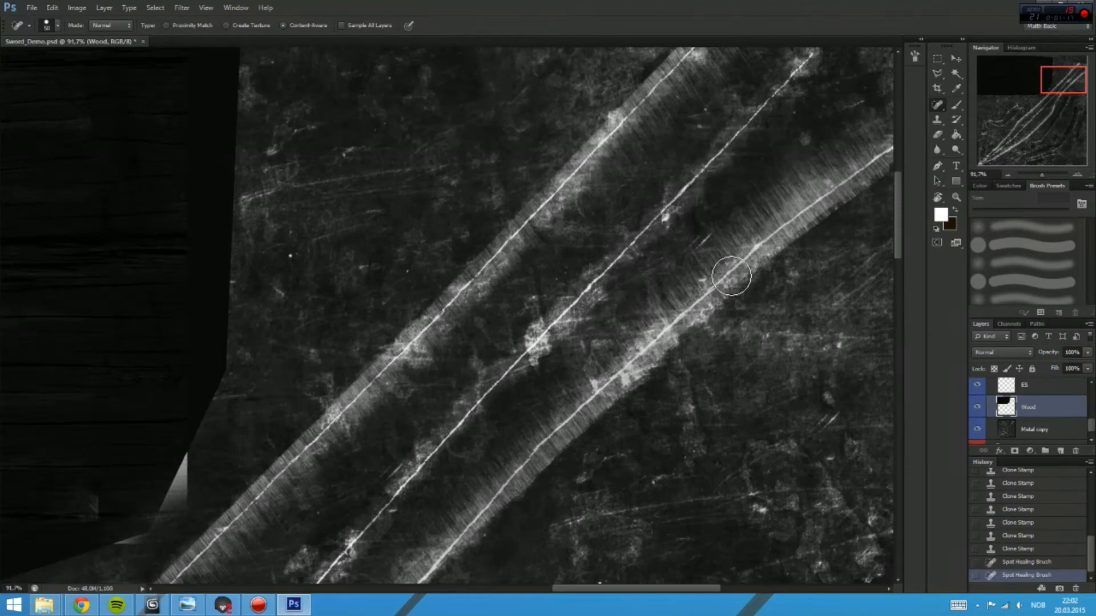
click(1026, 434)
drag(822, 59, 459, 407)
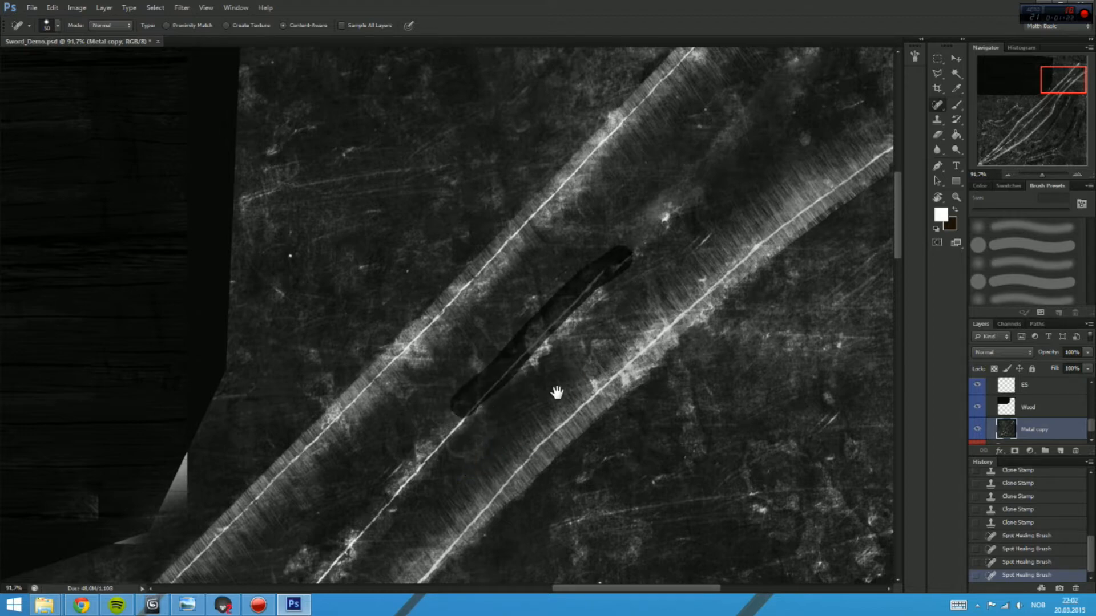
drag(551, 370, 713, 232)
Step: Continue healing away the centre ridge line along the middle and lower blade on the Metal copy layer
scroll(713, 231, down, 3)
mouse_move(680, 274)
mouse_down()
mouse_move(720, 209)
mouse_move(410, 505)
mouse_up()
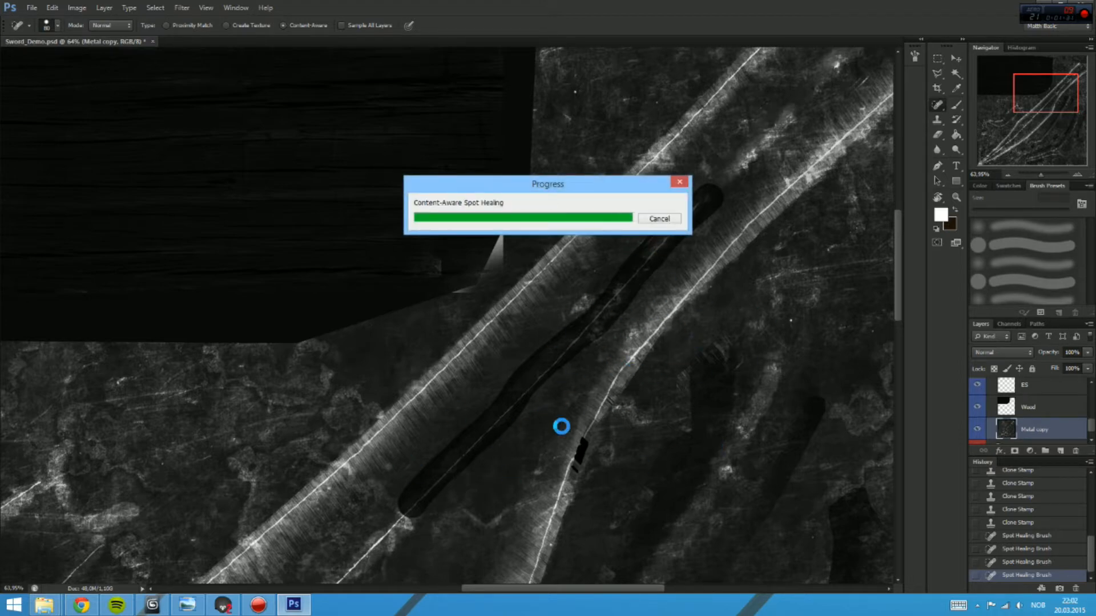
drag(398, 561, 624, 314)
mouse_move(660, 255)
mouse_down()
mouse_move(416, 487)
mouse_move(356, 522)
mouse_up()
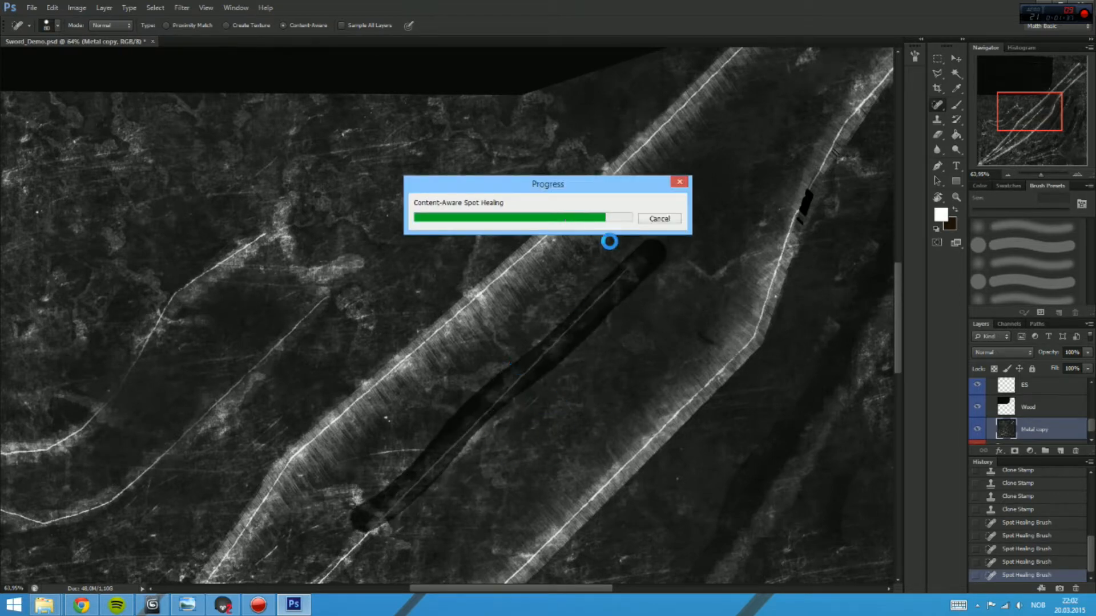
mouse_move(431, 499)
mouse_down()
mouse_move(643, 281)
mouse_move(681, 208)
mouse_move(381, 468)
mouse_up()
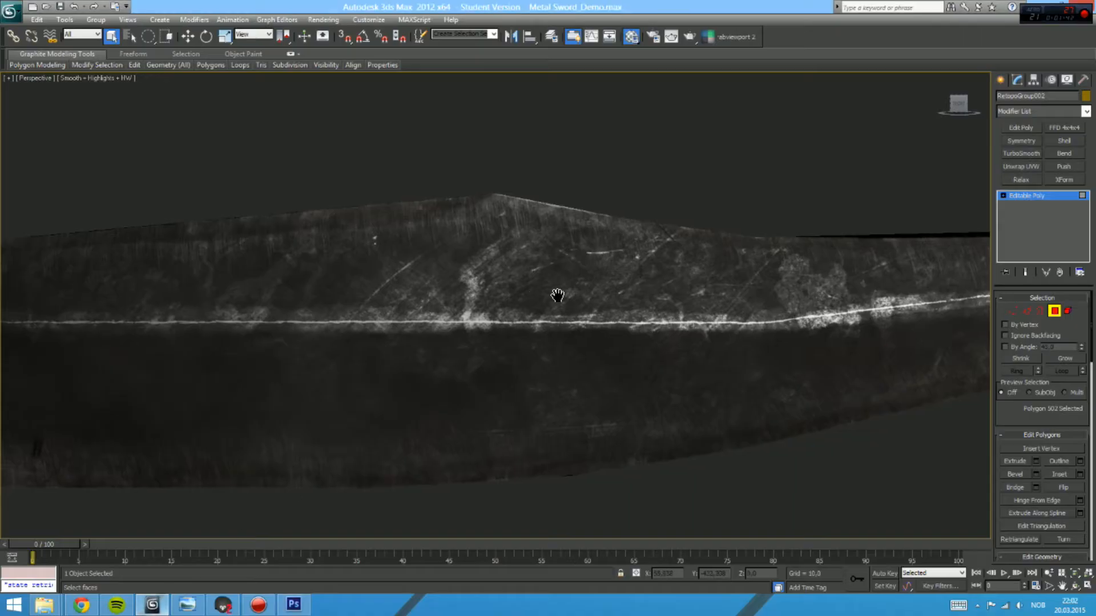
Step: Switch to 3ds Max and examine the centre ridge and surface detail along the whole blade
scroll(609, 259, down, 5)
scroll(615, 293, up, 5)
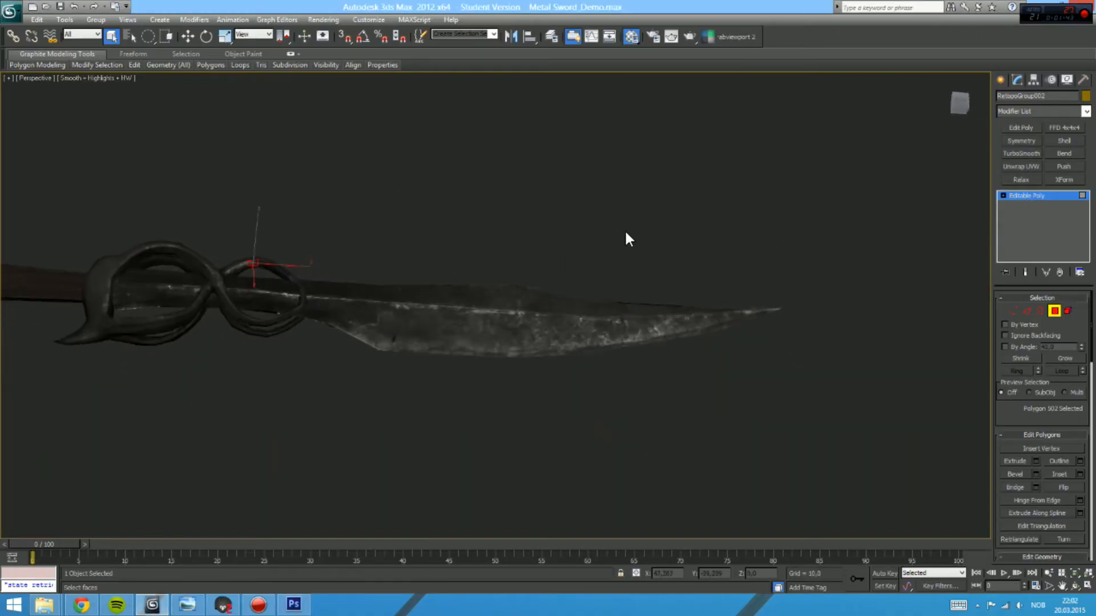
scroll(611, 292, up, 8)
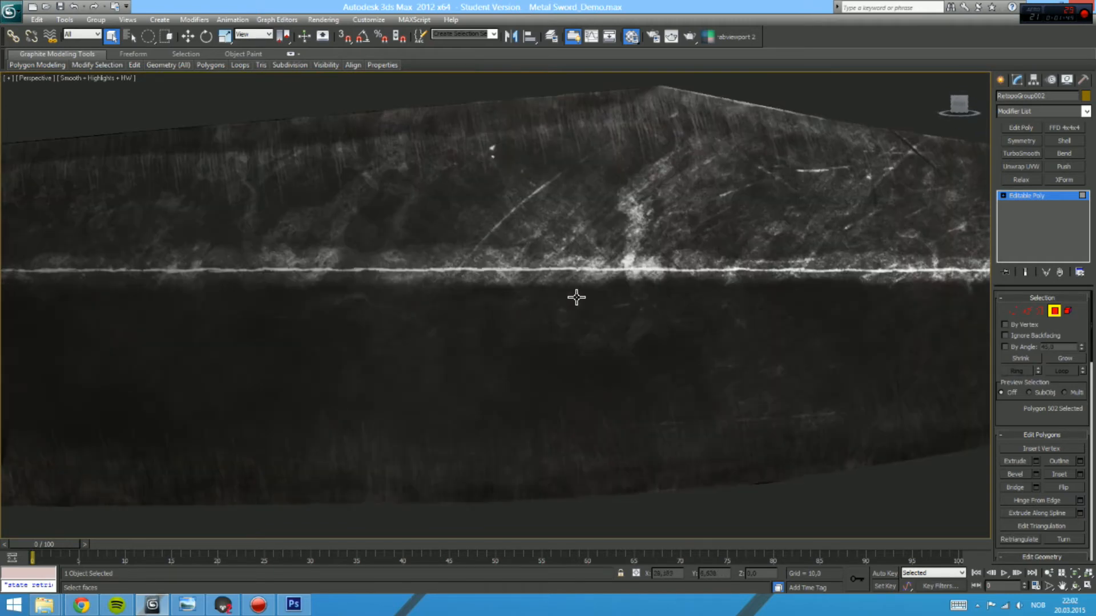
drag(708, 278, 223, 318)
mouse_move(636, 272)
mouse_down()
mouse_move(204, 314)
mouse_move(645, 255)
mouse_move(839, 242)
mouse_up()
mouse_move(285, 273)
mouse_down()
mouse_move(573, 254)
mouse_move(965, 266)
mouse_up()
key(F3)
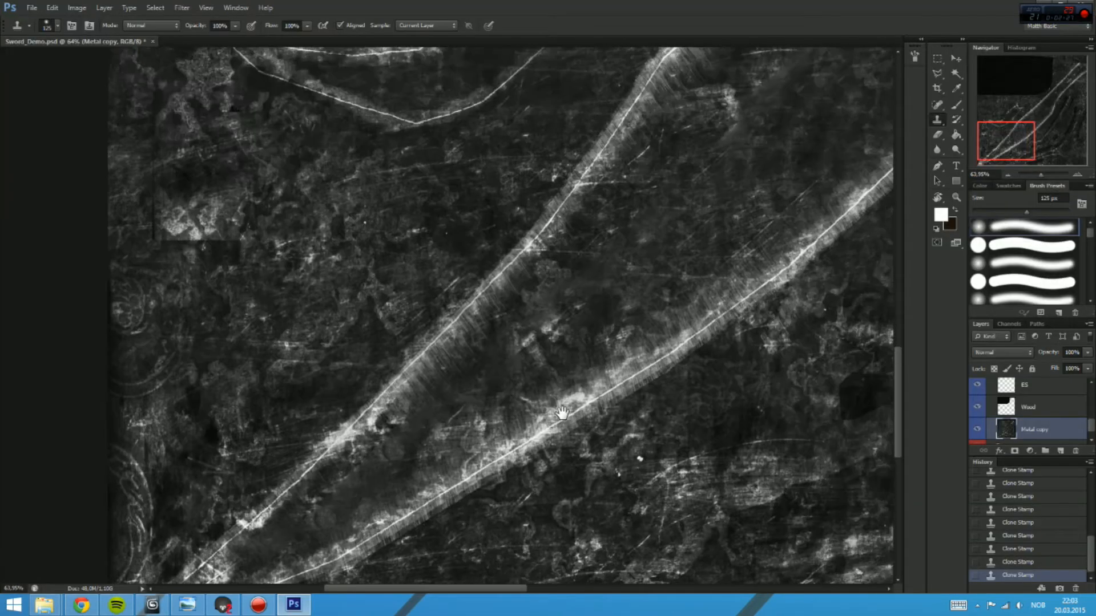
Step: In Photoshop, save the reworked map as a 24 bits/pixel Targa copy over Sword_Demo_Spec in Tutorial Metal
scroll(451, 319, up, 2)
key(ctrl+minus)
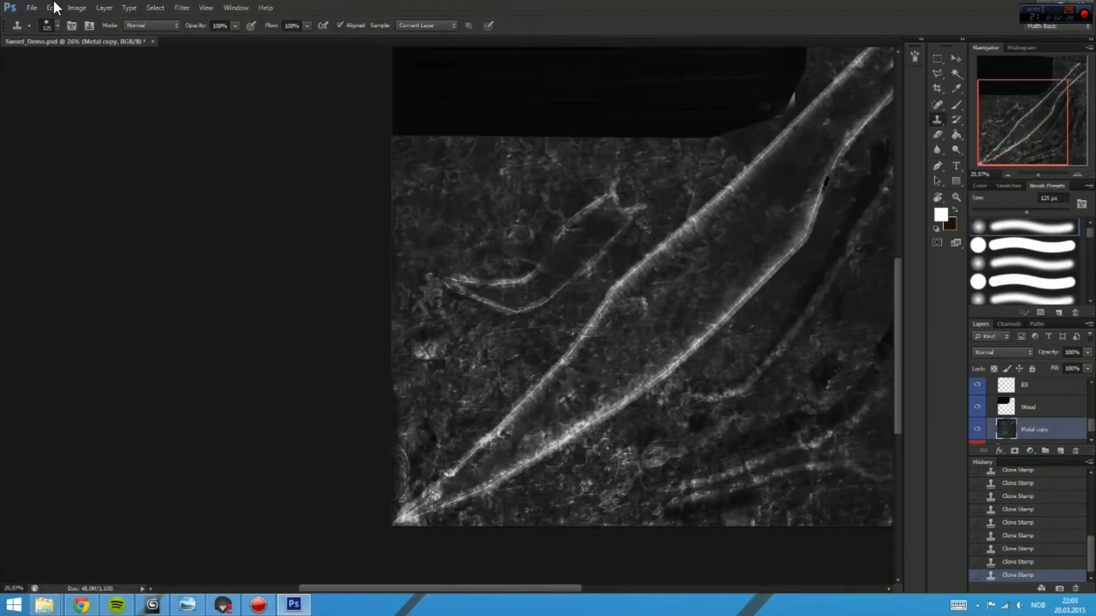
click(32, 7)
click(43, 149)
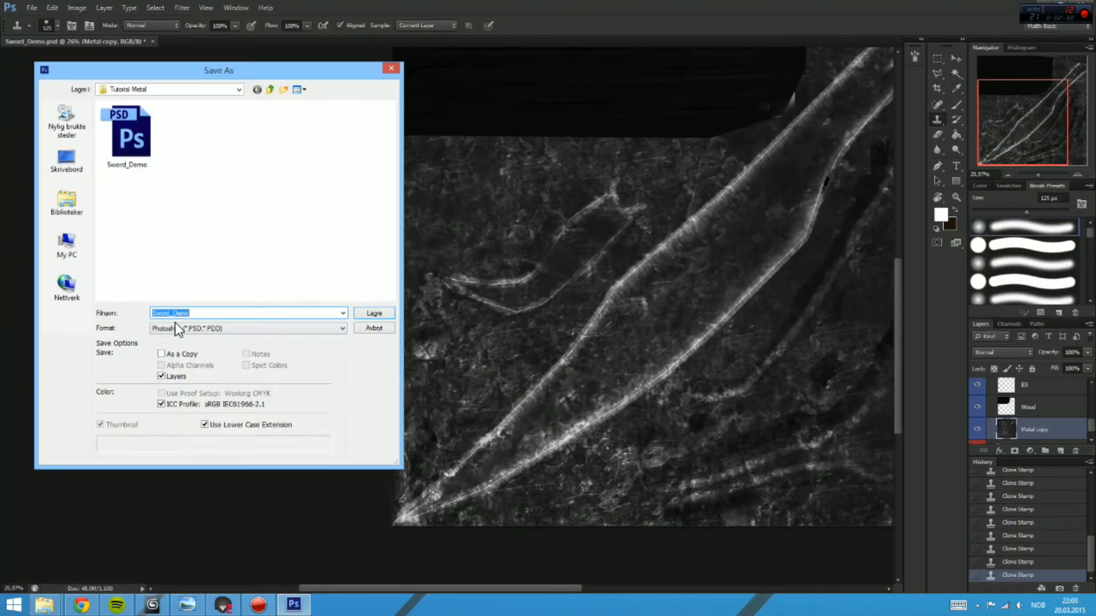
click(179, 330)
click(188, 487)
click(199, 151)
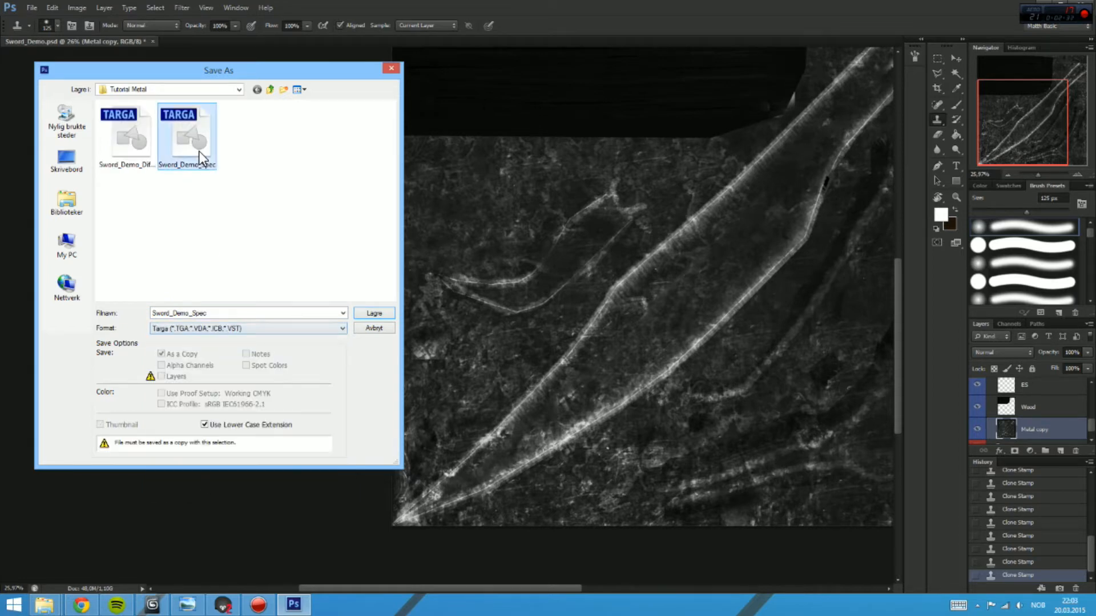
click(374, 313)
click(549, 225)
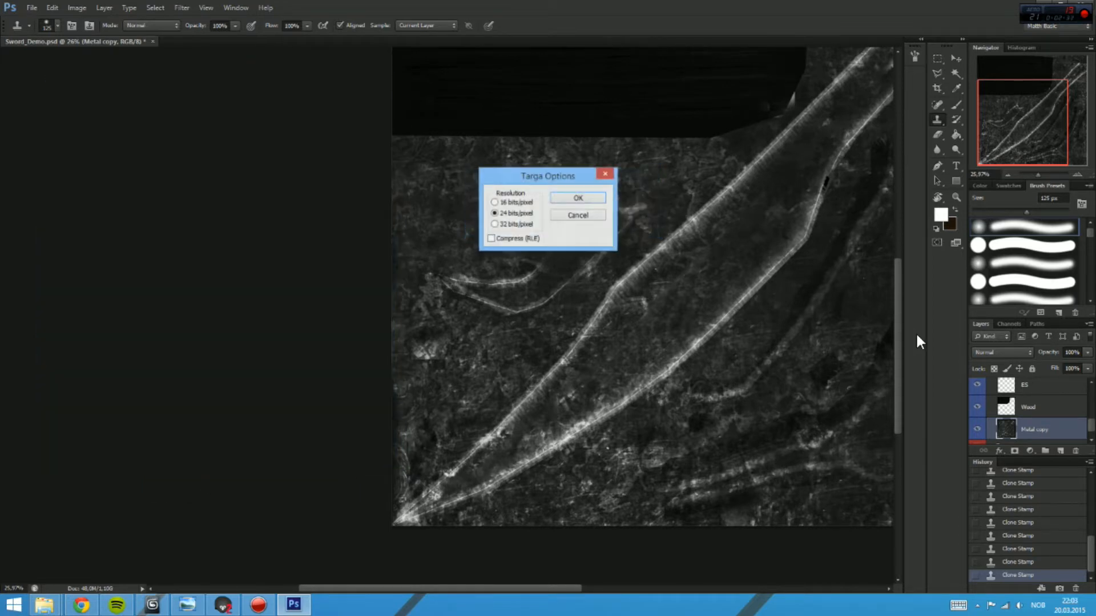
click(599, 198)
Step: Select the Metal copy layer and review the layers of the Specularity group
click(1047, 418)
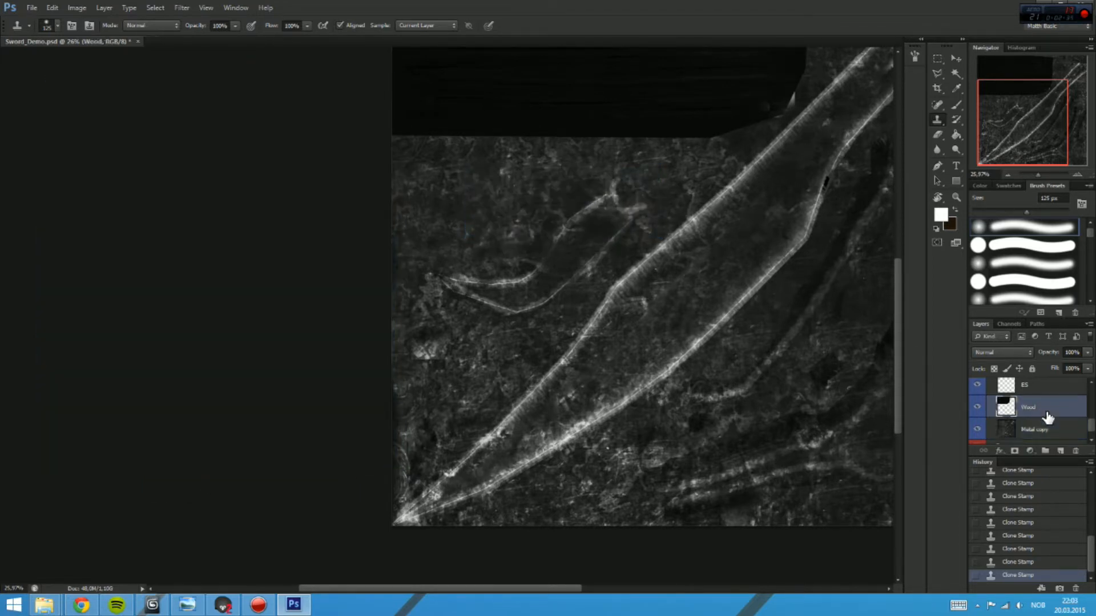
click(1027, 434)
drag(1091, 429, 1087, 438)
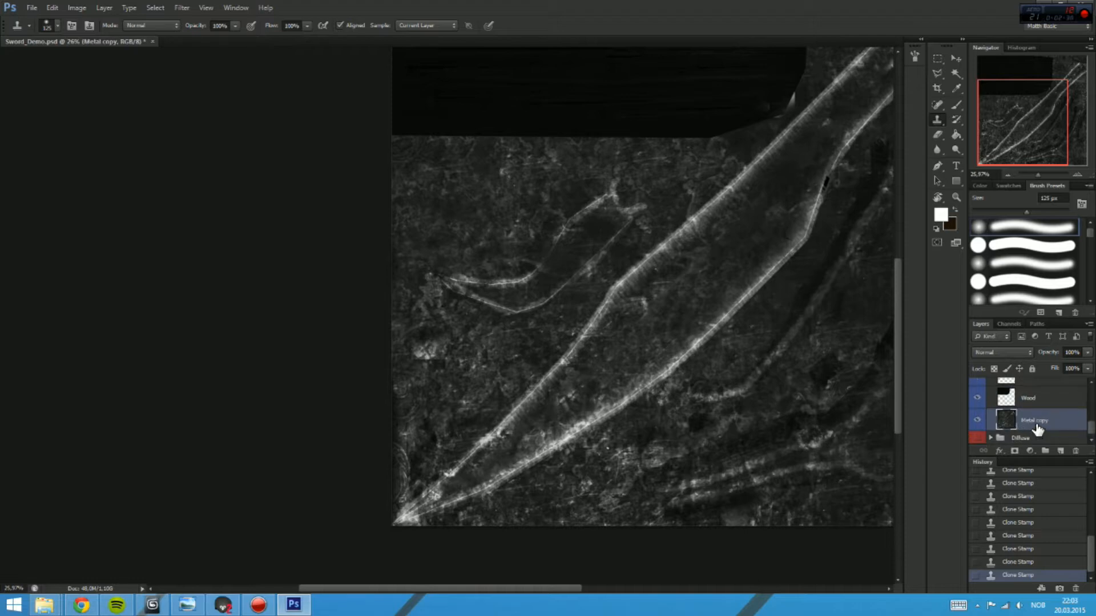
scroll(1091, 388, up, 5)
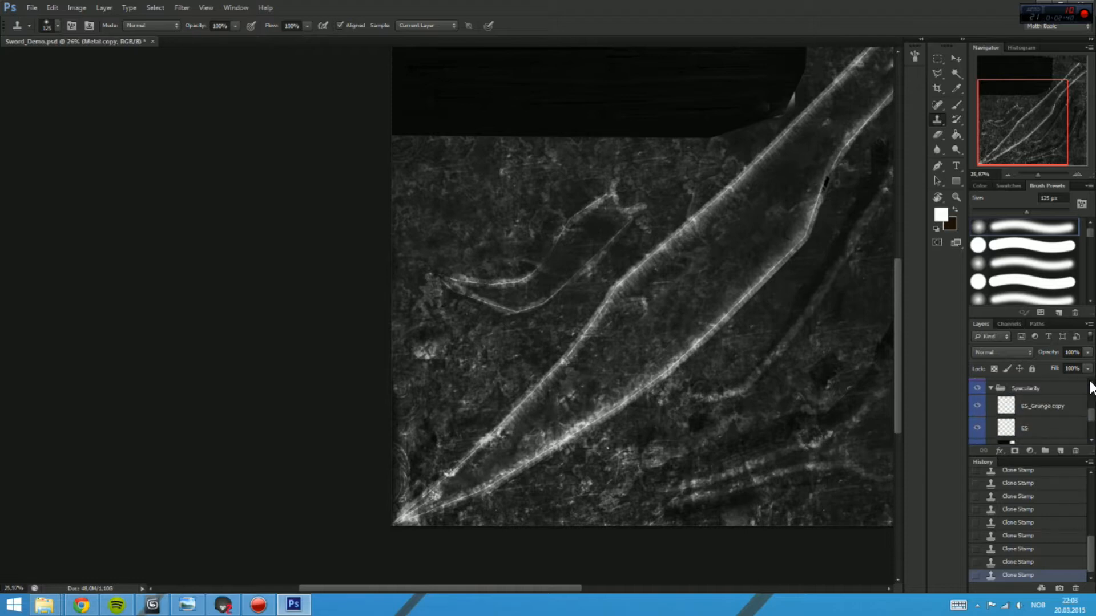
Step: Collapse the Specularity layer group and save the Sword_Demo document
click(985, 390)
click(990, 389)
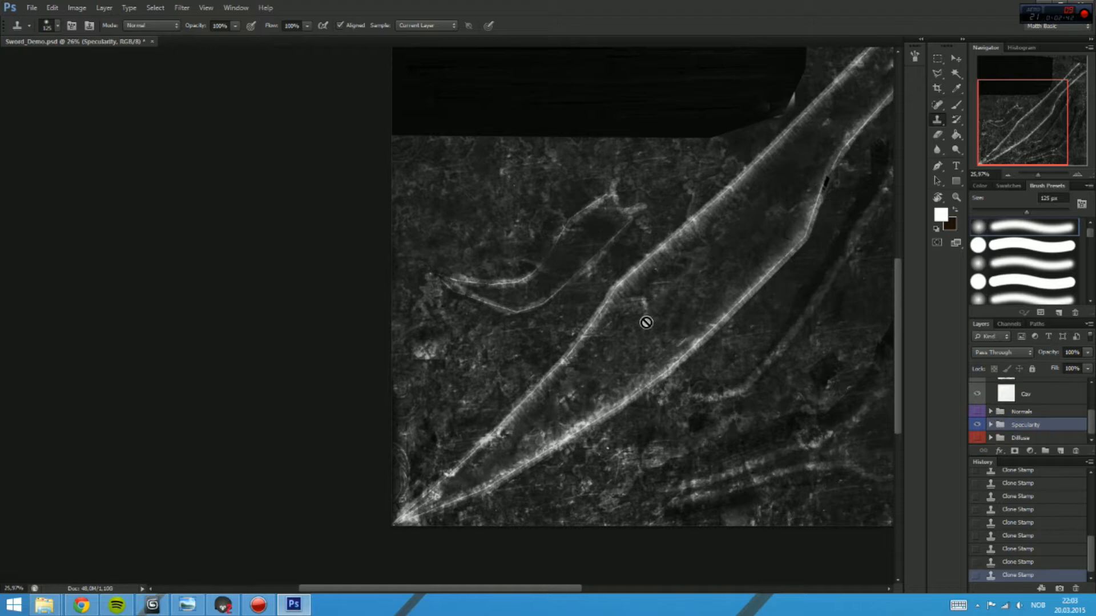
key(ctrl+s)
Step: Duplicate the Diffuse group and name the copy Gloss
drag(1043, 438, 1060, 451)
click(1019, 438)
text(Glo)
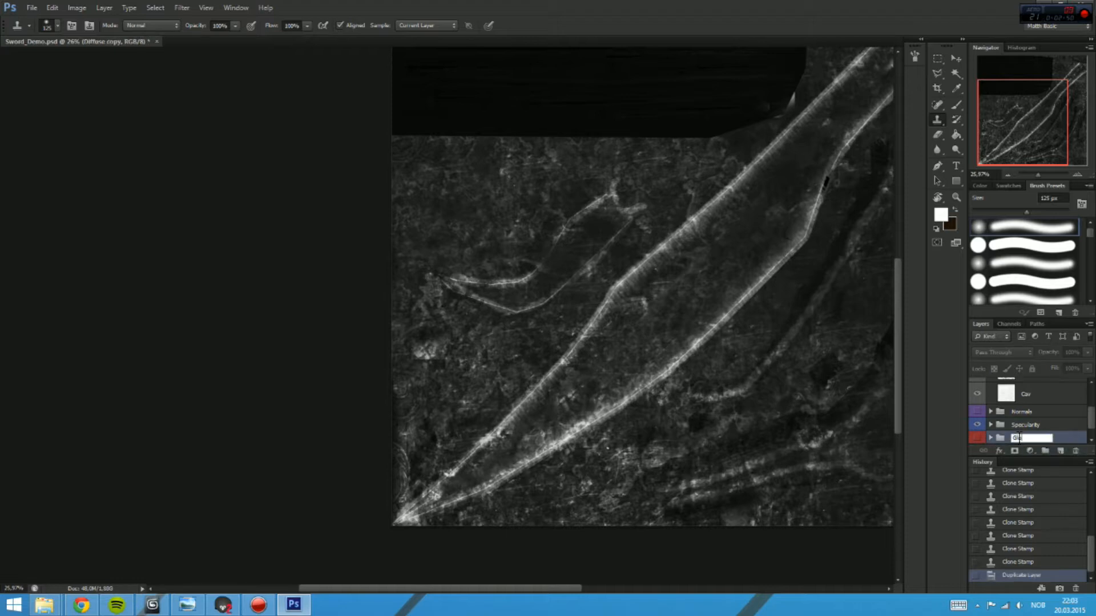
text(ss)
key(Return)
Step: Hide the Specularity group, show the Gloss group and give it a green colour label
click(978, 425)
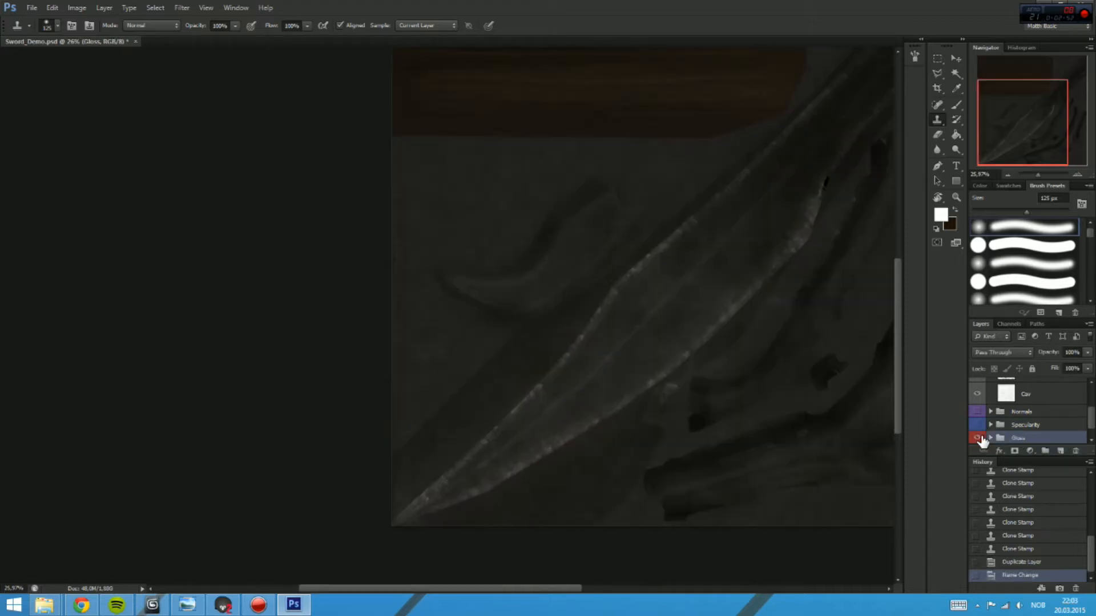
right_click(977, 438)
click(1033, 524)
Step: In the Gloss group's Wood subgroup, set the opacity of Layer 1 to 82%
scroll(1019, 403, down, 2)
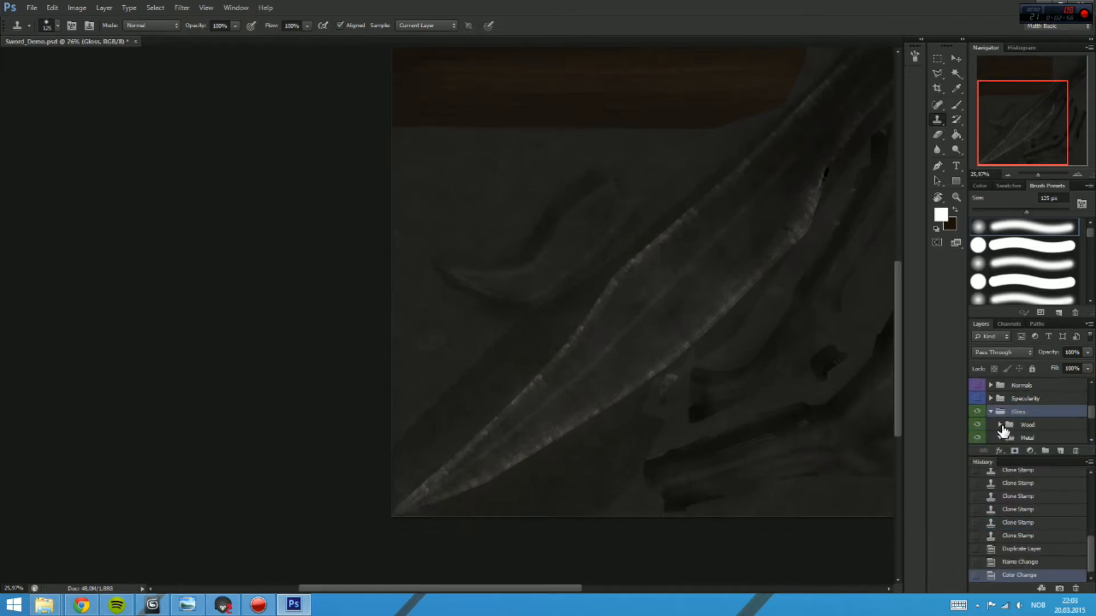
scroll(1007, 428, down, 2)
click(1026, 416)
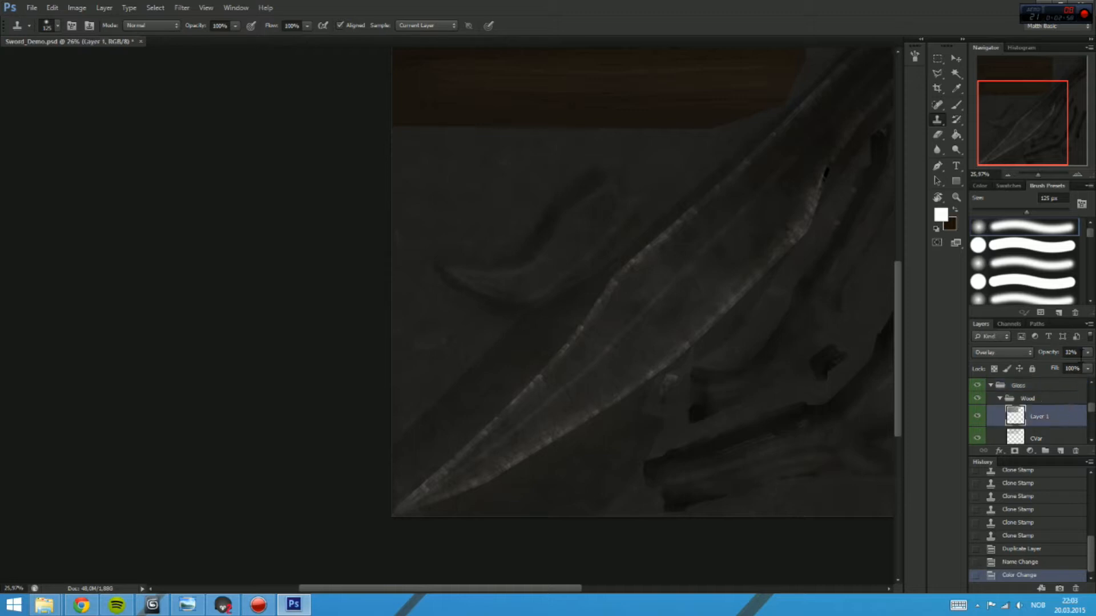
drag(656, 251, 687, 468)
scroll(1037, 402, down, 1)
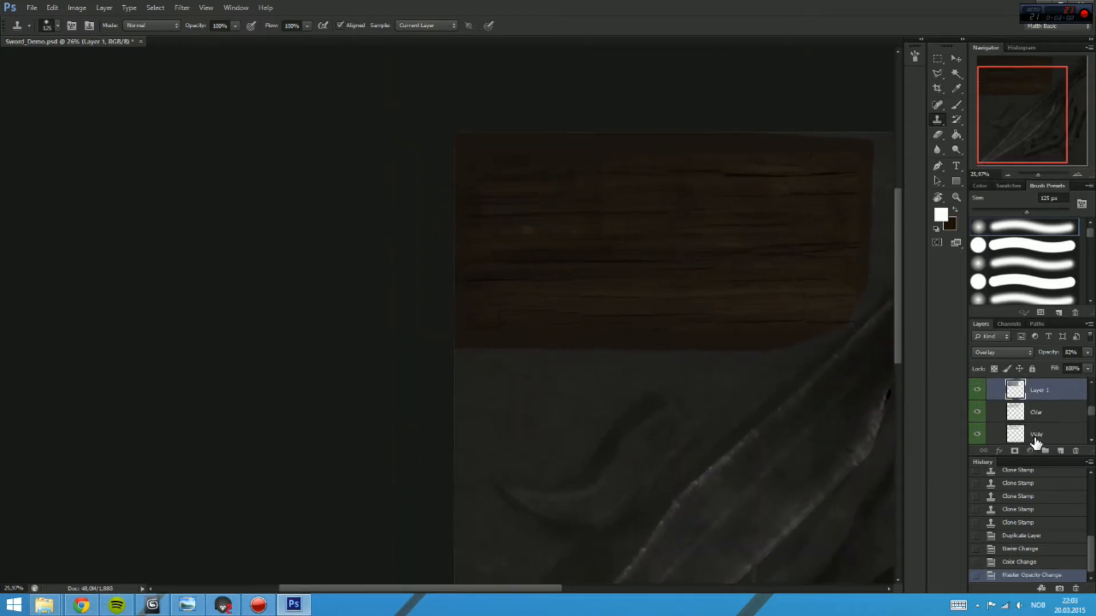
Step: Hide the CVar and VVar layers of the Wood subgroup and set the ET layer's opacity to 15%
click(1035, 436)
click(975, 432)
scroll(1044, 412, down, 1)
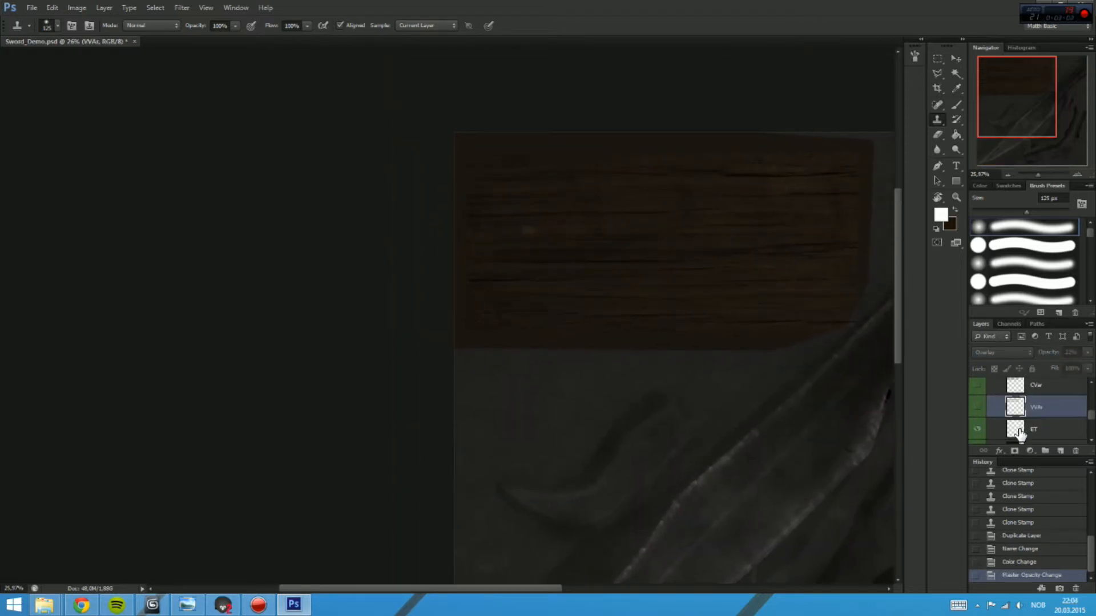
click(988, 436)
scroll(1041, 418, up, 6)
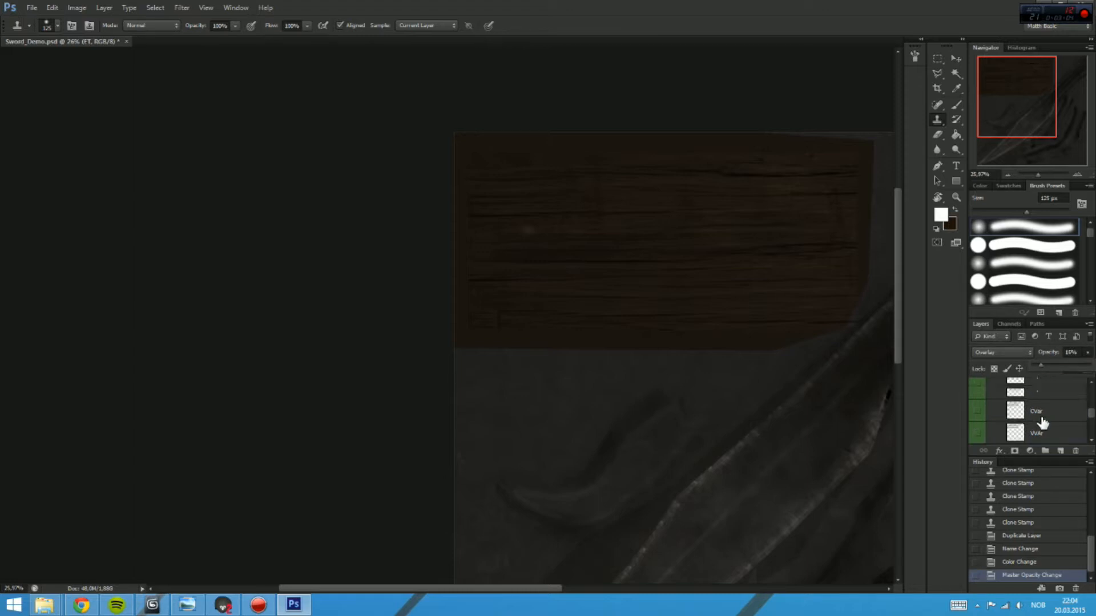
Step: Merge the Wood subgroup into one layer and fully desaturate it with Hue/Saturation
right_click(1033, 411)
click(1006, 298)
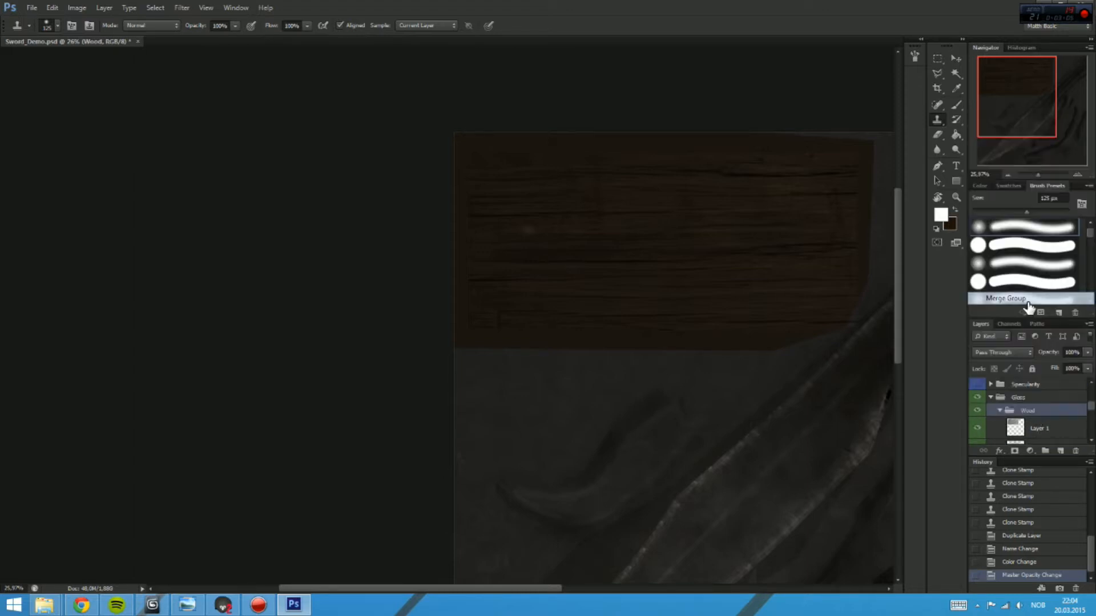
key(ctrl+u)
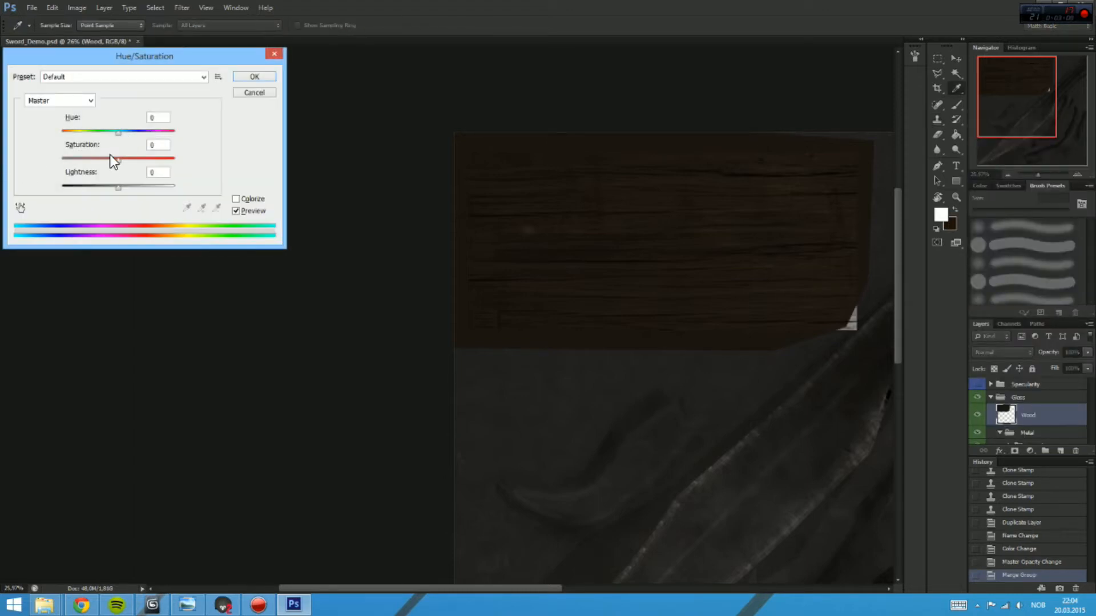
drag(110, 154, 62, 159)
click(254, 77)
Step: Open the Brightness/Contrast adjustment for the merged Wood layer
click(76, 7)
mouse_move(110, 35)
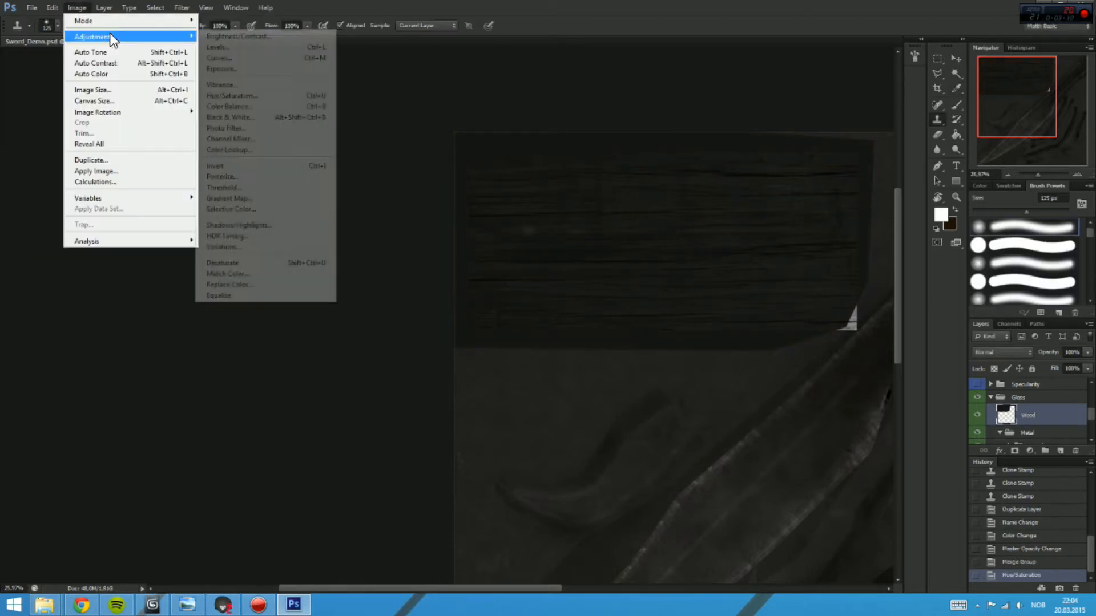
click(239, 36)
drag(543, 183, 429, 191)
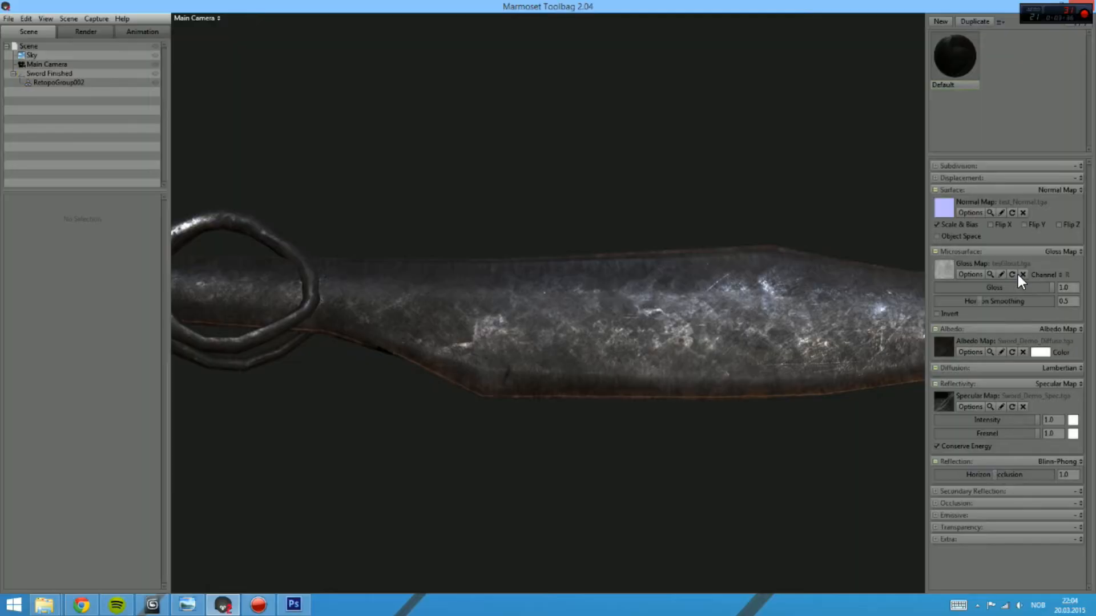
Step: In Marmoset Toolbag, clear the sword material's gloss map, reduce the Gloss value and inspect the soft highlights on the blade
click(1021, 275)
drag(1021, 288, 965, 289)
key(Tab)
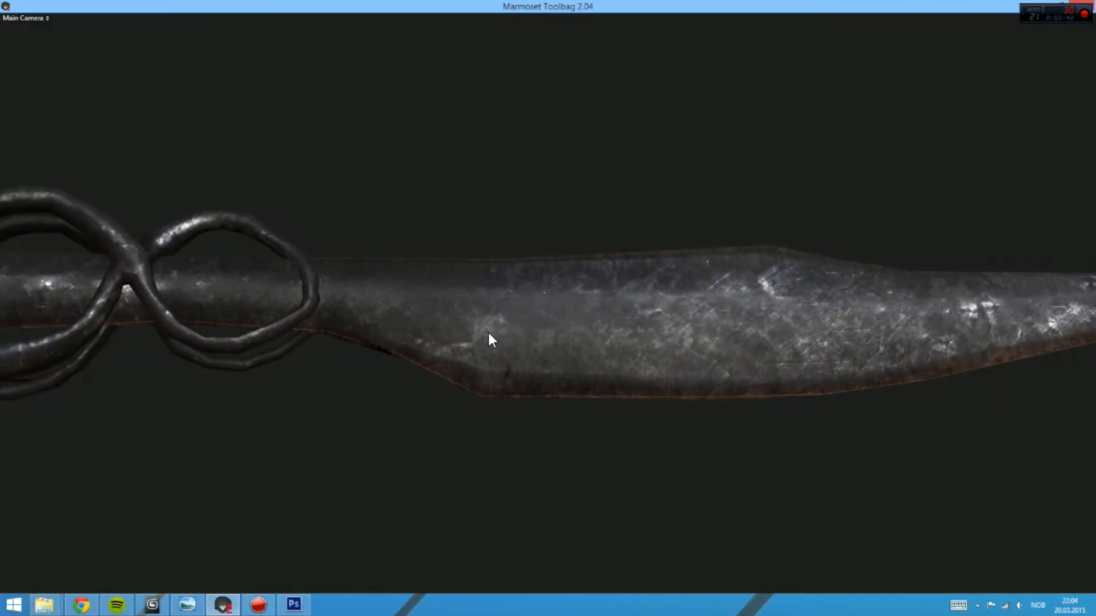
drag(488, 334, 746, 238)
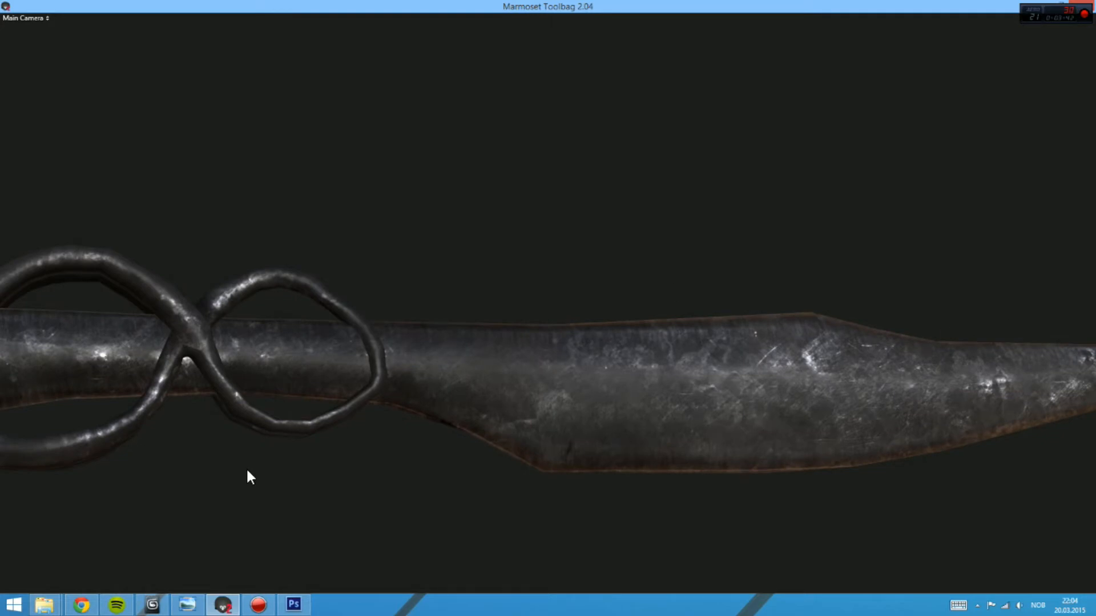
Step: Raise the material's Gloss to its maximum, examine the highlights along the blade, and lower the Gloss again
key(Tab)
drag(978, 289, 1069, 282)
key(Tab)
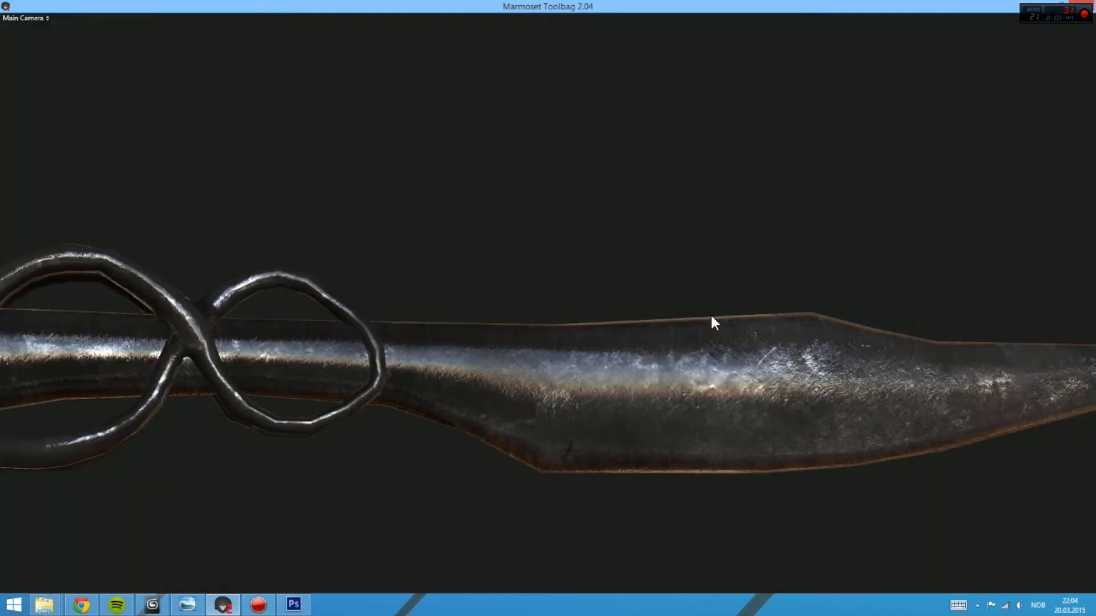
drag(710, 312, 605, 355)
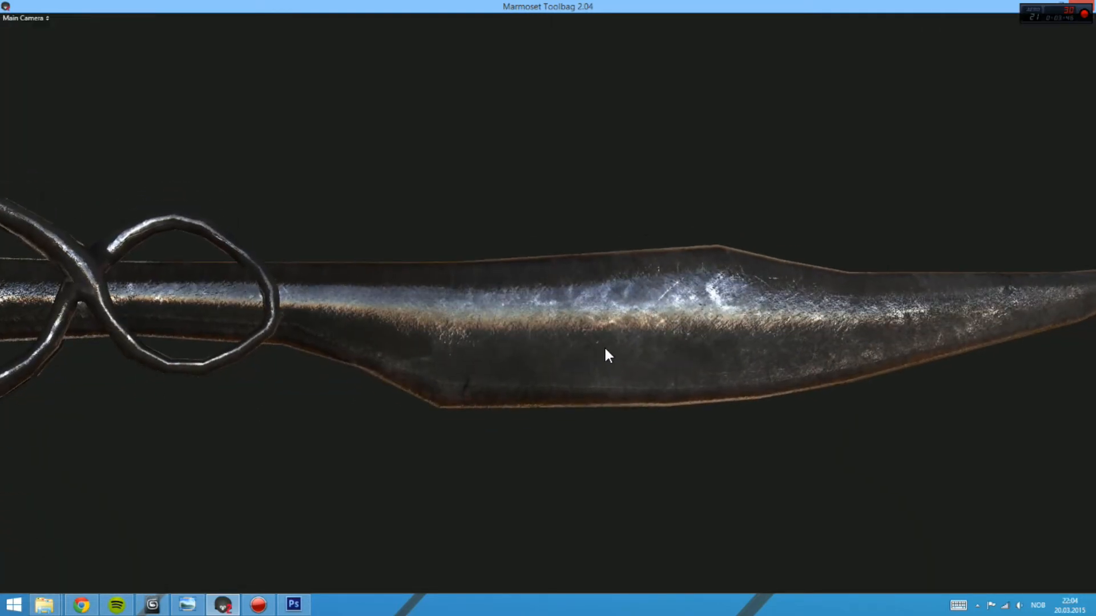
key(Tab)
drag(1033, 286, 934, 284)
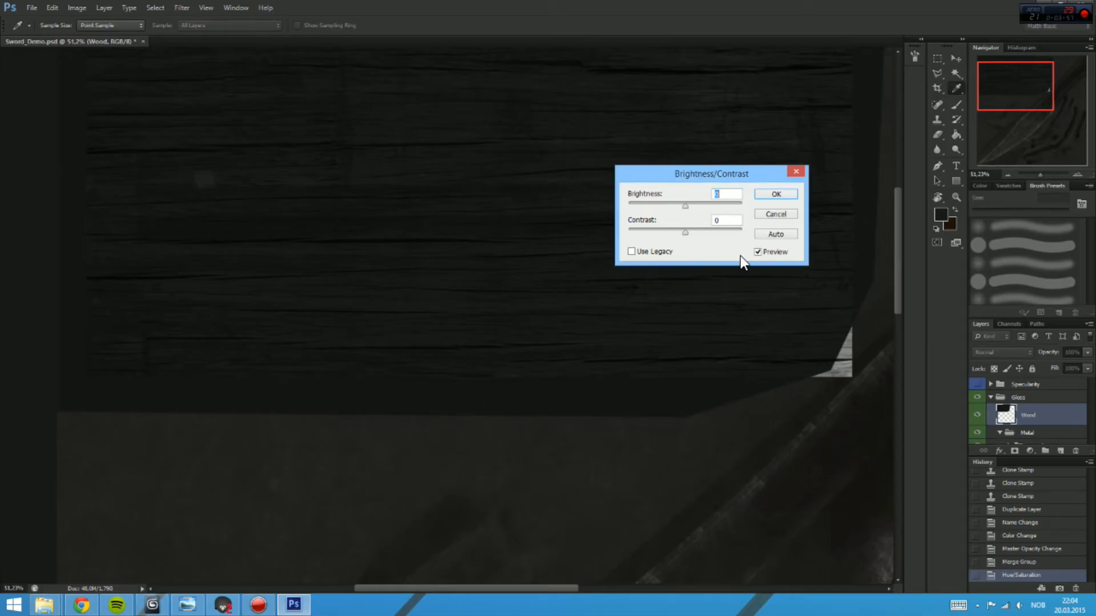
Step: Back in Photoshop, apply a brightness of 117 and a contrast of 66 to the Wood layer
drag(685, 204, 714, 207)
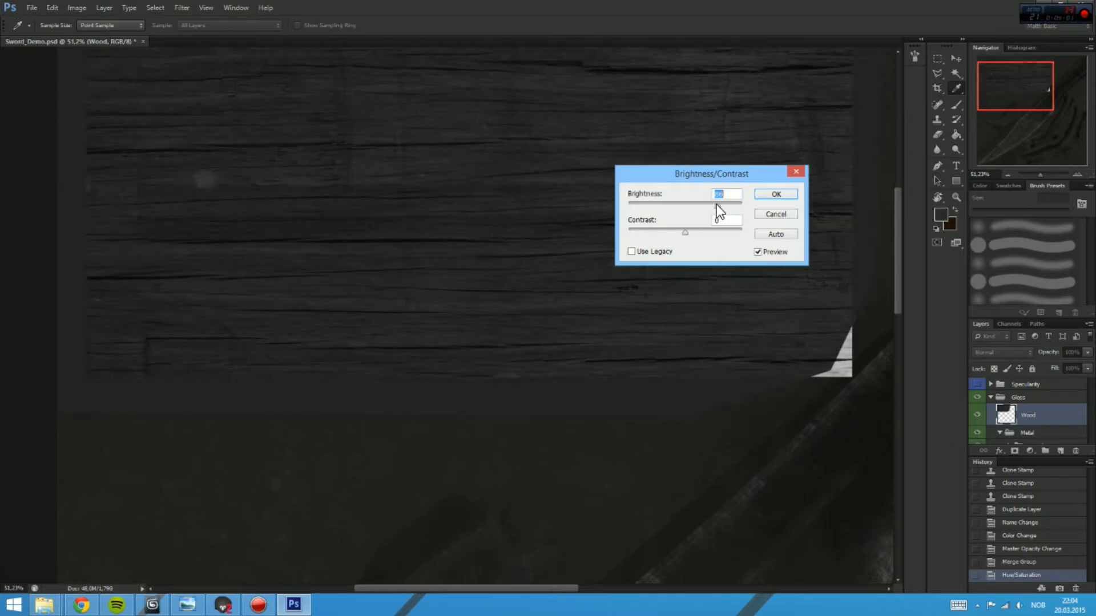
drag(691, 232, 722, 227)
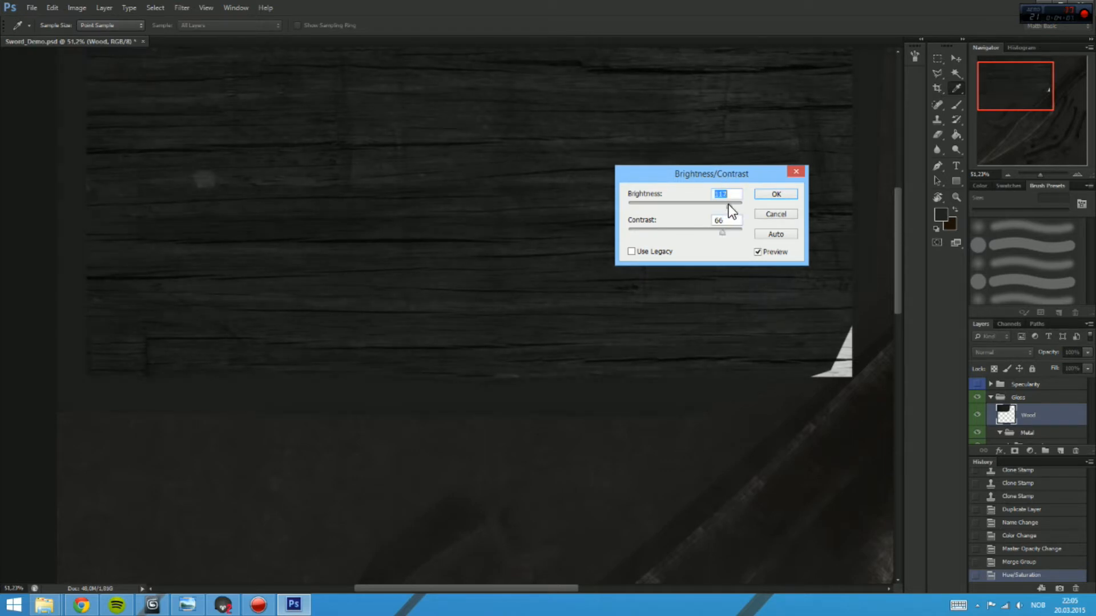
click(776, 194)
key(s)
Step: Apply a second Brightness/Contrast adjustment to the Wood layer with brightness 145 and contrast 100
click(77, 8)
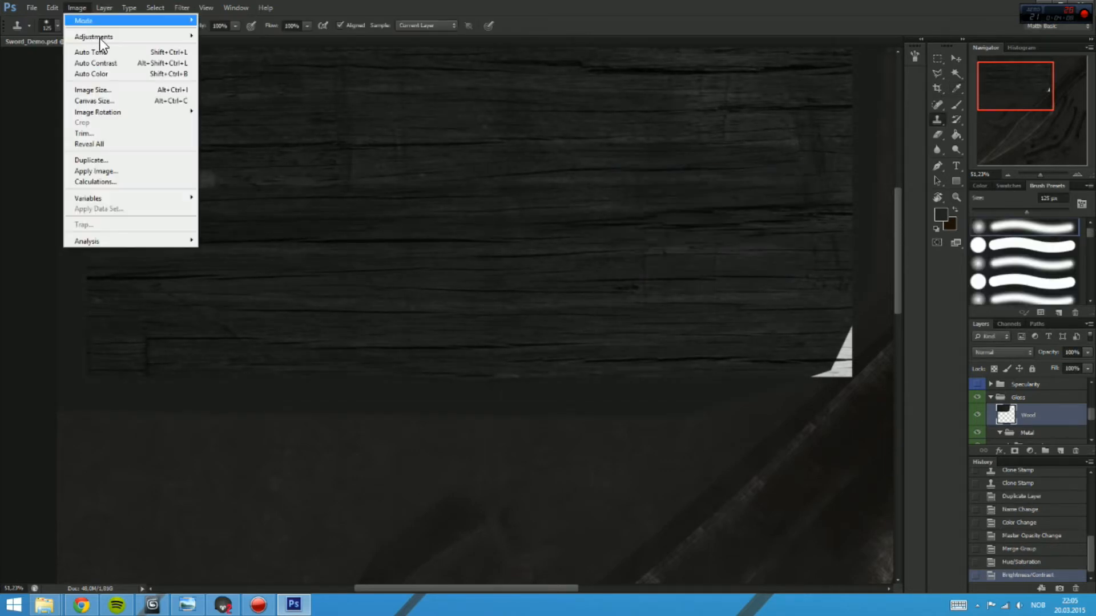
mouse_move(175, 36)
click(238, 36)
mouse_move(718, 203)
mouse_down()
mouse_move(686, 204)
mouse_move(738, 206)
mouse_up()
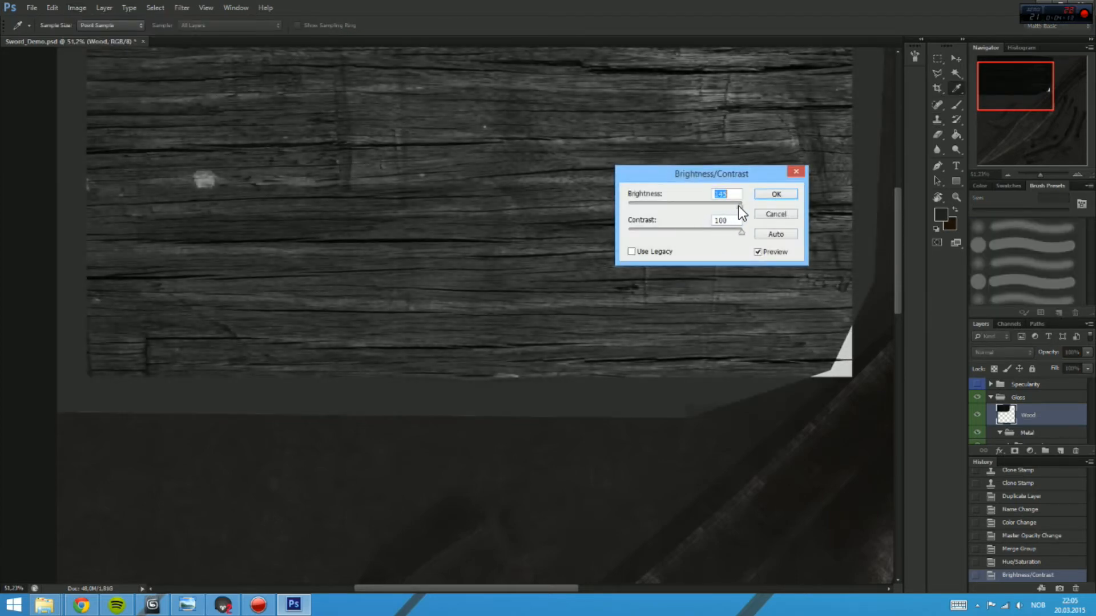
click(775, 196)
Step: Clone Stamp over the vertical seam in the upper left-centre area of the wood planks
key(s)
scroll(660, 274, down, 3)
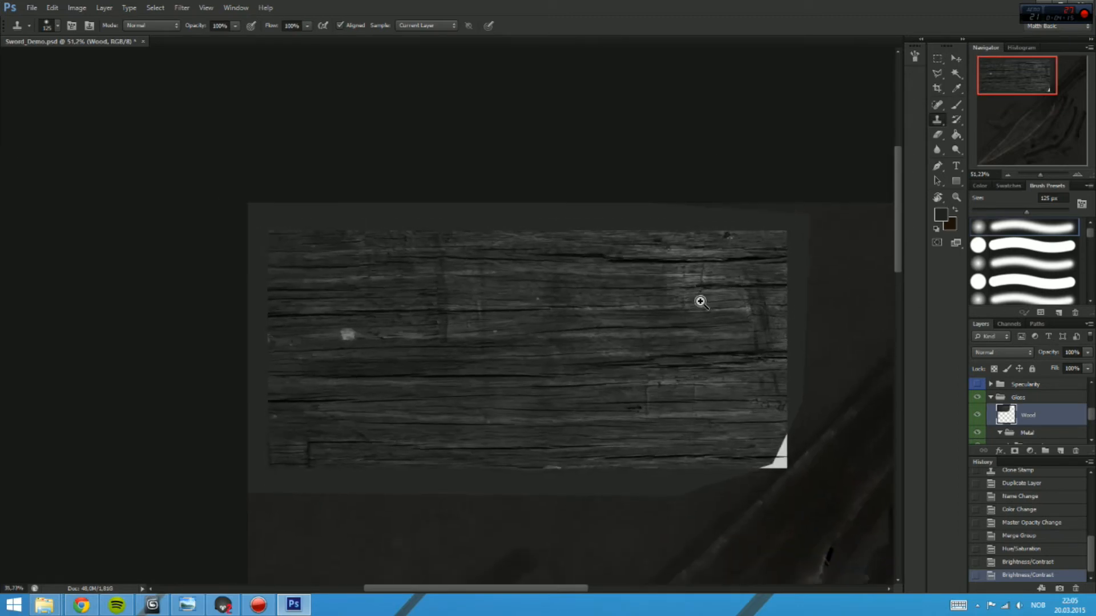
drag(682, 351, 656, 276)
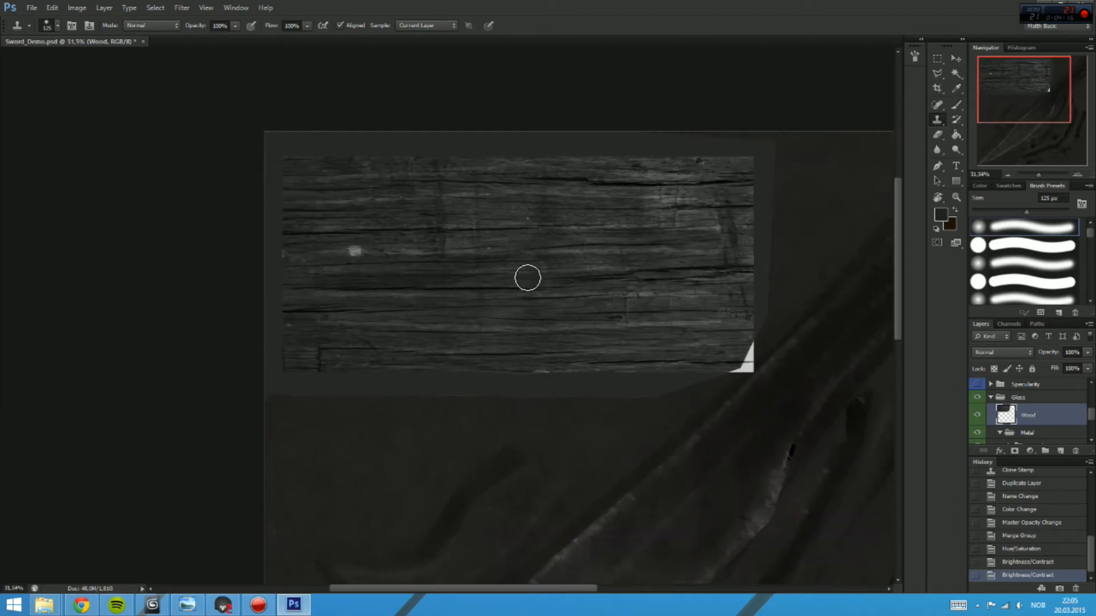
click(505, 250)
click(489, 227)
click(452, 225)
click(442, 194)
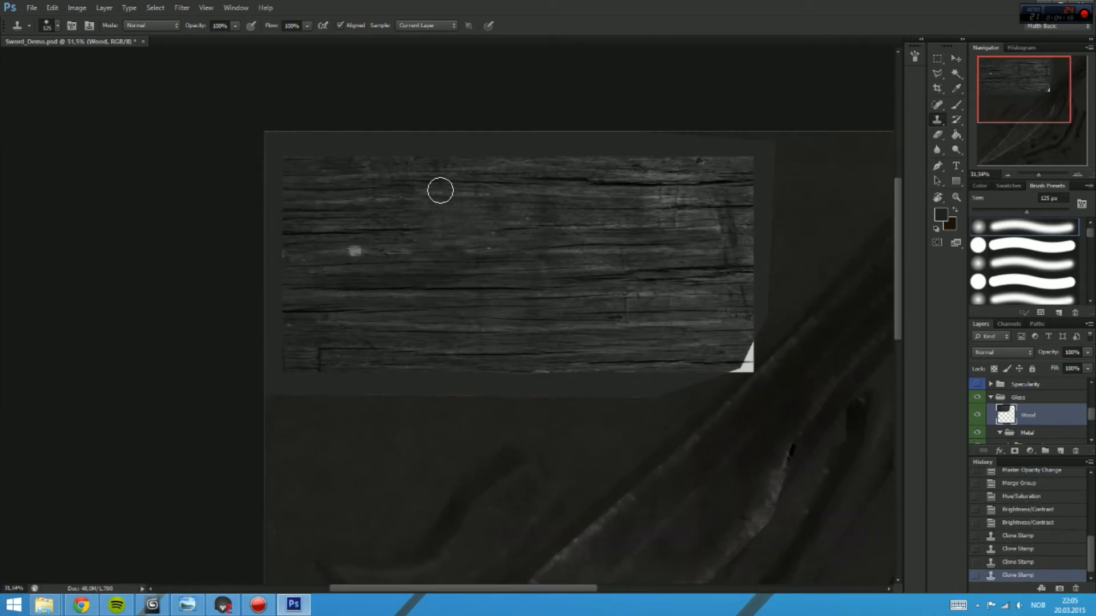
Step: Clone away the dark vertical marks near the planks' right edge and the bright spot on their left side
alt+click(655, 265)
click(721, 241)
click(745, 243)
click(736, 227)
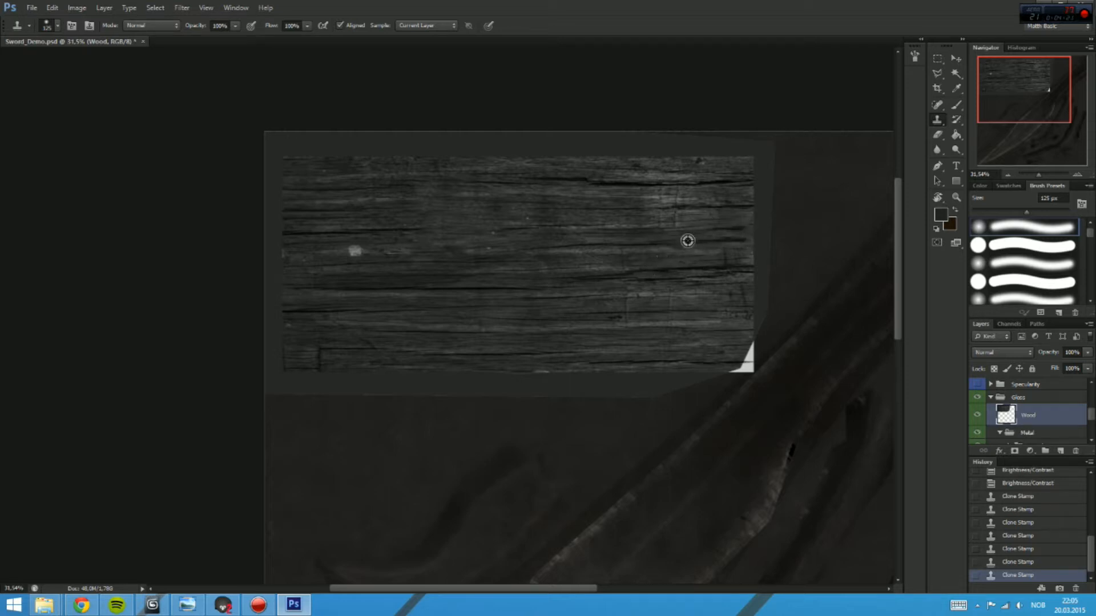
drag(370, 253, 351, 252)
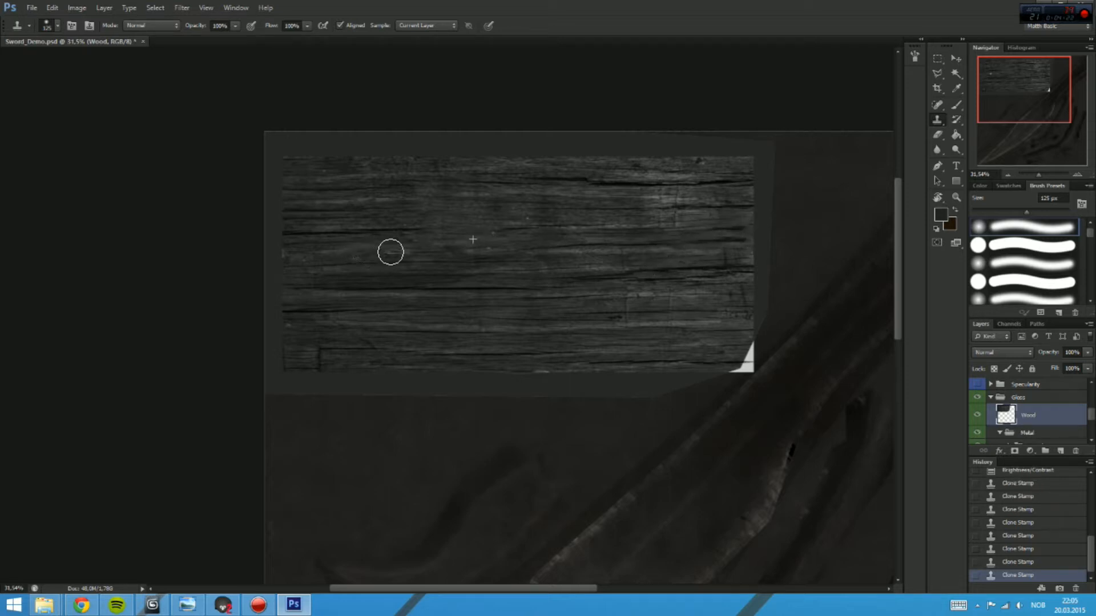
Step: Lightly erase the white patch at the wood texture's lower-right corner with the Eraser at 25% flow
key(e)
click(751, 365)
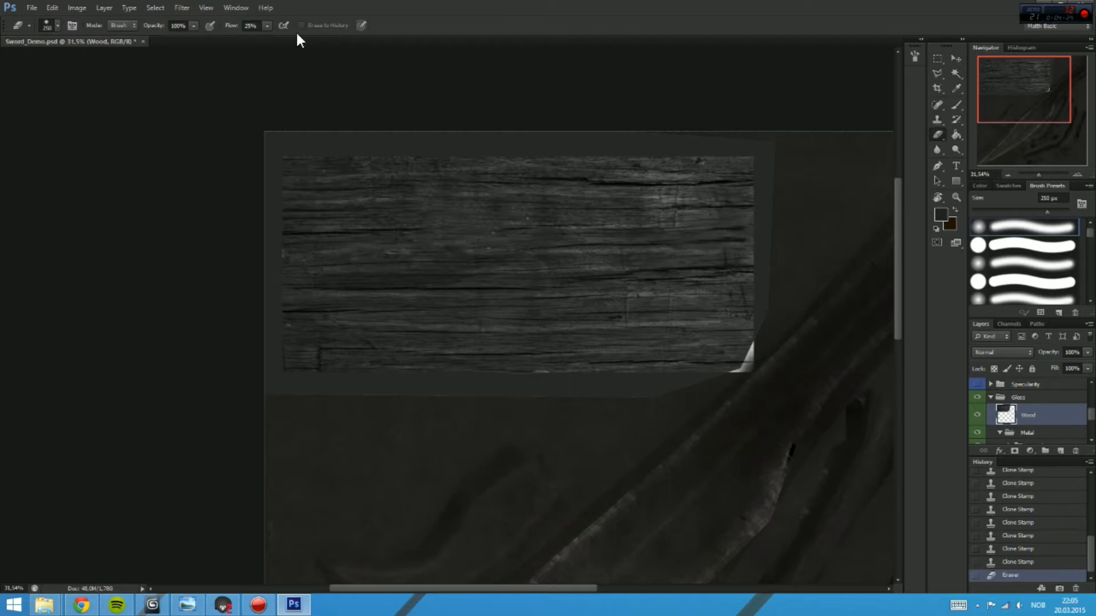
drag(767, 397, 678, 310)
Step: In the Gloss group's Metal subgroup, hide Layer 1 copy 5 and Layer 1 copy 3 of the Overlays group, then collapse it
scroll(1050, 418, down, 2)
click(1037, 410)
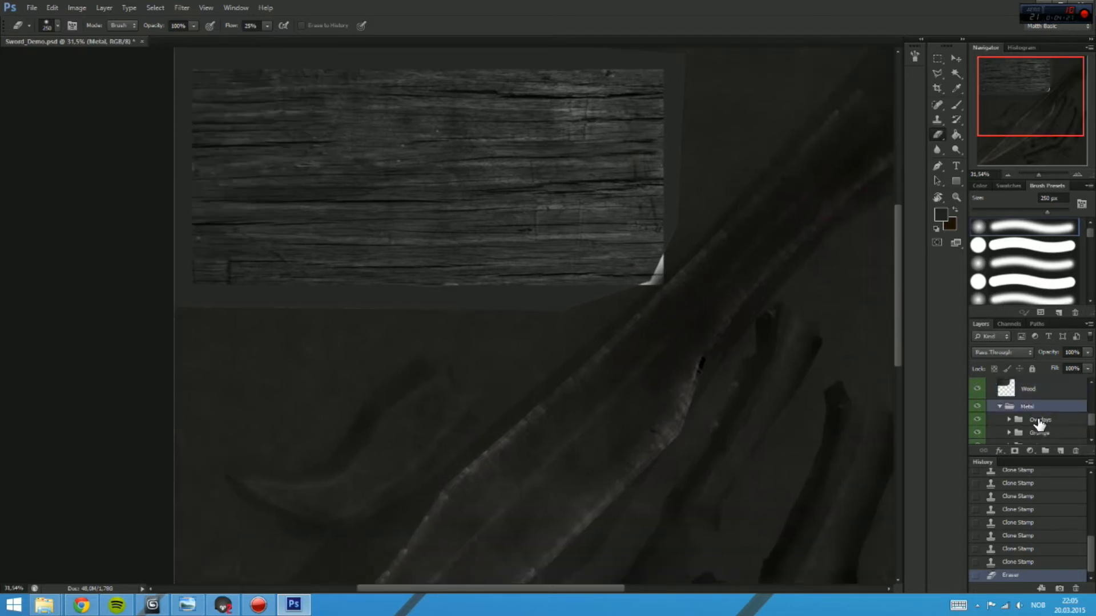
click(1039, 421)
scroll(1027, 426, down, 2)
click(1009, 394)
scroll(1040, 417, down, 1)
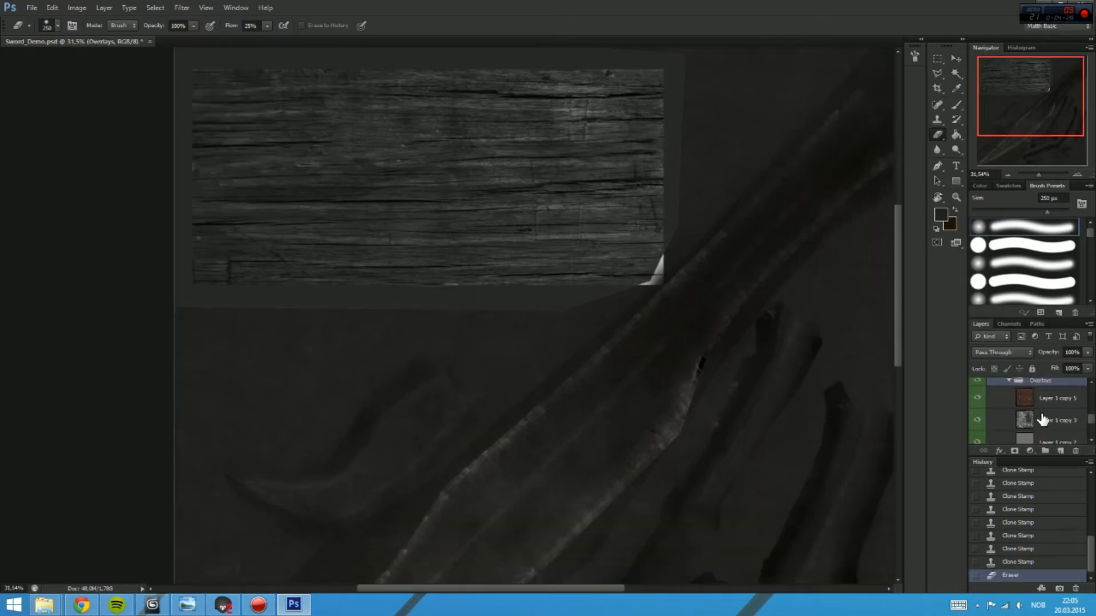
click(1040, 419)
click(980, 419)
click(980, 399)
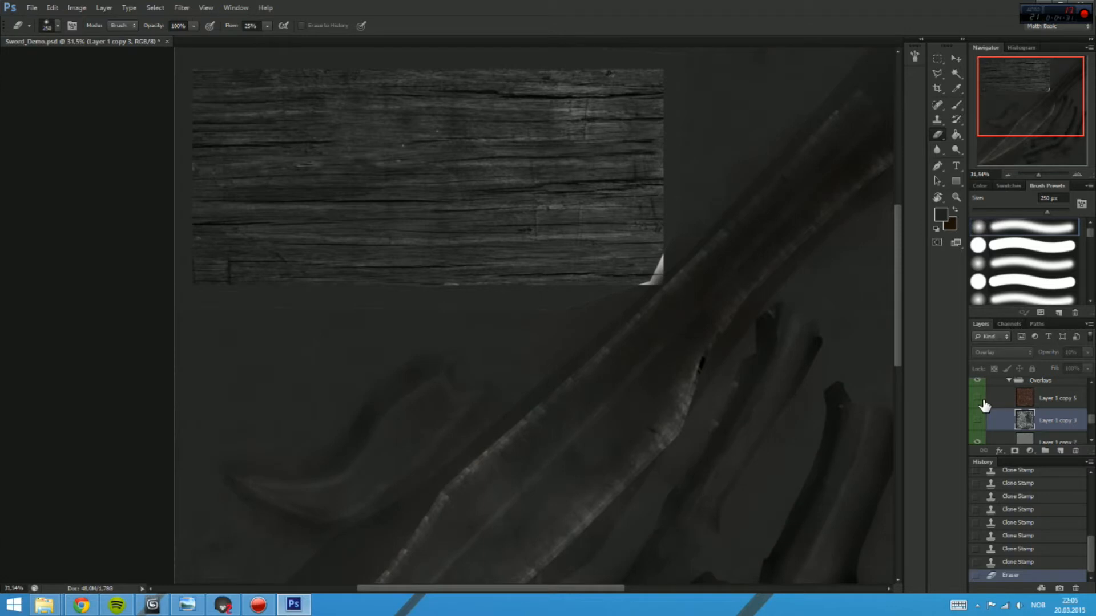
click(1008, 380)
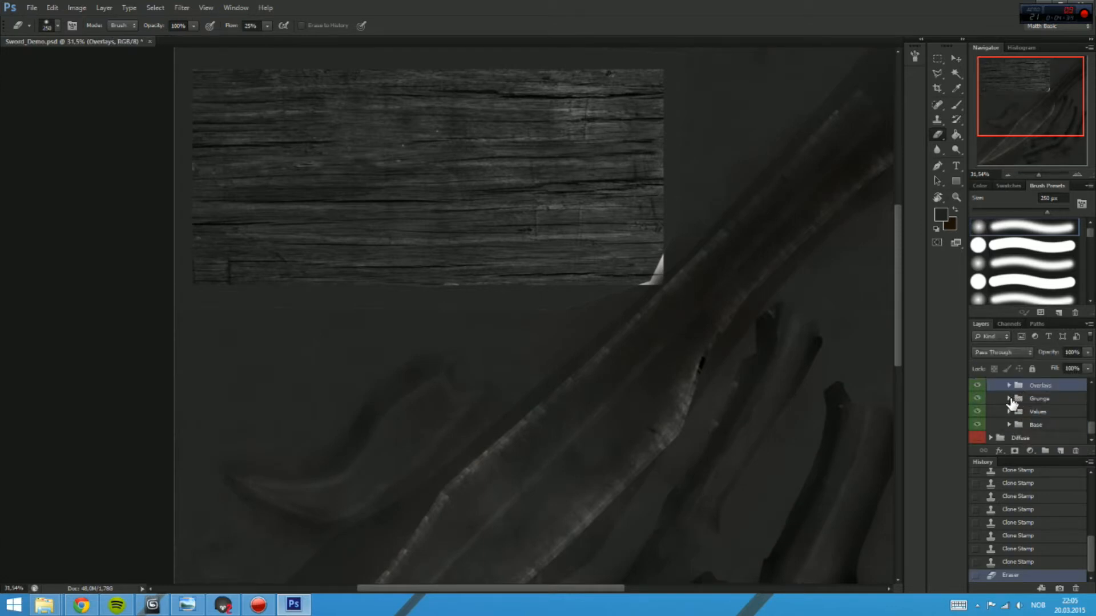
Step: In the Metal subgroup's Grunge group, hide Grunge 1 and Grunge 2 and set the ES_Grunge layer's opacity to 25%
click(1009, 399)
scroll(996, 403, down, 2)
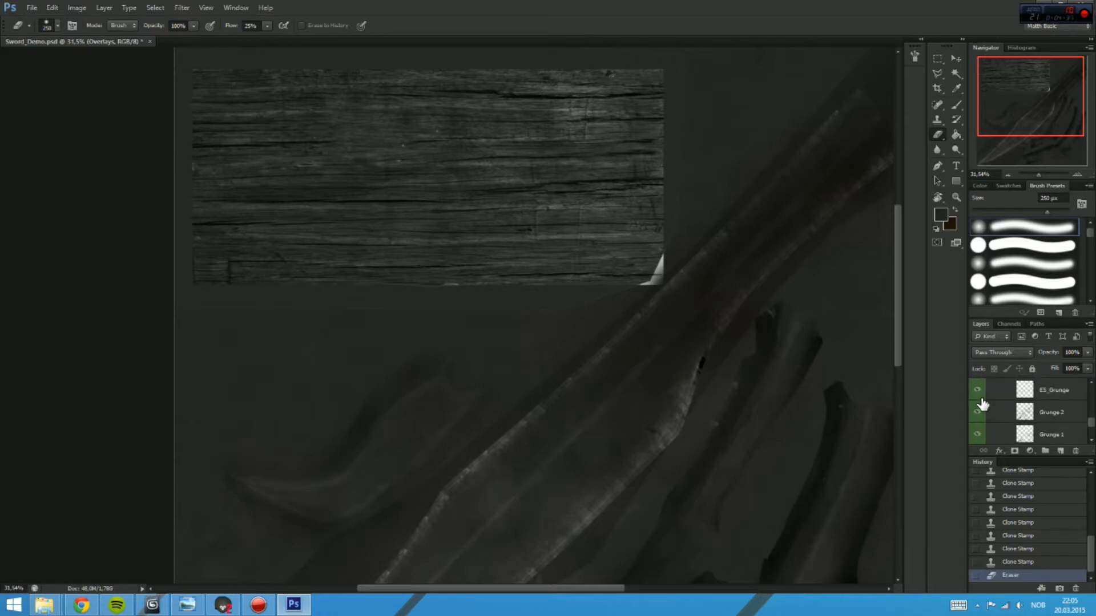
scroll(984, 431, up, 1)
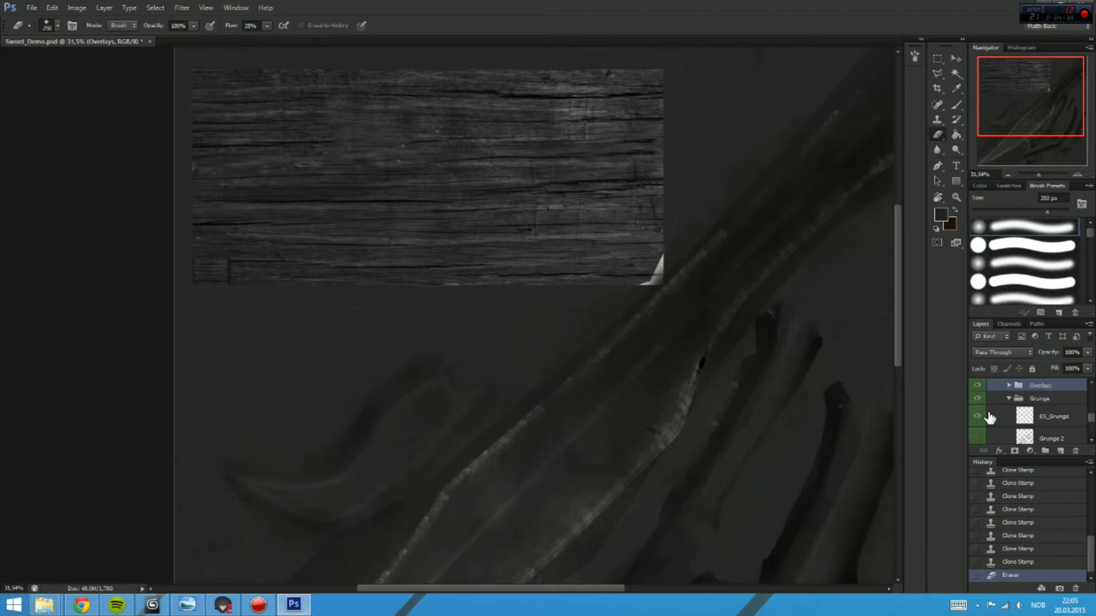
click(1005, 412)
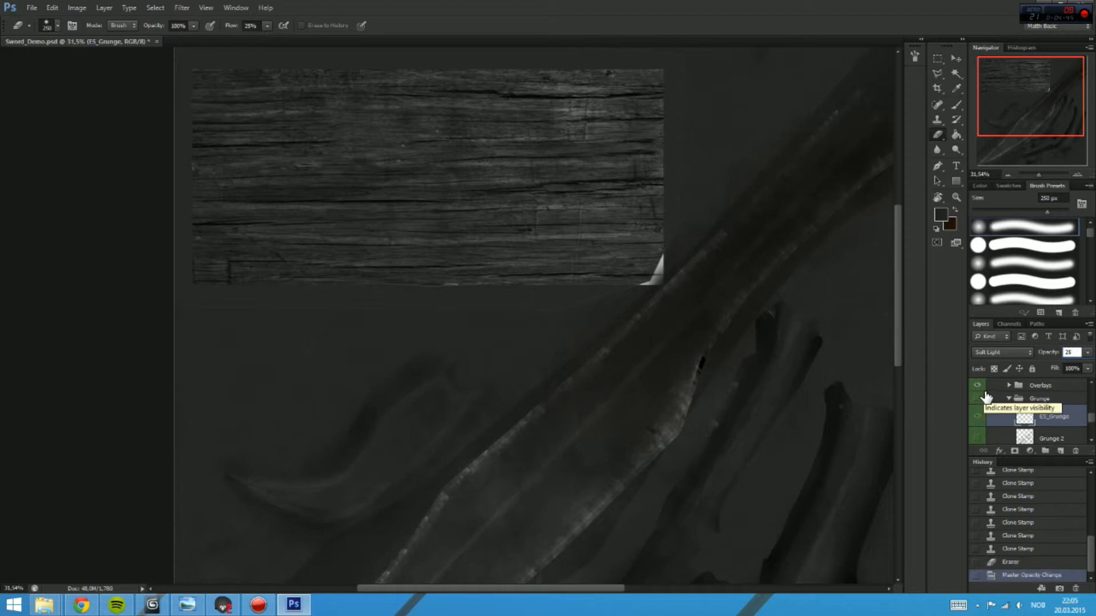
scroll(1031, 393, down, 3)
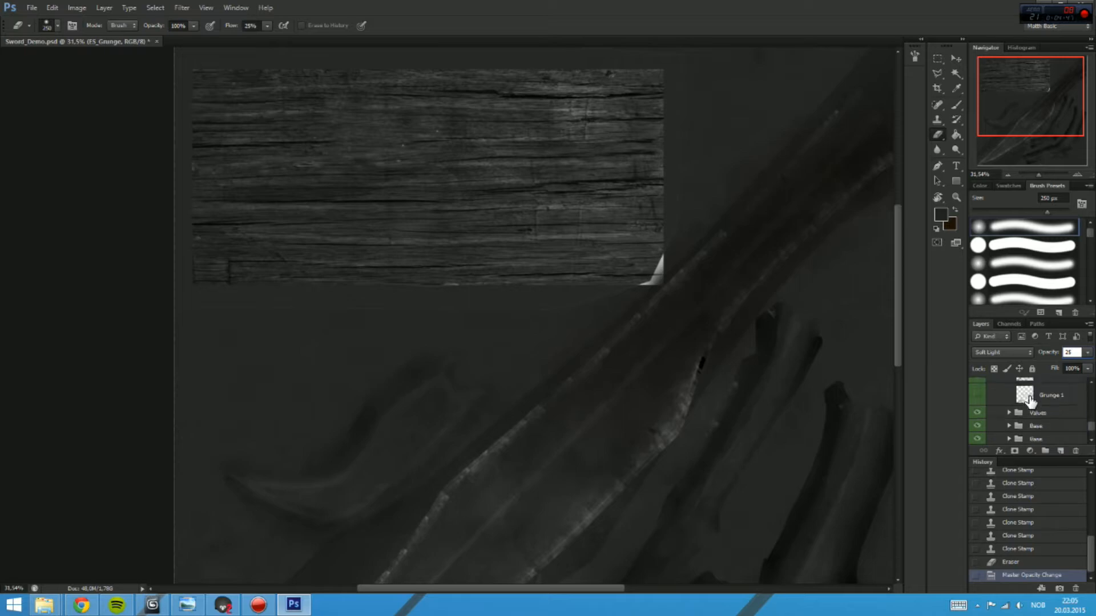
Step: In the Metal subgroup's Values group, hide the rust gradient, CVar and VVar layers
click(1009, 412)
scroll(1027, 408, down, 1)
click(1049, 406)
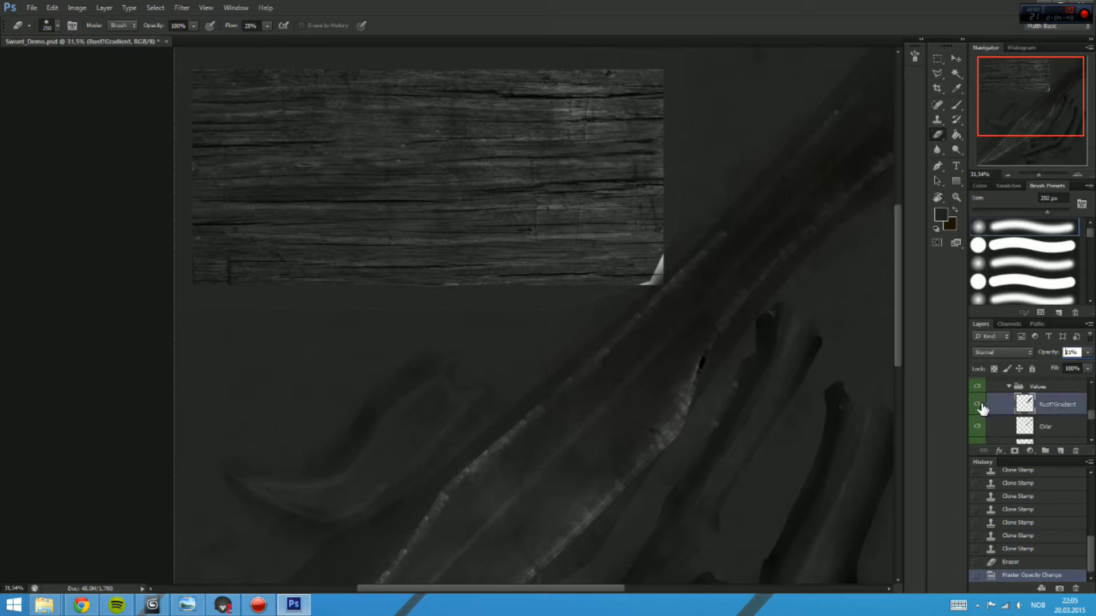
click(1041, 426)
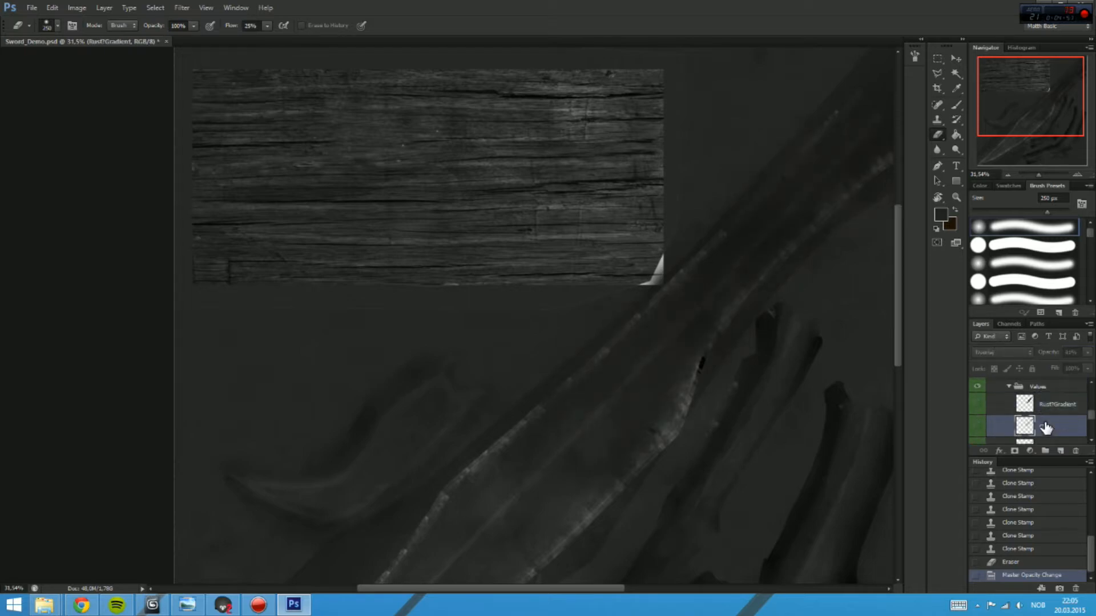
scroll(977, 409, down, 2)
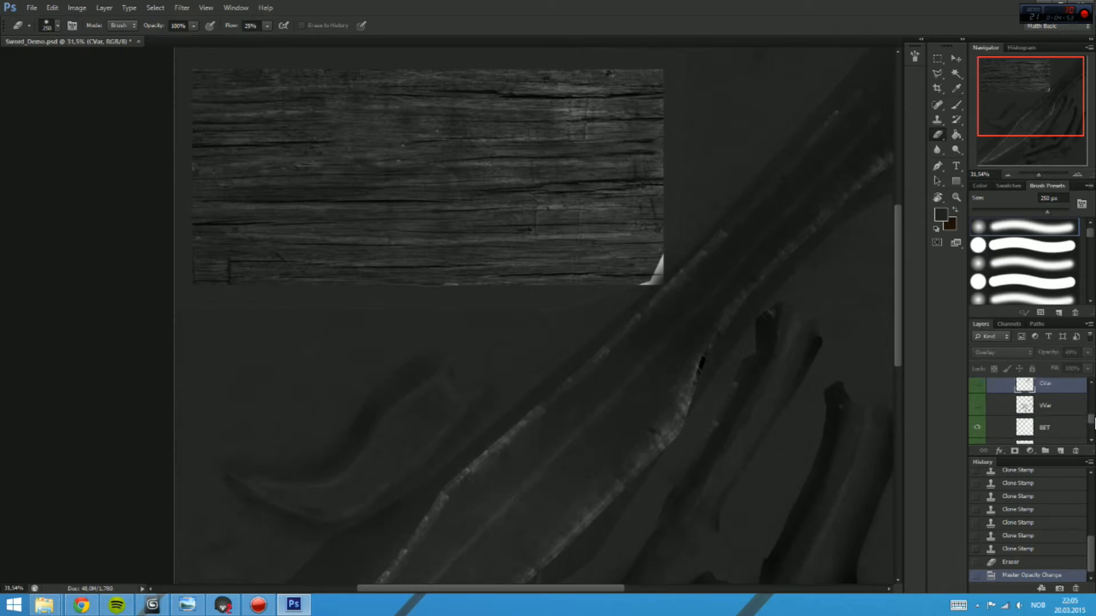
Step: Hide the ET layer in the Values group and set the BET layer's opacity to 10%
scroll(1087, 427, down, 2)
click(1017, 418)
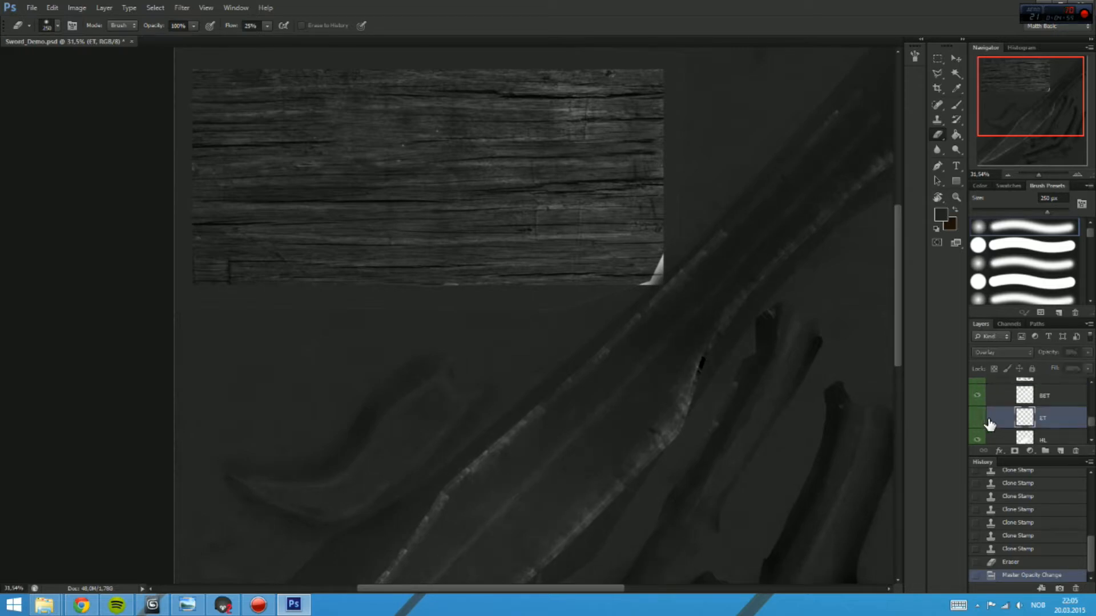
click(1055, 398)
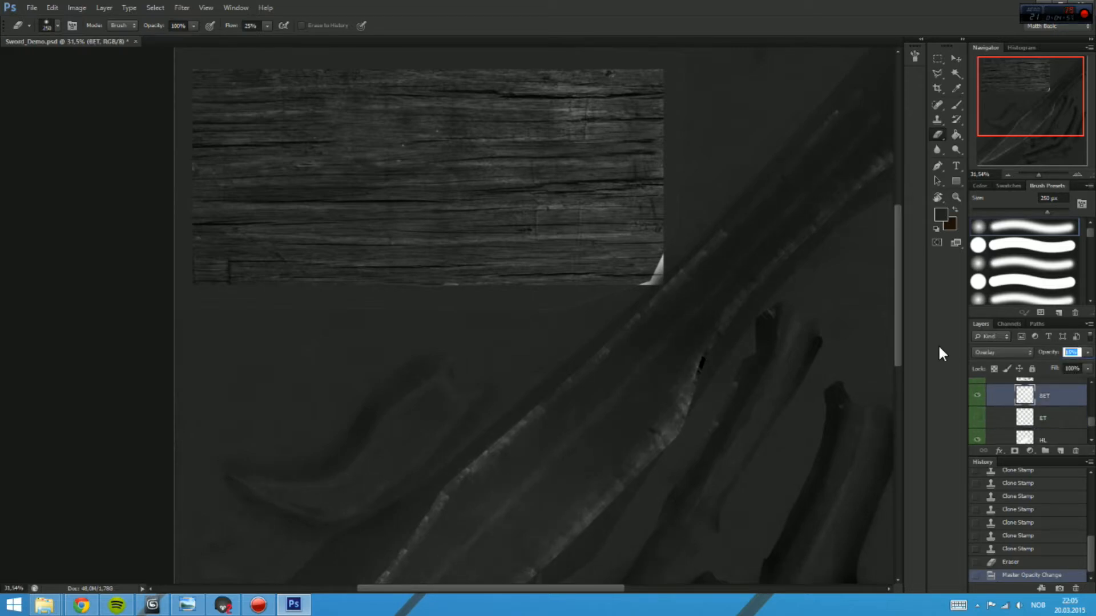
text(10)
drag(1091, 426, 1091, 431)
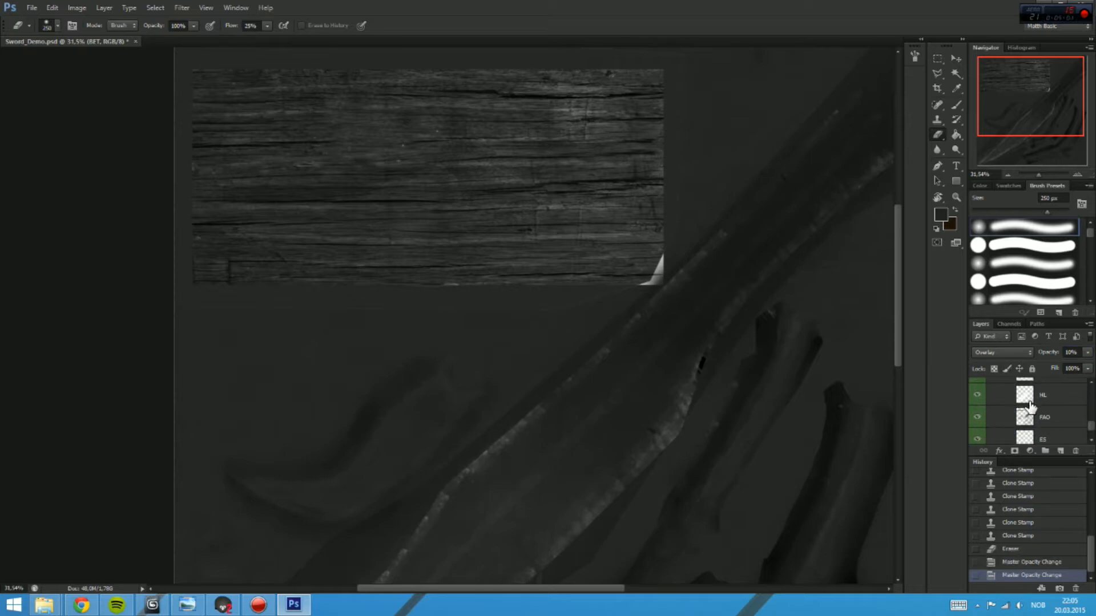
Step: Hide the HL and FAO layers in the Values group
click(1030, 400)
click(978, 397)
click(978, 417)
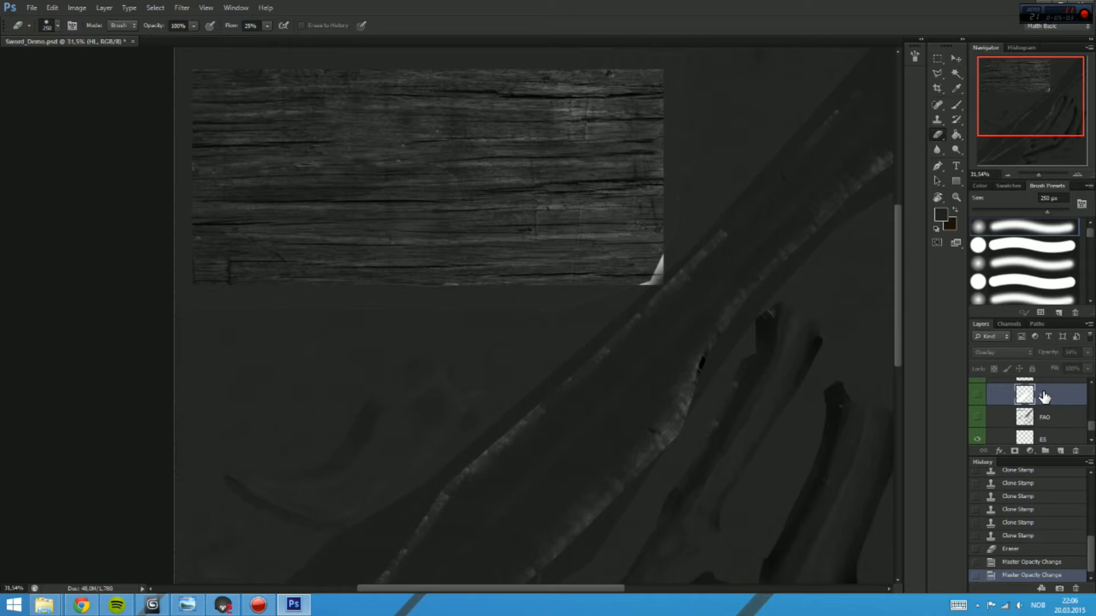
click(1060, 420)
Step: Set the opacity of the ES layer in the Values group to 25%
drag(1091, 426, 1091, 430)
click(1029, 412)
click(977, 409)
click(978, 409)
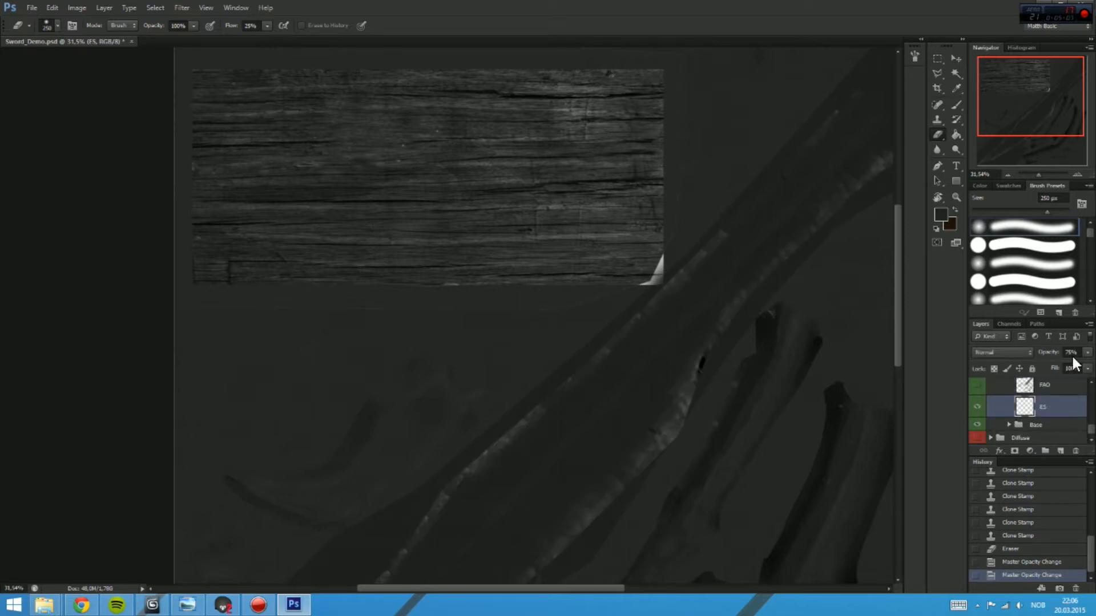
text(25)
key(Return)
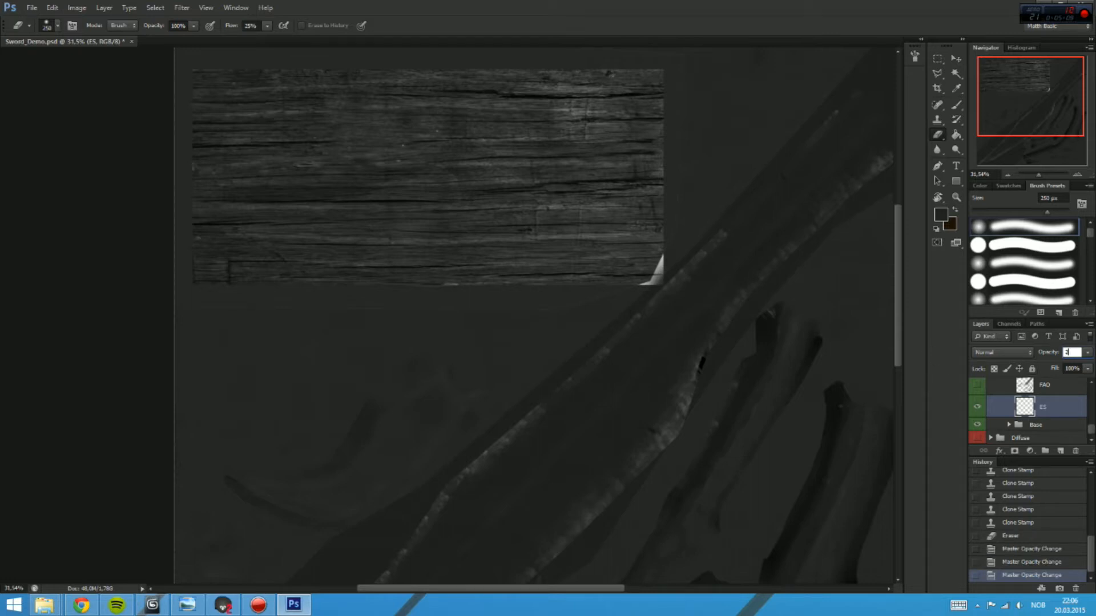
Step: Raise the opacity of Layer 1 copy 7 in the Metal subgroup's Overlays group
scroll(1050, 414, down, 3)
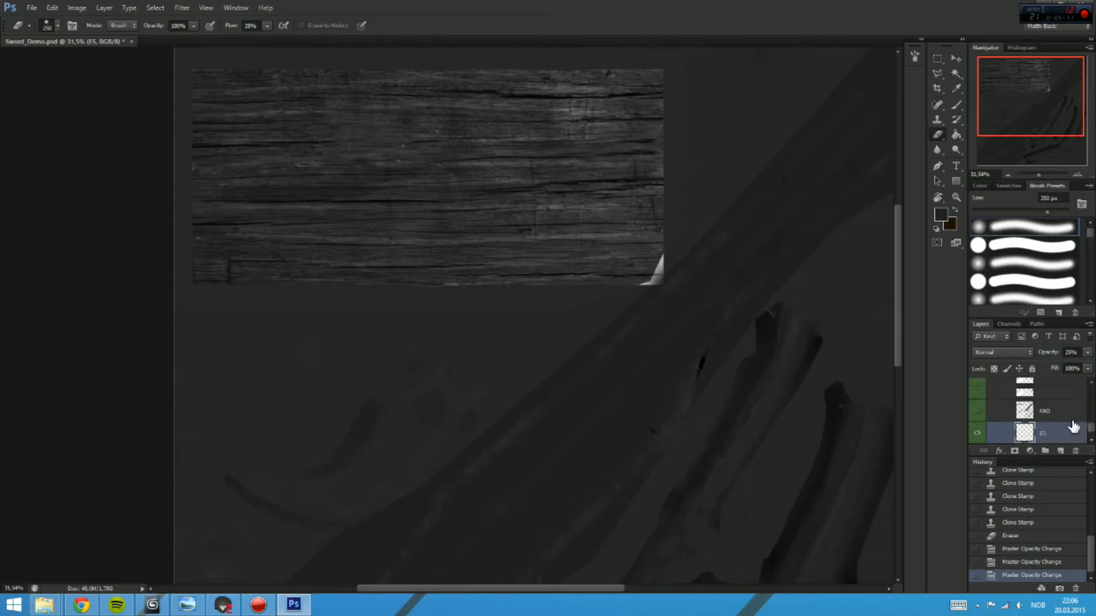
scroll(1050, 423, up, 3)
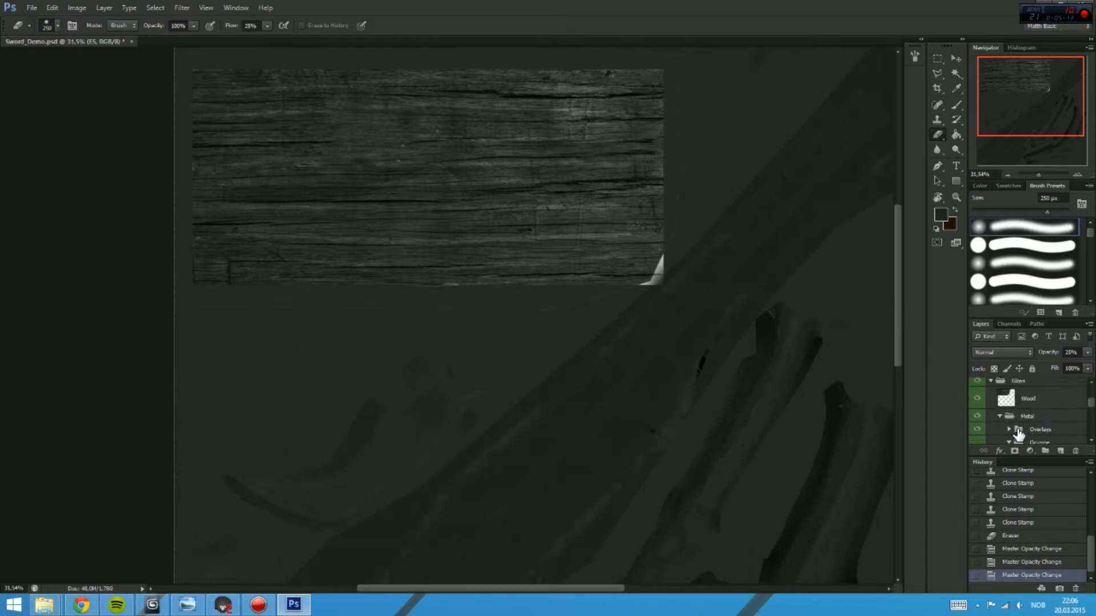
click(1047, 437)
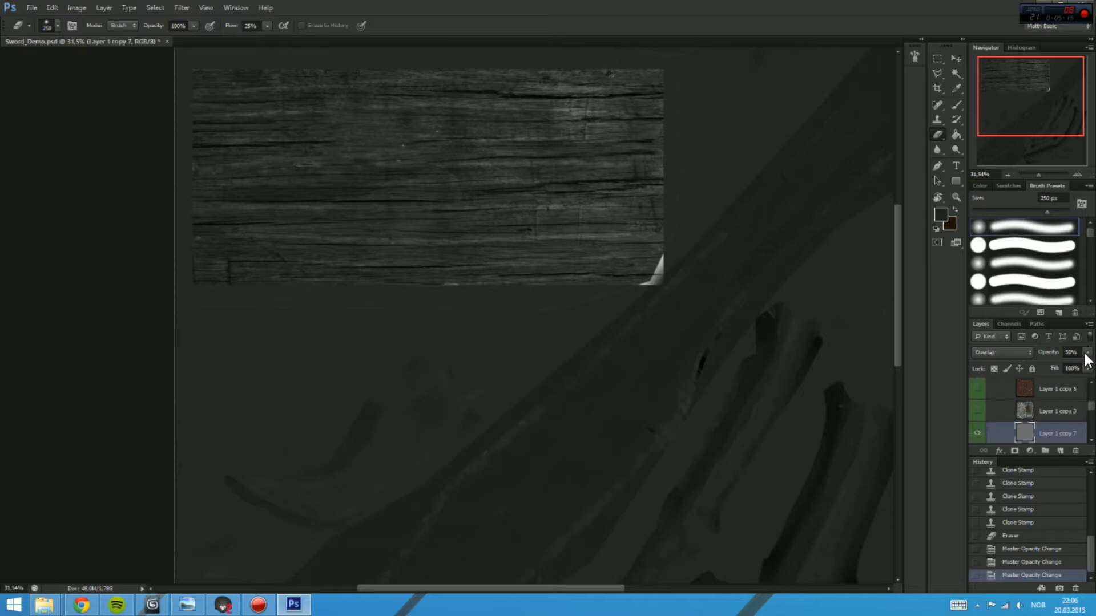
drag(1076, 370, 1083, 369)
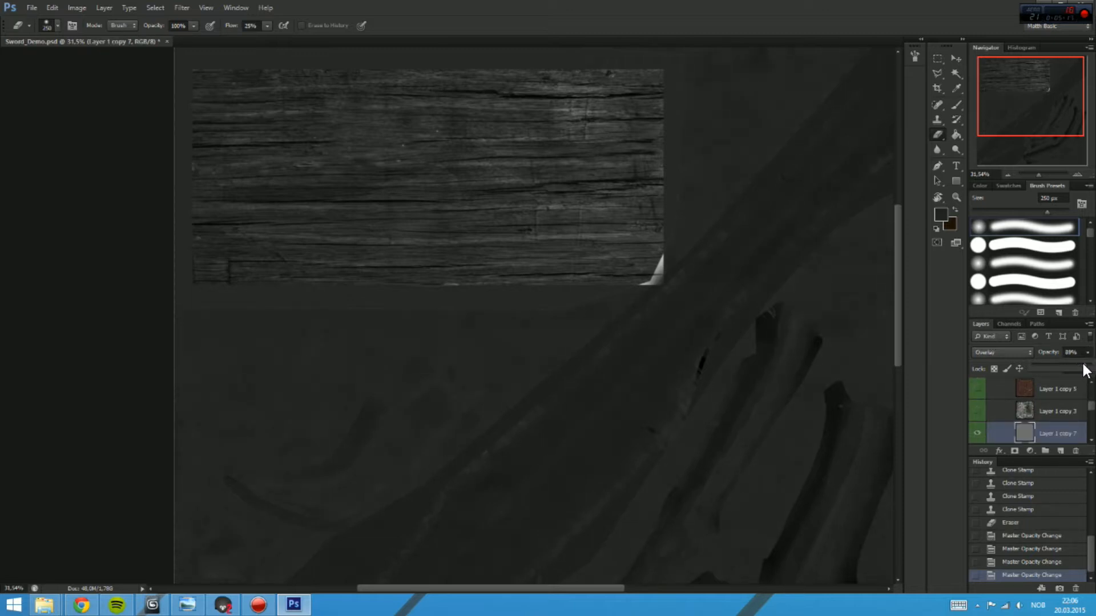
Step: Try merging the Metal group into a single layer, and undo the merge
scroll(1040, 435, up, 2)
right_click(1035, 402)
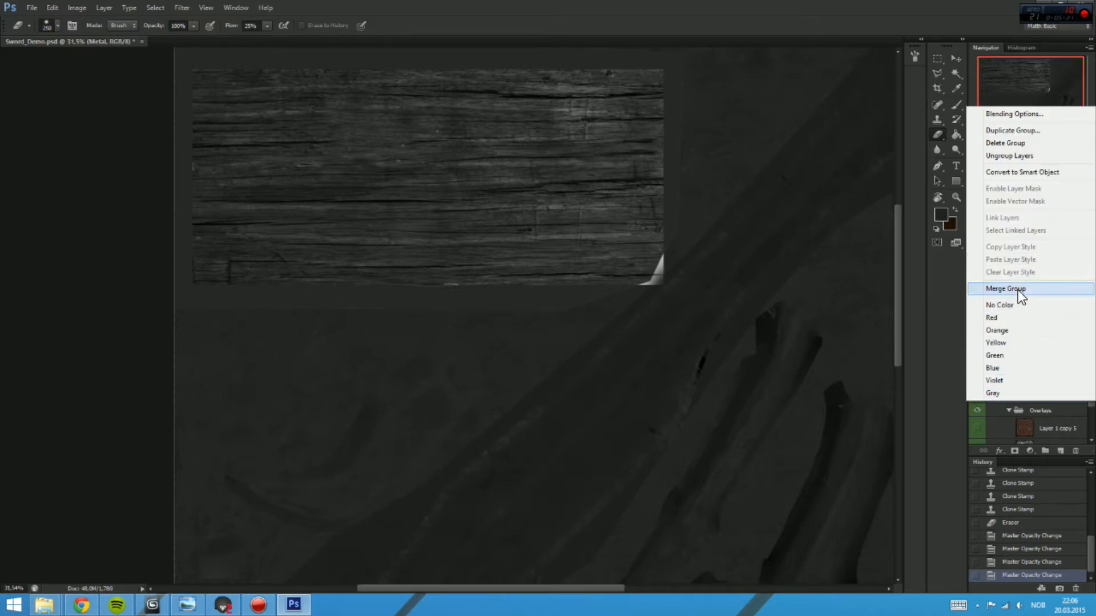
click(1019, 289)
scroll(697, 350, down, 5)
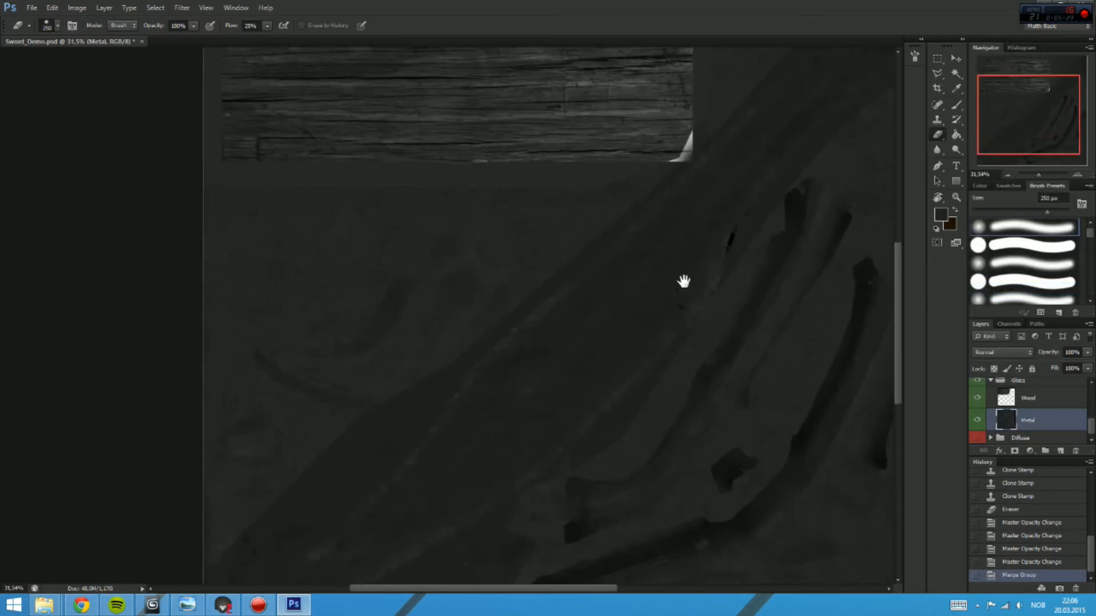
key(ctrl+z)
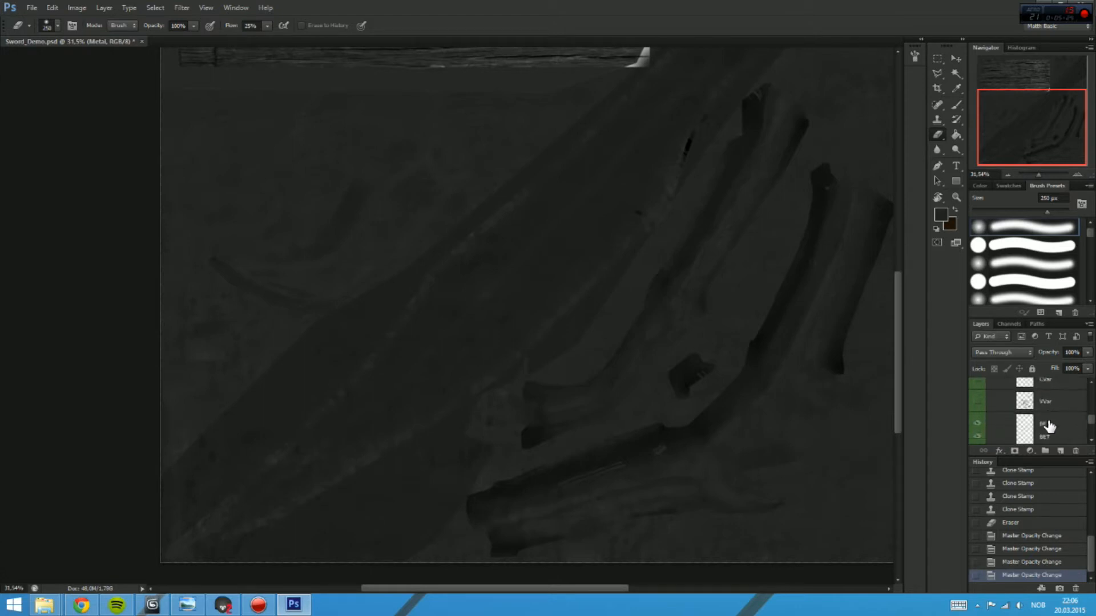
Step: Hide Layer 2 in the Metal subgroup's Base group and merge the Metal group into a single layer
click(1009, 425)
click(1021, 406)
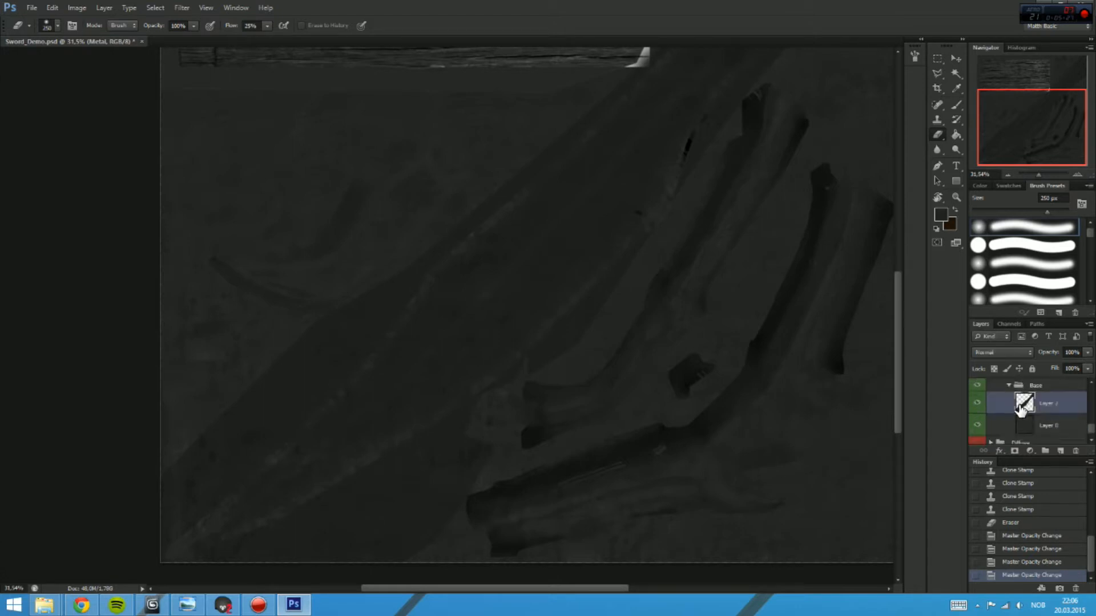
scroll(993, 411, up, 5)
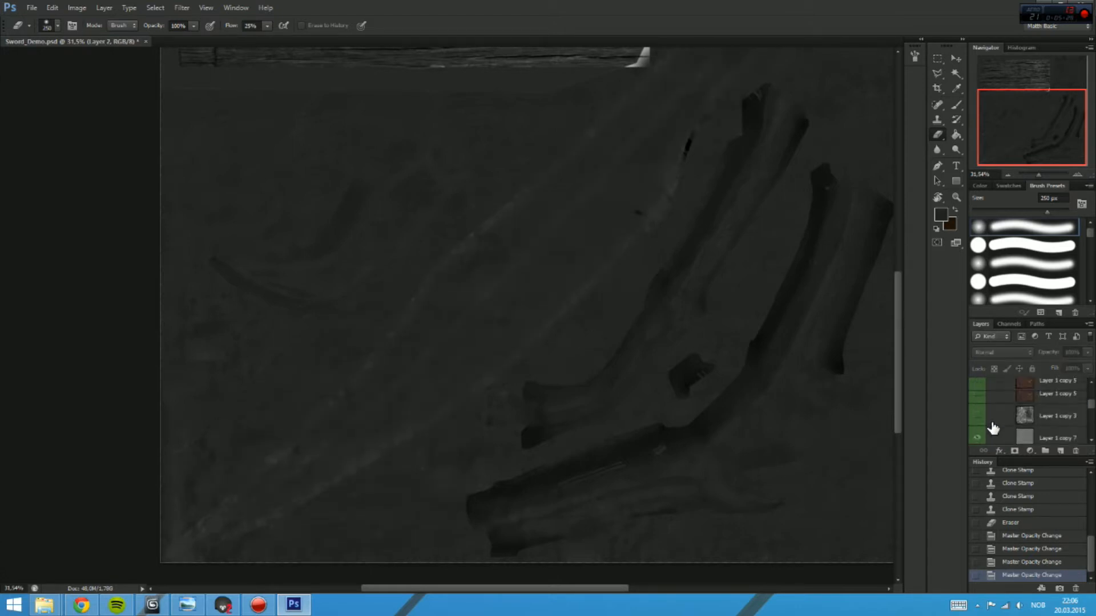
click(1016, 424)
right_click(1017, 421)
click(1015, 310)
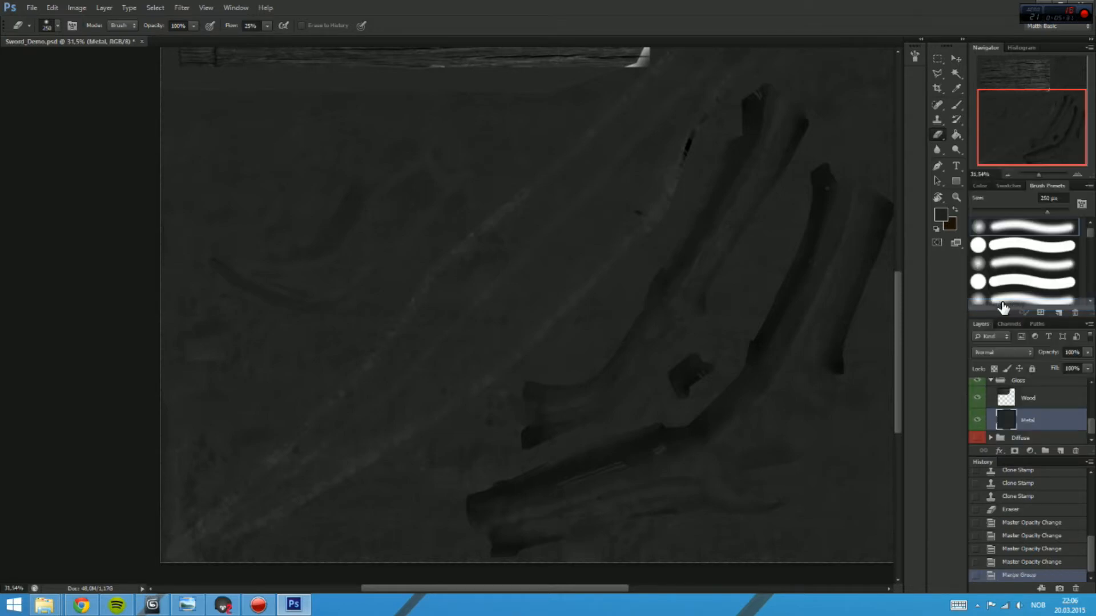
Step: Apply a Hue/Saturation adjustment to the merged Metal layer
key(ctrl+u)
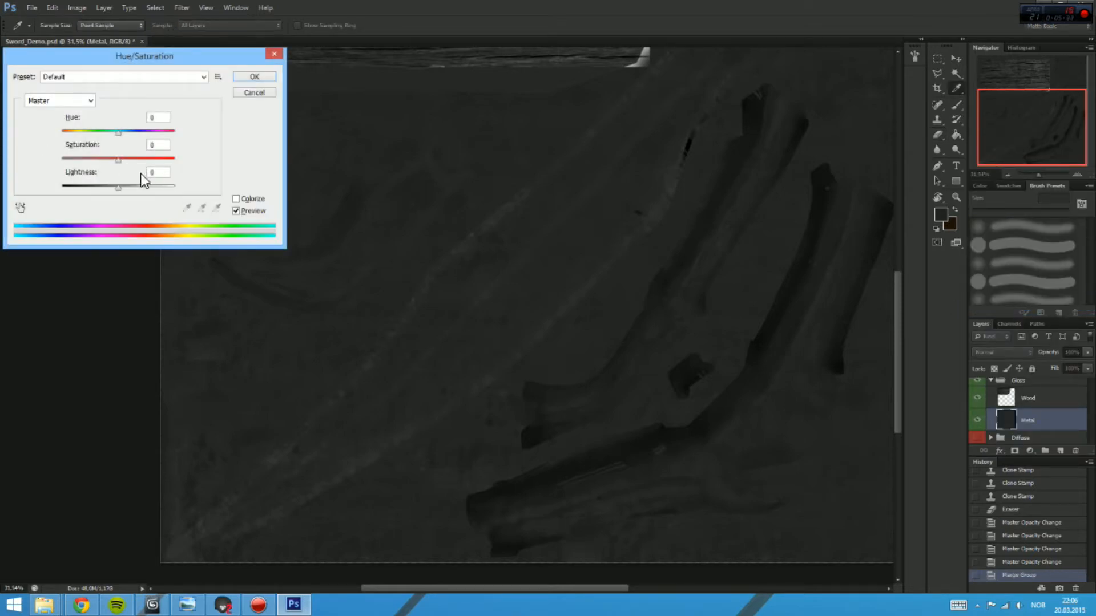
click(238, 78)
key(e)
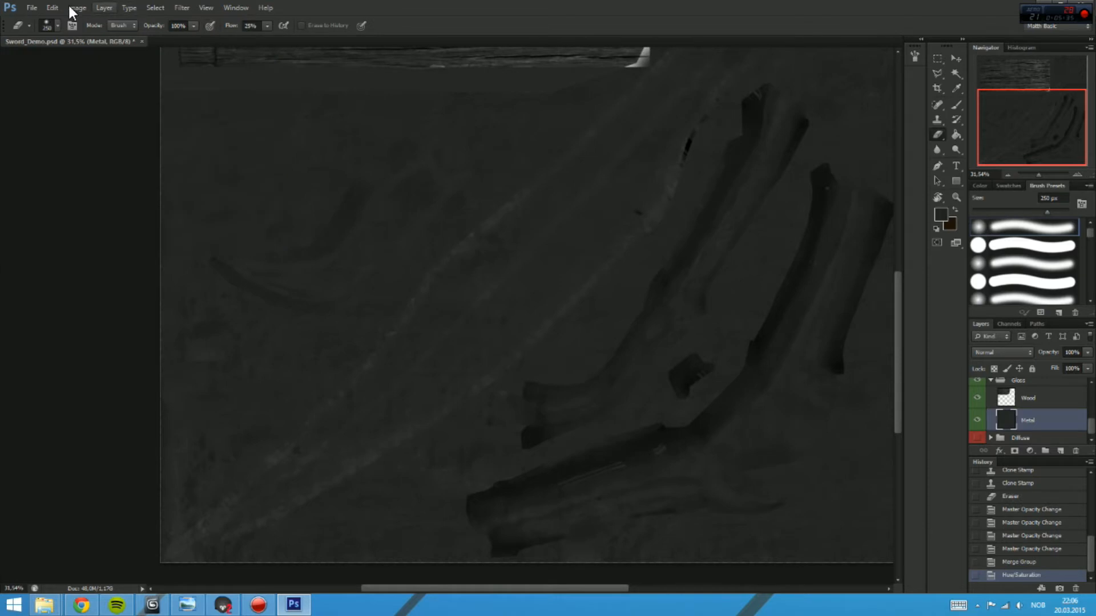
Step: Apply a Brightness/Contrast adjustment to the Metal layer with contrast 100 and moderately raised brightness
click(77, 7)
mouse_move(109, 37)
click(201, 36)
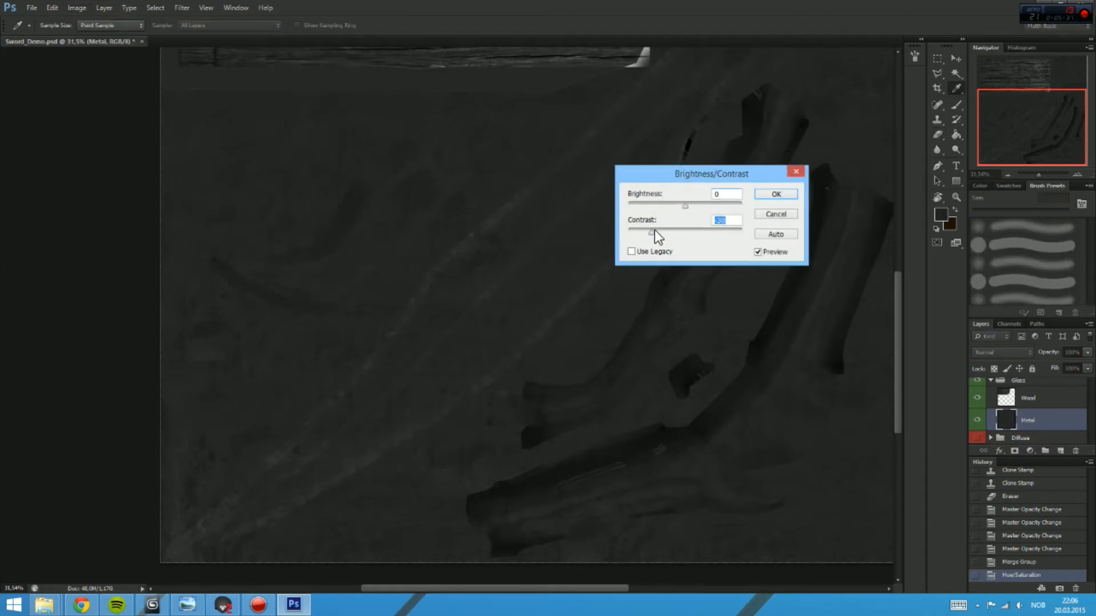
drag(665, 232, 742, 232)
drag(685, 204, 714, 201)
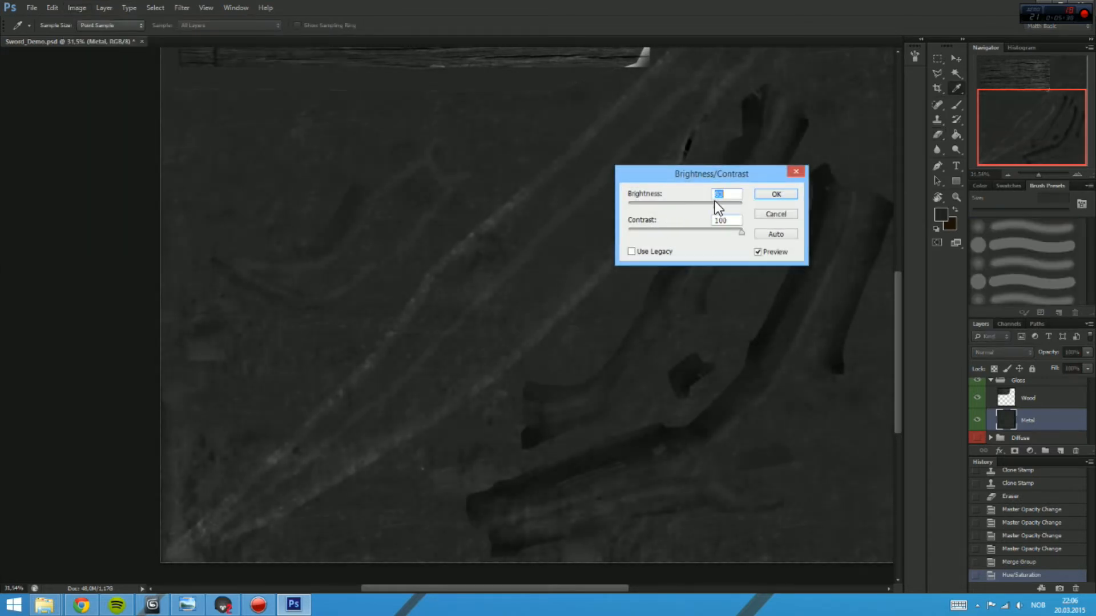
click(770, 196)
Step: Apply a second Brightness/Contrast adjustment to the Metal layer with contrast 100 and strongly raised brightness
click(77, 8)
mouse_move(94, 34)
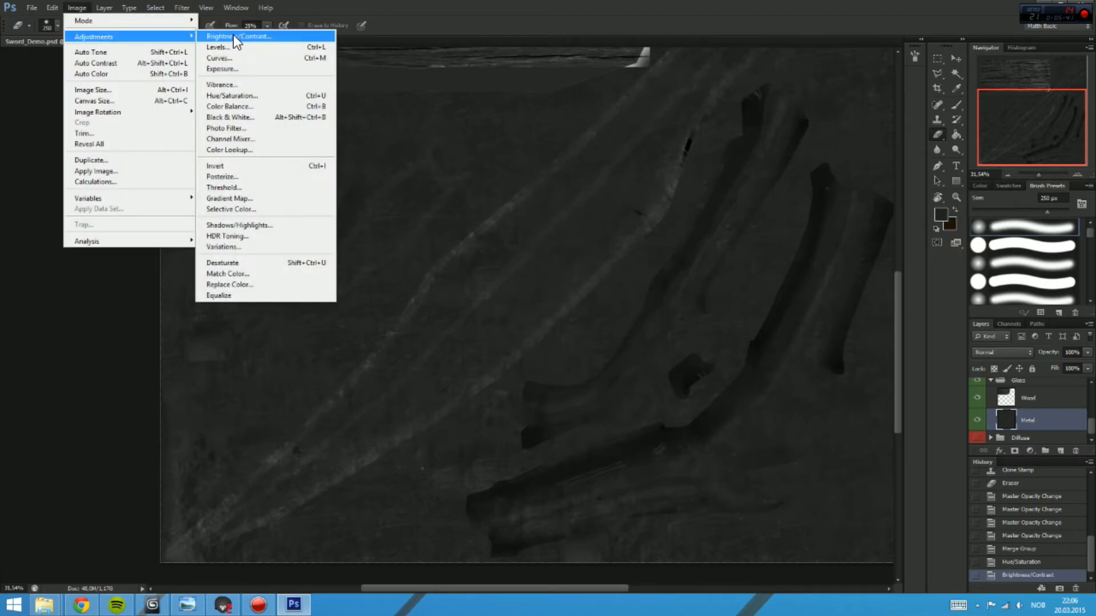
click(217, 35)
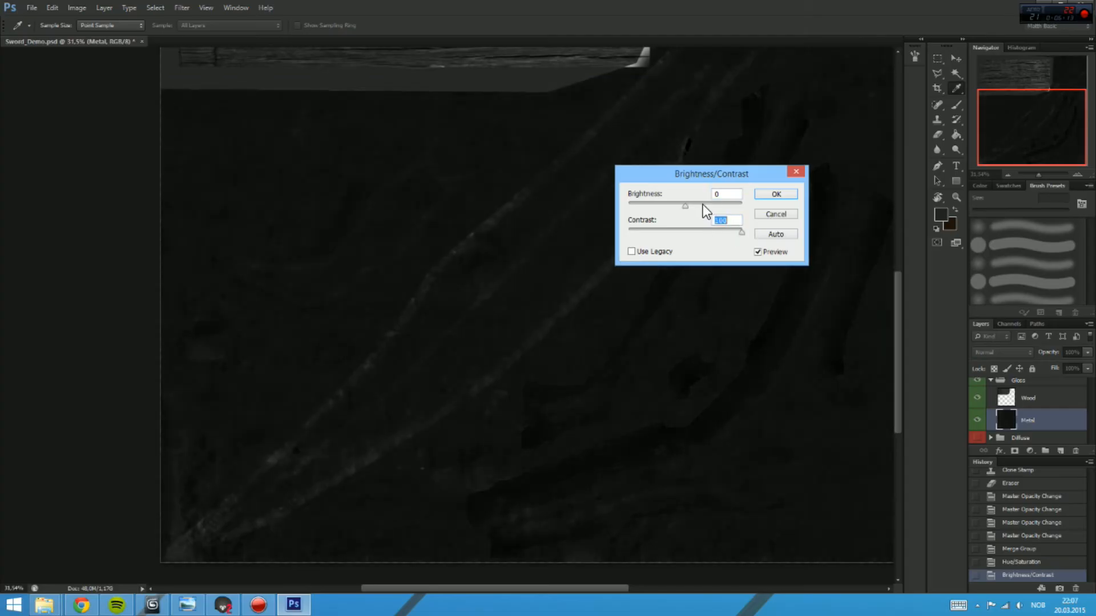
drag(703, 205, 728, 204)
key(Return)
key(e)
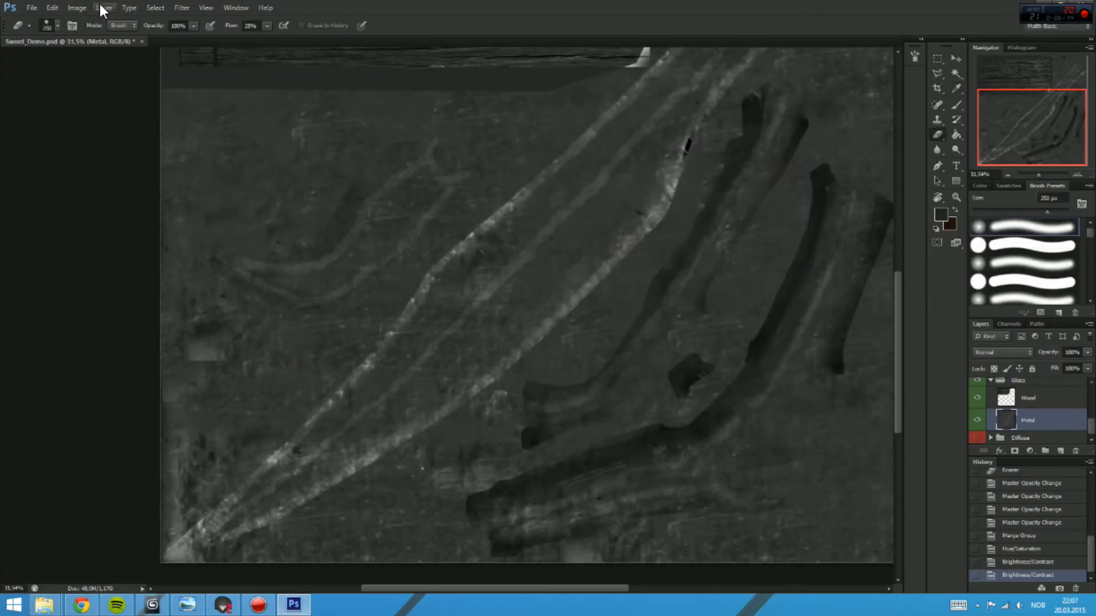
Step: Raise the Metal layer's brightness and contrast with a third Brightness/Contrast adjustment
click(76, 7)
mouse_move(117, 37)
click(220, 36)
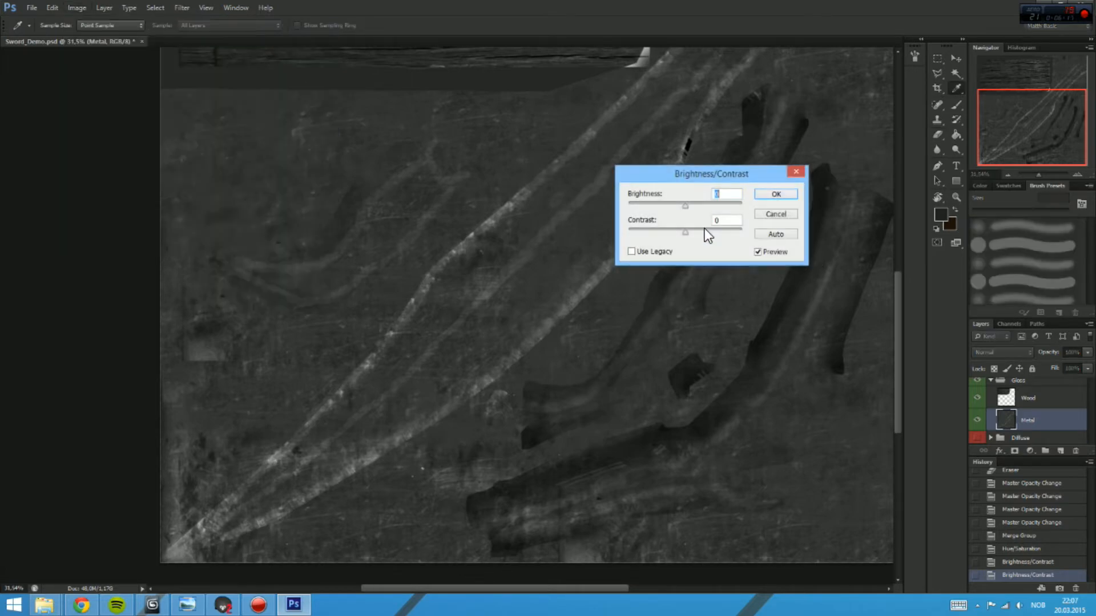
drag(685, 231, 710, 205)
click(775, 194)
key(e)
Step: Apply a fourth Brightness/Contrast adjustment to the Metal layer, setting contrast to 84 and raising the brightness
click(104, 7)
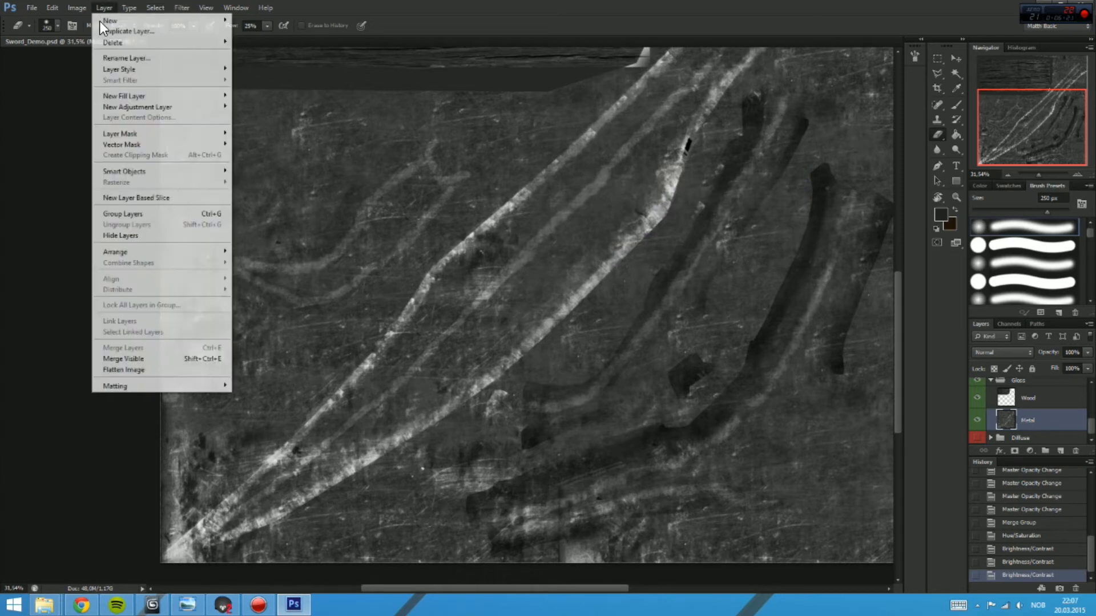
mouse_move(76, 8)
mouse_move(97, 34)
click(251, 36)
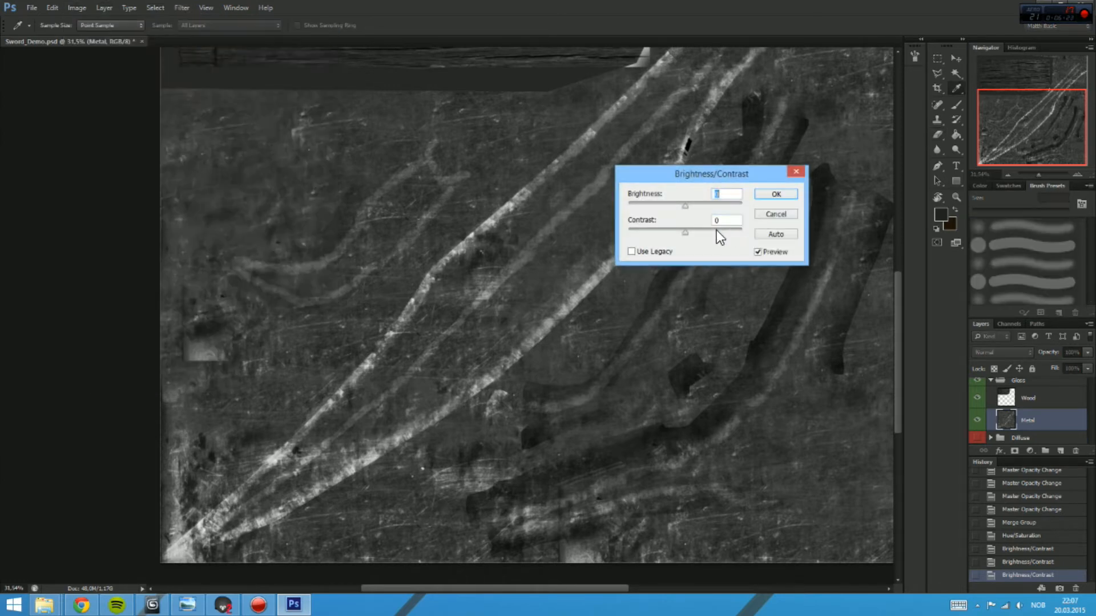
mouse_move(710, 204)
mouse_down()
mouse_move(701, 204)
mouse_move(711, 204)
mouse_up()
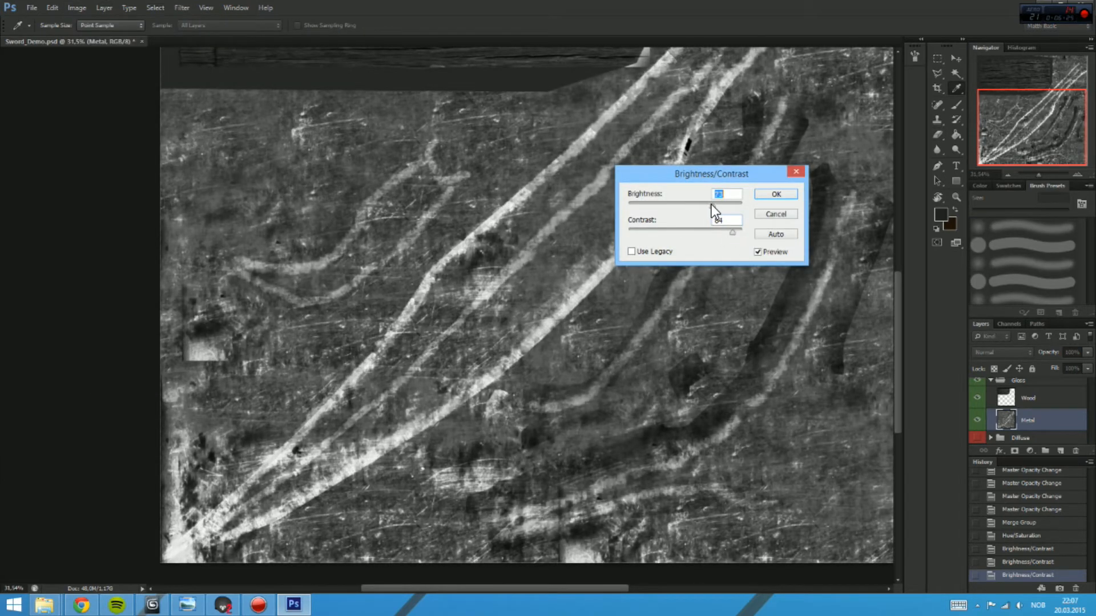
click(793, 197)
Step: Save a Targa copy of the gloss texture as Sword_Demo_Gloss in the Tutorial Metal folder, accepting the Targa options
drag(657, 165, 651, 302)
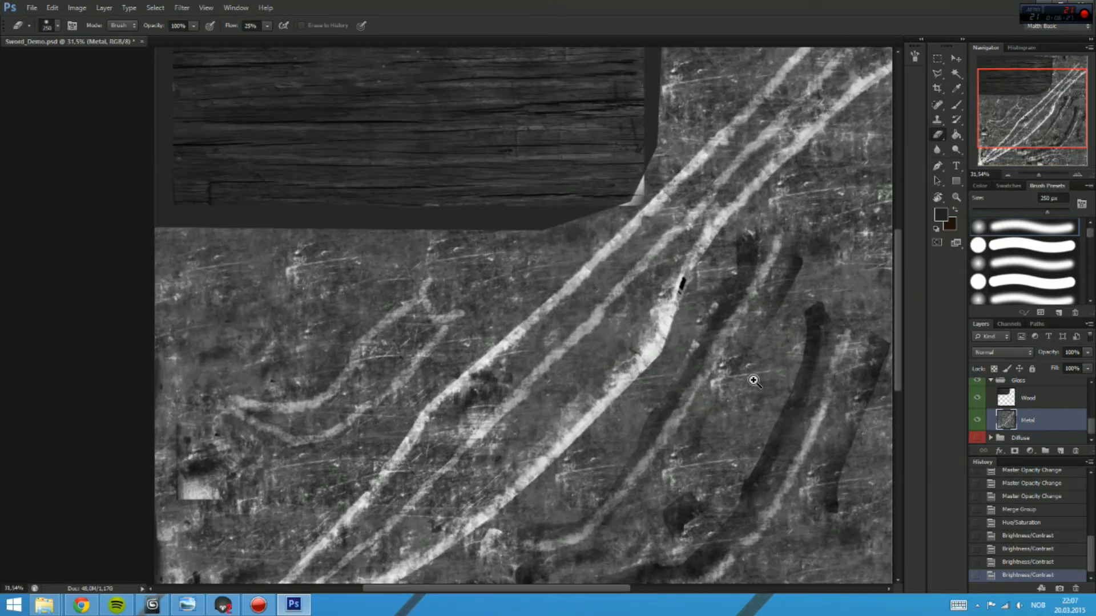
drag(753, 380, 717, 374)
click(33, 2)
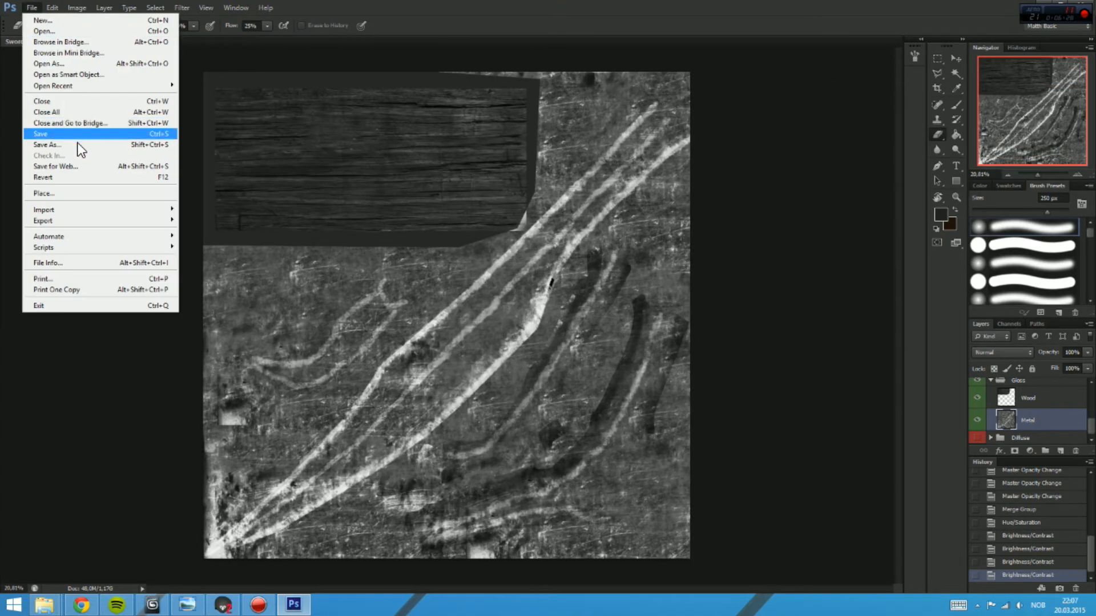
click(78, 145)
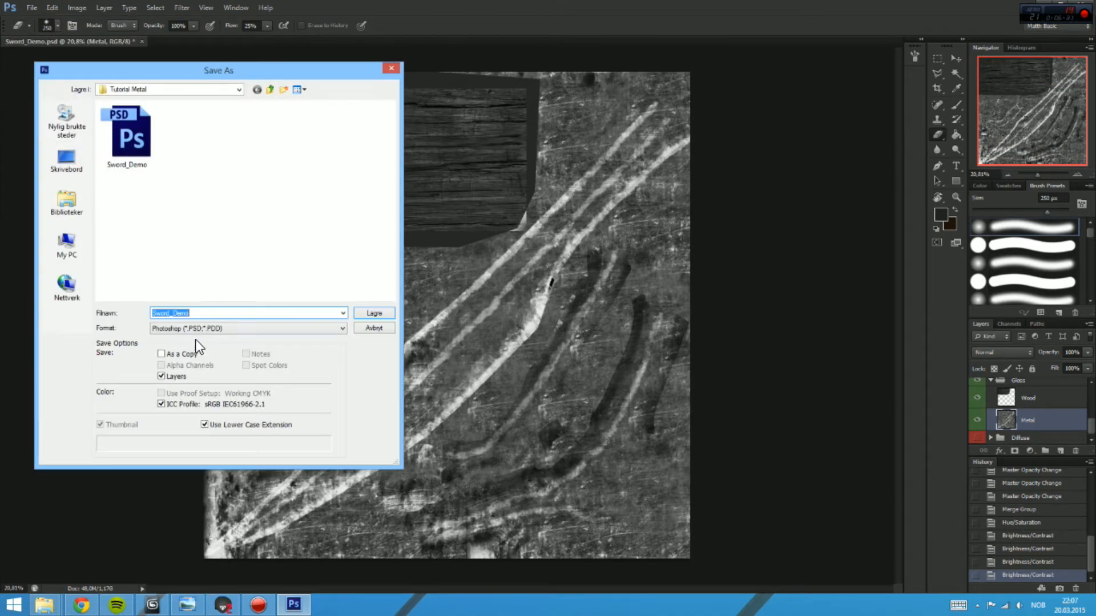
click(229, 329)
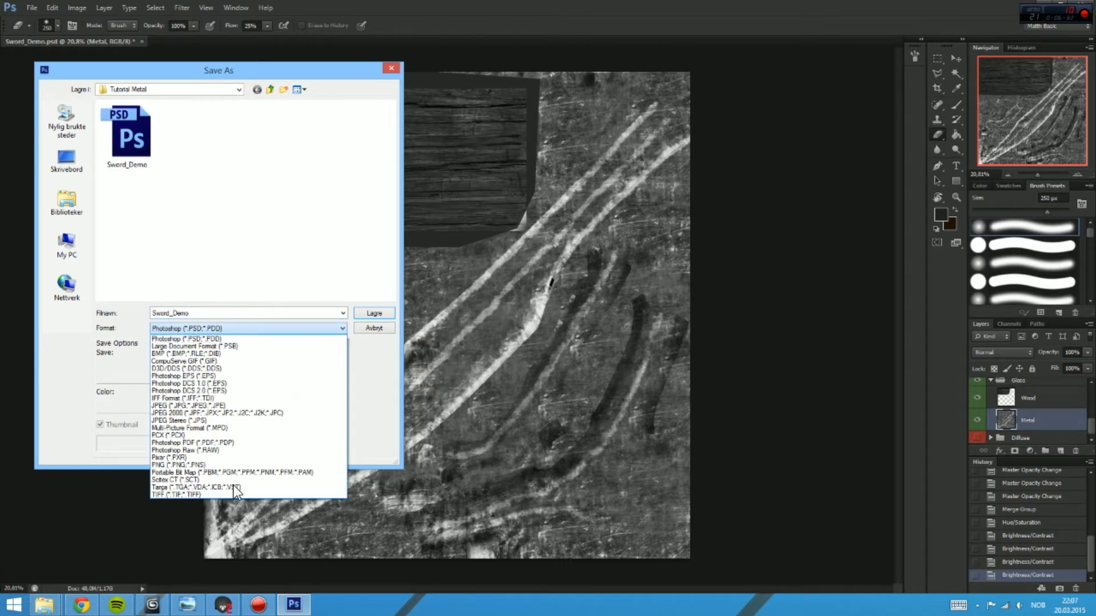
click(227, 487)
click(203, 163)
click(226, 312)
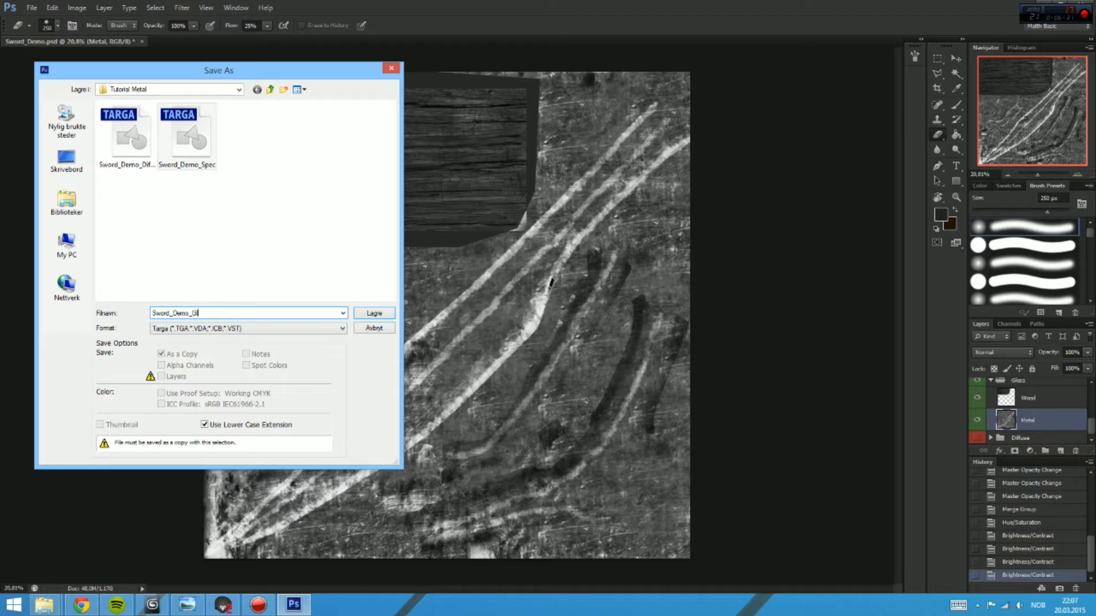
key(Return)
click(580, 196)
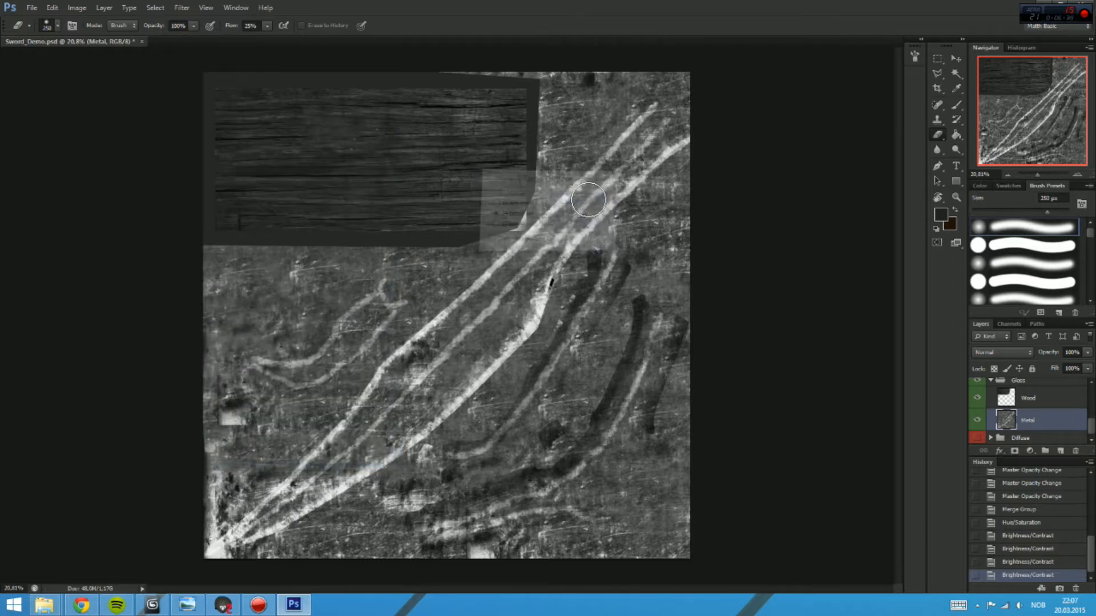
Step: Switch to 3ds Max and examine the textured sword's blade, guard and wooden handle from close up
click(157, 604)
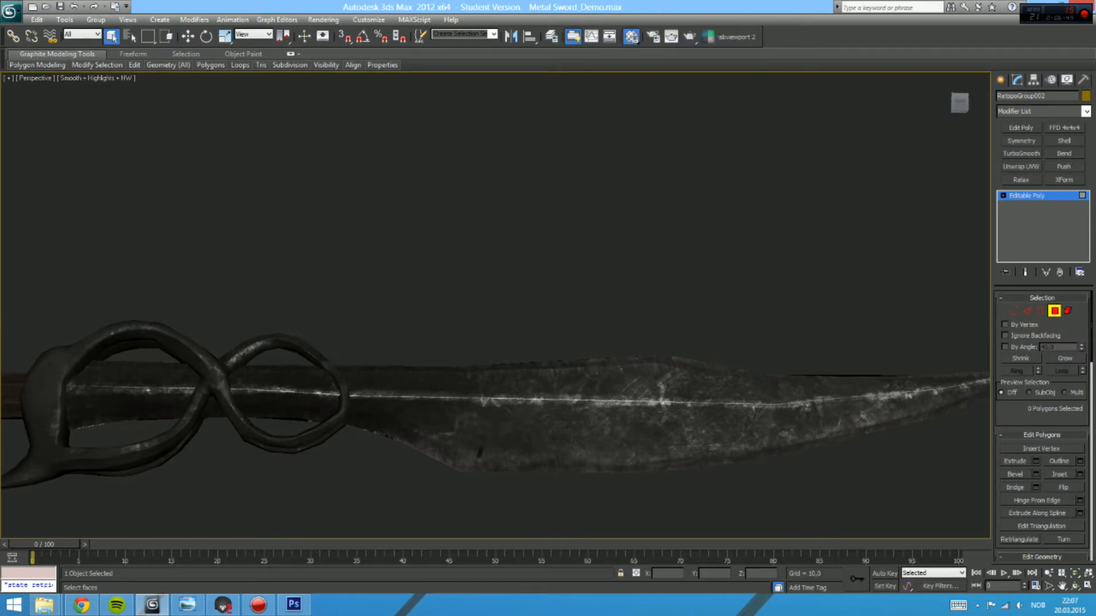
scroll(432, 309, down, 6)
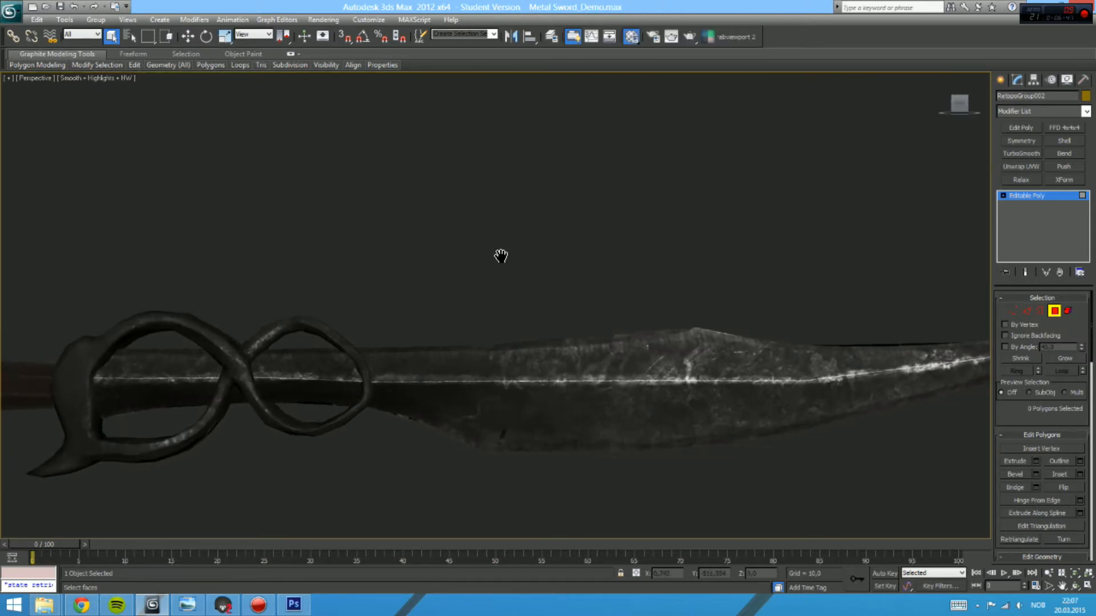
scroll(498, 247, up, 8)
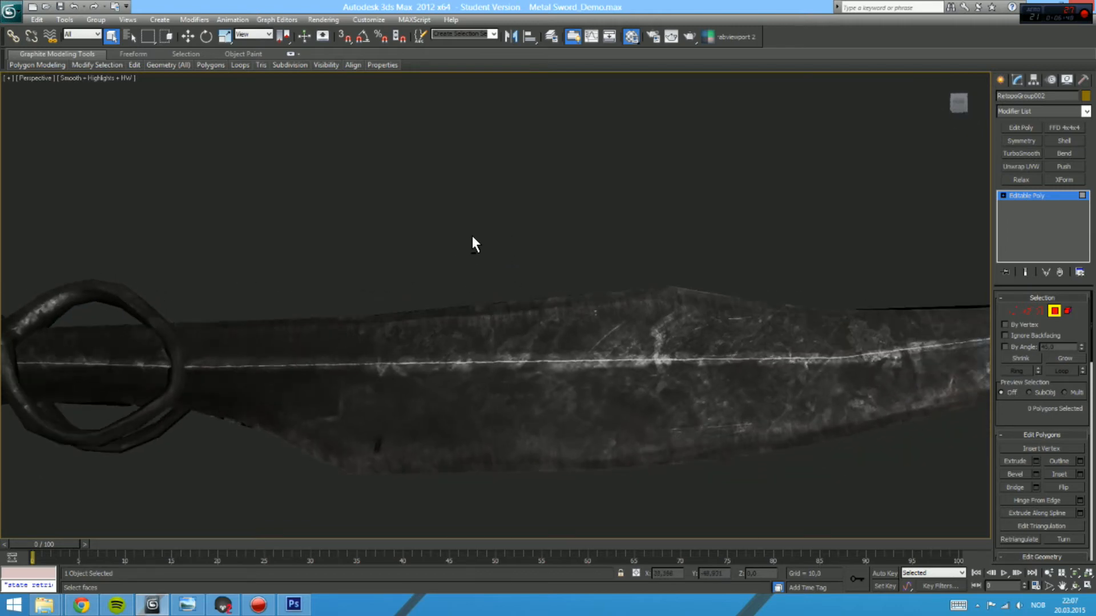
drag(478, 270, 414, 201)
scroll(421, 257, down, 3)
scroll(611, 316, up, 5)
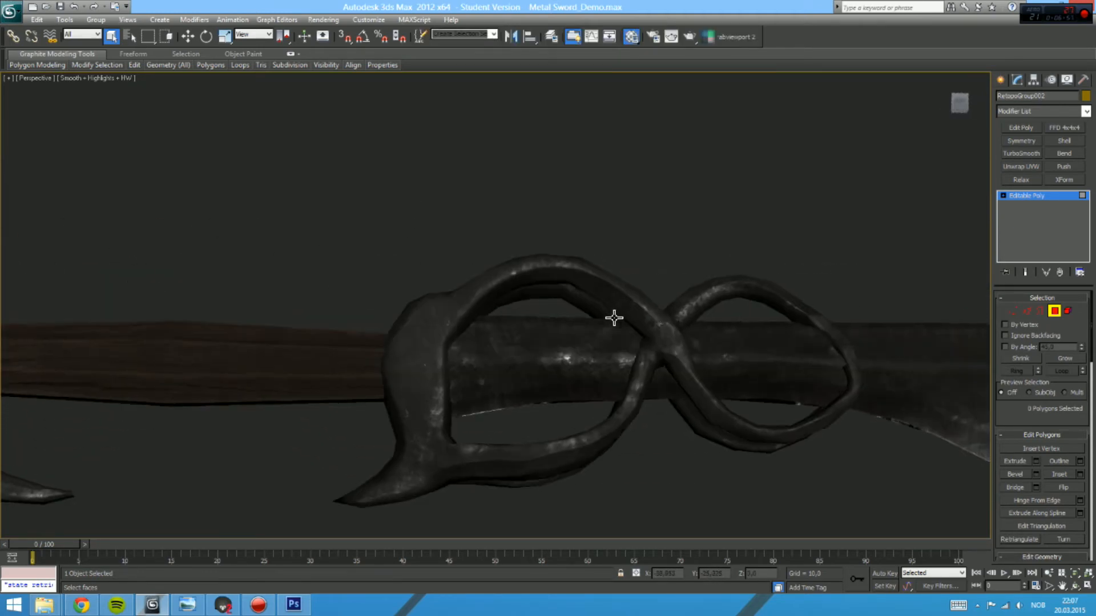
drag(600, 309, 598, 323)
click(296, 369)
drag(296, 369, 540, 358)
scroll(543, 318, up, 4)
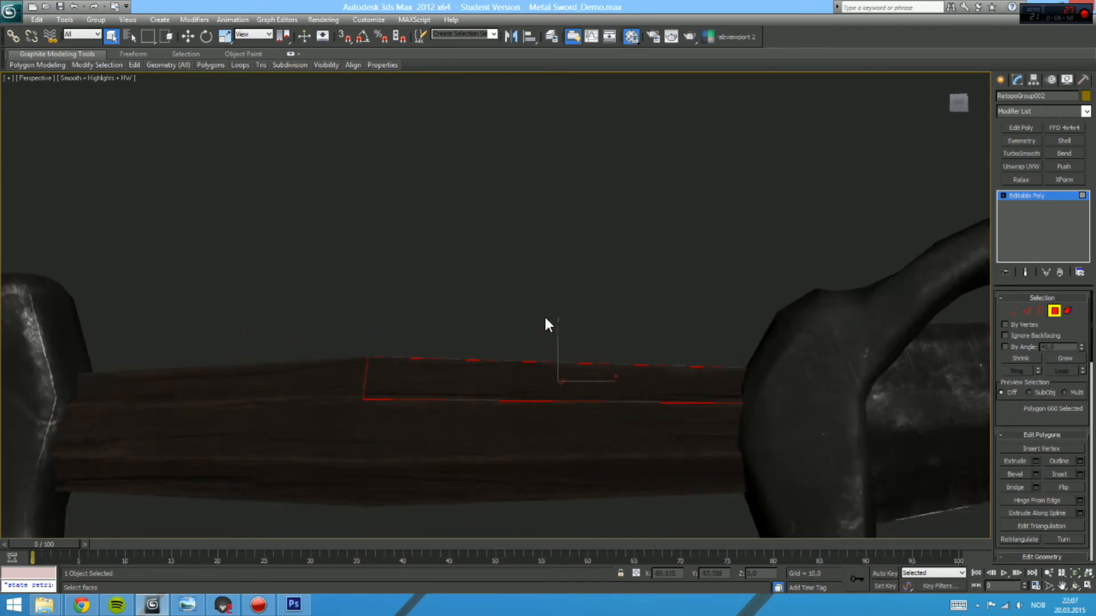
mouse_move(543, 318)
mouse_down()
mouse_move(558, 455)
mouse_move(546, 300)
mouse_up()
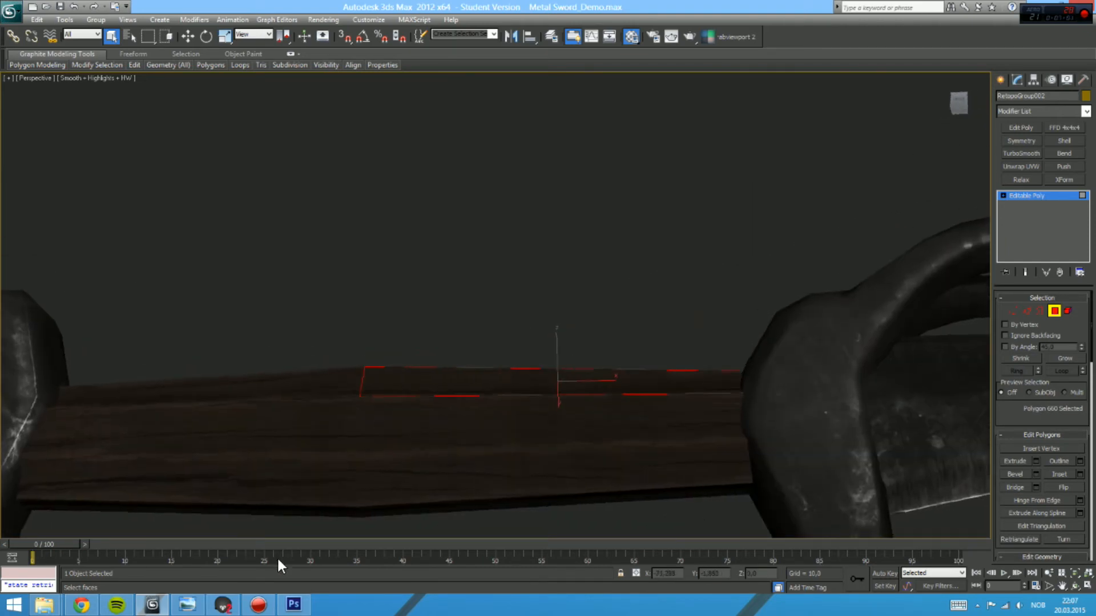
Step: Switch to Marmoset Toolbag, raise the material's gloss to 1.0 and load Sword_Demo_Gloss.tga as its gloss map
click(224, 605)
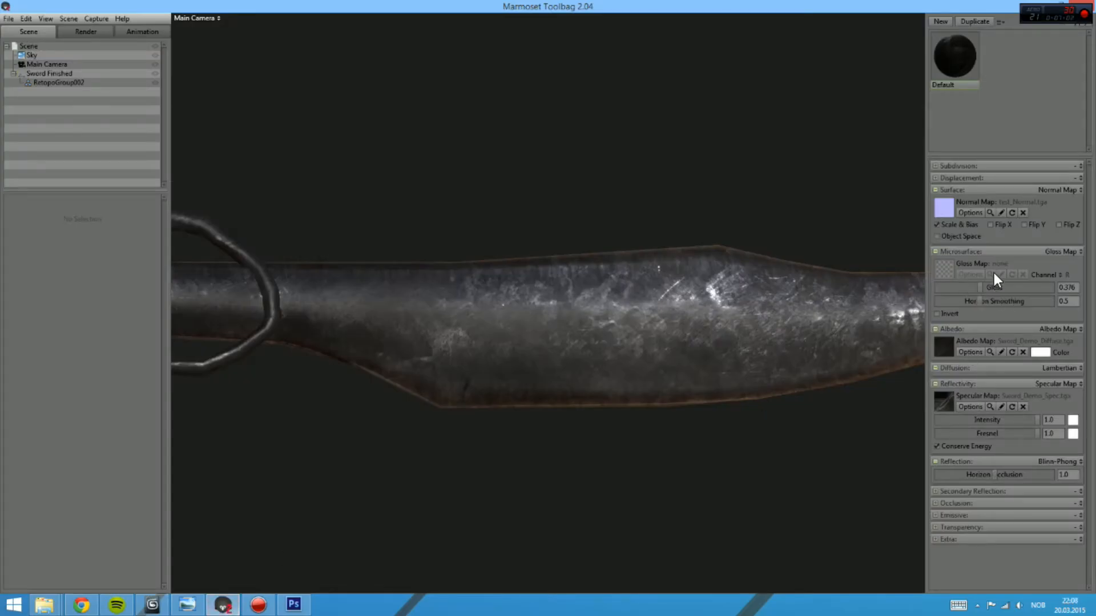
drag(1029, 285, 1093, 291)
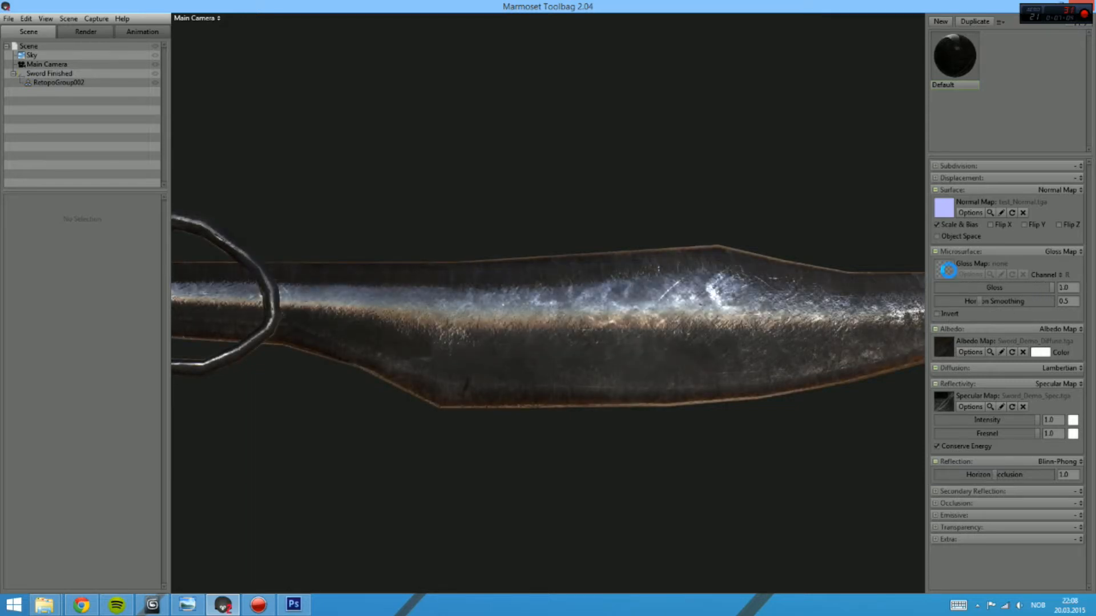
click(947, 269)
scroll(384, 203, down, 3)
scroll(289, 267, up, 3)
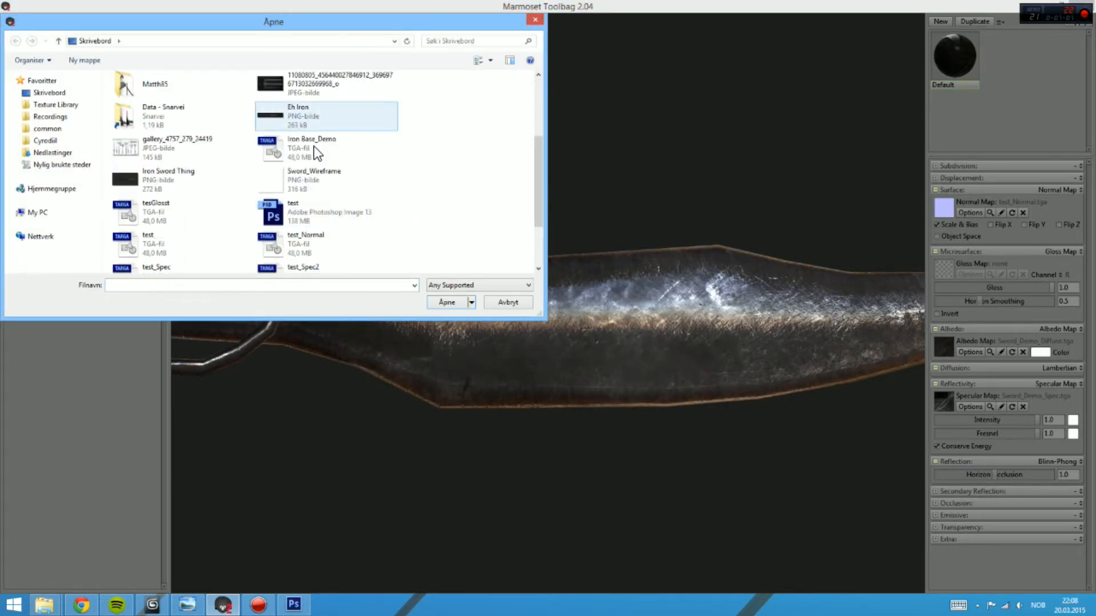
scroll(274, 150, up, 2)
double_click(163, 158)
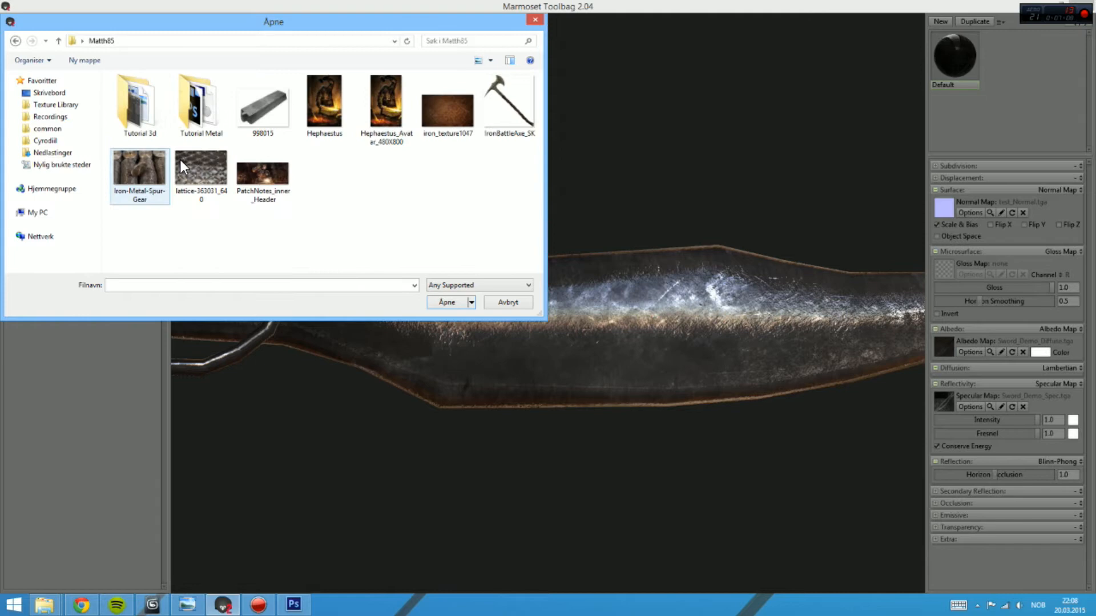
double_click(181, 113)
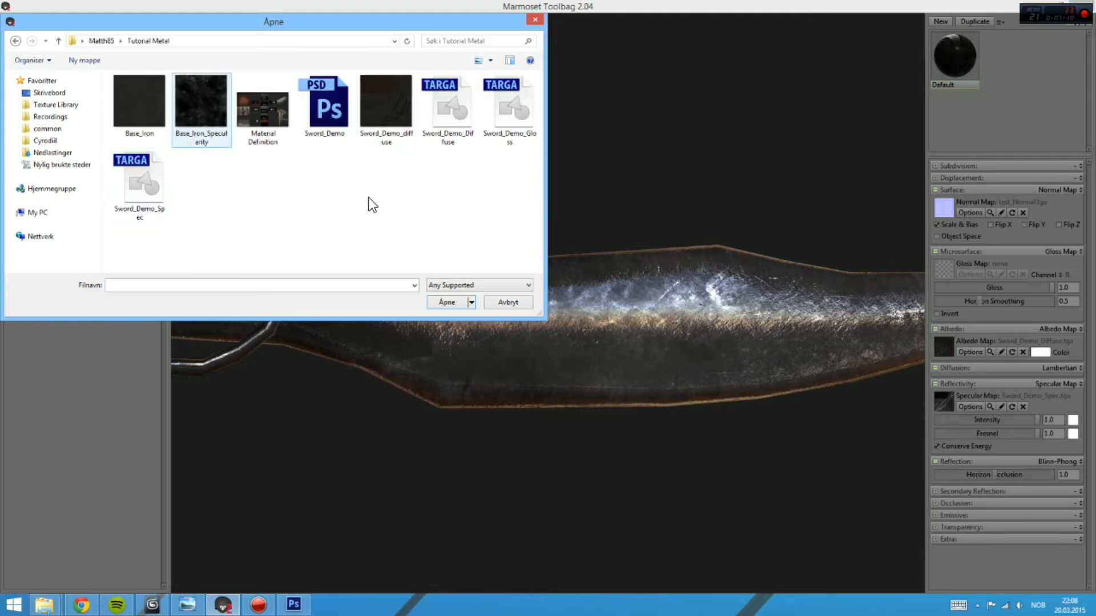
double_click(493, 117)
Step: Examine the sword with its new gloss map in a full-window view, checking the blade and guard from several angles
drag(613, 314, 687, 320)
key(ctrl+space)
scroll(687, 319, down, 5)
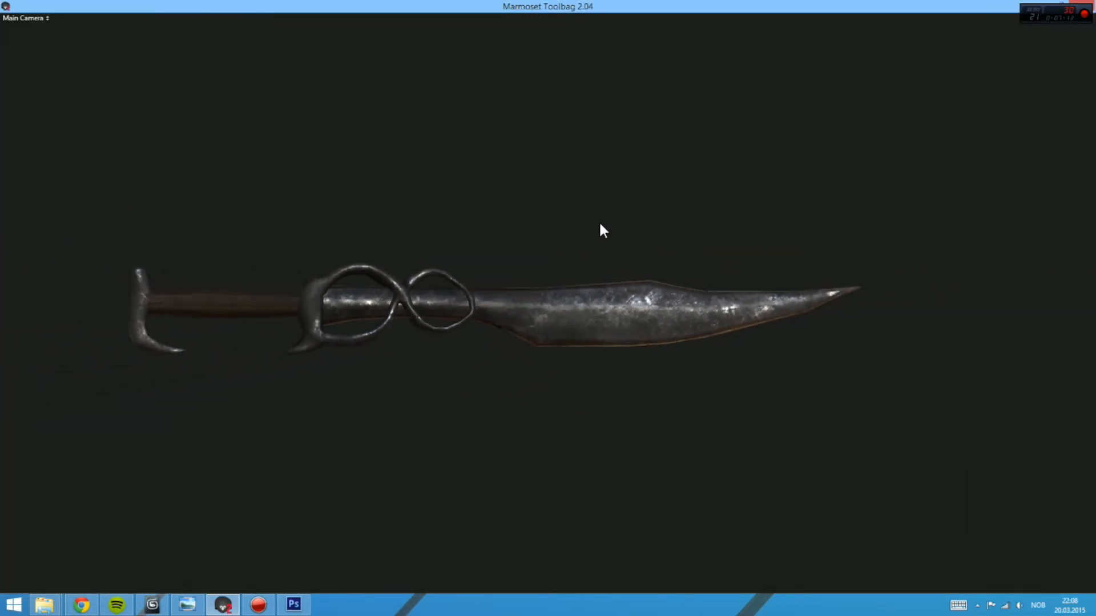
drag(600, 224, 800, 330)
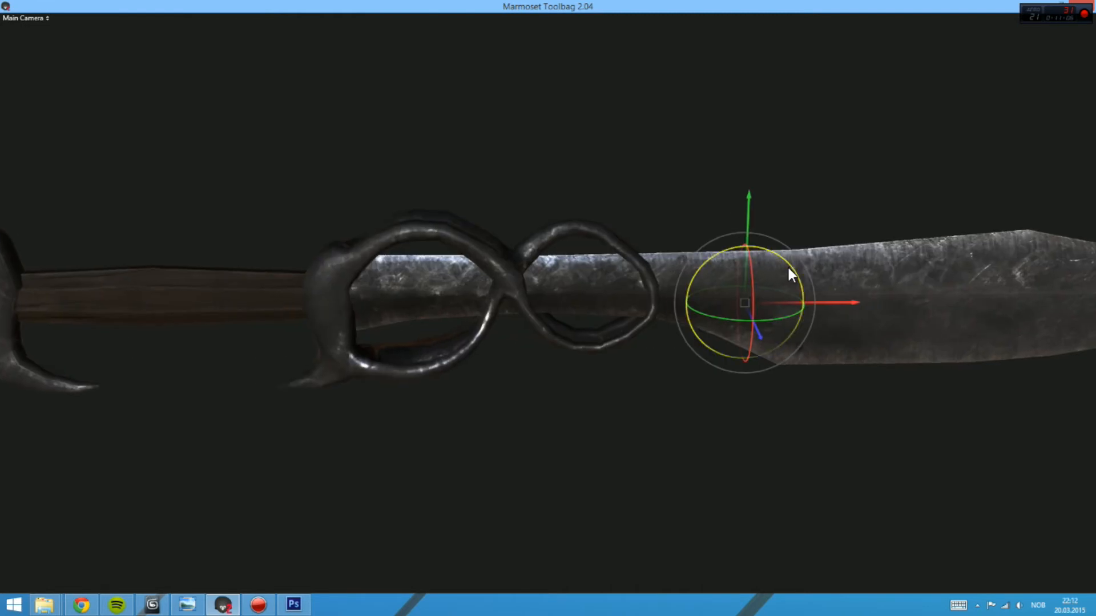
scroll(748, 369, up, 5)
drag(748, 368, 560, 290)
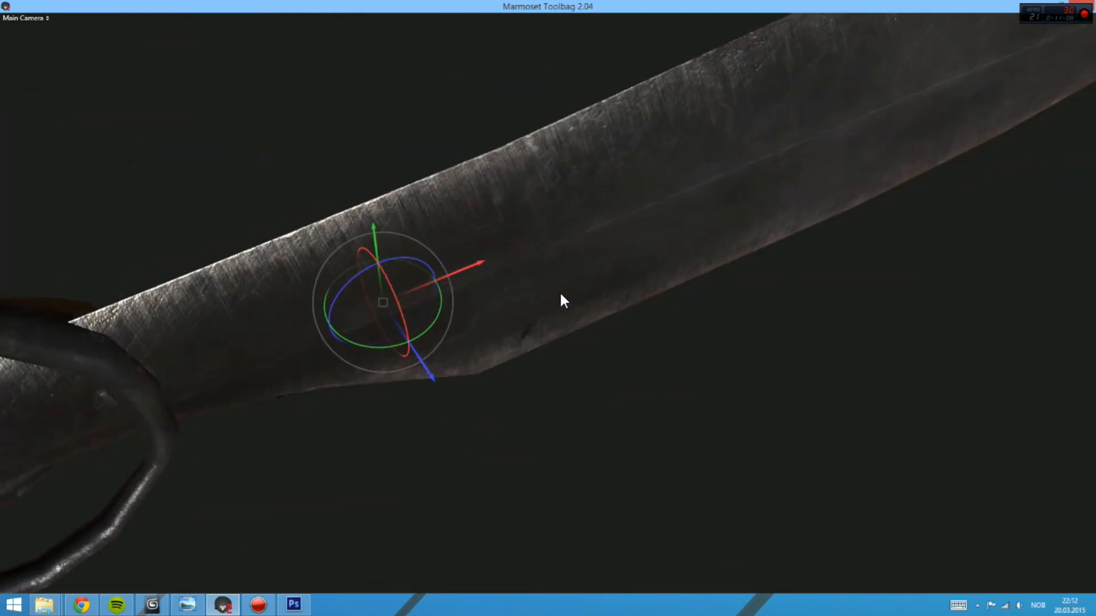
drag(455, 226, 719, 308)
scroll(575, 268, down, 4)
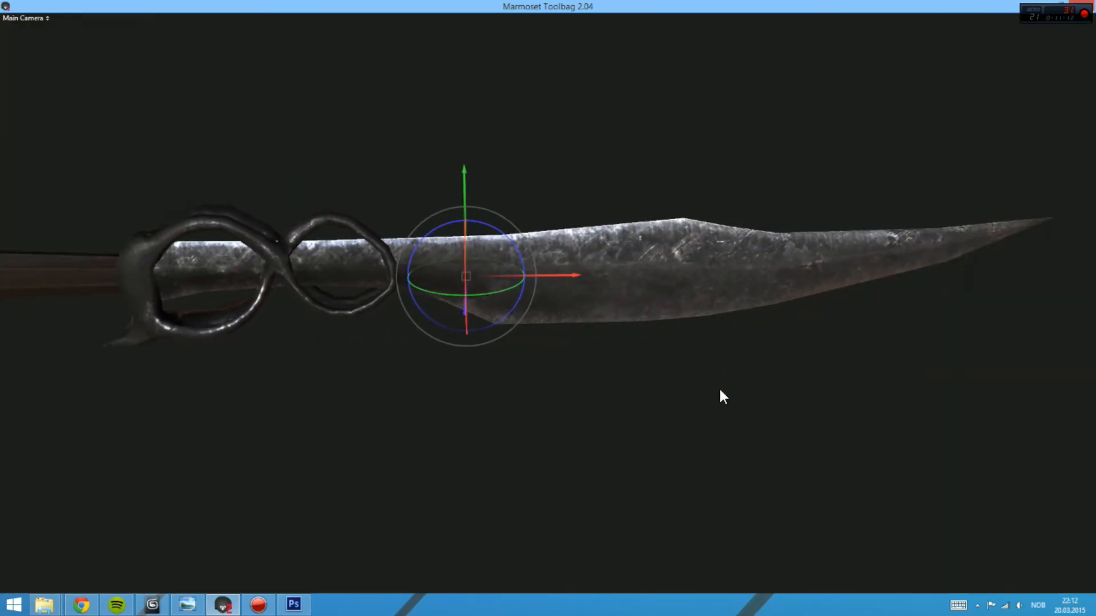
drag(773, 351, 805, 373)
scroll(804, 371, down, 4)
drag(741, 298, 514, 364)
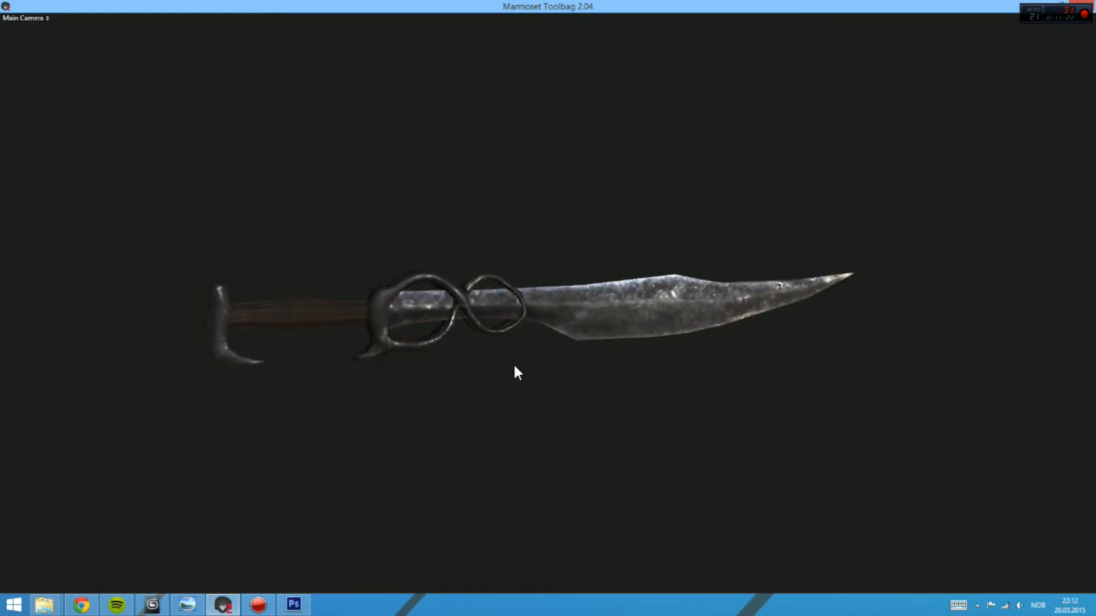
Step: Restore the interface panels and delete the three extra sword entries from the scene, keeping the one that contains RetopoGroup002
key(ctrl+space)
click(68, 18)
click(69, 165)
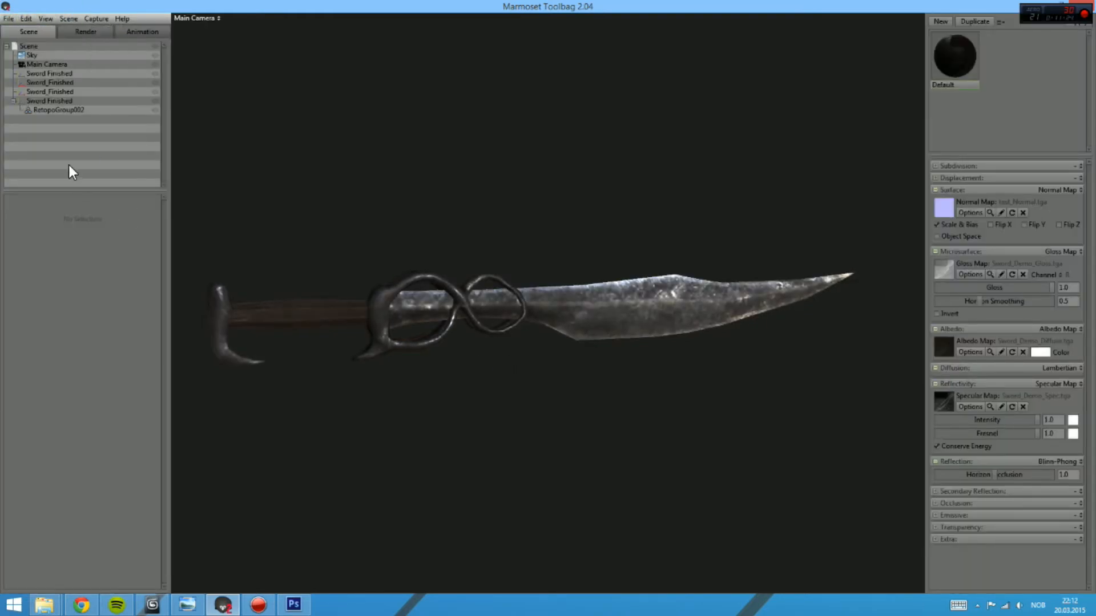
click(38, 72)
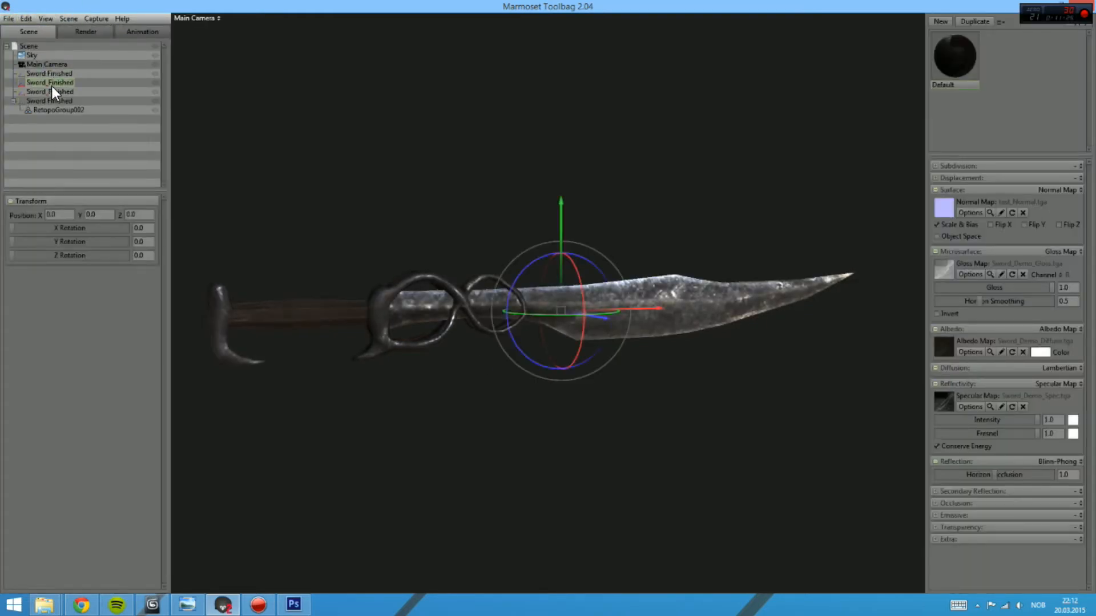
click(52, 85)
click(670, 292)
mouse_move(561, 308)
mouse_down()
mouse_move(563, 293)
mouse_move(564, 303)
mouse_up()
key(ctrl+z)
click(42, 90)
click(43, 91)
key(Delete)
click(51, 71)
key(Delete)
click(52, 73)
key(Delete)
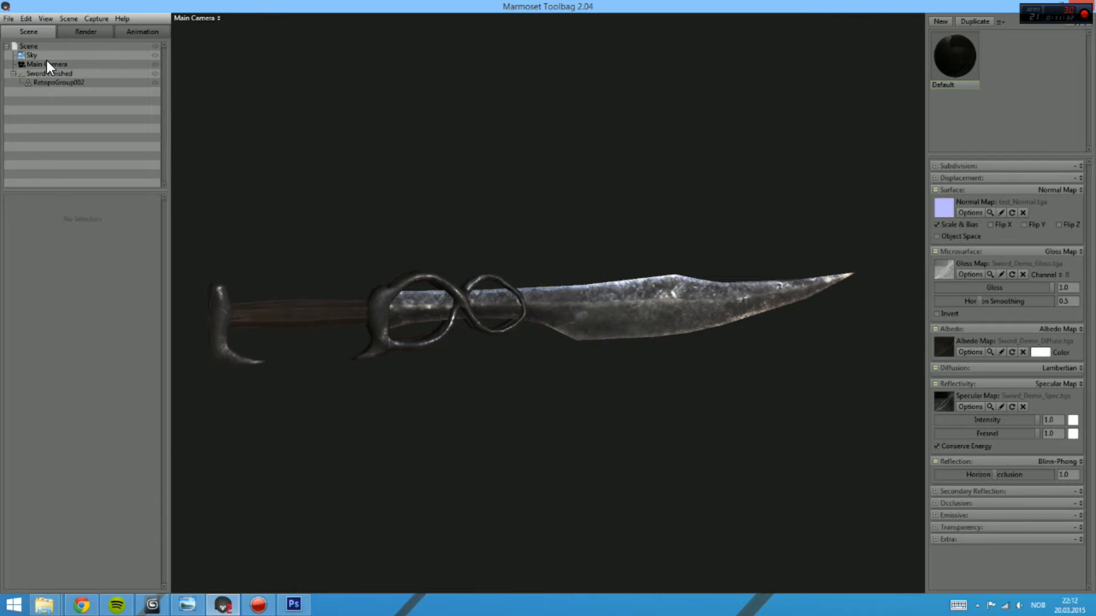
Step: Set the Main Camera's sharpness strength to 1.639, vignette strength to 0.835 and vignette softness to 0.781
click(48, 64)
scroll(74, 423, down, 2)
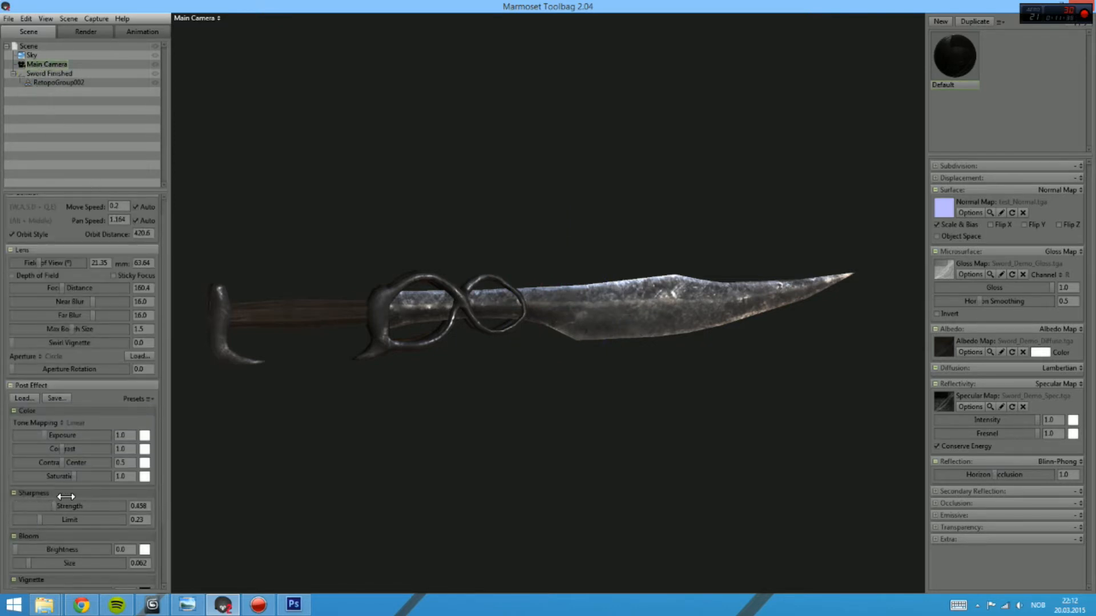
scroll(71, 489, down, 5)
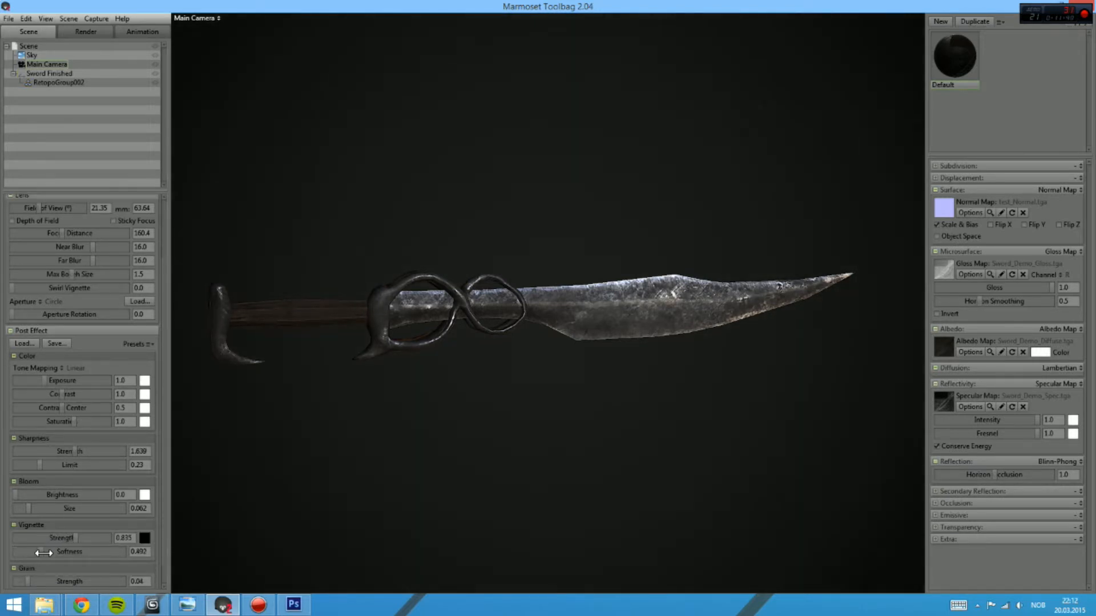
scroll(70, 515, down, 2)
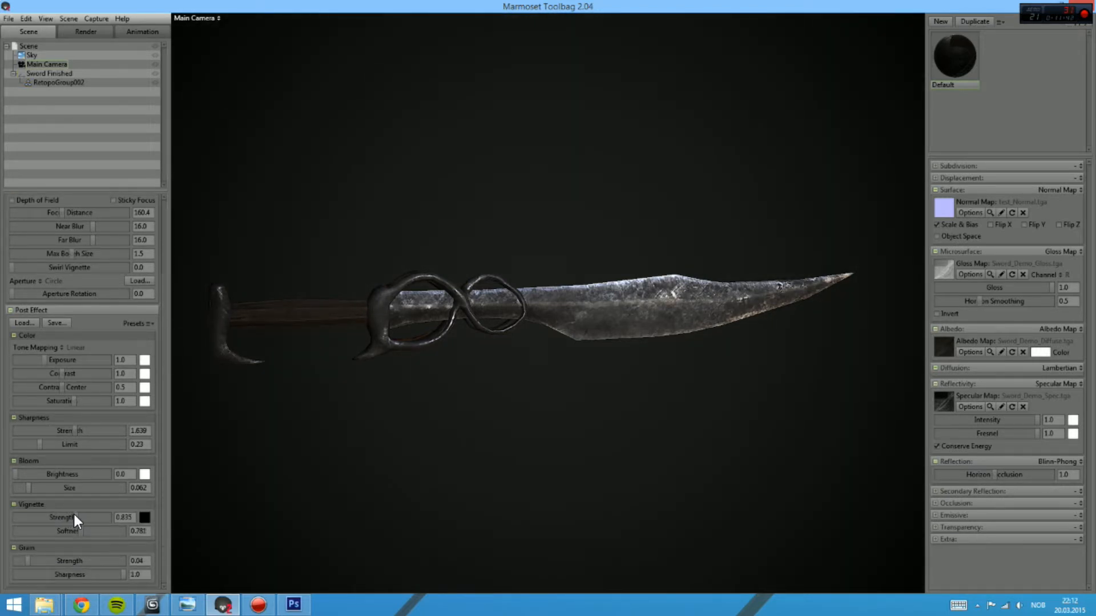
scroll(60, 508, up, 3)
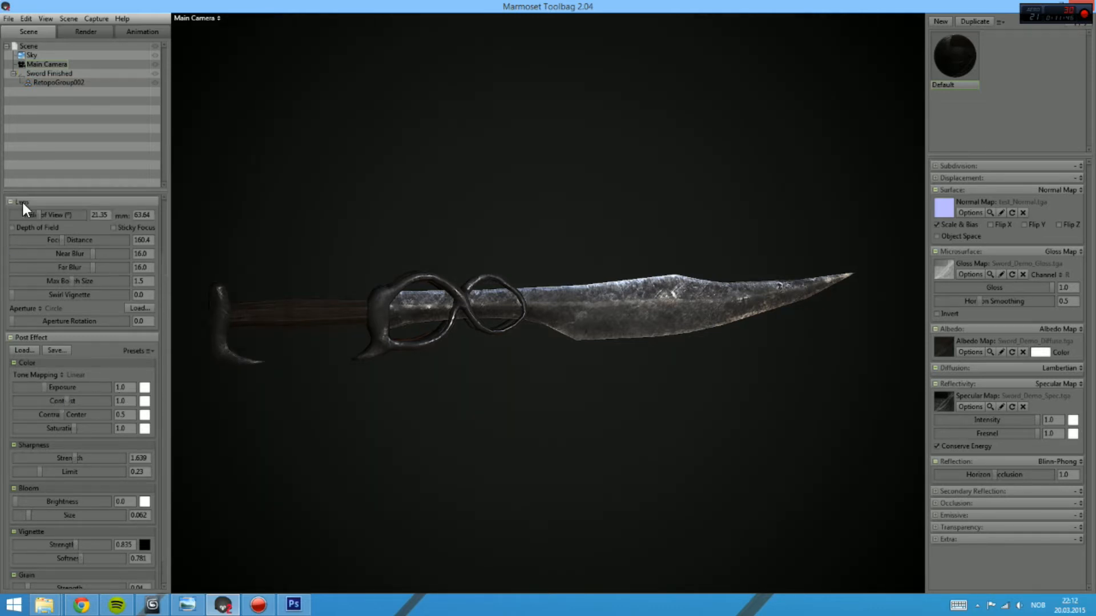
scroll(69, 257, down, 4)
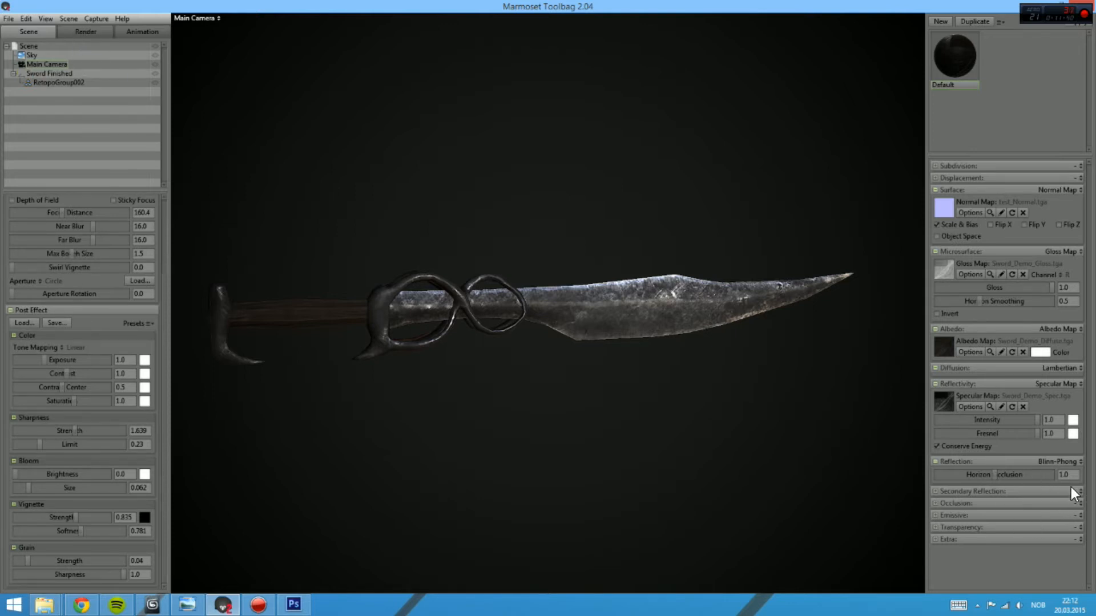
Step: Enable Occlusion Maps on the sword material, load Sword_occlusion.png as occlusion map and Sword_Cavity.png as cavity map, and view the result full-window
click(1031, 528)
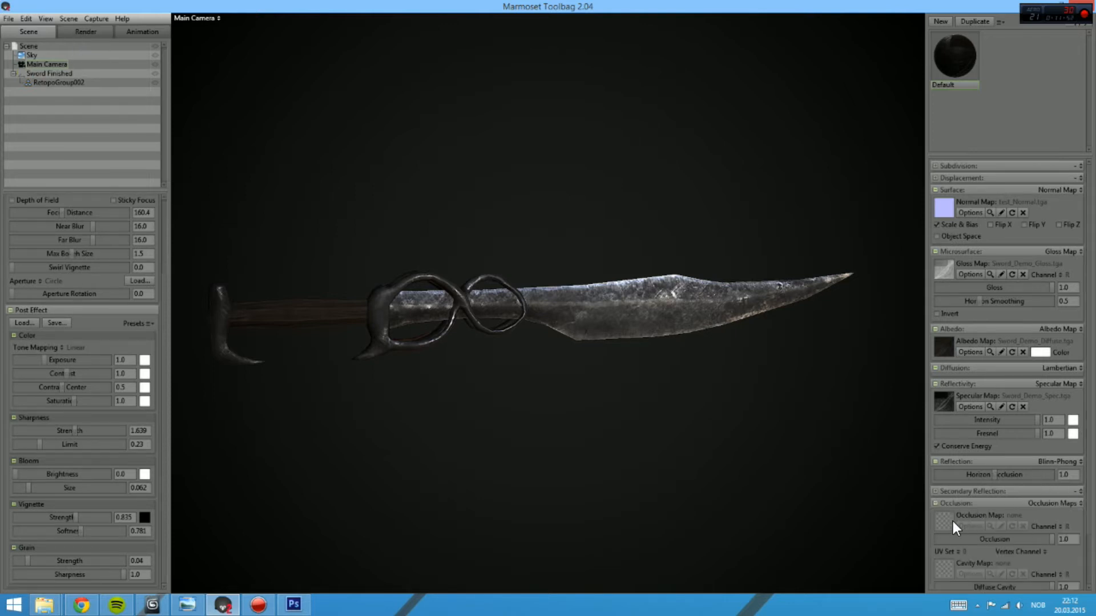
click(953, 522)
double_click(319, 118)
click(949, 571)
double_click(212, 109)
drag(573, 290, 628, 325)
key(Tab)
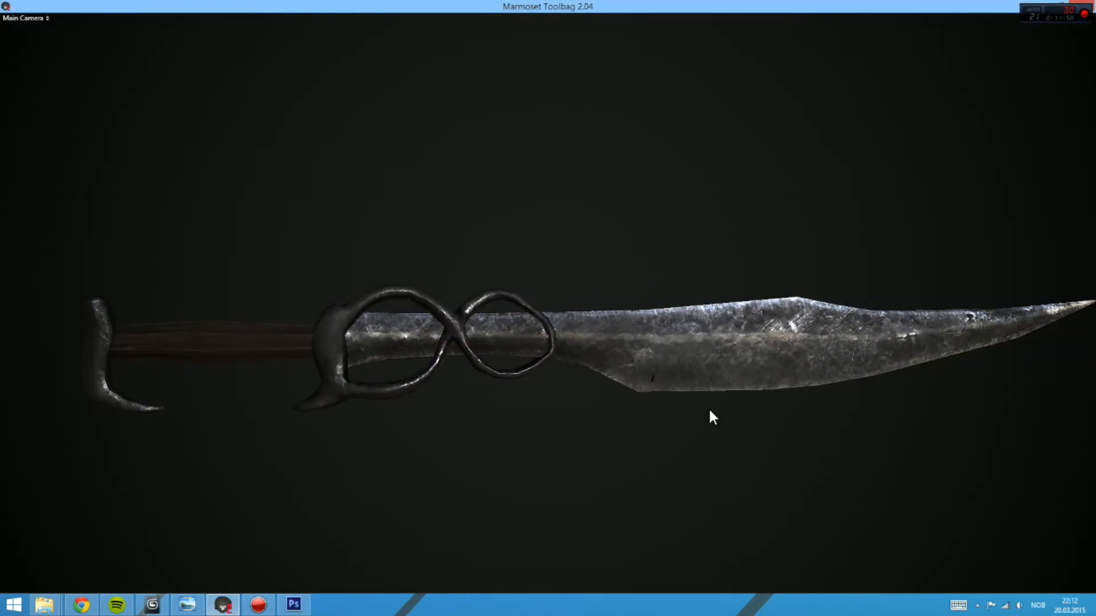
Step: Restore the interface panels and set the Main Camera's field of view to 30°, leaving depth of field off
key(Tab)
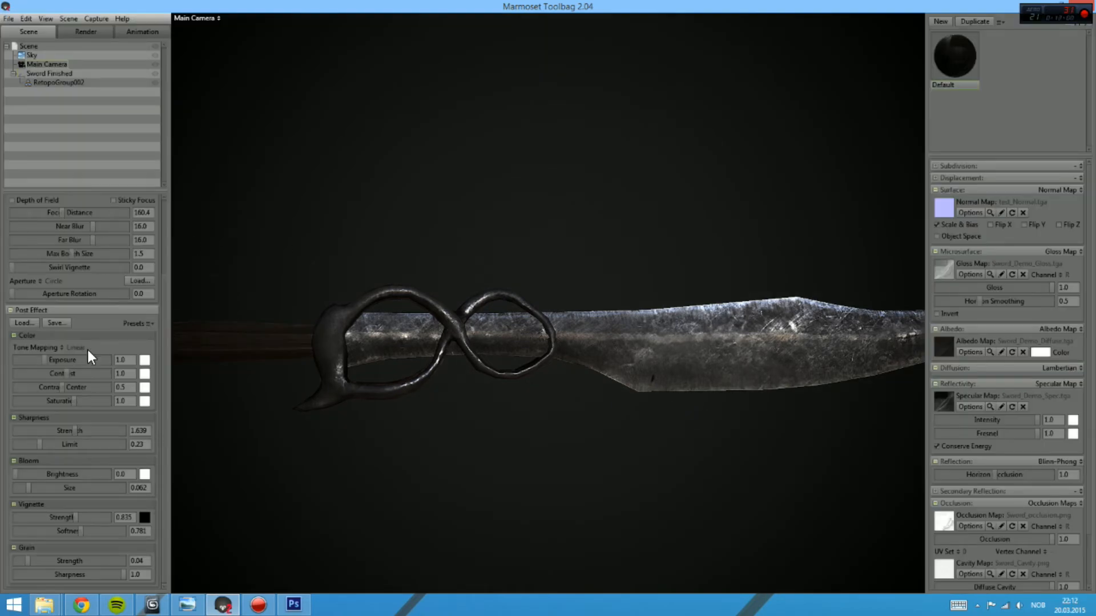
scroll(88, 353, up, 3)
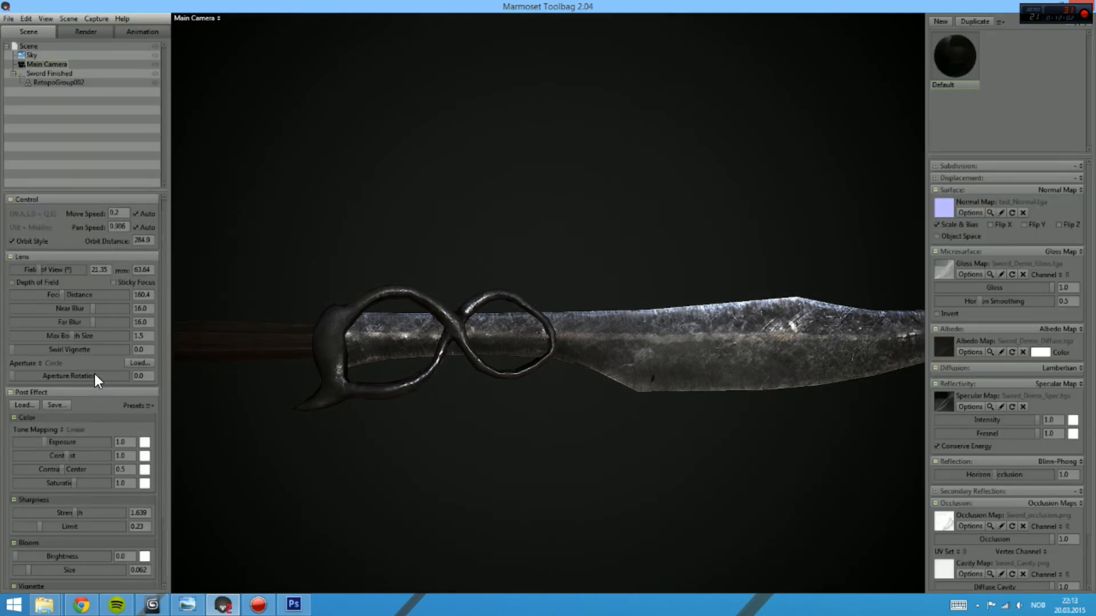
scroll(94, 375, up, 1)
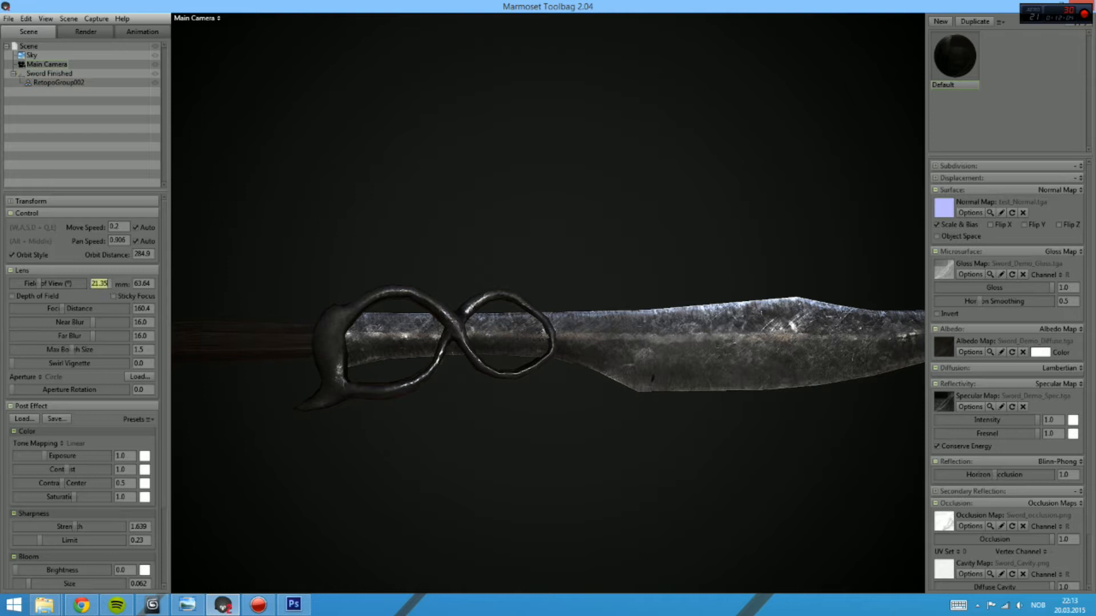
key(Return)
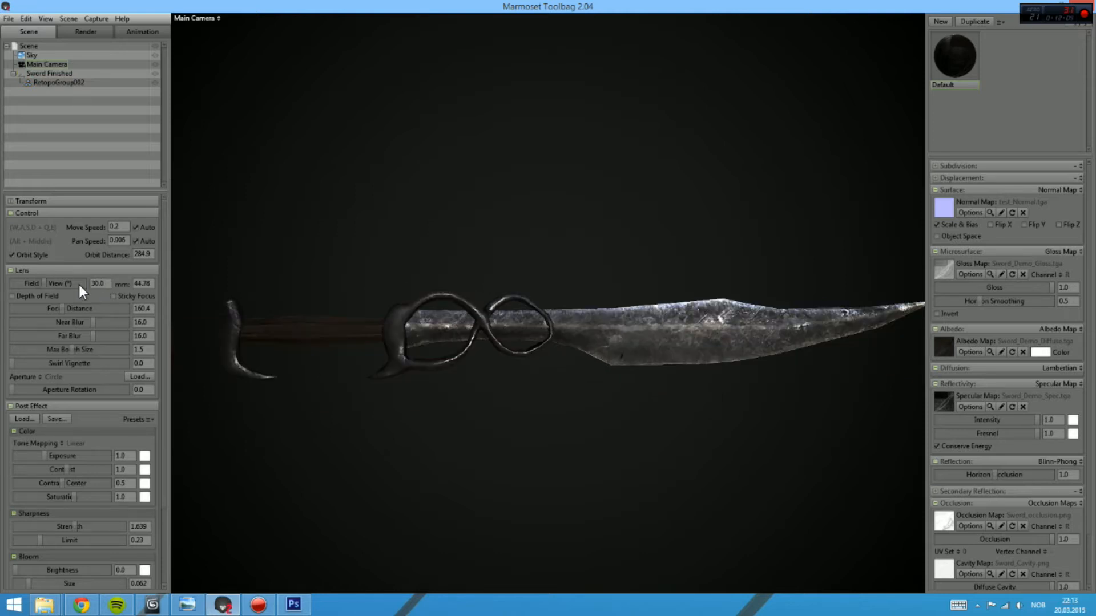
click(14, 298)
click(21, 296)
scroll(94, 328, down, 3)
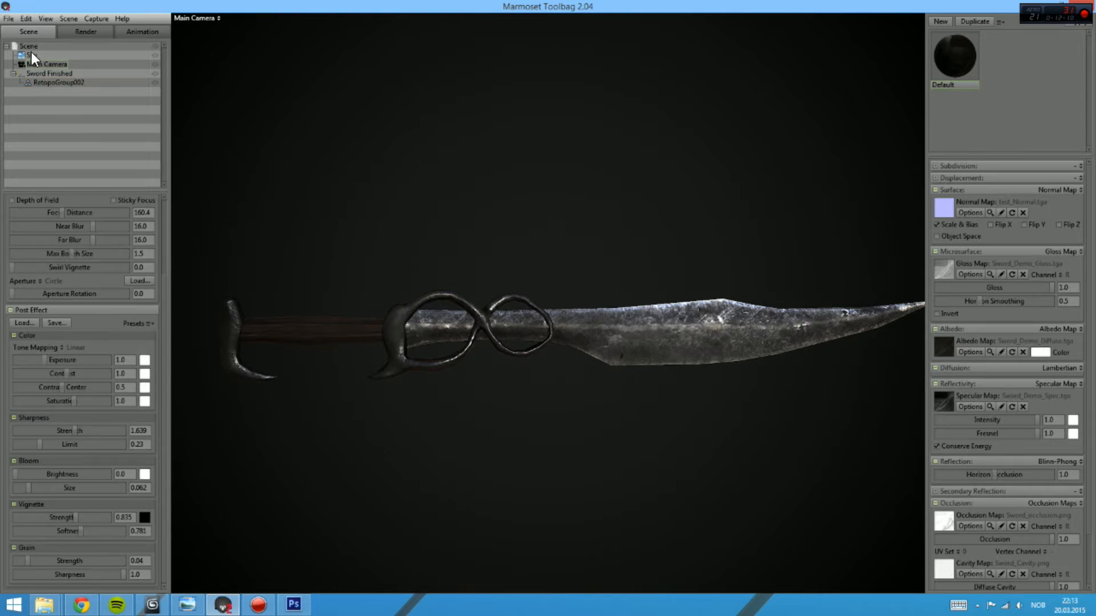
Step: Raise the ambient occlusion strength in the render settings and view the sword full-window
click(87, 32)
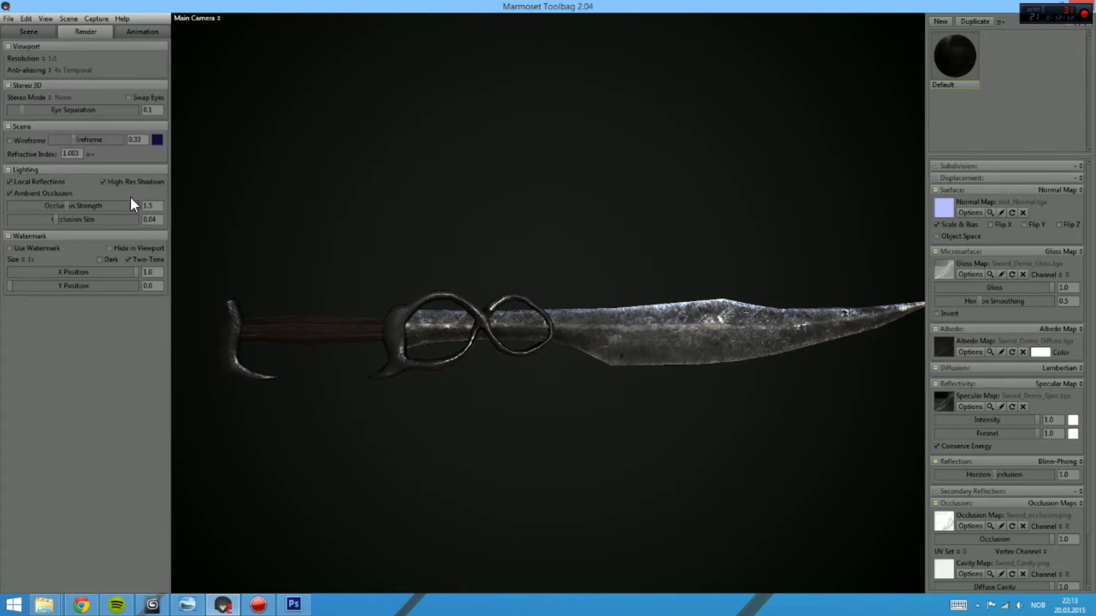
drag(74, 204, 149, 203)
click(38, 29)
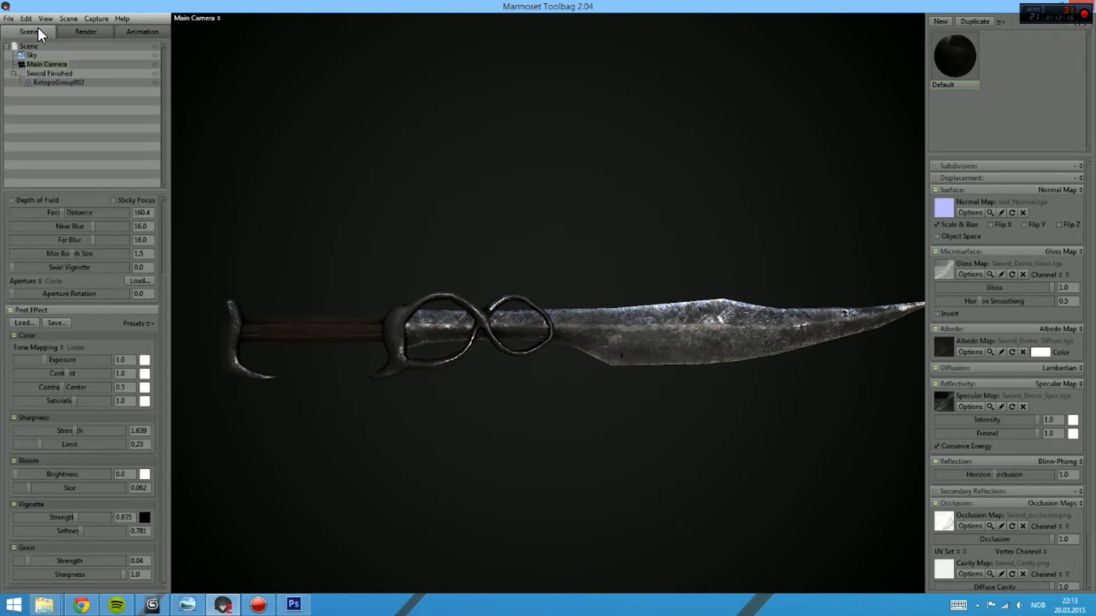
key(Tab)
drag(540, 273, 631, 139)
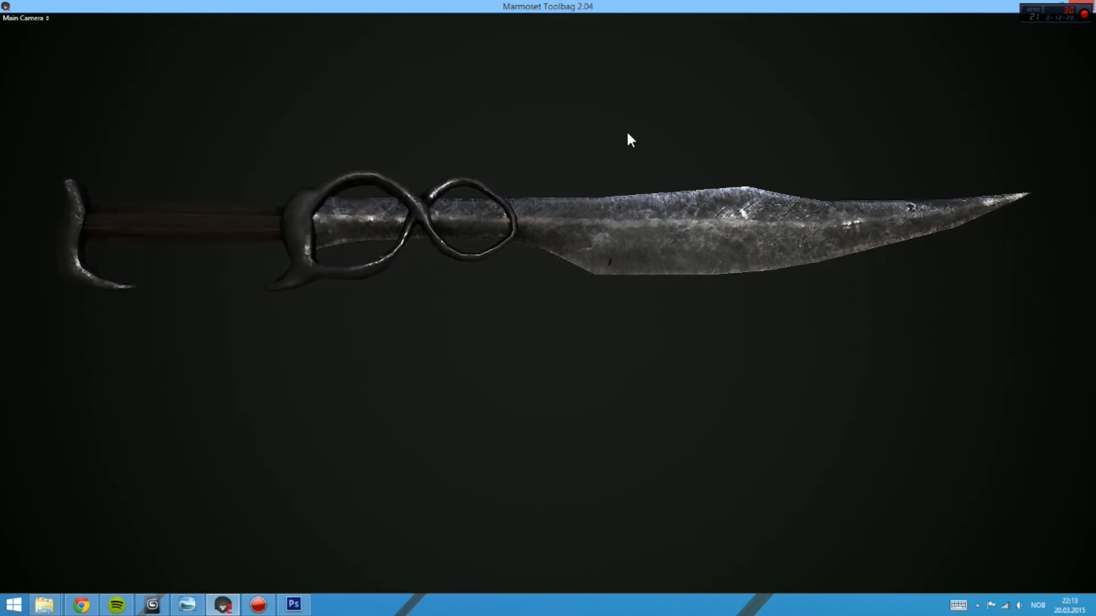
Step: Duplicate the sword, place the copy below the original and rotate it so that it is seen edge-on
click(628, 220)
scroll(574, 212, down, 2)
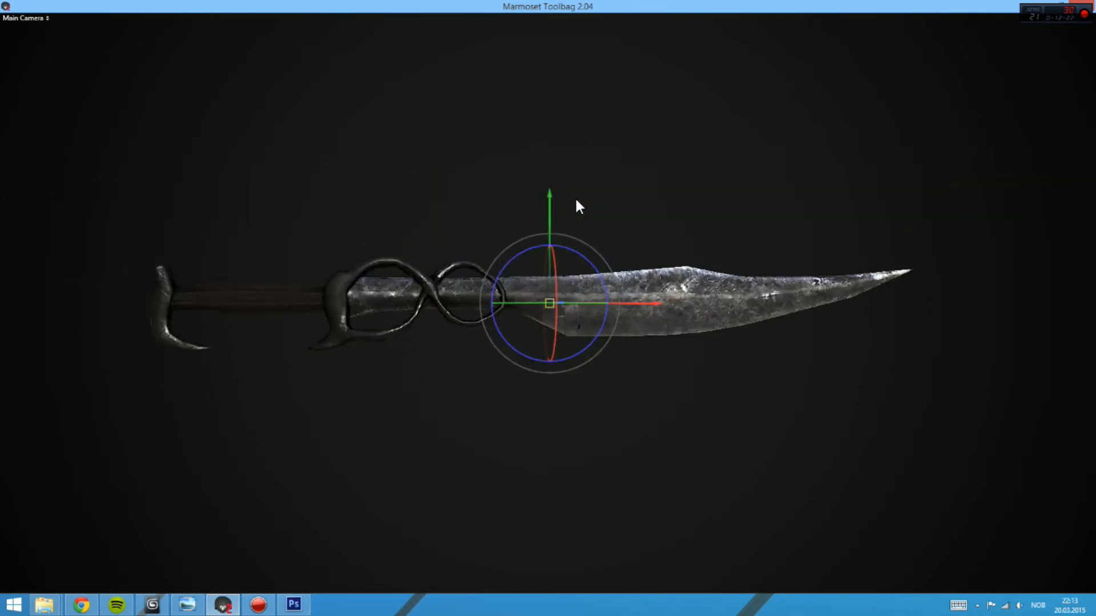
drag(547, 203, 573, 398)
key(ctrl+d)
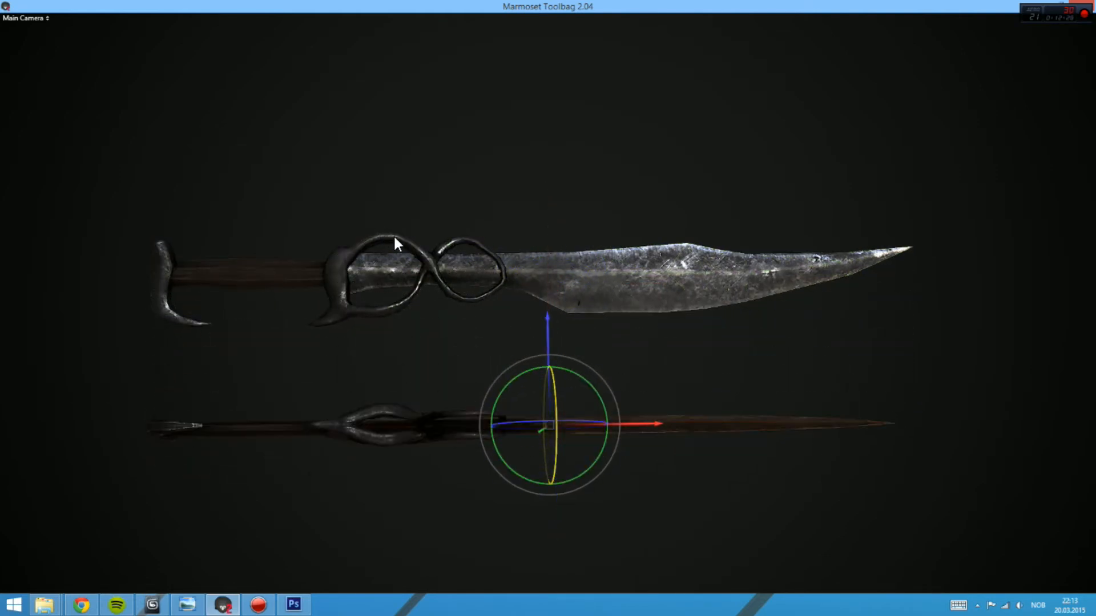
drag(436, 273, 424, 255)
Step: Move the side-view sword upward, bring the edge-on copy closer beneath it, and frame both in the view
click(488, 285)
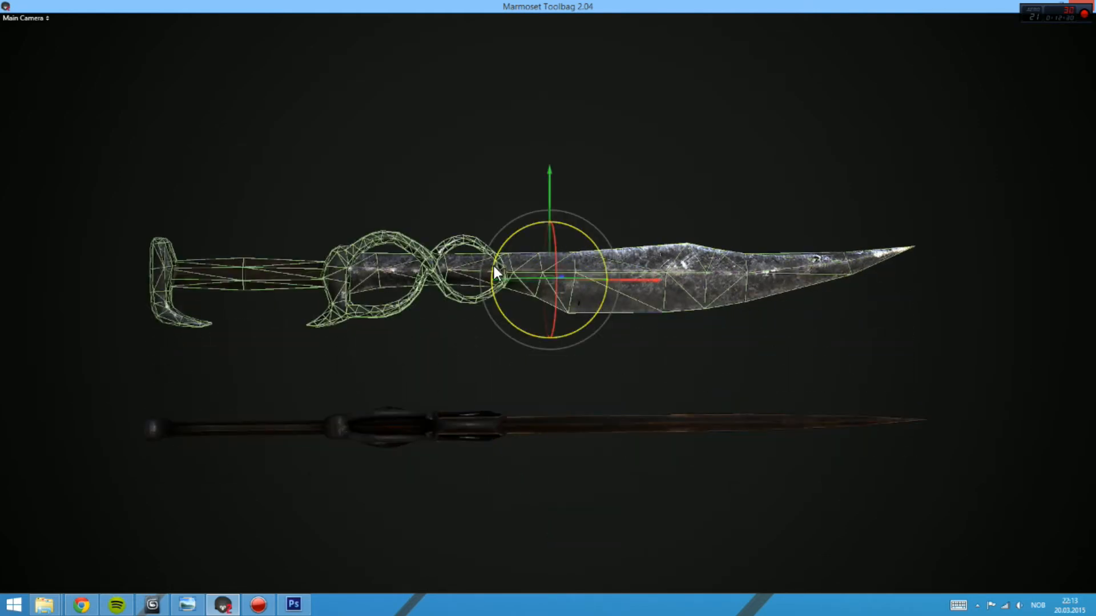
drag(545, 194, 519, 50)
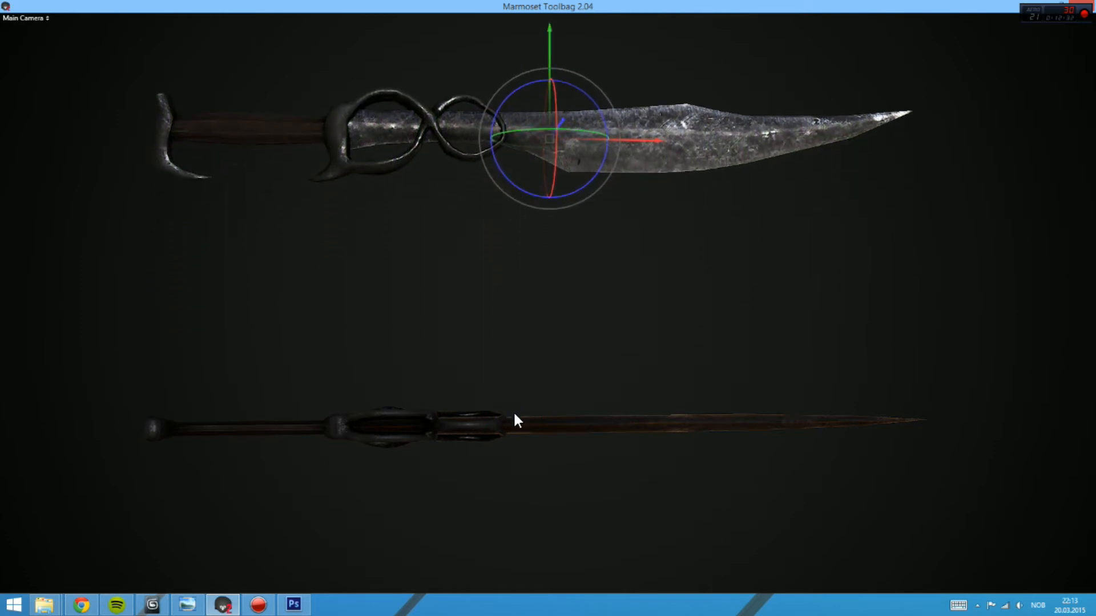
click(513, 410)
drag(551, 541, 542, 358)
drag(553, 244, 624, 300)
scroll(620, 250, up, 1)
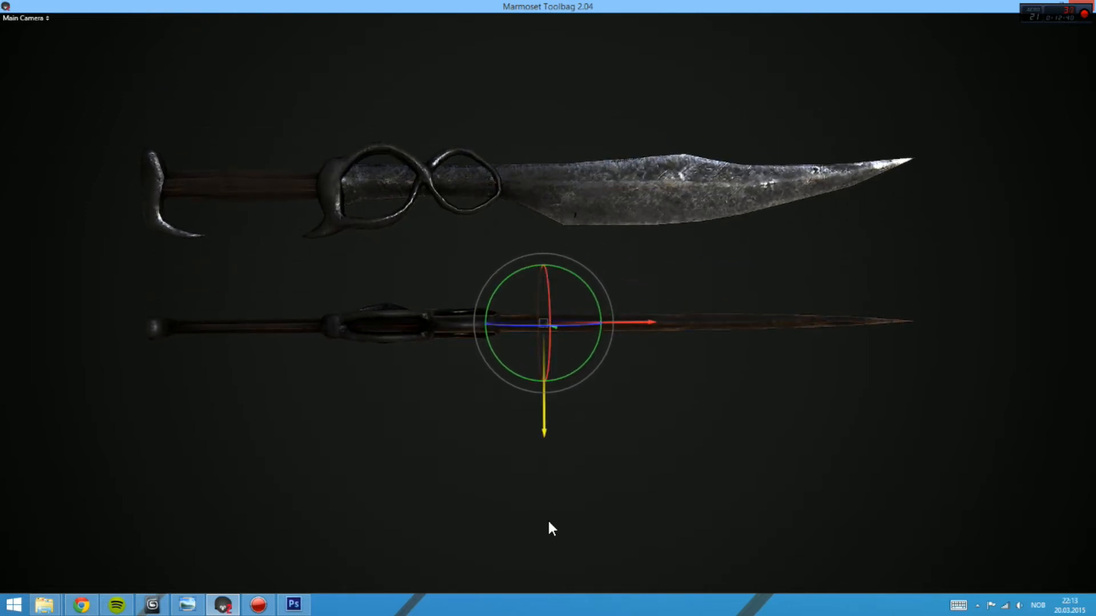
Step: Duplicate the edge-on sword and reposition the new copy
key(ctrl+d)
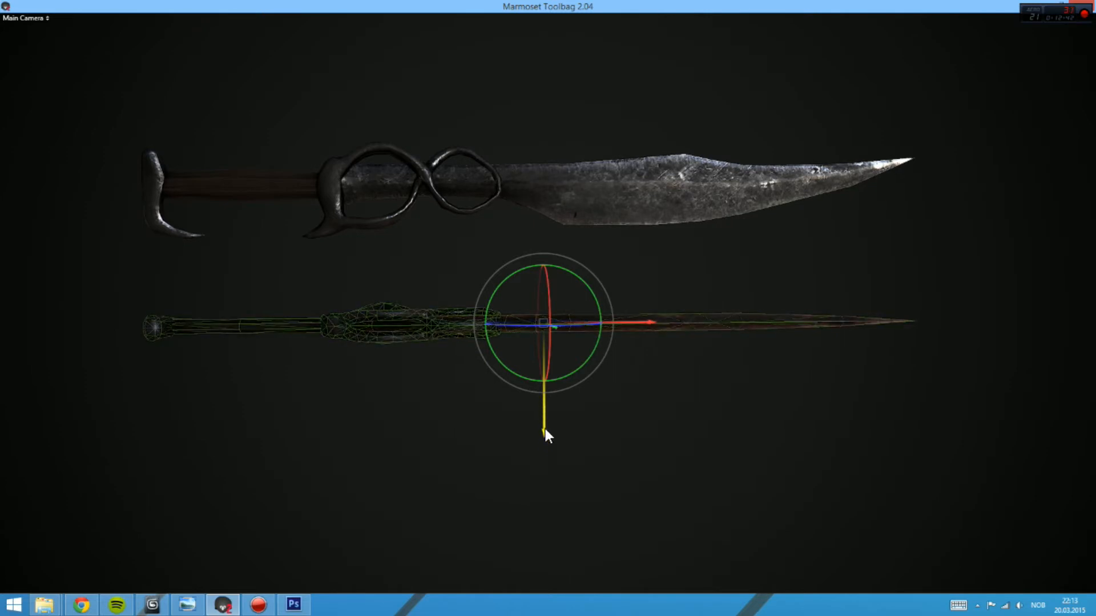
drag(545, 431, 547, 422)
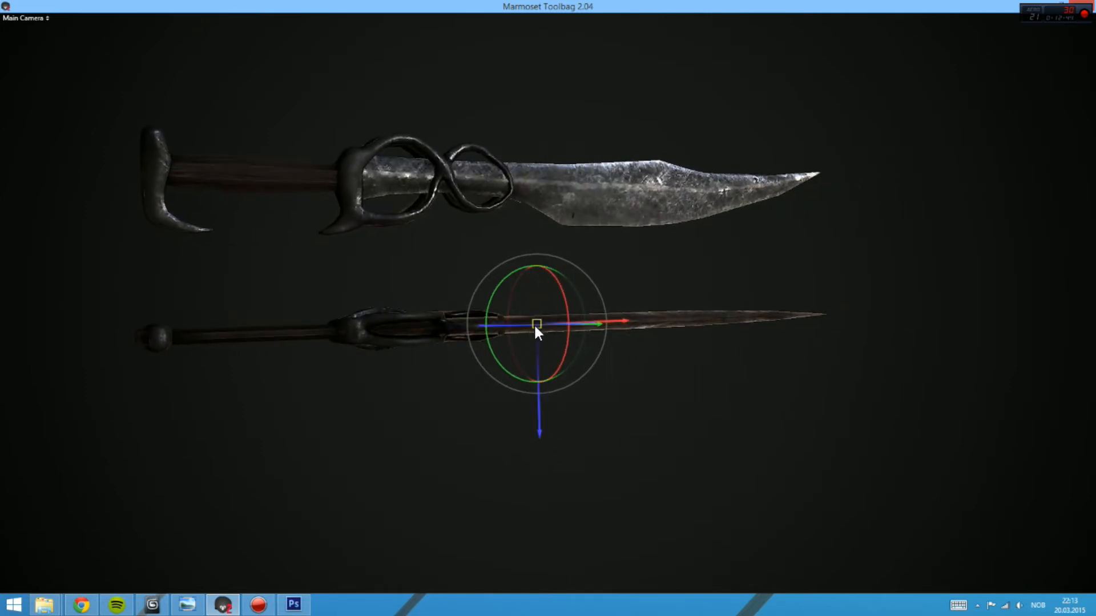
drag(537, 326, 578, 361)
drag(530, 400, 570, 445)
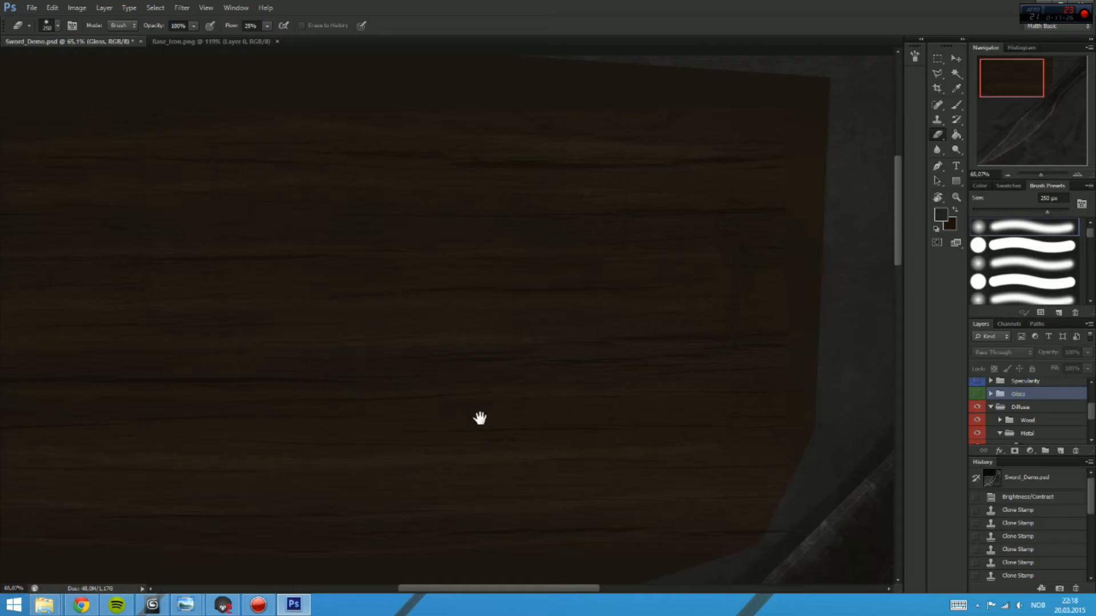
Step: Switch to Photoshop and create a new document 4096 pixels wide and 4096 pixels high
drag(633, 455, 440, 326)
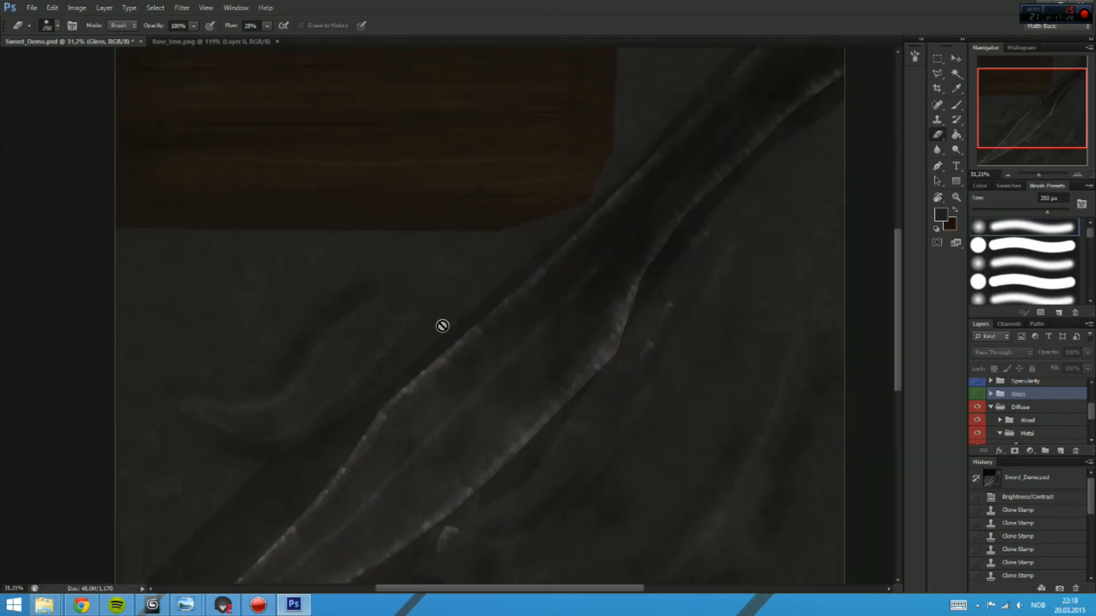
key(ctrl+n)
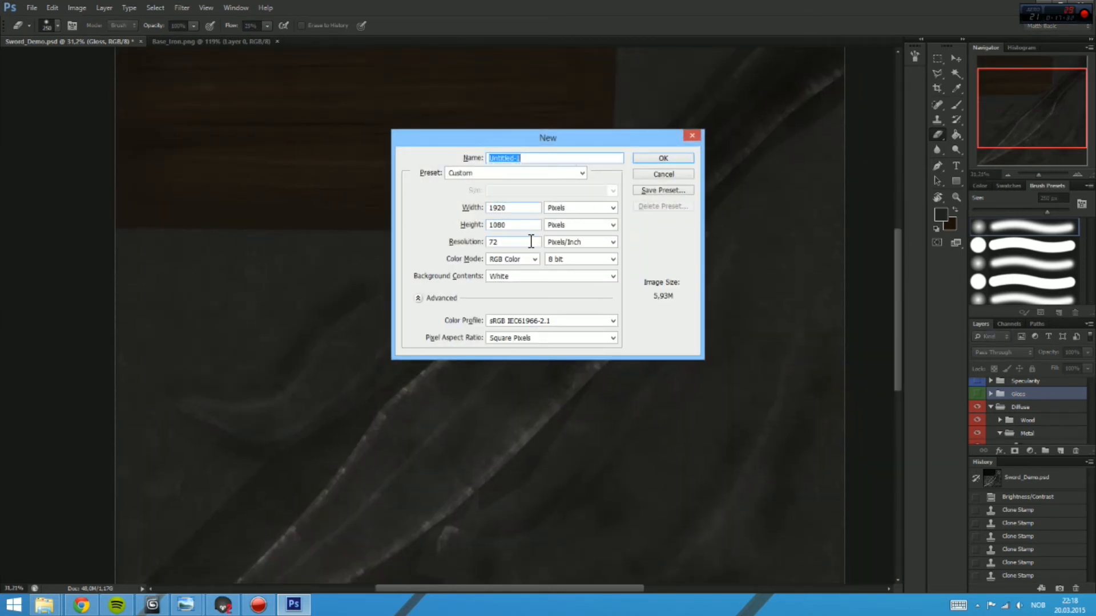
click(534, 210)
text(4096)
key(Tab)
key(Tab)
text(409)
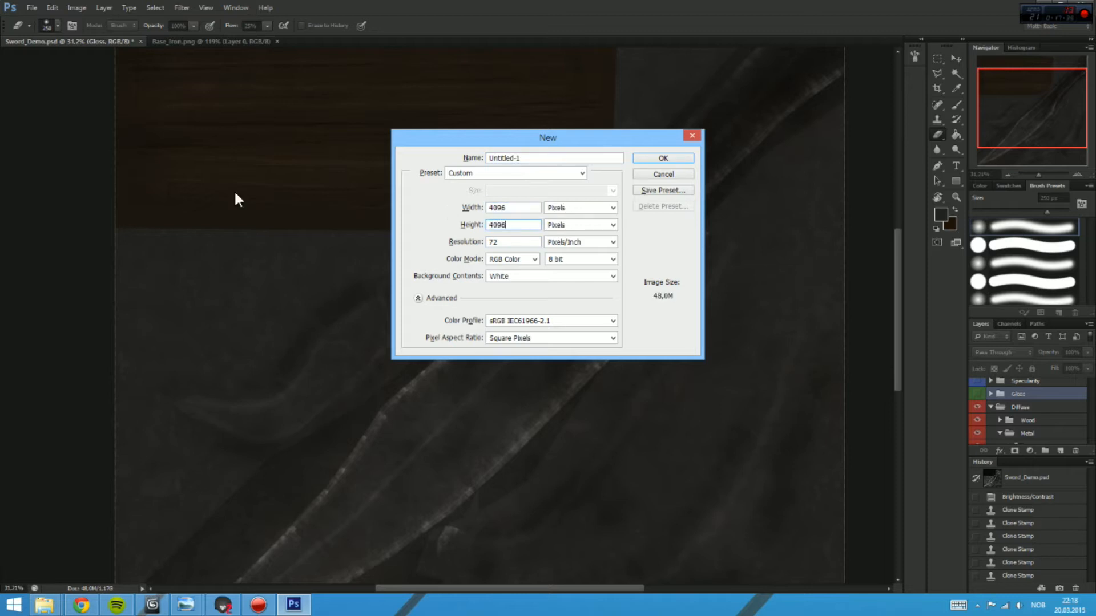
click(664, 157)
Step: Float the new document over Sword_Demo.psd and copy Layer 1 from the Diffuse group's Wood folder into it
drag(381, 41, 195, 176)
click(697, 184)
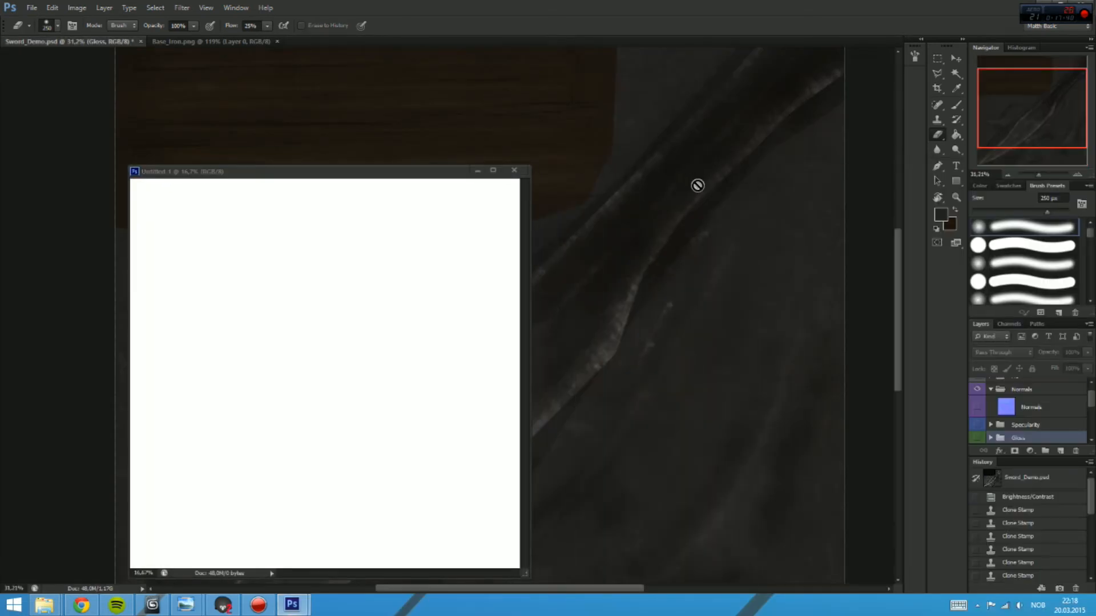
drag(648, 269, 747, 269)
scroll(1008, 408, down, 2)
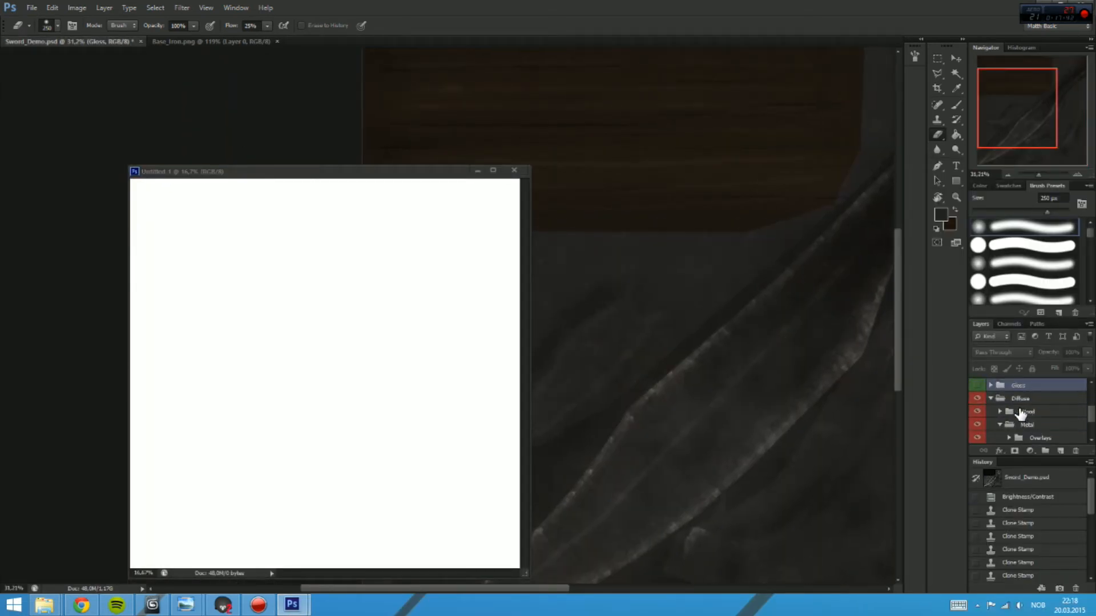
click(1002, 413)
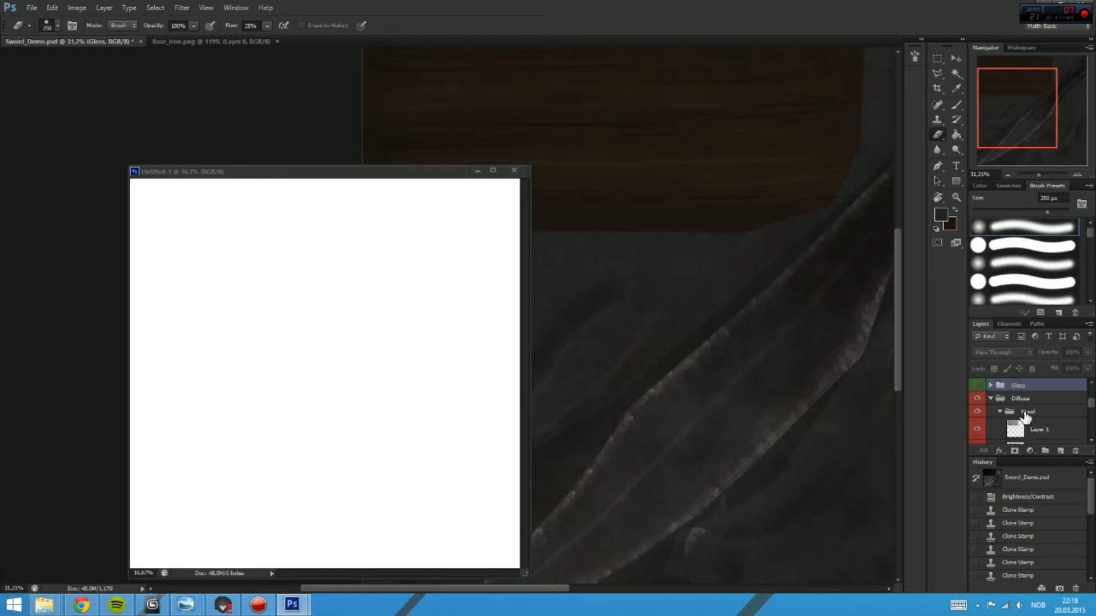
scroll(1024, 416, down, 2)
click(1039, 393)
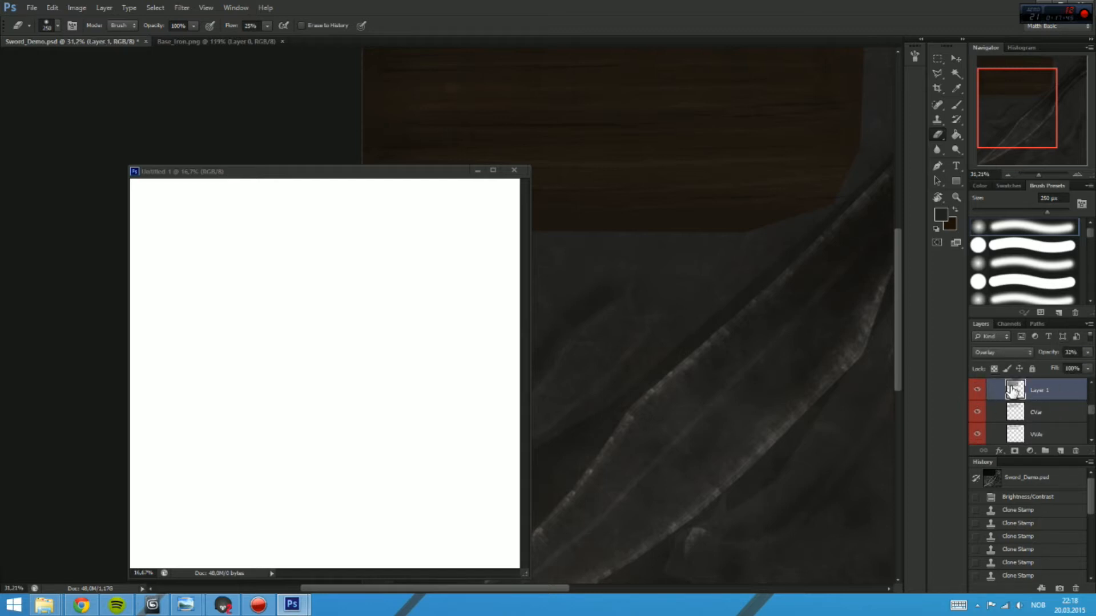
drag(1015, 393, 308, 361)
click(545, 346)
Step: Copy Layer 1 copy 7 from the Metal group's Overlays folder into the new document
scroll(1047, 425, down, 2)
scroll(1048, 428, up, 3)
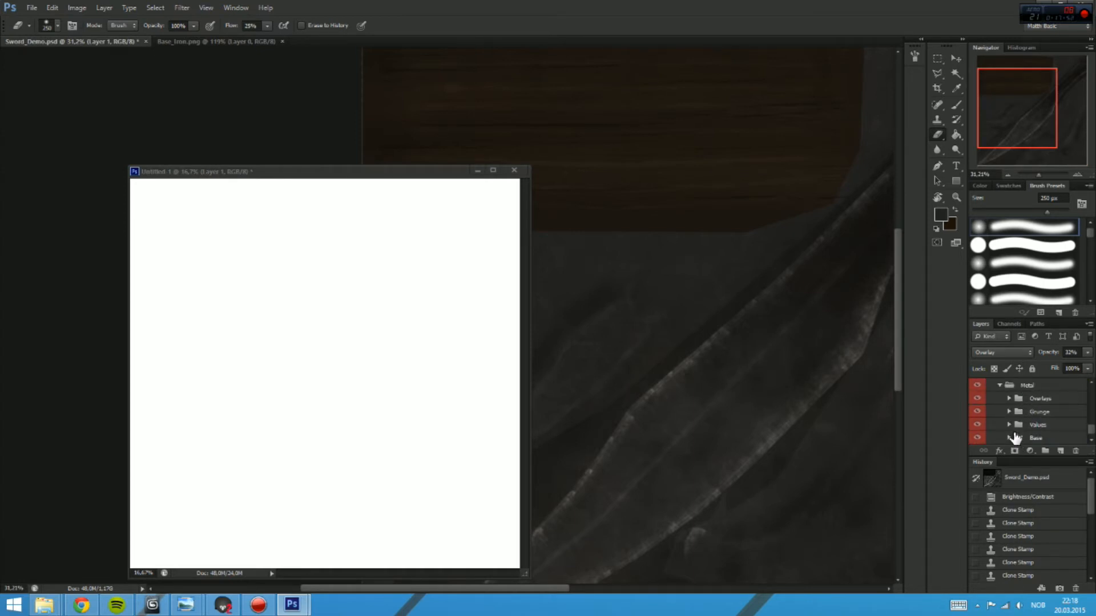
click(1008, 399)
scroll(1053, 419, down, 2)
scroll(1053, 419, down, 1)
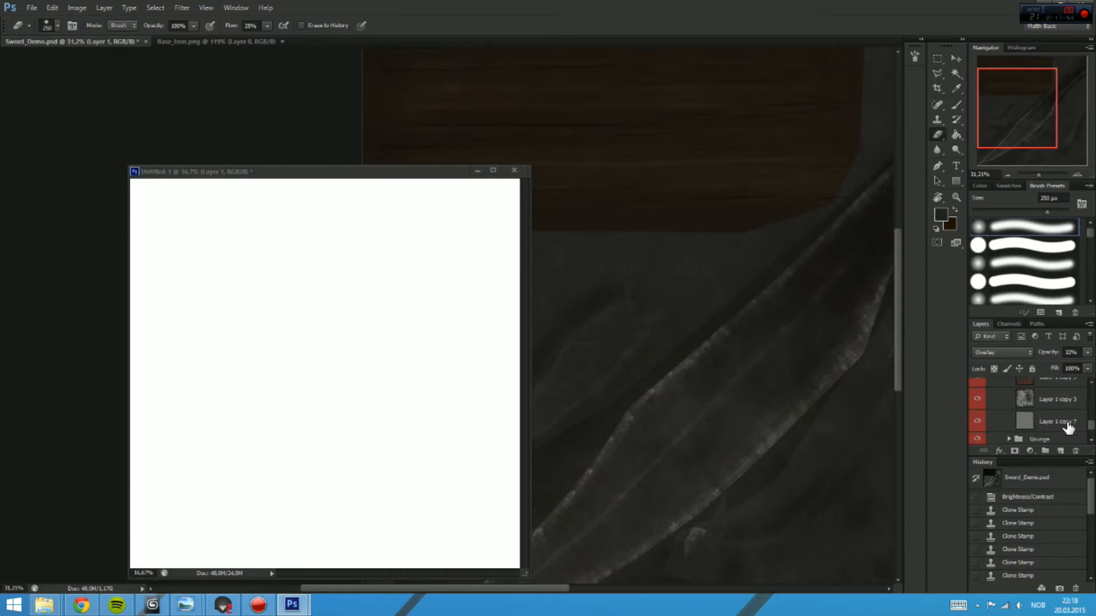
click(1058, 422)
drag(1067, 426, 470, 377)
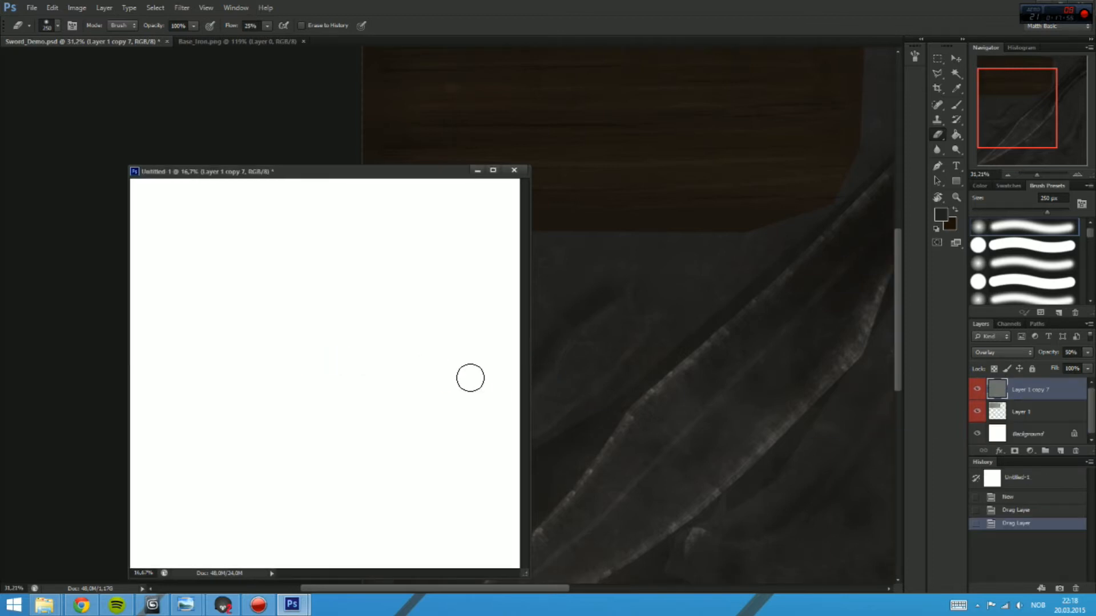
Step: Set both copied layers in the new document to 100% opacity and Normal blending mode
drag(347, 173, 434, 137)
shift+click(1016, 408)
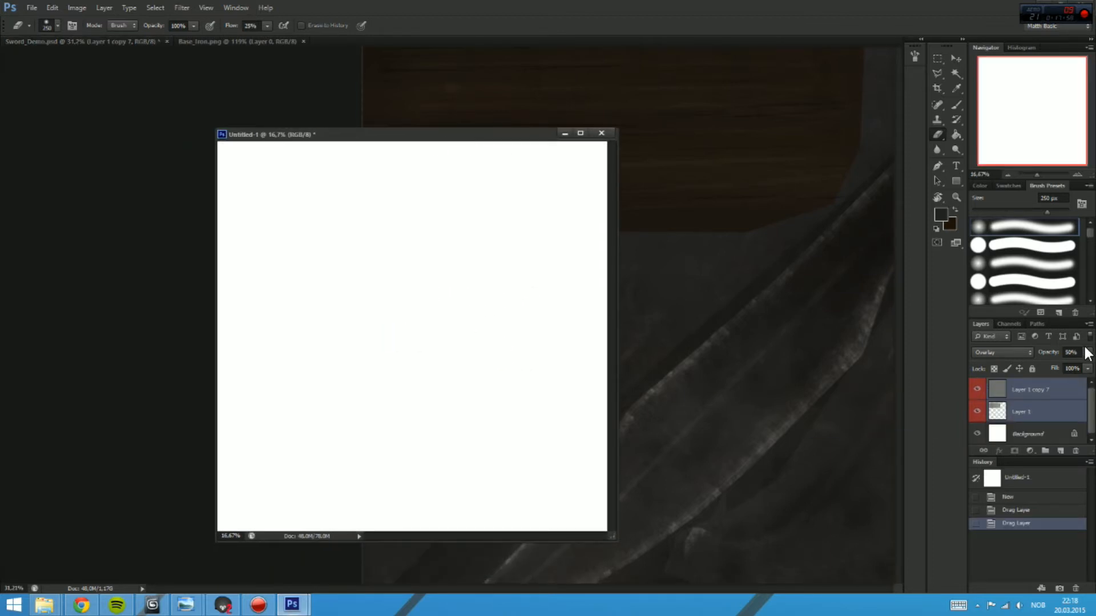
drag(1069, 365, 1090, 365)
click(995, 348)
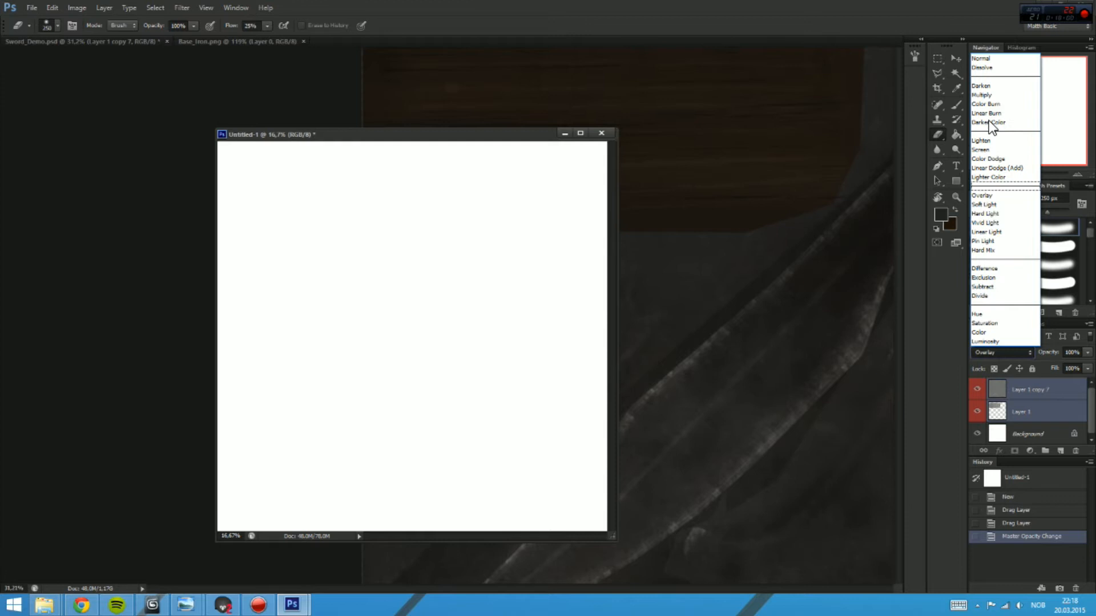
click(988, 59)
Step: Hide Layer 1 in the new document and enlarge the document window around the metal texture
ctrl+click(1022, 410)
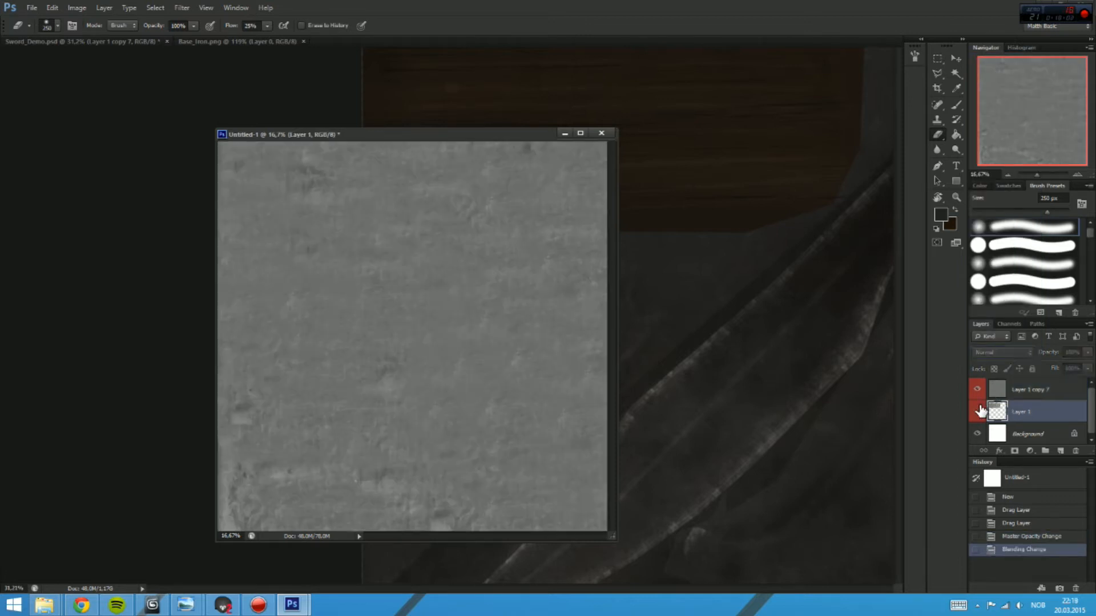
click(977, 411)
drag(708, 566, 748, 556)
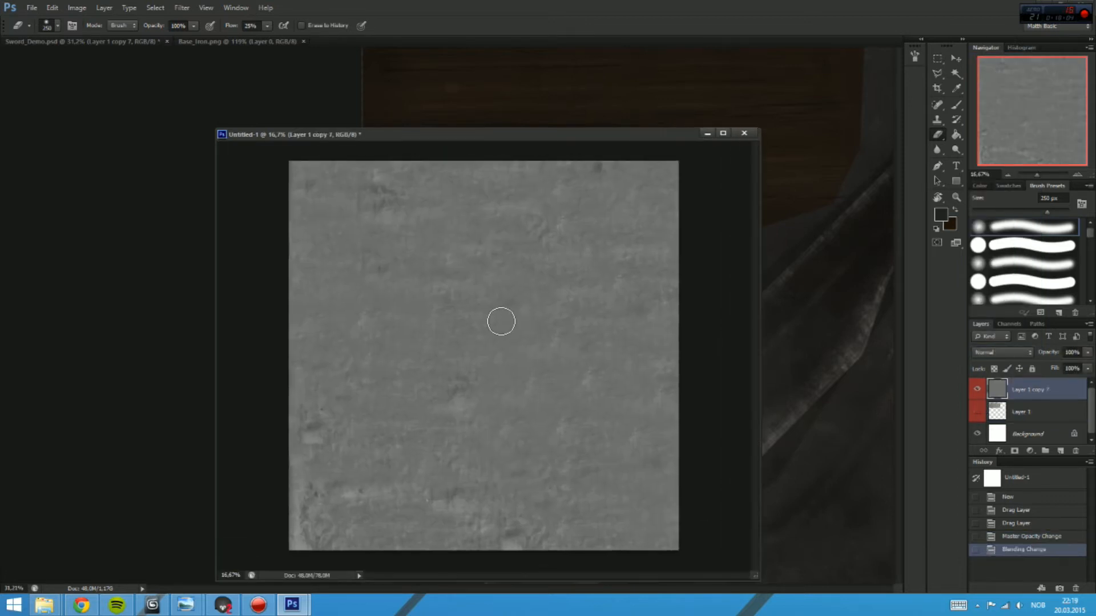
key(ctrl+0)
Step: Apply Brightness/Contrast to Layer 1 copy 7 with contrast at 100 and slightly lowered brightness
click(103, 6)
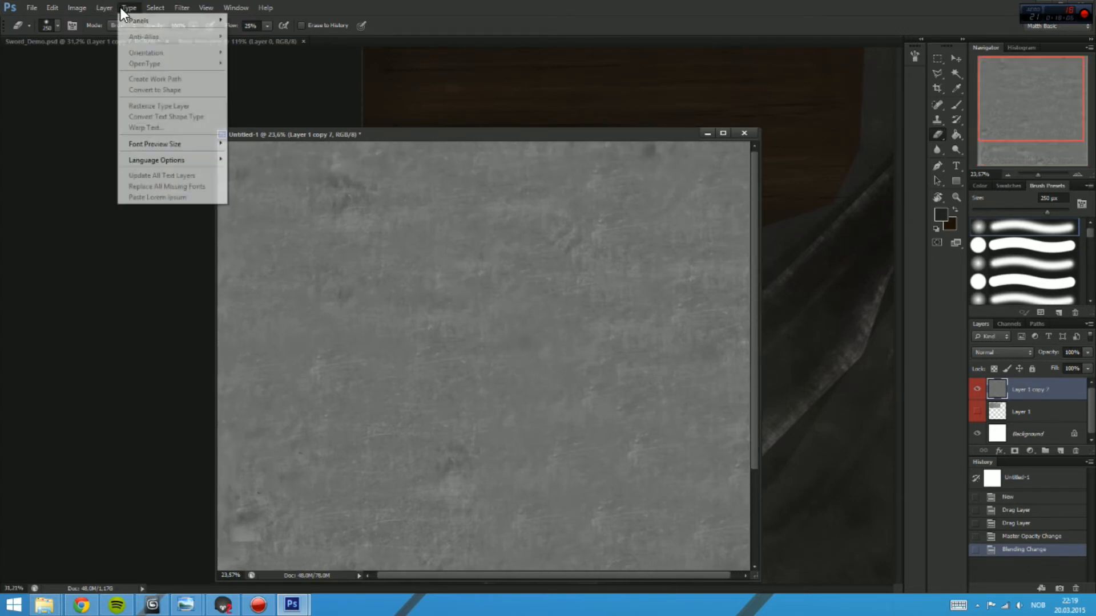
mouse_move(182, 38)
click(237, 36)
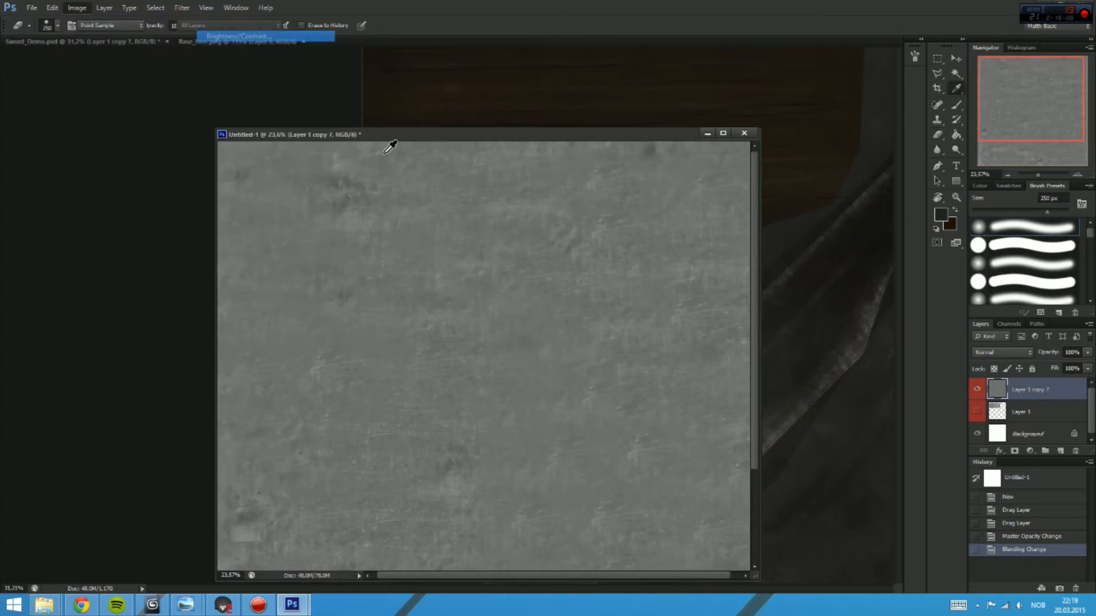
drag(663, 232, 741, 232)
drag(683, 203, 676, 204)
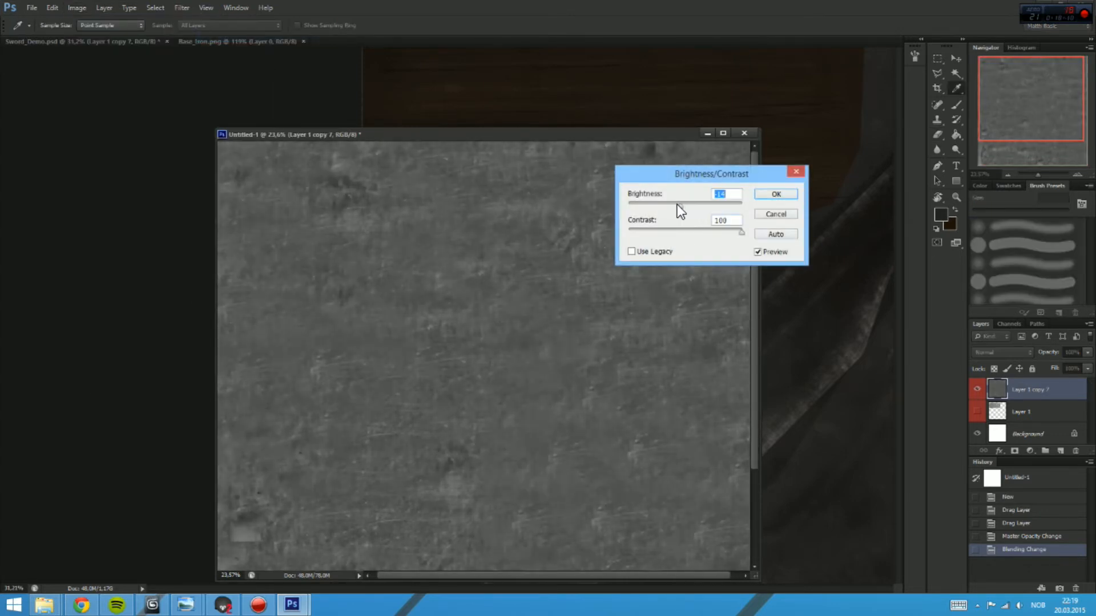
click(785, 194)
key(e)
Step: Apply a second Brightness/Contrast adjustment to Layer 1 copy 7 to strengthen the metal texture's contrast further
click(78, 7)
mouse_move(103, 37)
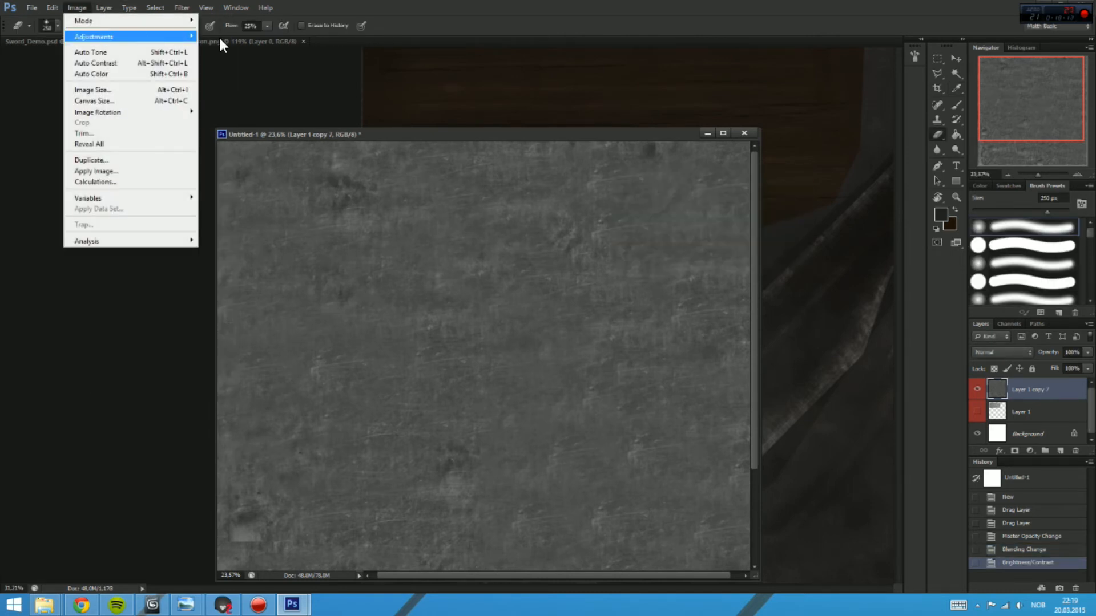
click(237, 36)
drag(676, 205, 690, 204)
click(776, 195)
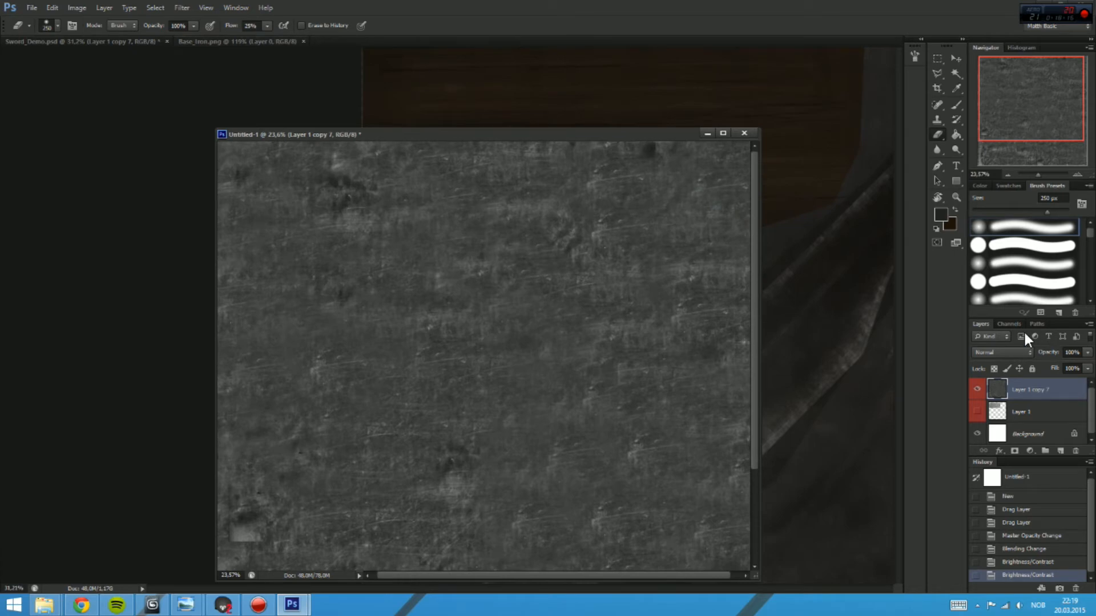
Step: Flatten the metal texture document, discarding its hidden layers, and convert it to a normal map with the NVIDIA Normal Map Filter
right_click(1025, 391)
click(1039, 282)
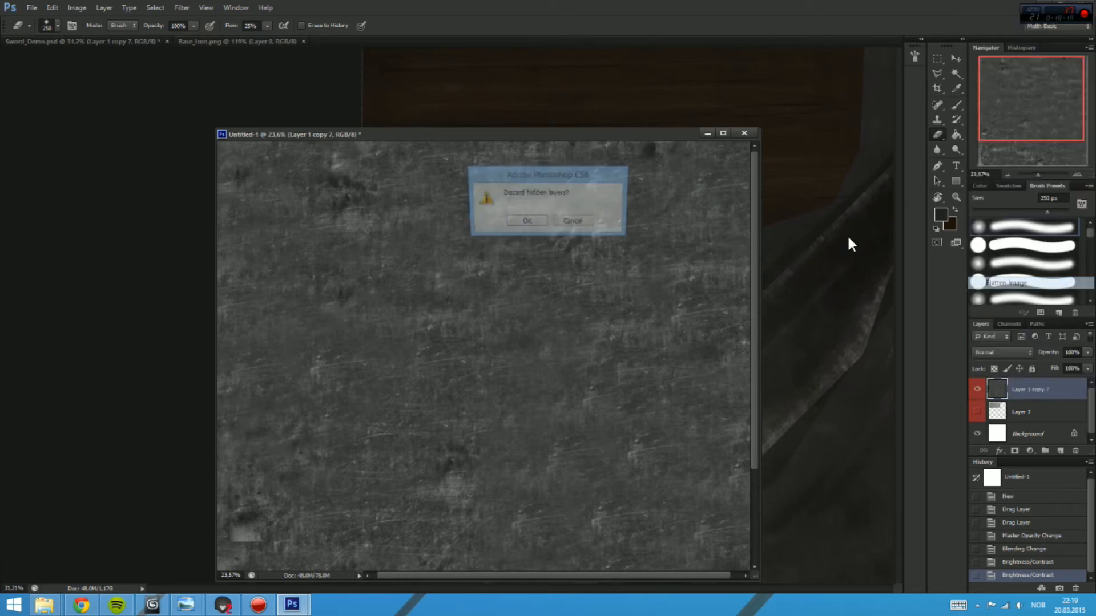
click(527, 220)
click(182, 8)
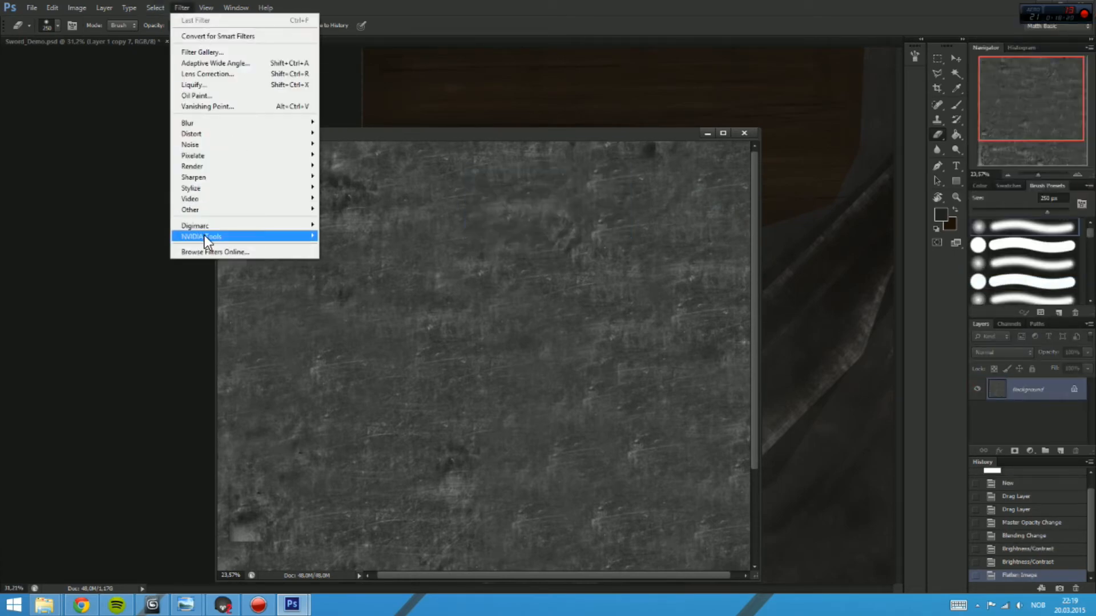
mouse_move(204, 236)
click(150, 236)
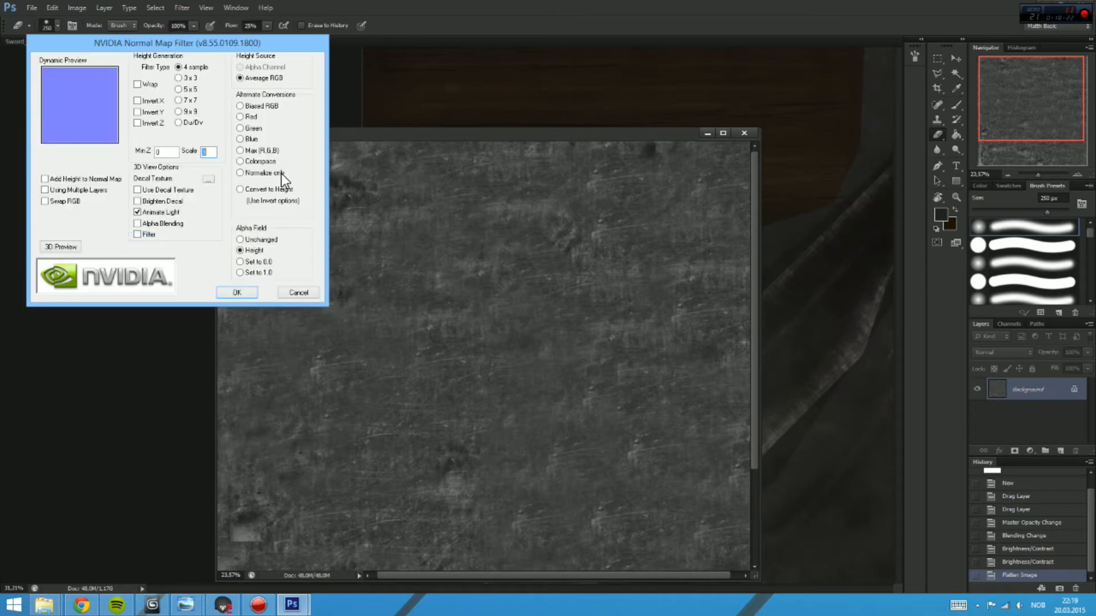
click(236, 292)
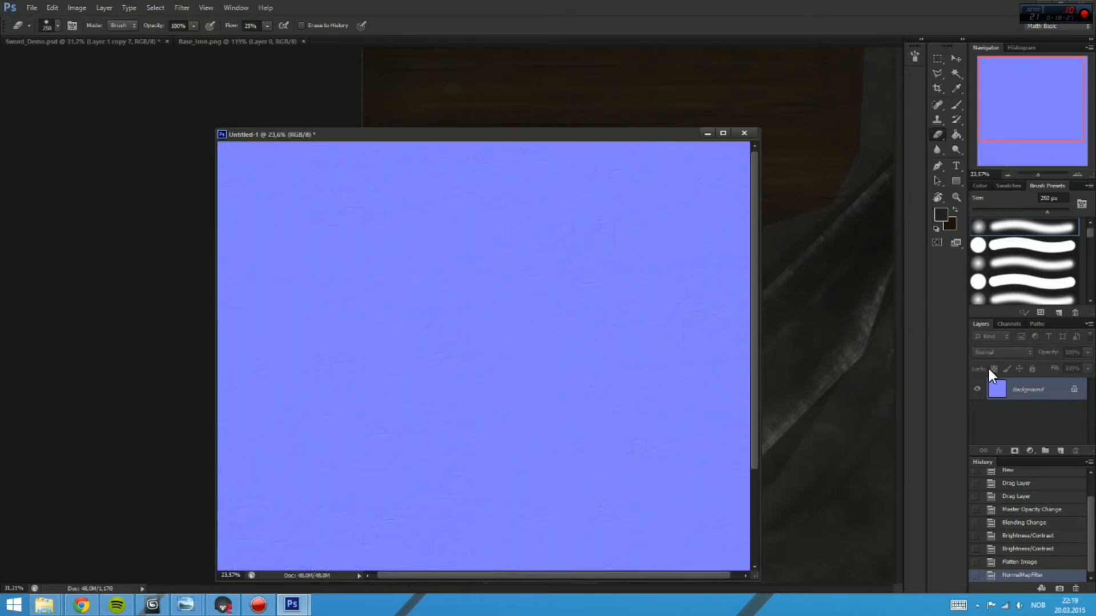
Step: Copy the metal normal map into Sword_Demo.psd and place it as the uppermost layer inside the Normals group
drag(996, 389, 824, 235)
drag(1054, 333, 988, 394)
click(991, 387)
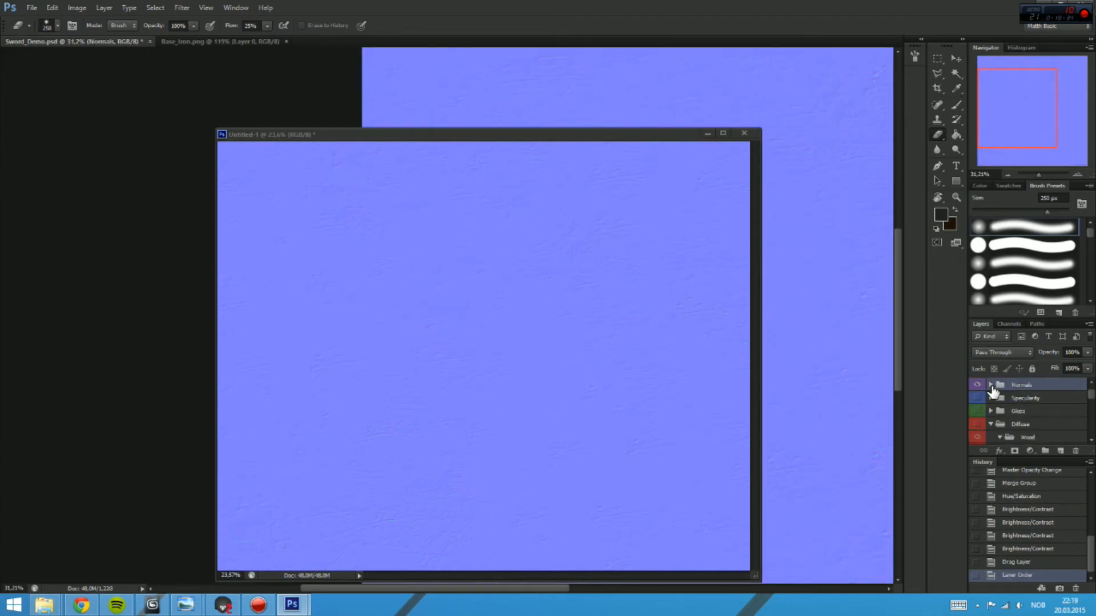
click(991, 386)
click(991, 387)
scroll(991, 425, down, 3)
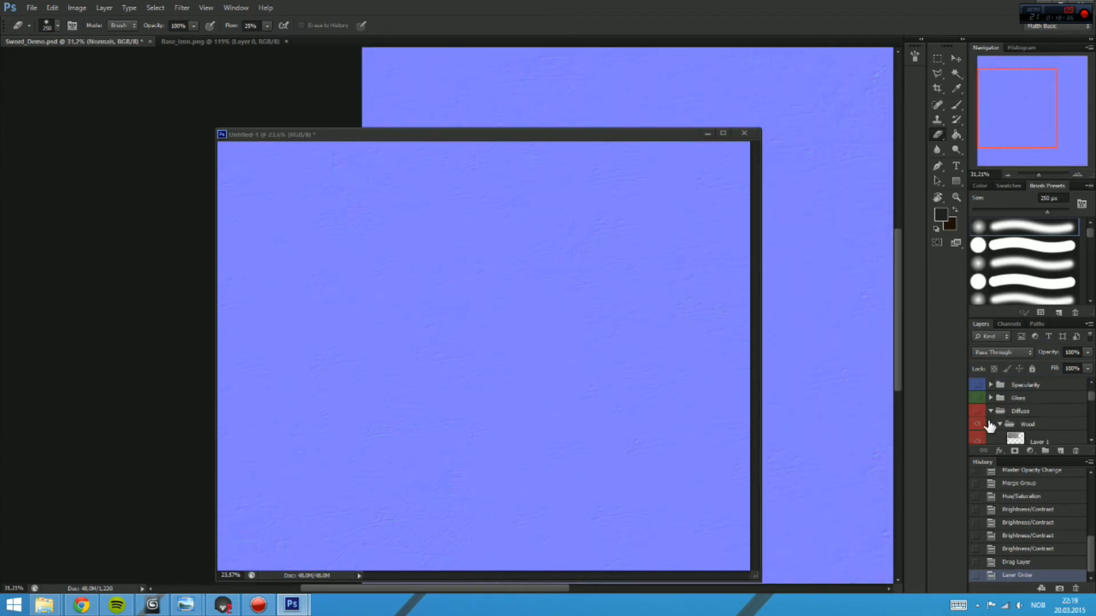
click(991, 386)
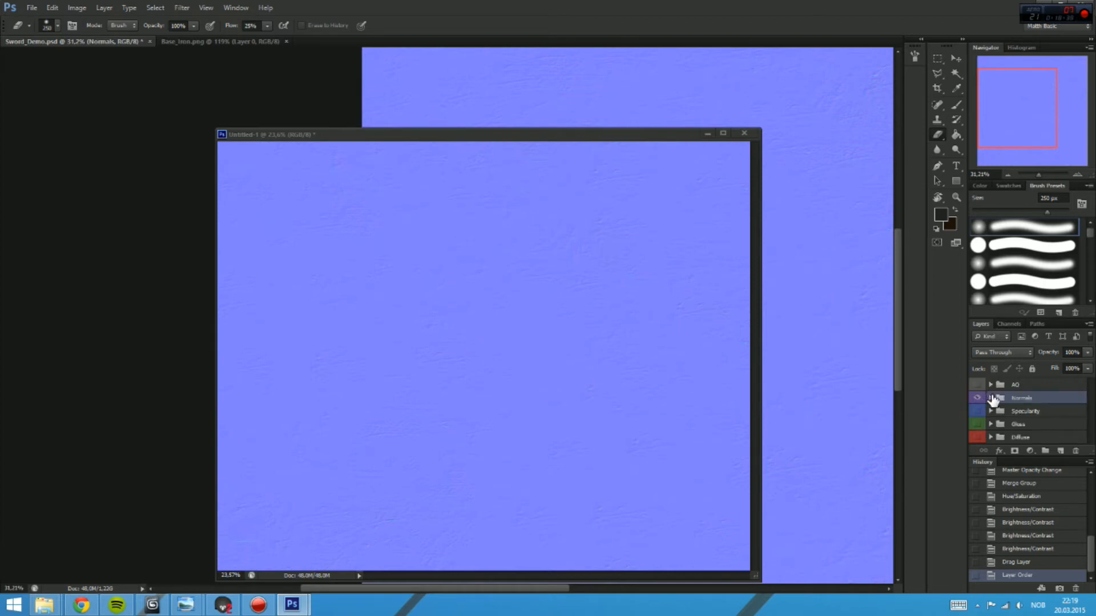
click(991, 398)
Step: Label Layer 3 violet, set its blending mode to Overlay and clear the floating texture document out of the way
right_click(977, 415)
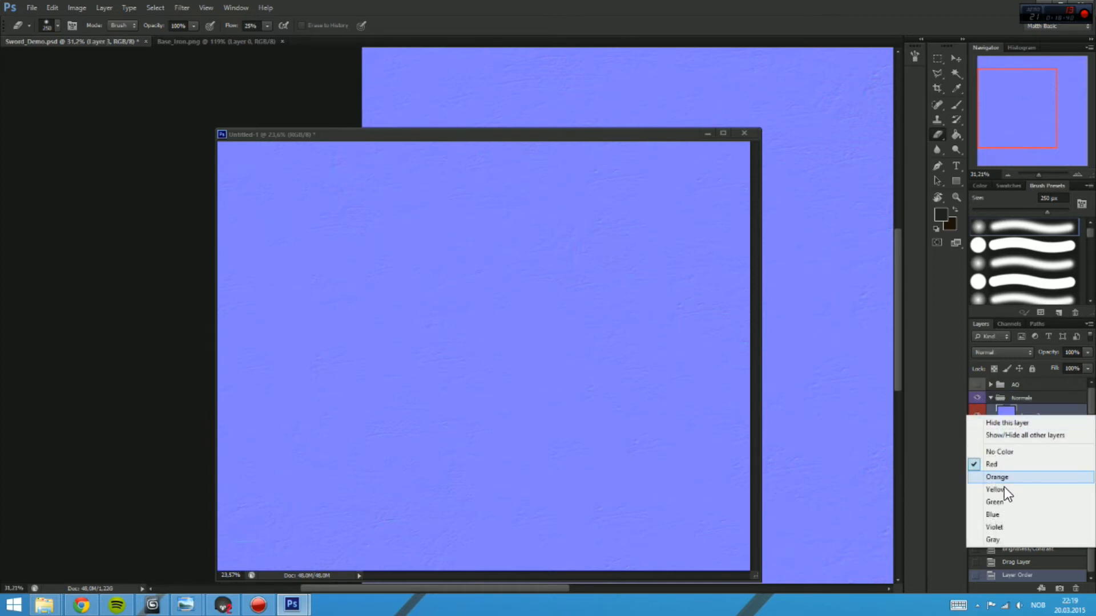
click(1008, 527)
click(1012, 352)
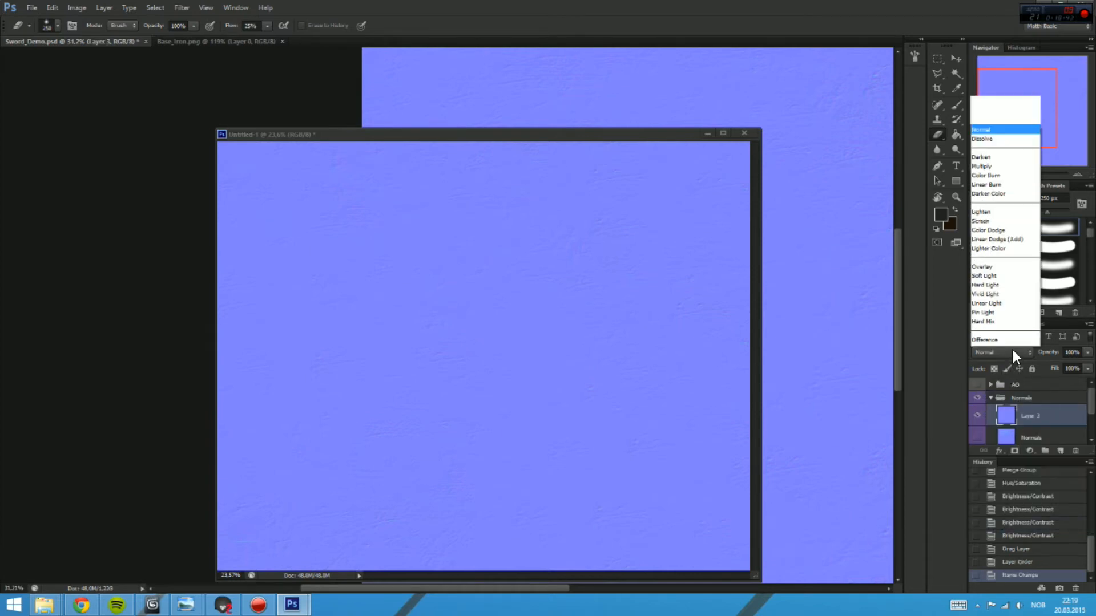
click(1004, 188)
drag(445, 134, 281, 156)
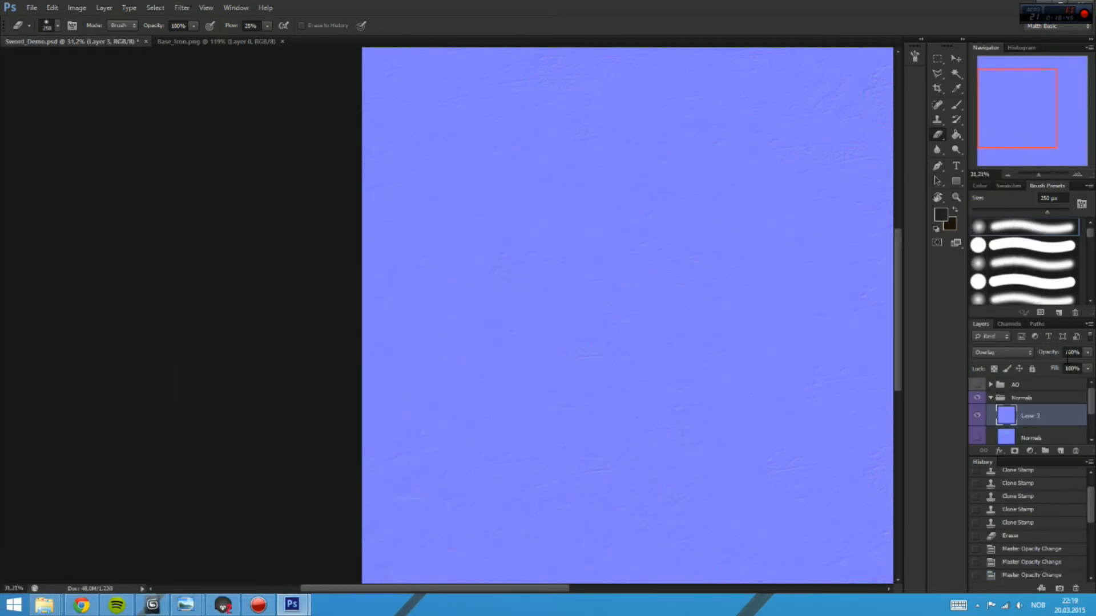
Step: Show the Normals layer beneath Layer 3 and set Layer 3's opacity to 35%
click(977, 438)
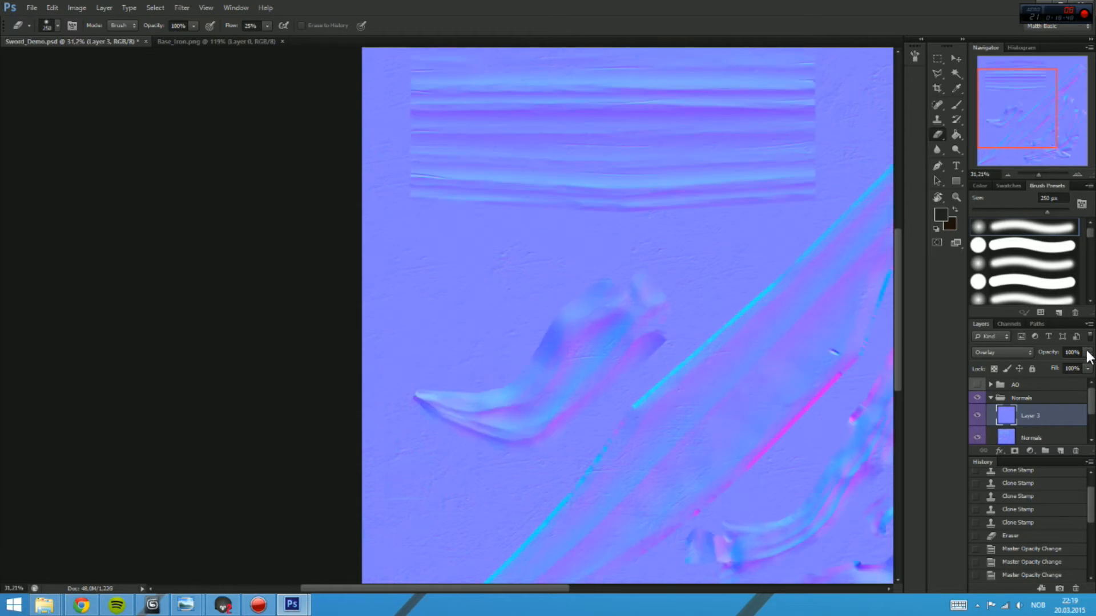
click(1072, 352)
text(35)
key(Return)
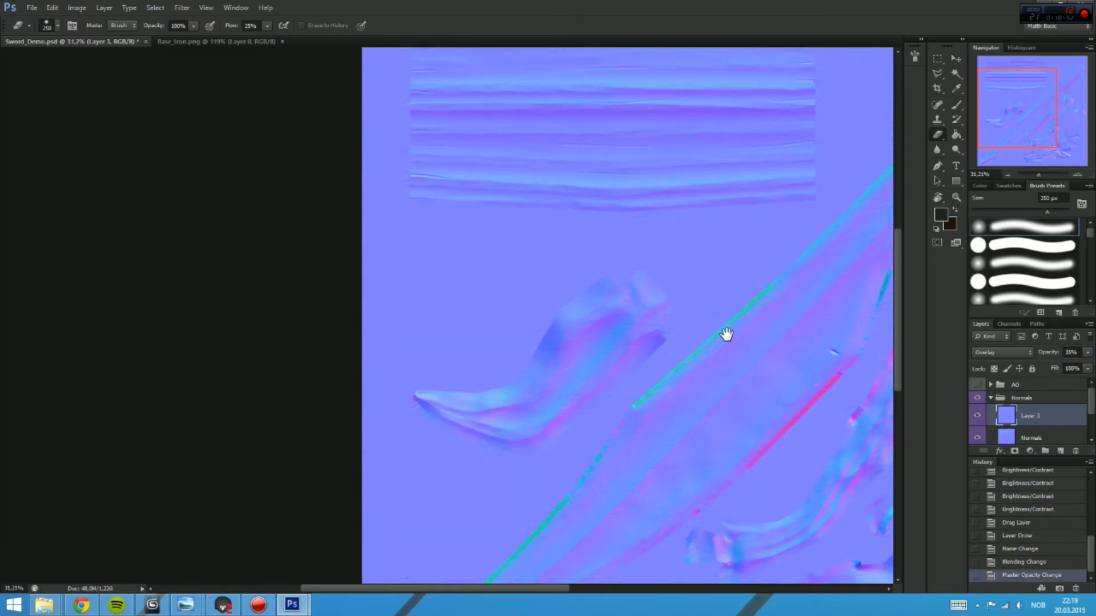
Step: Outline the wood plank area with the Polygonal Lasso, clear it from Layer 3 and deselect
drag(727, 334, 621, 167)
drag(568, 262, 672, 254)
drag(680, 210, 645, 448)
mouse_move(752, 347)
mouse_down()
mouse_move(711, 352)
mouse_move(723, 468)
mouse_up()
mouse_move(793, 393)
mouse_down()
mouse_move(755, 337)
mouse_move(707, 343)
mouse_up()
key(l)
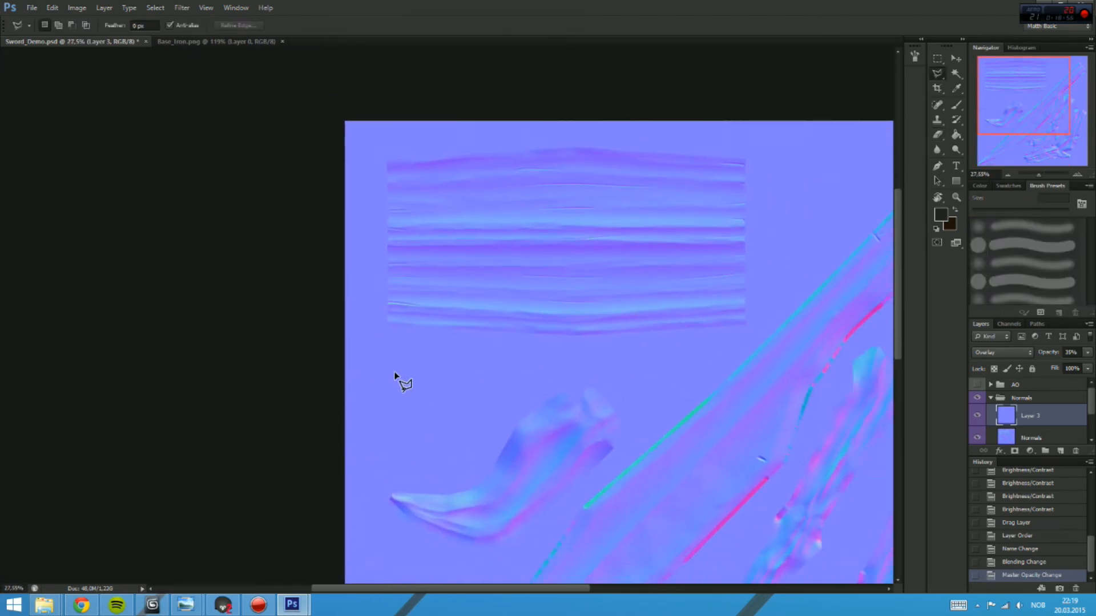
click(254, 358)
click(722, 344)
click(759, 326)
click(791, 132)
click(456, 100)
click(296, 117)
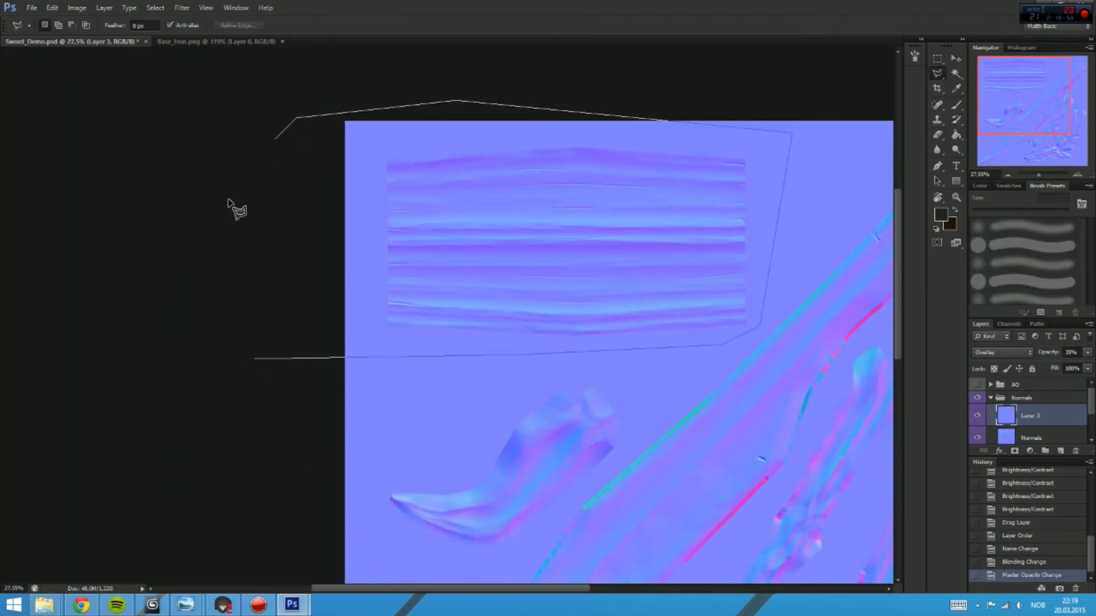
double_click(225, 245)
key(Delete)
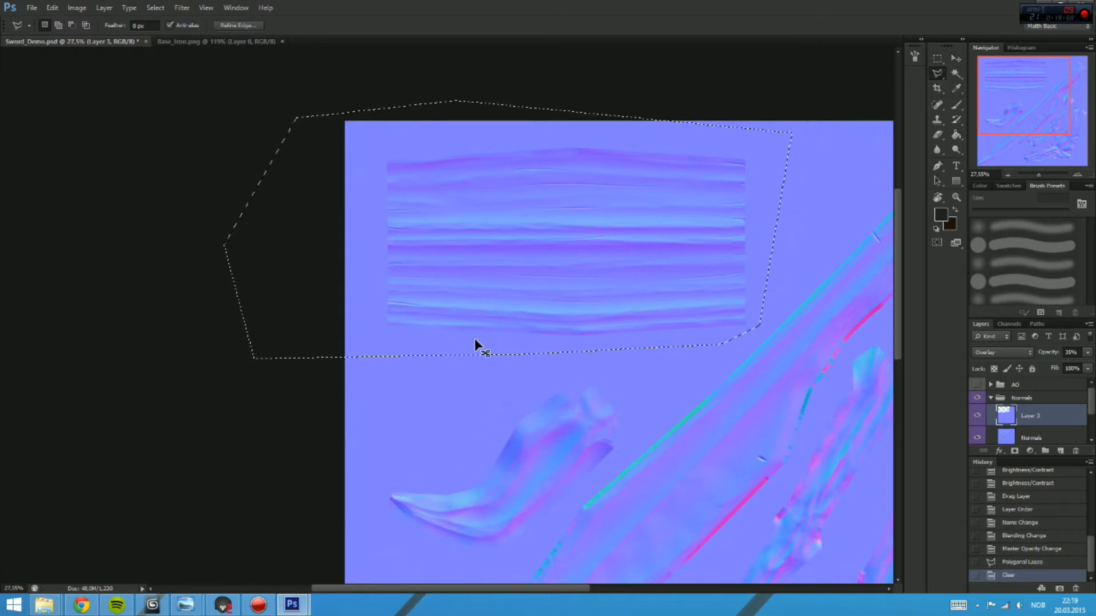
key(ctrl+d)
Step: Undo the normal map filter and flattening in the texture document, hide Layer 1 copy 7, and show and select Layer 1
key(ctrl+alt+z)
key(ctrl+alt+z)
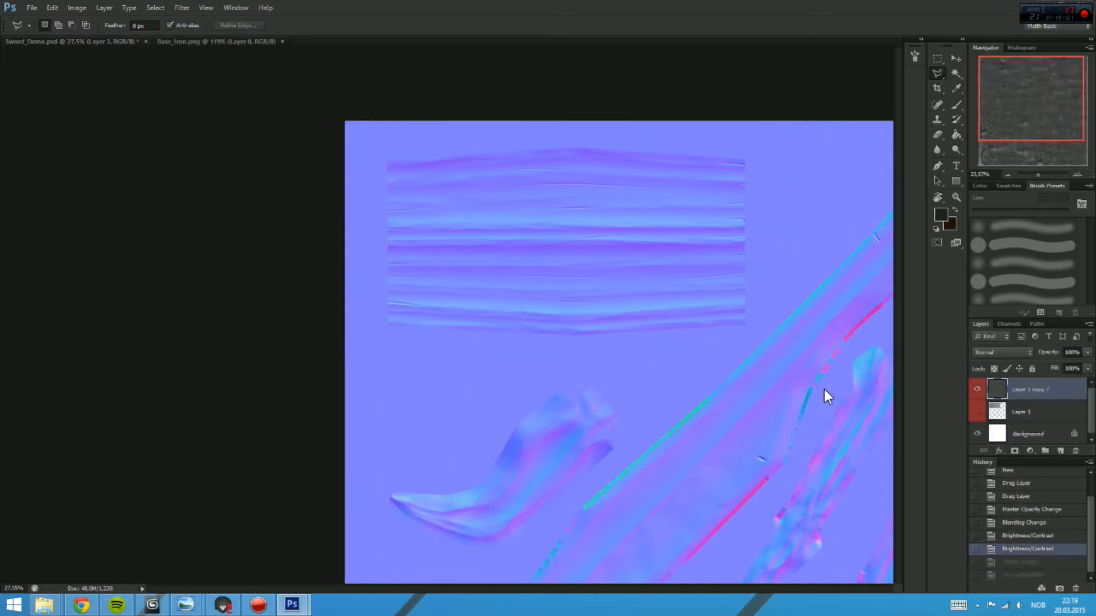
click(977, 389)
click(977, 411)
click(1028, 412)
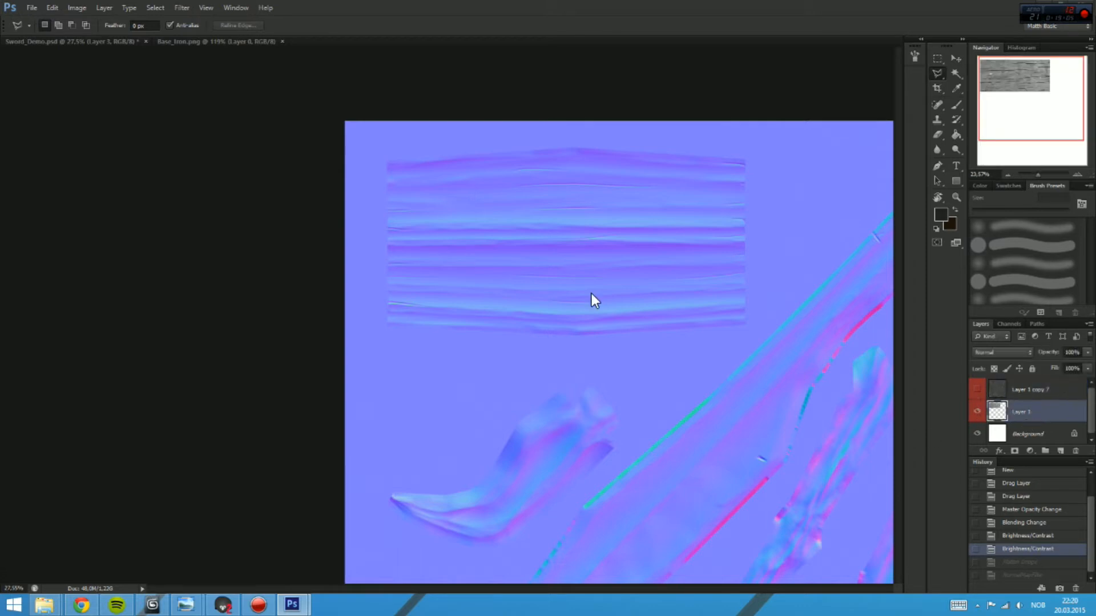
Step: Apply Brightness/Contrast to the wood texture on Layer 1 with contrast at 100 and slightly lowered brightness
click(80, 7)
mouse_move(140, 33)
click(240, 35)
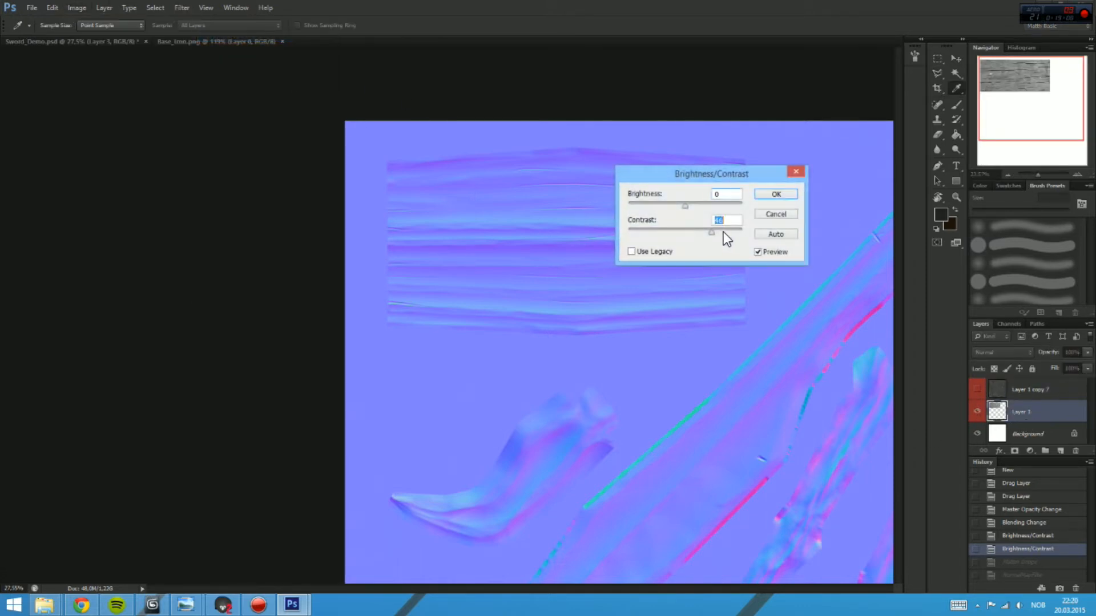
drag(691, 206, 673, 205)
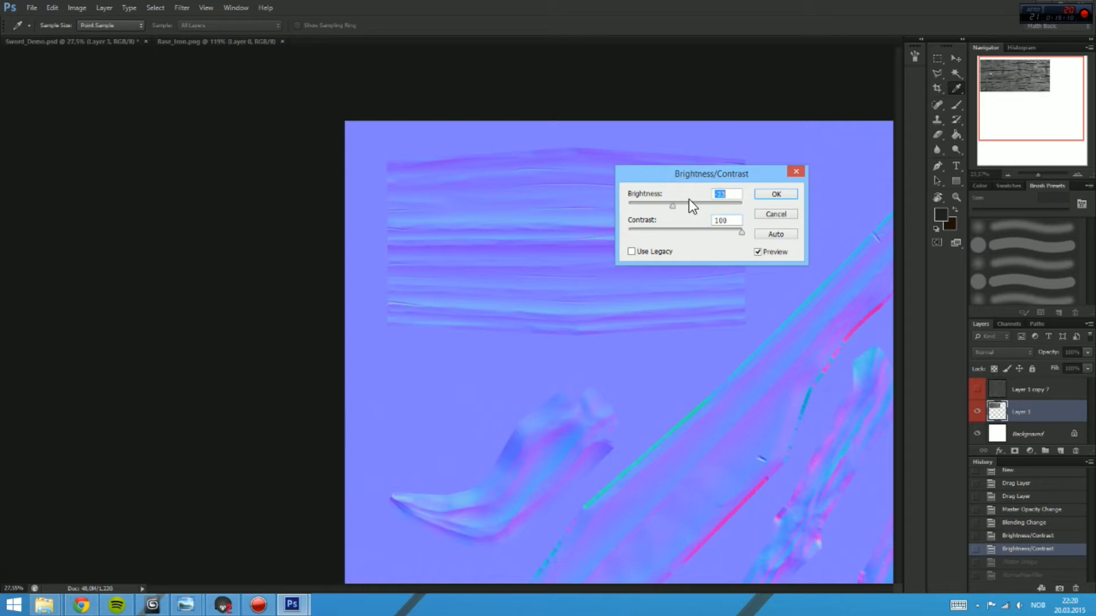
click(776, 194)
Step: Flatten the wood texture document, discarding its hidden layers, and apply the NVIDIA Normal Map Filter to it
key(l)
right_click(1040, 410)
click(1008, 297)
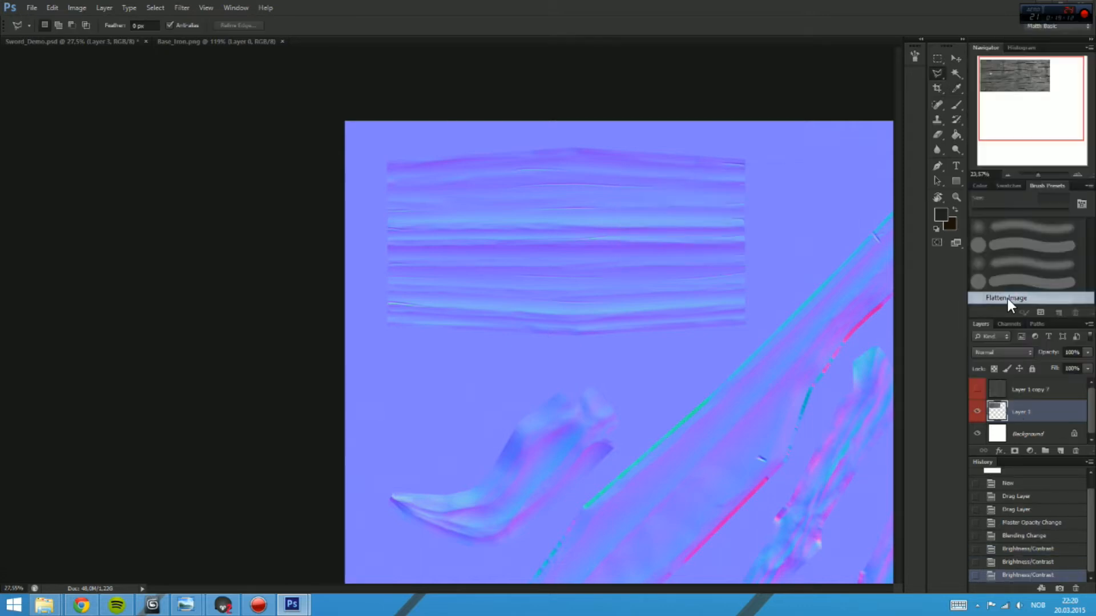
click(546, 221)
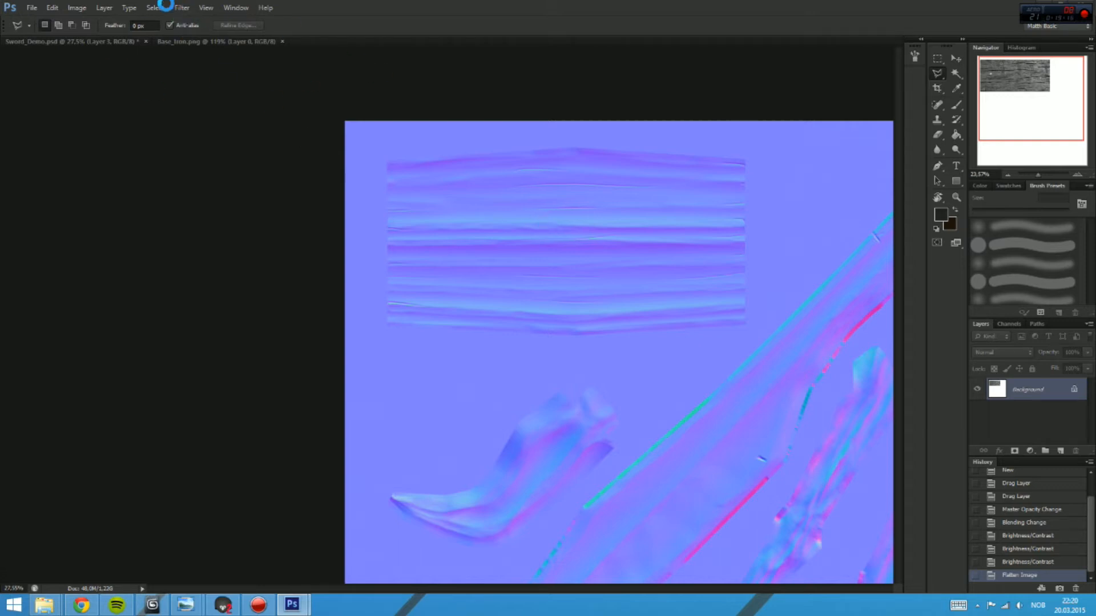
click(182, 8)
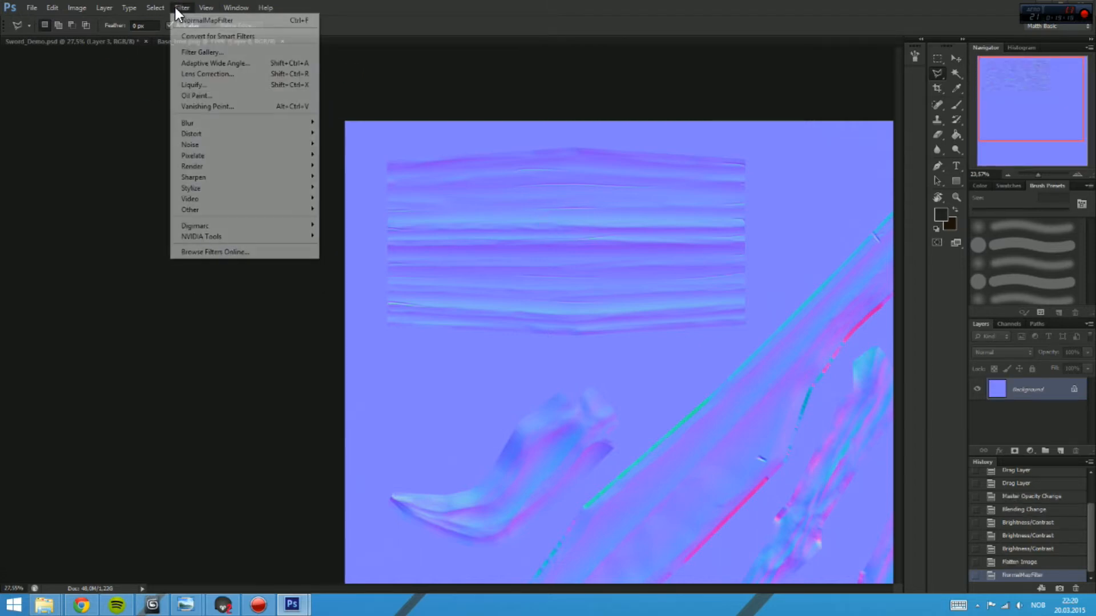
mouse_move(210, 13)
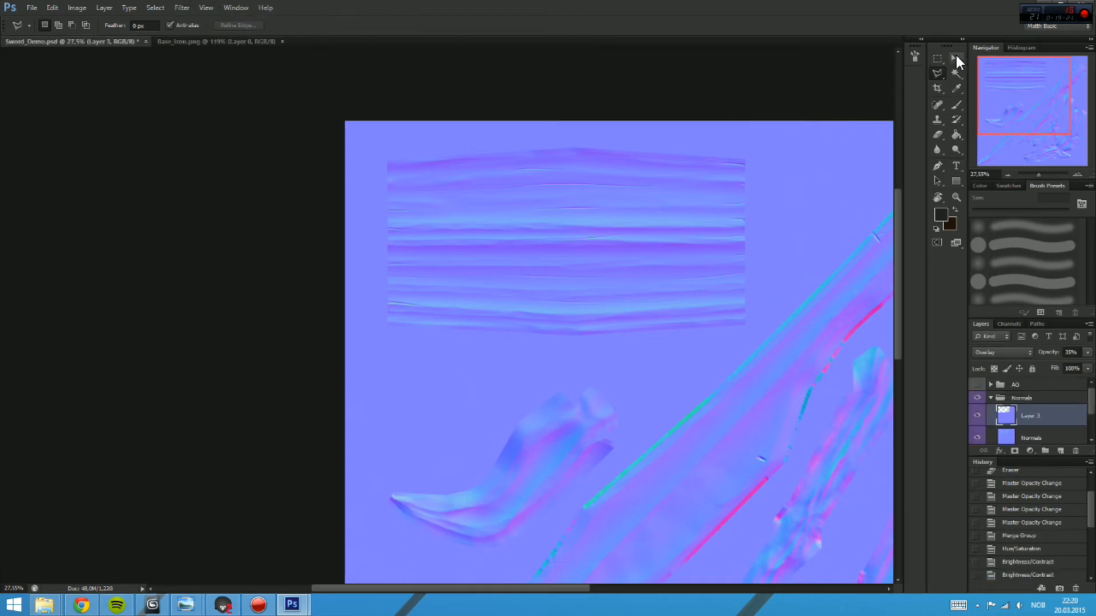
Step: Copy the wood normal map into Sword_Demo's Normals group and clear the flat area around the wood using the Magic Wand
click(957, 57)
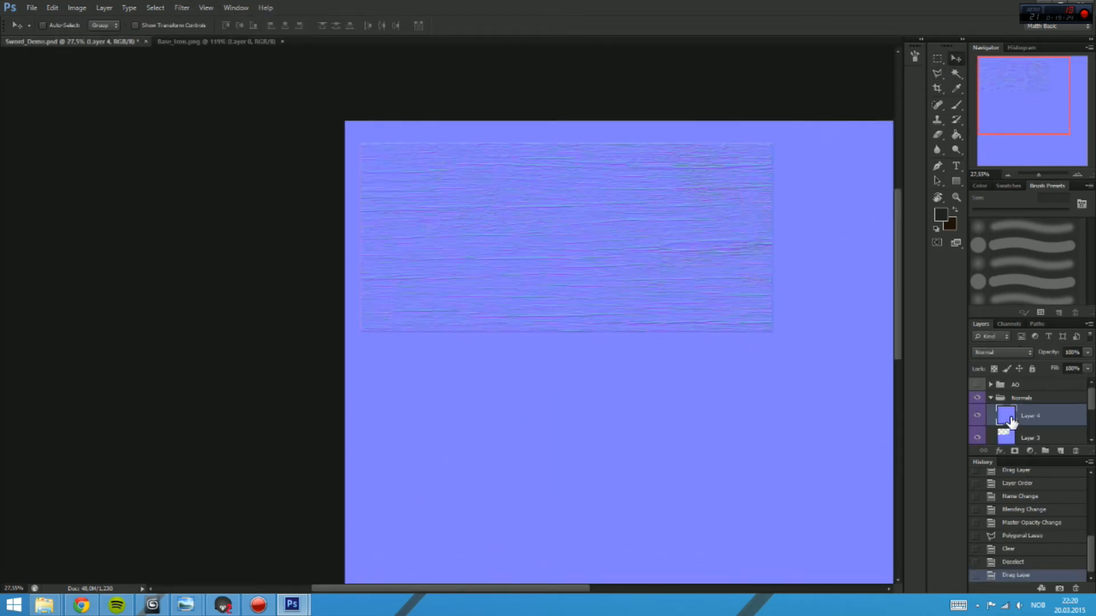
key(w)
click(802, 416)
key(Delete)
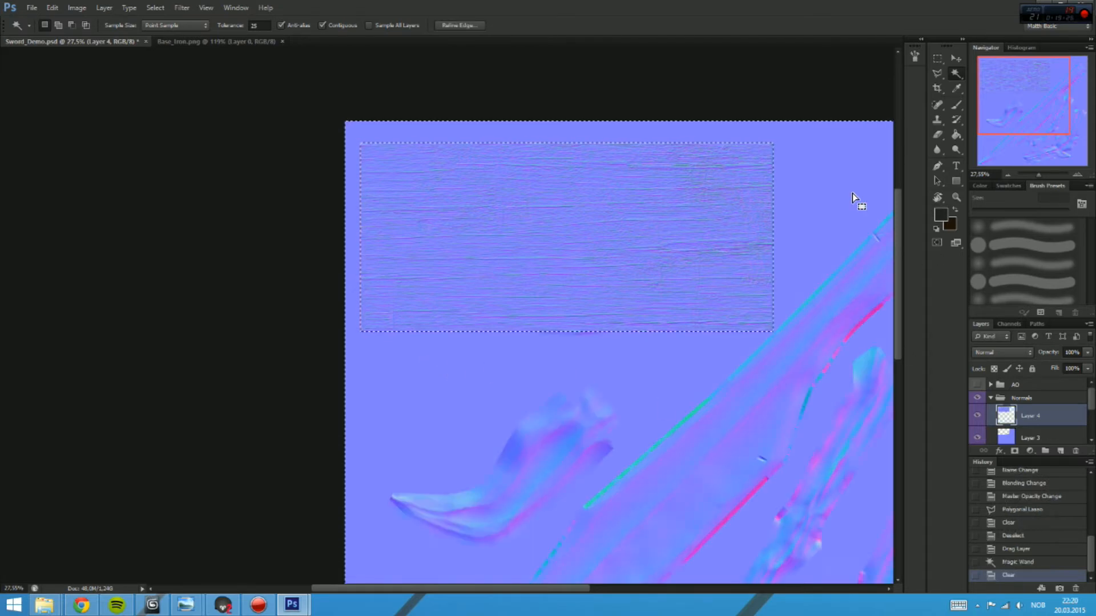
key(ctrl+d)
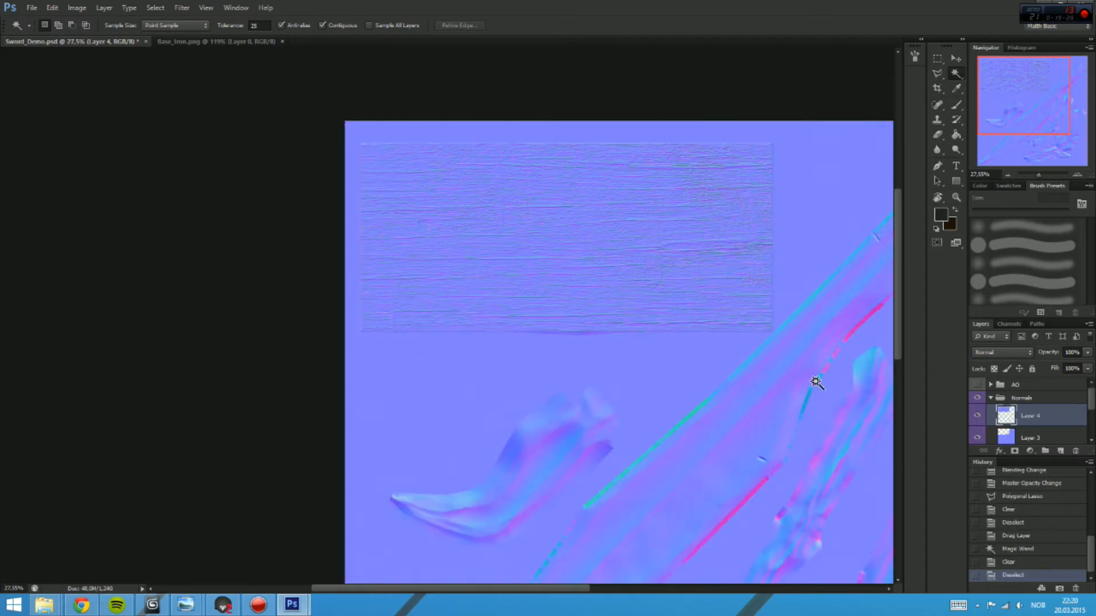
click(1015, 351)
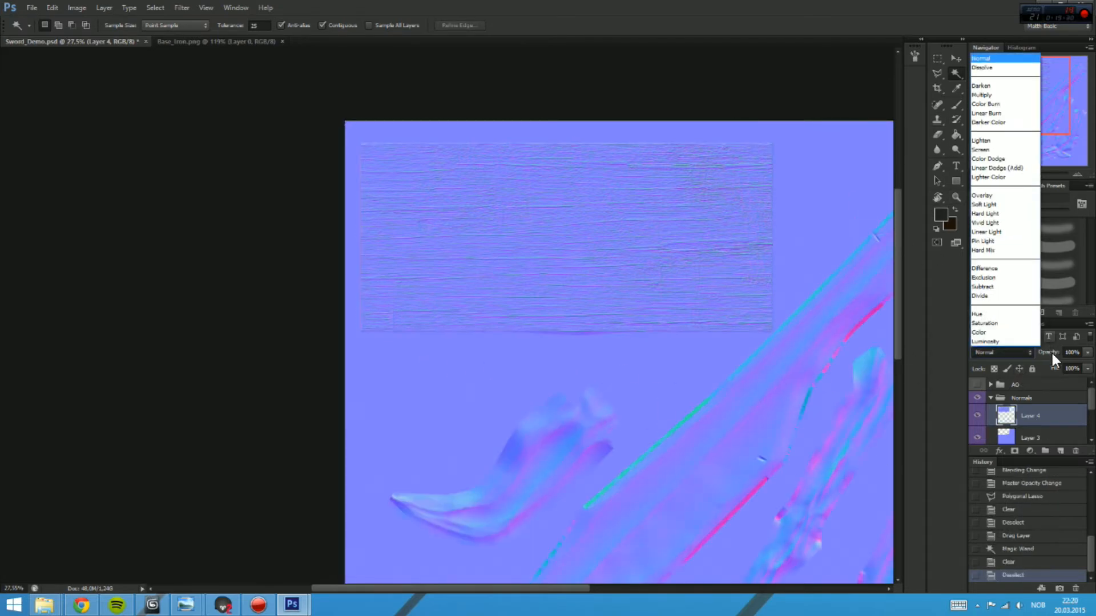
click(1048, 390)
click(1012, 353)
click(1011, 352)
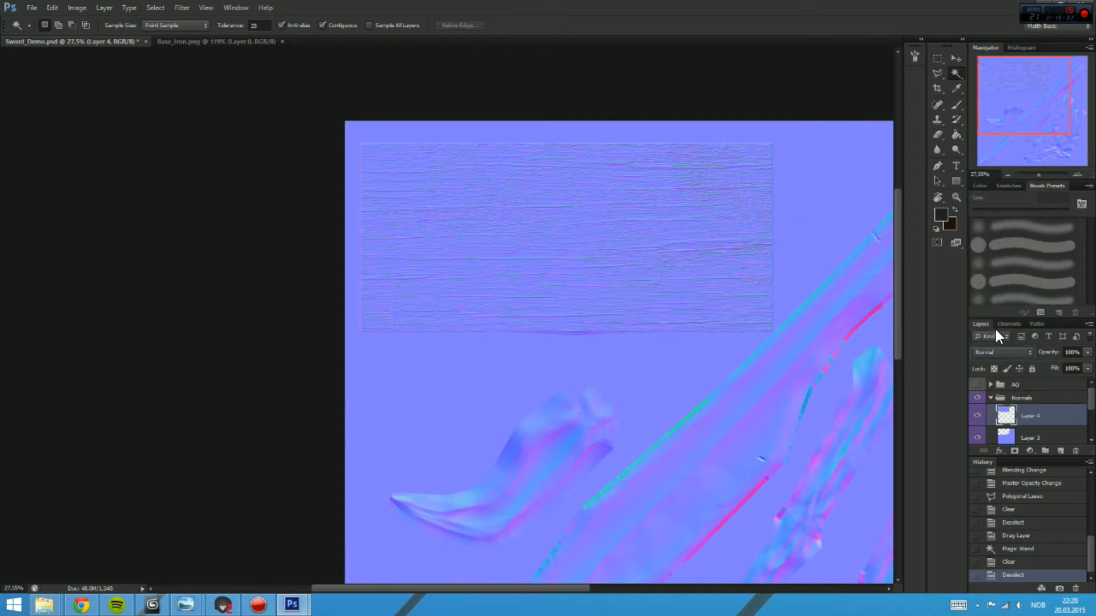
Step: Invert the green channel of Layer 4 and return to the full RGB composite
click(1009, 323)
click(1018, 391)
key(ctrl+i)
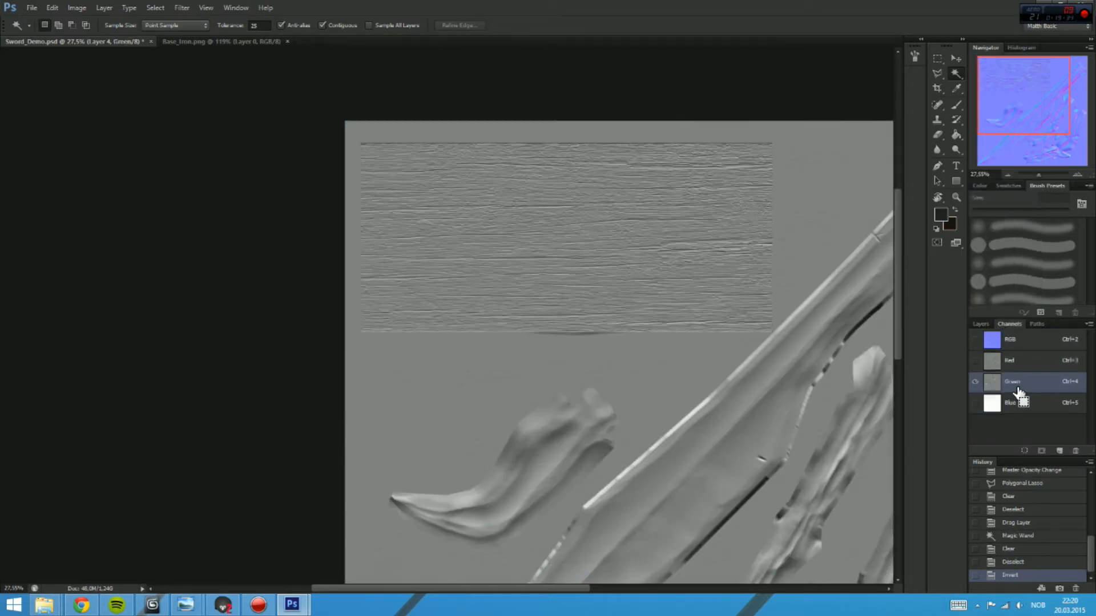
click(1024, 341)
click(986, 323)
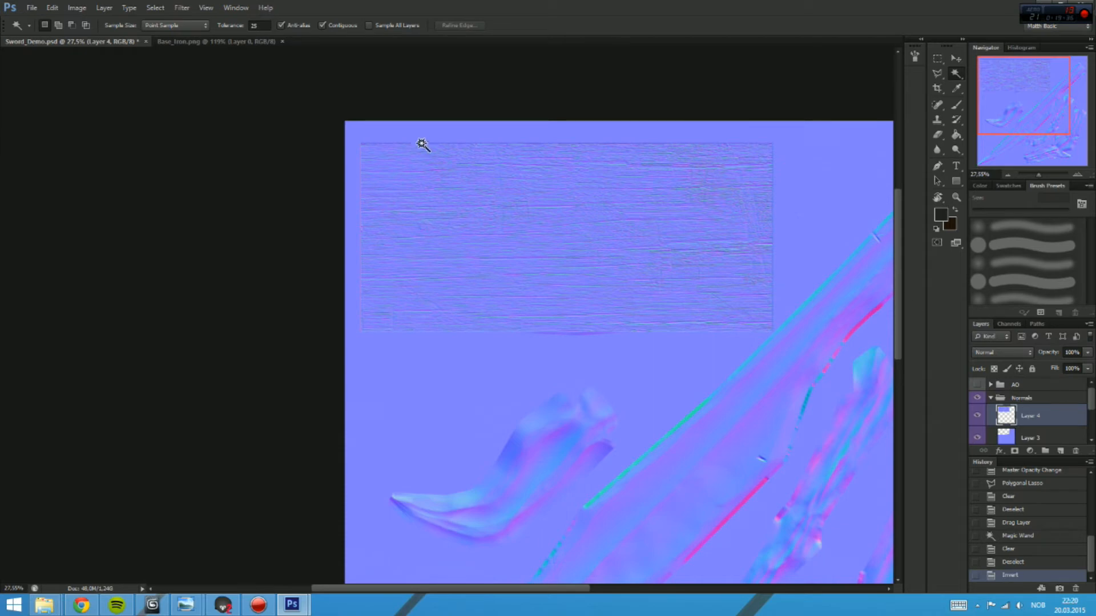
Step: Set Layer 4's blending mode to Overlay and its opacity to 55%
click(1020, 352)
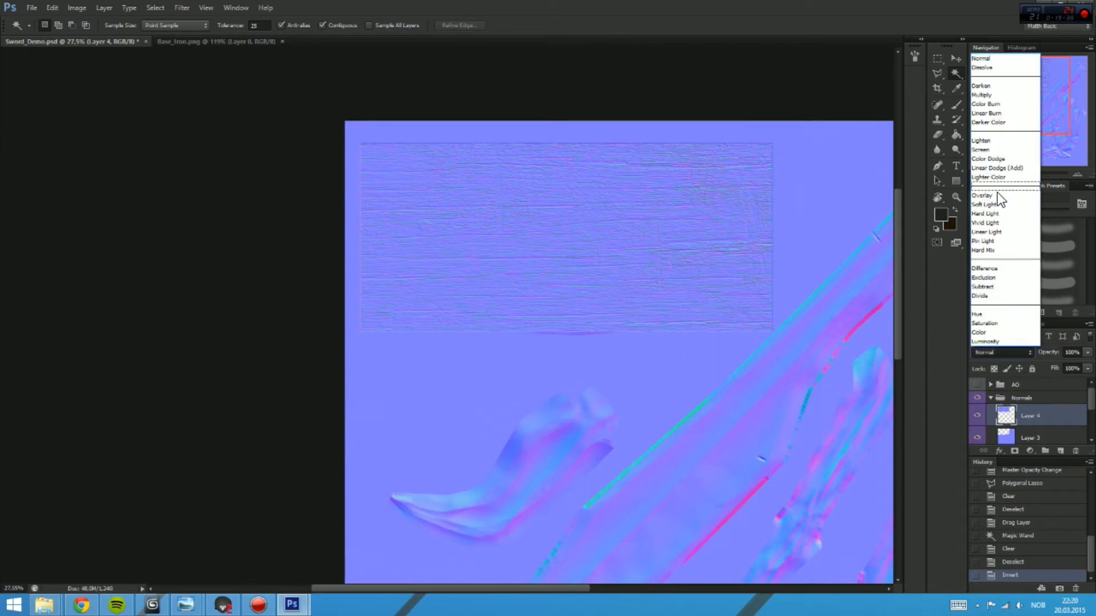
click(999, 206)
drag(722, 274, 766, 331)
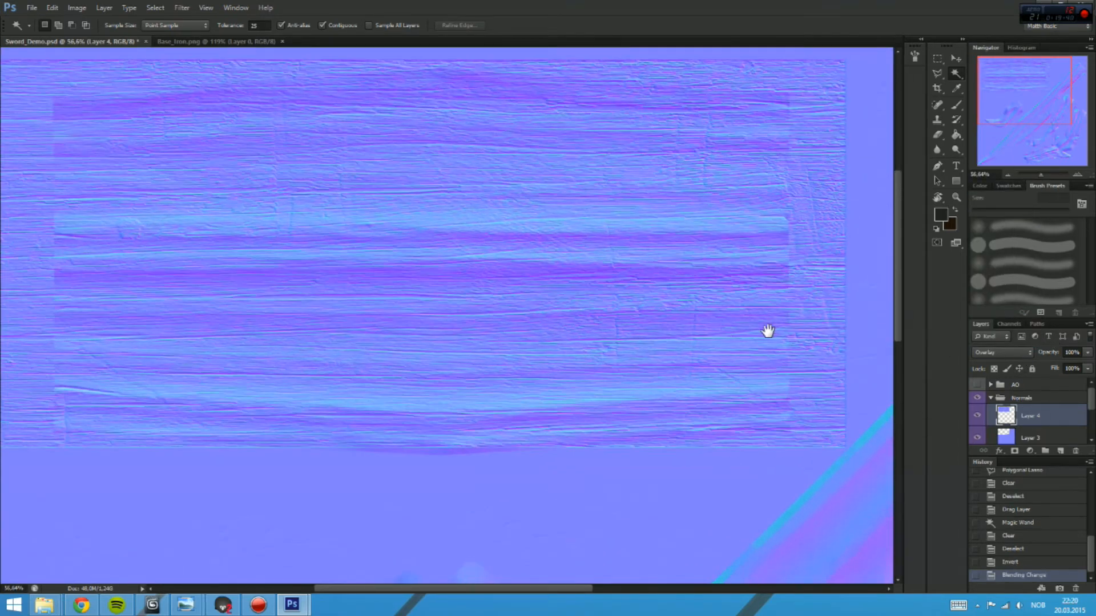
click(1075, 353)
text(55)
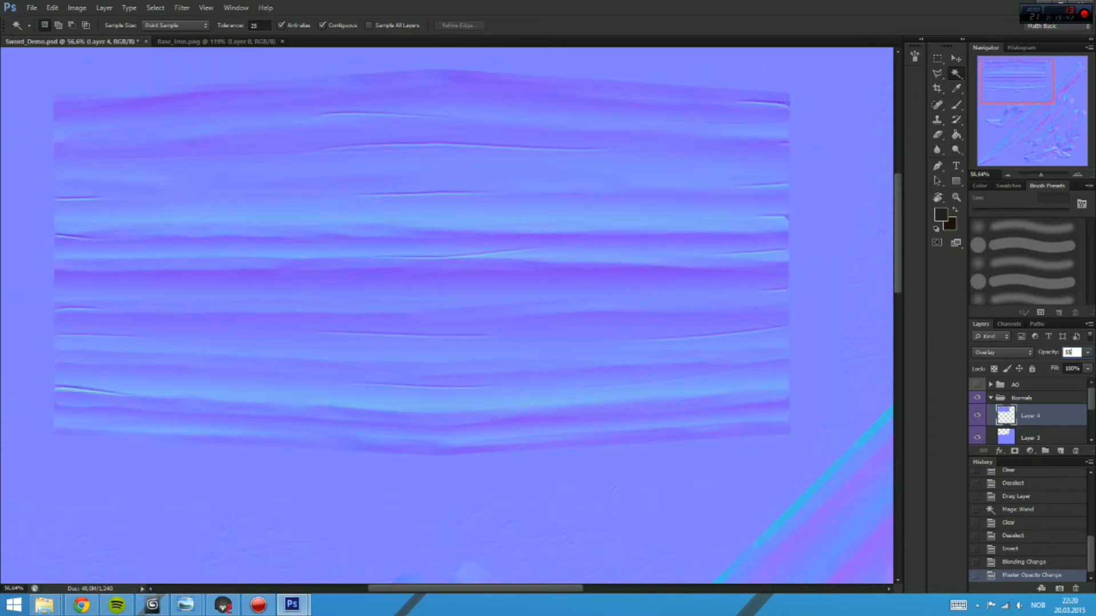
Step: Save the sword's normal map as the Targa file Sword_Demo_Normal at 24 bits/pixel in the Tutorial Metal folder
drag(756, 425, 617, 389)
drag(618, 389, 432, 332)
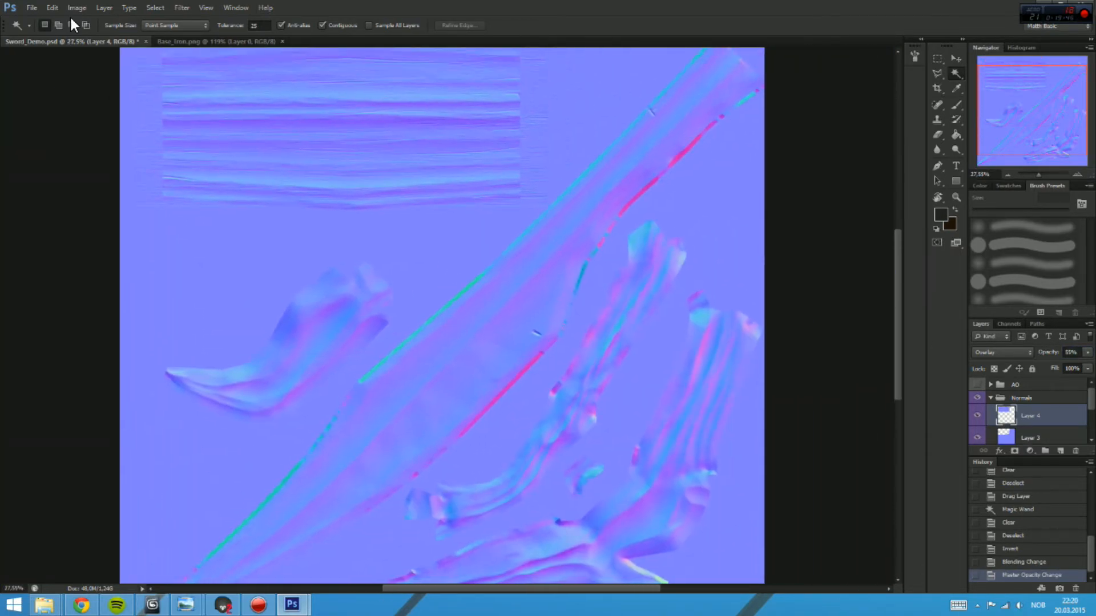
click(30, 8)
click(79, 140)
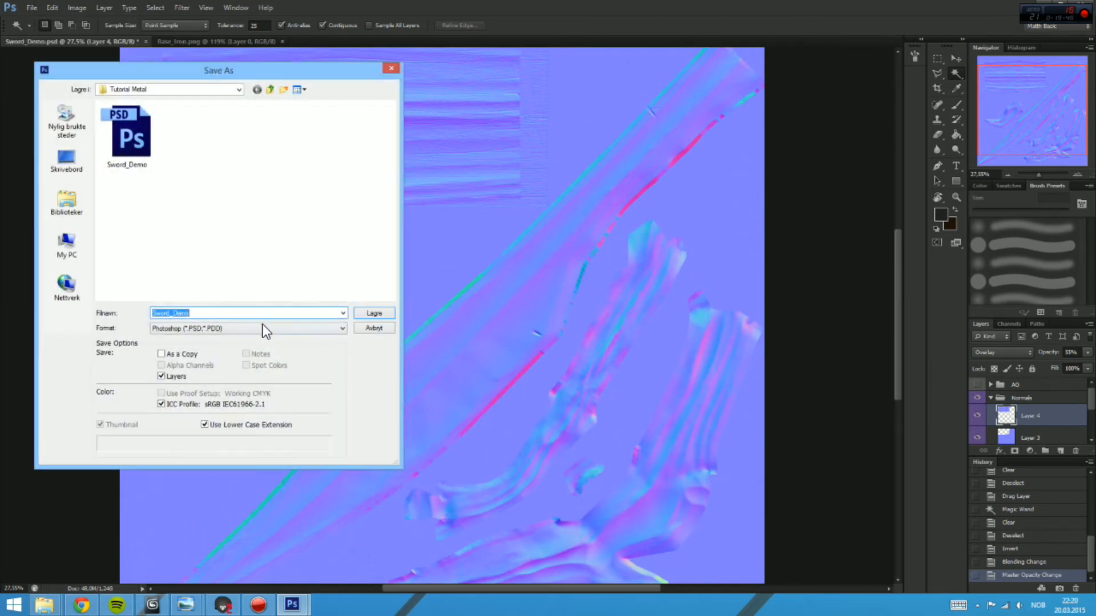
click(254, 328)
click(221, 487)
click(251, 166)
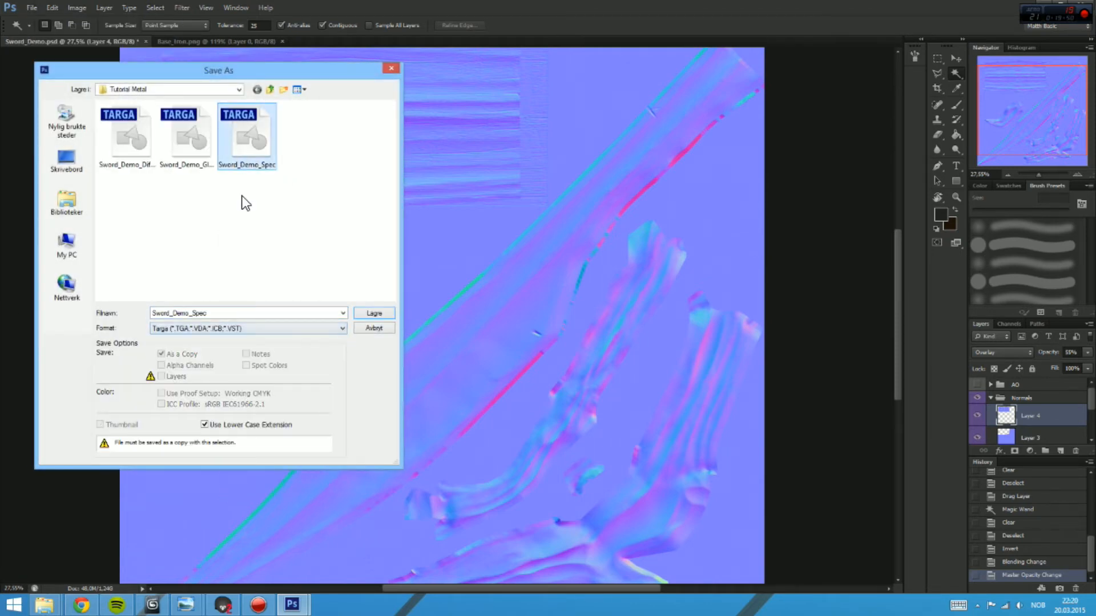
click(219, 316)
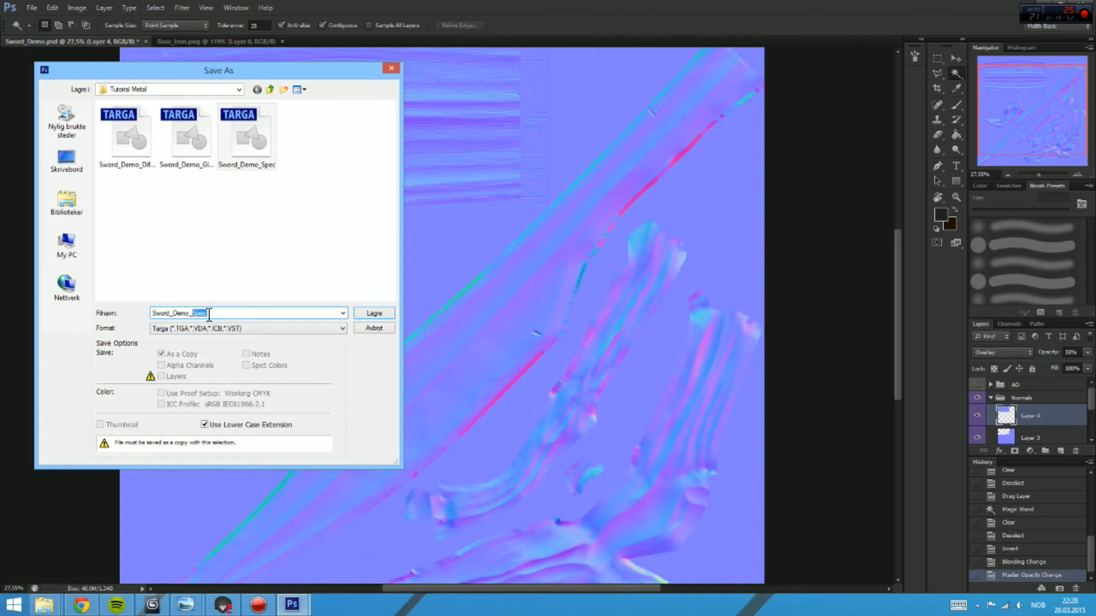
text(Norm)
key(Return)
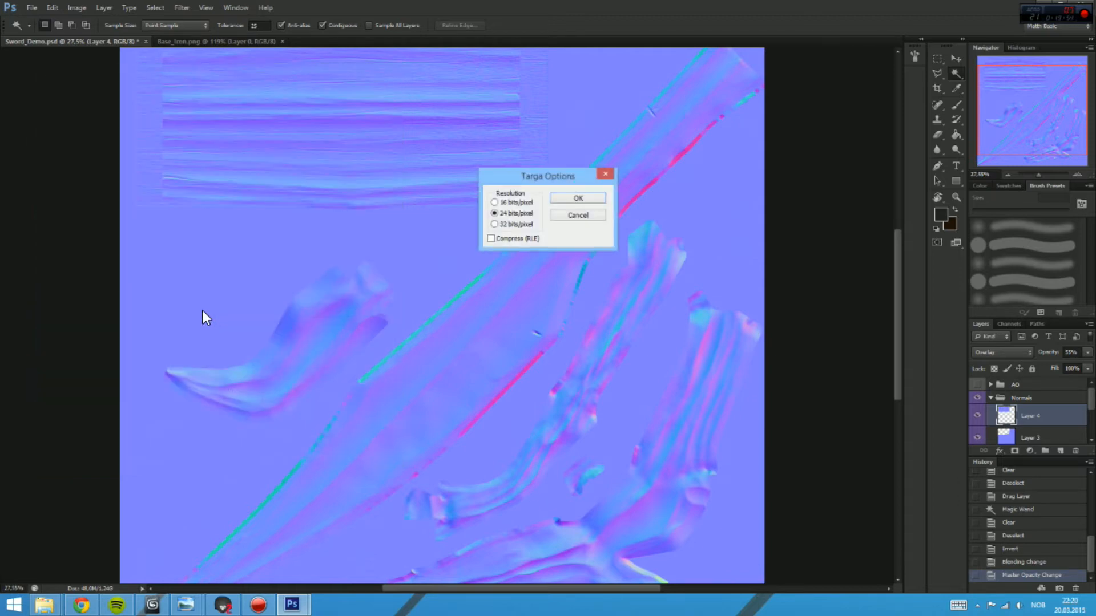
click(579, 197)
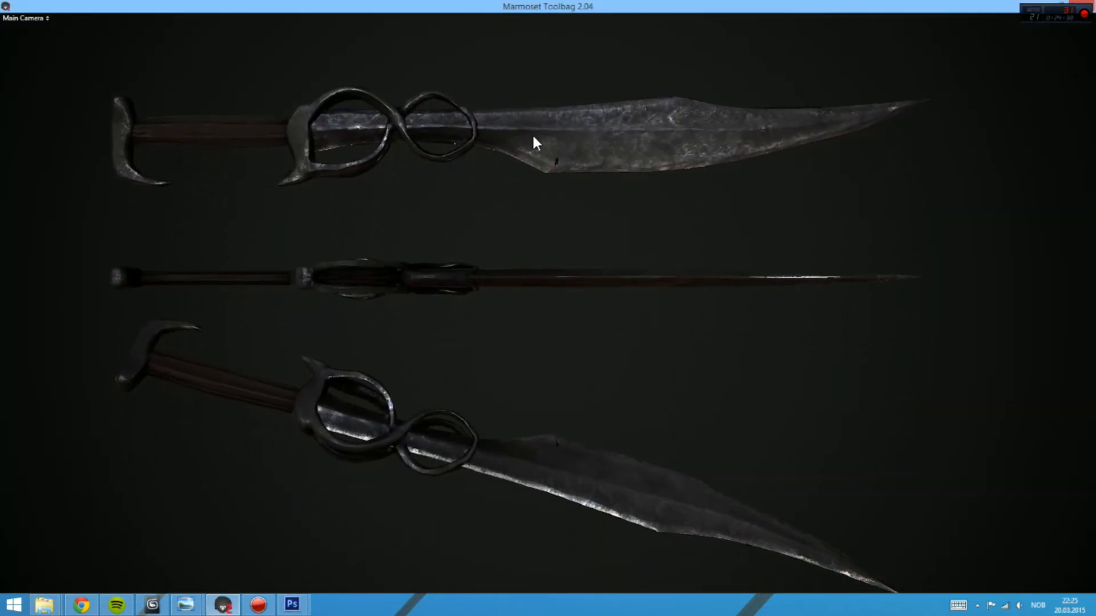
Step: Frame the three sword views in Marmoset Toolbag and capture the Main Camera image to the clipboard
drag(533, 136, 564, 126)
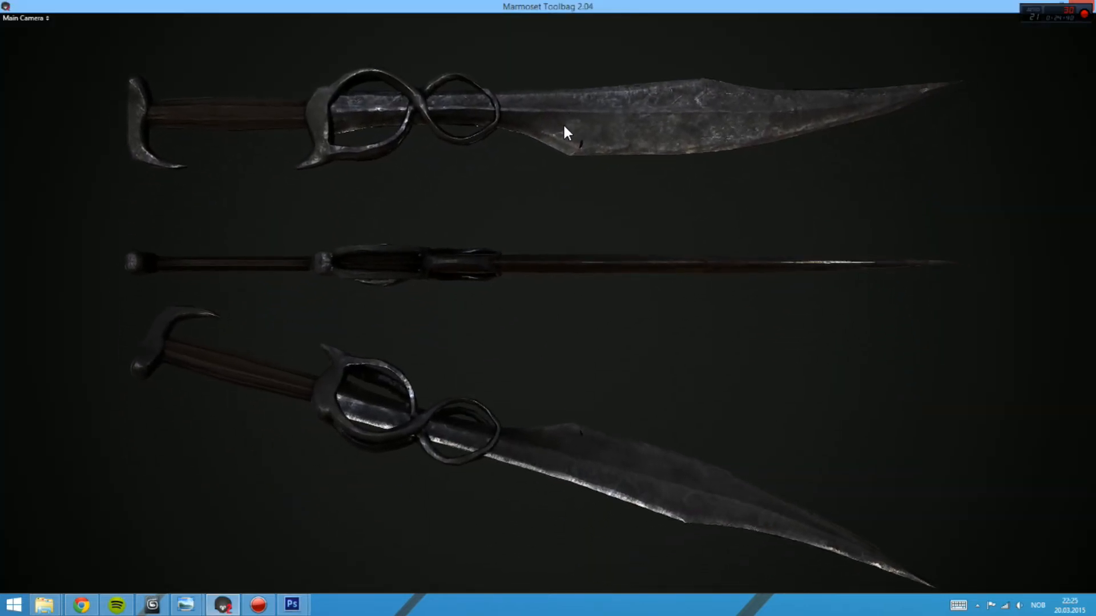
scroll(565, 126, up, 1)
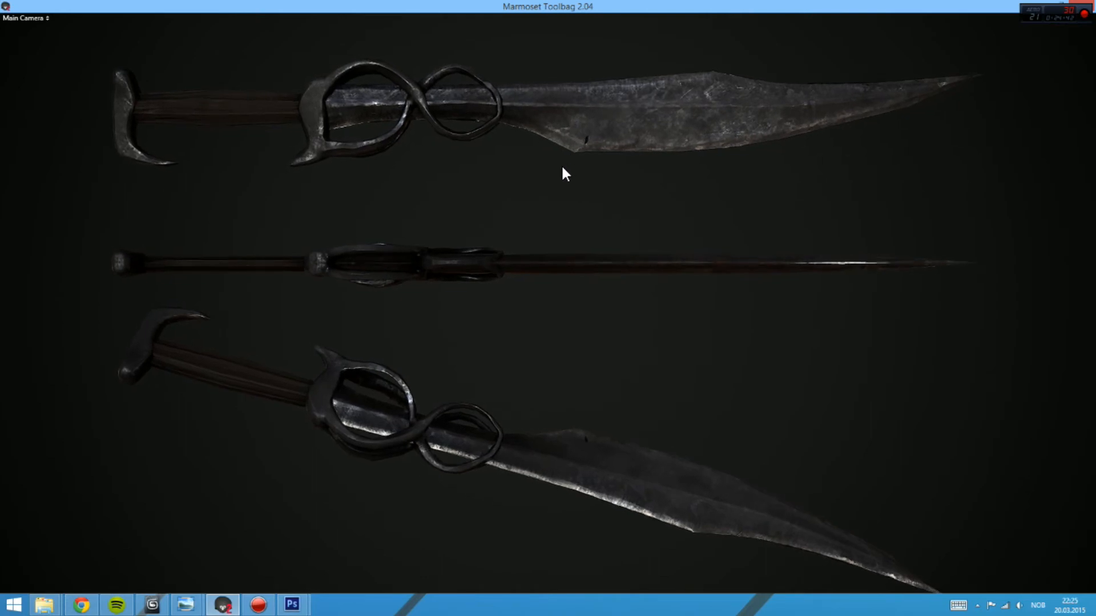
key(Tab)
click(103, 19)
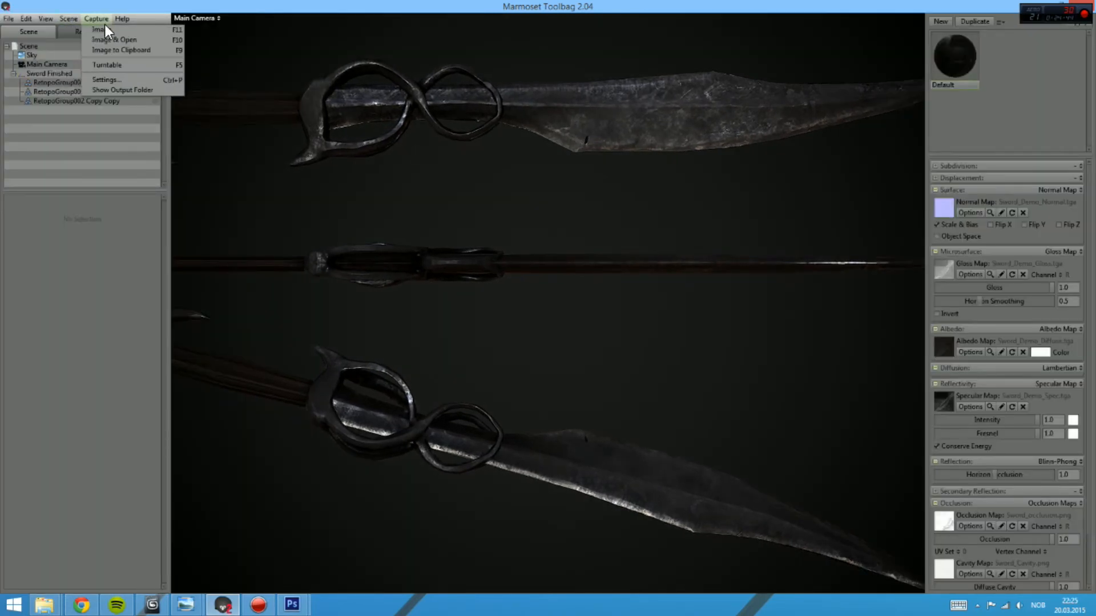
click(112, 49)
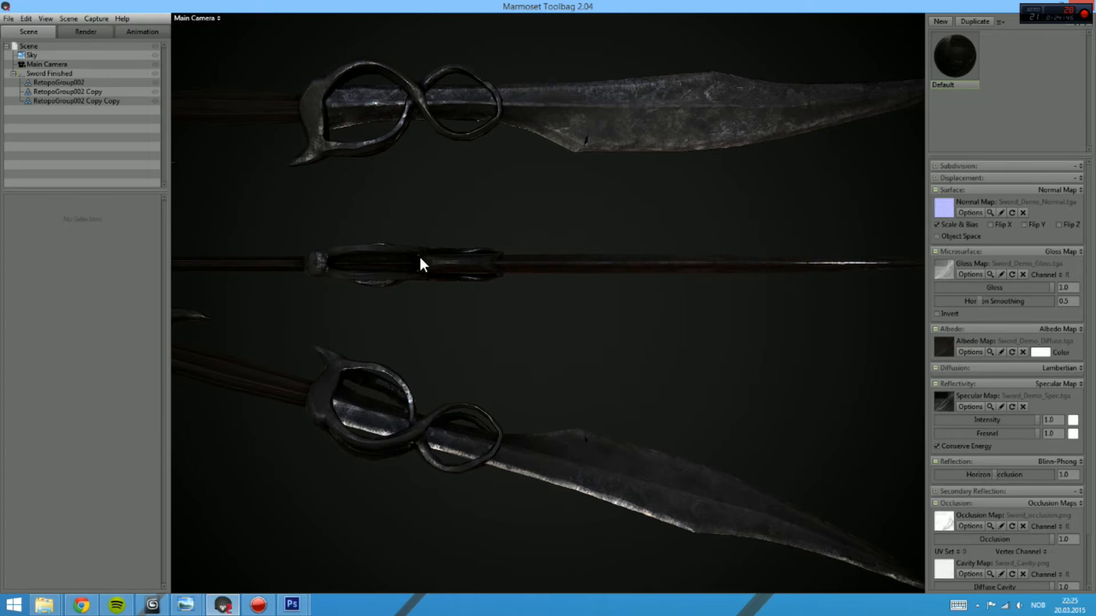
key(Tab)
Step: Switch to Photoshop, create a 1920 × 1080 pixel document from the Clipboard preset, and paste the captured sword render into it
mouse_move(292, 605)
click(223, 545)
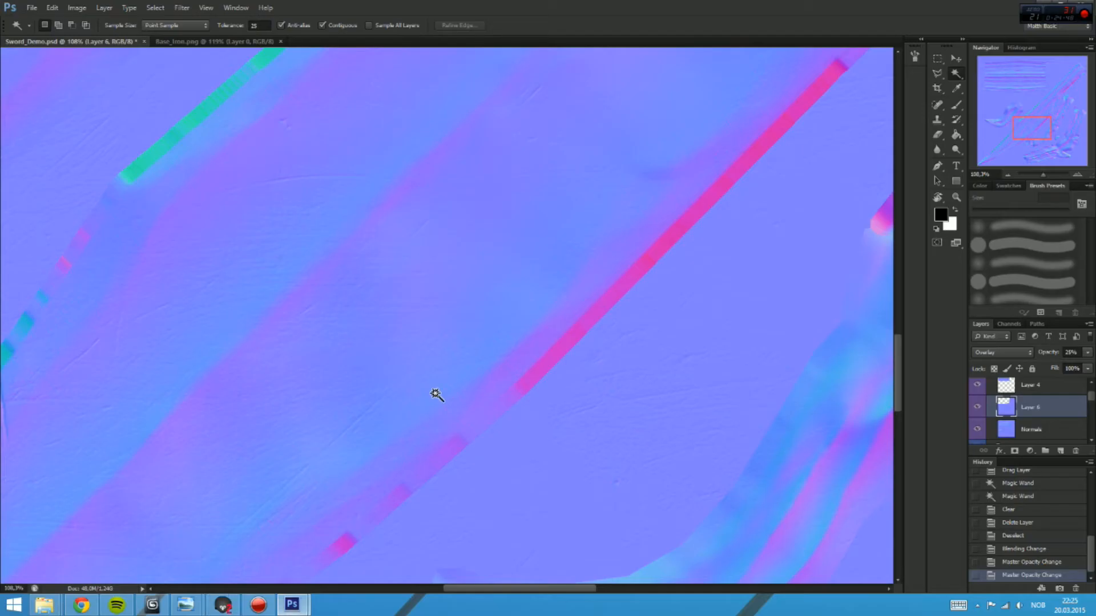
key(ctrl+n)
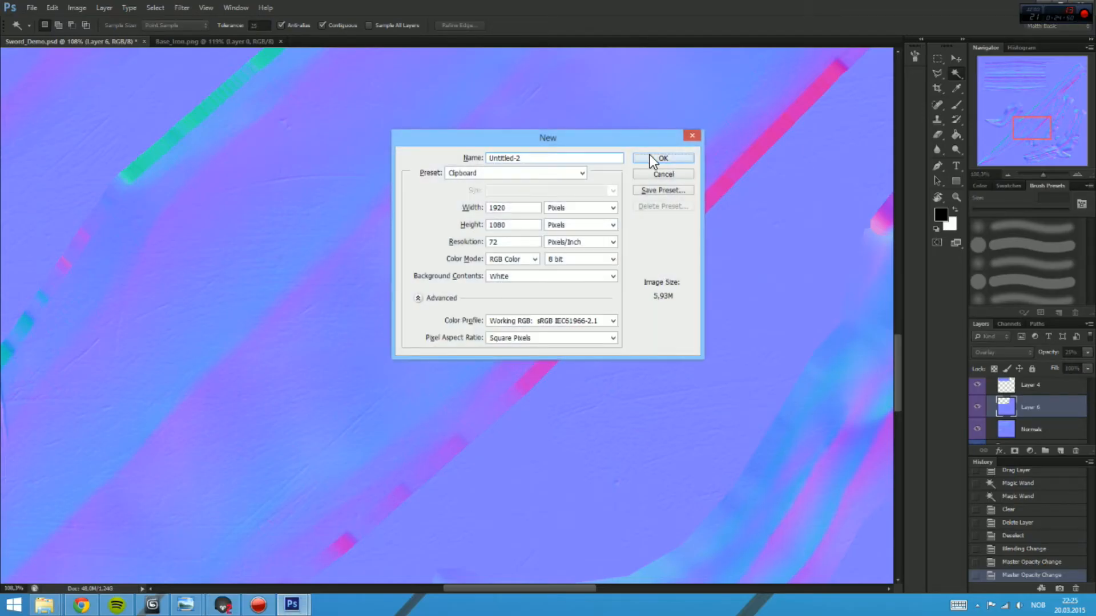
click(650, 158)
key(ctrl+v)
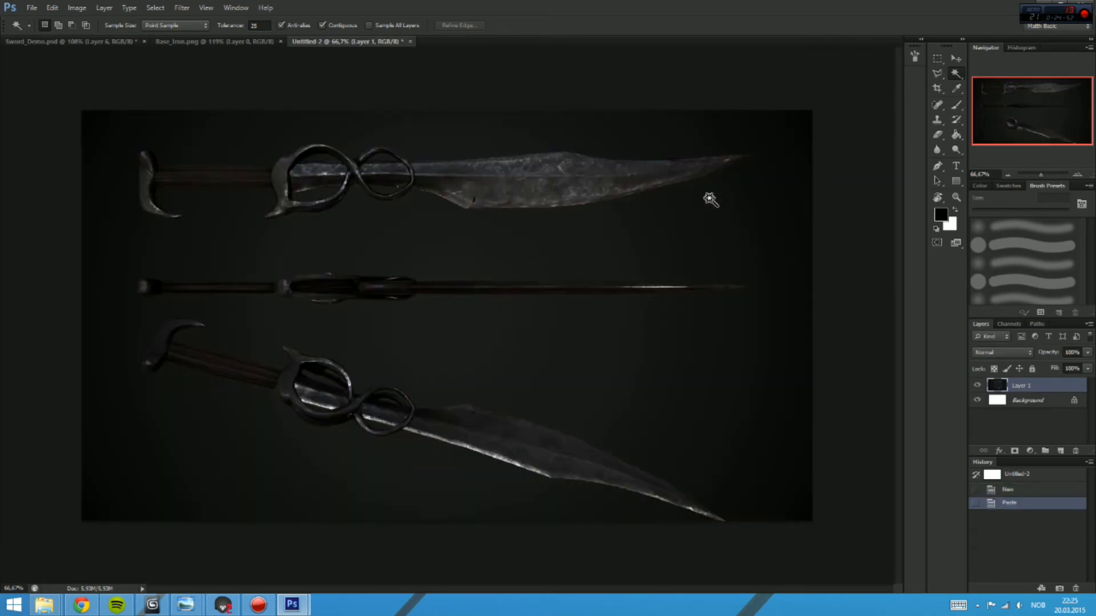